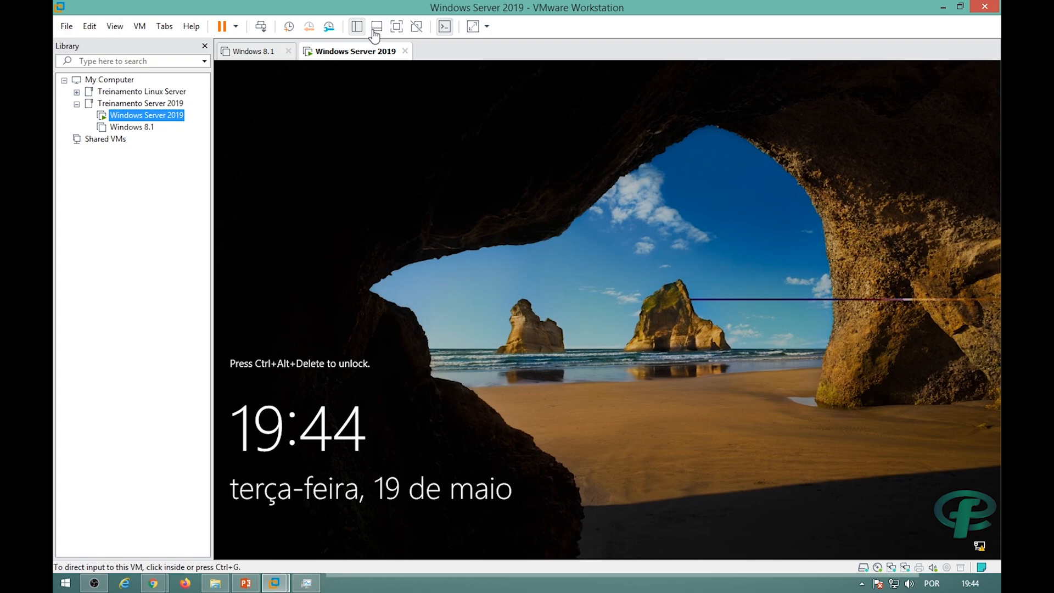
# Switch the Windows Server 2019 virtual machine to full-screen view.
pyautogui.click(396, 26)
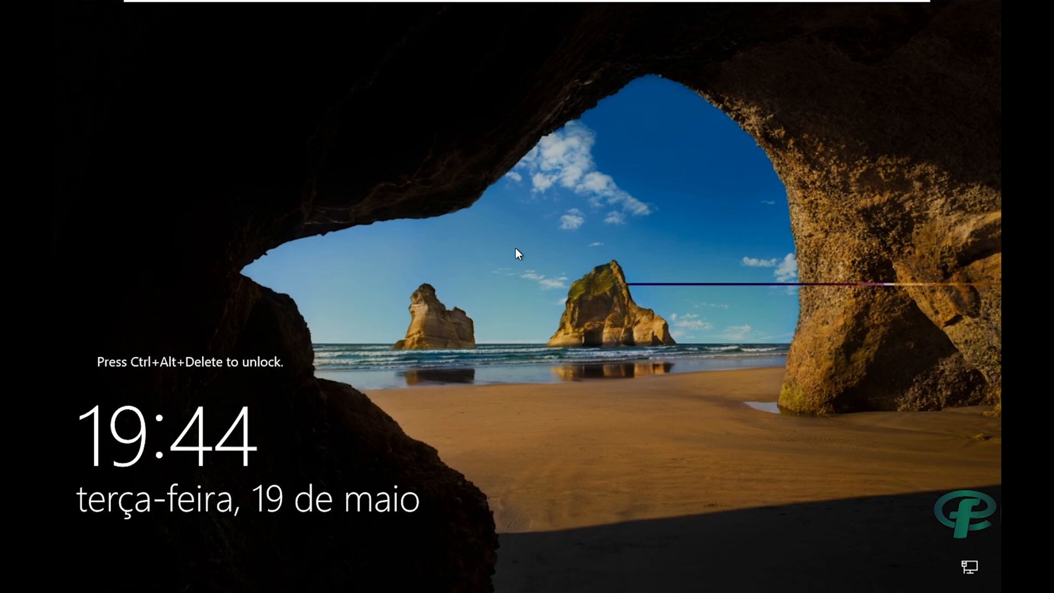
pyautogui.moveTo(280, 4)
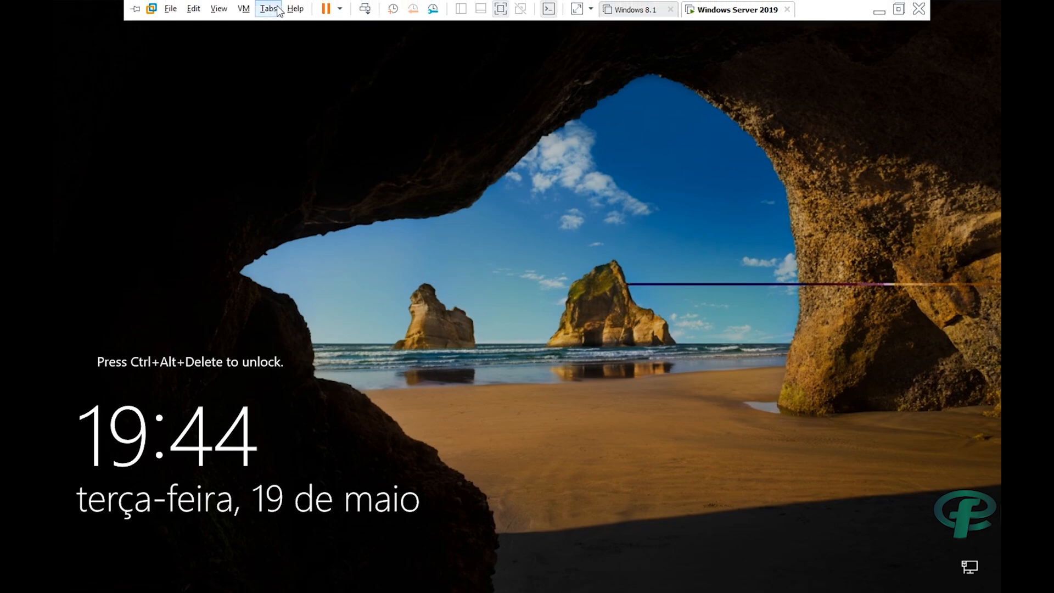
pyautogui.click(242, 9)
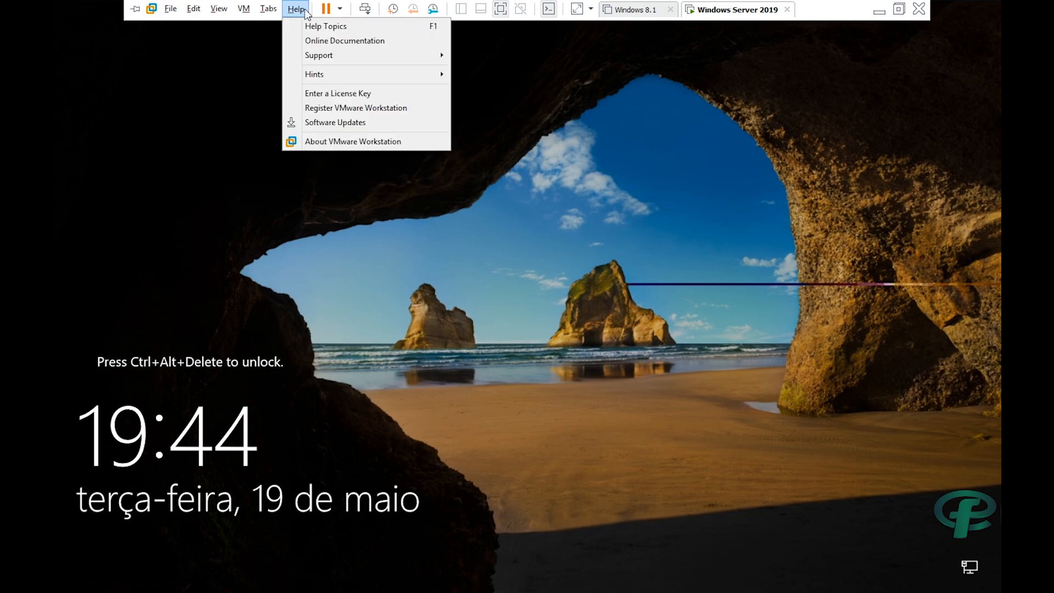
pyautogui.click(247, 8)
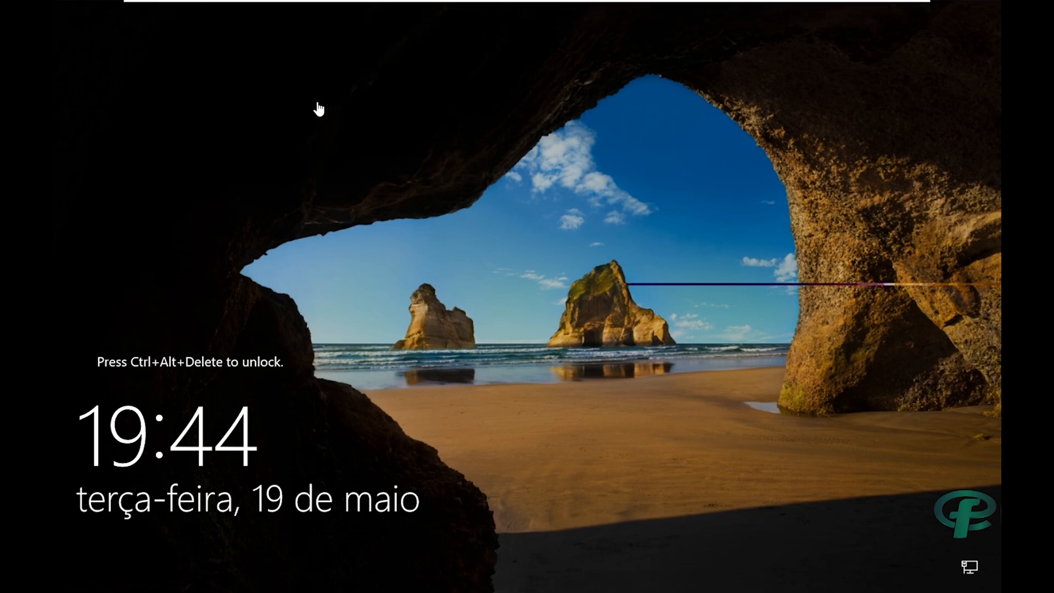
# Send Ctrl+Alt+Del to the guest and sign in with the Administrator password.
pyautogui.moveTo(229, 2)
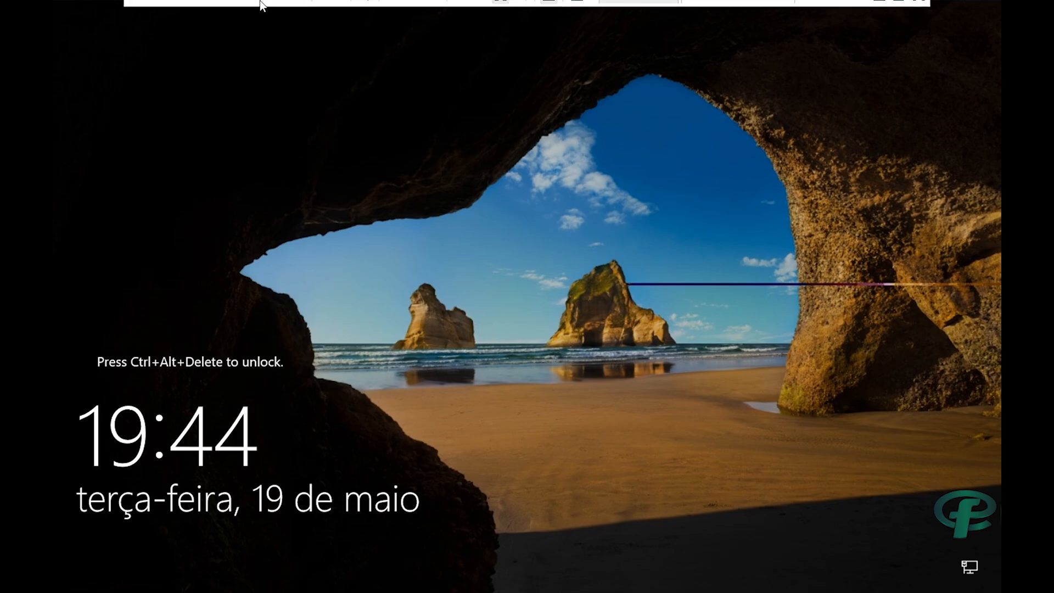
pyautogui.click(365, 8)
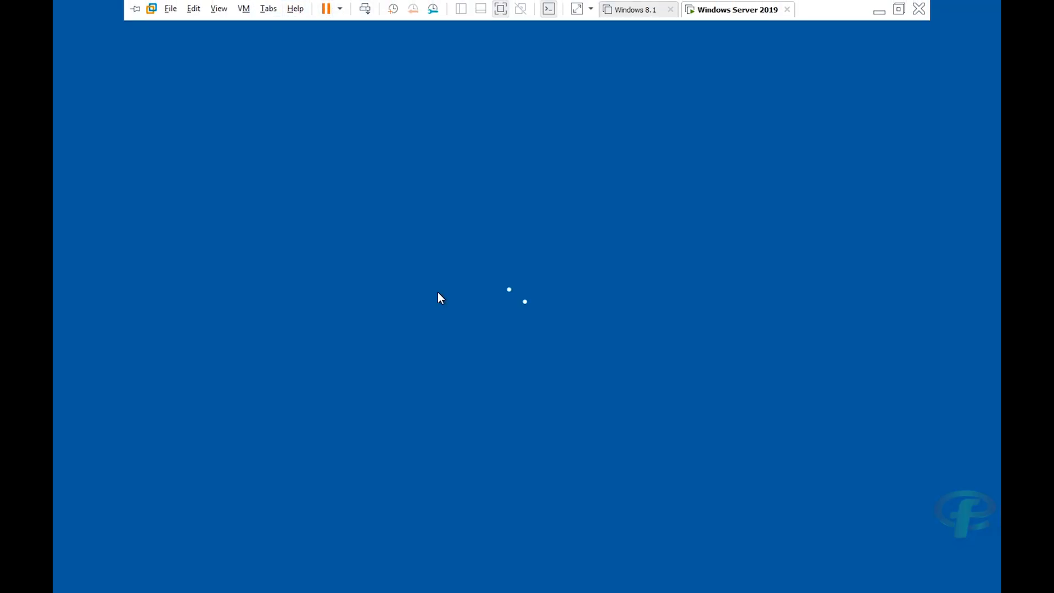
pyautogui.write('************')
pyautogui.press('Return')
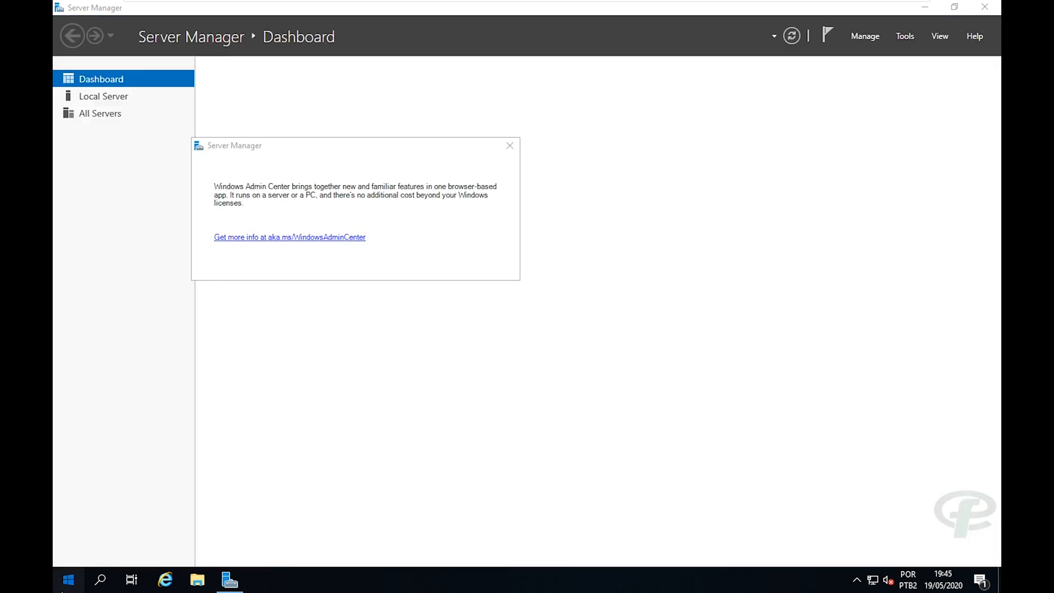
# Dismiss the Windows Admin Center notice and close Server Manager, returning to the desktop.
pyautogui.click(68, 578)
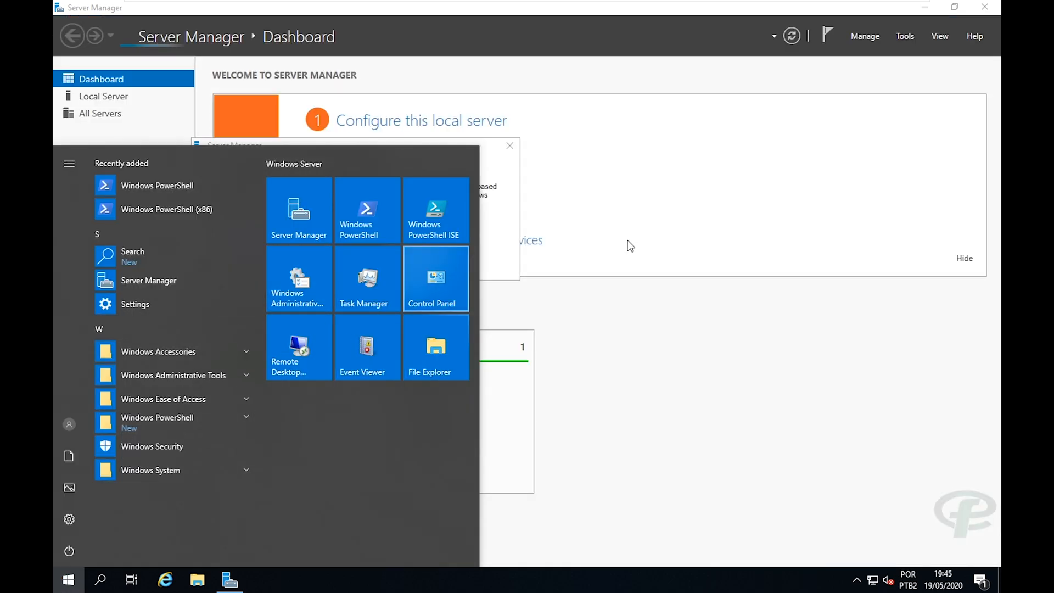
pyautogui.click(651, 361)
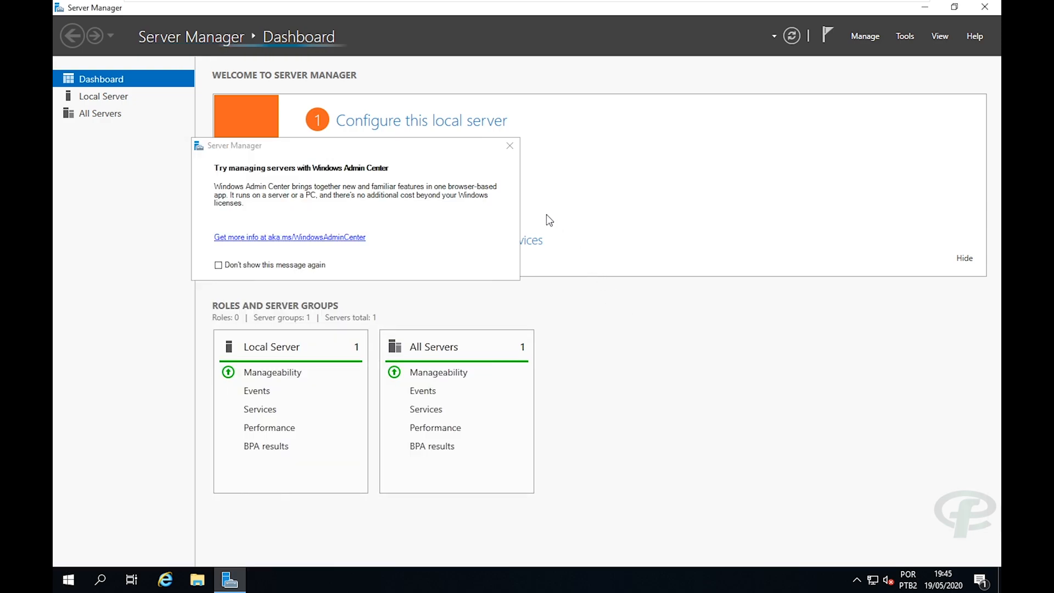
pyautogui.click(510, 146)
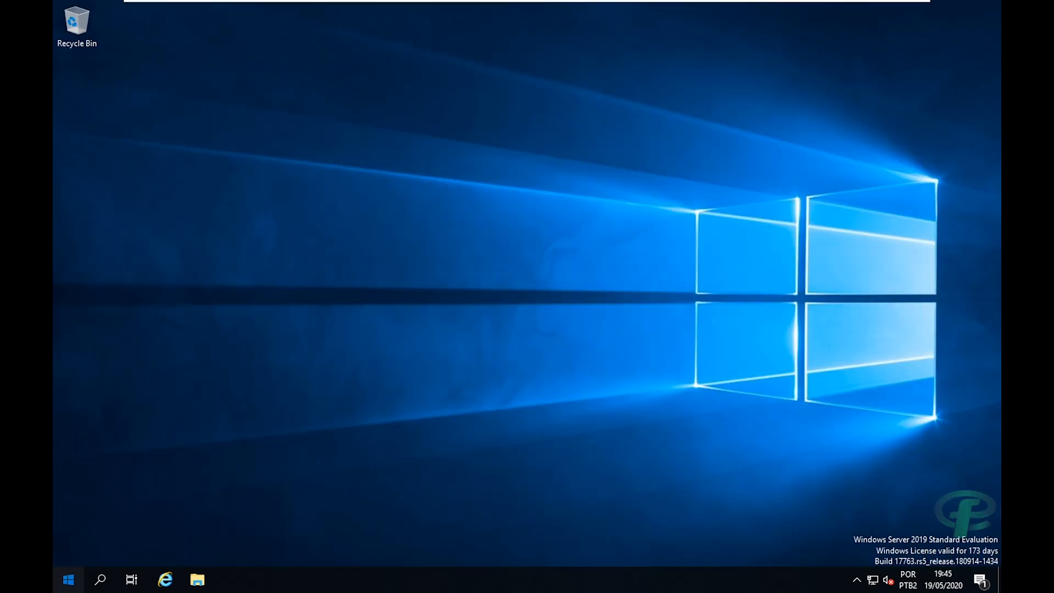
pyautogui.click(68, 579)
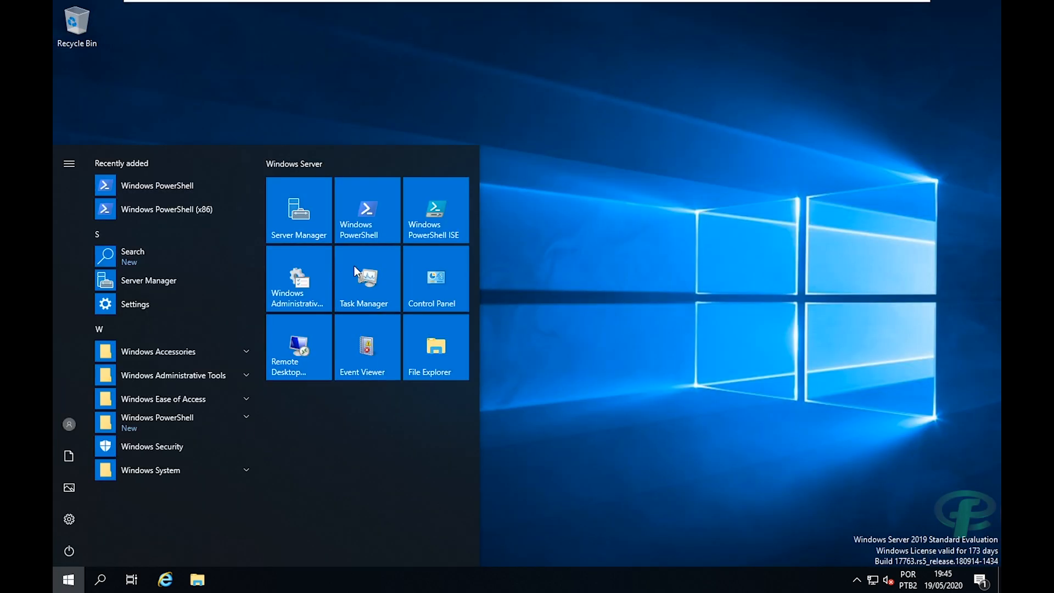
pyautogui.click(687, 274)
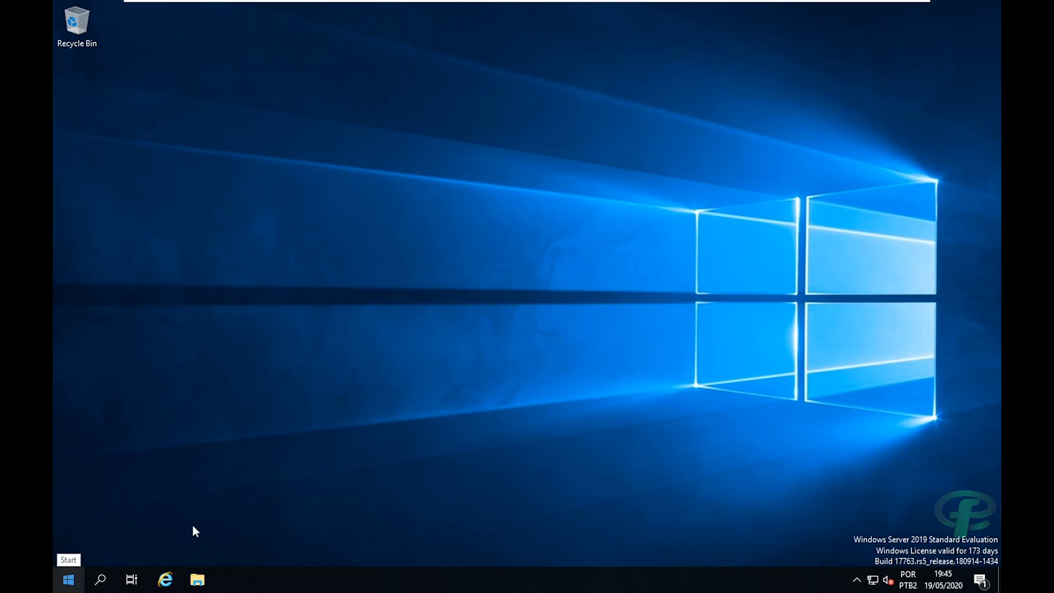
# Open Network and Sharing Center through the Network entry's Properties in File Explorer.
pyautogui.press('super+e')
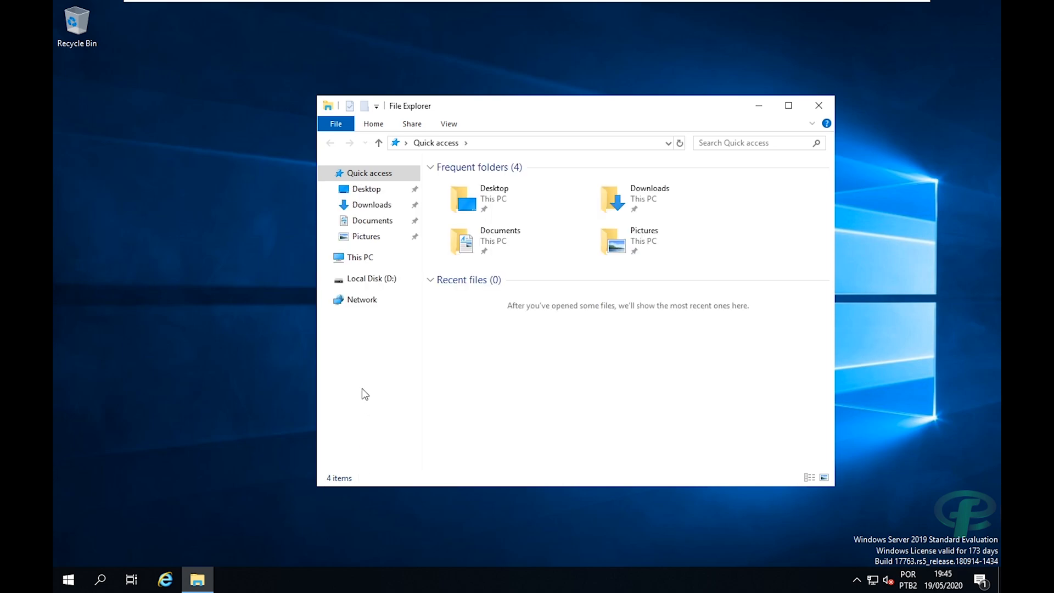
pyautogui.rightClick(351, 301)
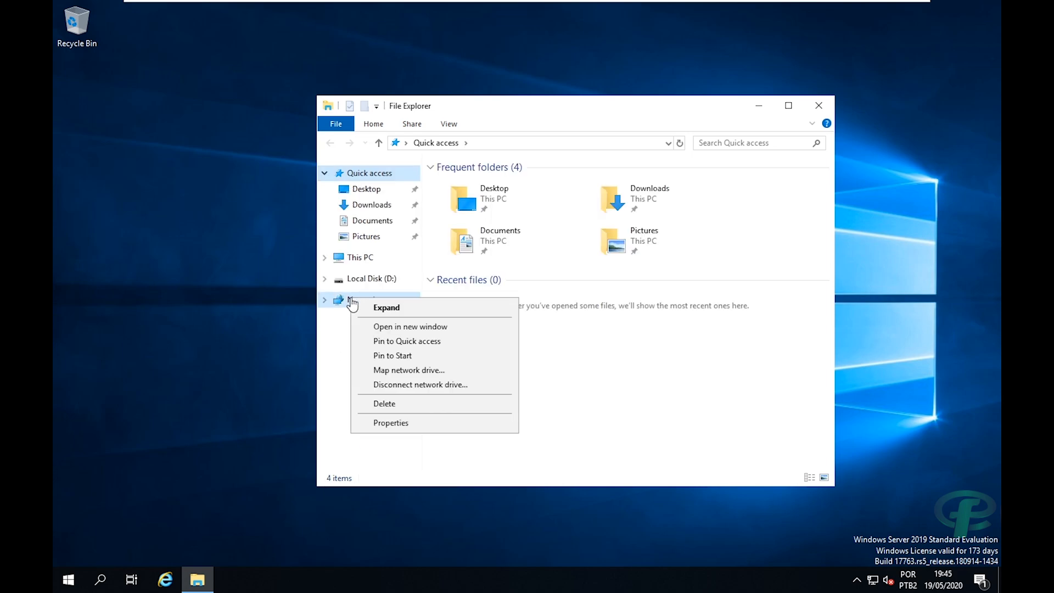
pyautogui.click(386, 423)
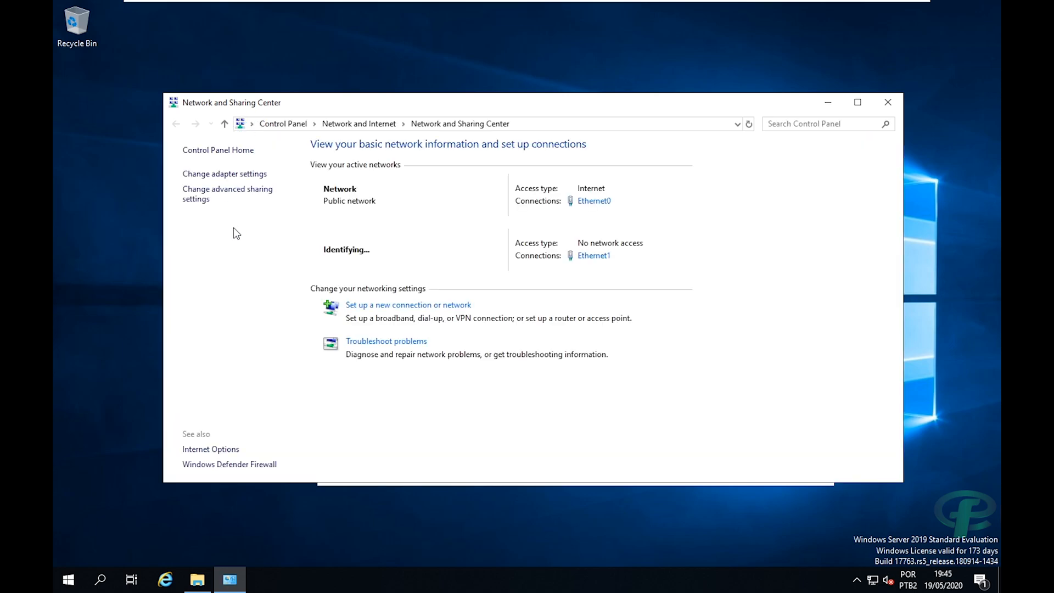
# Open the adapter list in Network Connections and rename Ethernet0 to WAN.
pyautogui.click(208, 174)
pyautogui.moveTo(313, 122); pyautogui.dragTo(352, 72)
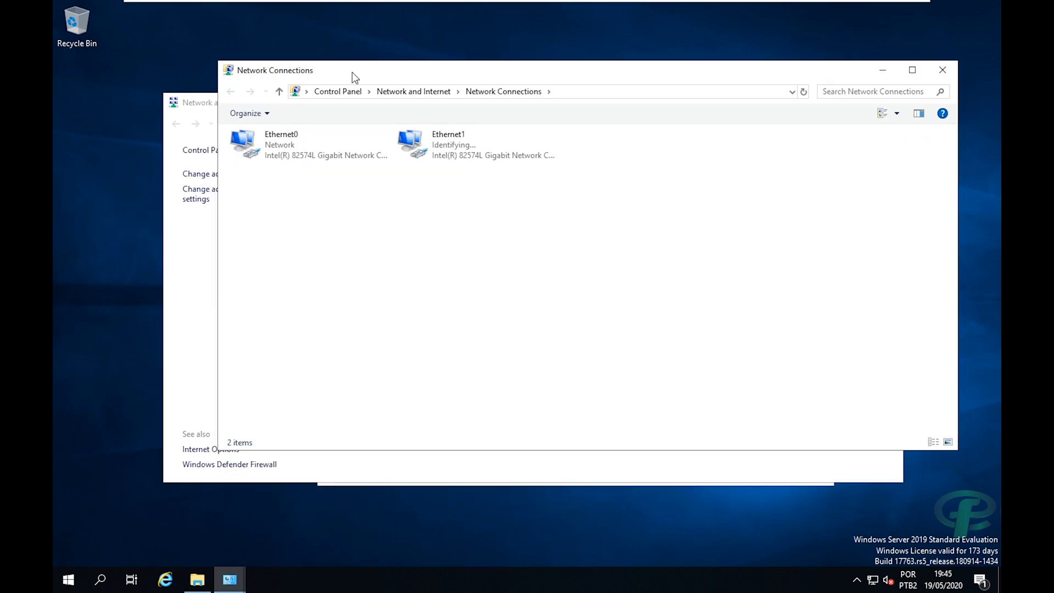
pyautogui.click(456, 140)
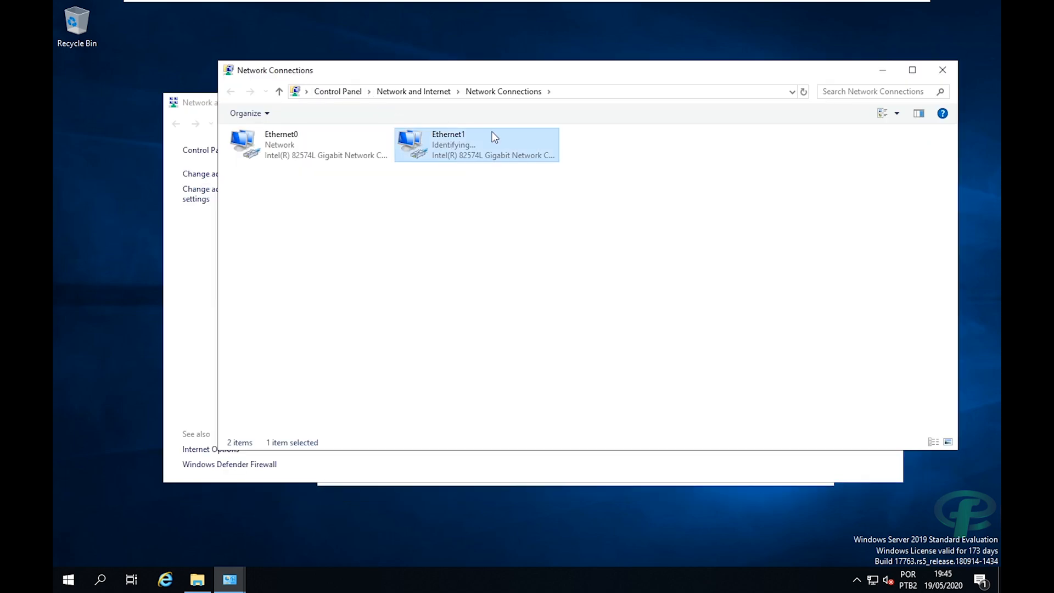
pyautogui.click(253, 154)
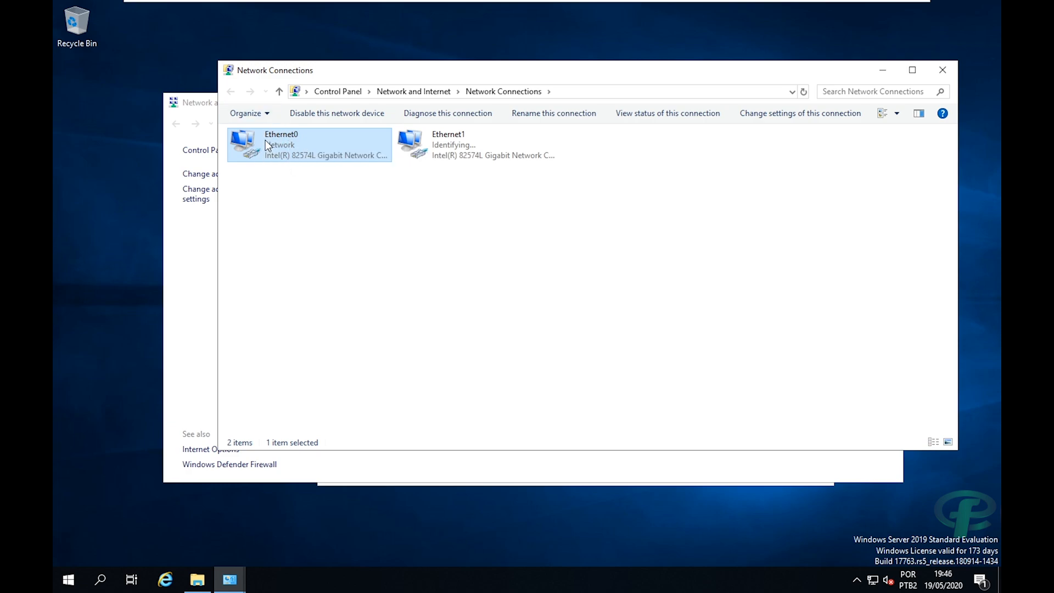
pyautogui.click(450, 134)
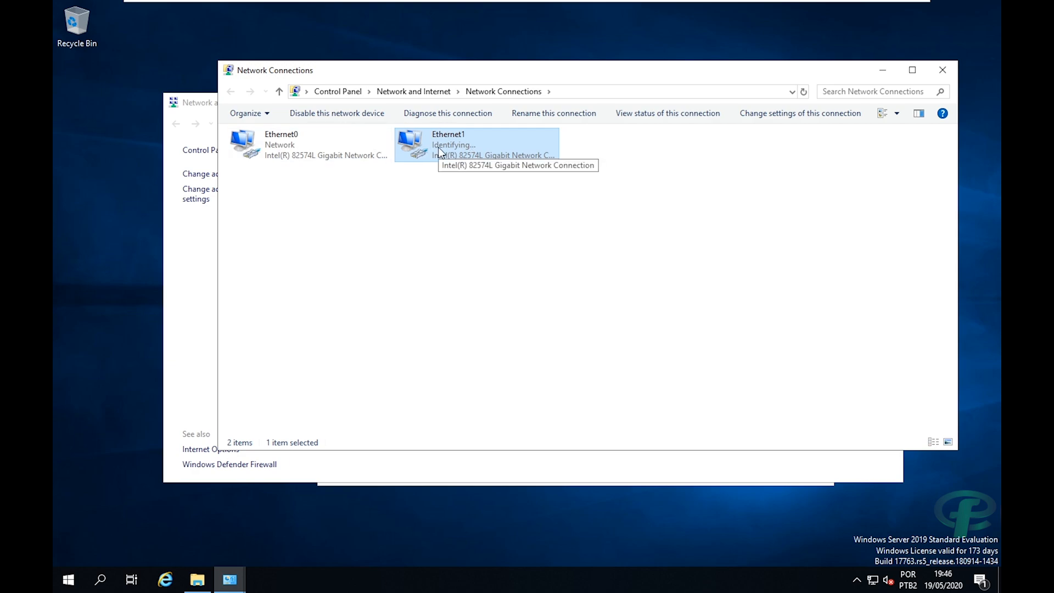
pyautogui.click(307, 156)
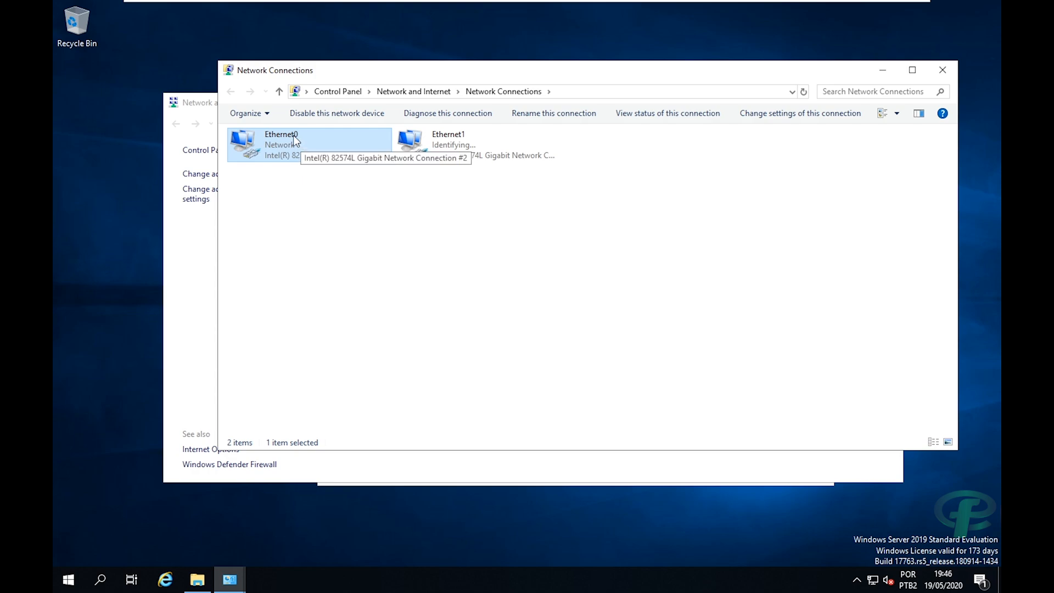
pyautogui.click(293, 135)
pyautogui.click(313, 149)
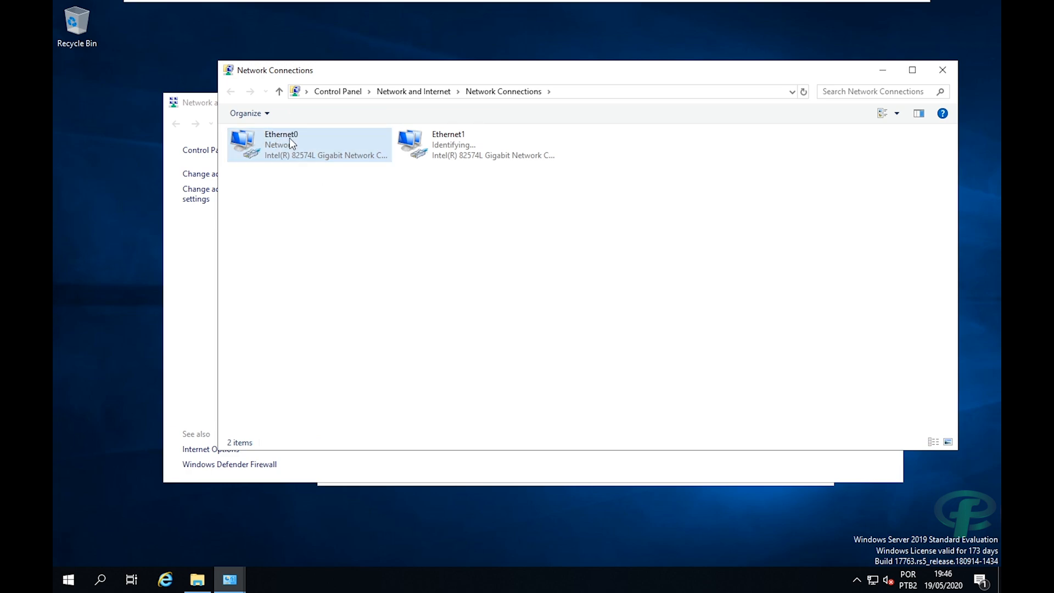
pyautogui.click(316, 148)
pyautogui.press('F2')
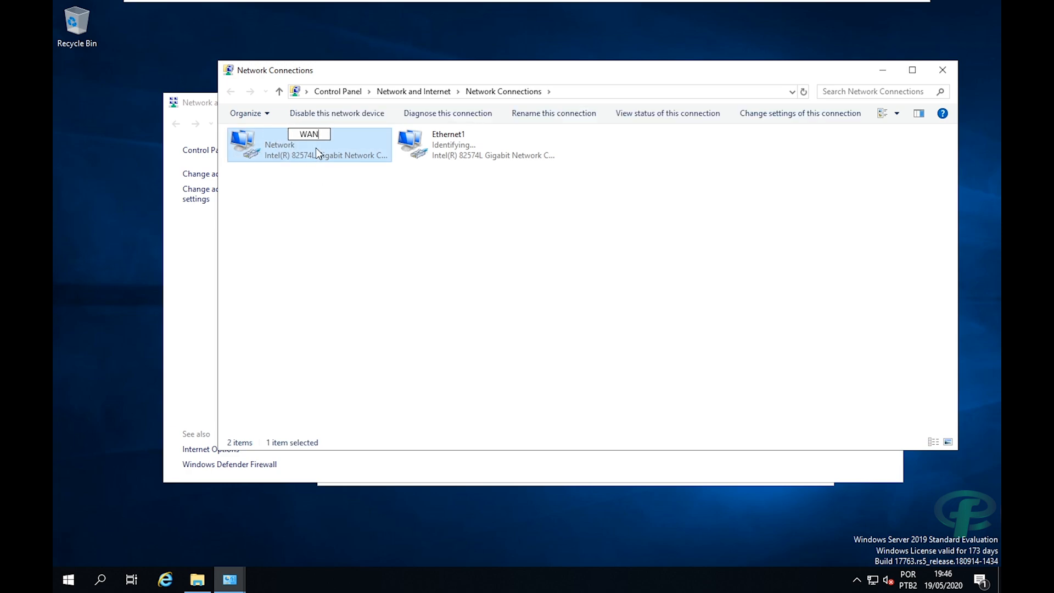
pyautogui.click(328, 187)
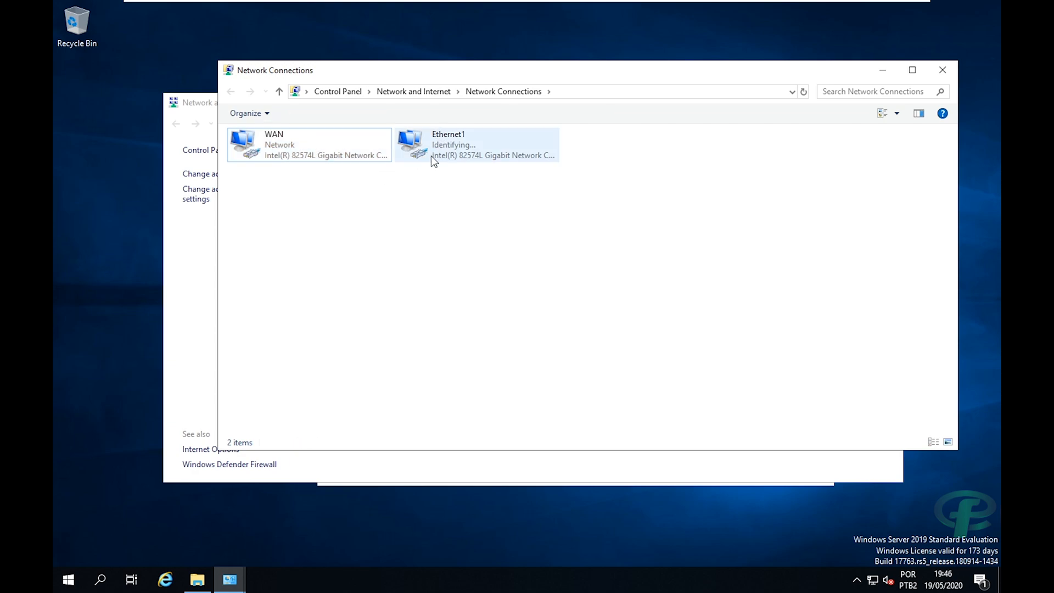
# Rename the Ethernet1 adapter to LAN.
pyautogui.click(450, 135)
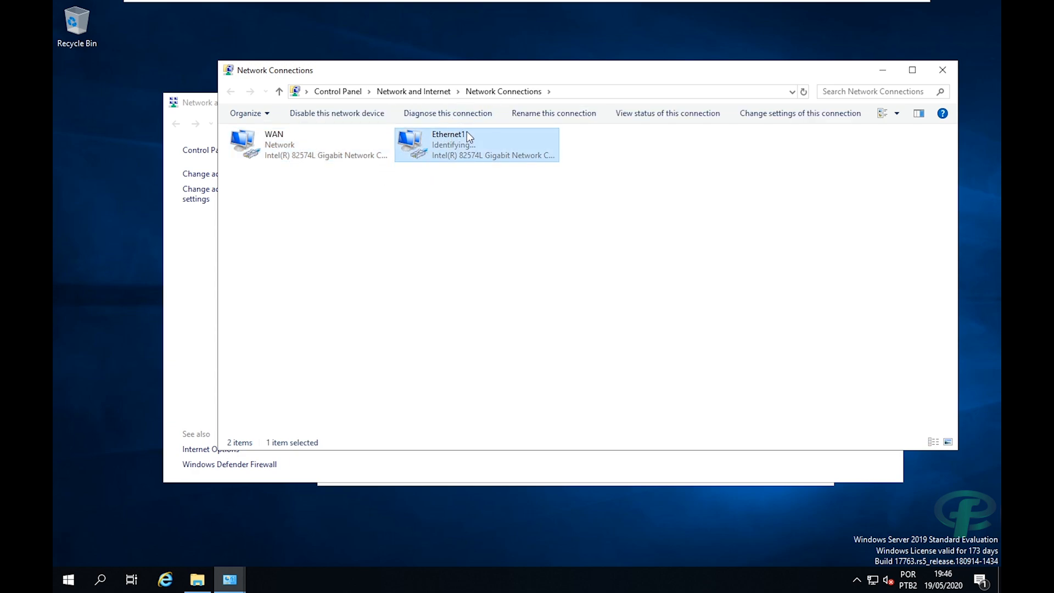
pyautogui.press('F2')
pyautogui.write('LAN')
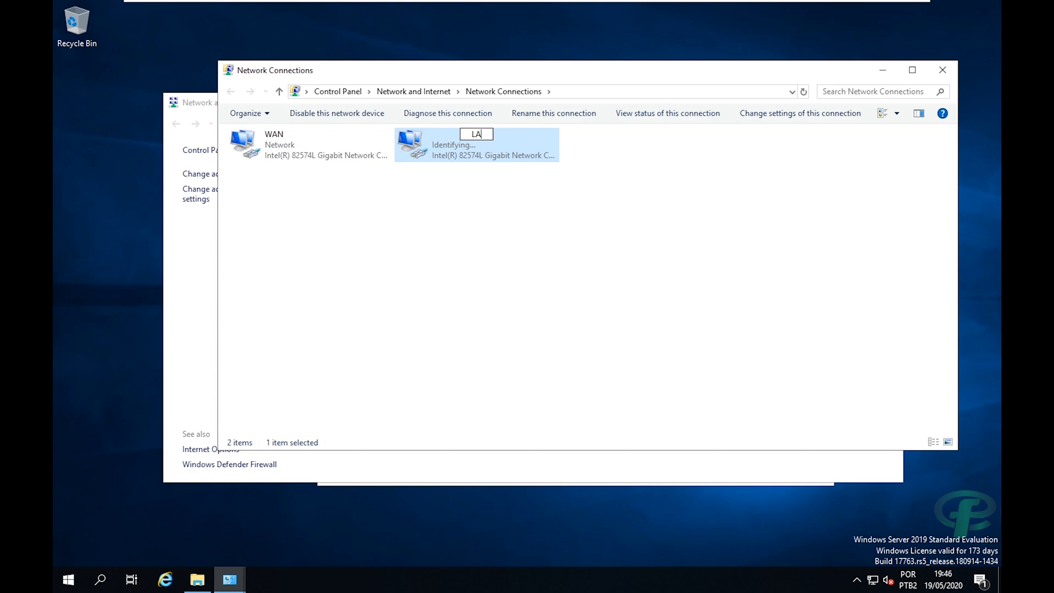
pyautogui.click(475, 203)
pyautogui.click(334, 143)
# Review the WAN adapter's status and address details, close them, and select the LAN adapter.
pyautogui.rightClick(319, 144)
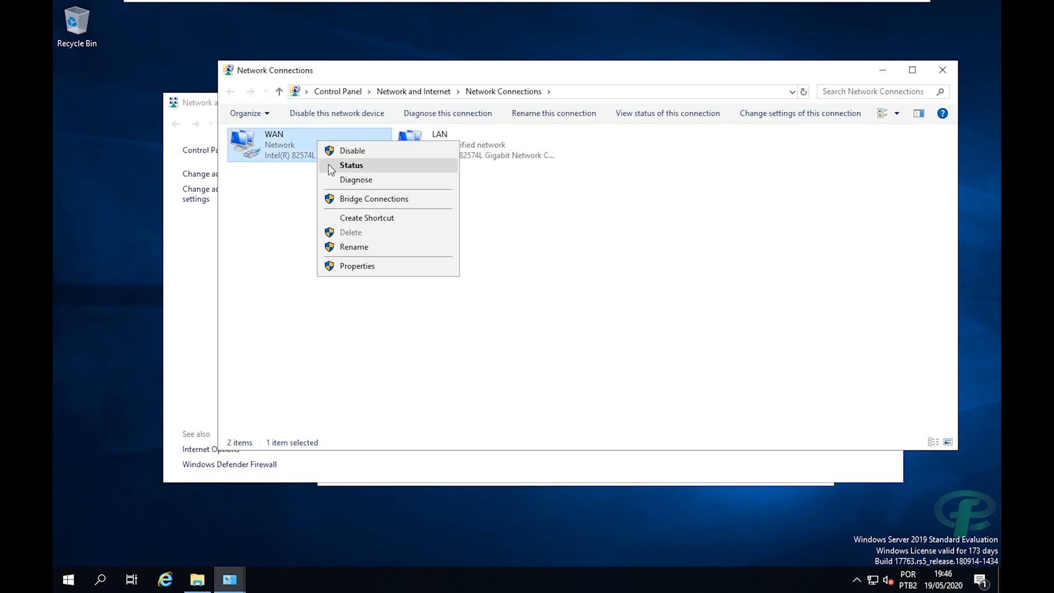
pyautogui.click(328, 164)
pyautogui.click(451, 282)
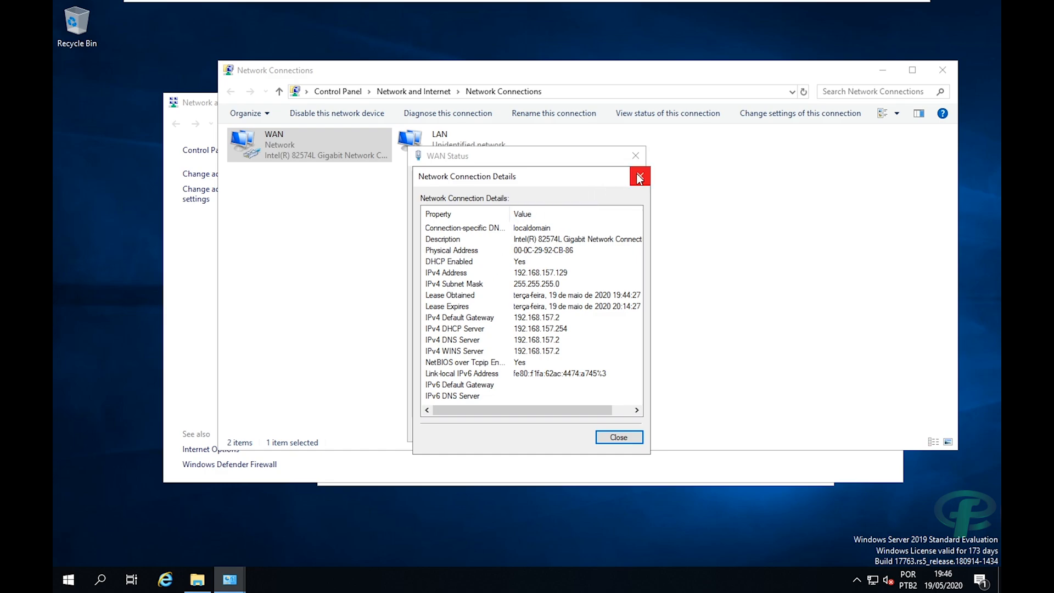
pyautogui.moveTo(581, 176); pyautogui.dragTo(560, 177)
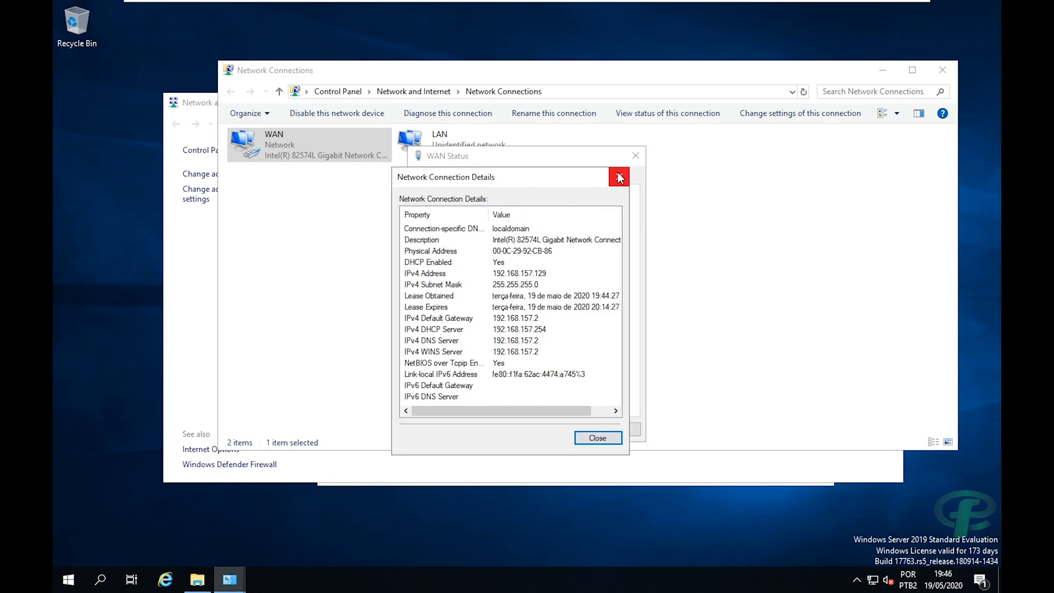
pyautogui.click(619, 177)
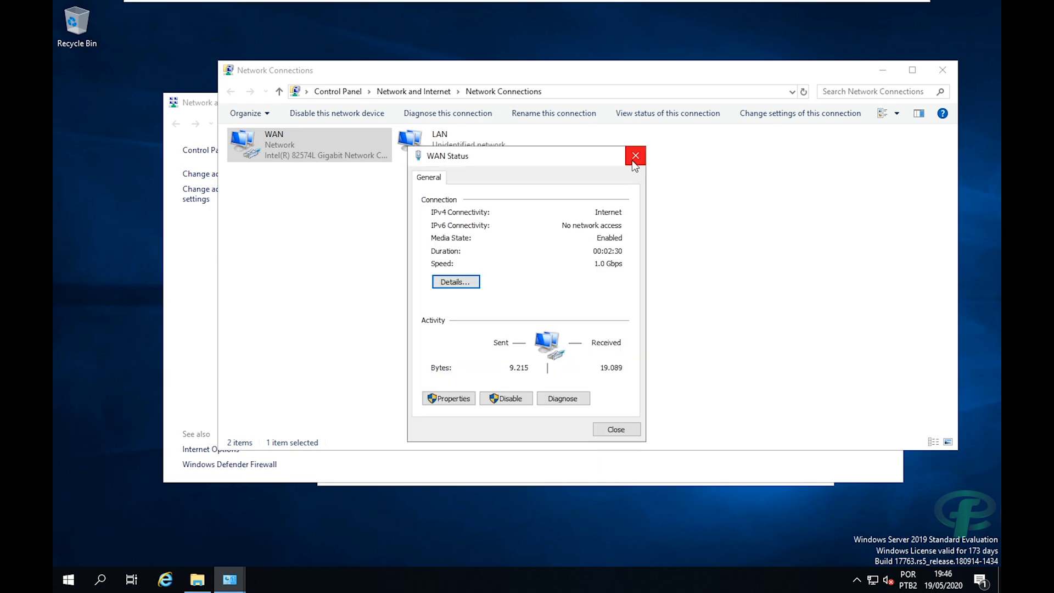
pyautogui.click(635, 155)
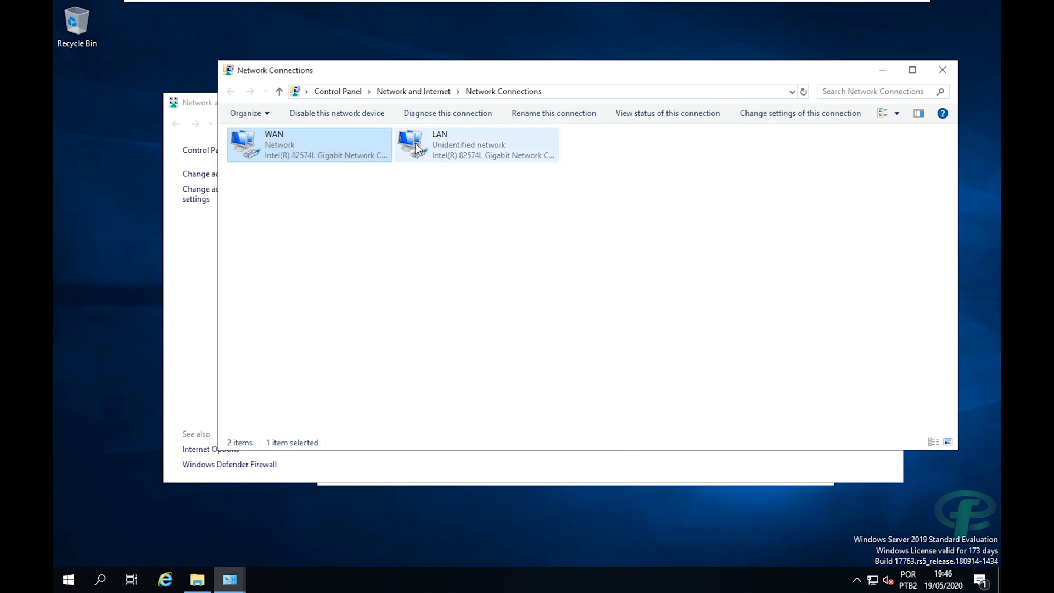
pyautogui.click(468, 147)
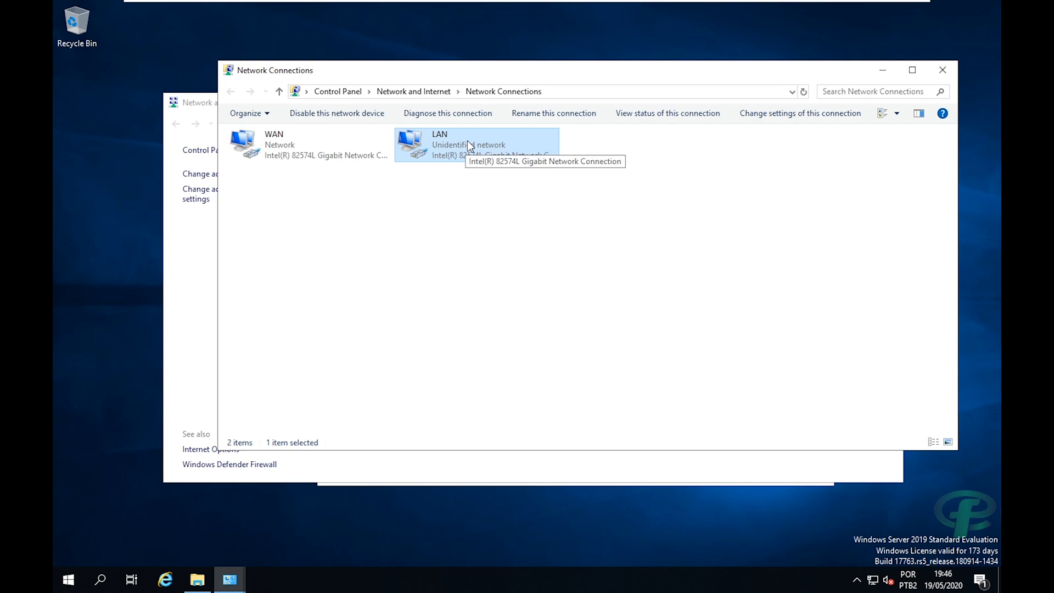
# Give the LAN adapter static IPv4 address 192.168.10.1 with subnet mask 255.255.255.0.
pyautogui.rightClick(466, 140)
pyautogui.click(502, 267)
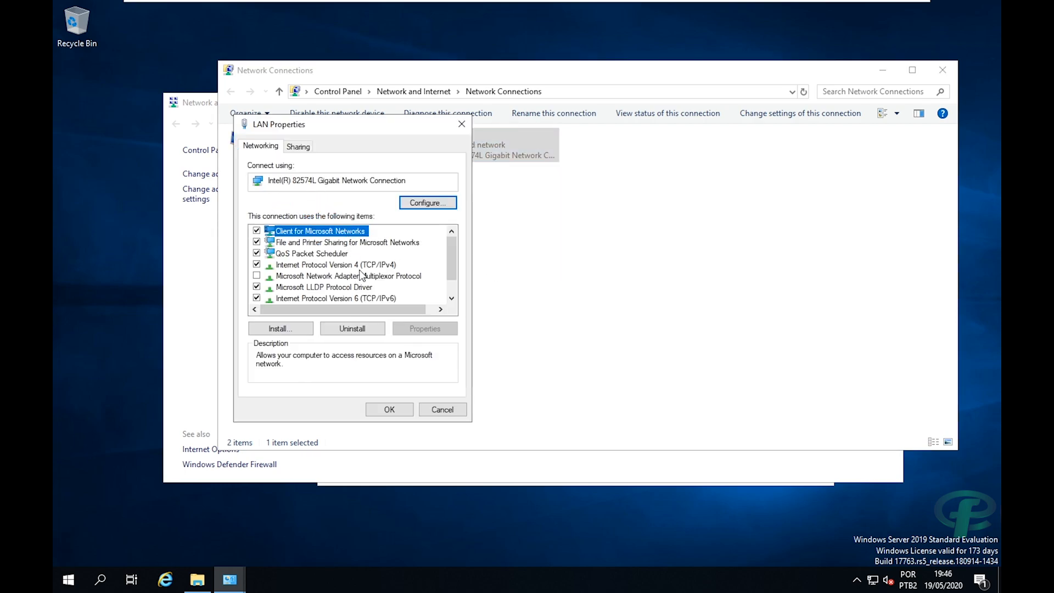
pyautogui.click(320, 267)
pyautogui.doubleClick(320, 267)
pyautogui.click(296, 269)
pyautogui.click(413, 285)
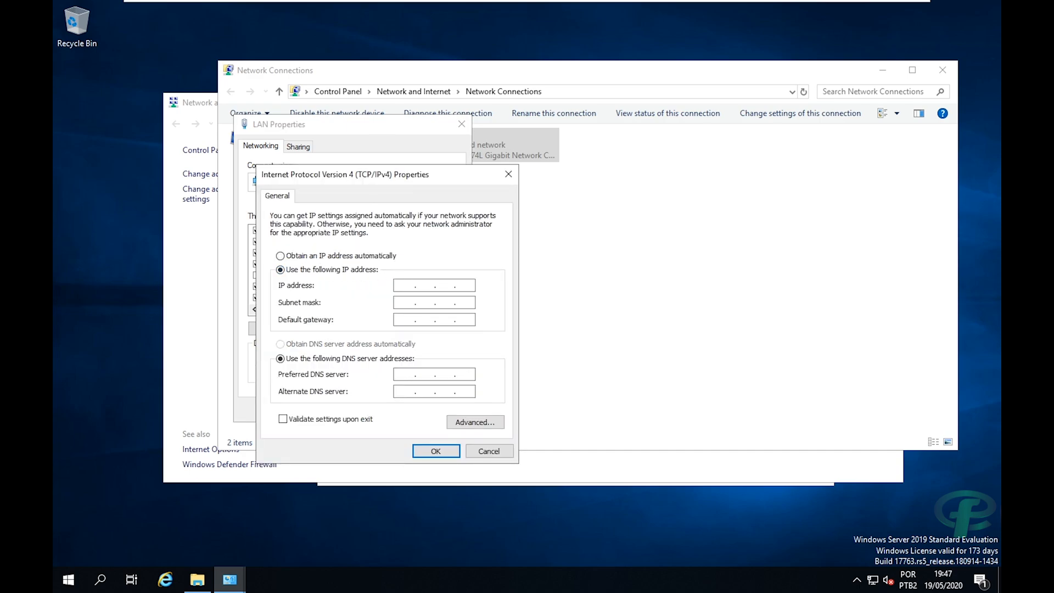
pyautogui.write('192 . 168 . 10 . 1')
pyautogui.press('Tab')
# Set the LAN gateway and preferred DNS to 192.168.10.1 and save the adapter settings.
pyautogui.moveTo(368, 175); pyautogui.dragTo(412, 158)
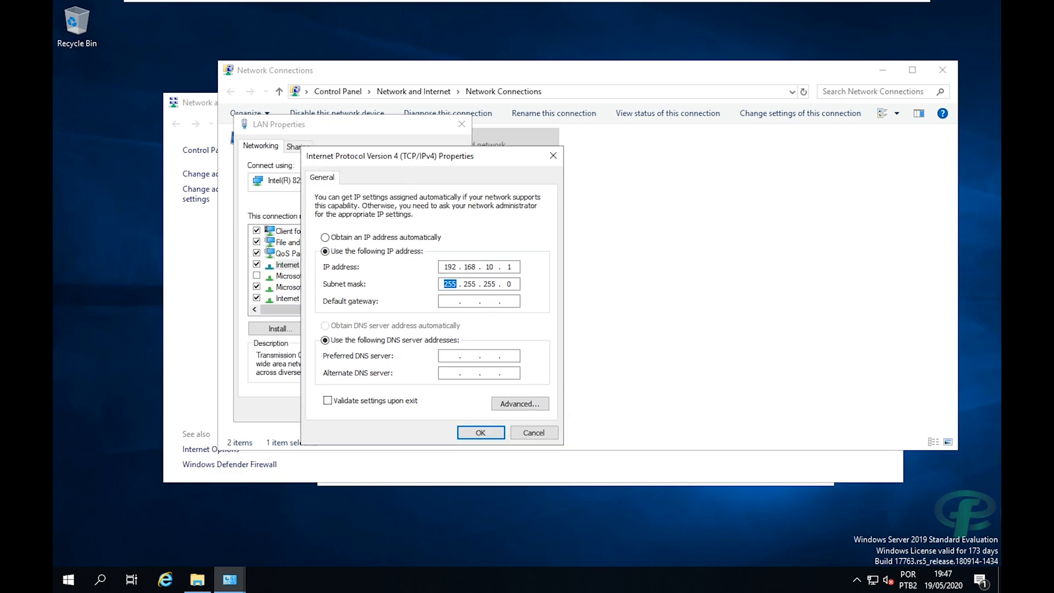
pyautogui.click(450, 300)
pyautogui.write('192 . 168 . 10 . 1')
pyautogui.press('Tab')
pyautogui.press('Tab')
pyautogui.write('192 . 168 . 10 . 1')
pyautogui.moveTo(422, 163); pyautogui.dragTo(470, 145)
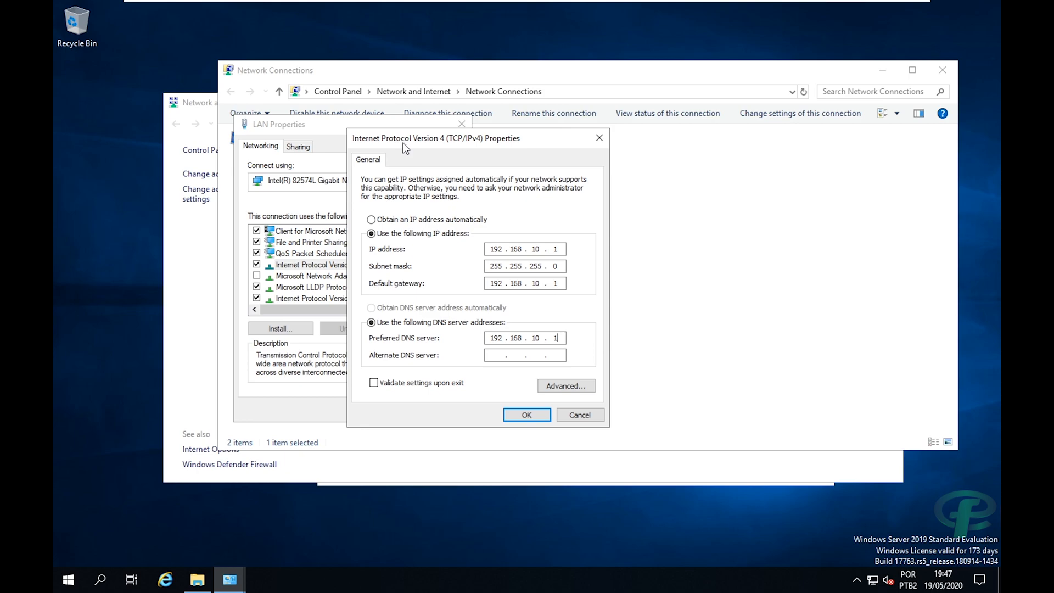
pyautogui.moveTo(420, 139); pyautogui.dragTo(455, 138)
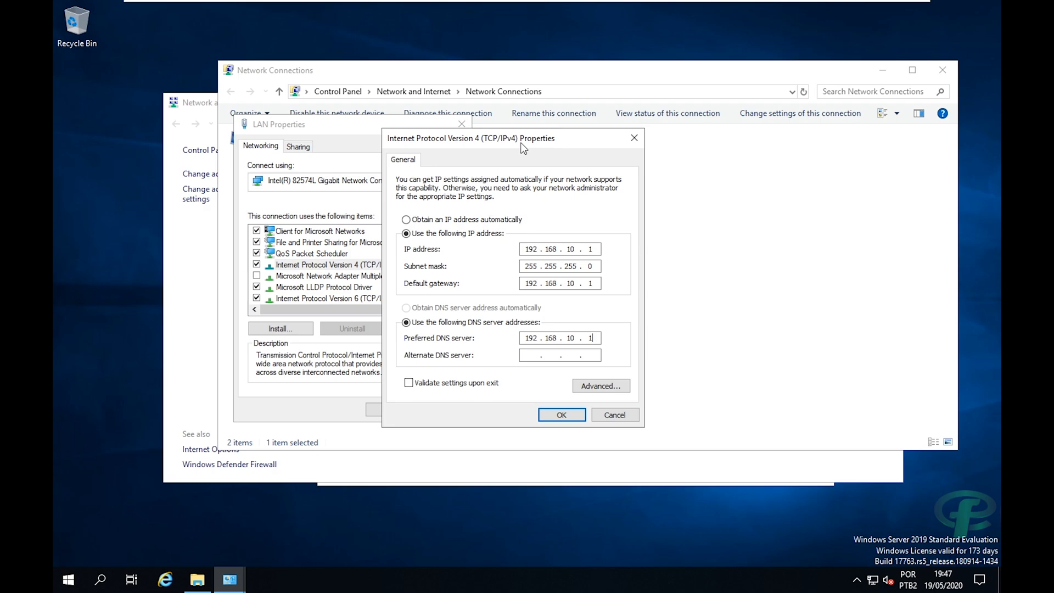
pyautogui.moveTo(521, 144); pyautogui.dragTo(555, 132)
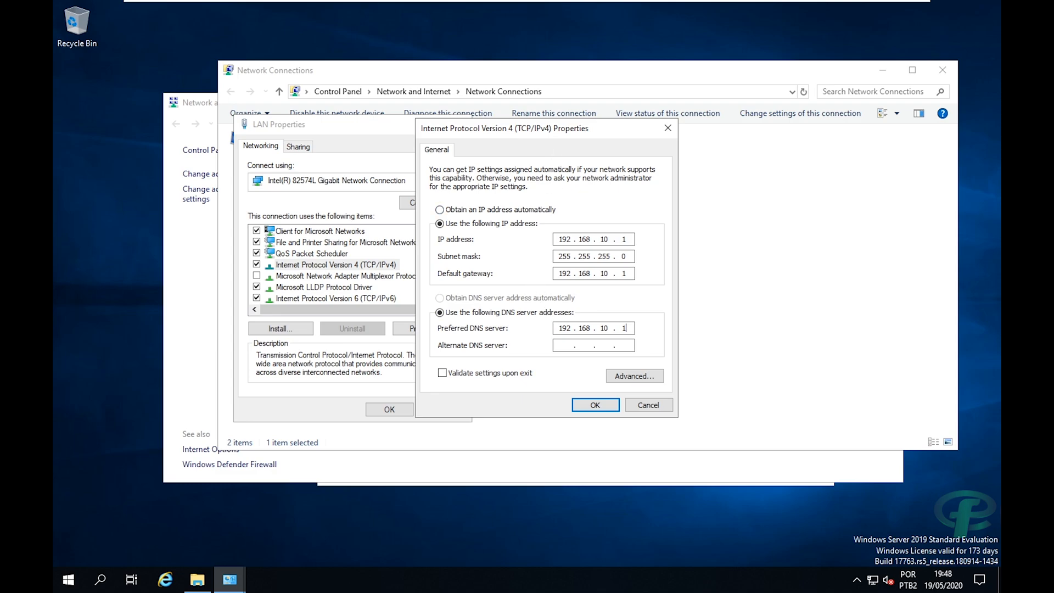
pyautogui.click(596, 406)
pyautogui.click(587, 409)
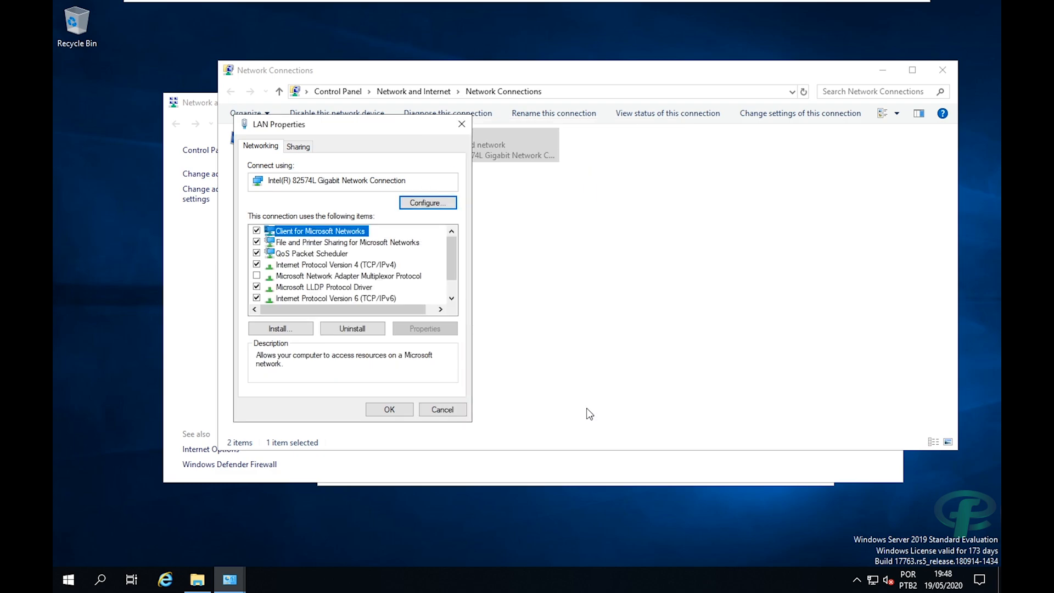
pyautogui.click(374, 410)
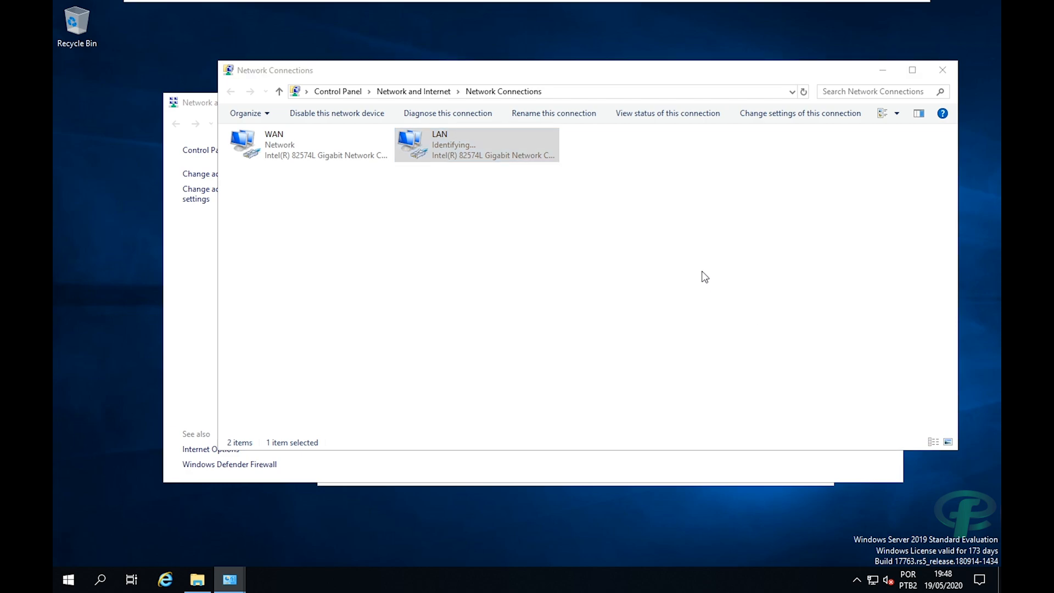
# Open the System page from This PC's Properties in File Explorer.
pyautogui.press('super+e')
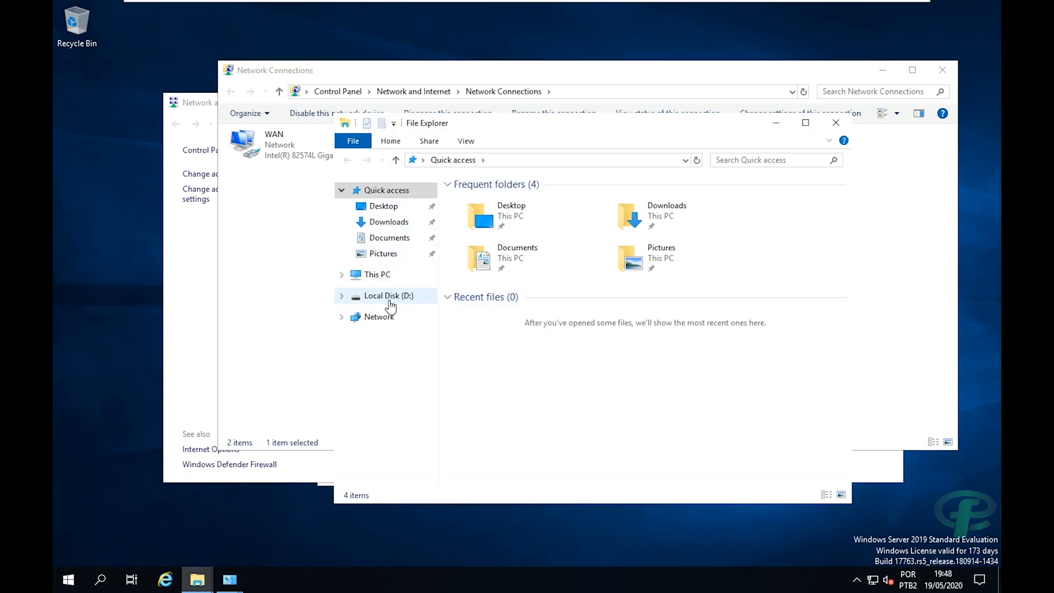
pyautogui.rightClick(389, 302)
pyautogui.press('Escape')
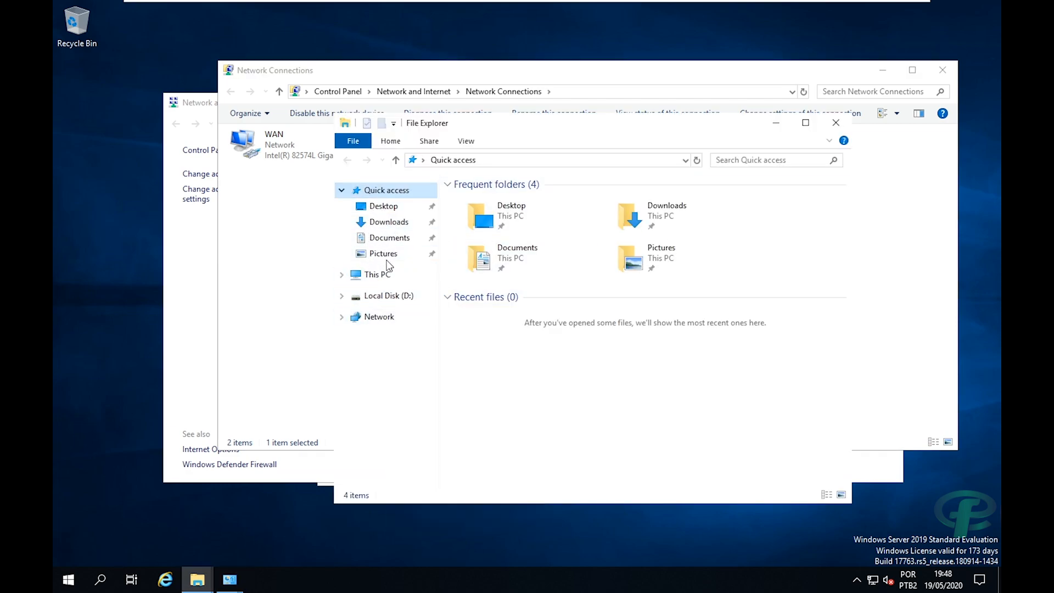
pyautogui.rightClick(380, 274)
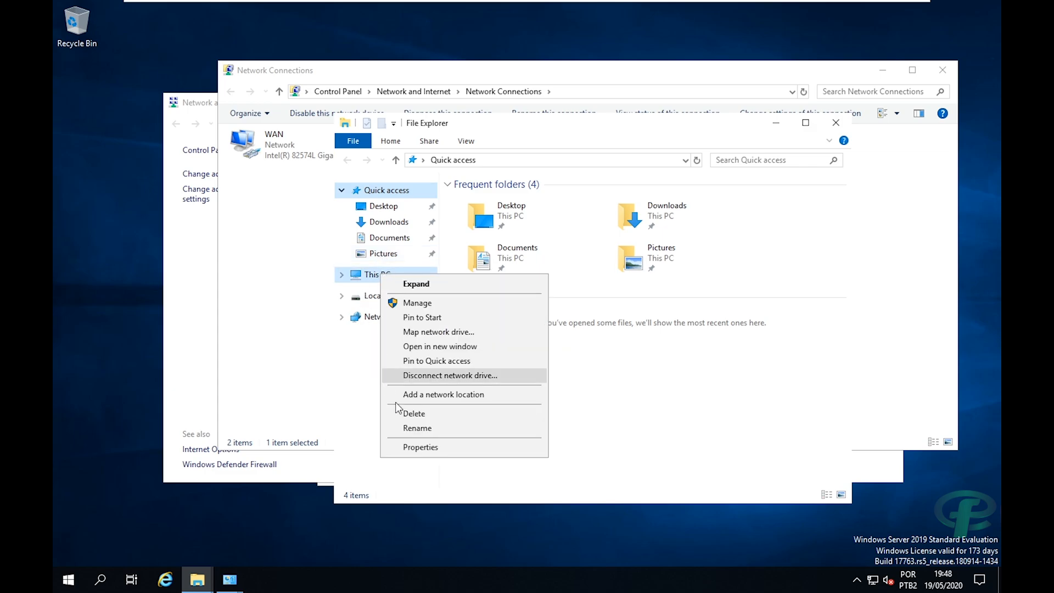
pyautogui.click(414, 446)
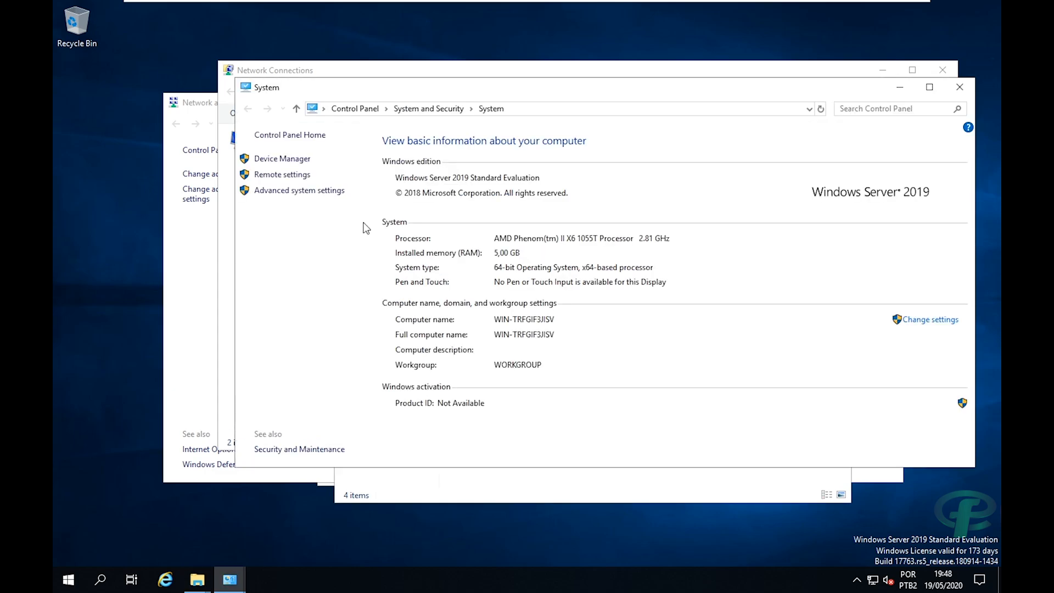
# Change the computer name to fcc-server in System Properties and restart the server now.
pyautogui.click(290, 190)
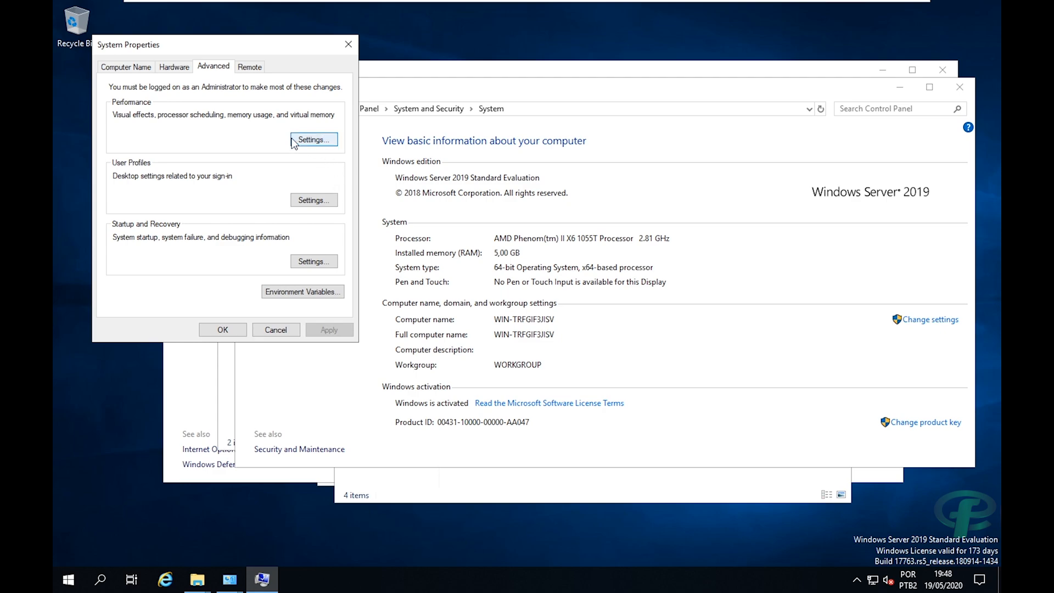
pyautogui.click(129, 67)
pyautogui.click(316, 195)
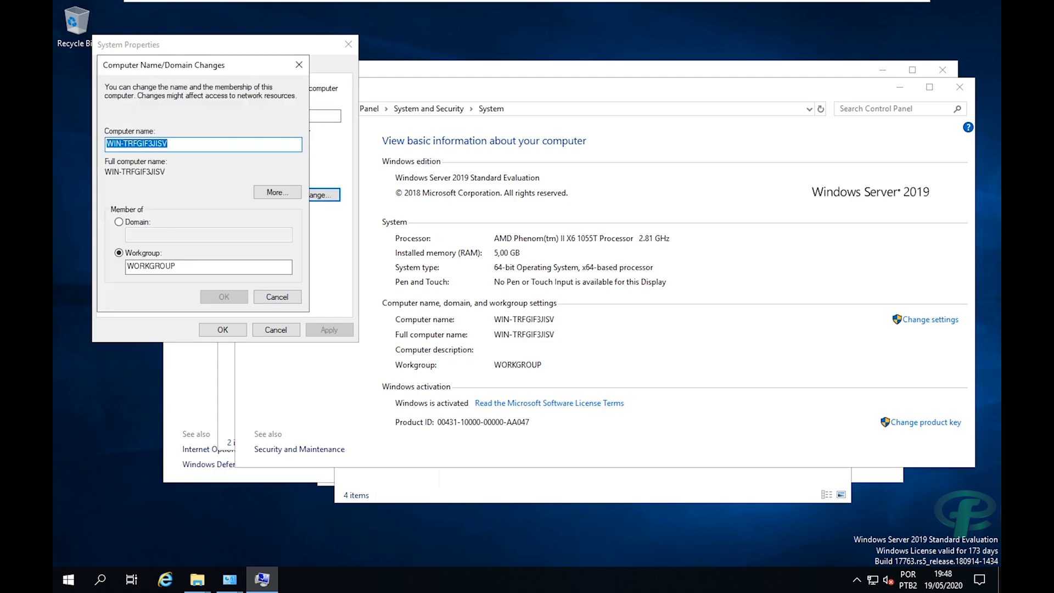
pyautogui.write('fcc')
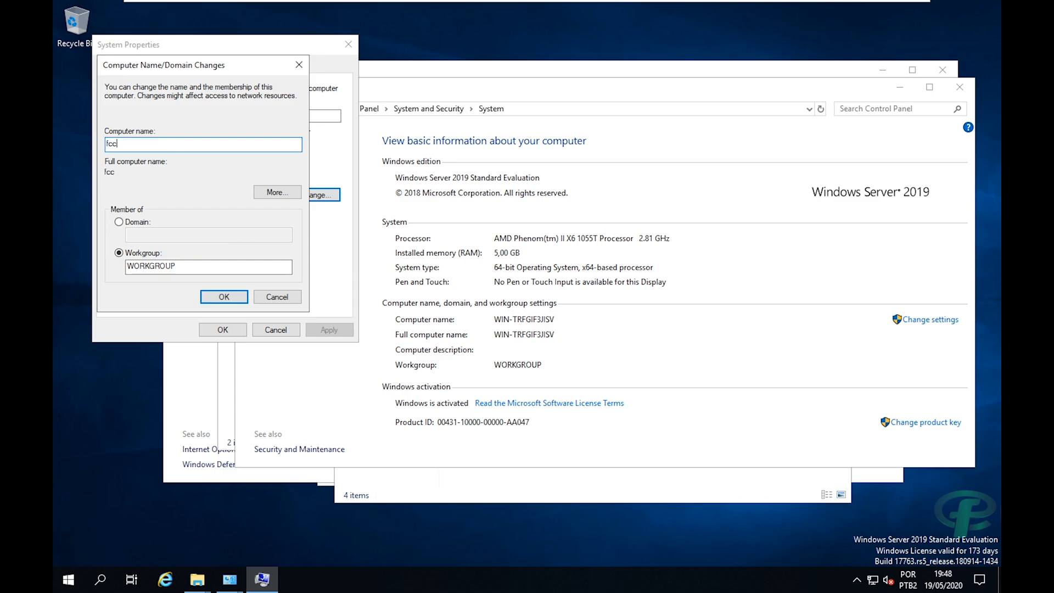
pyautogui.write('-server')
pyautogui.click(214, 297)
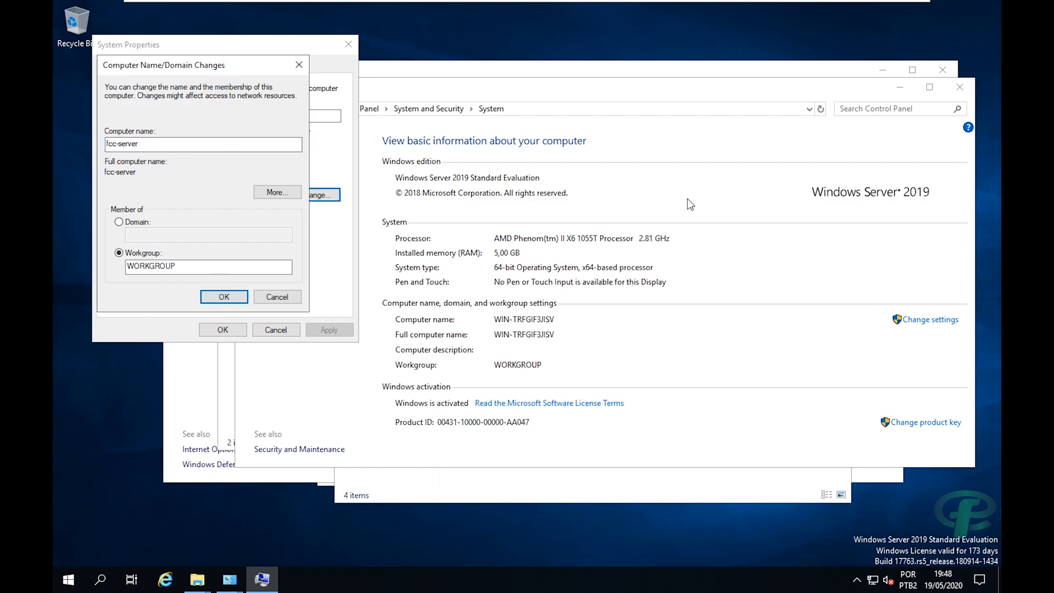
pyautogui.click(193, 66)
pyautogui.click(231, 296)
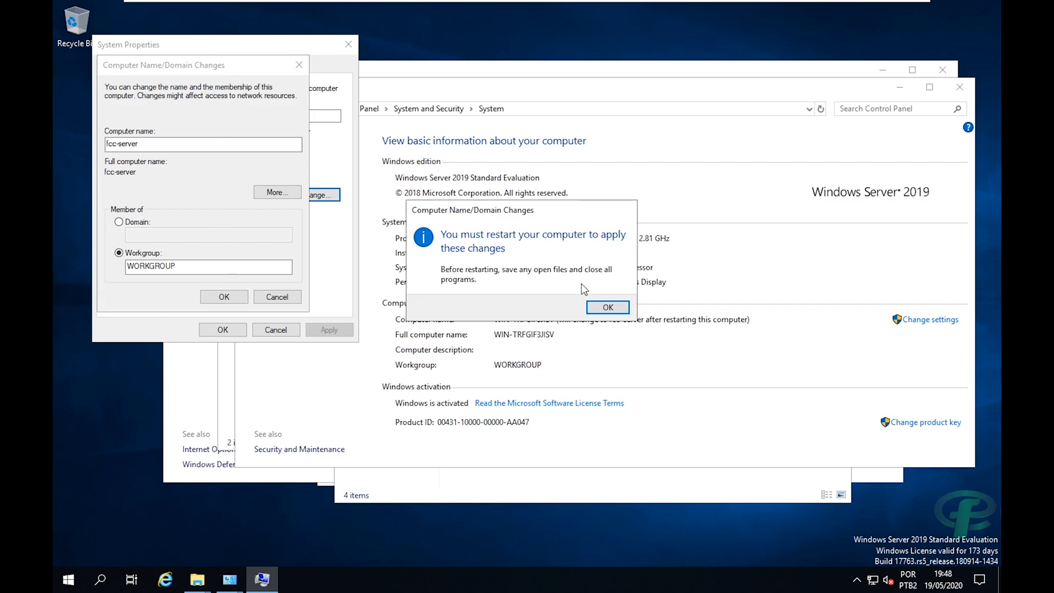
pyautogui.click(607, 307)
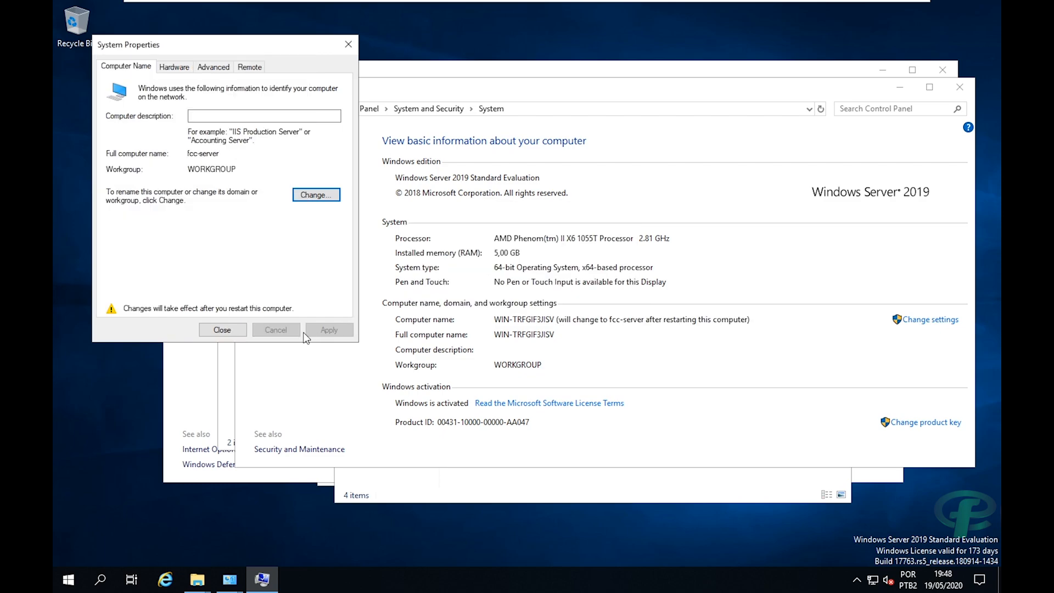
pyautogui.click(235, 332)
pyautogui.click(527, 303)
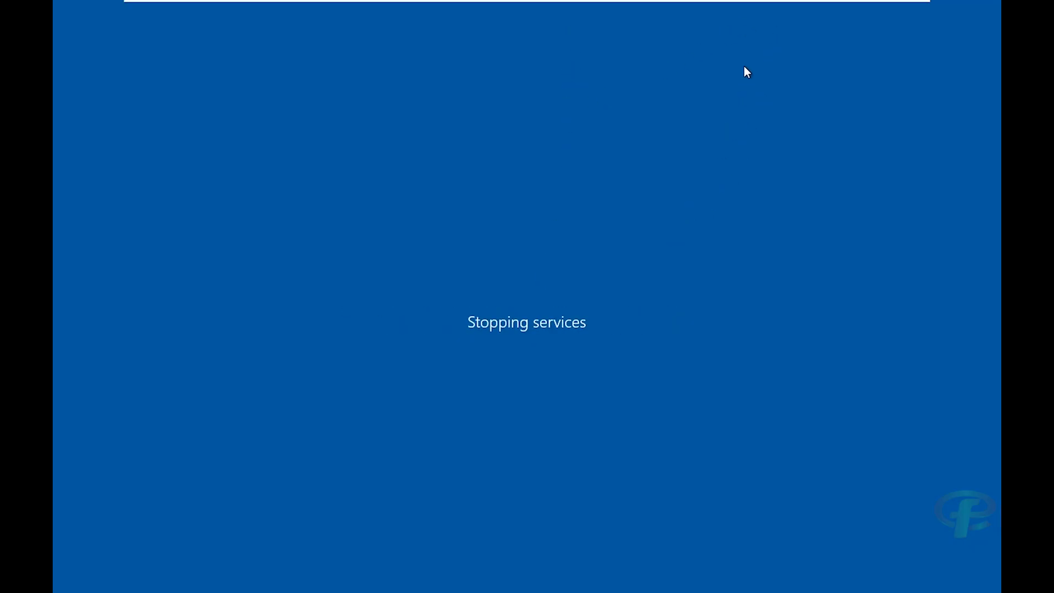
# After the restart, send Ctrl+Alt+Del and log in with the Administrator password.
pyautogui.moveTo(820, 3)
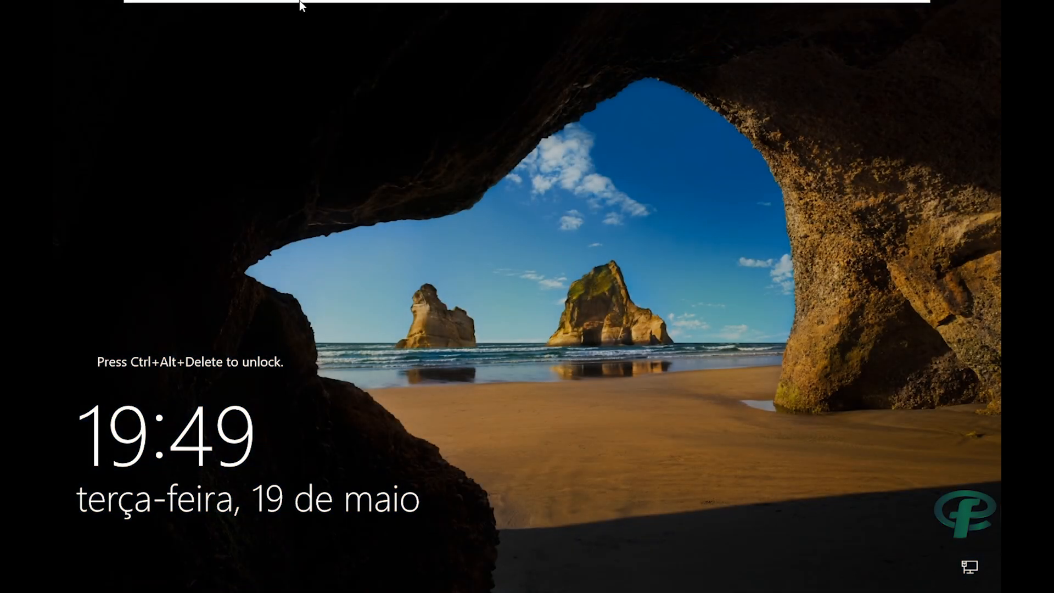
pyautogui.moveTo(315, 10)
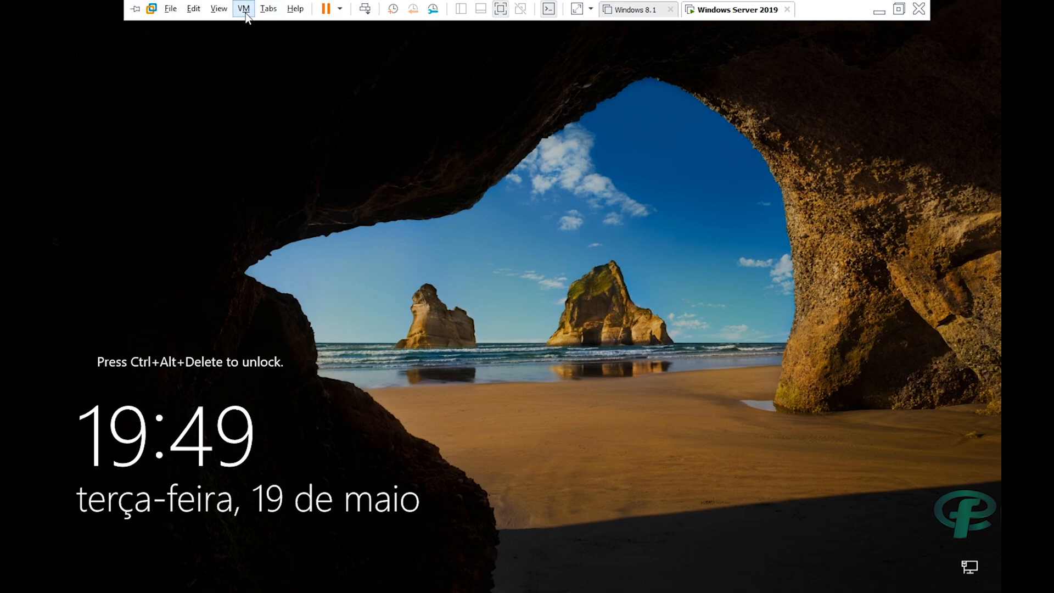
pyautogui.click(365, 9)
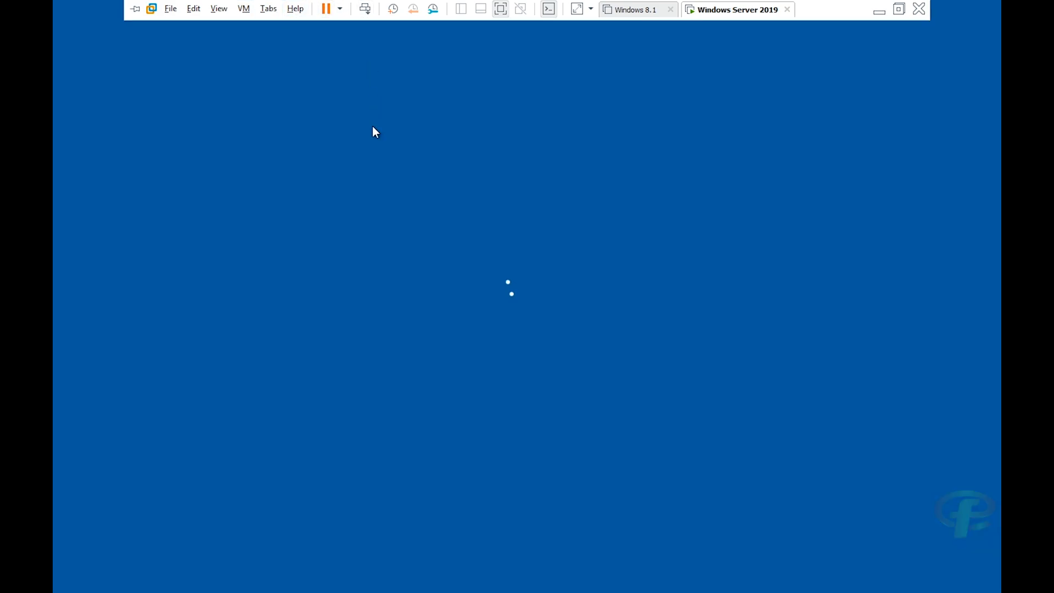
pyautogui.write('••••••••••')
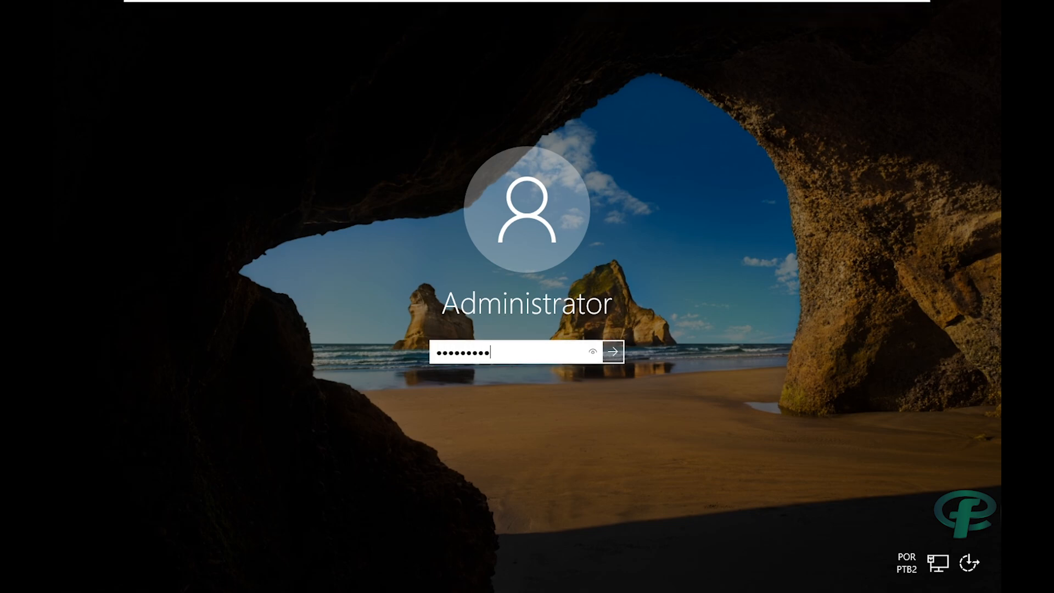
pyautogui.press('Return')
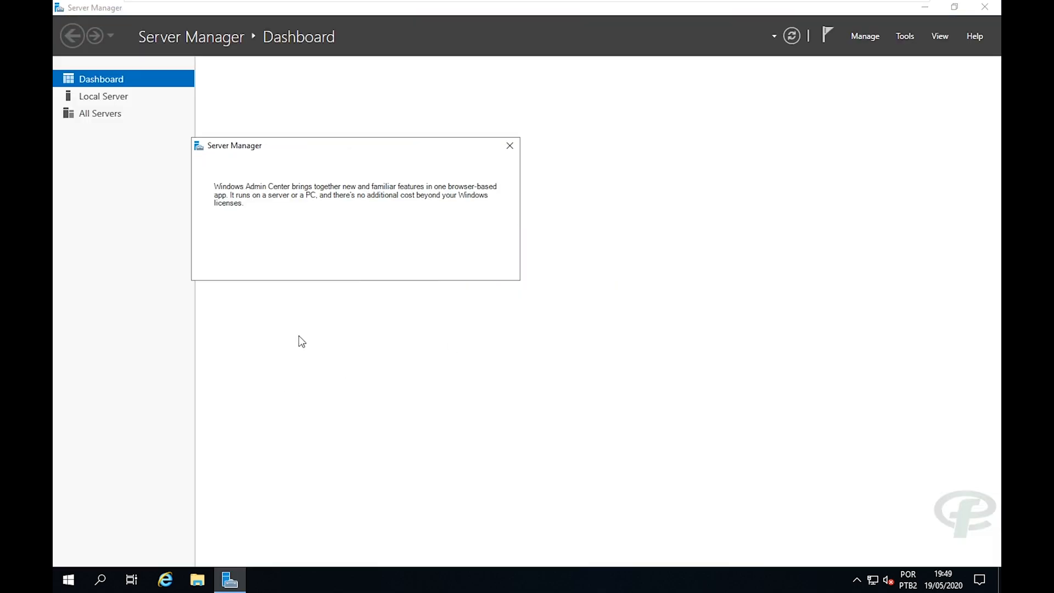
# Dismiss the Admin Center notice, then group the Server Manager and Windows PowerShell tiles in Start.
pyautogui.click(511, 146)
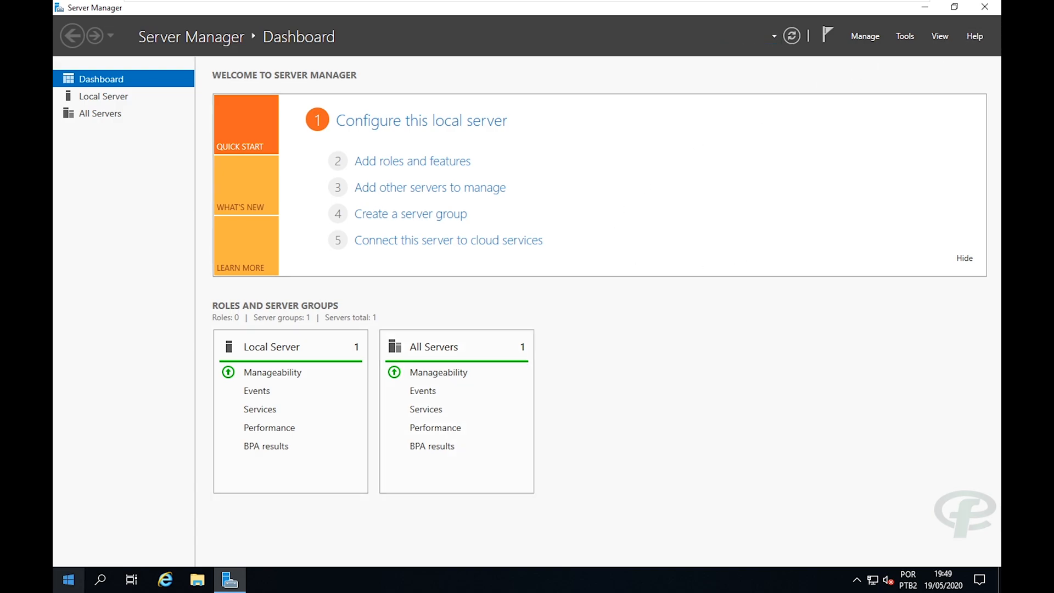
pyautogui.click(57, 582)
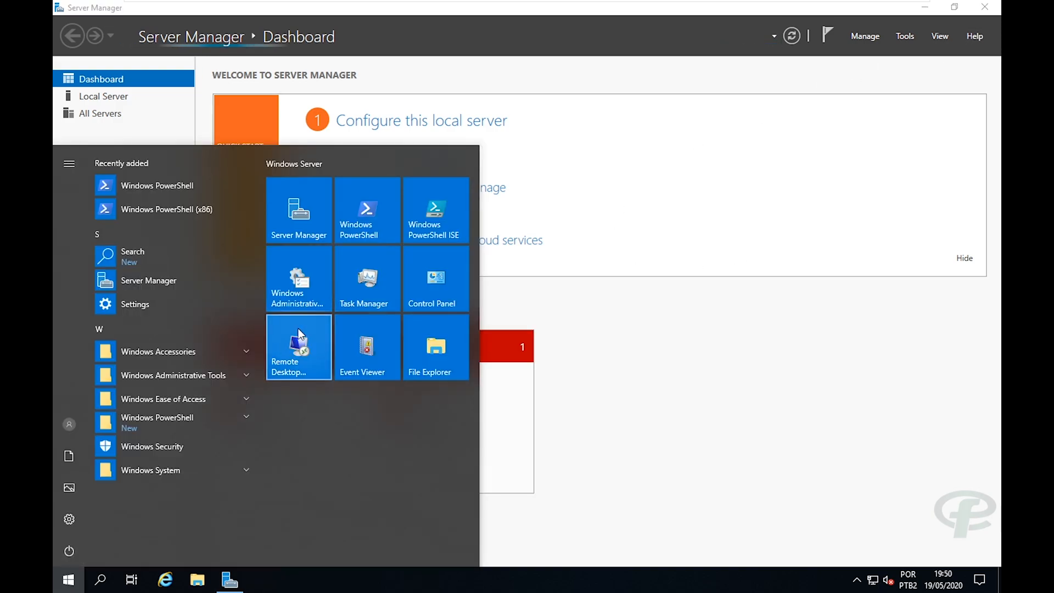
pyautogui.click(288, 230)
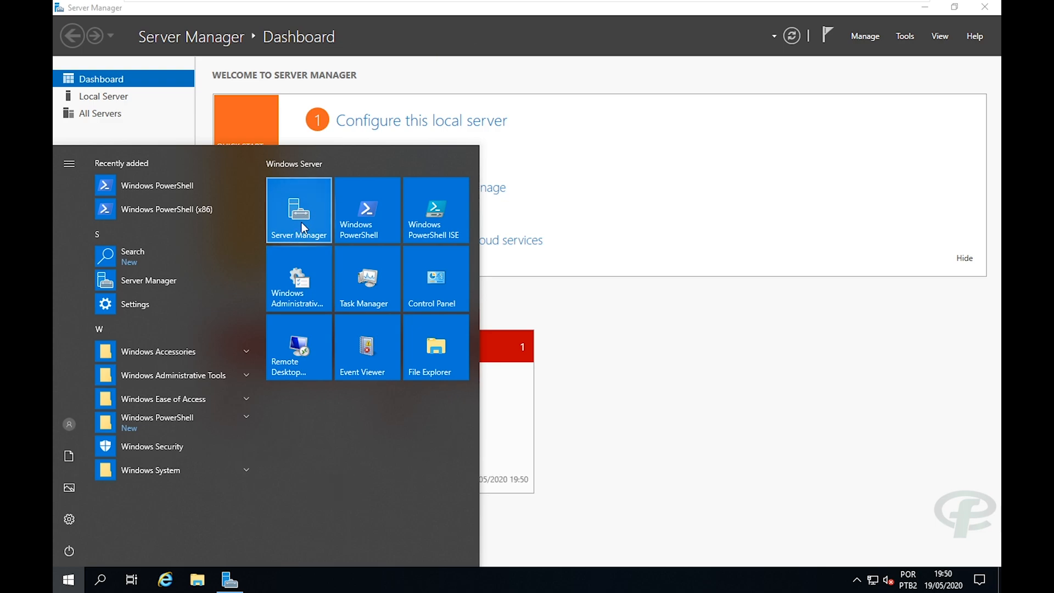
pyautogui.moveTo(301, 162); pyautogui.dragTo(301, 161)
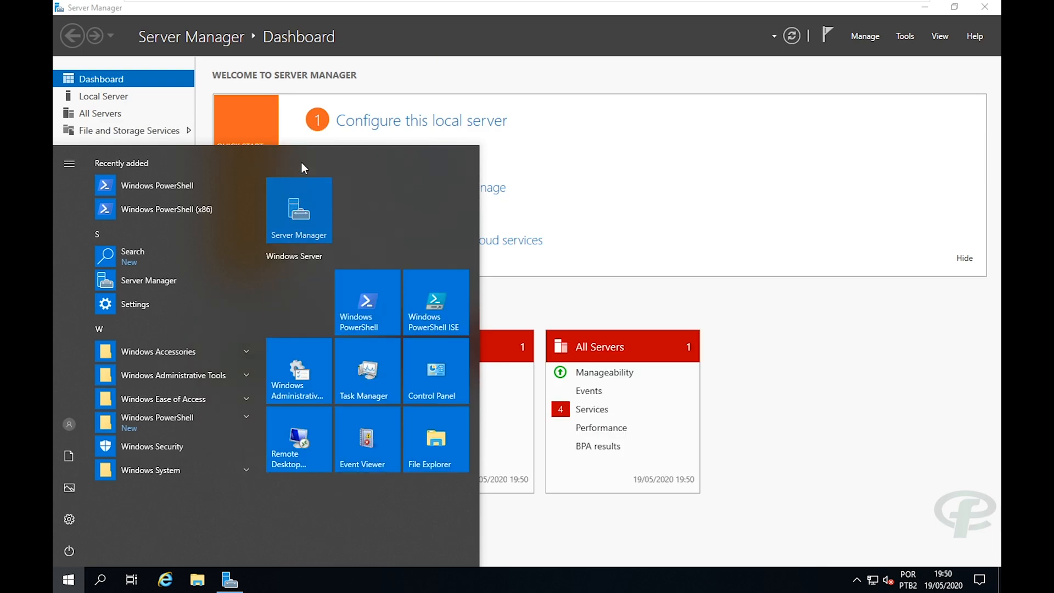
pyautogui.moveTo(364, 306); pyautogui.dragTo(360, 200)
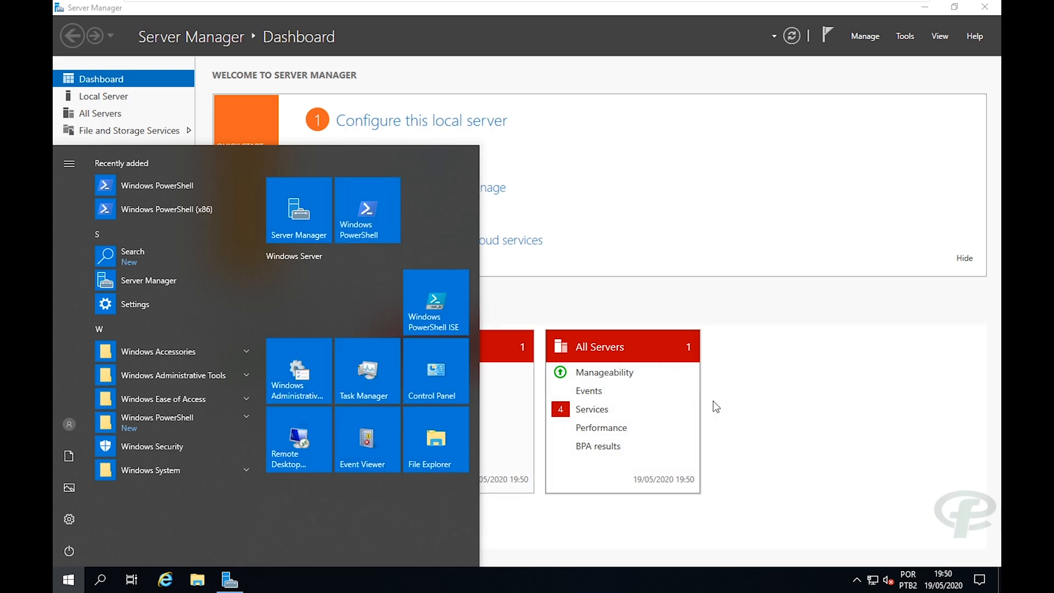
pyautogui.click(758, 441)
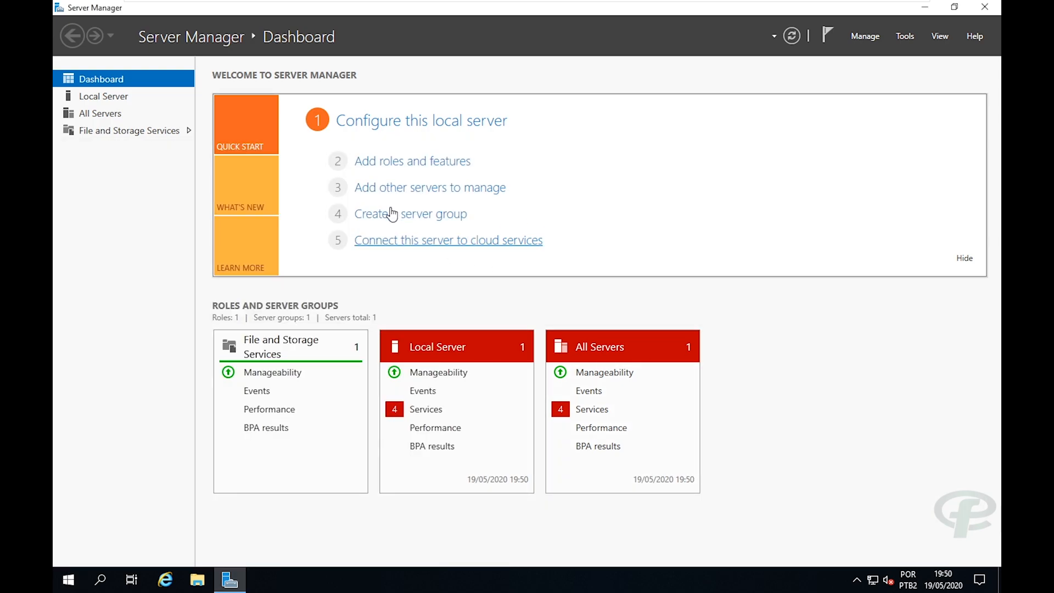
# Start the Add Roles and Features Wizard with role-based installation targeting fcc-server.
pyautogui.click(384, 163)
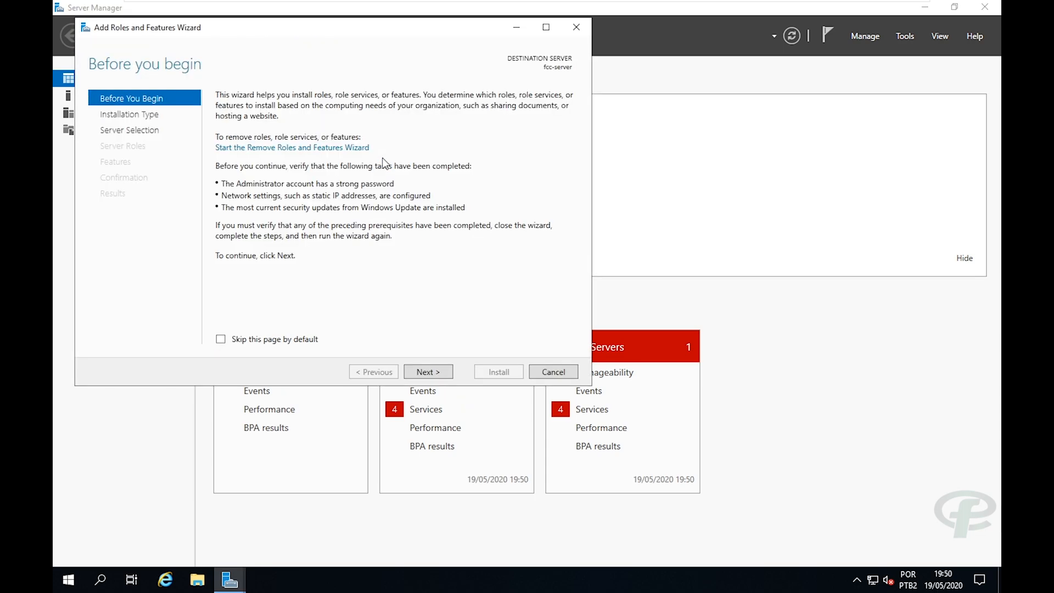
pyautogui.click(434, 373)
pyautogui.click(436, 369)
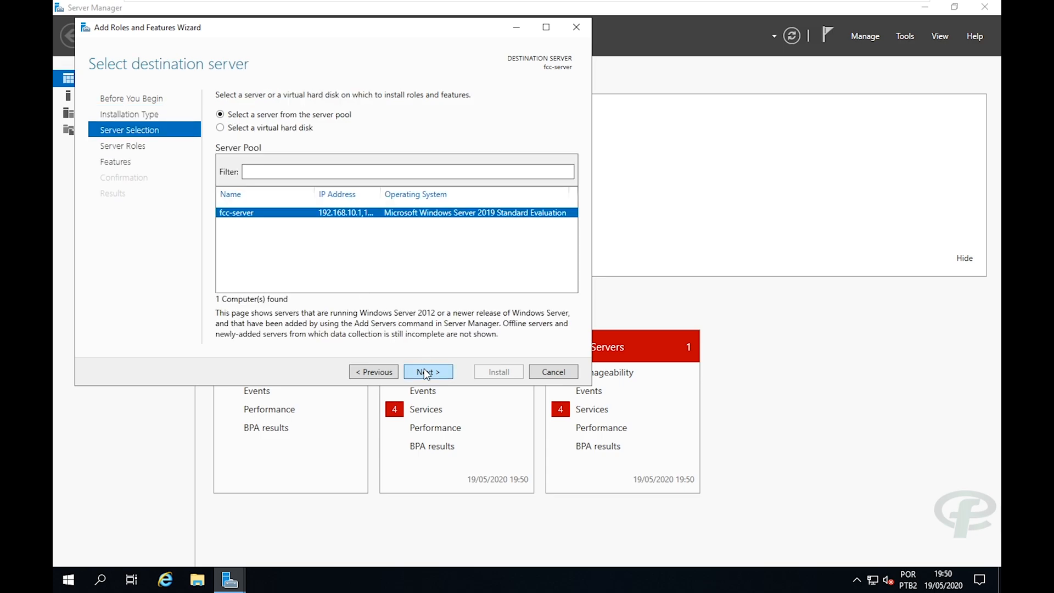
pyautogui.moveTo(320, 26); pyautogui.dragTo(409, 40)
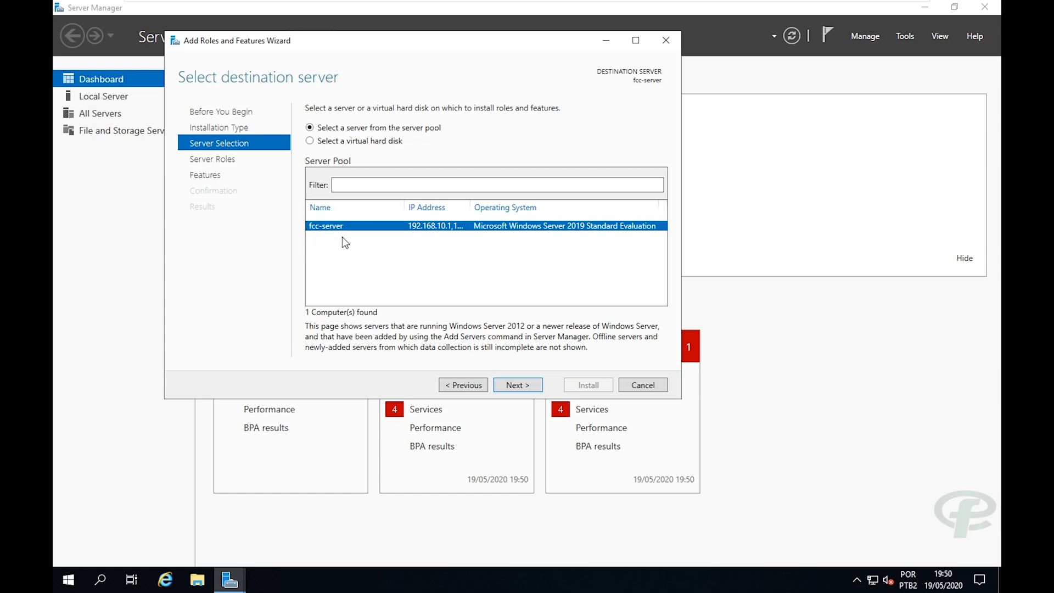
pyautogui.click(509, 381)
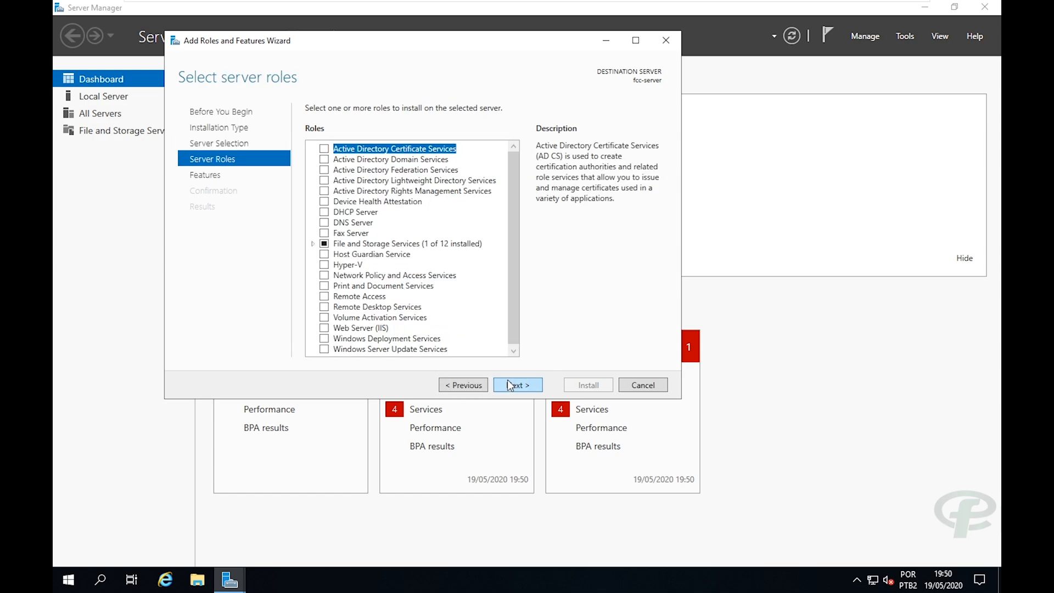
# Select the DNS Server role with its management tools and begin the installation.
pyautogui.click(324, 225)
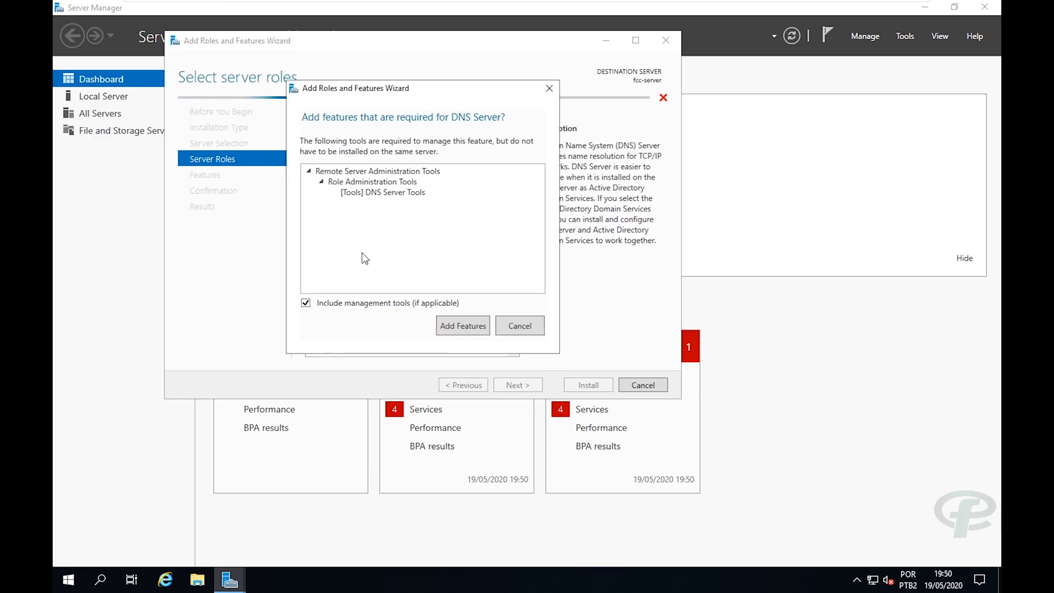
pyautogui.click(442, 323)
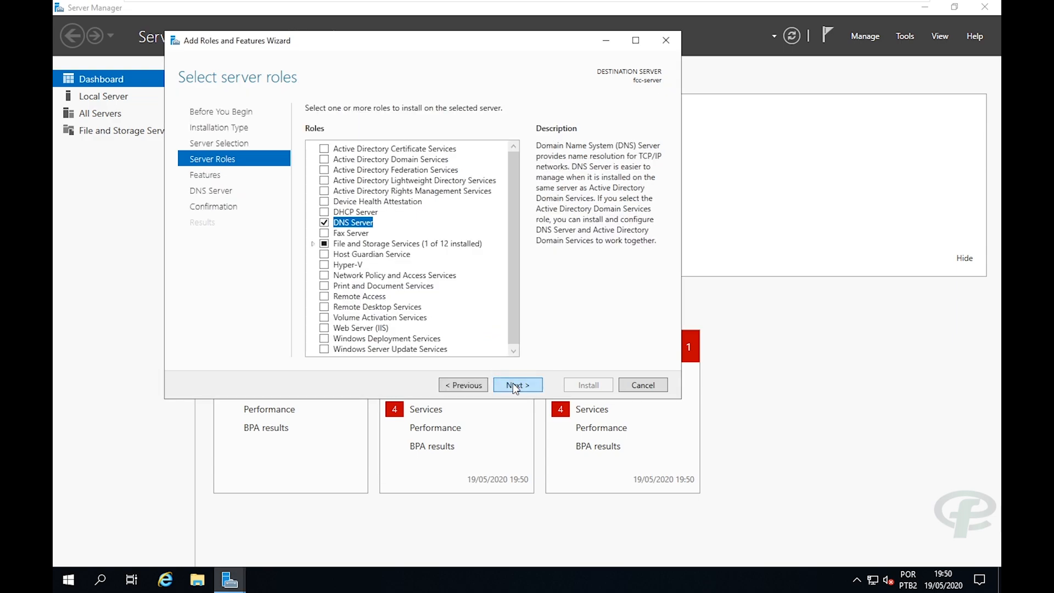
pyautogui.click(512, 384)
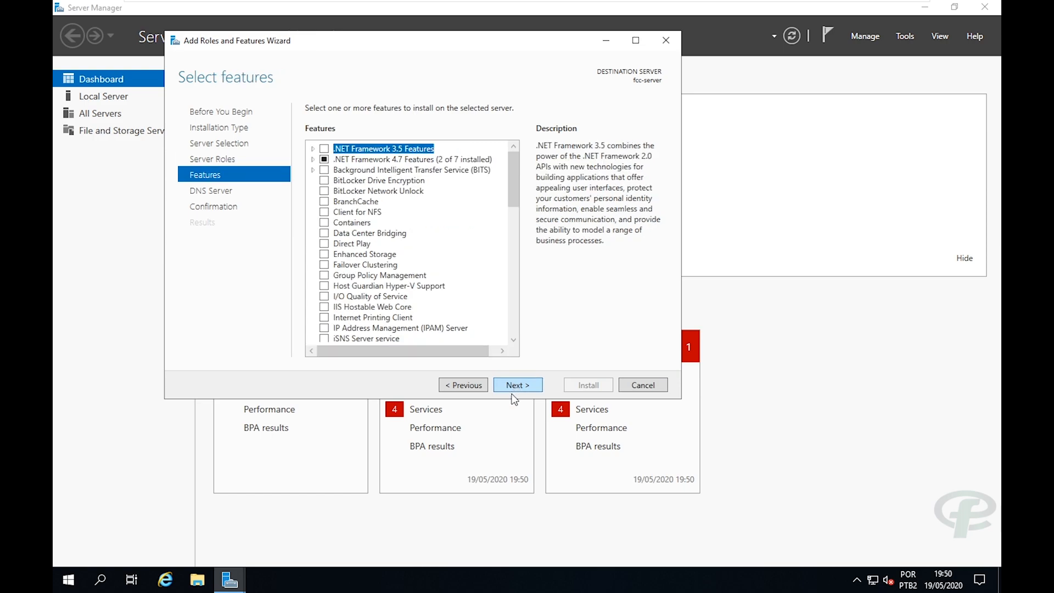
pyautogui.click(516, 387)
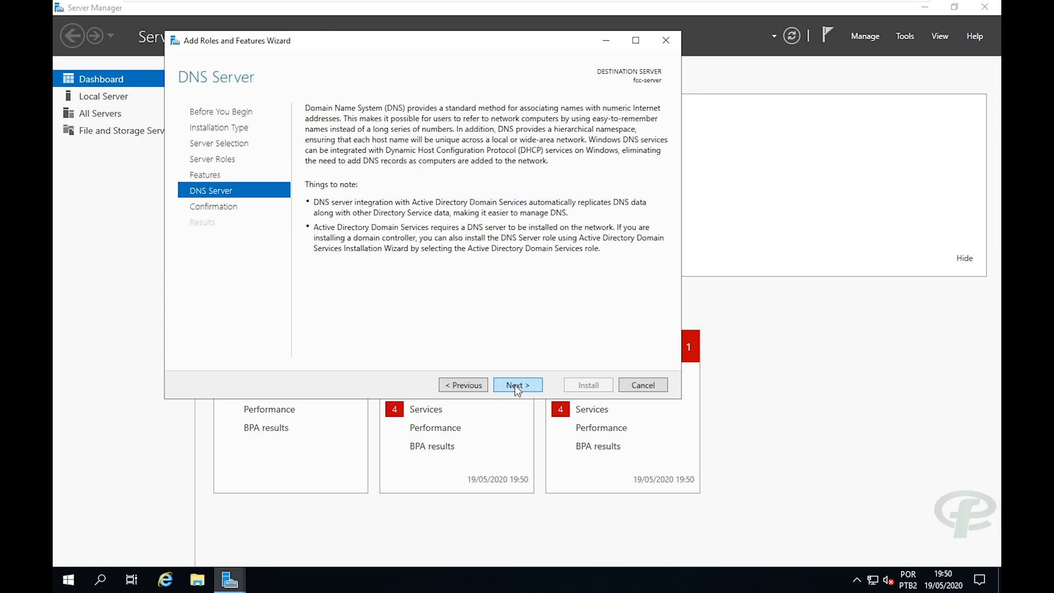
pyautogui.click(515, 386)
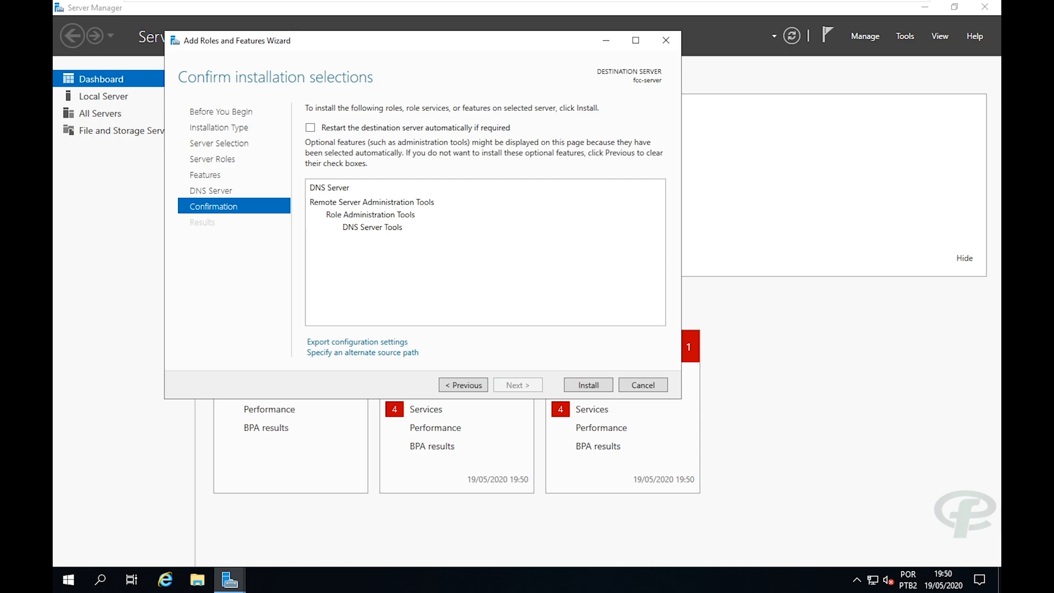
pyautogui.moveTo(368, 45); pyautogui.dragTo(450, 40)
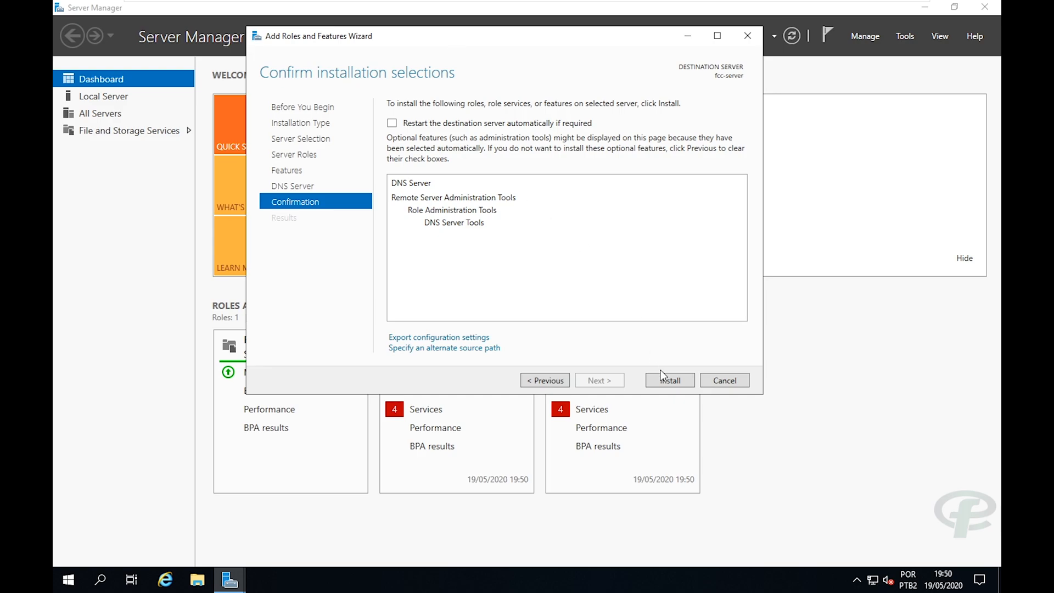
pyautogui.click(664, 384)
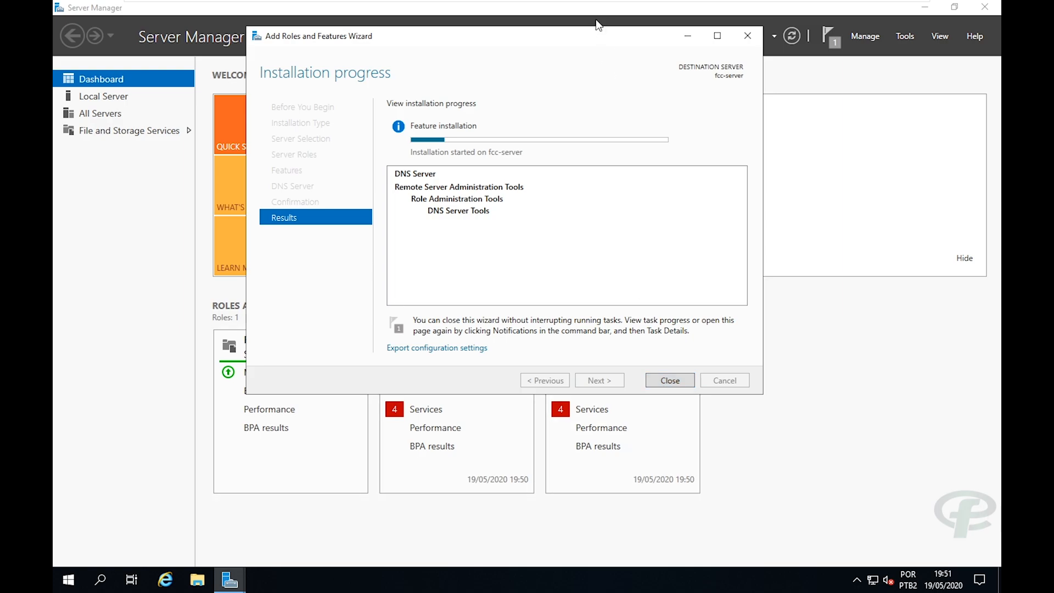
# Wait for the DNS Server installation to report success, then close the Add Roles and Features Wizard.
pyautogui.moveTo(585, 35); pyautogui.dragTo(583, 84)
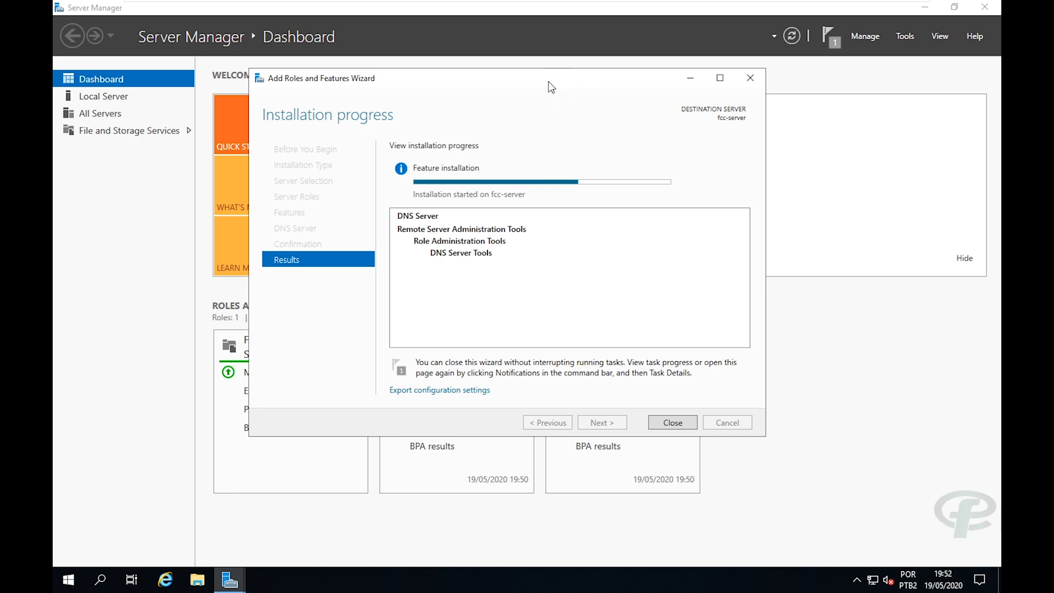
pyautogui.moveTo(545, 81); pyautogui.dragTo(560, 80)
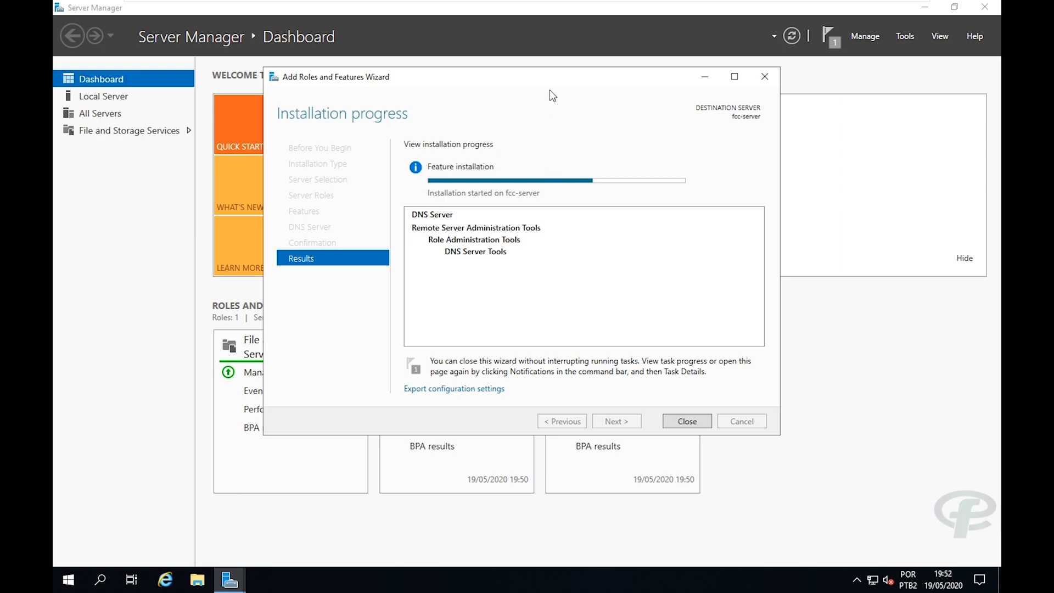
pyautogui.moveTo(546, 76); pyautogui.dragTo(561, 77)
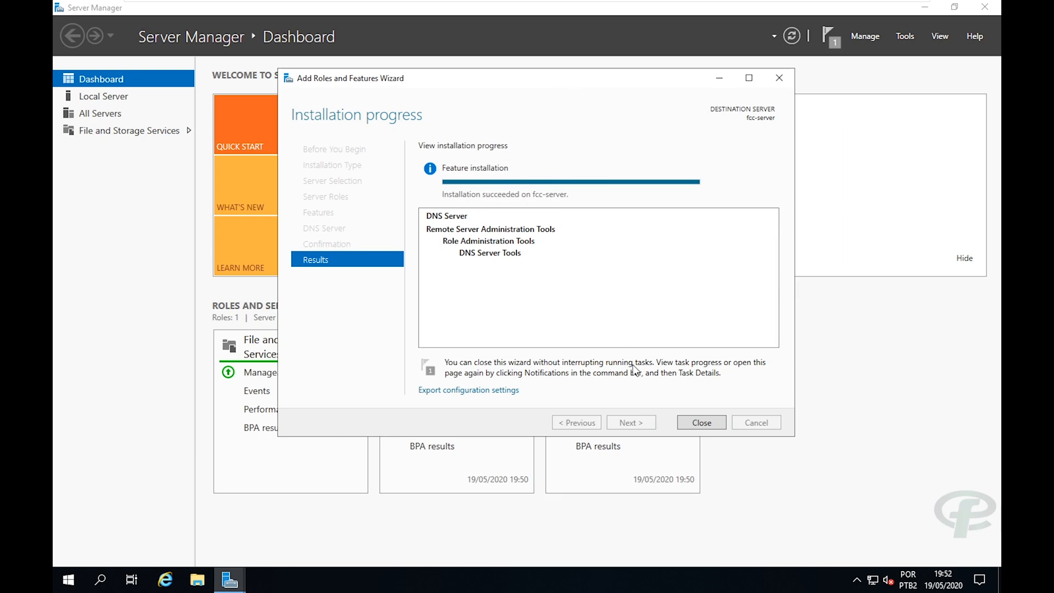
pyautogui.click(696, 422)
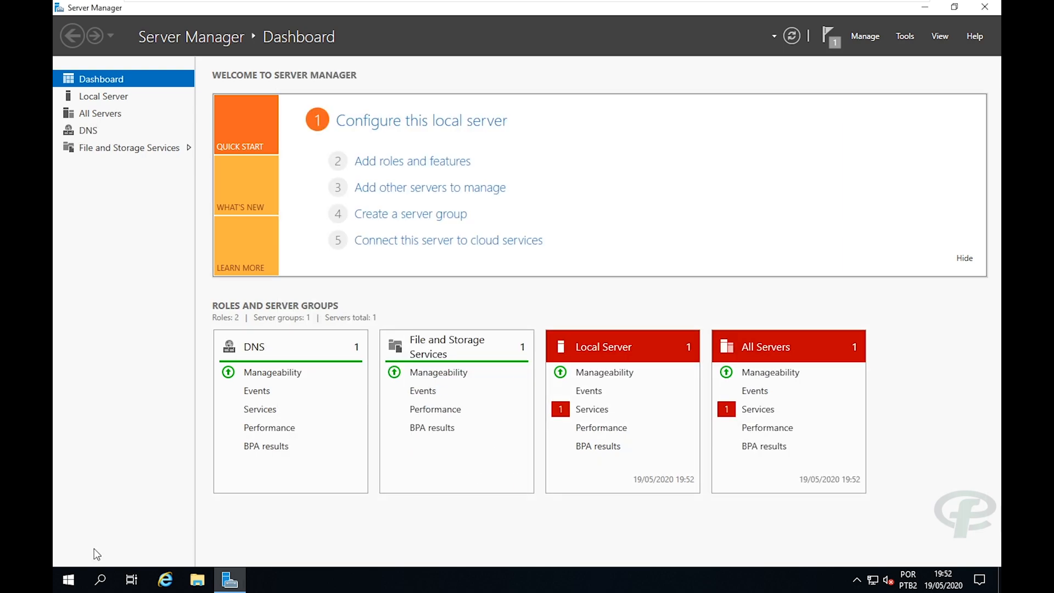
# Pin DNS to Start, launch DNS Manager maximized, and close Server Manager.
pyautogui.click(68, 578)
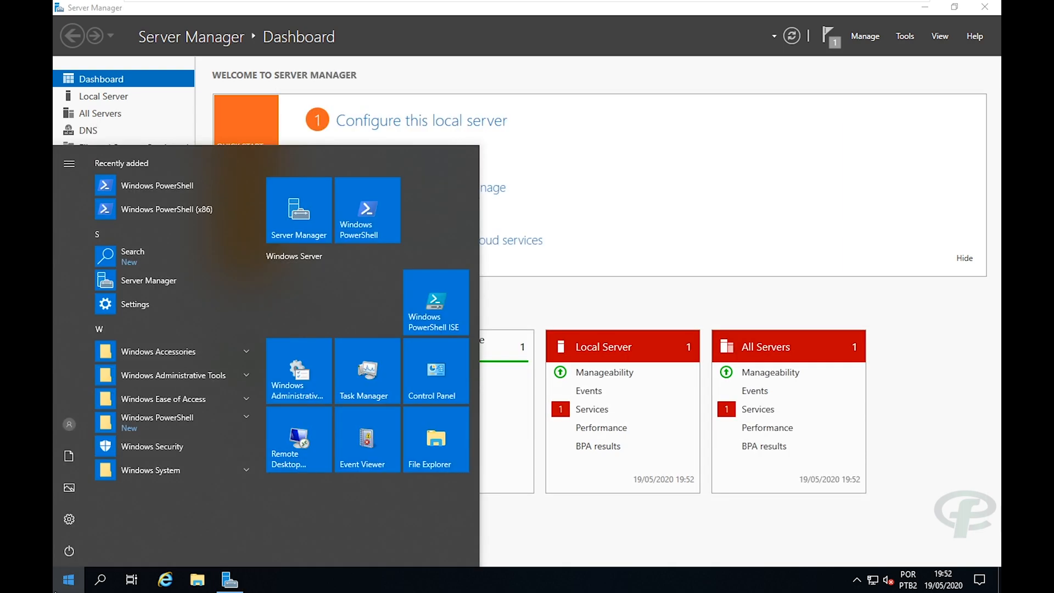
pyautogui.write('dns')
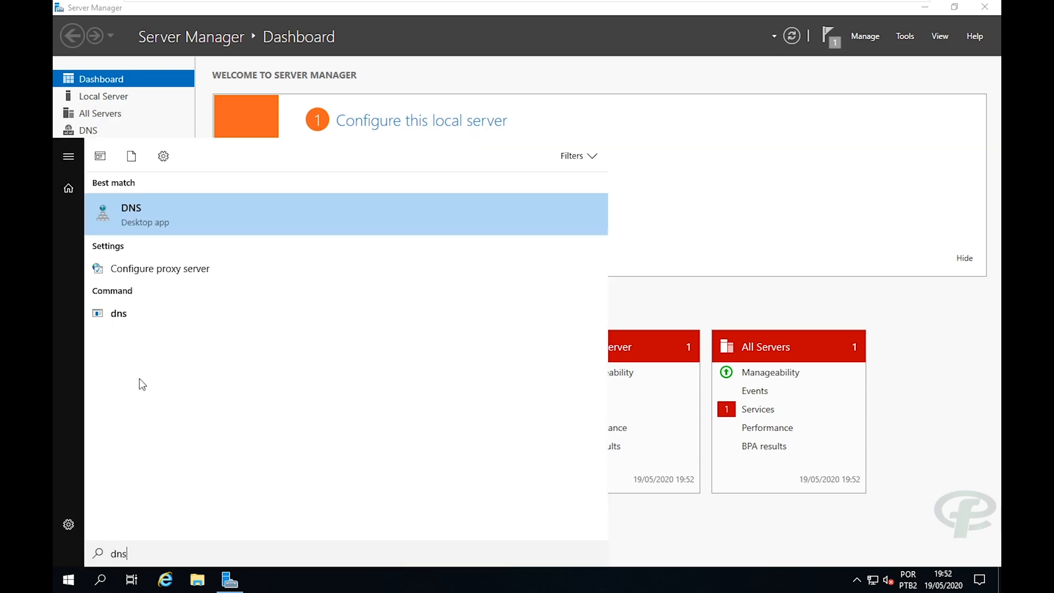
pyautogui.rightClick(171, 219)
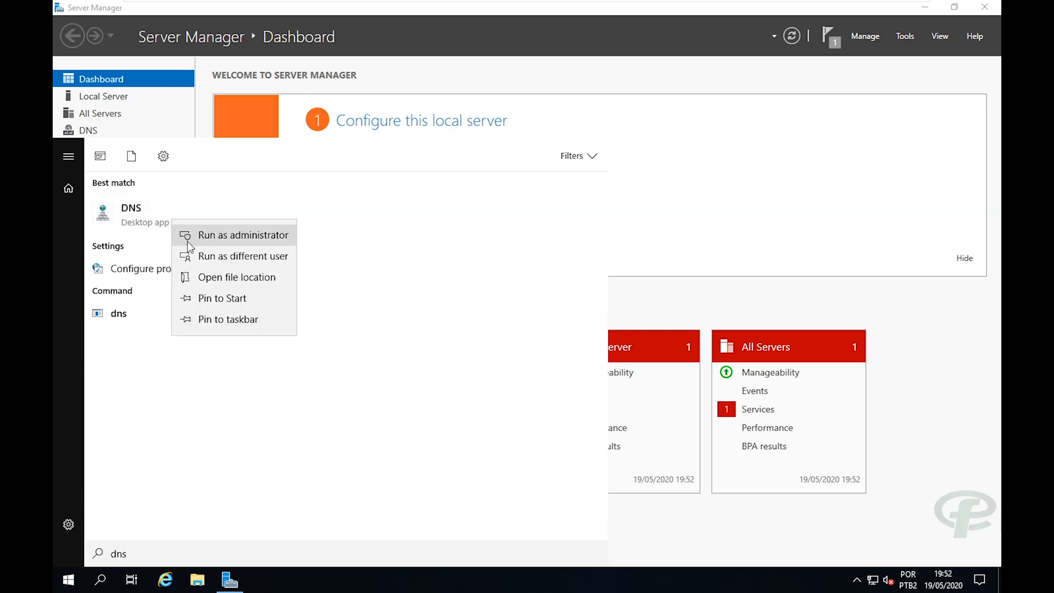
pyautogui.click(217, 301)
pyautogui.click(54, 587)
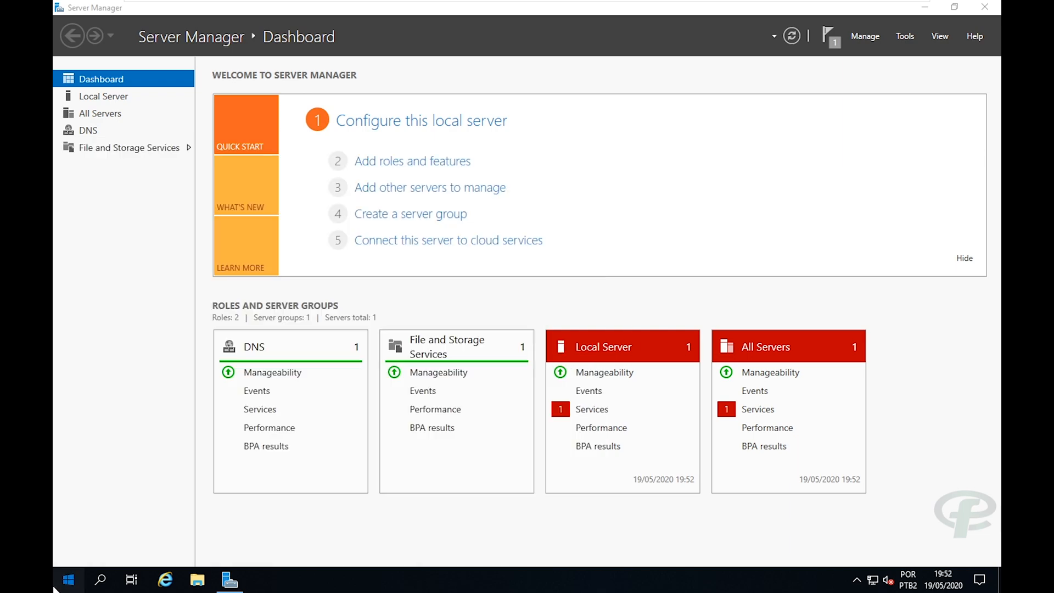
pyautogui.click(54, 587)
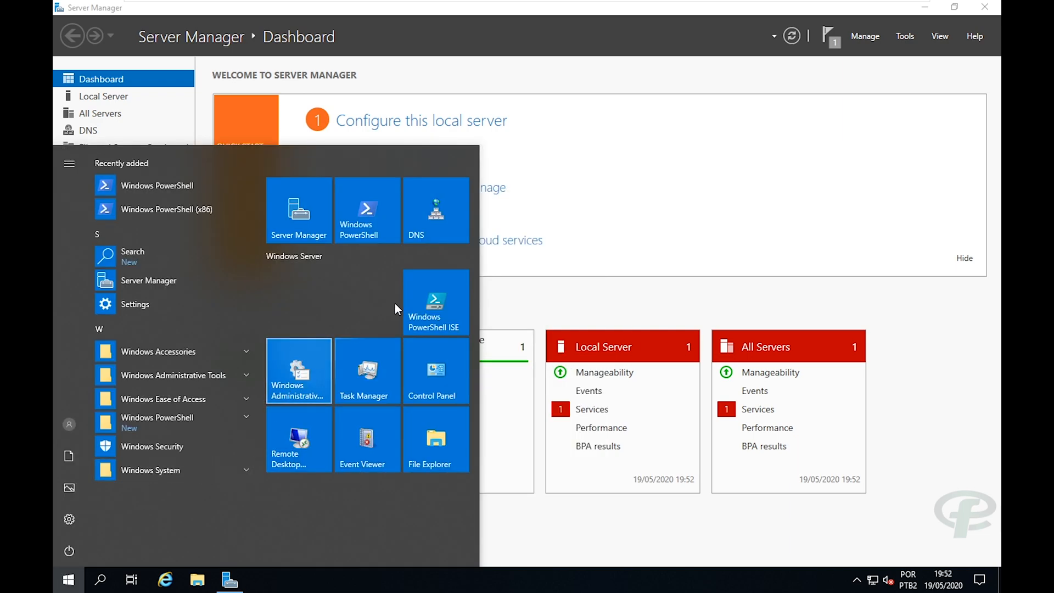
pyautogui.click(437, 212)
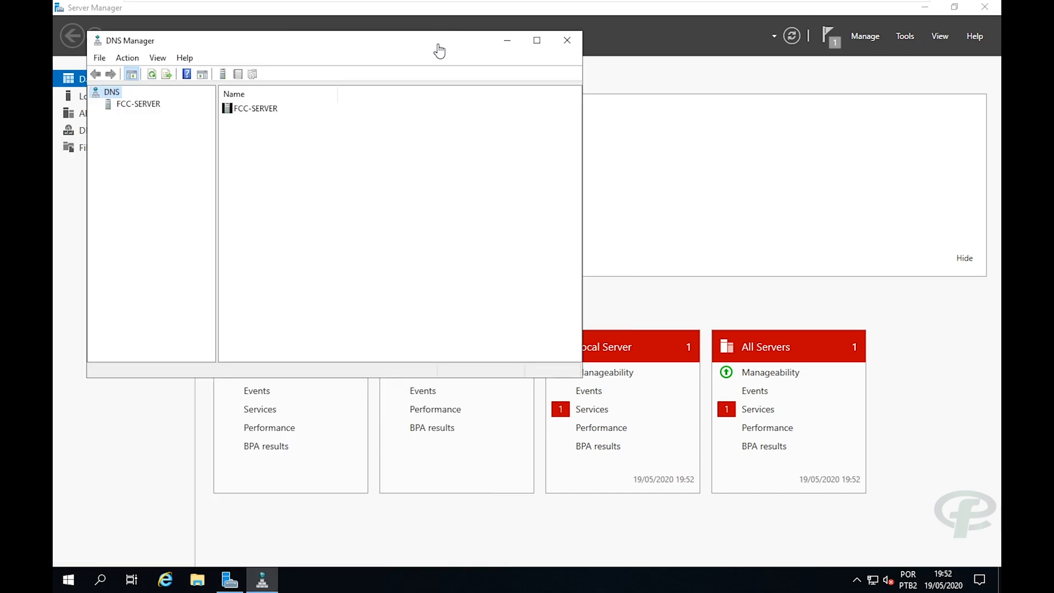
pyautogui.click(997, 7)
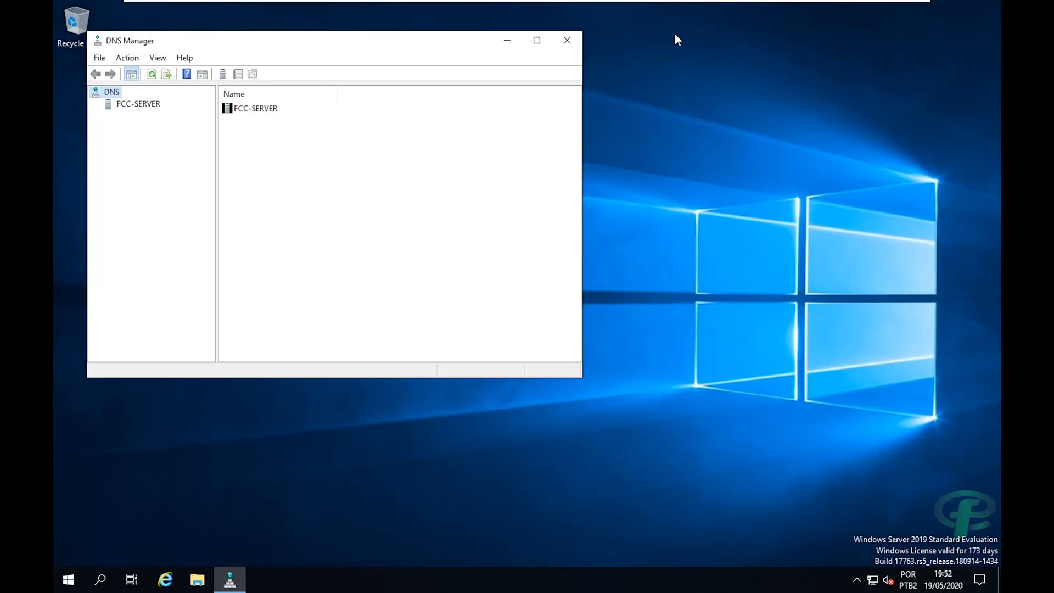
pyautogui.moveTo(450, 43); pyautogui.dragTo(537, 107)
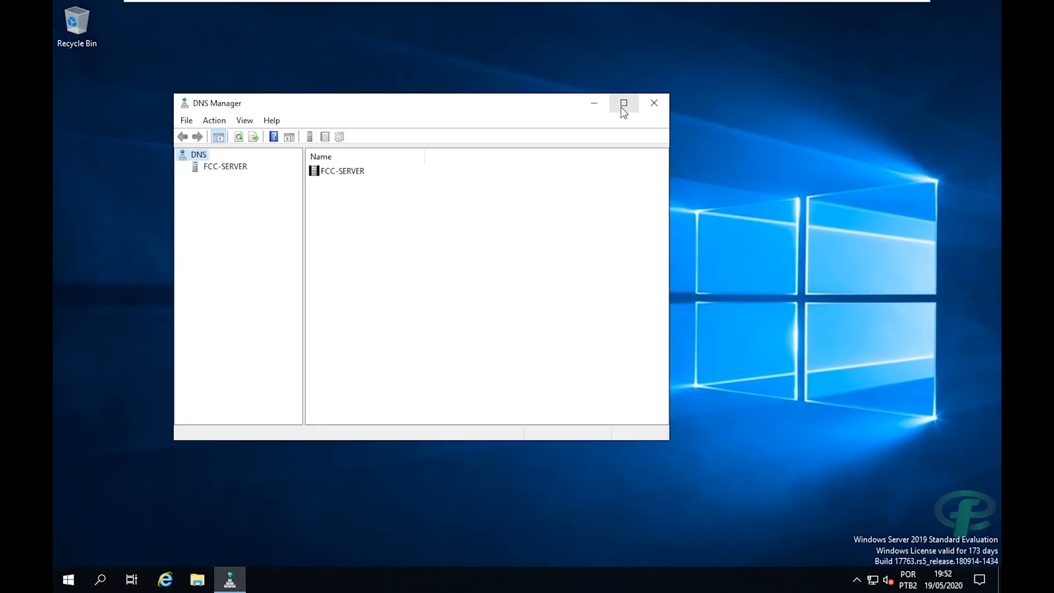
pyautogui.click(623, 105)
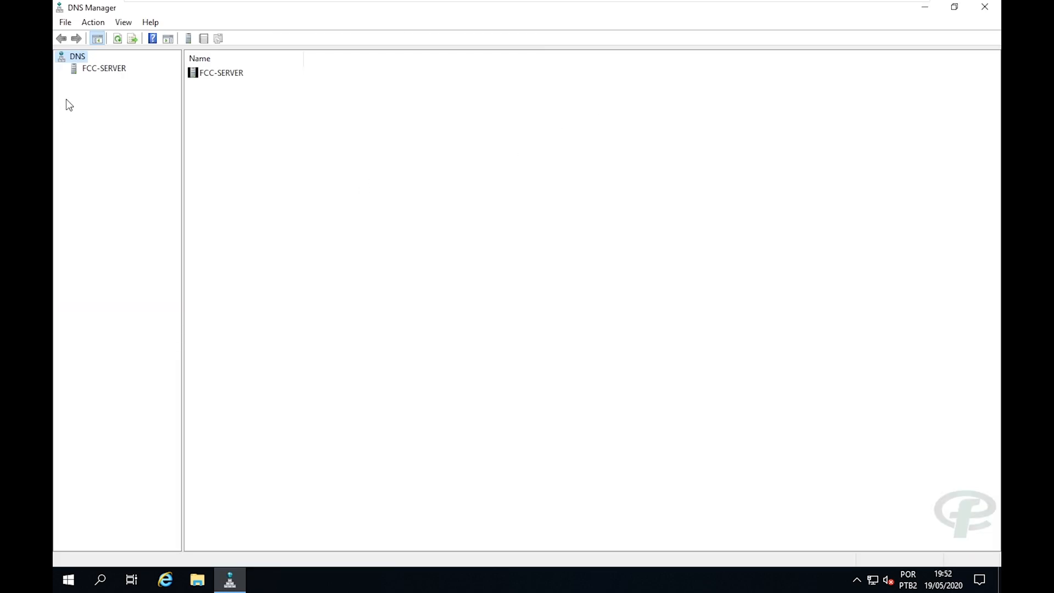
# Expand FCC-SERVER, check both lookup zone folders, and settle on Forward Lookup Zones.
pyautogui.click(76, 72)
pyautogui.click(61, 68)
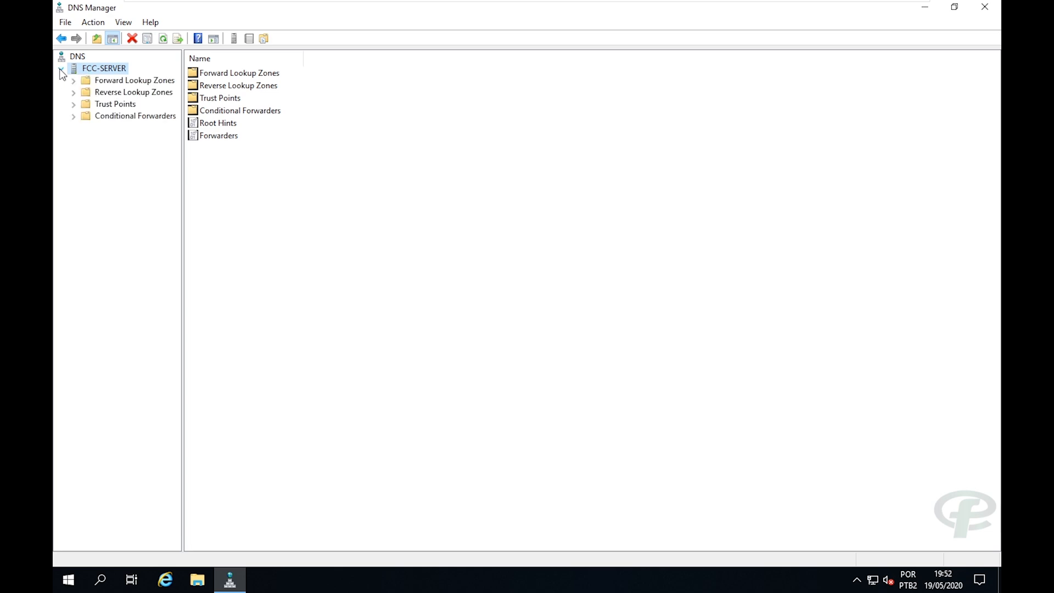
pyautogui.moveTo(183, 140); pyautogui.dragTo(211, 141)
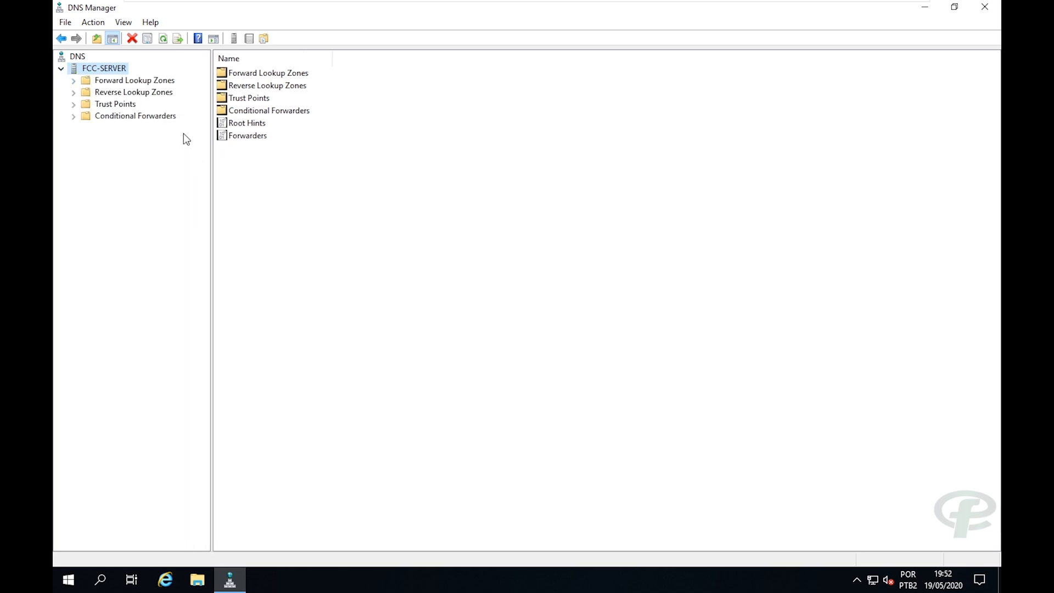
pyautogui.click(134, 80)
pyautogui.click(134, 93)
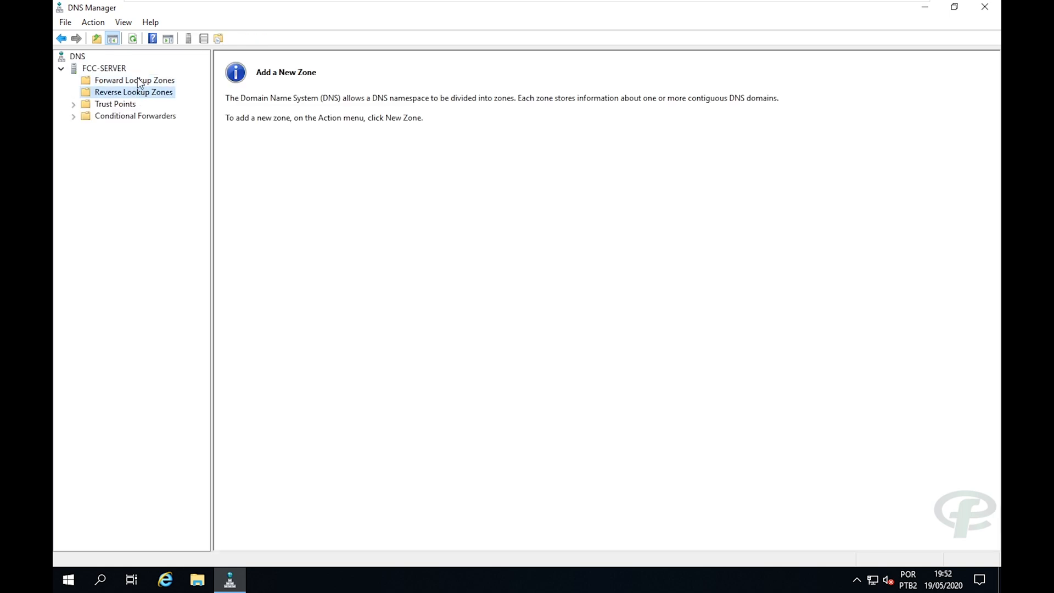
pyautogui.click(137, 79)
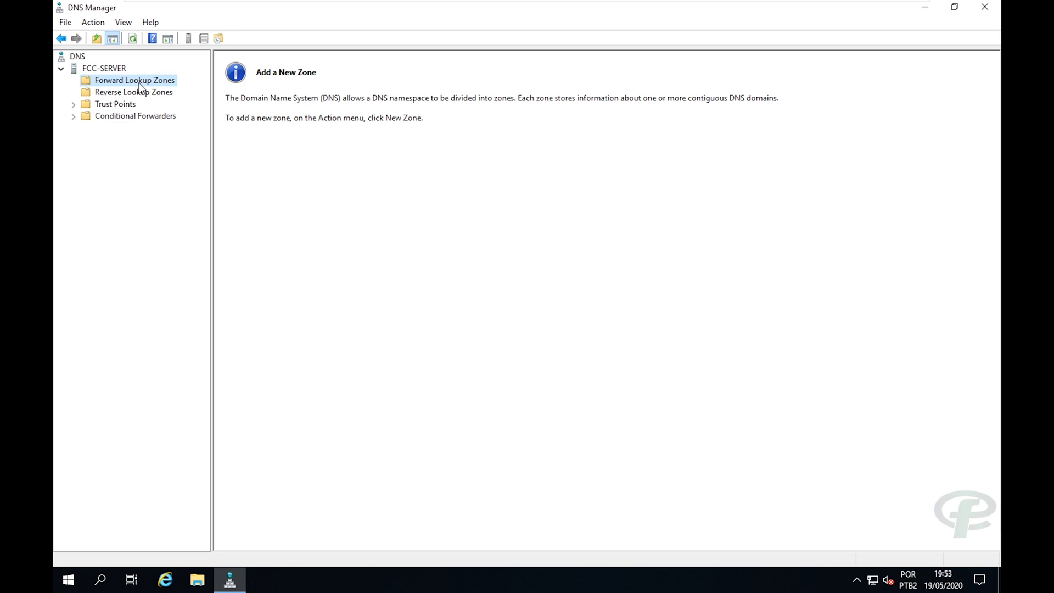
# Start a New Zone wizard for a primary forward zone named fcc.com.br.
pyautogui.rightClick(137, 82)
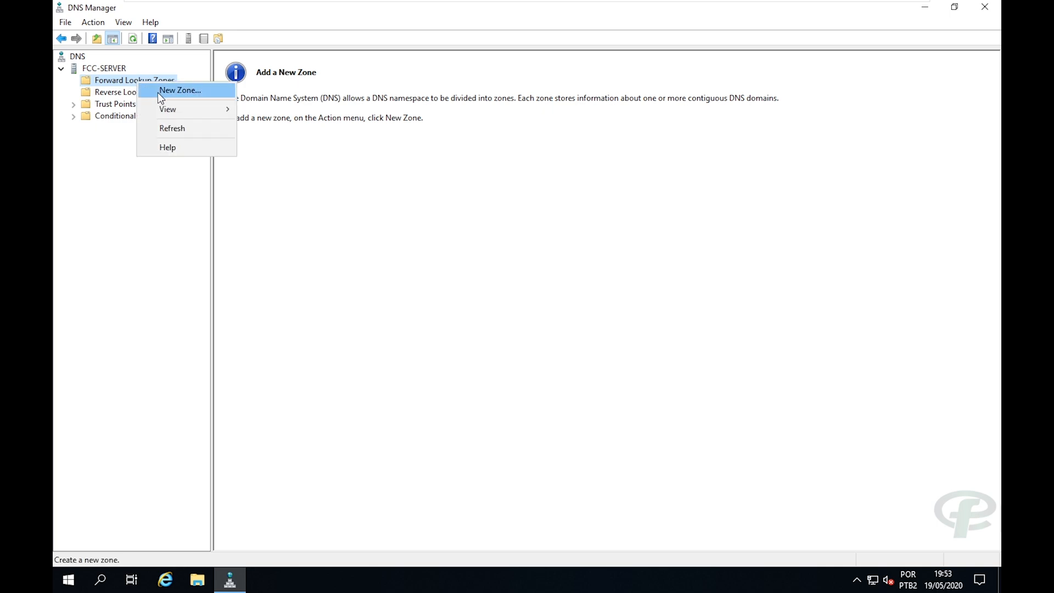
pyautogui.click(159, 94)
pyautogui.click(305, 253)
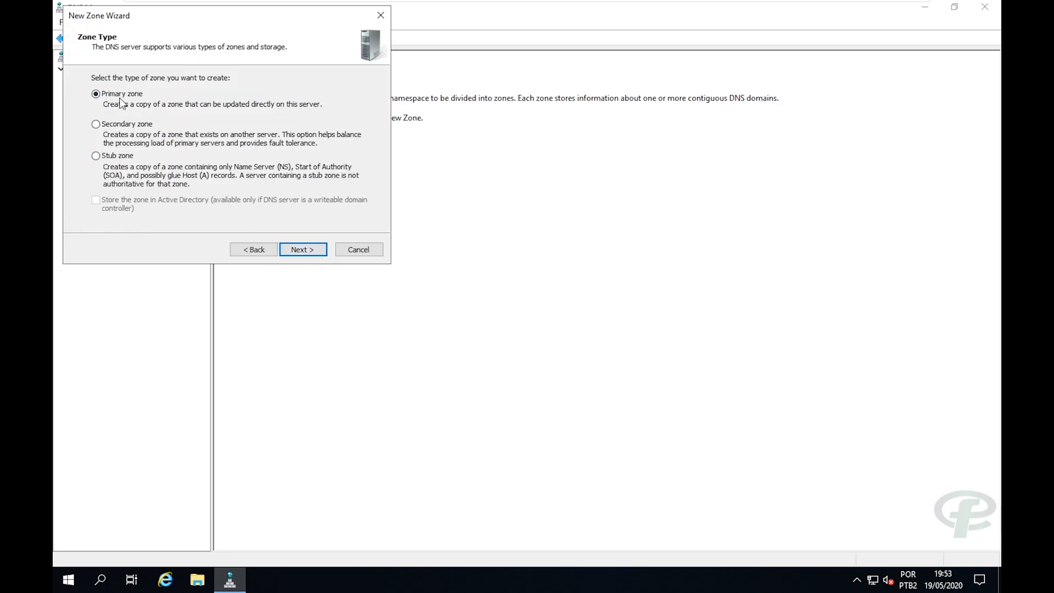
pyautogui.click(294, 252)
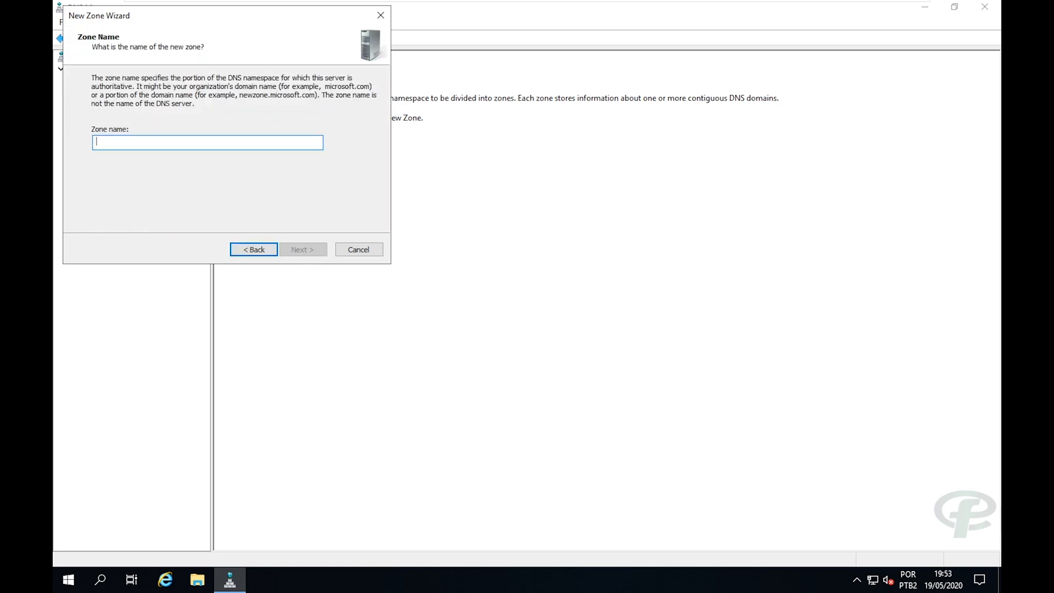
pyautogui.write('fcc.com.br')
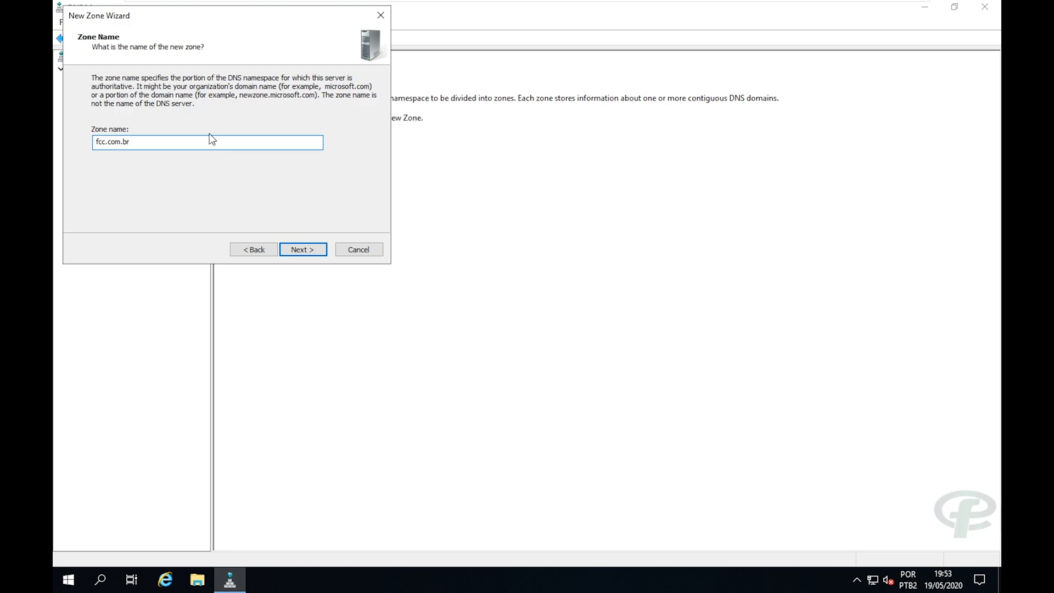
pyautogui.moveTo(212, 142); pyautogui.dragTo(97, 141)
pyautogui.click(288, 249)
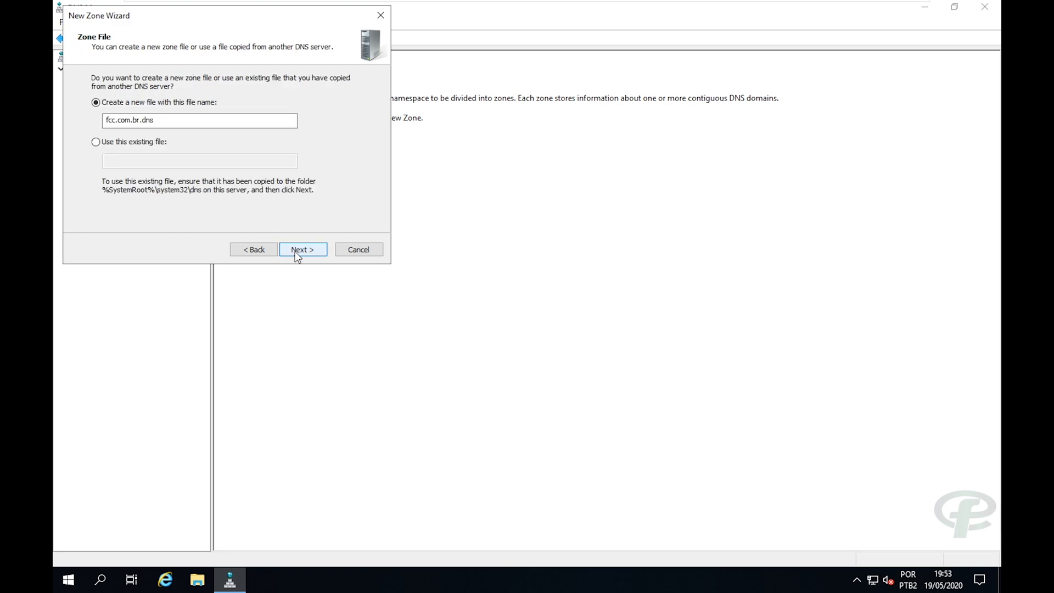
# Keep zone file fcc.com.br.dns, allow nonsecure and secure updates, finish, and show the zone.
pyautogui.click(288, 254)
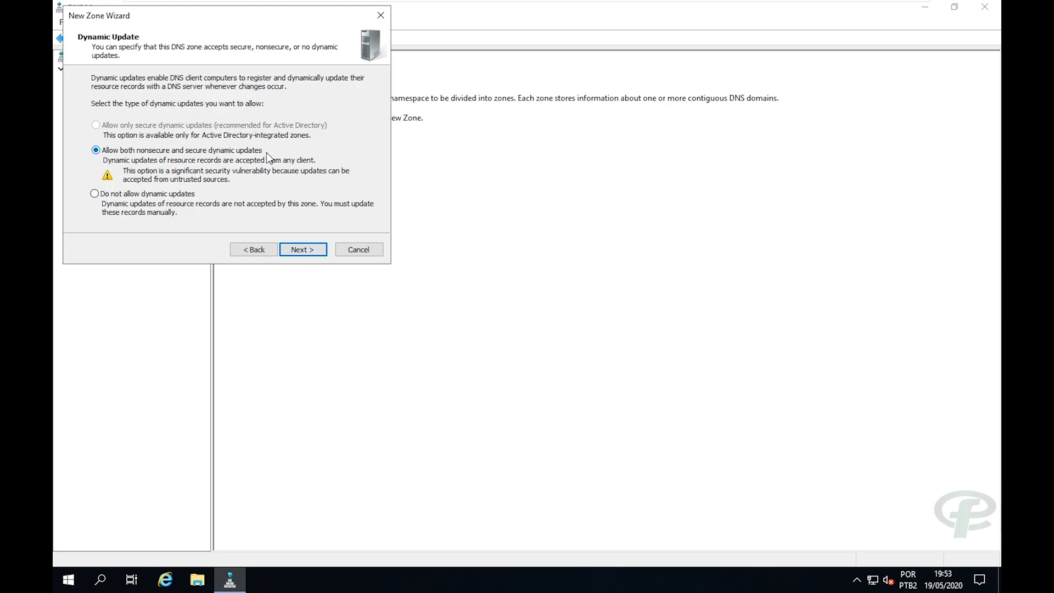
pyautogui.moveTo(192, 23); pyautogui.dragTo(242, 30)
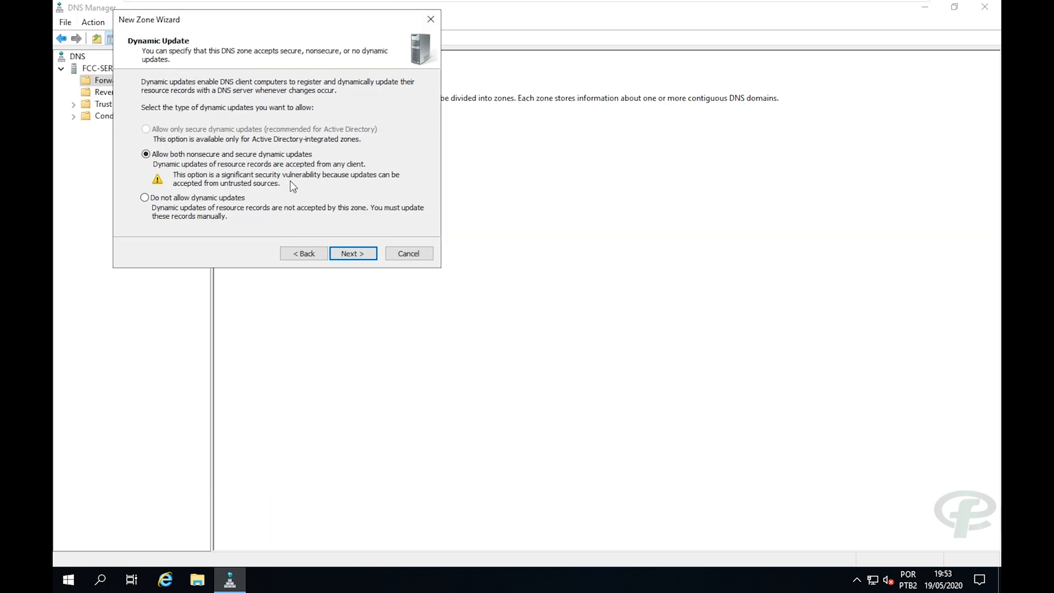
pyautogui.click(358, 256)
pyautogui.click(357, 256)
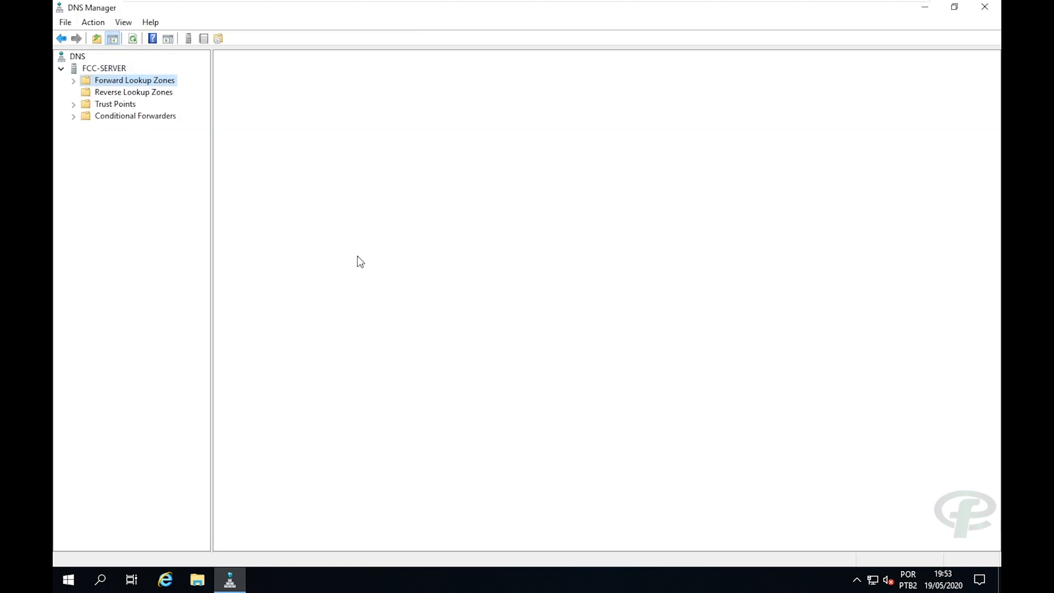
pyautogui.click(73, 81)
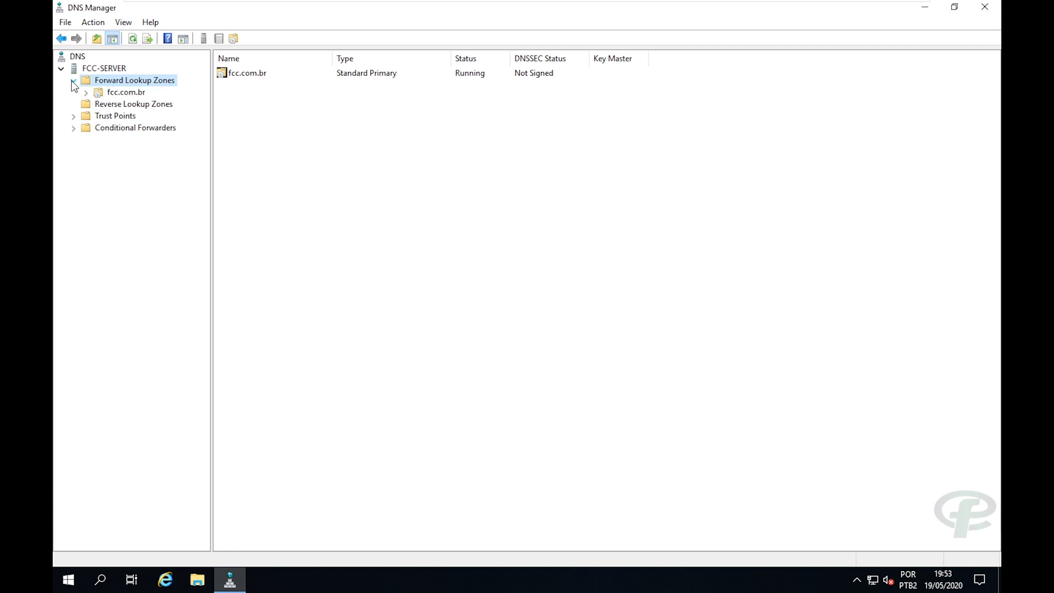
# Open the fcc.com.br zone's properties on the Start of Authority tab.
pyautogui.click(120, 93)
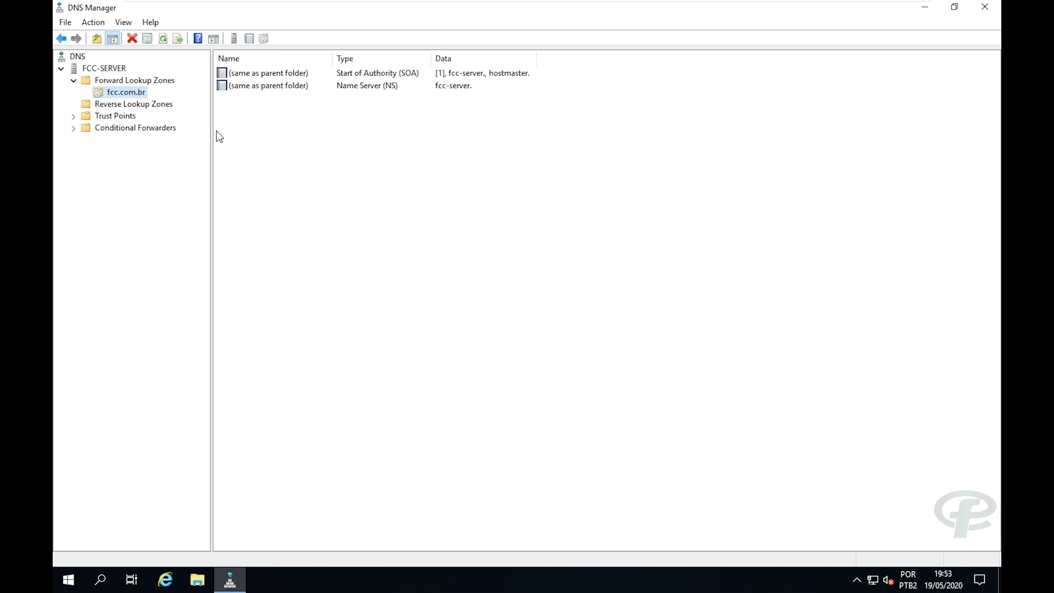
pyautogui.rightClick(134, 93)
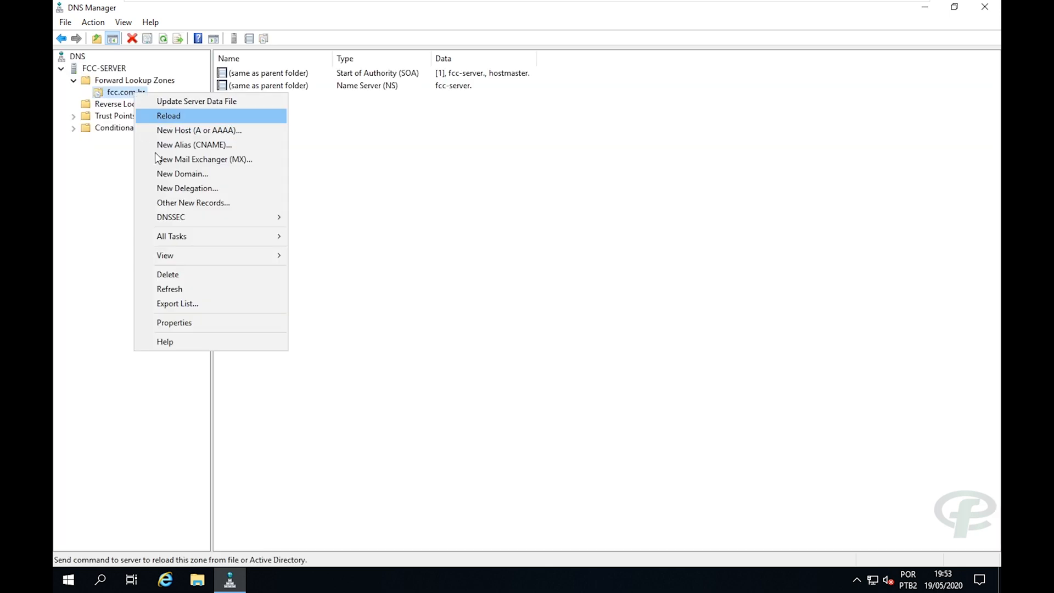
pyautogui.click(197, 325)
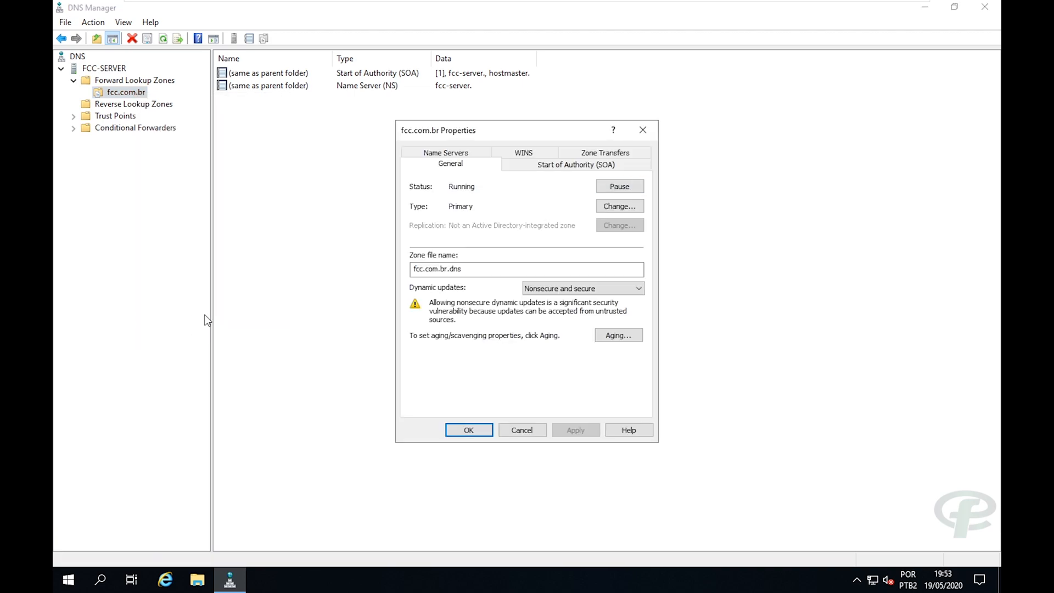
pyautogui.click(541, 167)
pyautogui.moveTo(542, 137); pyautogui.dragTo(542, 126)
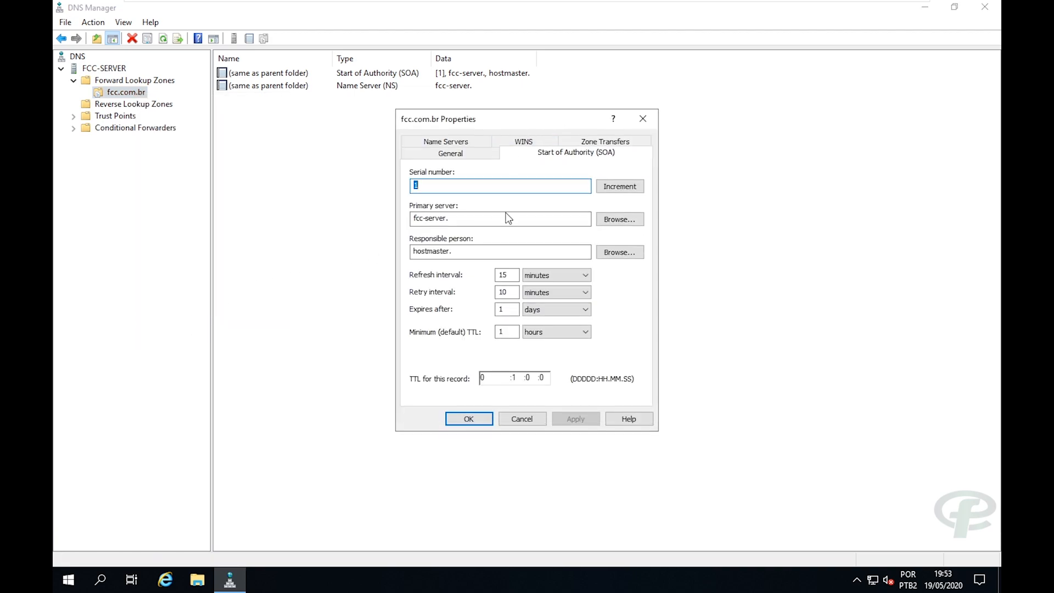
# Change the SOA primary server to fcc-server.fcc.com.br.
pyautogui.click(451, 219)
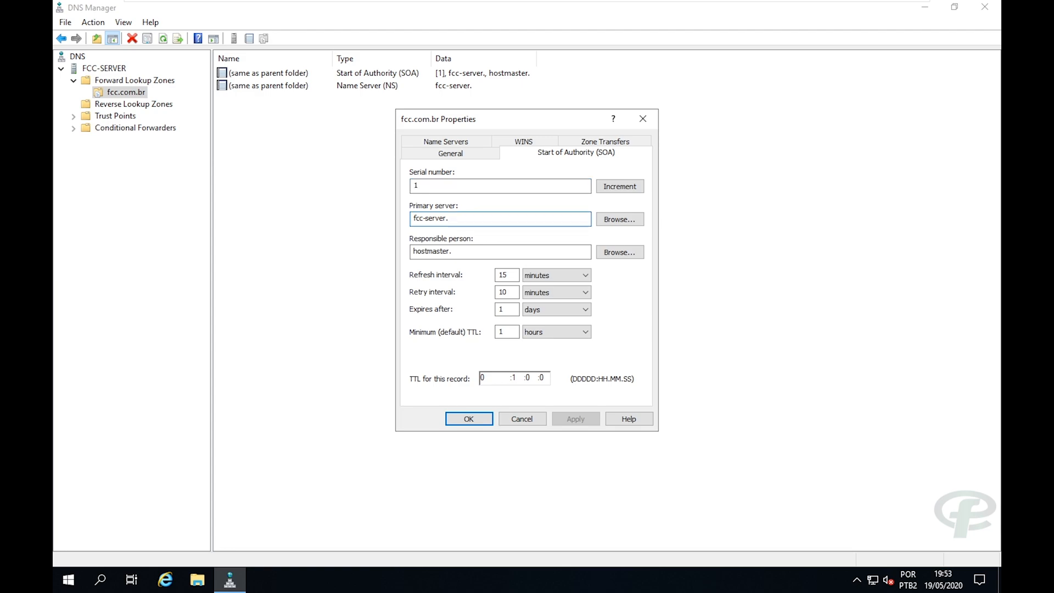
pyautogui.write('fcc.com.br')
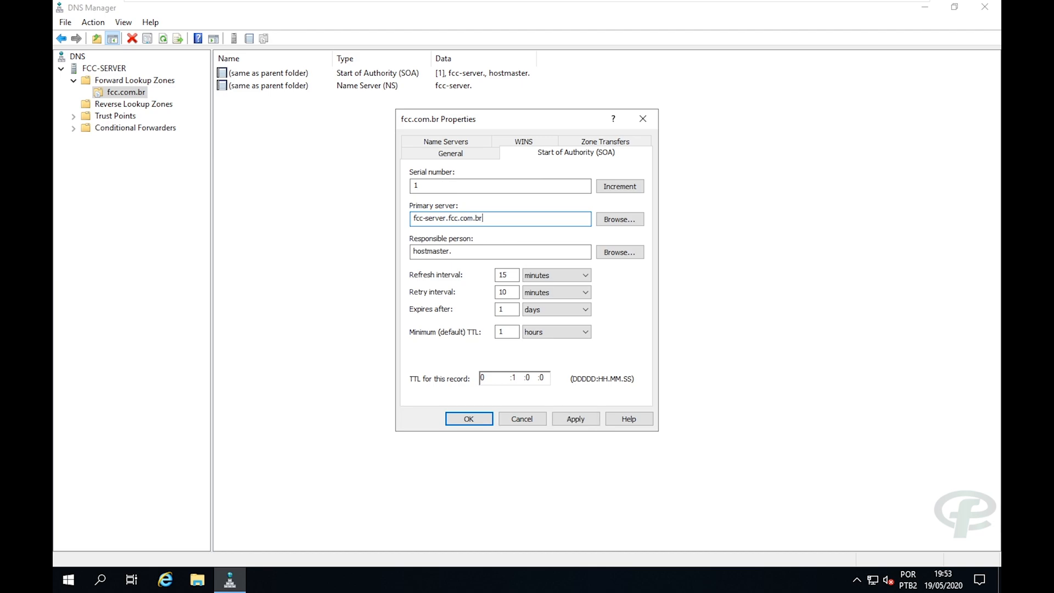
pyautogui.moveTo(413, 218); pyautogui.dragTo(480, 218)
pyautogui.click(484, 218)
pyautogui.moveTo(486, 219); pyautogui.dragTo(411, 218)
pyautogui.moveTo(487, 219); pyautogui.dragTo(411, 226)
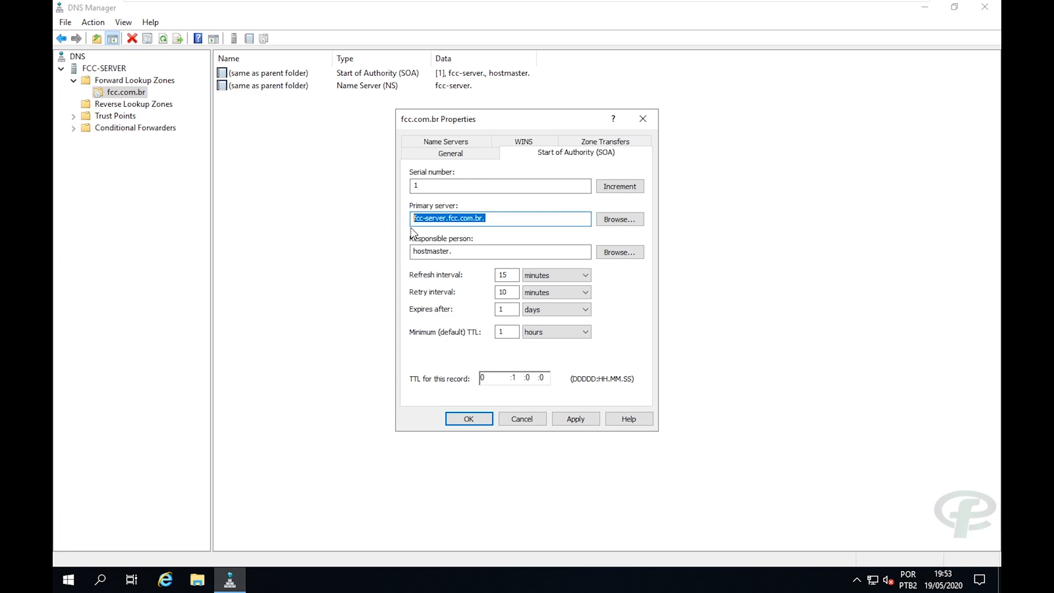
pyautogui.click(514, 218)
pyautogui.moveTo(487, 218); pyautogui.dragTo(413, 218)
pyautogui.click(430, 218)
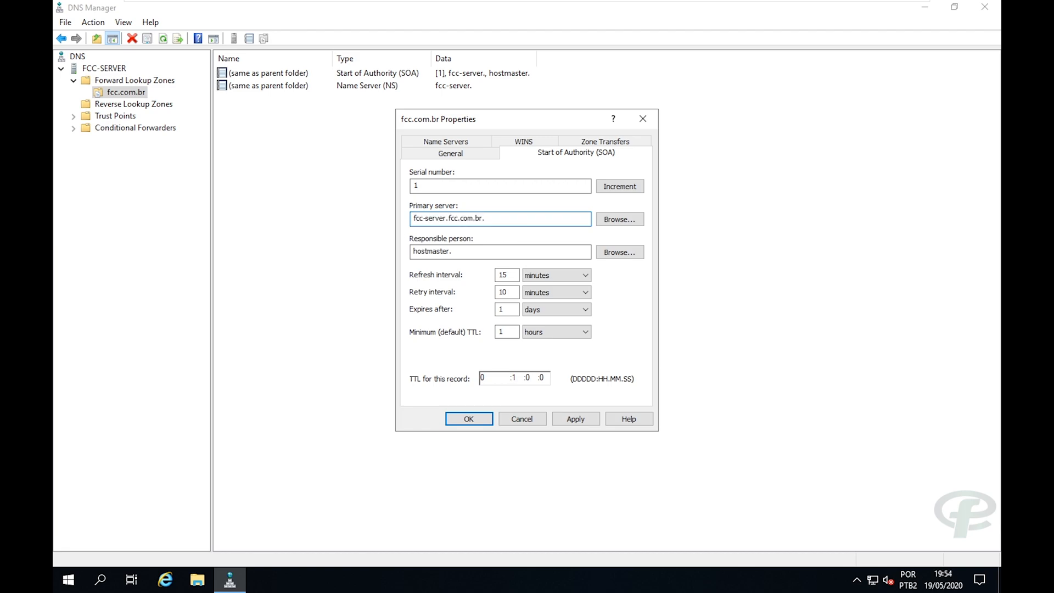
# Set the responsible person to hostmaster.fcc.com.br. and apply the SOA changes.
pyautogui.click(454, 251)
pyautogui.write('fcc.com.br')
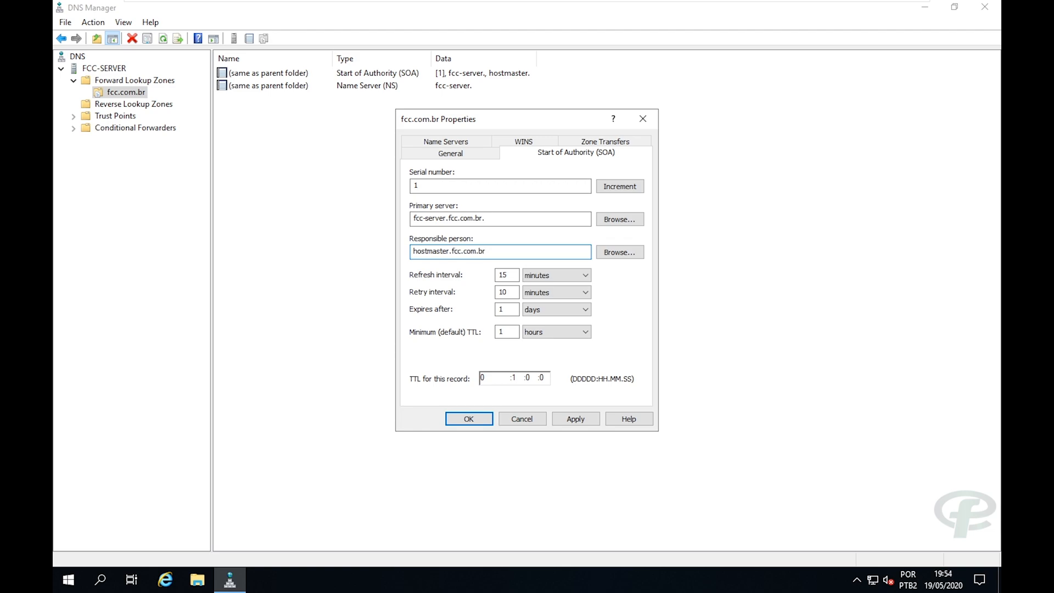
pyautogui.write('.')
pyautogui.click(562, 418)
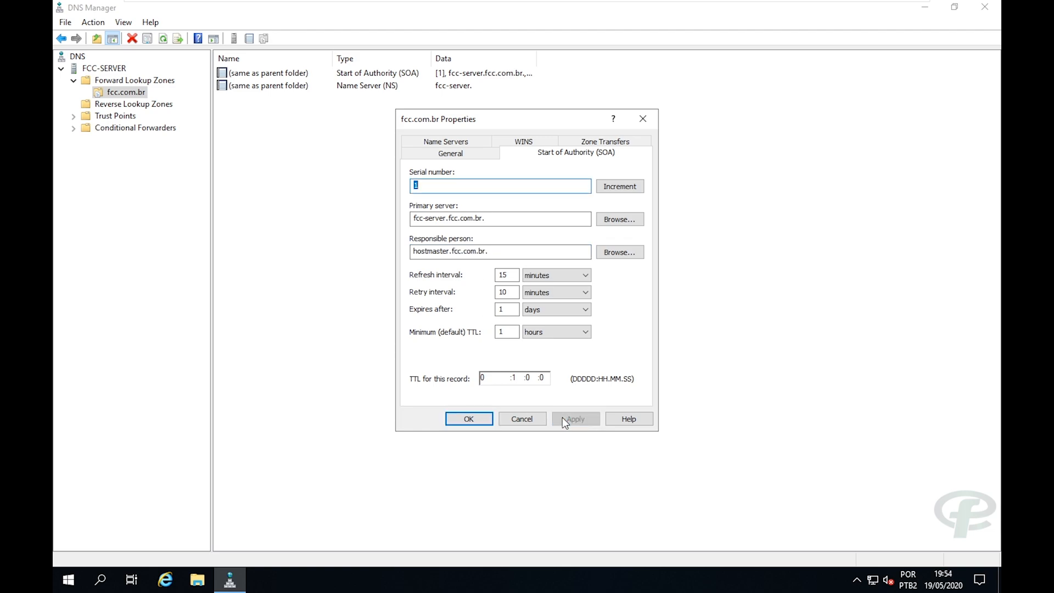
# Edit the zone's name server entry, changing its FQDN to fcc-server.fcc.com.br.
pyautogui.click(438, 144)
pyautogui.click(486, 349)
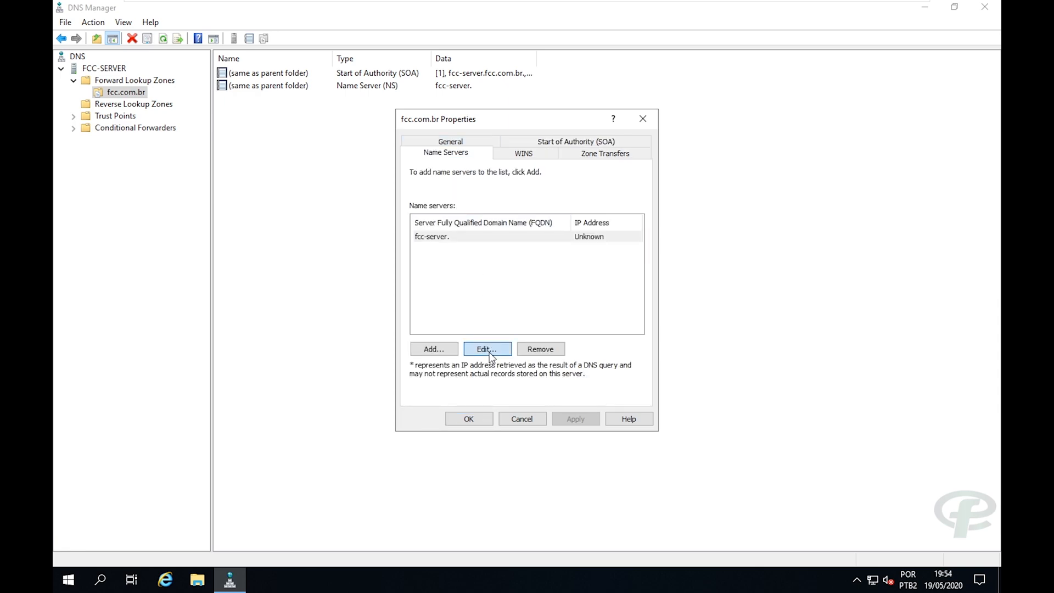
pyautogui.click(407, 199)
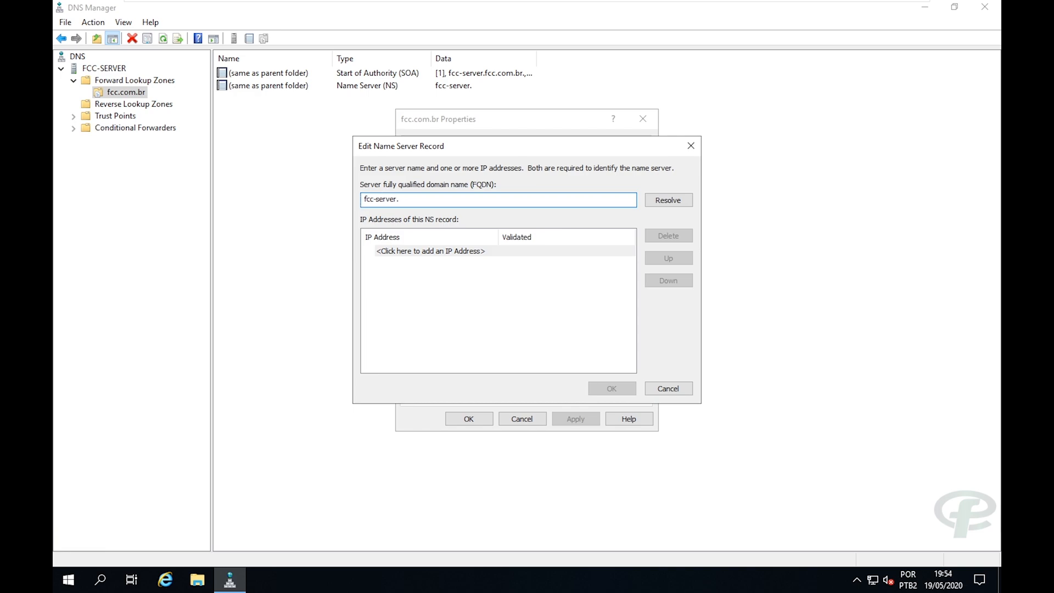
pyautogui.write('fcc.com.br')
pyautogui.moveTo(437, 200); pyautogui.dragTo(358, 201)
pyautogui.click(367, 200)
pyautogui.moveTo(437, 200); pyautogui.dragTo(362, 200)
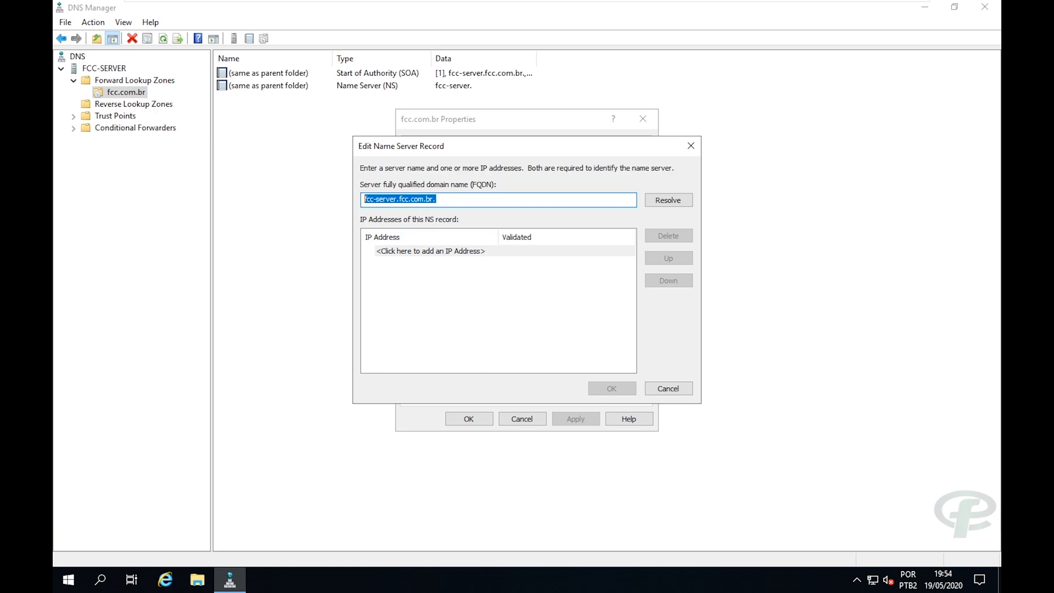
# Add IP 192.168.10.1 to the name server record, then save, apply, and close the properties.
pyautogui.click(400, 252)
pyautogui.write('19')
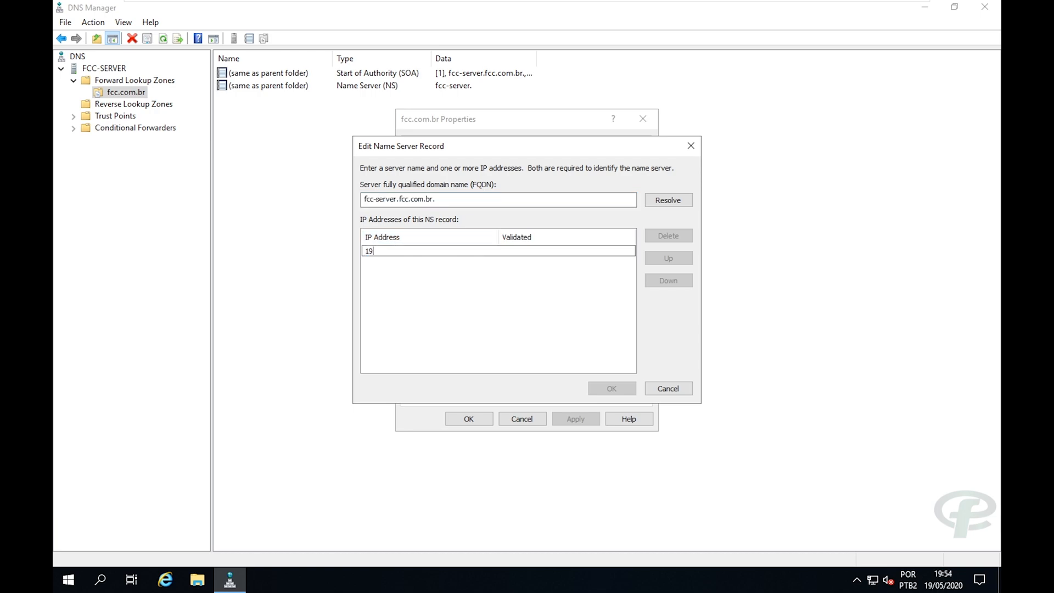
pyautogui.write('2.168.10.1')
pyautogui.press('Return')
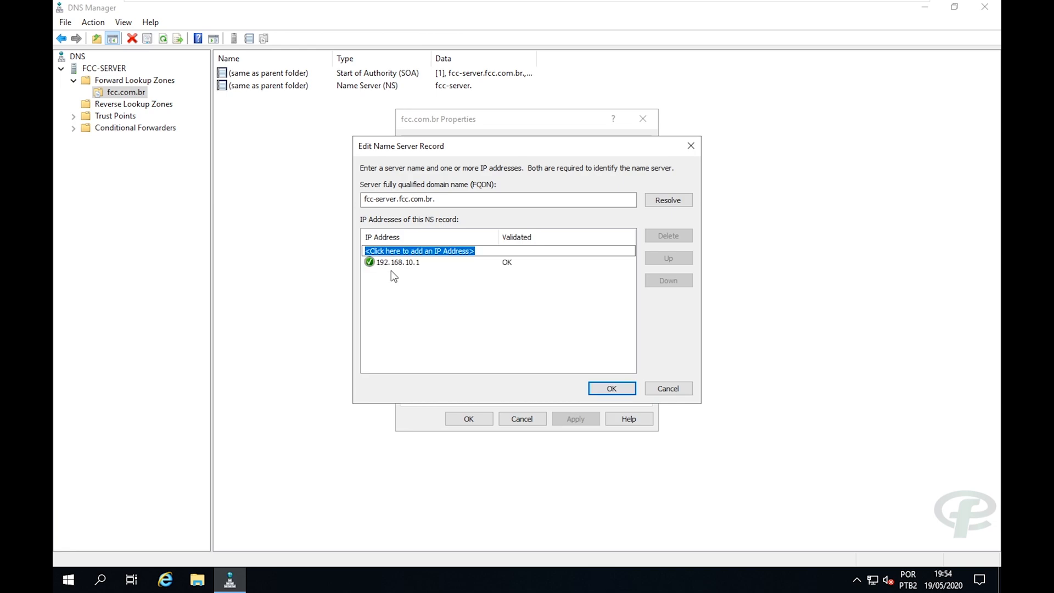
pyautogui.moveTo(416, 149); pyautogui.dragTo(434, 144)
pyautogui.moveTo(455, 191); pyautogui.dragTo(381, 191)
pyautogui.click(435, 276)
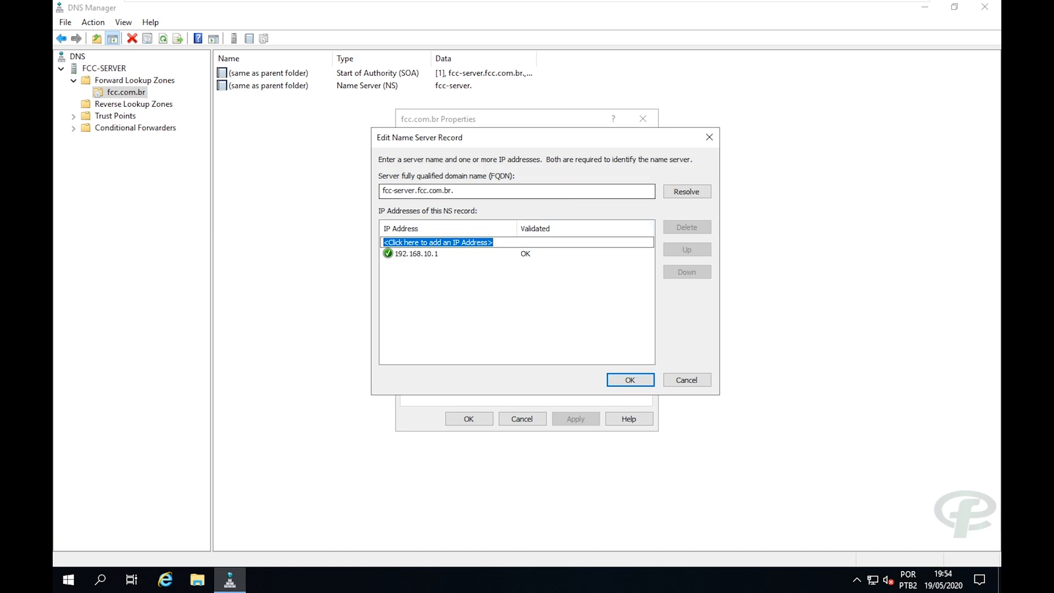
pyautogui.click(628, 379)
pyautogui.click(574, 422)
pyautogui.click(473, 418)
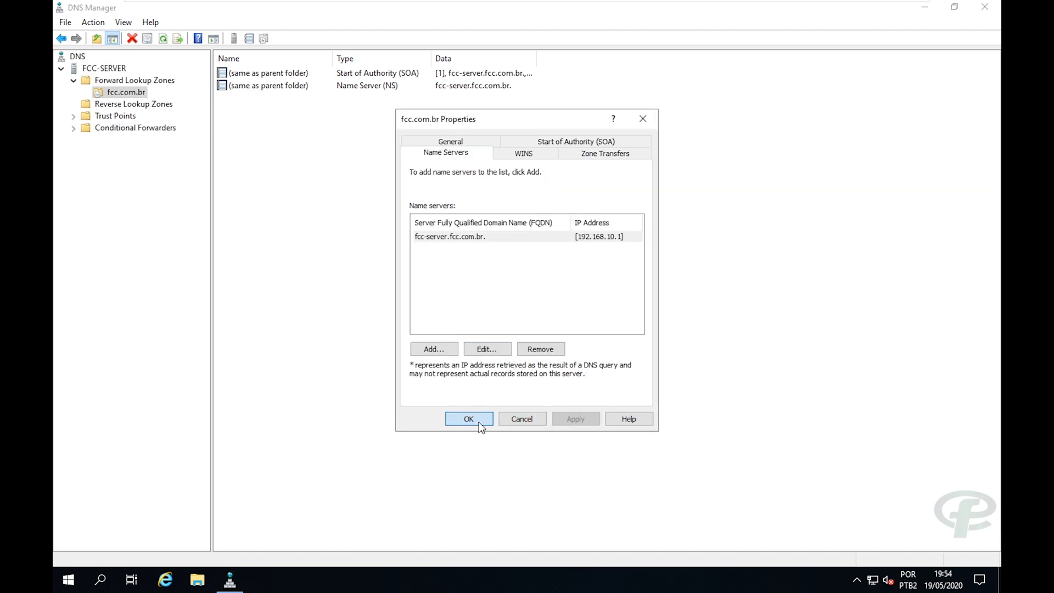
# Create a Host (A) record for fcc.com.br at 192.168.10.1 and close the New Host dialog.
pyautogui.rightClick(123, 96)
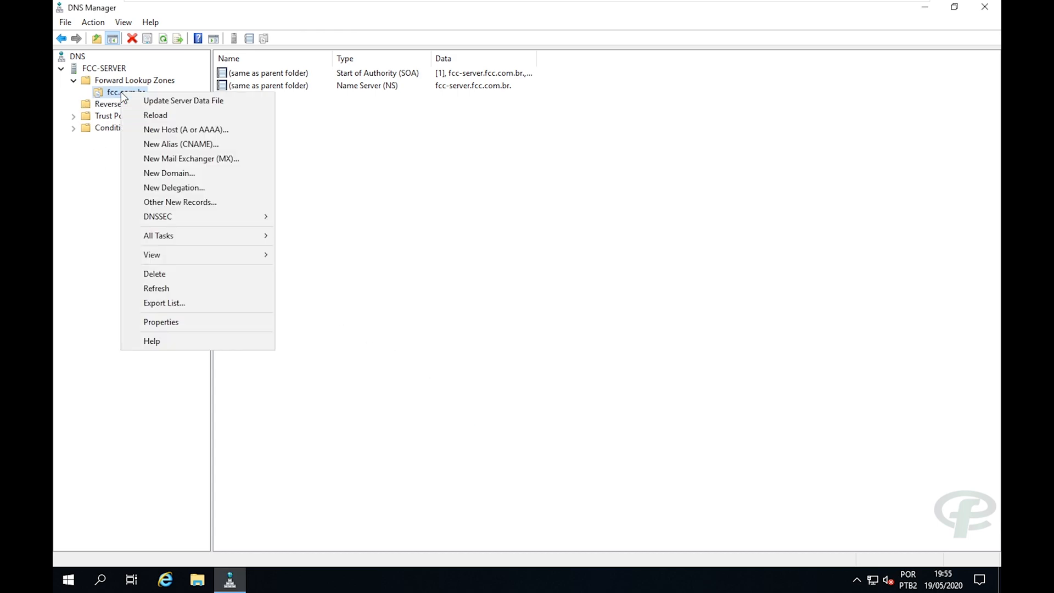
pyautogui.click(175, 132)
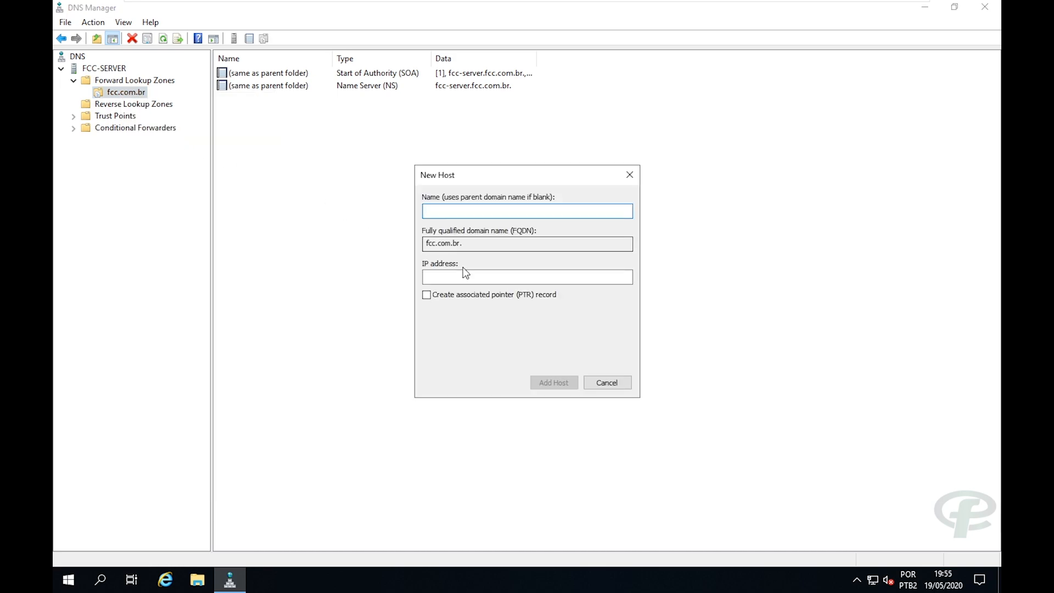
pyautogui.click(486, 276)
pyautogui.write('192.168')
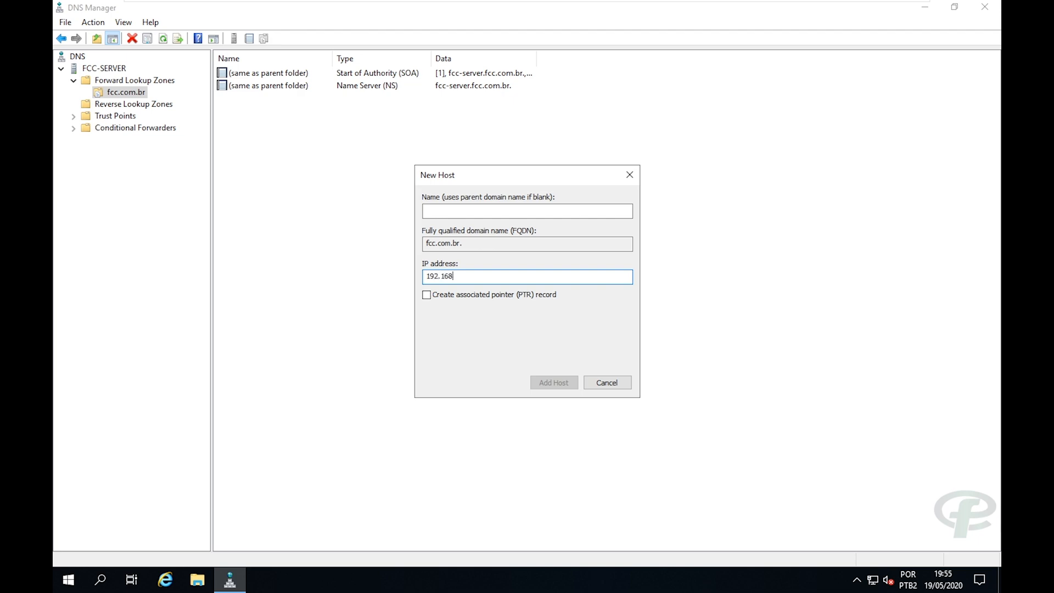
pyautogui.write('.10.1')
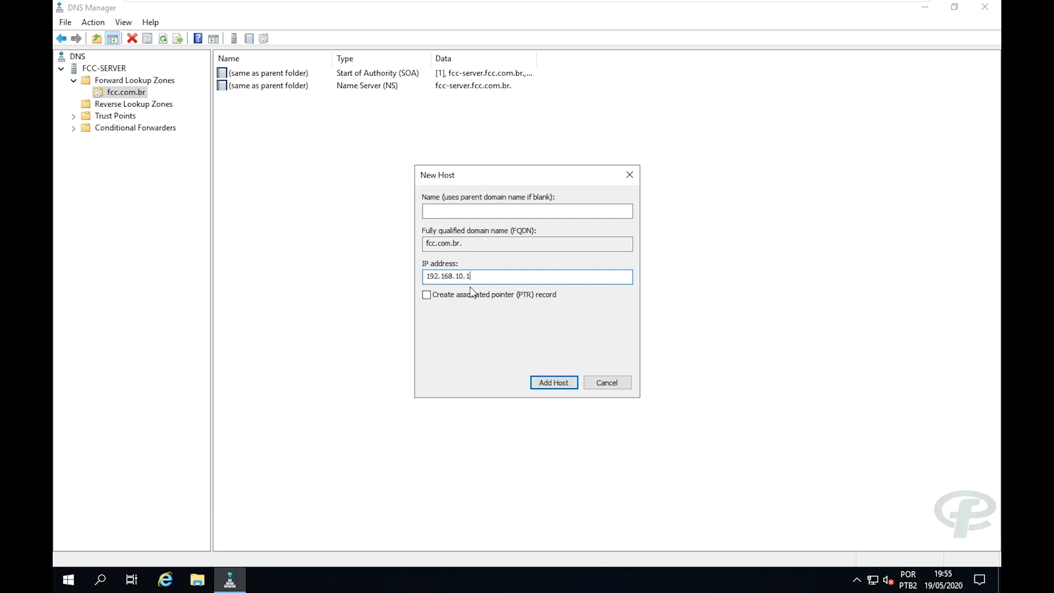
pyautogui.click(550, 388)
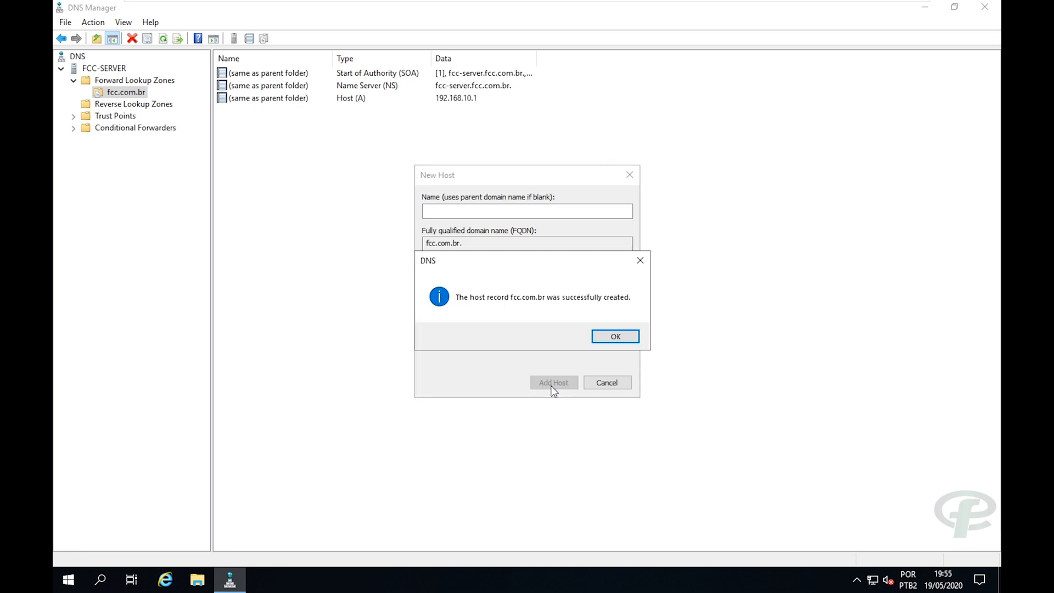
pyautogui.click(613, 336)
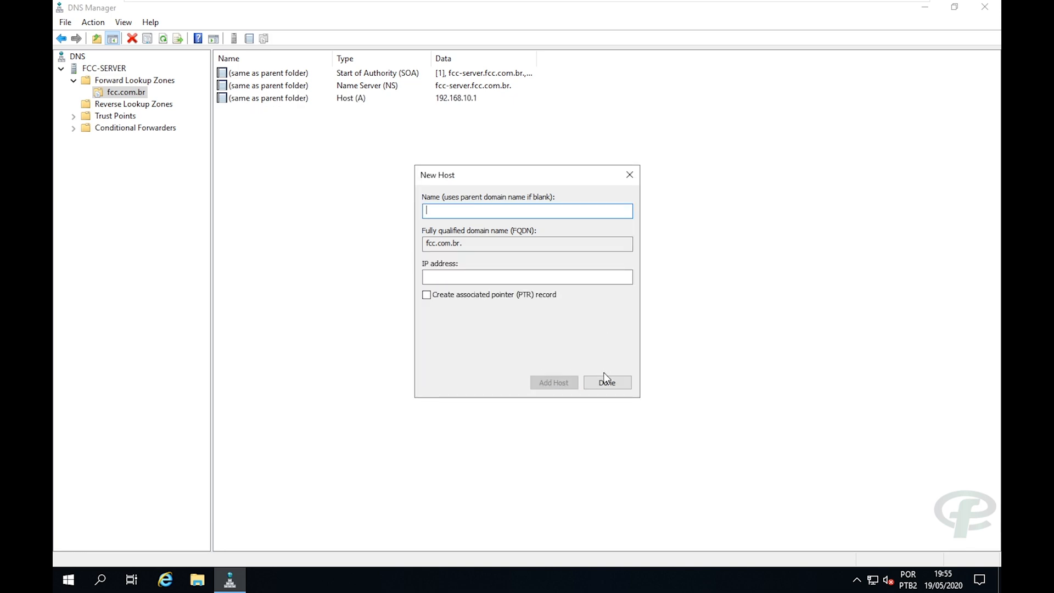
pyautogui.click(605, 382)
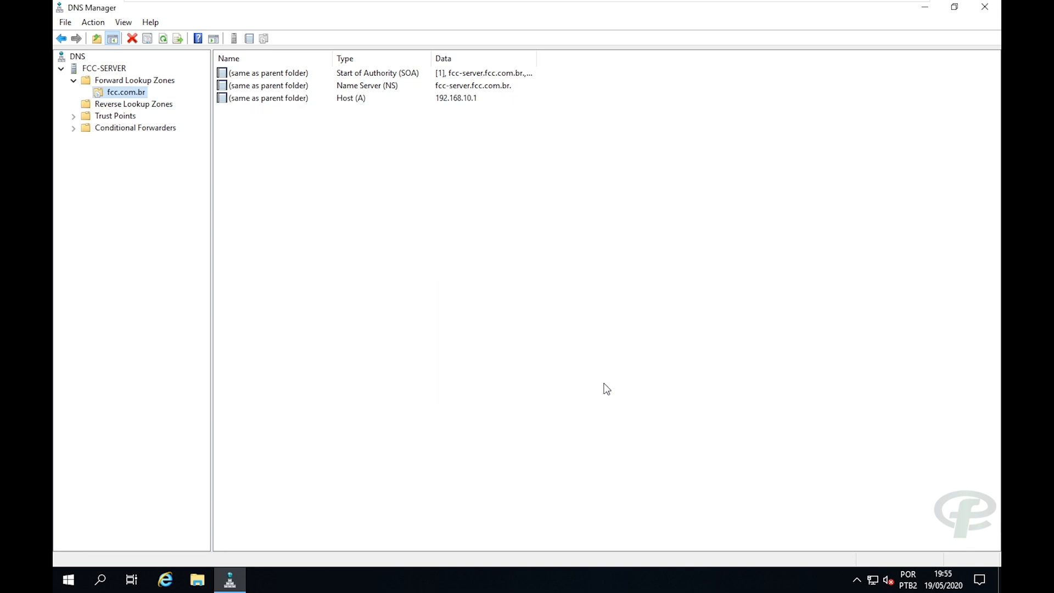
# Run the New Zone wizard for a primary IPv4 reverse zone and enter network ID 192.168.10.
pyautogui.click(137, 107)
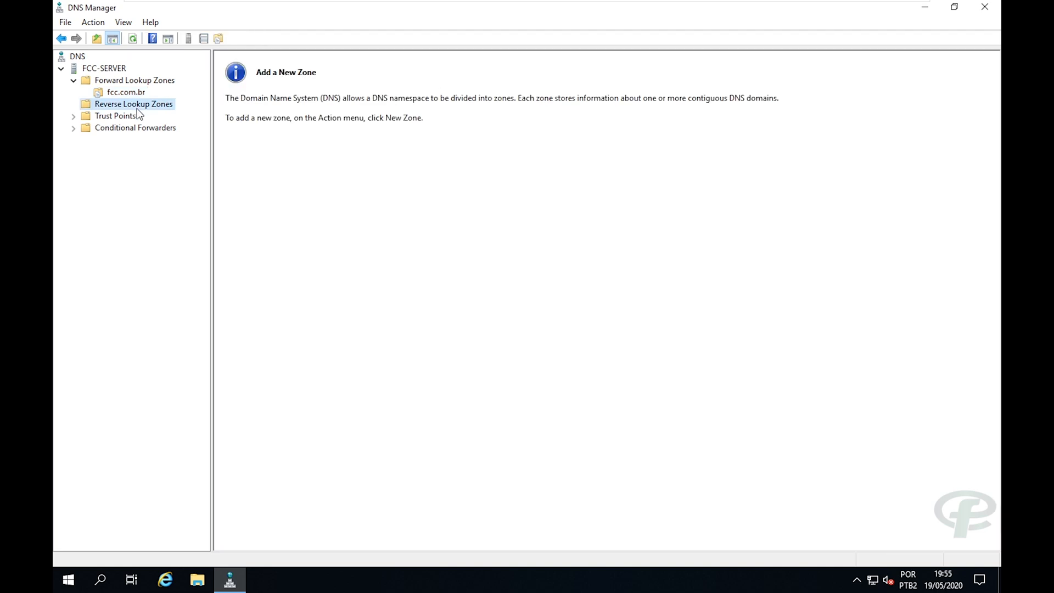
pyautogui.rightClick(137, 108)
pyautogui.click(153, 117)
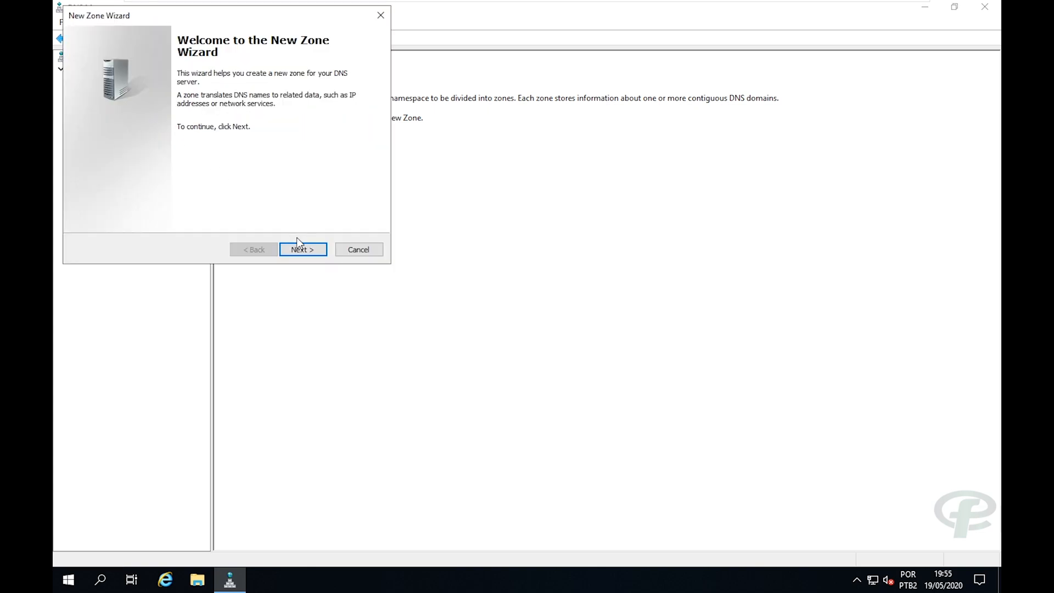
pyautogui.click(301, 249)
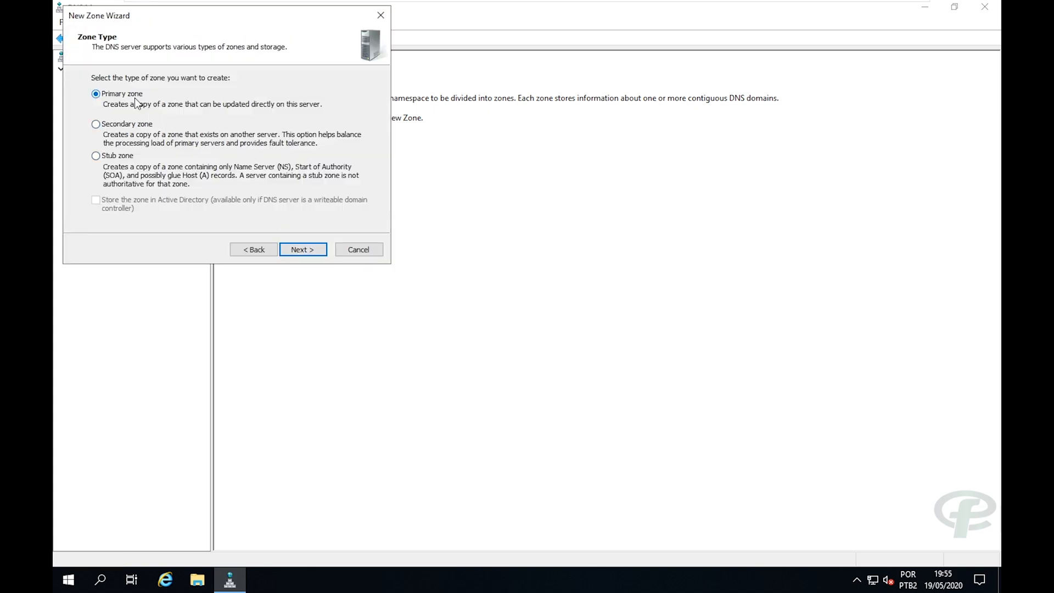
pyautogui.click(302, 250)
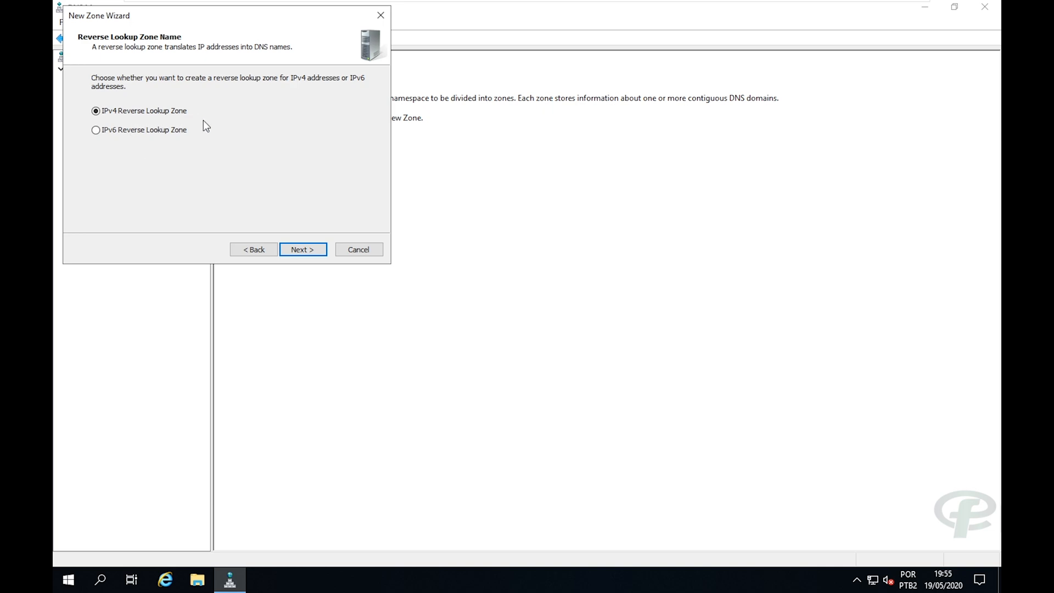
pyautogui.click(302, 251)
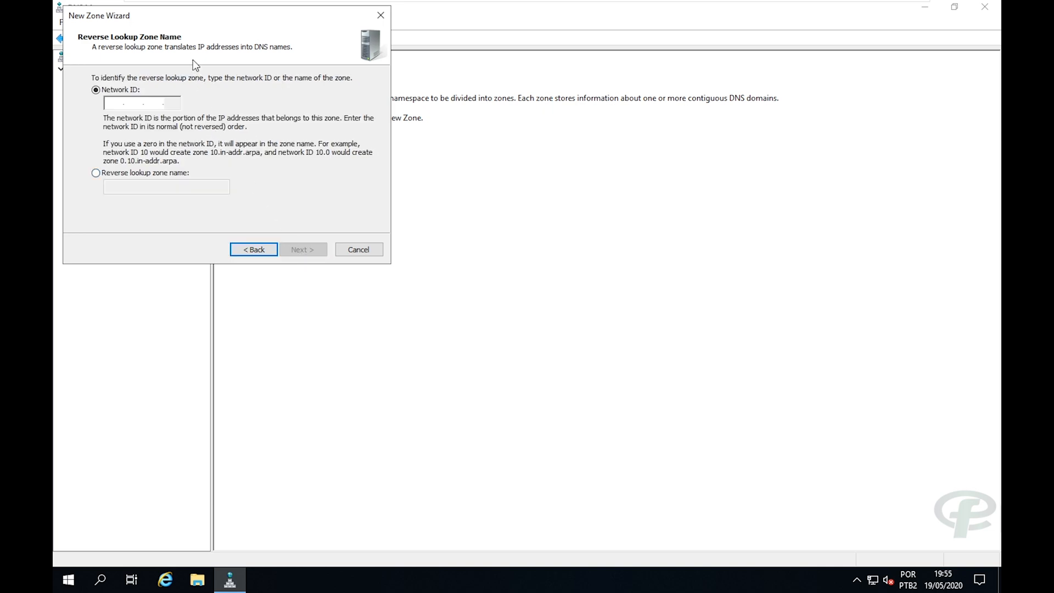
pyautogui.moveTo(191, 18)
pyautogui.mouseDown()
pyautogui.moveTo(244, 28)
pyautogui.moveTo(426, 108)
pyautogui.mouseUp()
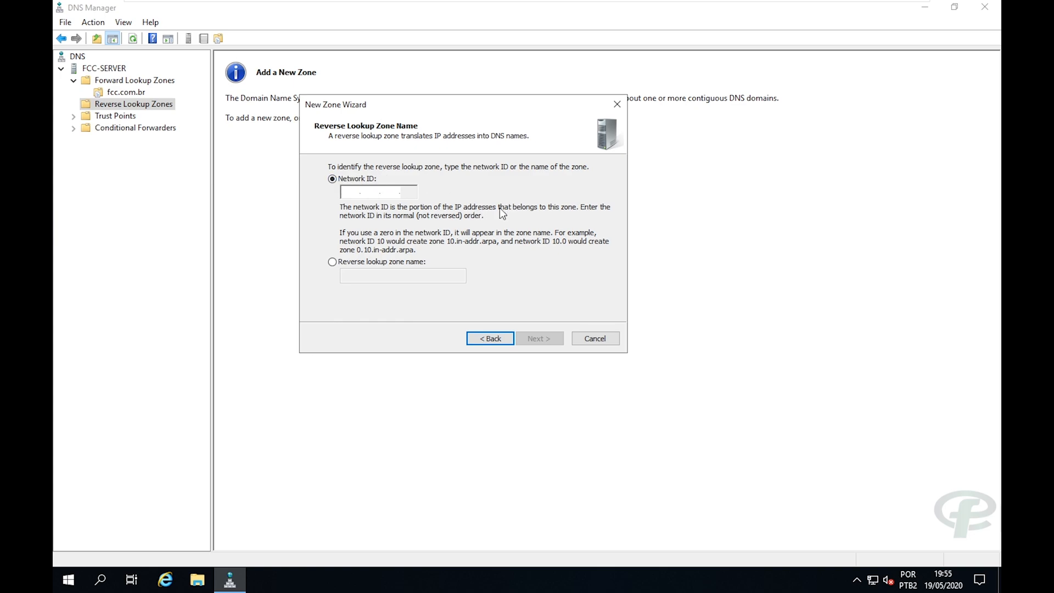
pyautogui.write('192.16')
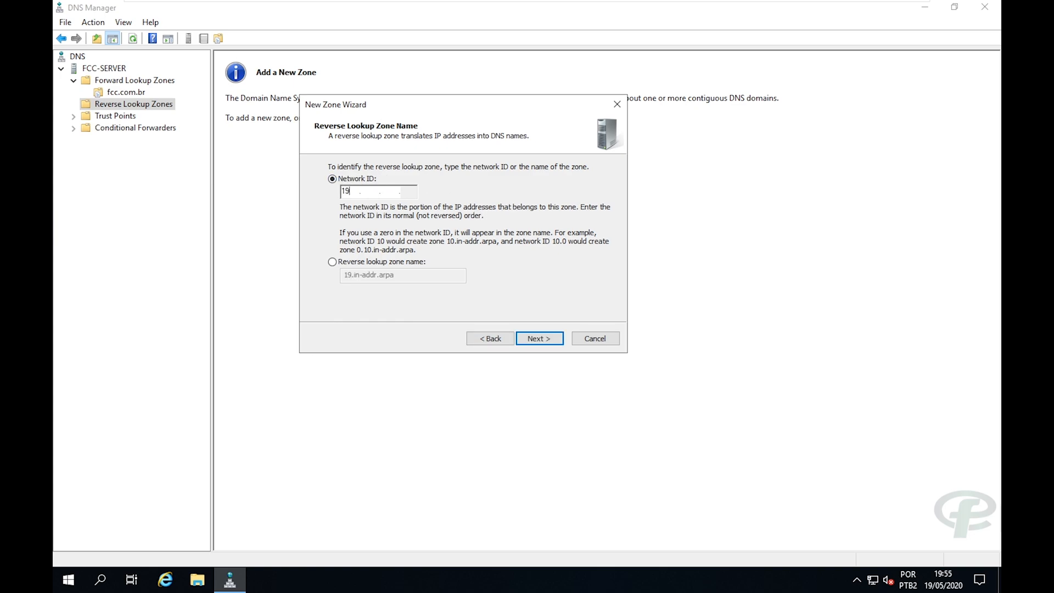
pyautogui.write('8.10')
pyautogui.rightClick(871, 580)
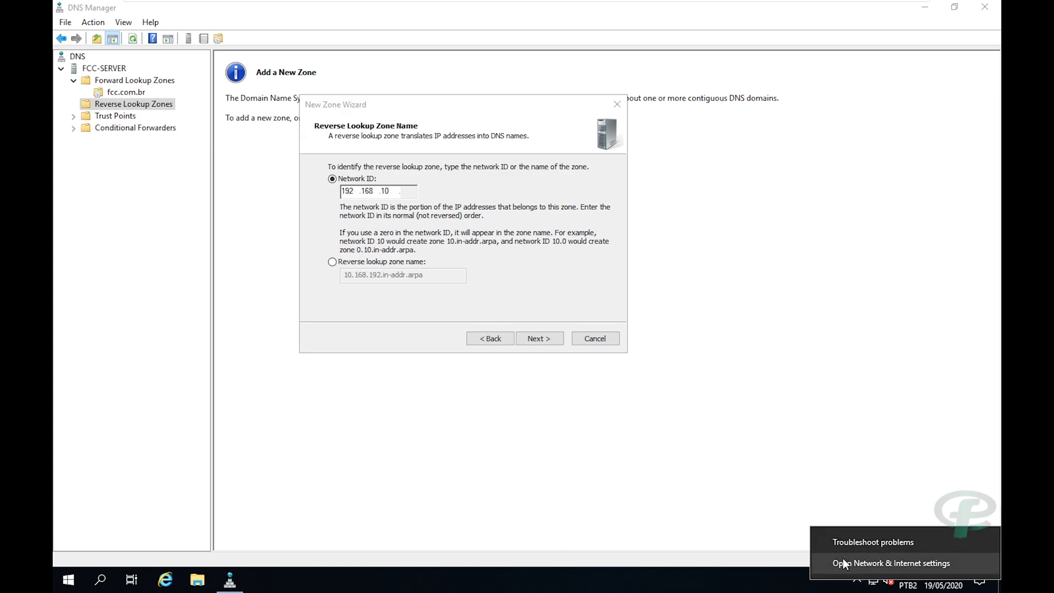
pyautogui.click(714, 519)
# Open the LAN adapter's properties from Network properties' adapter list.
pyautogui.press('super+e')
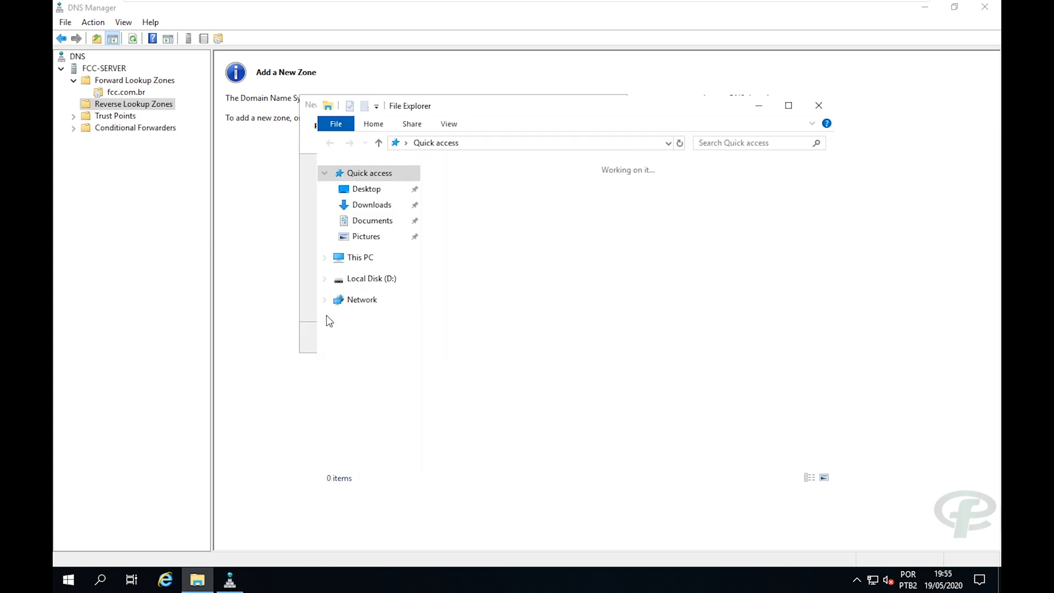
pyautogui.rightClick(358, 311)
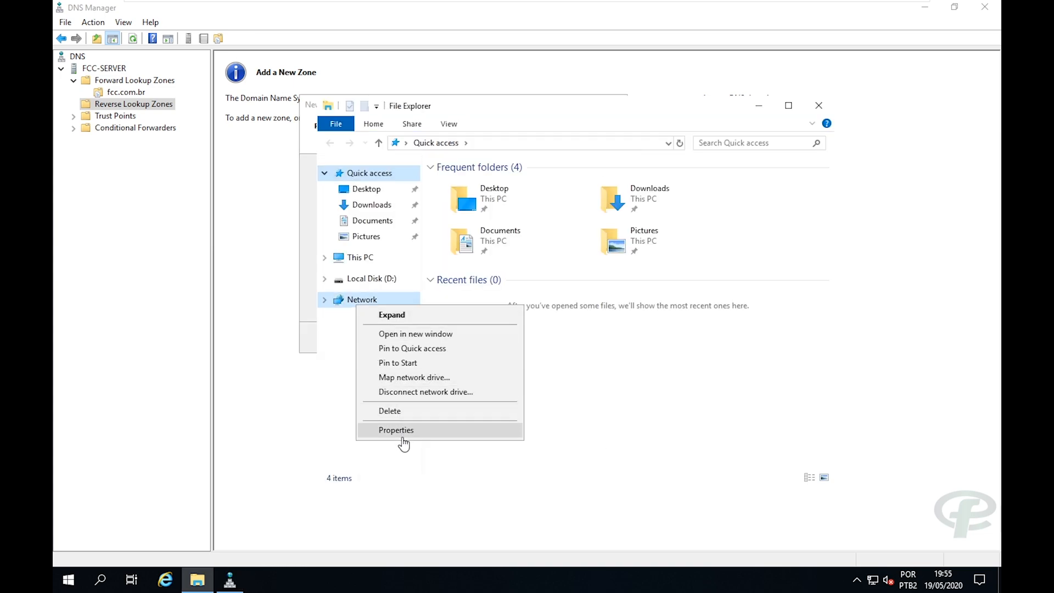
pyautogui.click(400, 428)
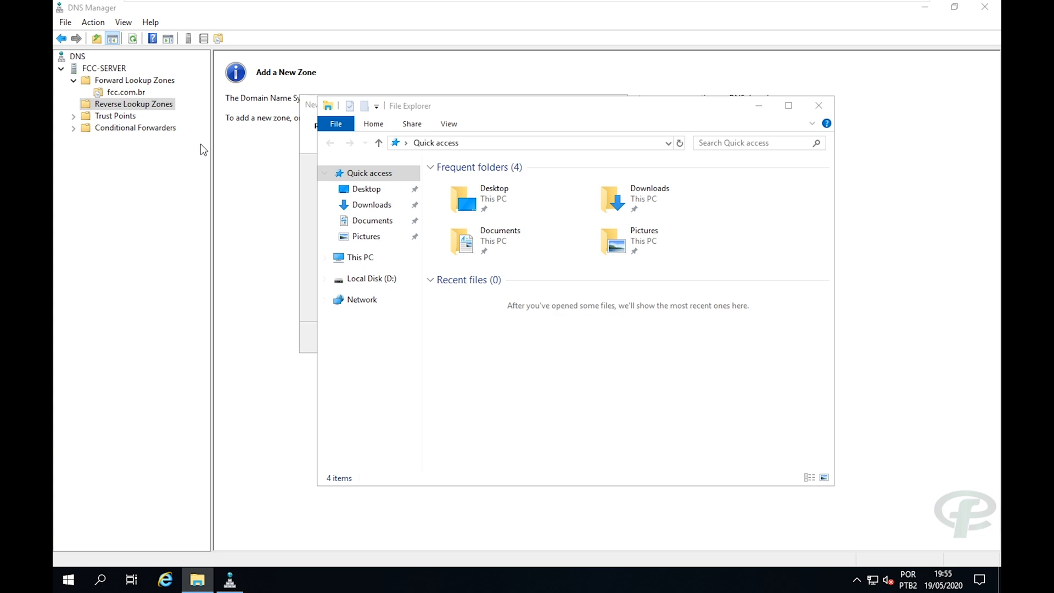
pyautogui.click(268, 143)
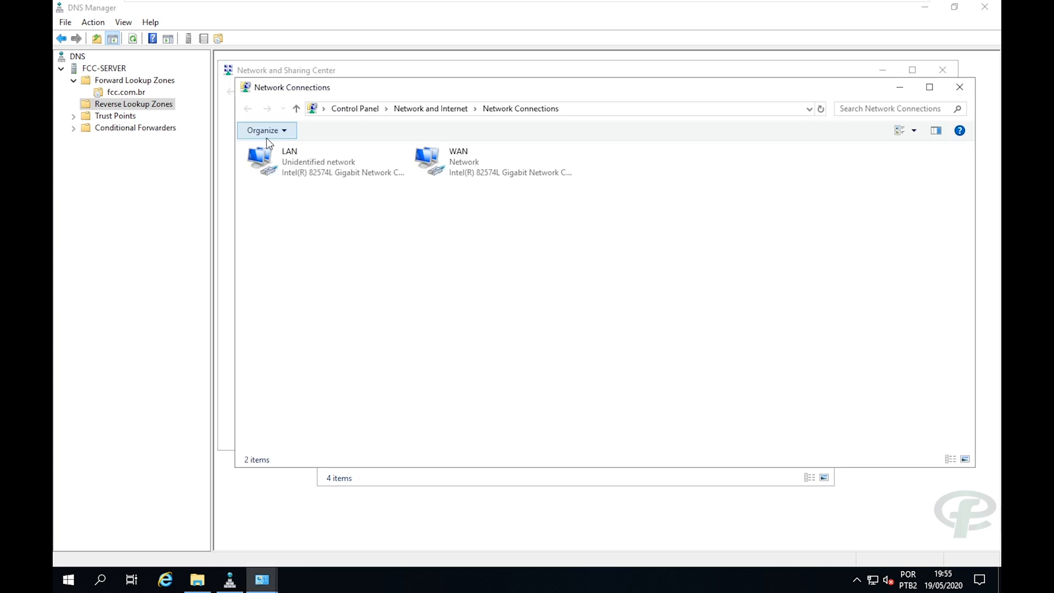
pyautogui.click(473, 156)
pyautogui.rightClick(322, 163)
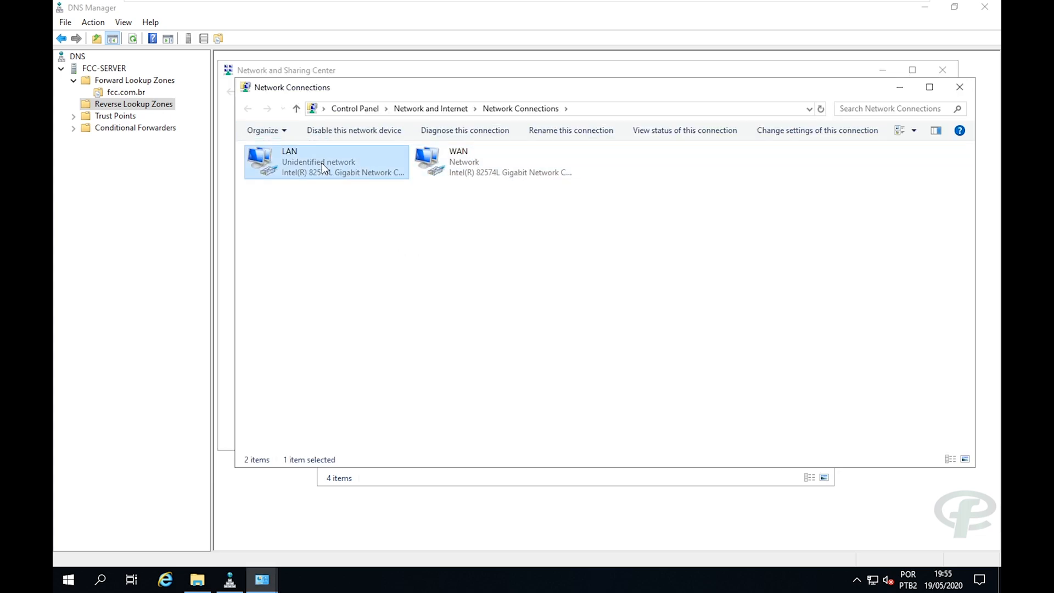
pyautogui.click(365, 290)
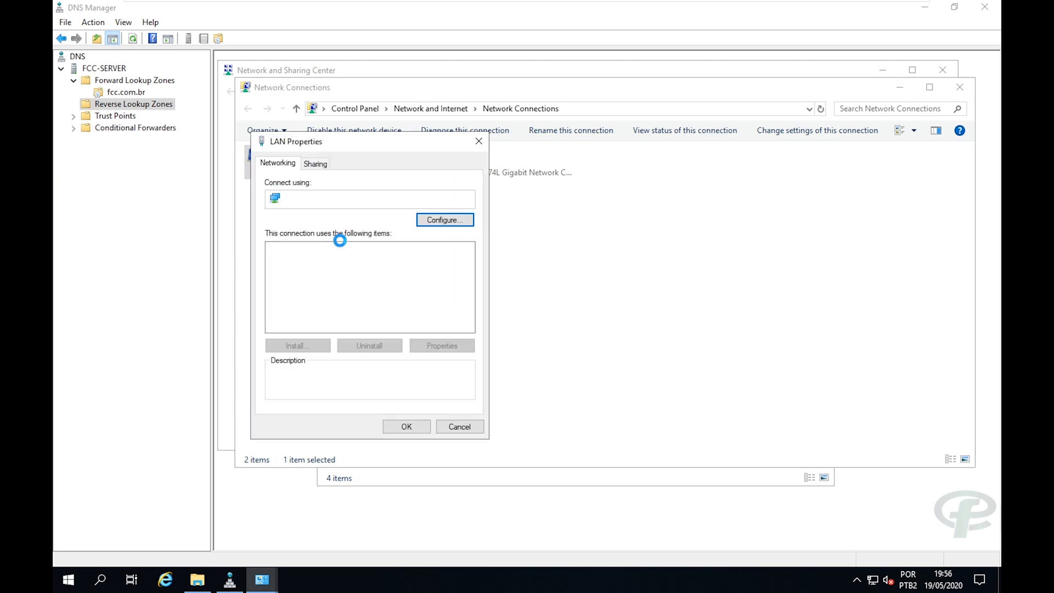
# Review the LAN IPv4 settings (192.168.10.1, mask 255.255.255.0) and cancel both dialogs.
pyautogui.doubleClick(353, 285)
pyautogui.doubleClick(422, 301)
pyautogui.click(485, 302)
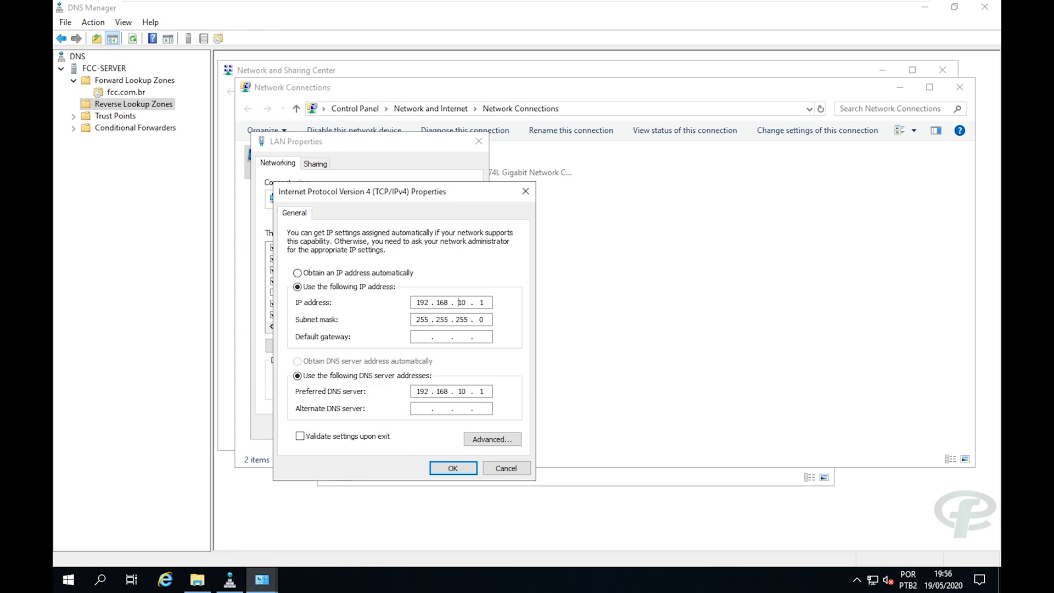
pyautogui.press('Tab')
pyautogui.moveTo(431, 195); pyautogui.dragTo(565, 144)
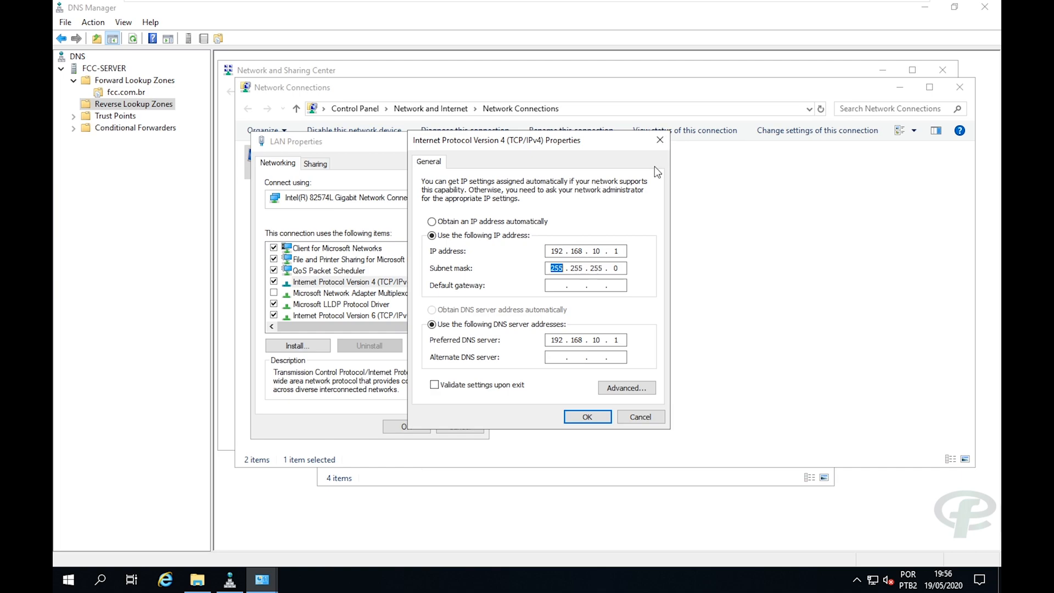
pyautogui.click(660, 140)
pyautogui.click(468, 428)
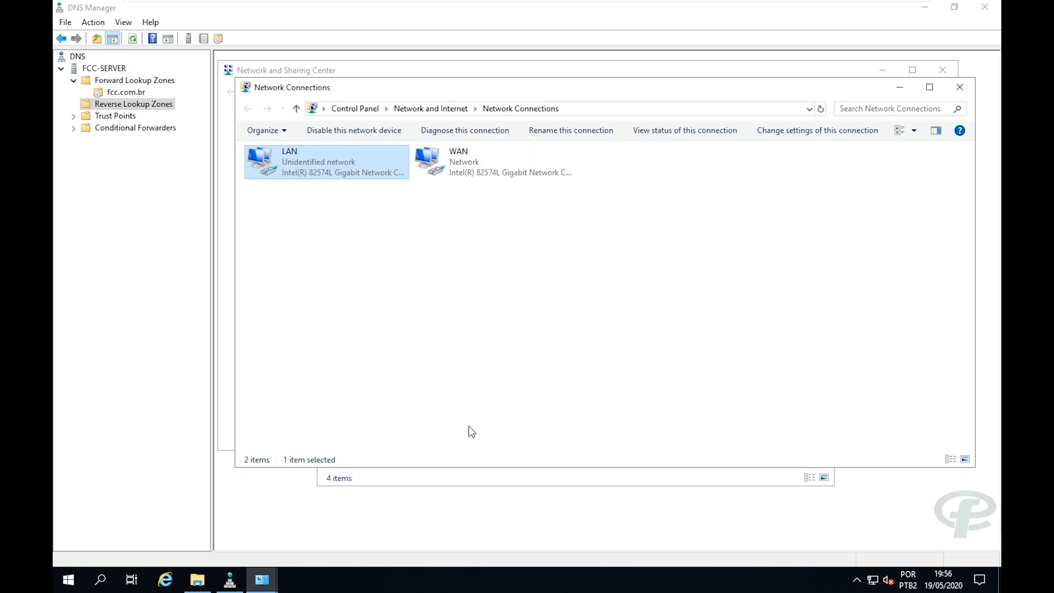
# Keep the default zone file, allow nonsecure and secure updates, finish, and view 10.168.192.in-addr.arpa.
pyautogui.click(229, 579)
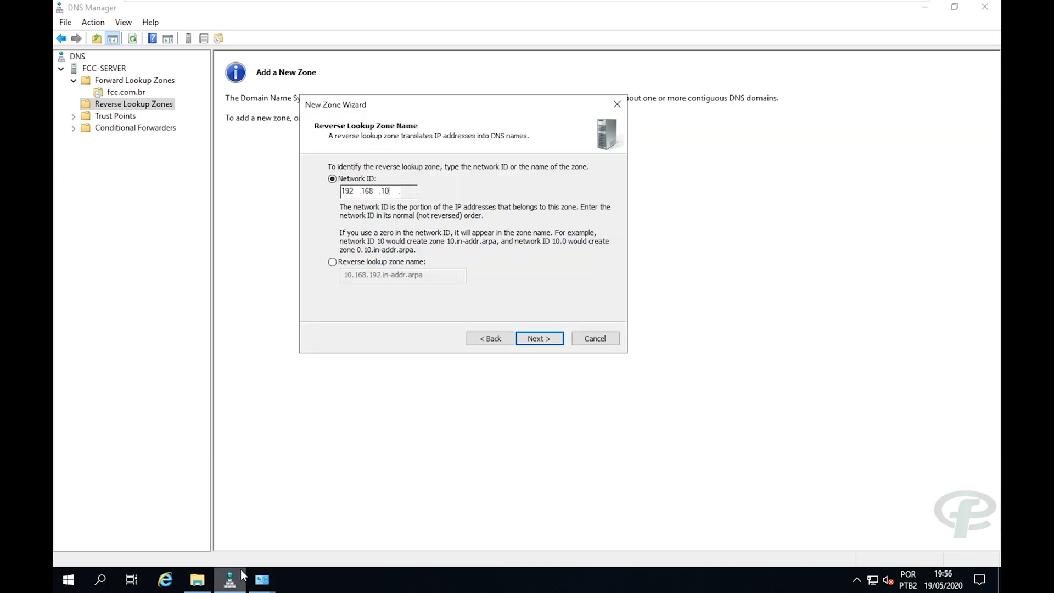
pyautogui.click(533, 337)
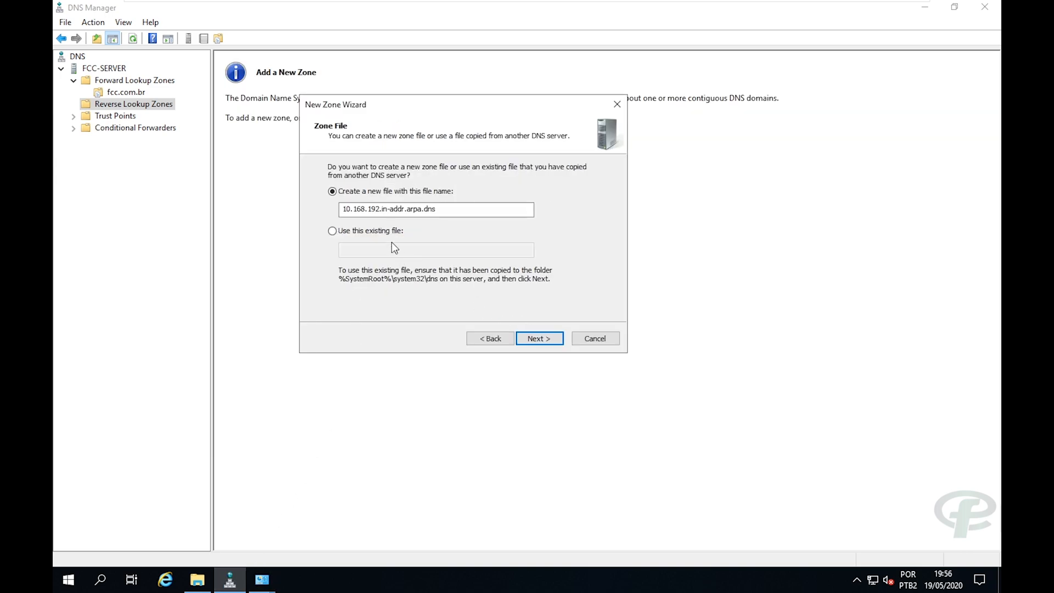
pyautogui.click(533, 339)
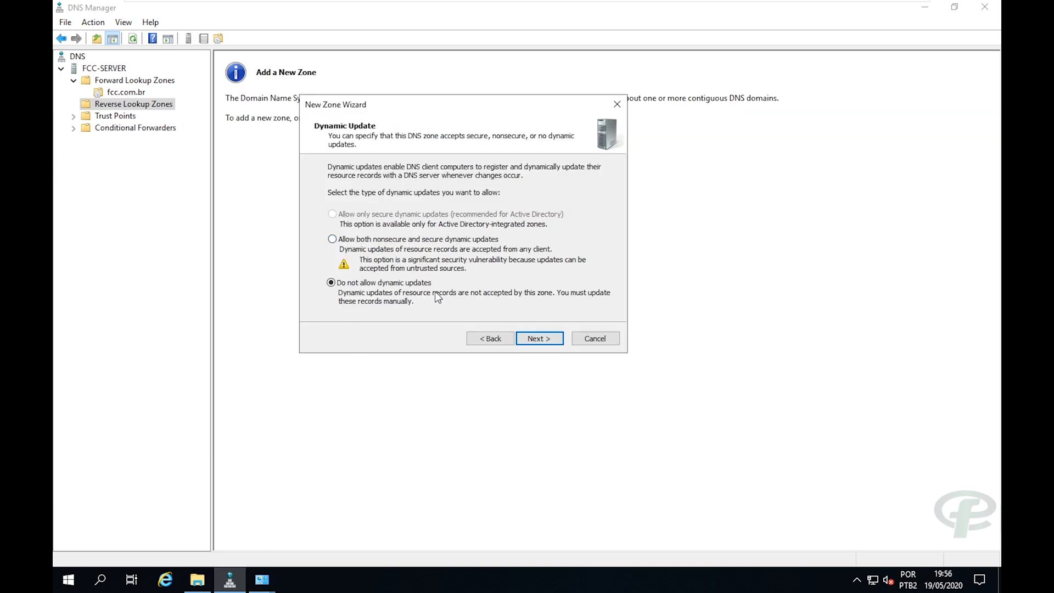
pyautogui.click(348, 239)
pyautogui.click(533, 337)
pyautogui.click(539, 338)
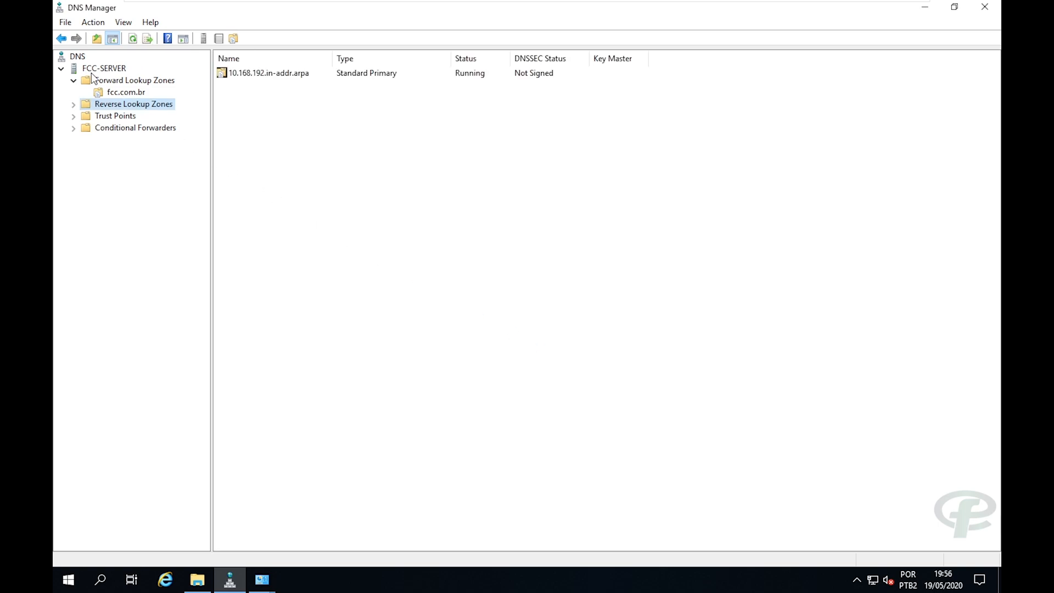
pyautogui.doubleClick(119, 108)
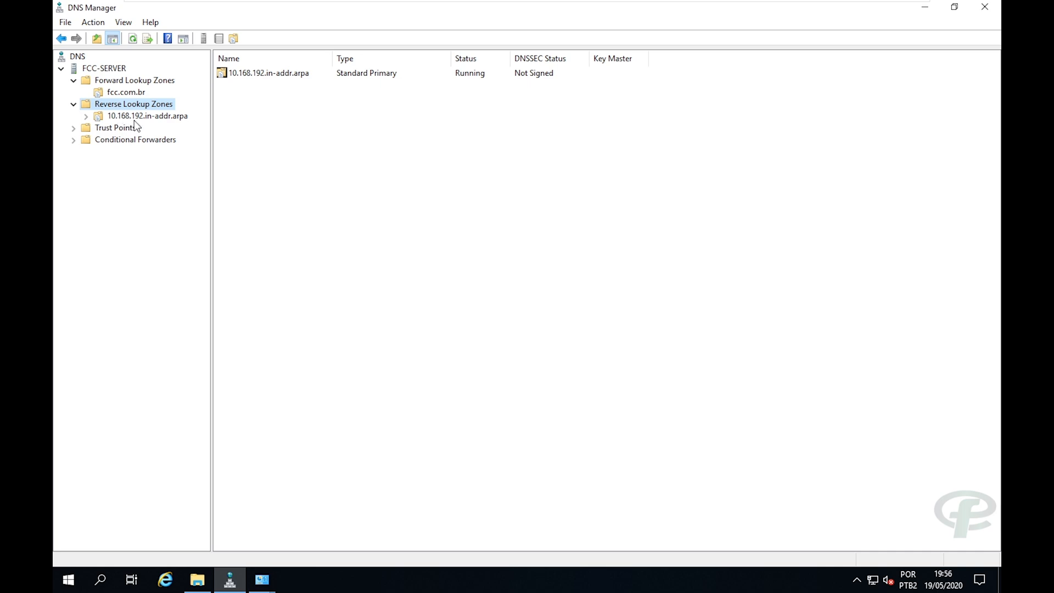
pyautogui.click(173, 113)
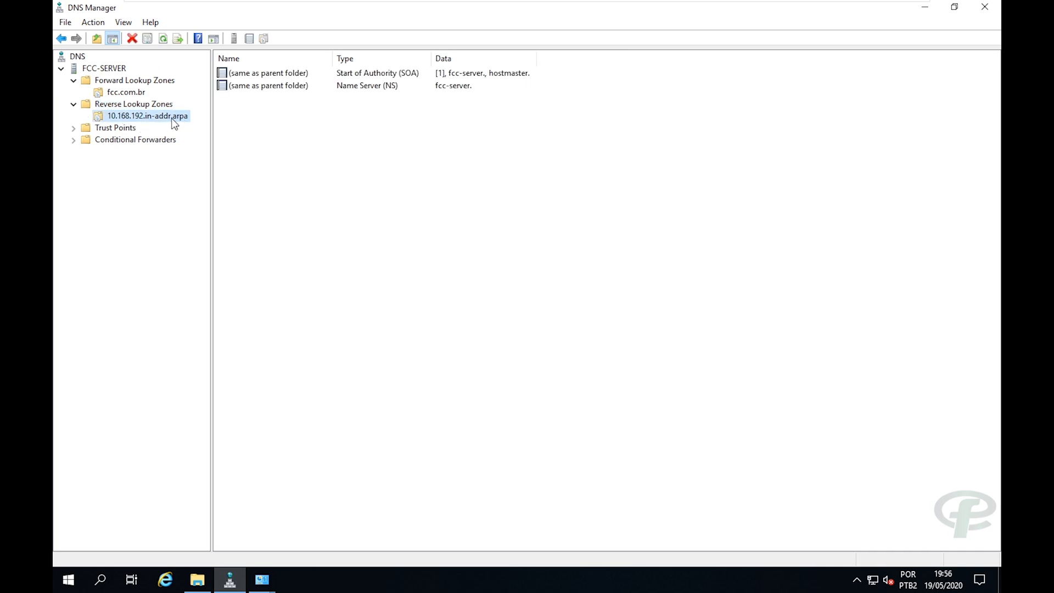
pyautogui.rightClick(171, 119)
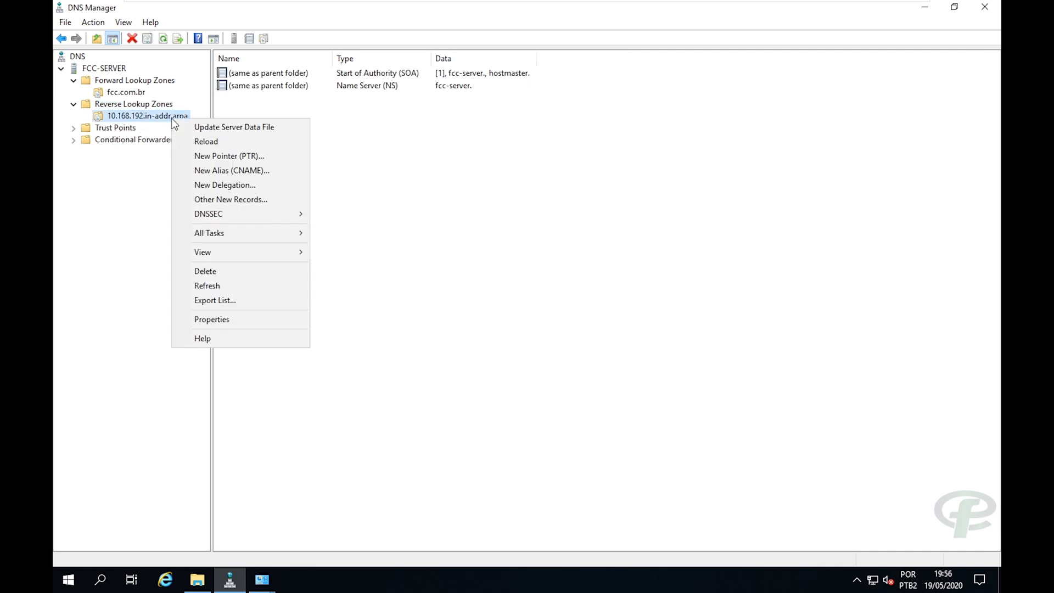
# Append fcc.com.br. to the reverse zone's SOA primary server and responsible person, and apply.
pyautogui.click(201, 315)
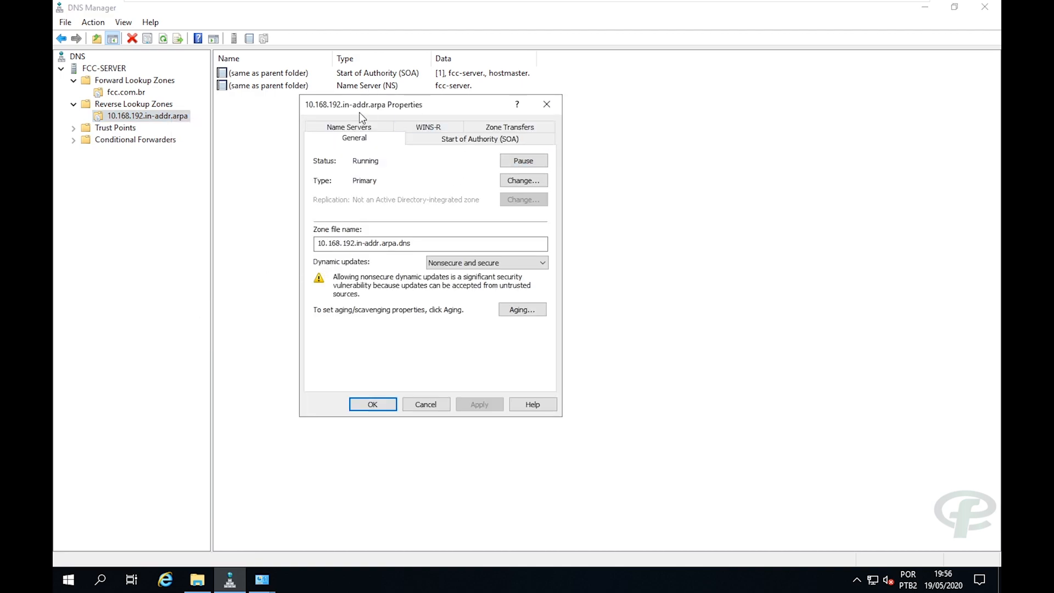
pyautogui.click(440, 138)
pyautogui.click(400, 204)
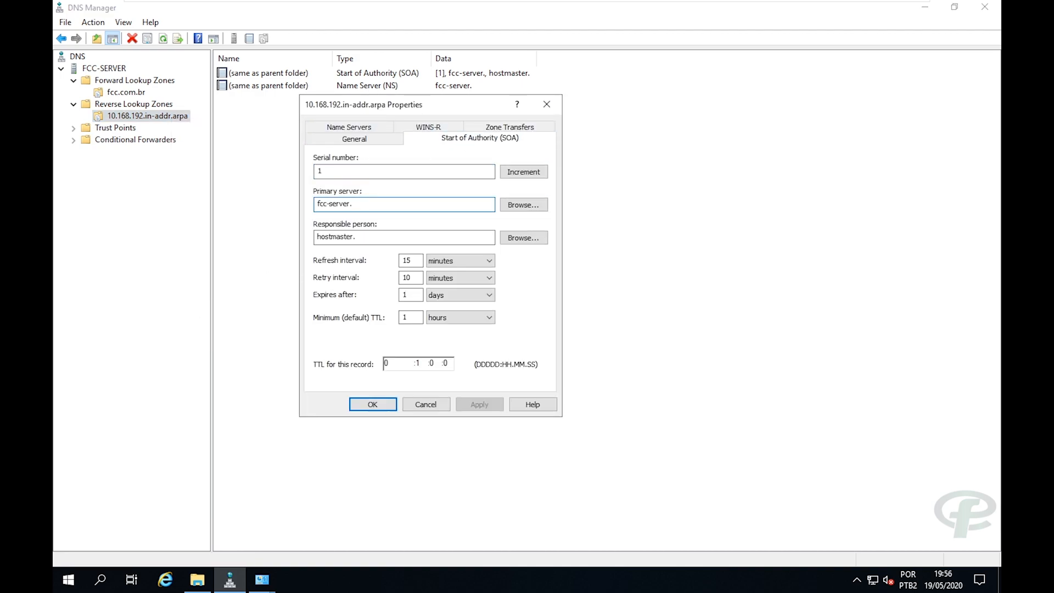
pyautogui.write('fcc.com.br')
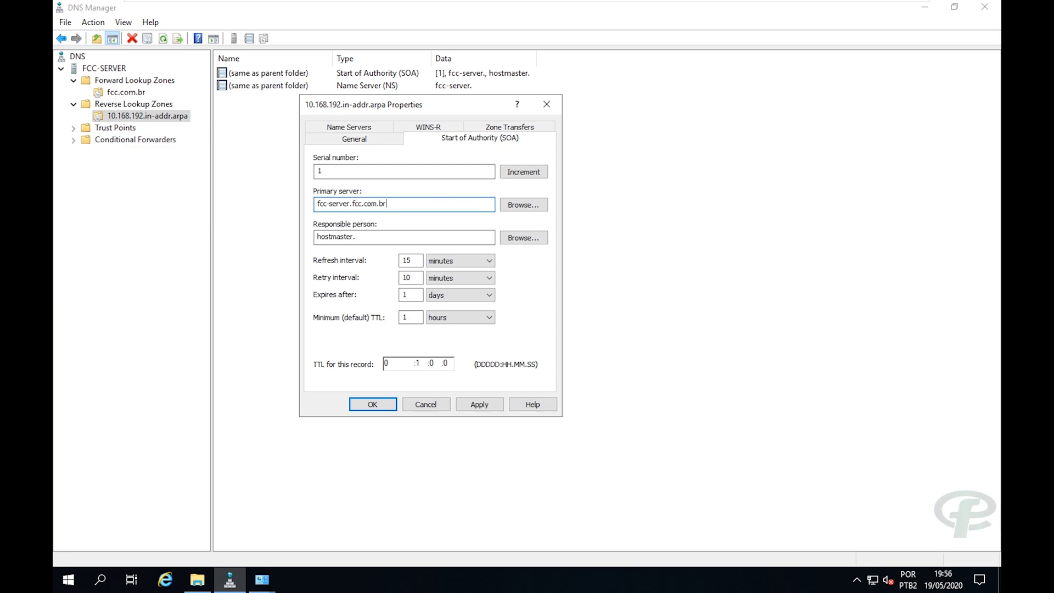
pyautogui.write('.')
pyautogui.click(392, 236)
pyautogui.write('fcc.com.br')
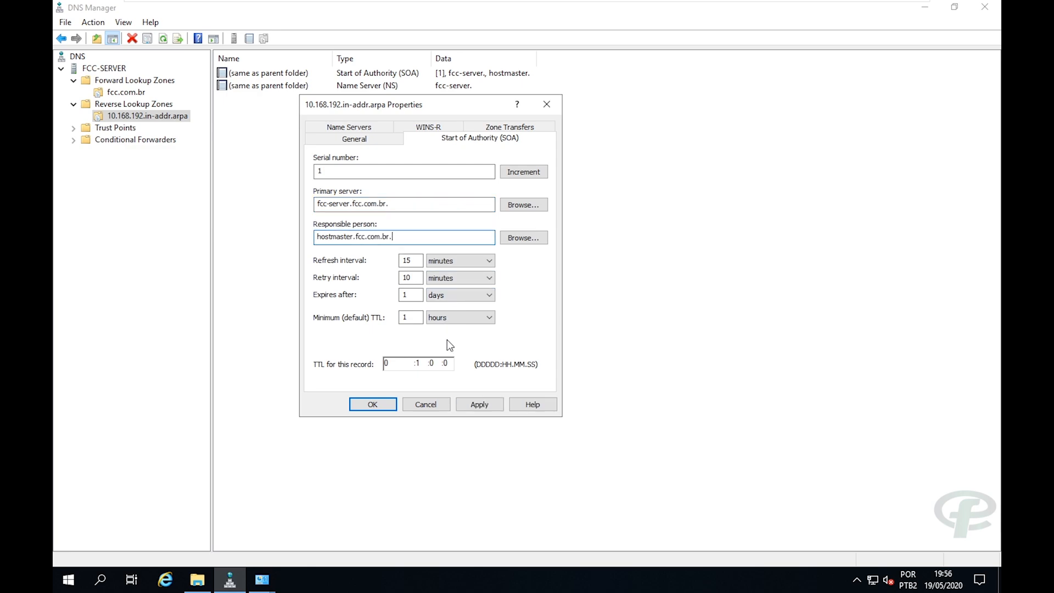
pyautogui.click(479, 404)
# Change the reverse zone's name server to fcc-server.fcc.com.br, resolved to 192.168.10.1, and close.
pyautogui.click(328, 133)
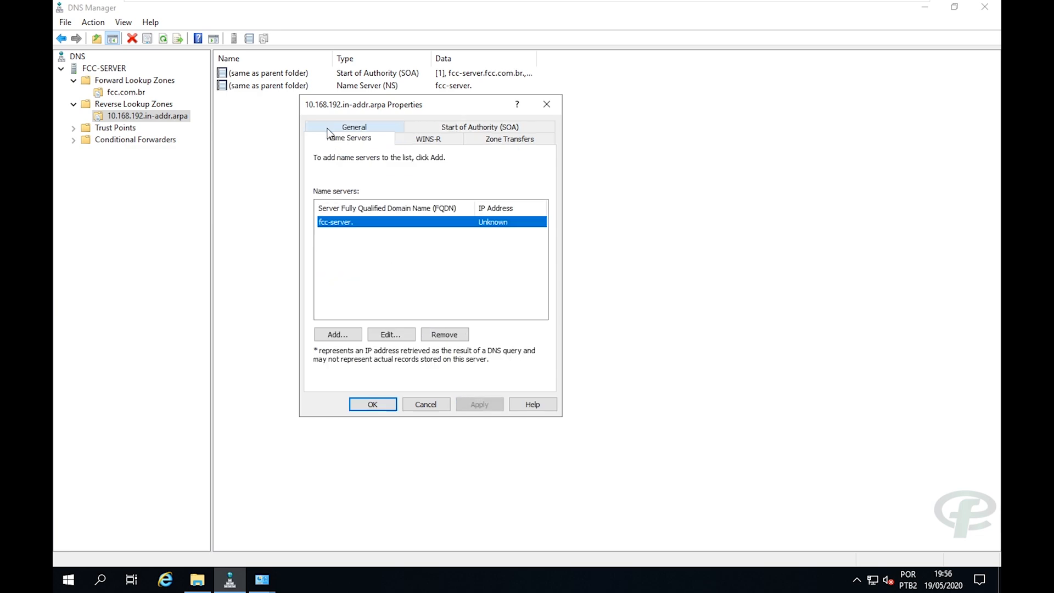
pyautogui.click(380, 337)
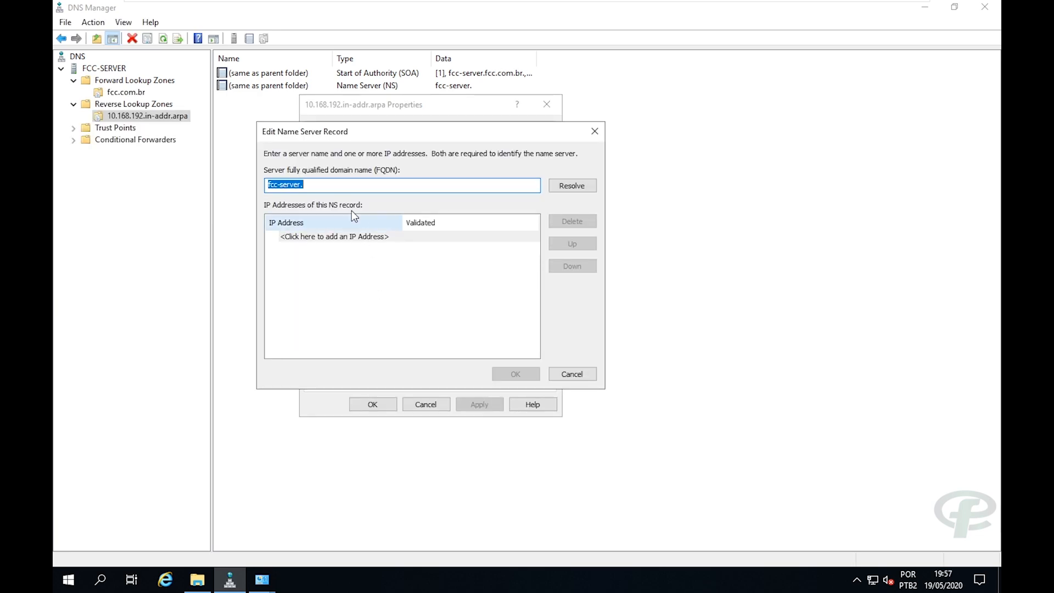
pyautogui.write('fcc.com.br.')
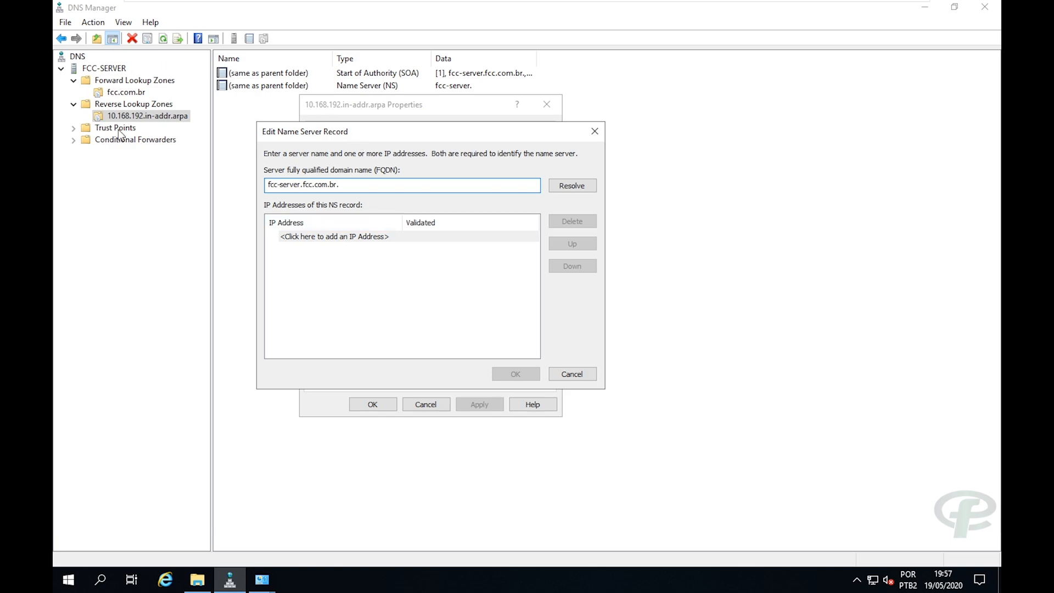
pyautogui.click(556, 186)
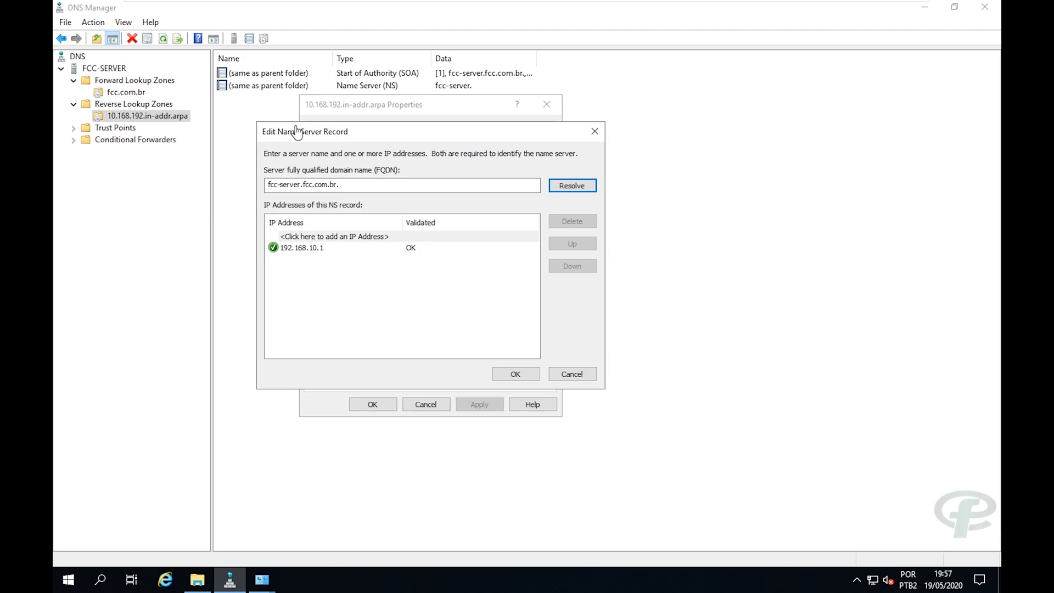
pyautogui.moveTo(333, 132); pyautogui.dragTo(358, 131)
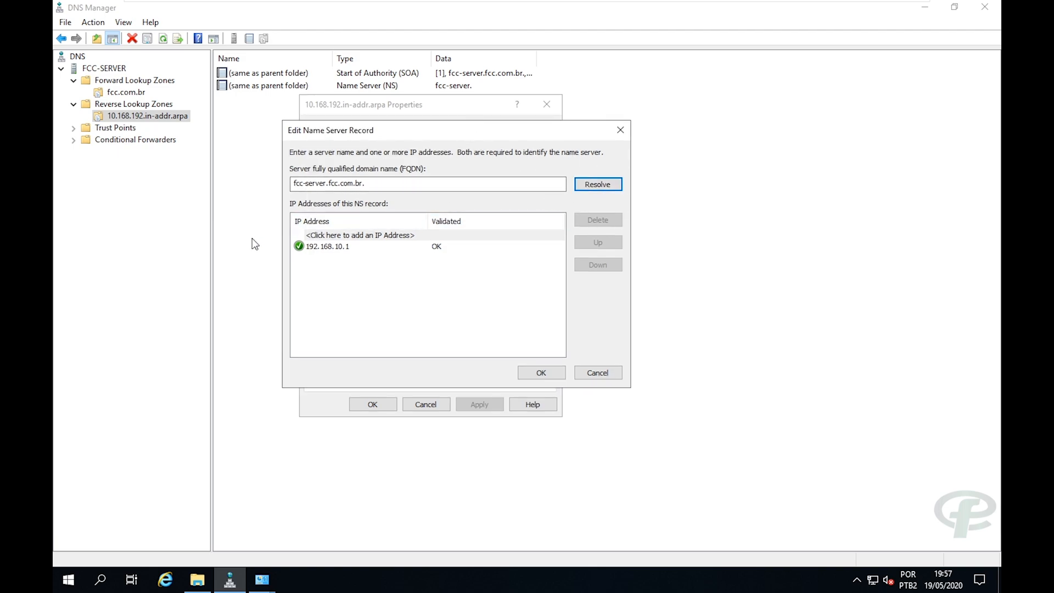
pyautogui.click(592, 183)
pyautogui.click(540, 373)
pyautogui.click(478, 404)
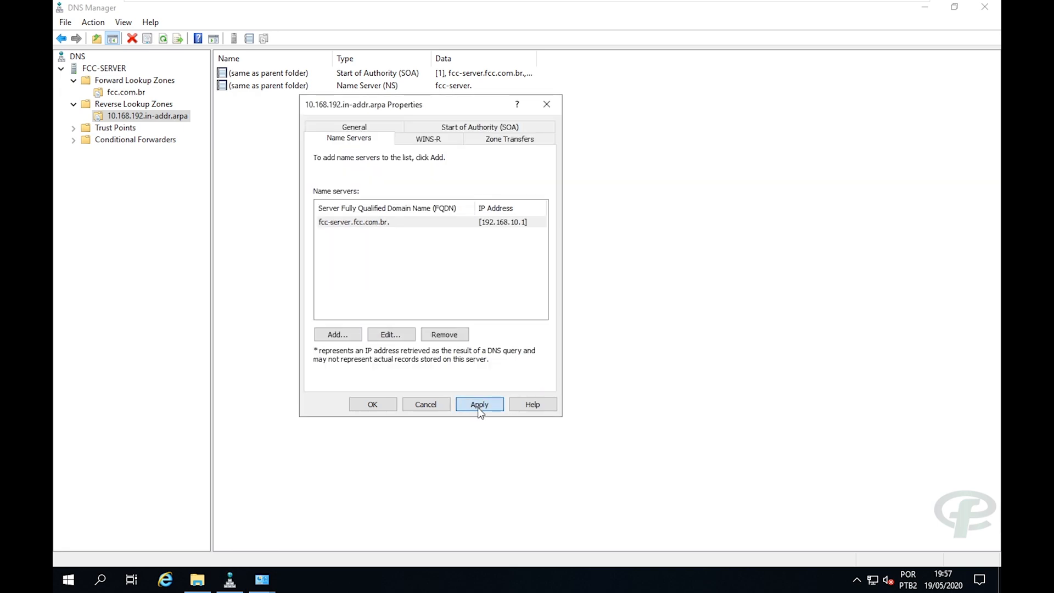
pyautogui.click(374, 405)
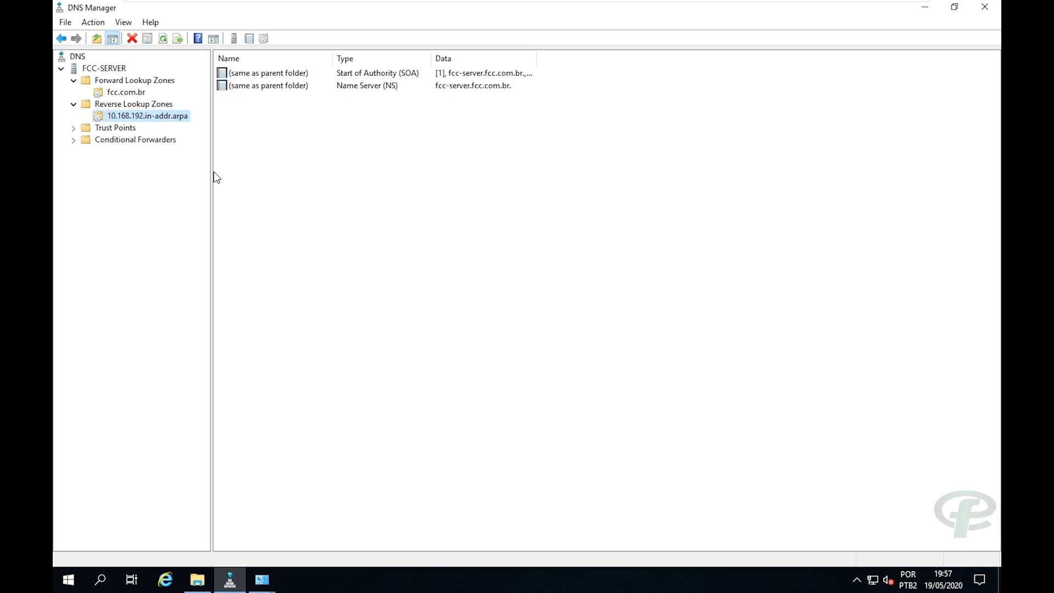
# Abandon a first pointer attempt and check fcc.com.br's Host (A) record for 192.168.10.1.
pyautogui.rightClick(150, 121)
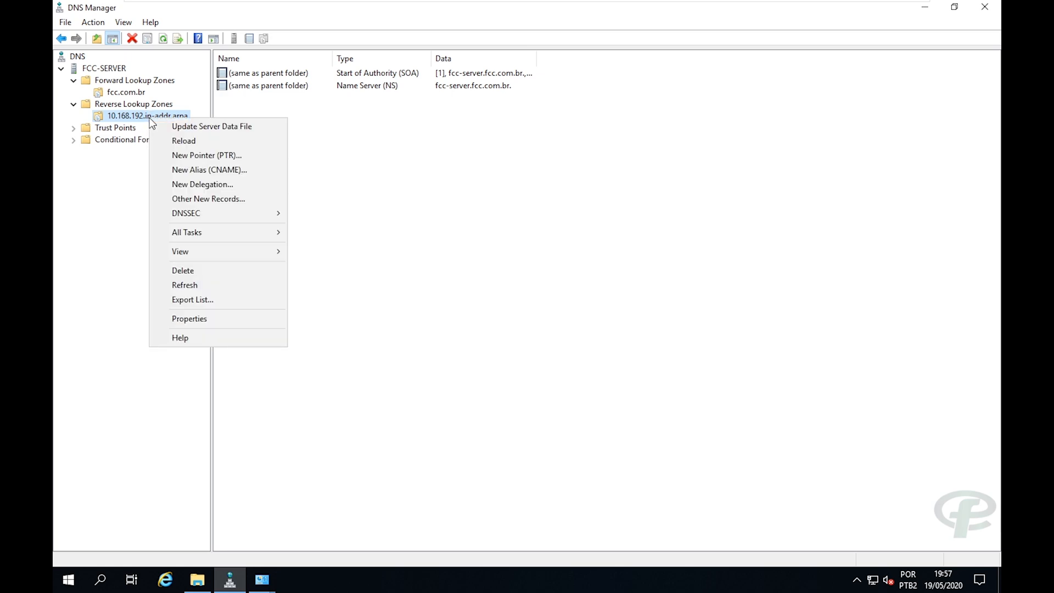
pyautogui.click(223, 155)
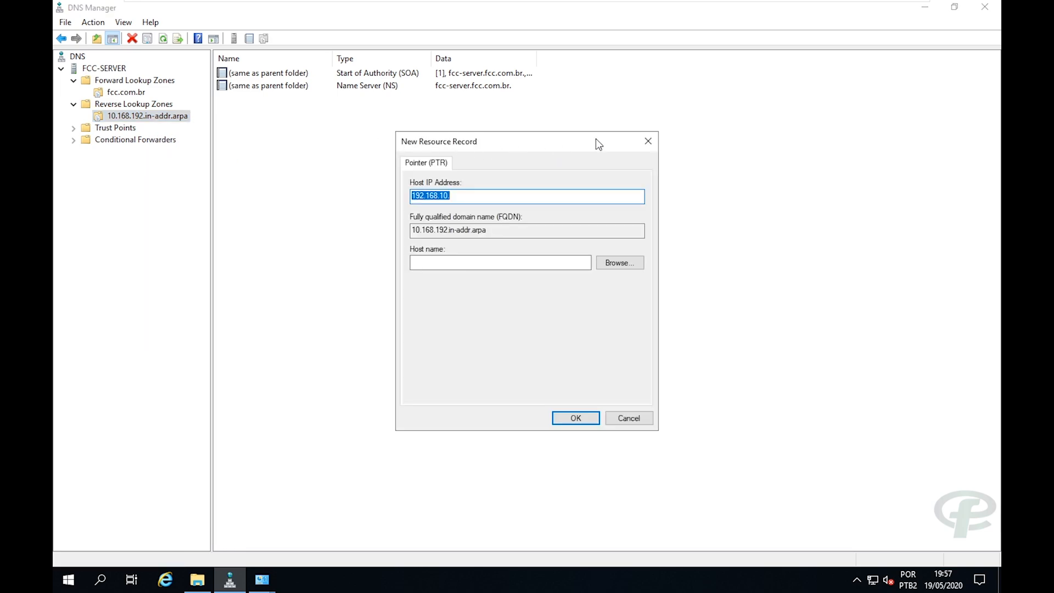
pyautogui.click(648, 141)
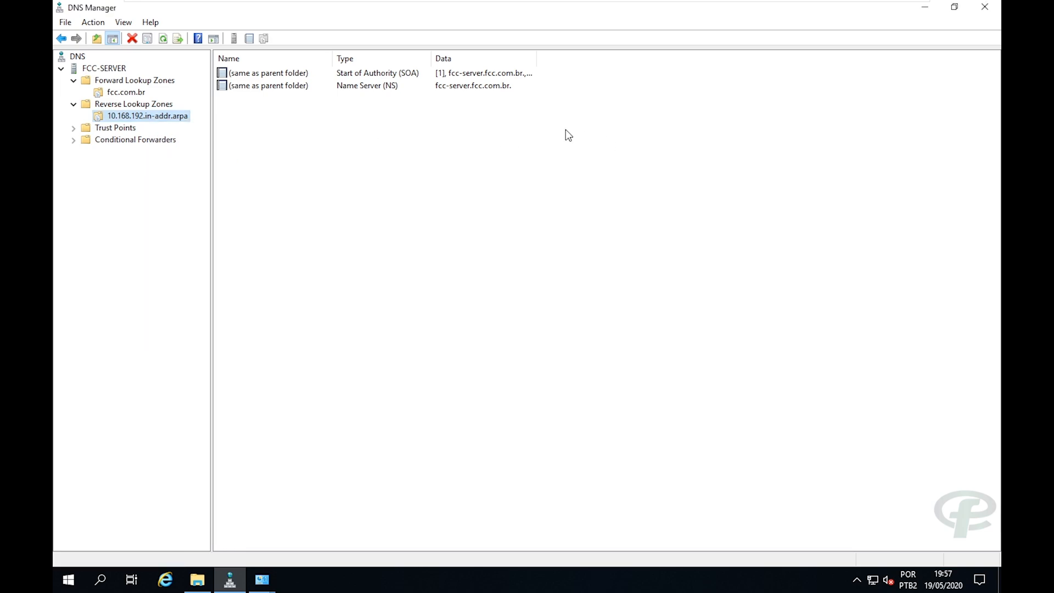
pyautogui.click(127, 92)
pyautogui.click(360, 99)
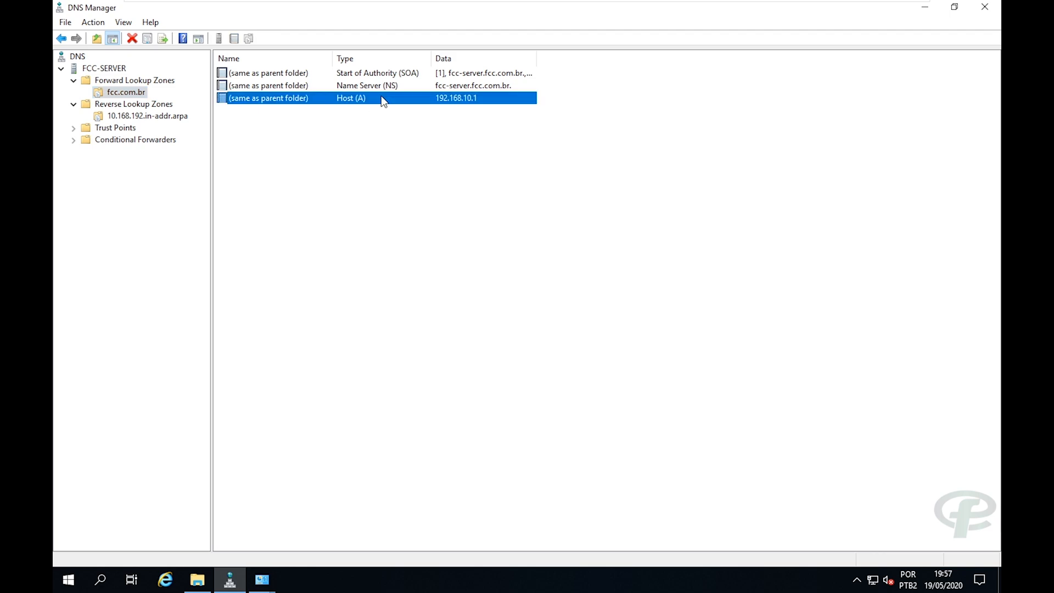
# Create a PTR record in 10.168.192.in-addr.arpa targeting fcc.com.br's 192.168.10.1 host record.
pyautogui.click(156, 117)
pyautogui.rightClick(156, 117)
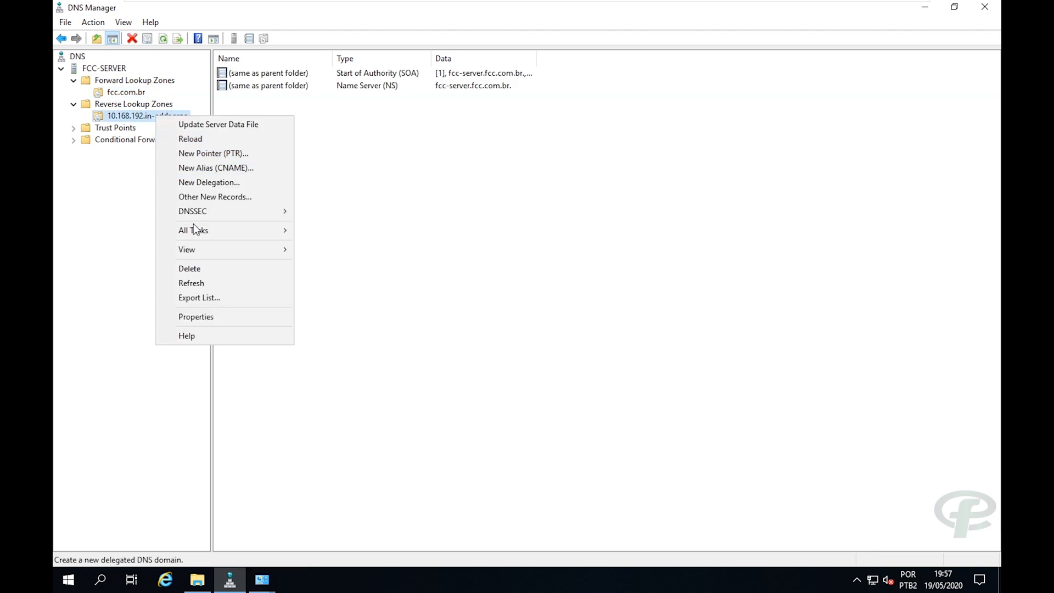
pyautogui.click(201, 157)
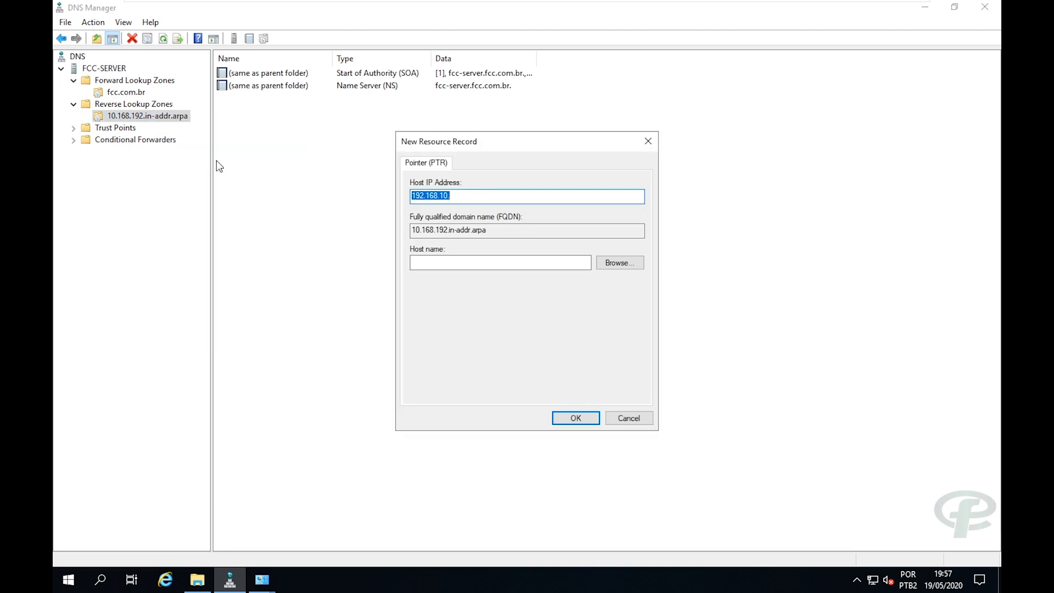
pyautogui.click(623, 264)
pyautogui.moveTo(470, 233); pyautogui.dragTo(531, 233)
pyautogui.doubleClick(463, 248)
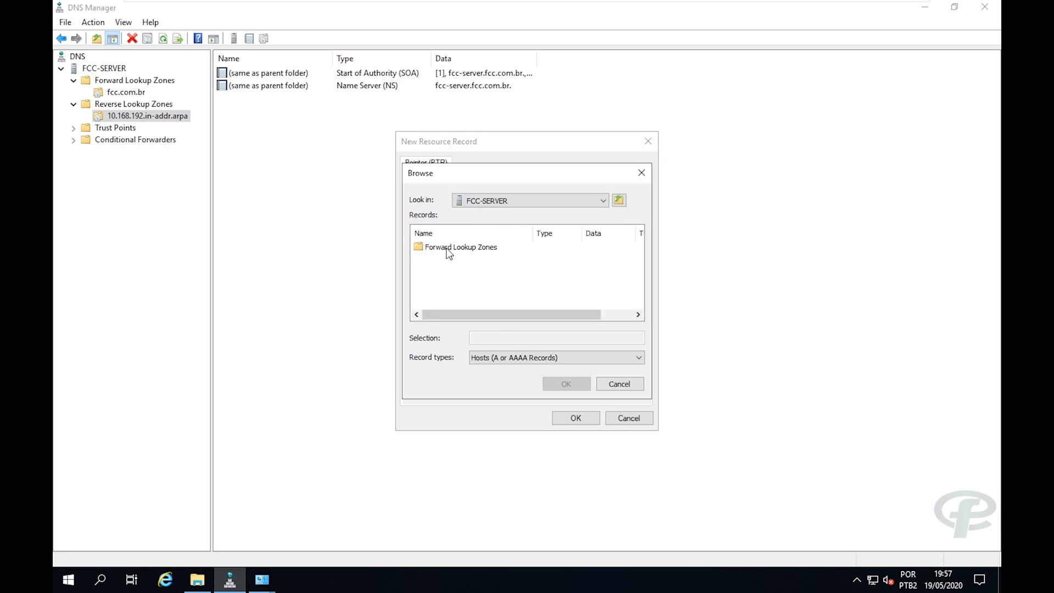
pyautogui.doubleClick(451, 249)
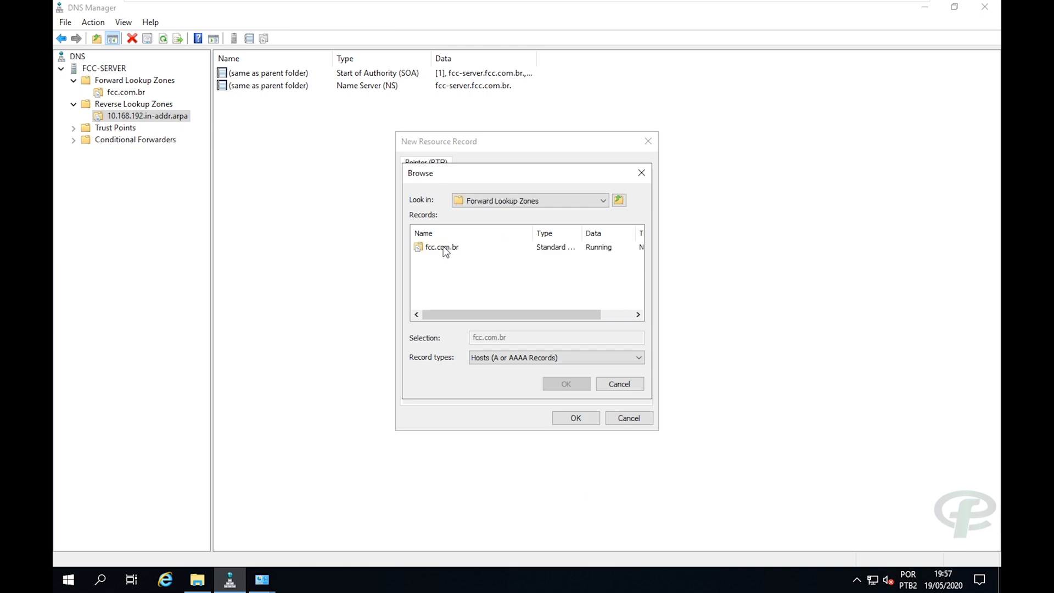
pyautogui.click(443, 247)
pyautogui.doubleClick(444, 246)
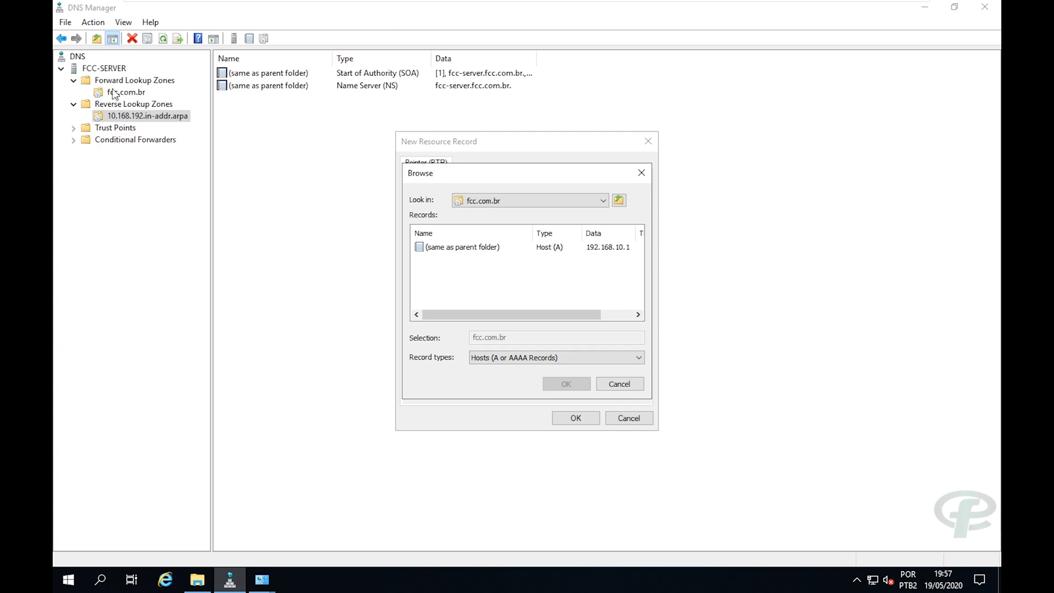
pyautogui.click(449, 247)
pyautogui.doubleClick(449, 247)
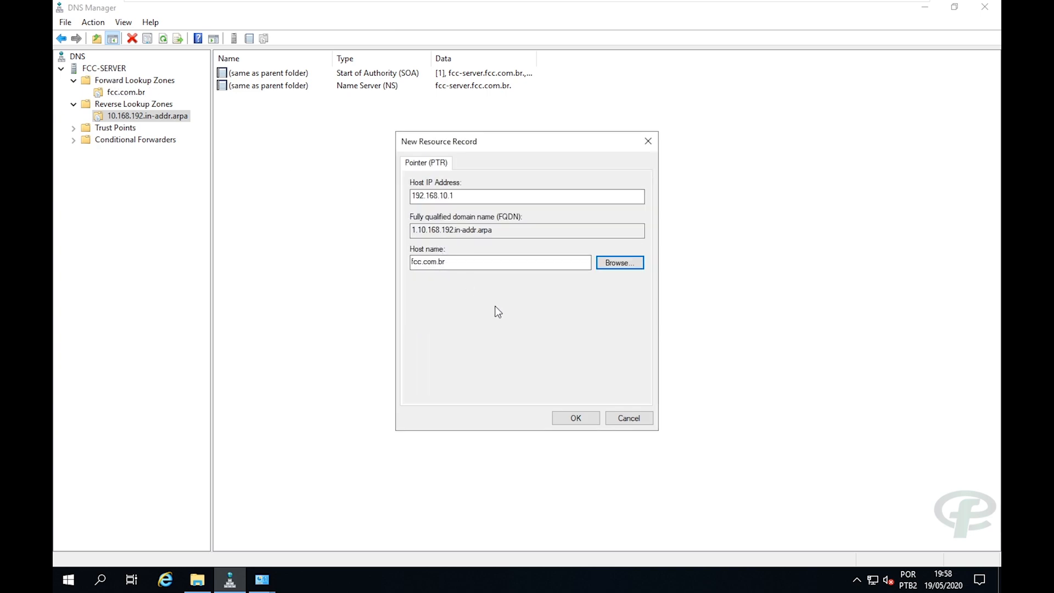
pyautogui.click(573, 419)
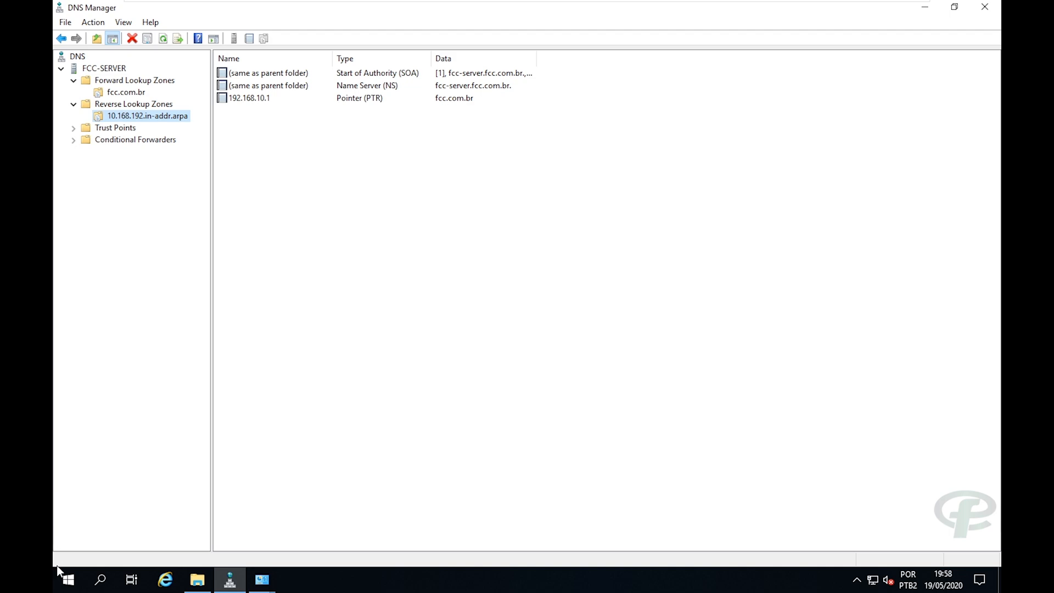
# Launch Windows PowerShell from the Start menu and move it aside.
pyautogui.click(68, 579)
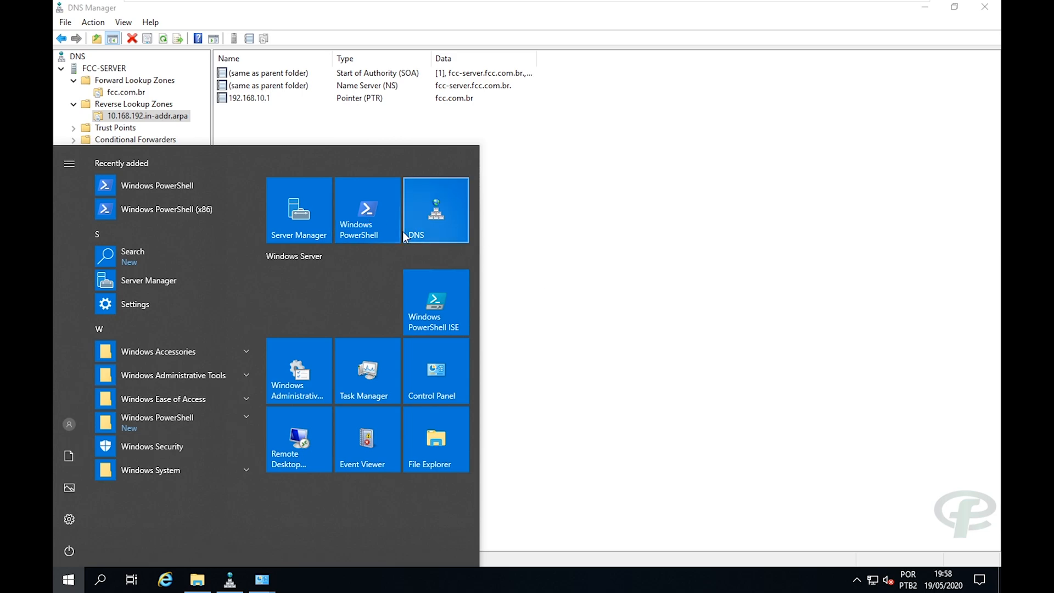
pyautogui.moveTo(406, 234); pyautogui.dragTo(417, 231)
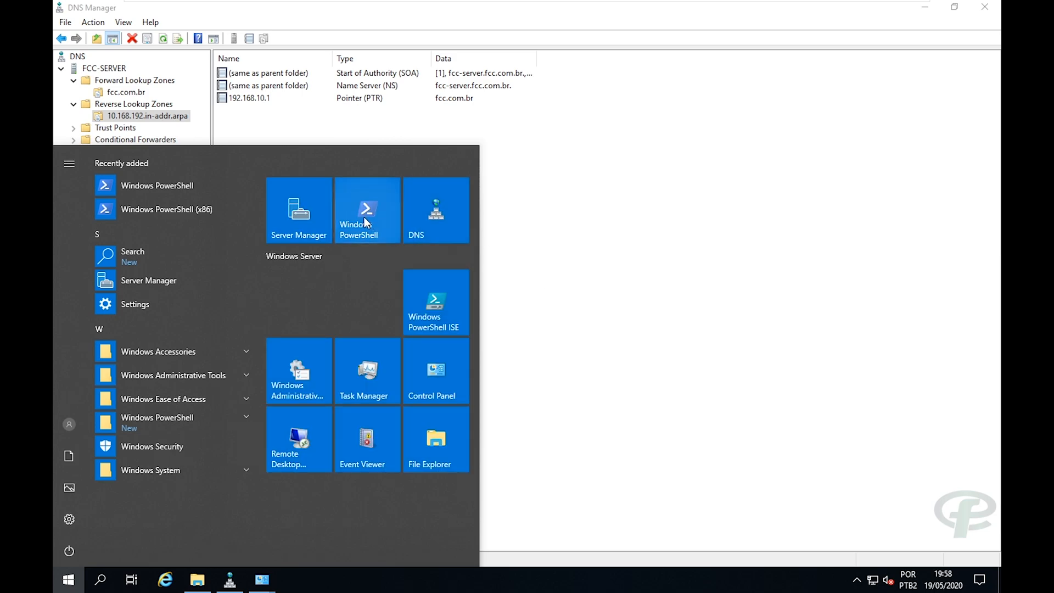
pyautogui.click(363, 216)
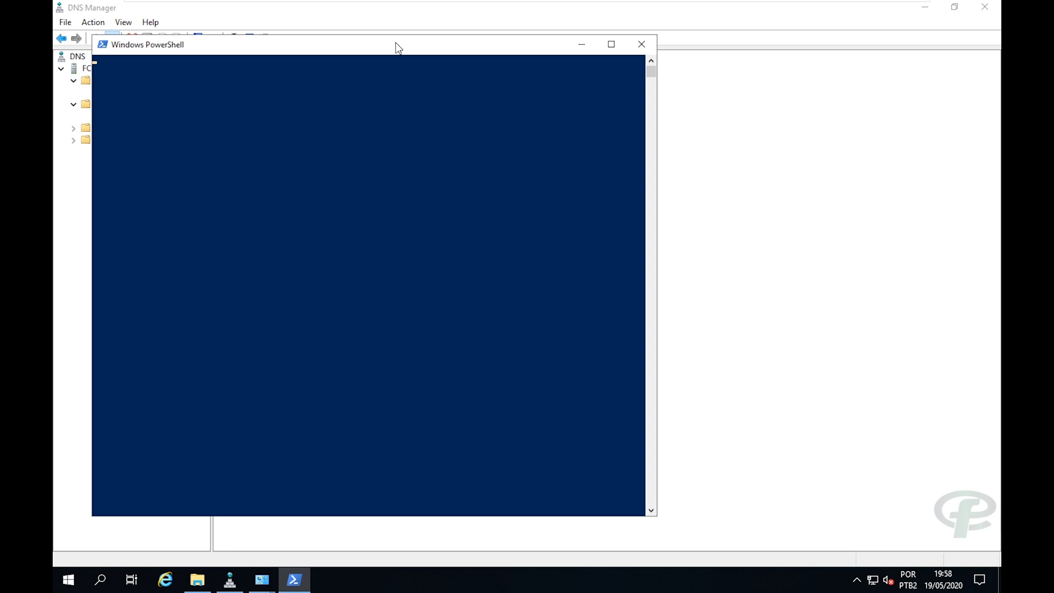
pyautogui.moveTo(538, 43); pyautogui.dragTo(757, 66)
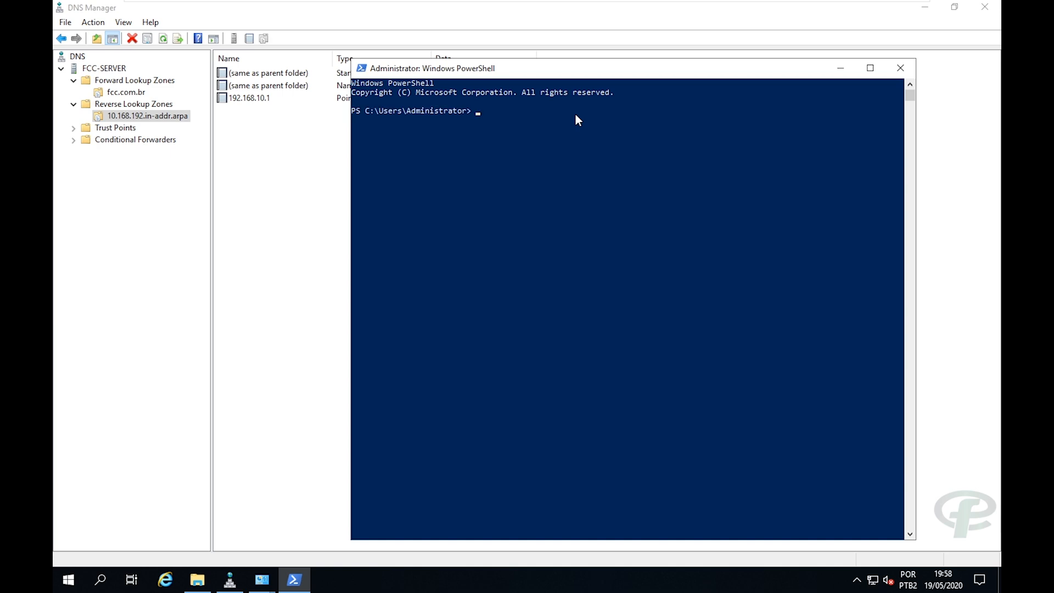
# Use nslookup to resolve 192.168.10.1, fcc.com.br and fcc-server.fcc.com.br.
pyautogui.write('nslookup')
pyautogui.press('Return')
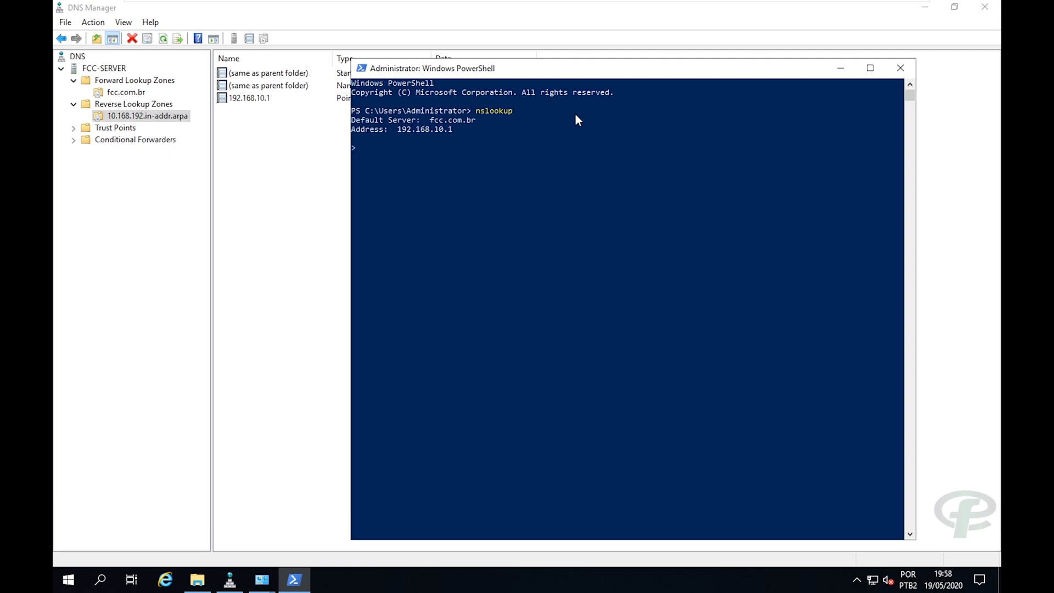
pyautogui.write('192.168.10.1')
pyautogui.press('Return')
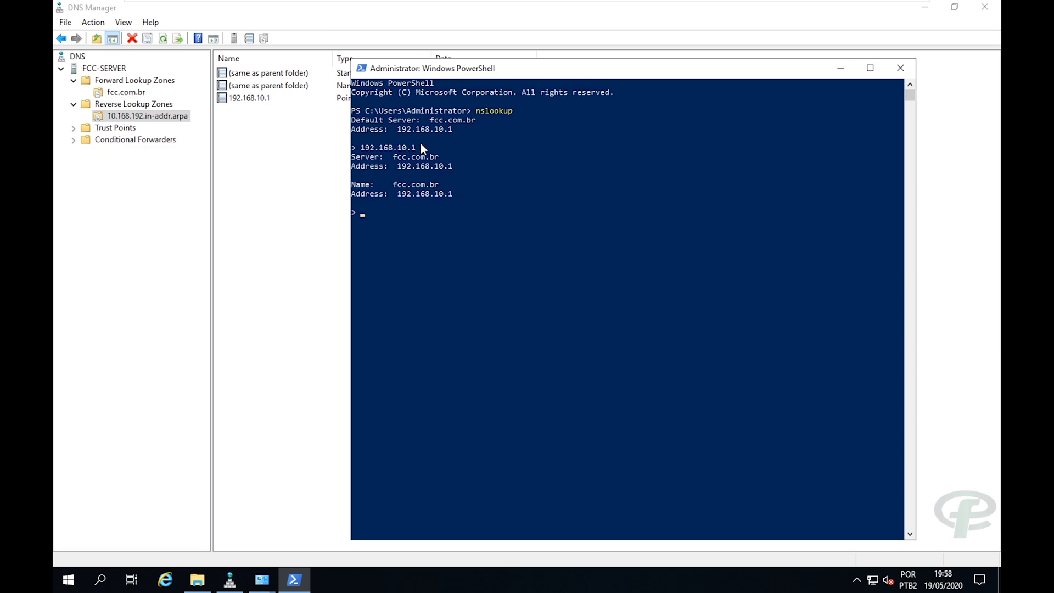
pyautogui.write('fcc.com.br')
pyautogui.press('Return')
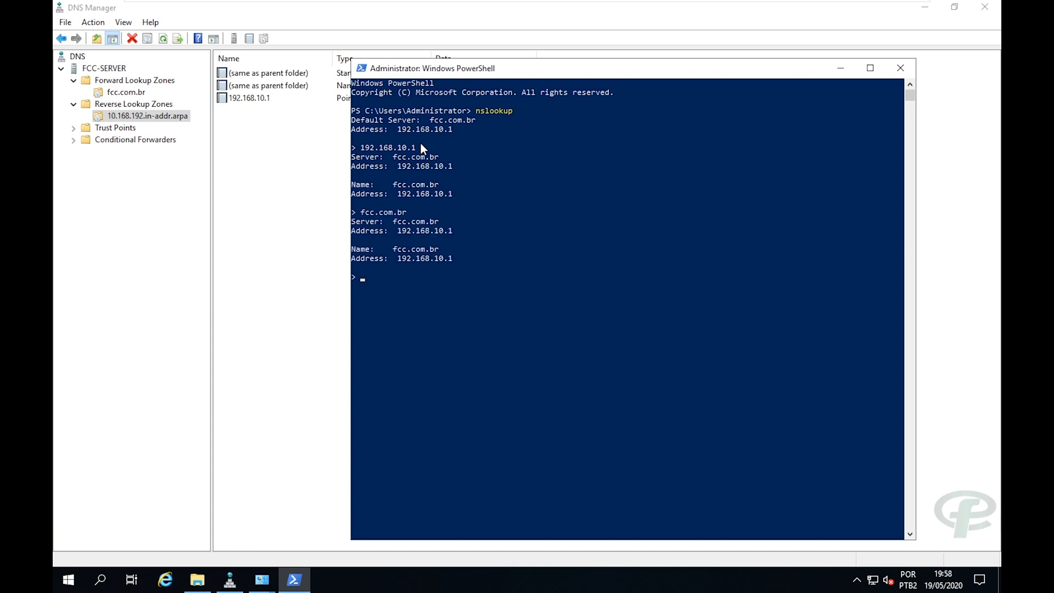
pyautogui.write('fcc-server.fcc.com.br.')
pyautogui.press('Return')
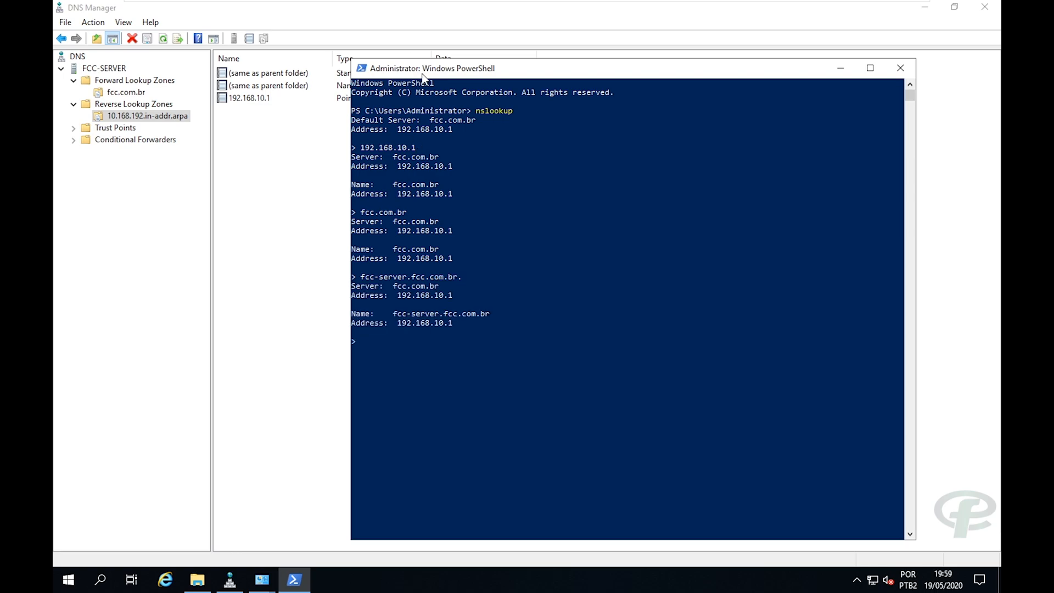
# Review the lookup results, then close the PowerShell console.
pyautogui.moveTo(423, 78); pyautogui.dragTo(406, 76)
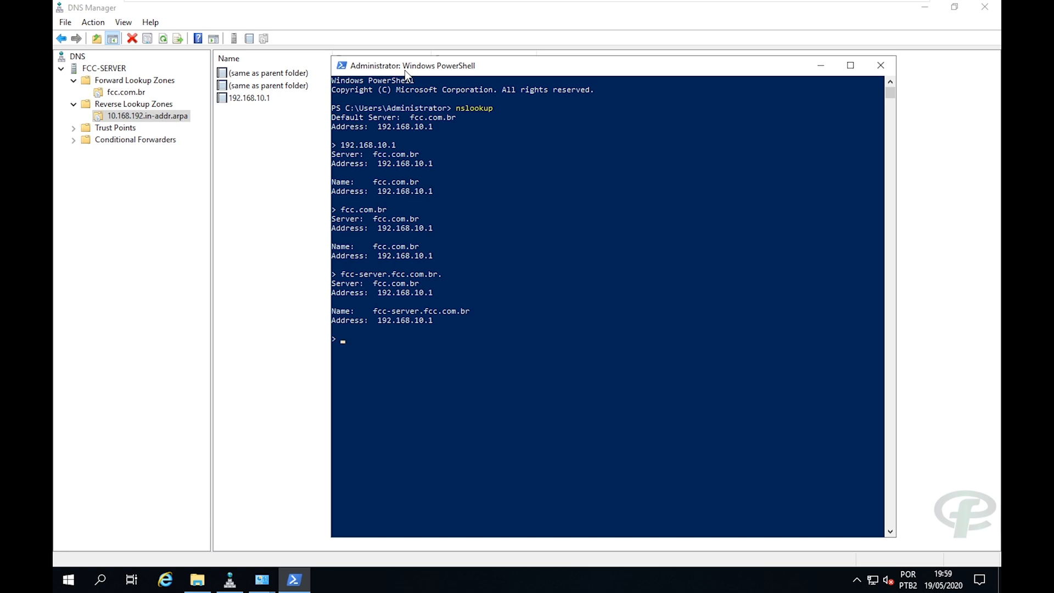
pyautogui.moveTo(486, 71)
pyautogui.mouseDown()
pyautogui.moveTo(467, 72)
pyautogui.moveTo(491, 70)
pyautogui.moveTo(474, 65)
pyautogui.mouseUp()
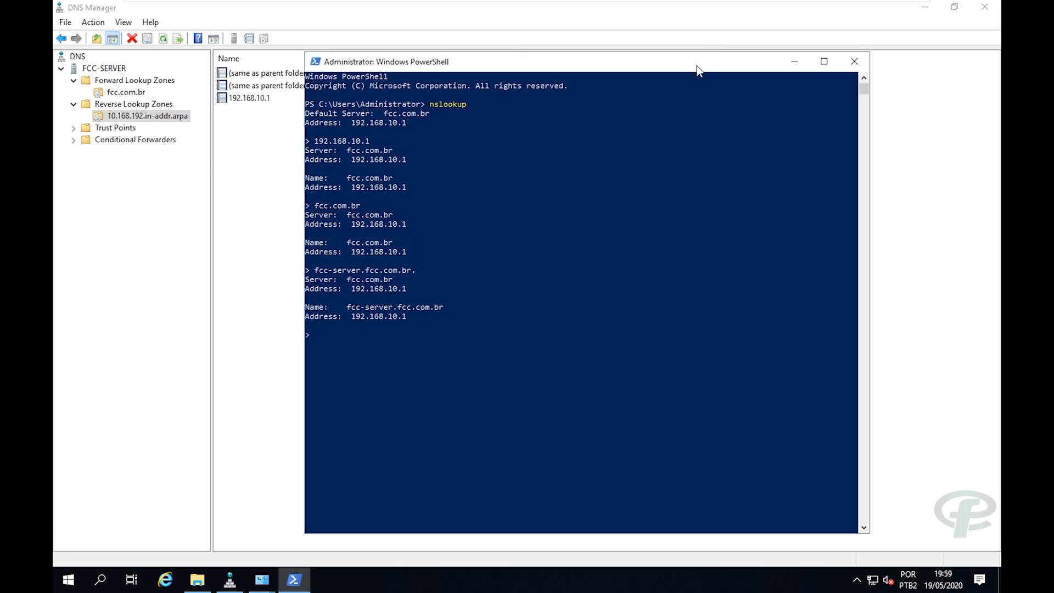
pyautogui.moveTo(699, 70)
pyautogui.mouseDown()
pyautogui.moveTo(681, 51)
pyautogui.moveTo(680, 64)
pyautogui.mouseUp()
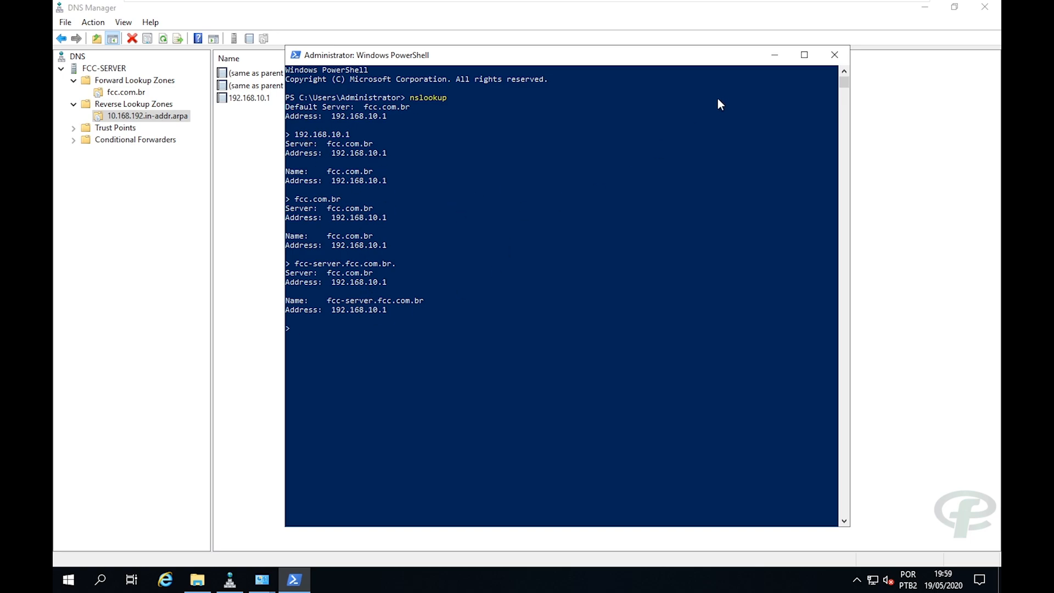
pyautogui.click(833, 55)
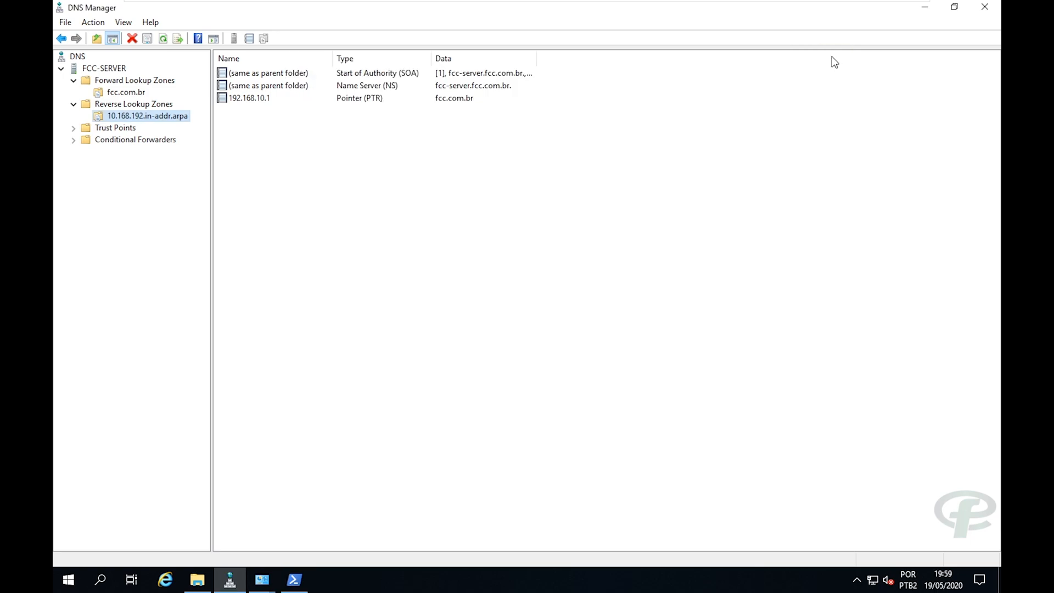
# Close DNS Manager, Network Connections, Network and Sharing Center and File Explorer.
pyautogui.click(997, 7)
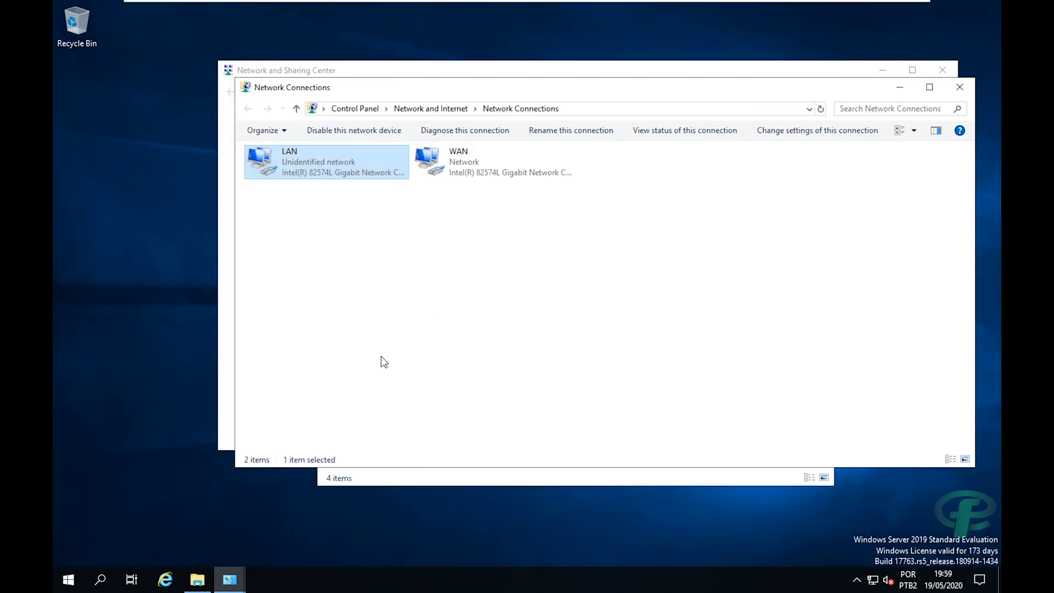
pyautogui.click(959, 90)
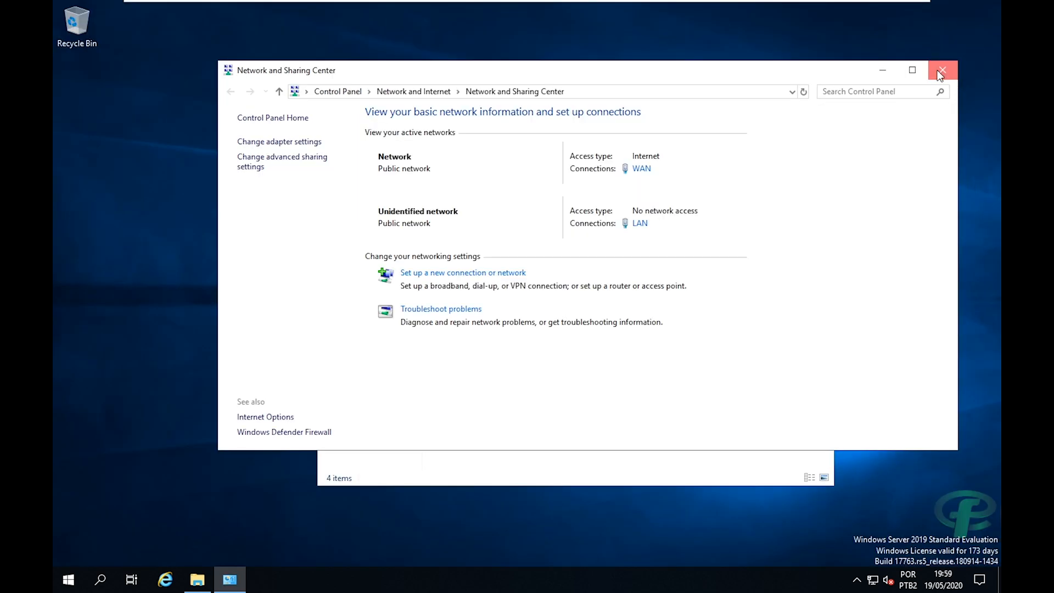
pyautogui.click(942, 70)
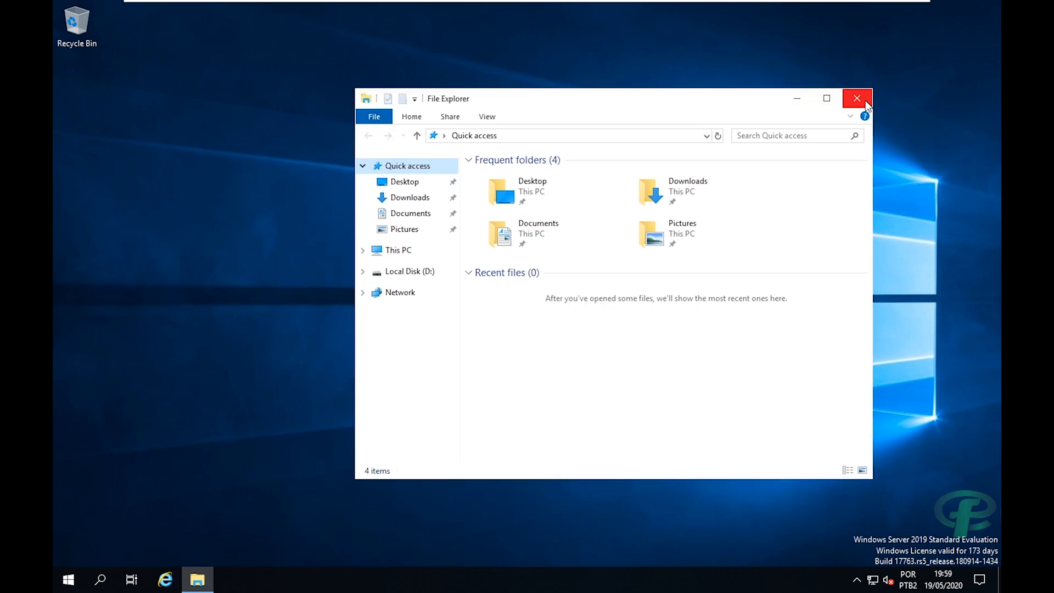
pyautogui.click(857, 98)
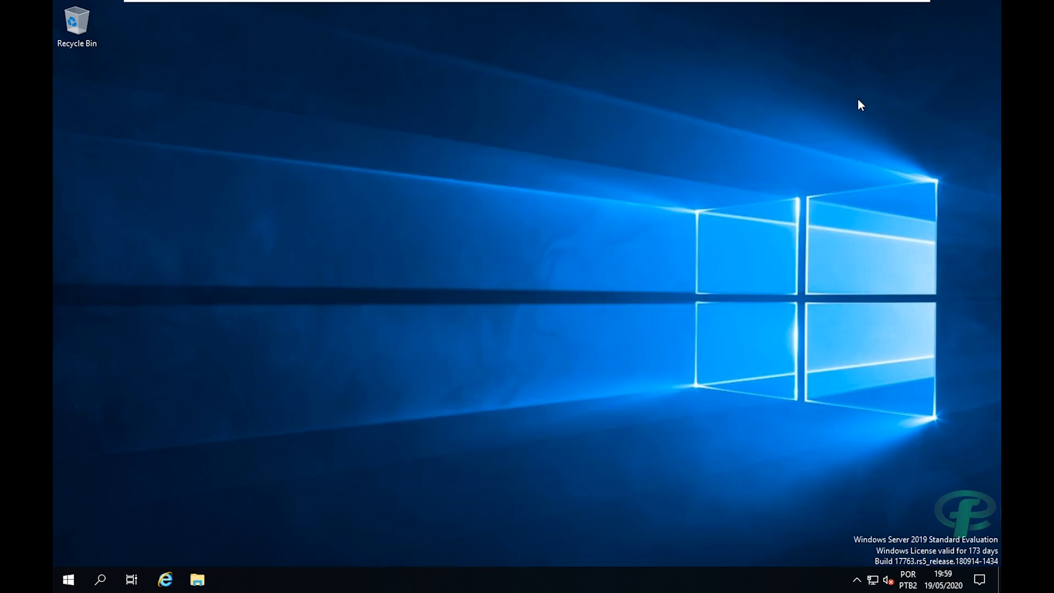
# Launch Server Manager from the Start menu.
pyautogui.click(68, 579)
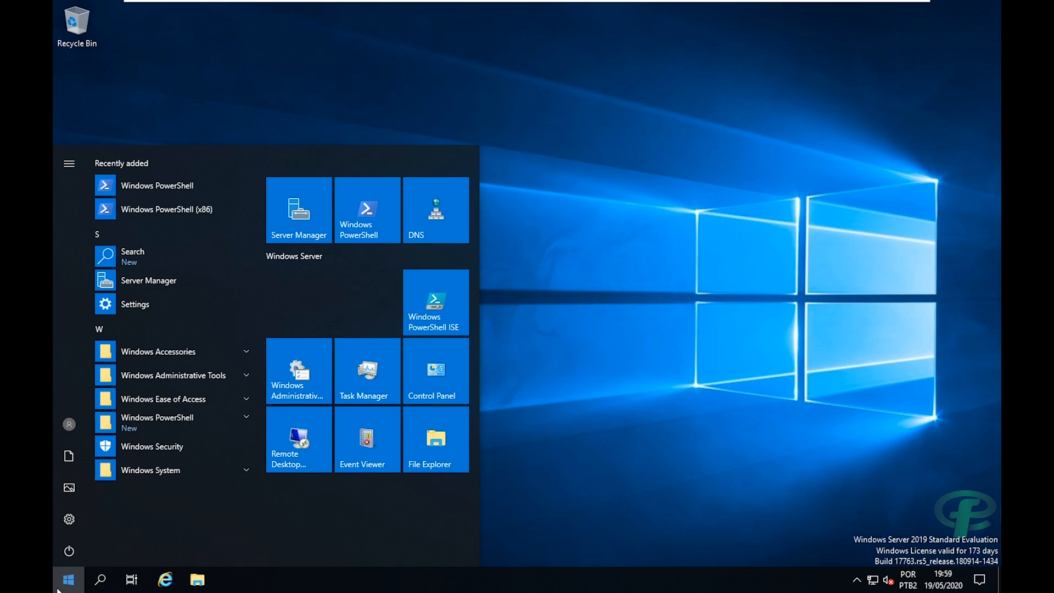
pyautogui.click(565, 375)
pyautogui.click(68, 579)
pyautogui.click(292, 216)
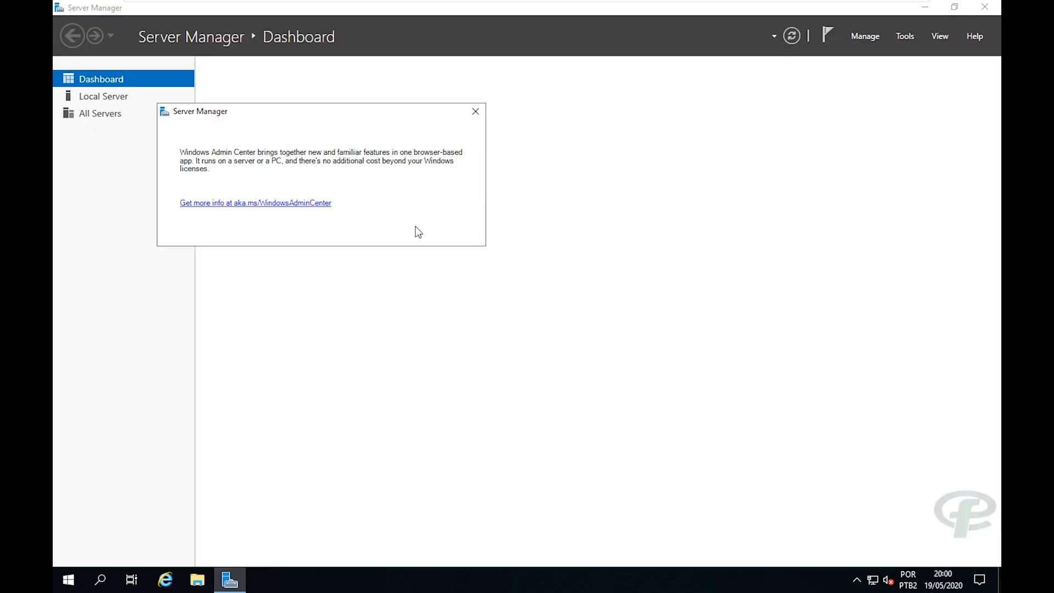
# Dismiss the Windows Admin Center notice and acknowledge the inventory collection message.
pyautogui.click(475, 111)
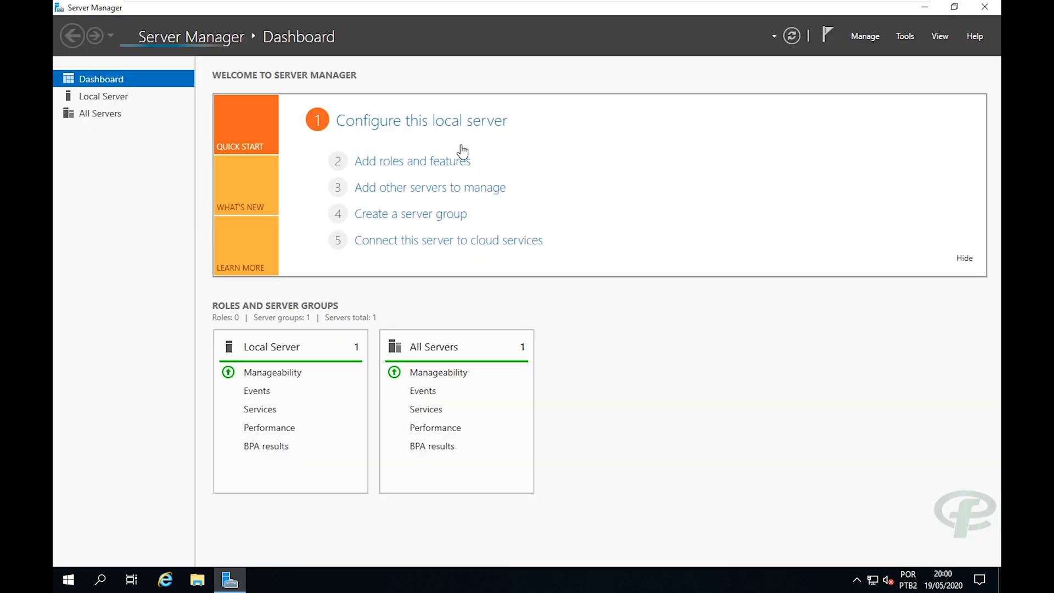
pyautogui.click(421, 168)
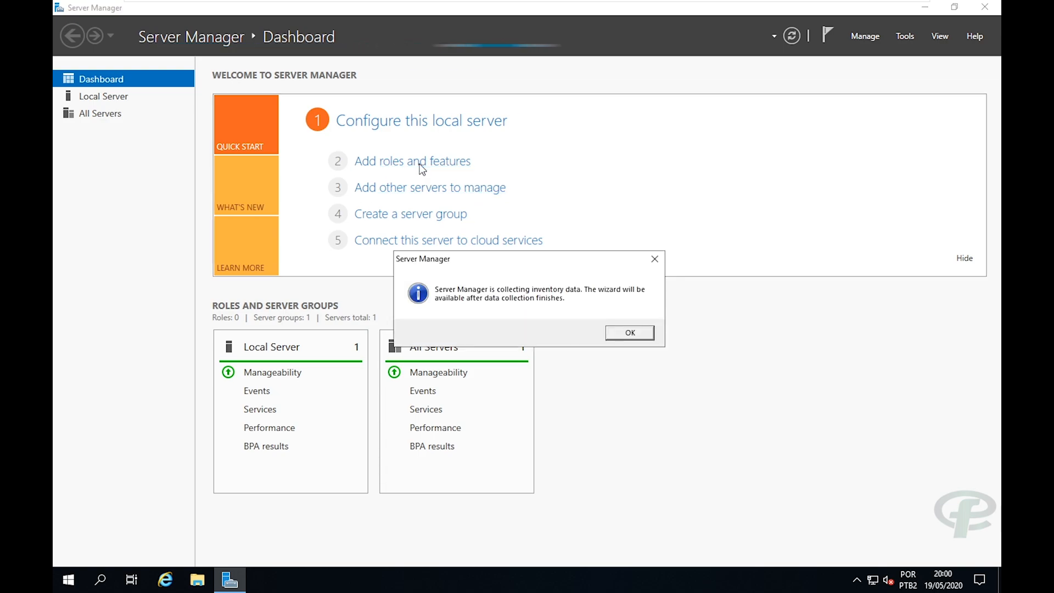
pyautogui.click(637, 331)
# Check CPU load (100%) in Task Manager's full view, then close it.
pyautogui.rightClick(504, 589)
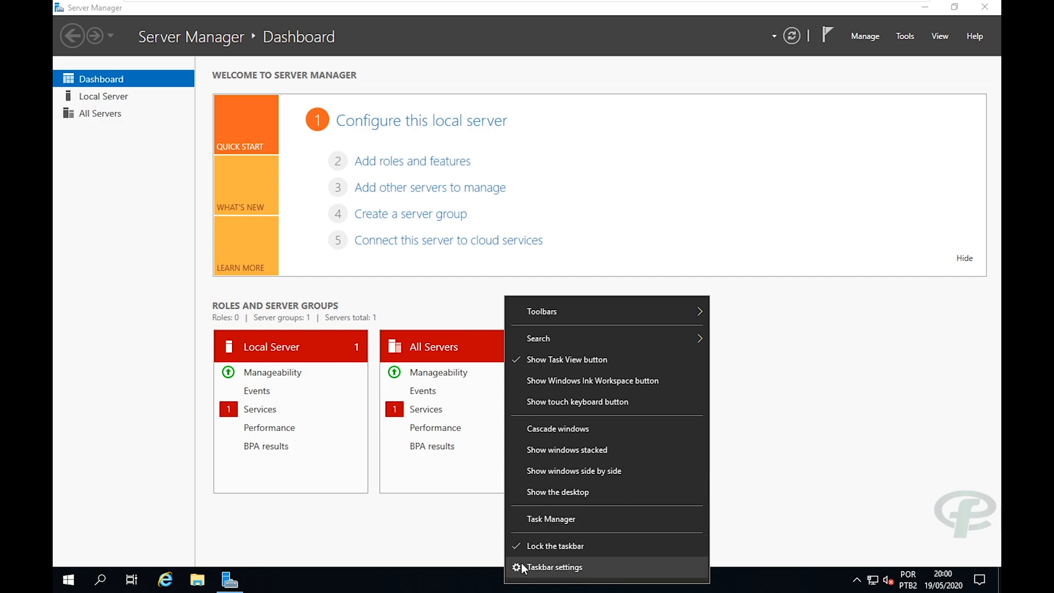
pyautogui.click(521, 517)
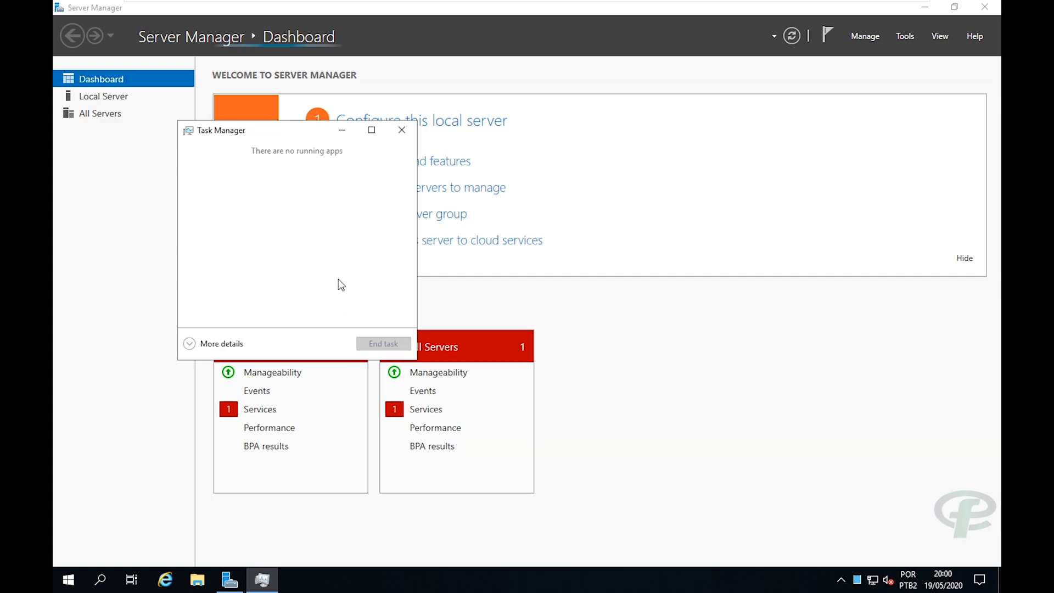
pyautogui.click(231, 343)
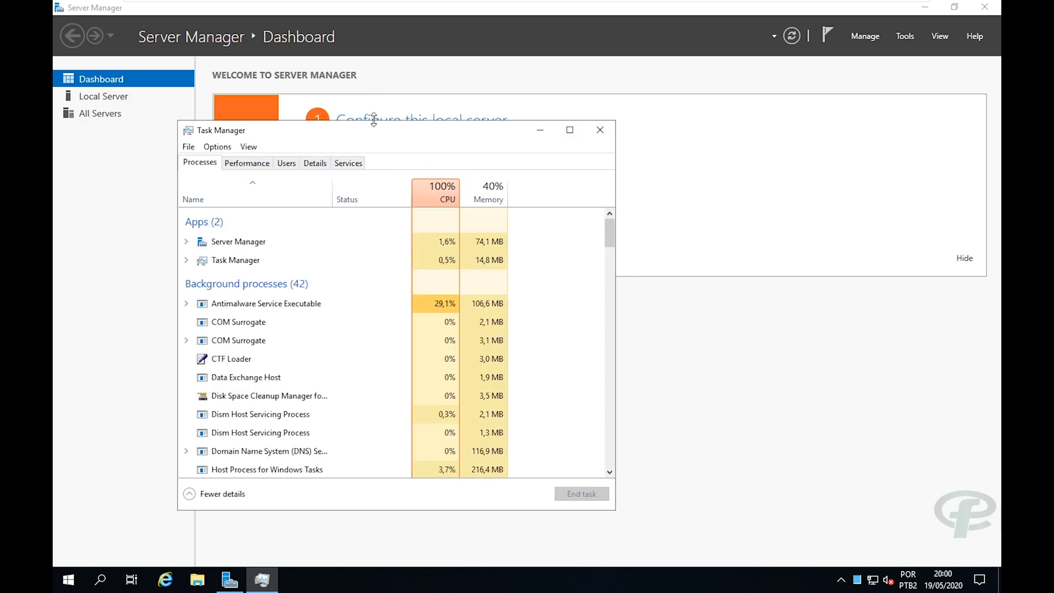
pyautogui.moveTo(374, 125); pyautogui.dragTo(528, 115)
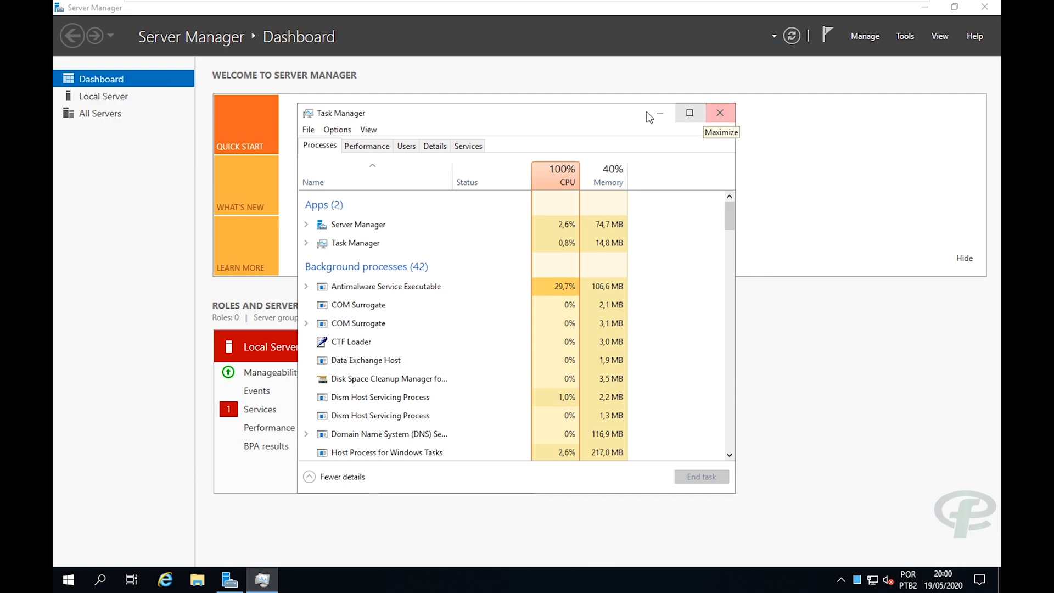
pyautogui.moveTo(549, 122); pyautogui.dragTo(579, 112)
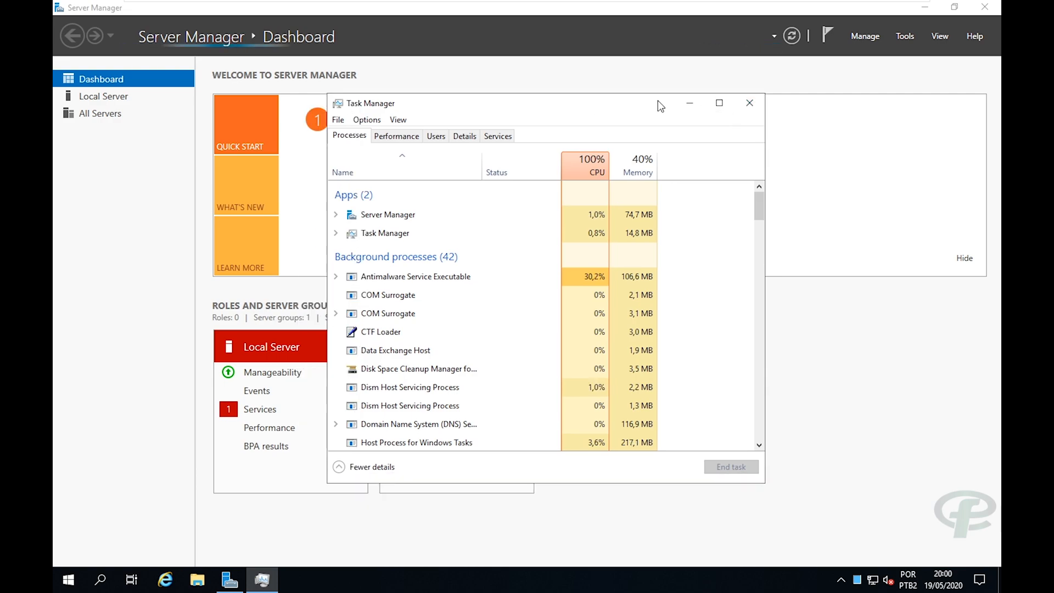
pyautogui.click(746, 102)
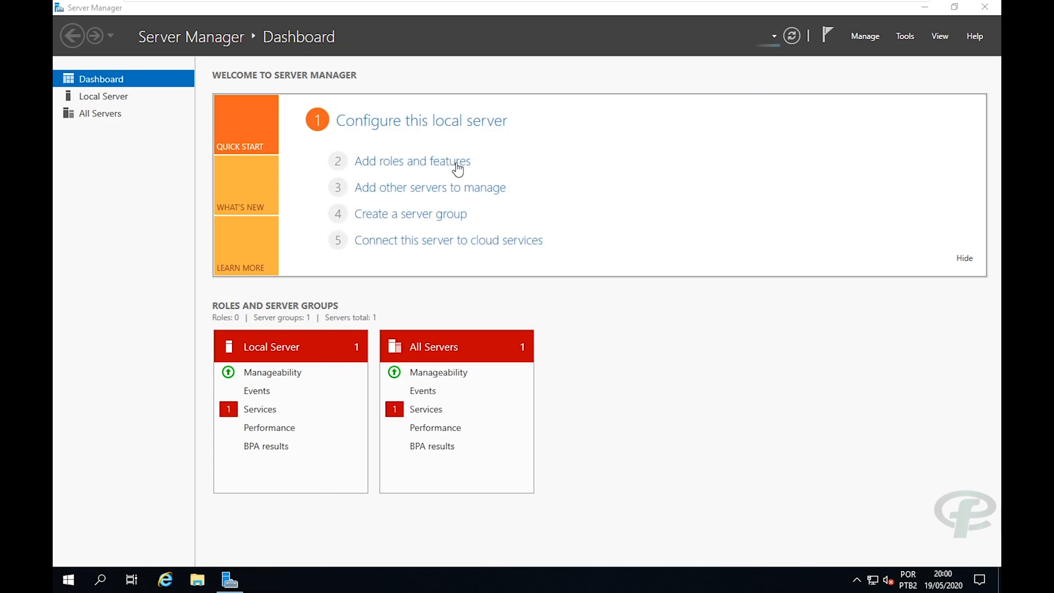
pyautogui.click(370, 161)
pyautogui.click(372, 163)
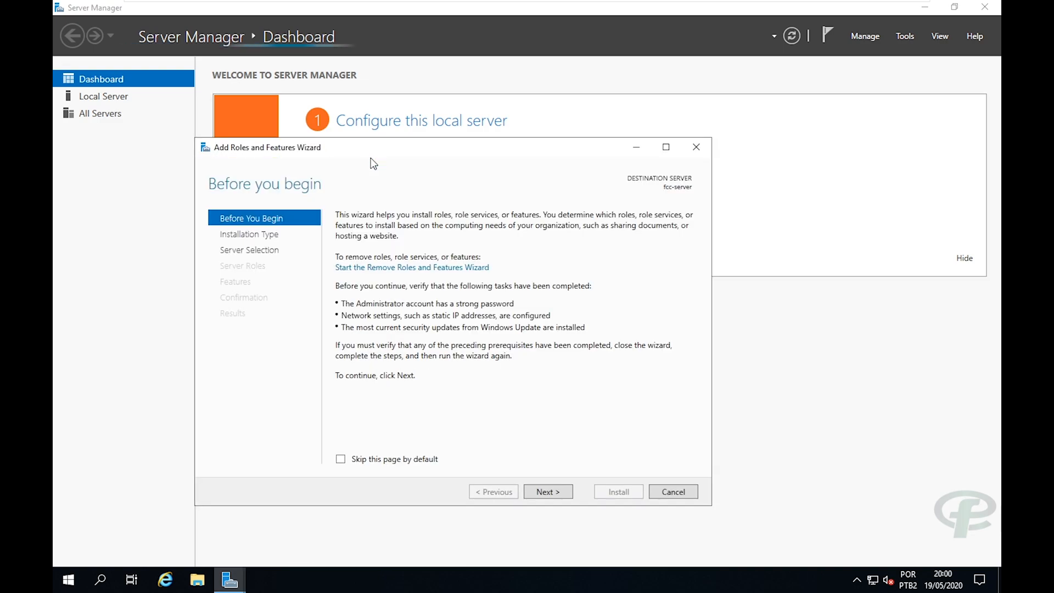
pyautogui.moveTo(495, 156); pyautogui.dragTo(542, 95)
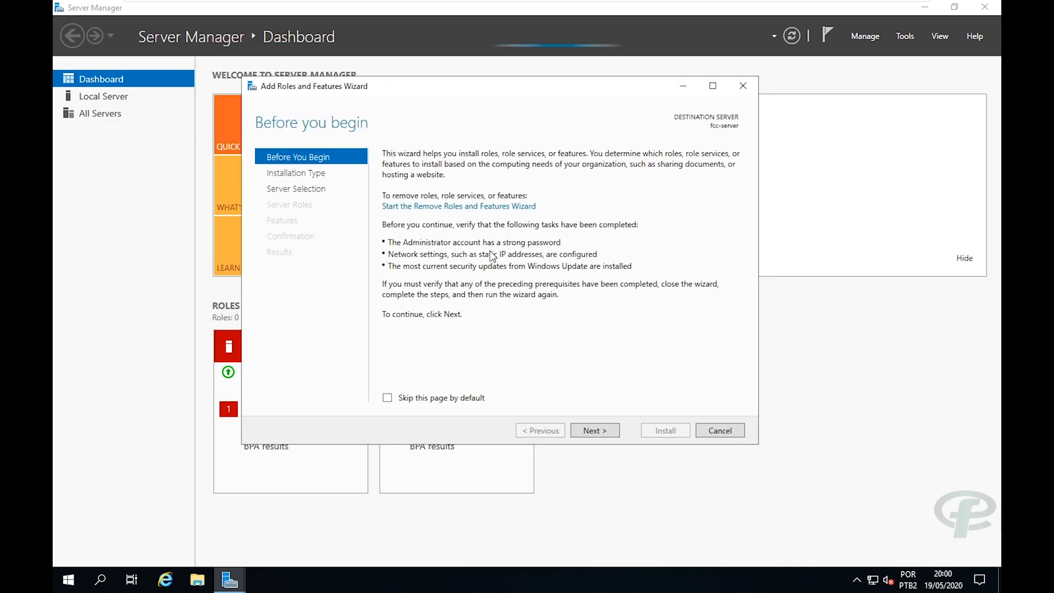
pyautogui.click(591, 431)
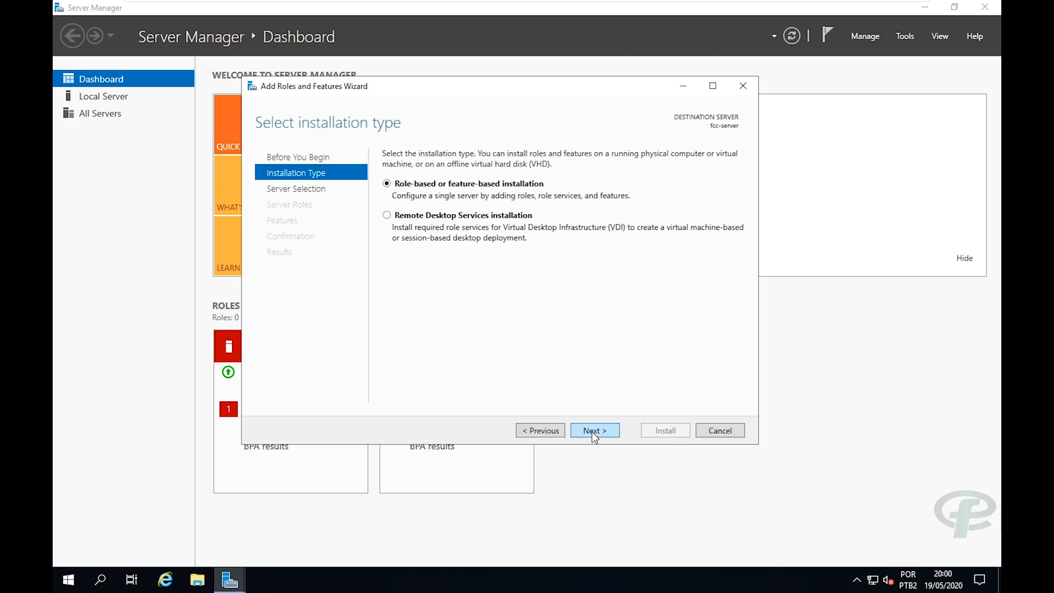
pyautogui.moveTo(427, 82); pyautogui.dragTo(447, 91)
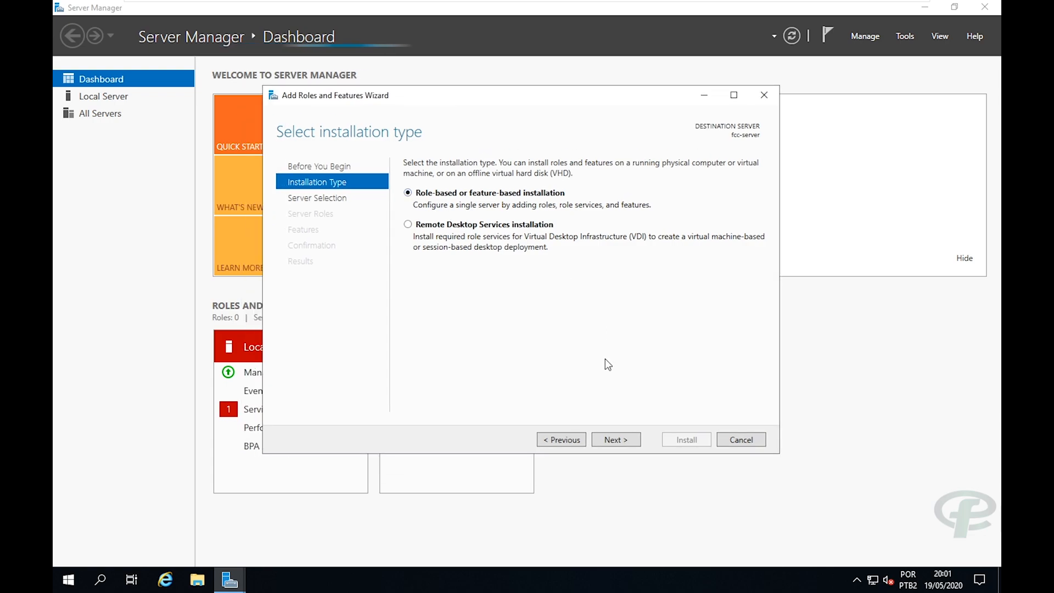
pyautogui.click(611, 441)
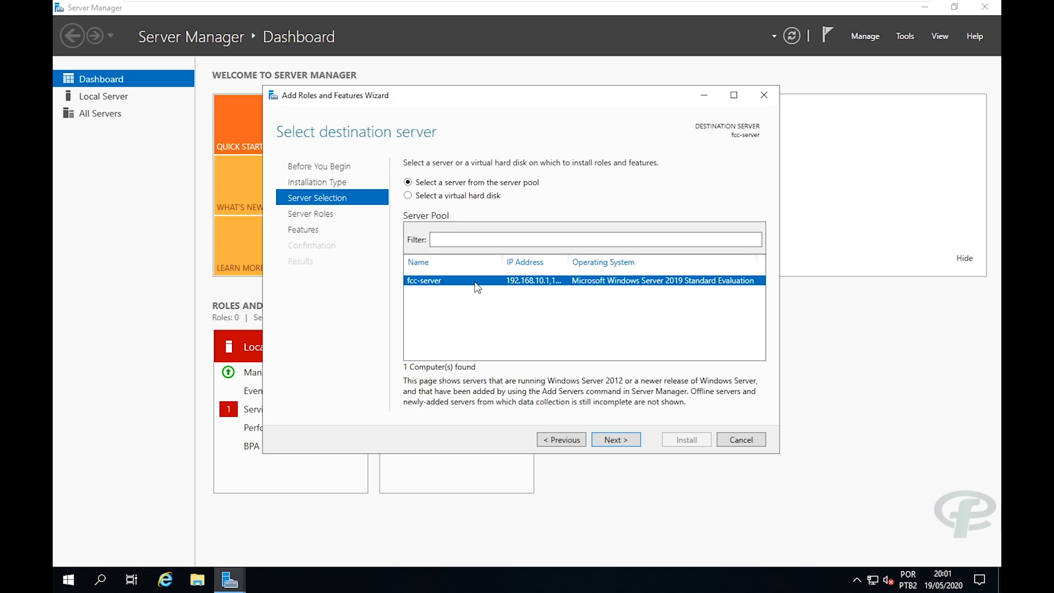
pyautogui.click(608, 440)
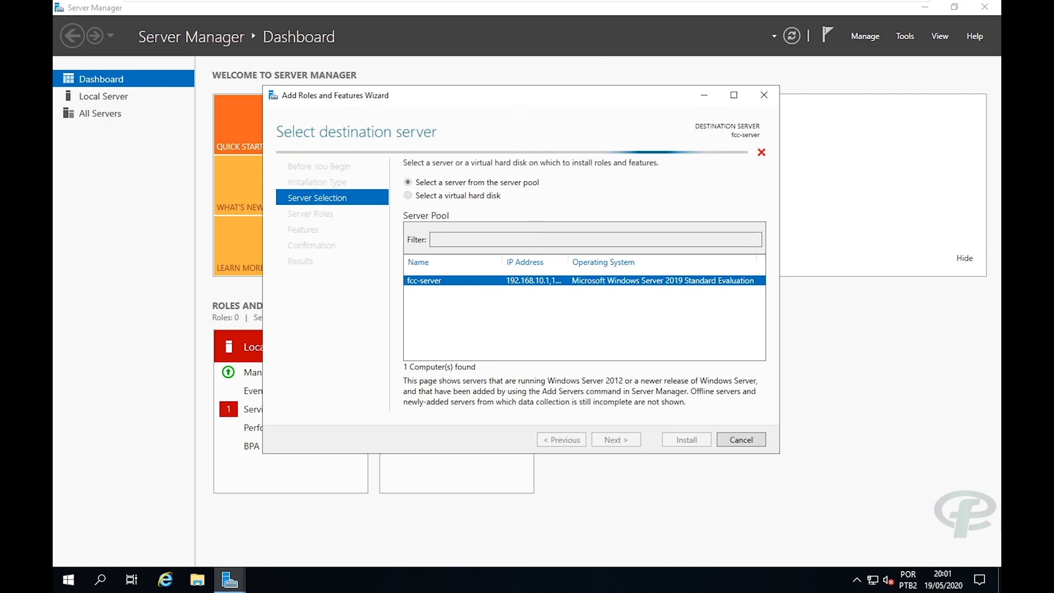
pyautogui.moveTo(512, 99); pyautogui.dragTo(539, 93)
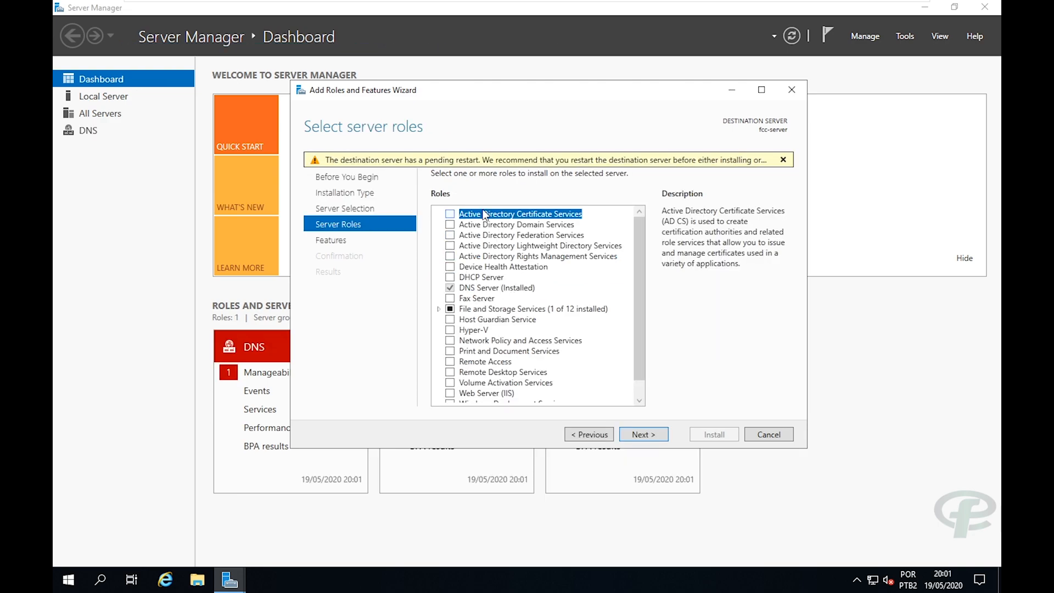
pyautogui.click(450, 225)
pyautogui.click(588, 383)
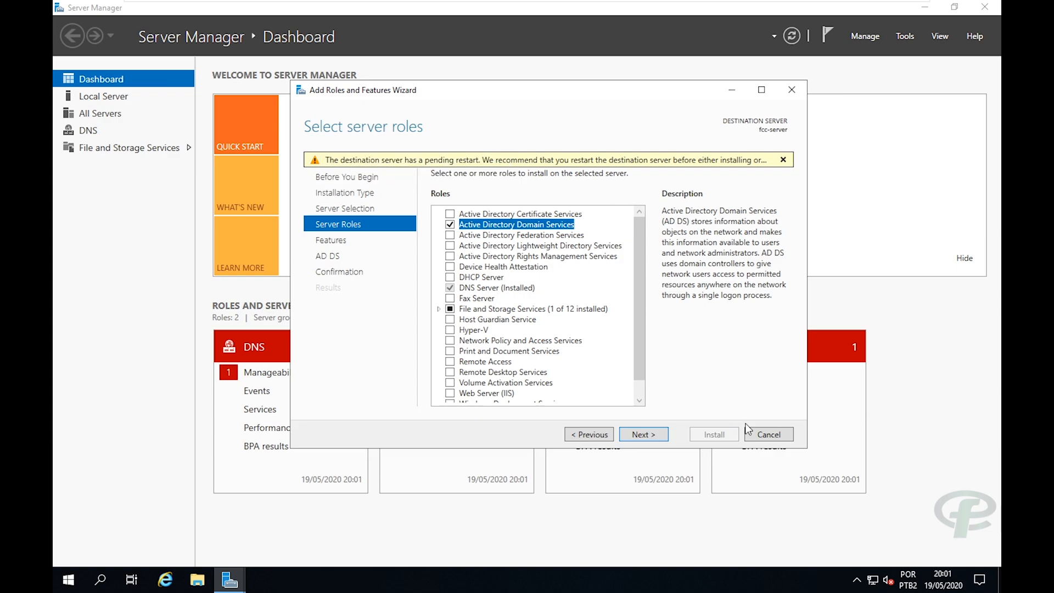
pyautogui.click(758, 434)
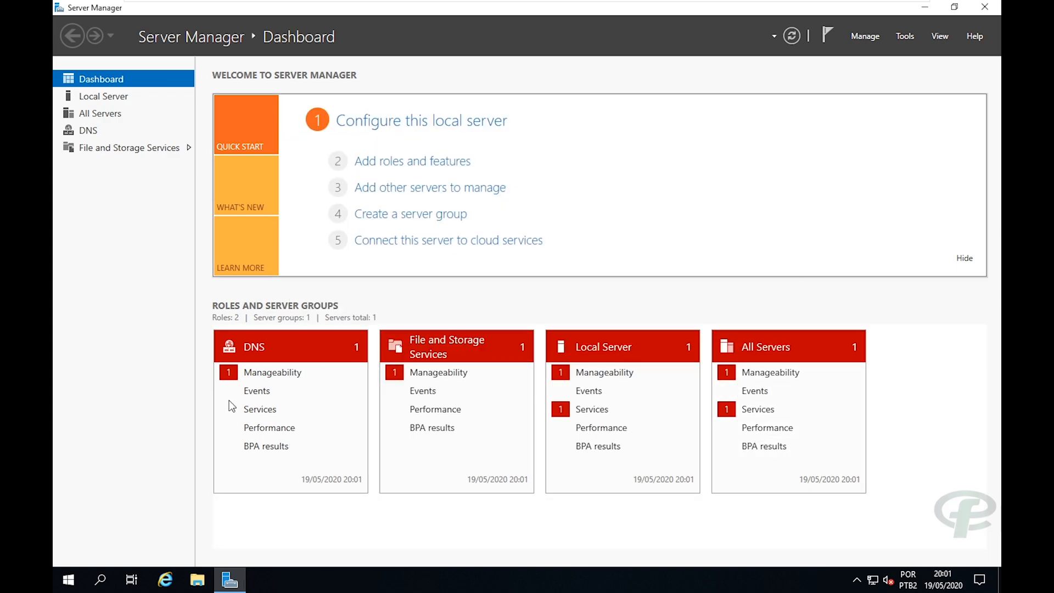
# Restart the server from Start > Power, keeping Other (Unplanned) as the reason.
pyautogui.click(69, 578)
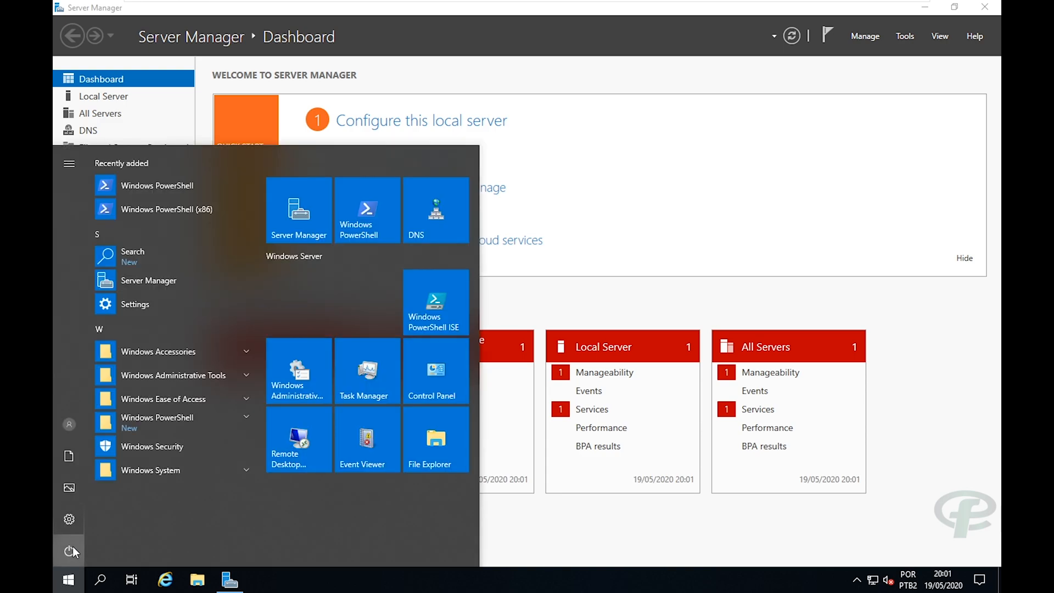
pyautogui.click(71, 546)
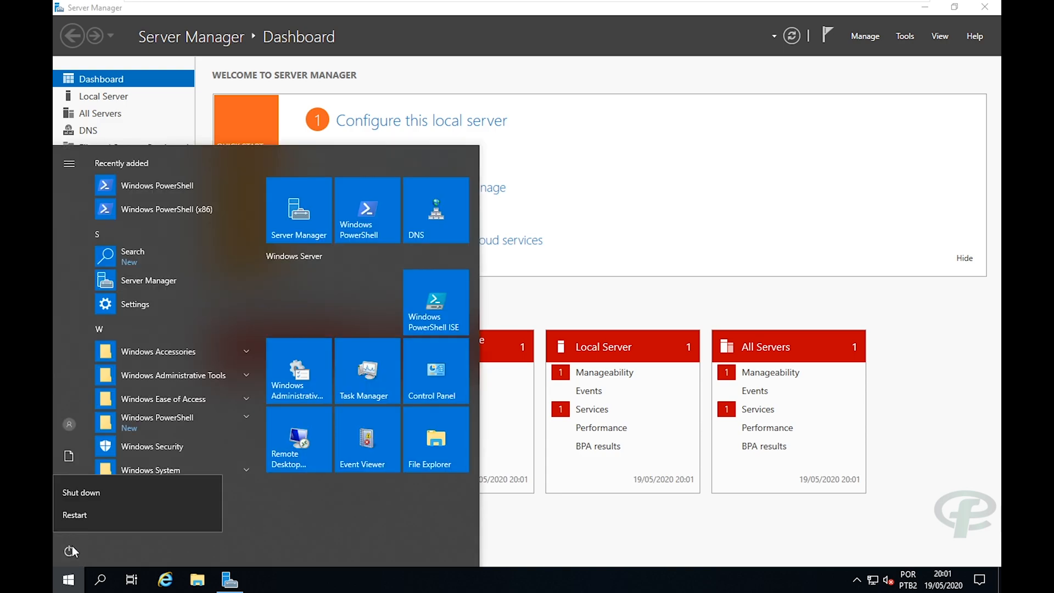
pyautogui.click(81, 514)
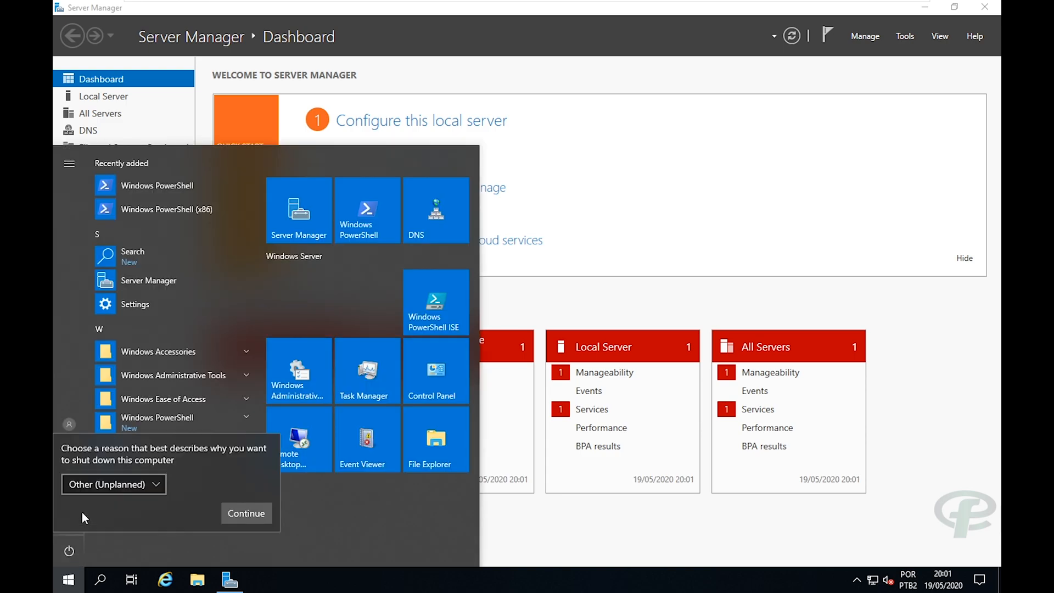
pyautogui.click(246, 513)
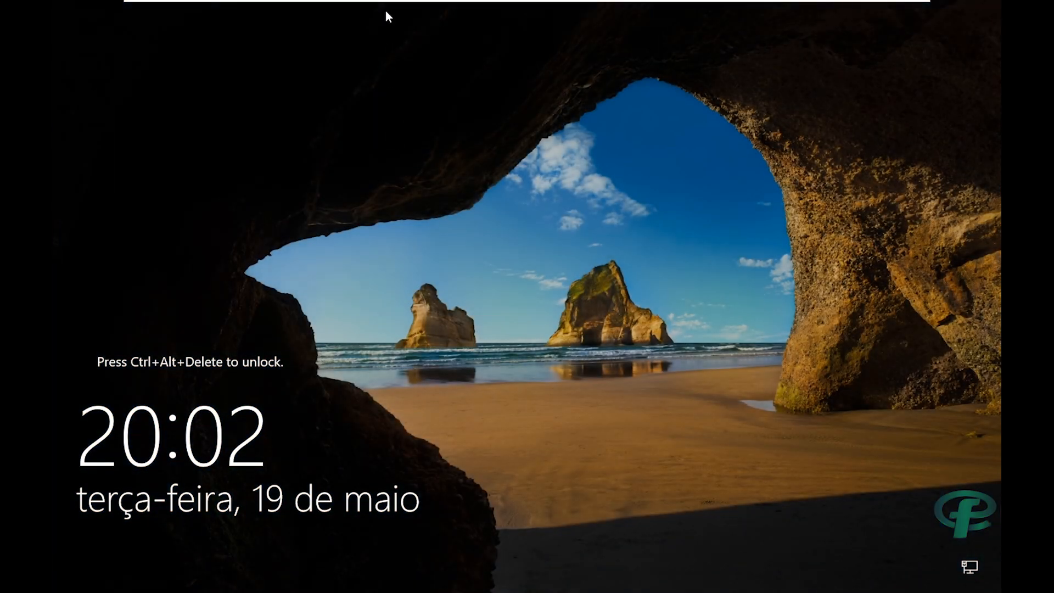
# Unlock the guest from the VM menu and sign in with the Administrator password.
pyautogui.moveTo(332, 4)
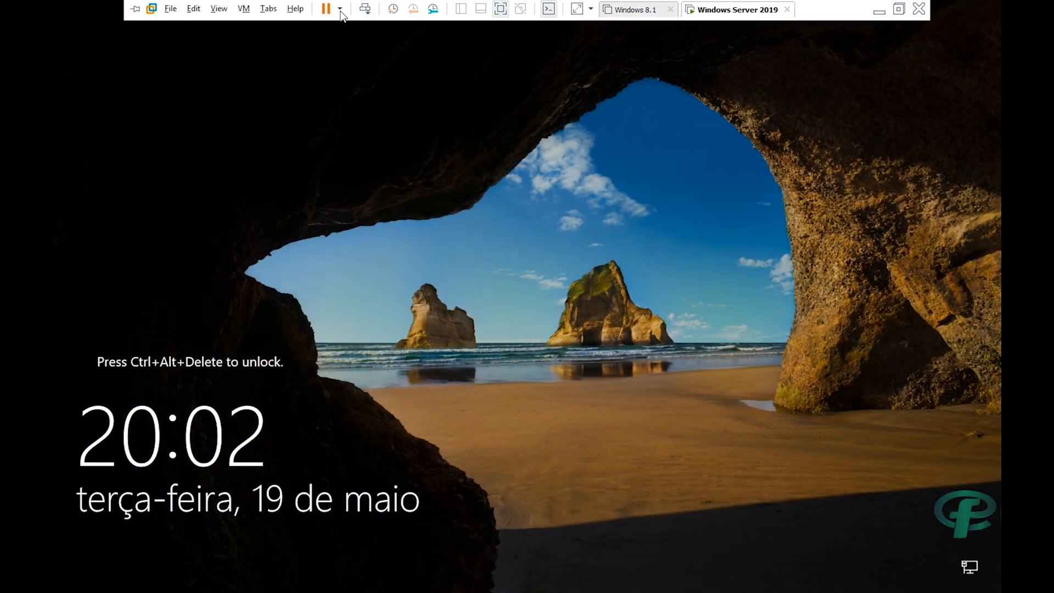
pyautogui.click(243, 12)
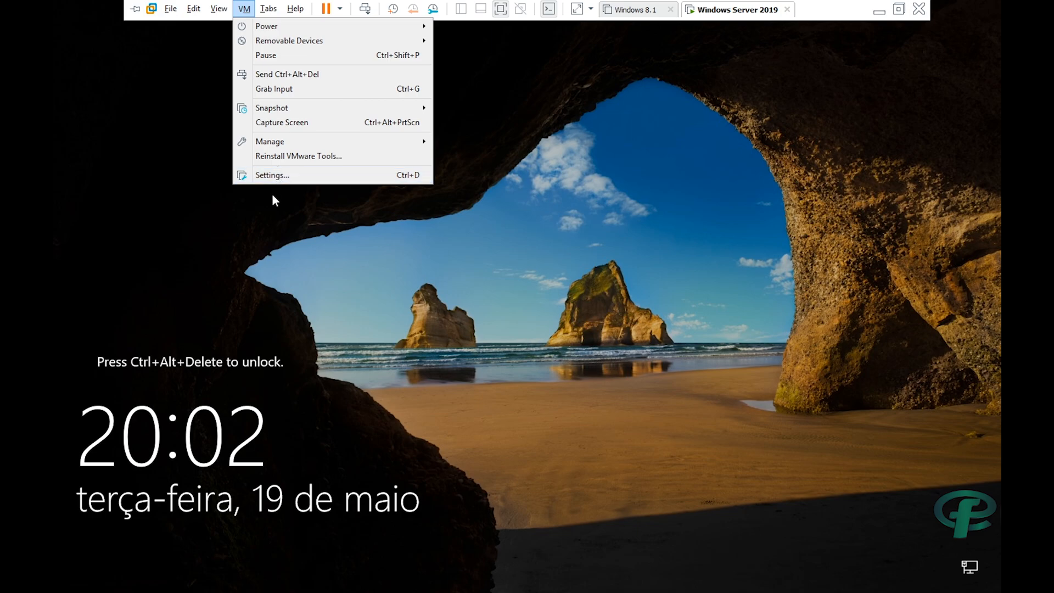
pyautogui.click(286, 74)
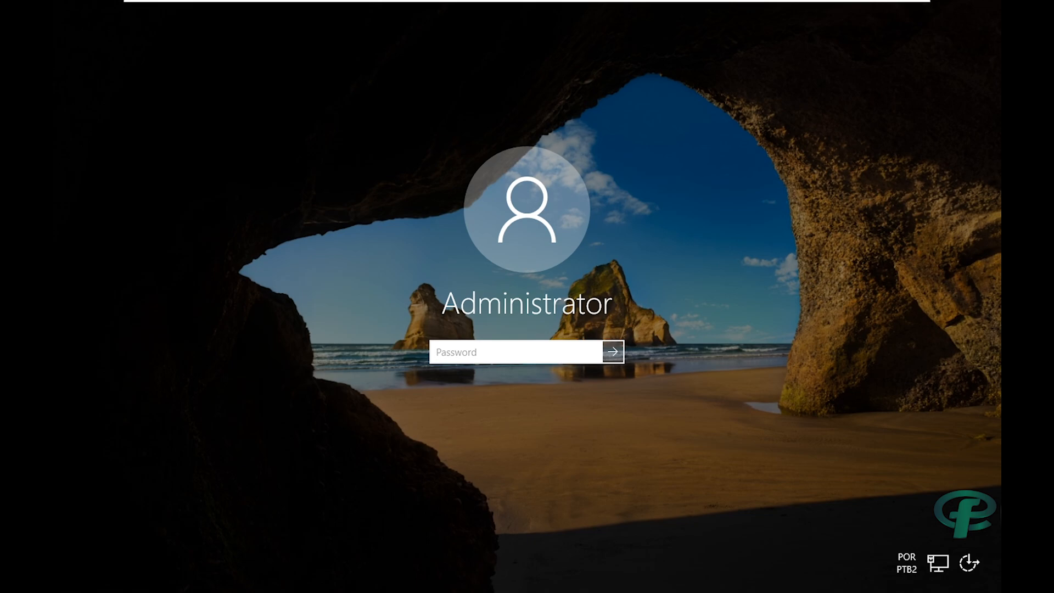
pyautogui.write('•••')
pyautogui.press('Return')
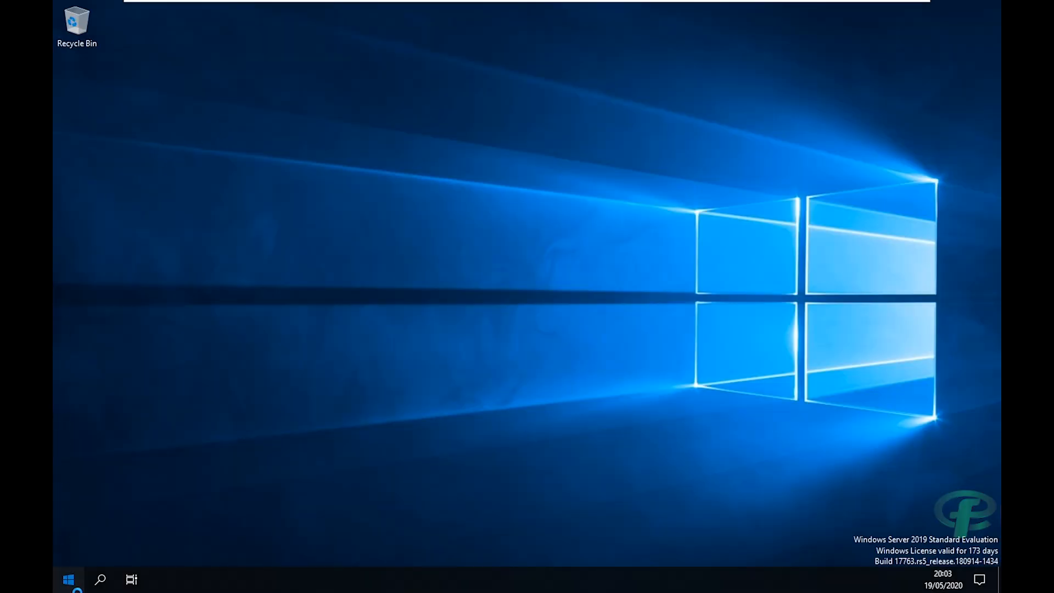
# Take the VM out of full screen and back in with Ctrl+Alt+Enter.
pyautogui.click(68, 580)
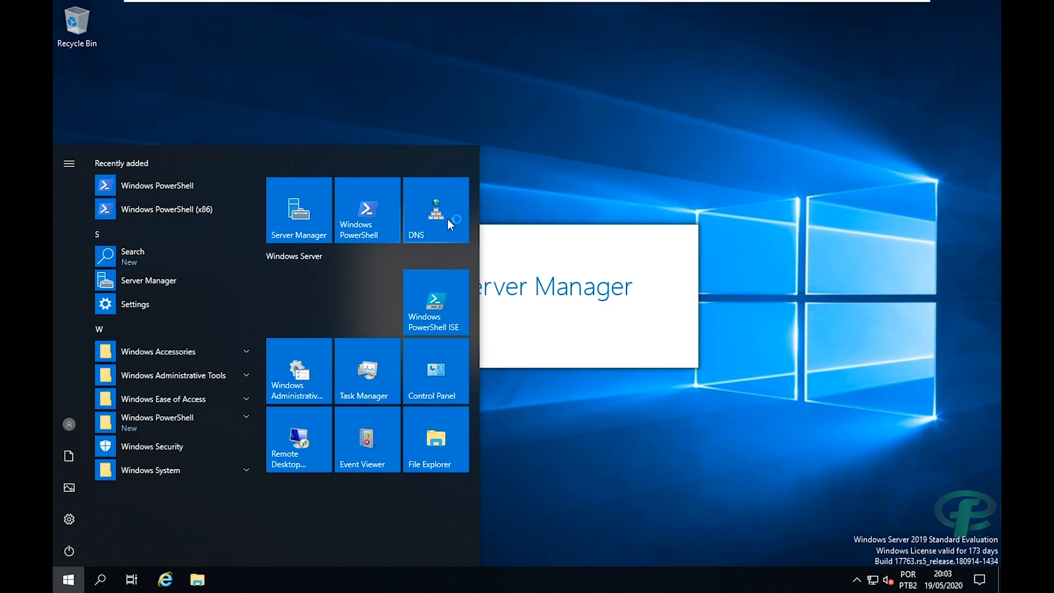
pyautogui.click(533, 163)
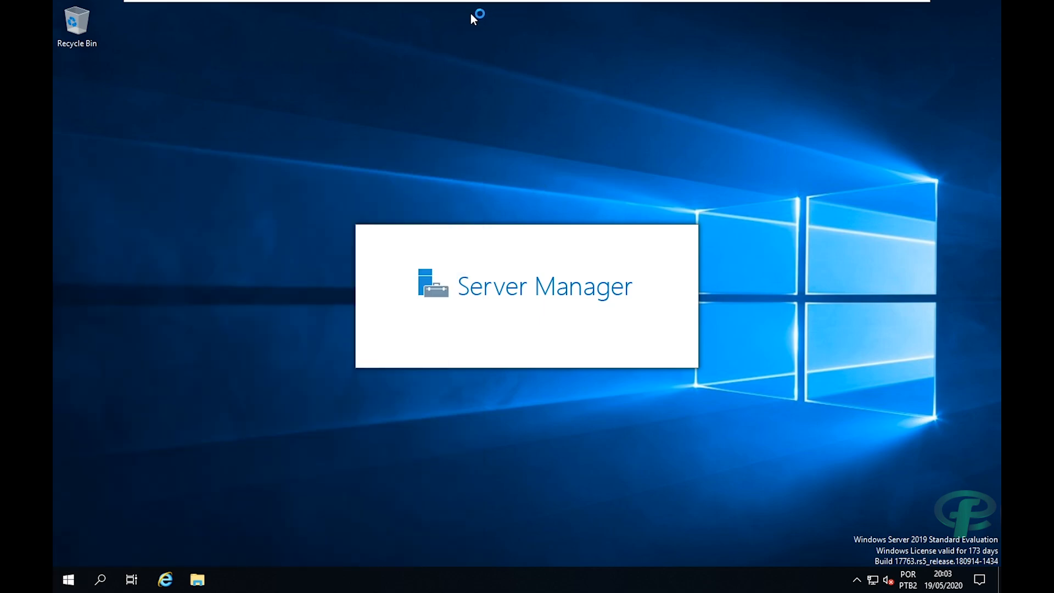
pyautogui.moveTo(601, 2)
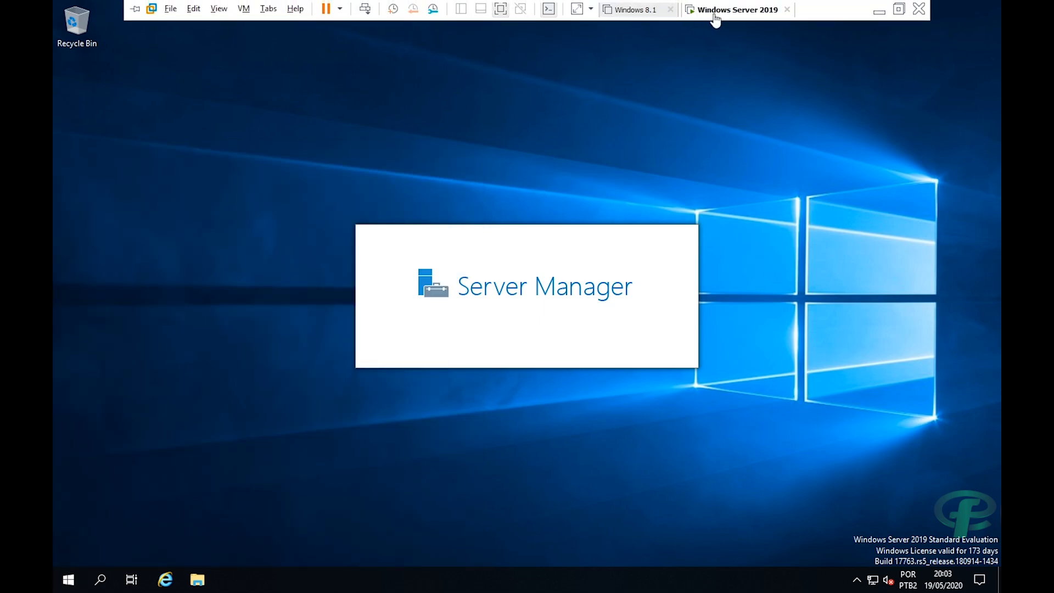
pyautogui.click(898, 10)
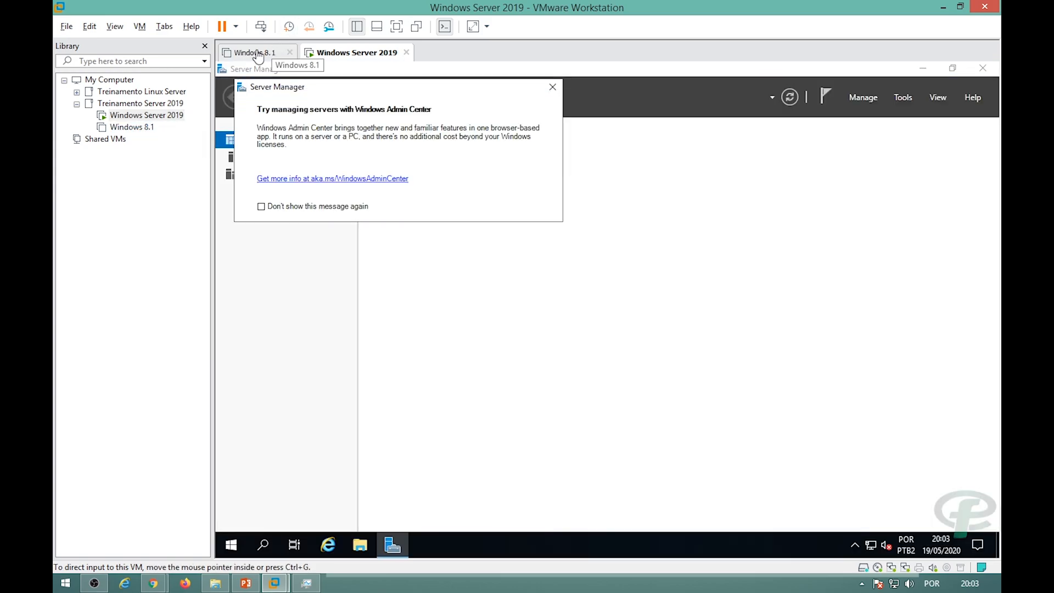
pyautogui.hotkey('ctrl', 'alt', 'Return')
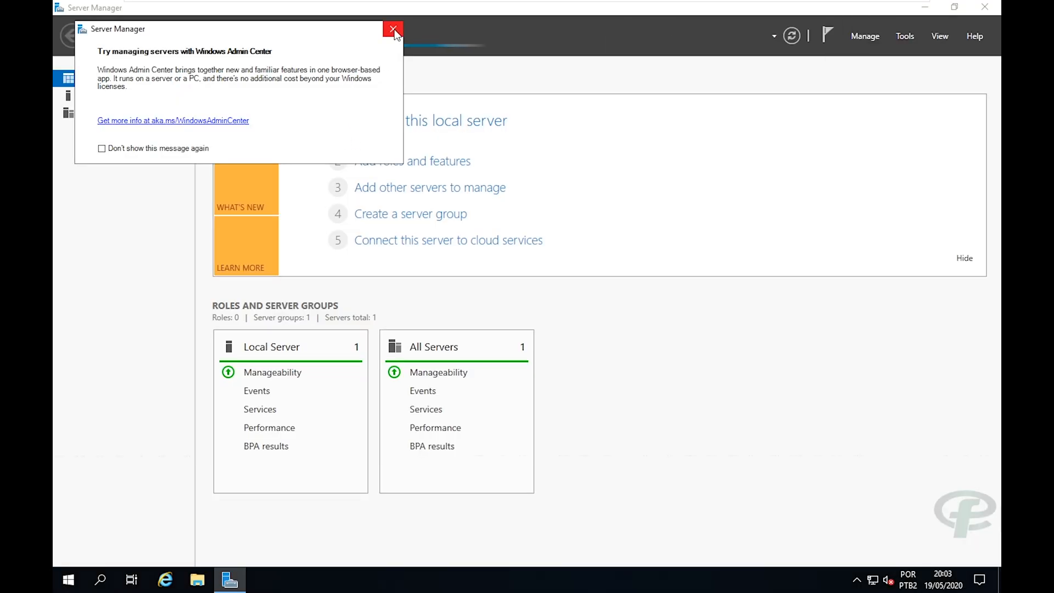
# Dismiss the Windows Admin Center notice and open the Add Roles and Features wizard.
pyautogui.click(393, 30)
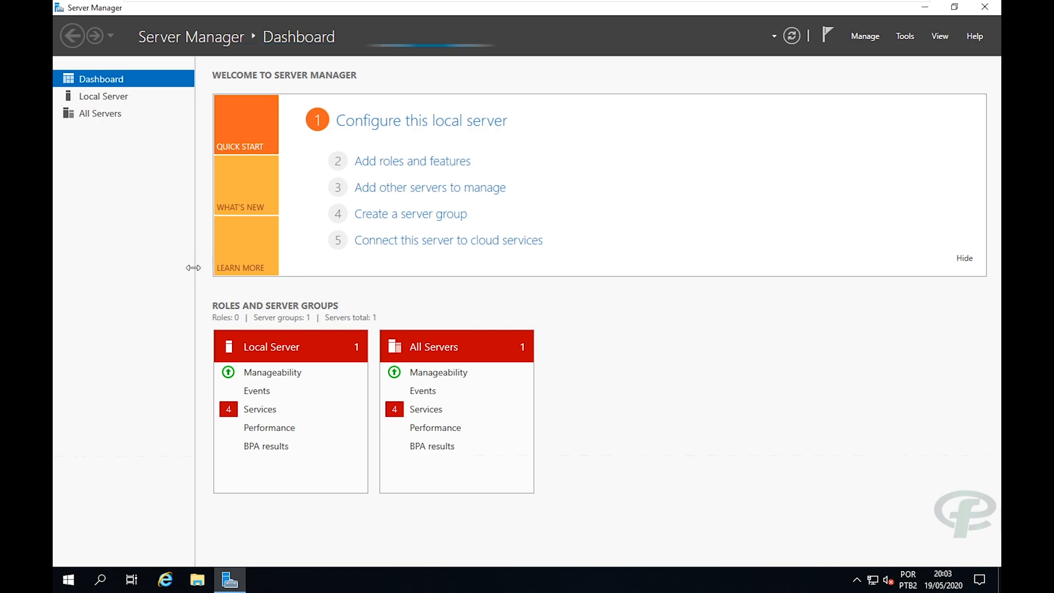
pyautogui.moveTo(193, 267); pyautogui.dragTo(199, 269)
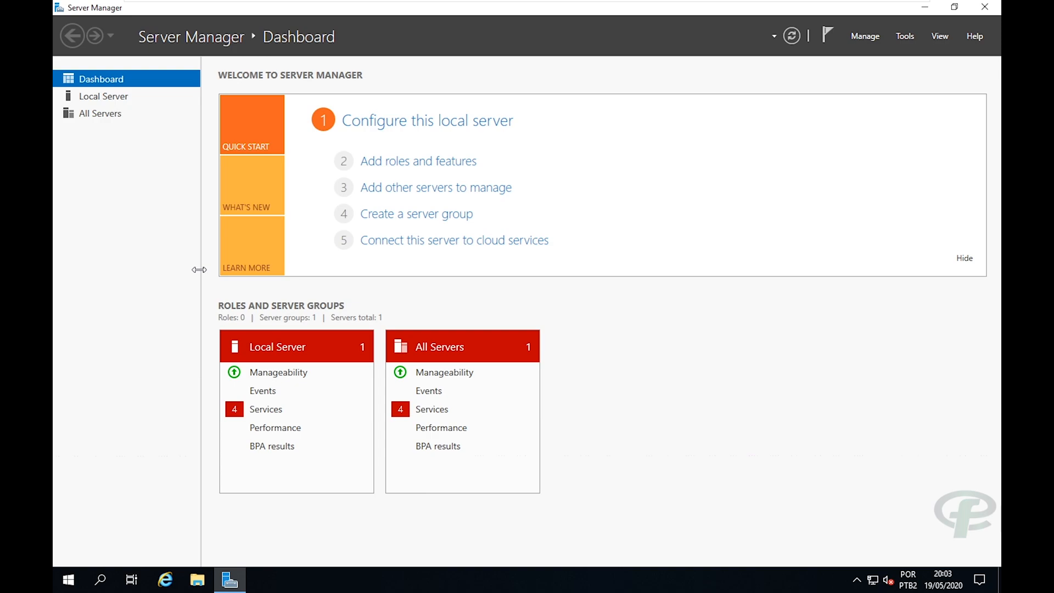
pyautogui.moveTo(200, 269); pyautogui.dragTo(195, 271)
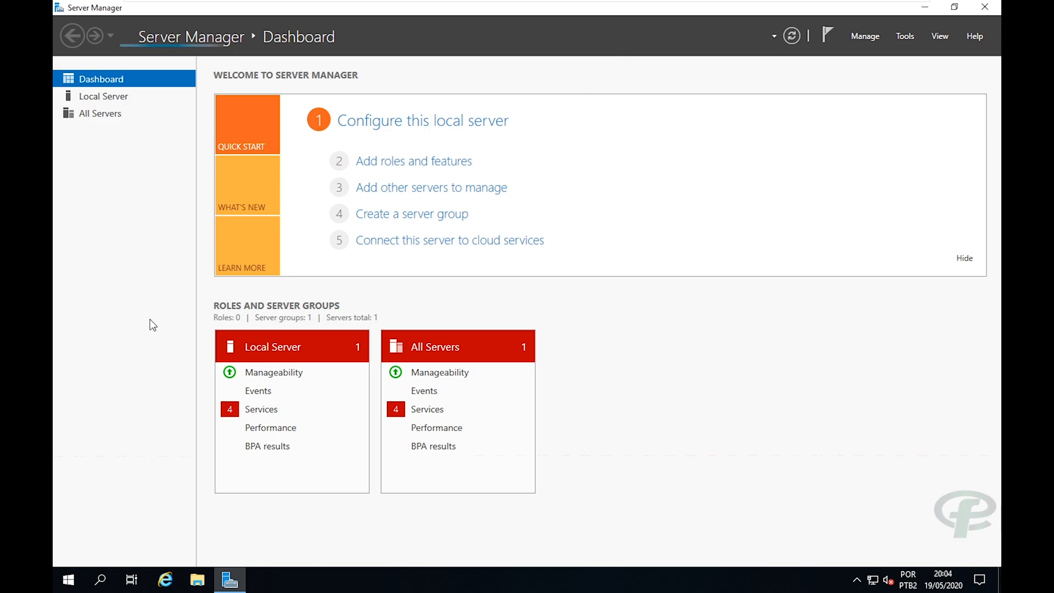
pyautogui.click(391, 167)
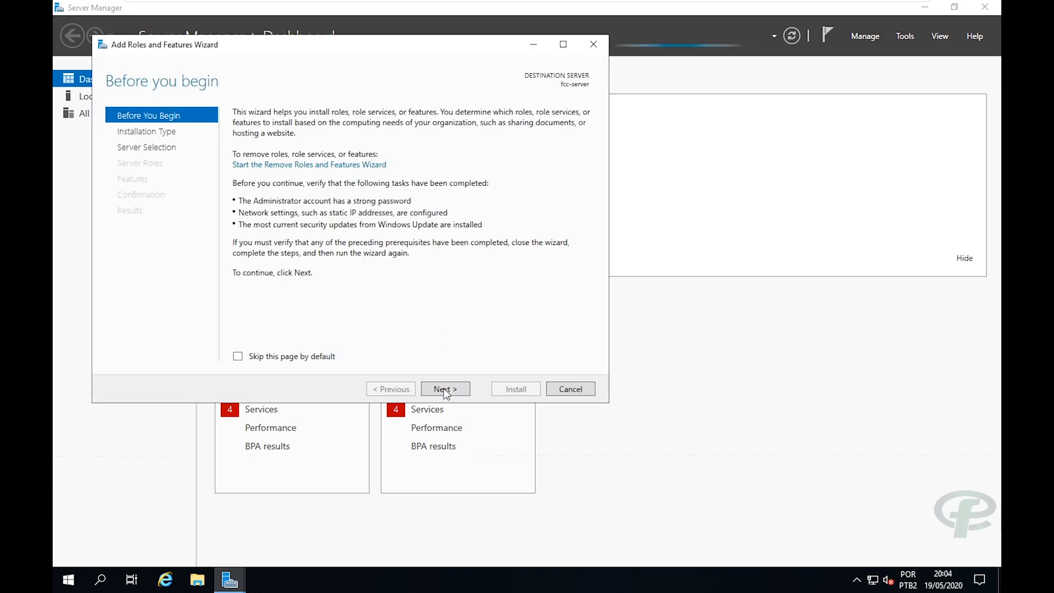
# Keep role-based installation on fcc-server and advance to role selection.
pyautogui.click(438, 390)
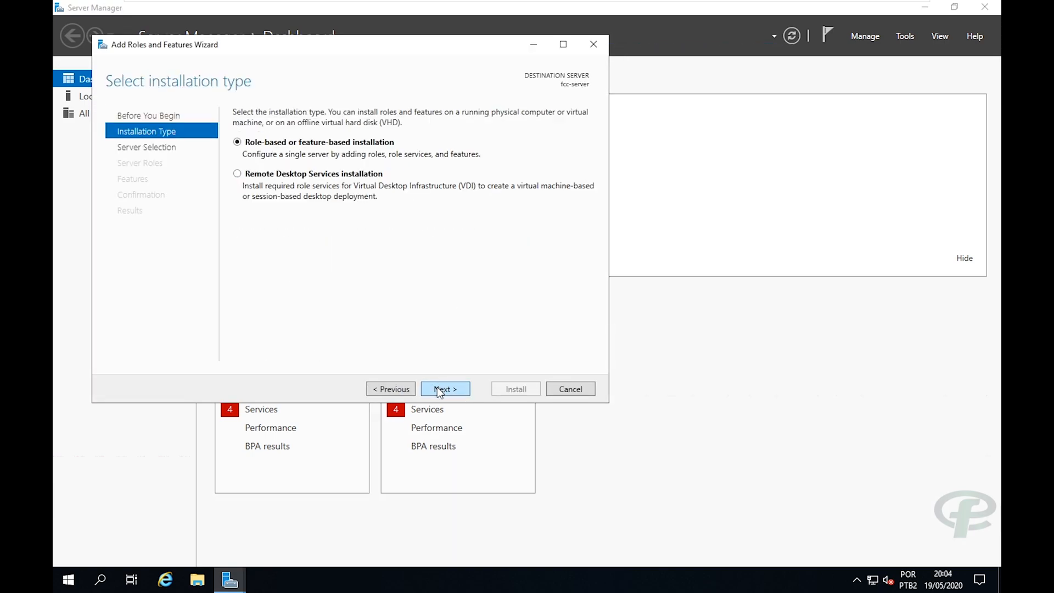
pyautogui.click(439, 389)
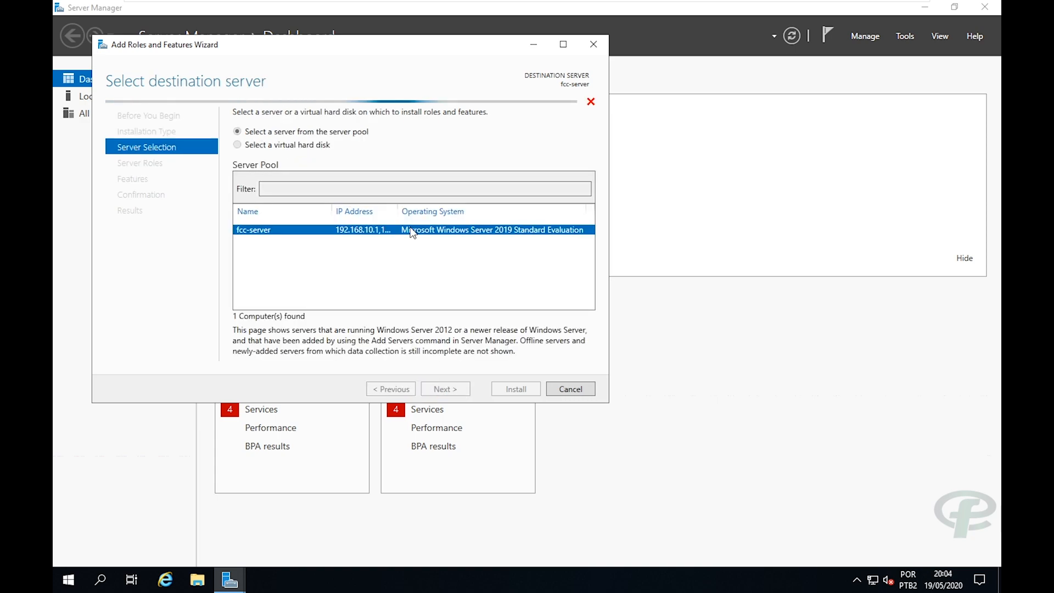
pyautogui.moveTo(390, 46); pyautogui.dragTo(437, 51)
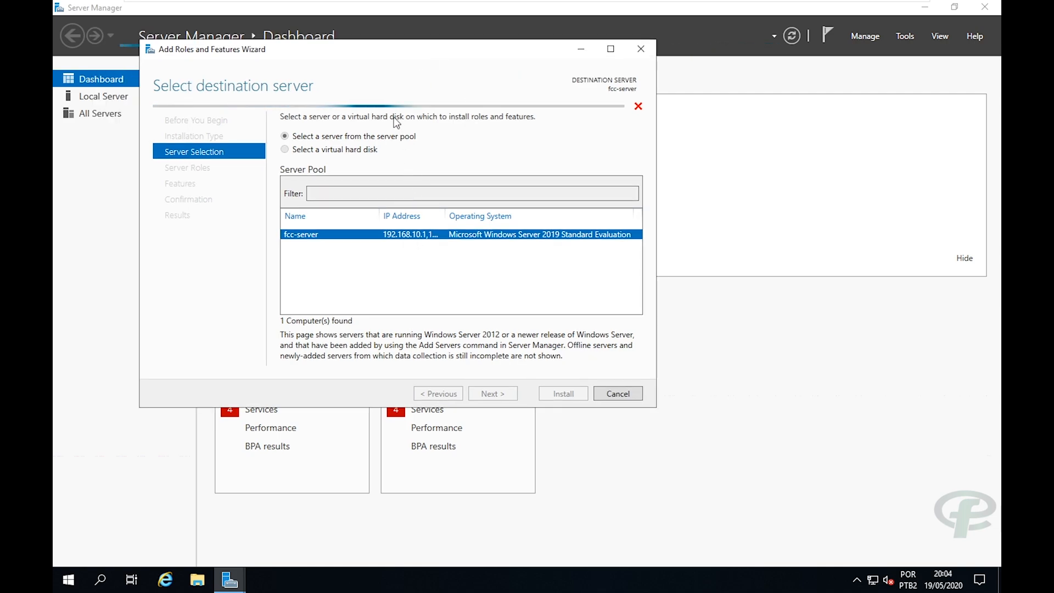
pyautogui.moveTo(404, 49); pyautogui.dragTo(447, 47)
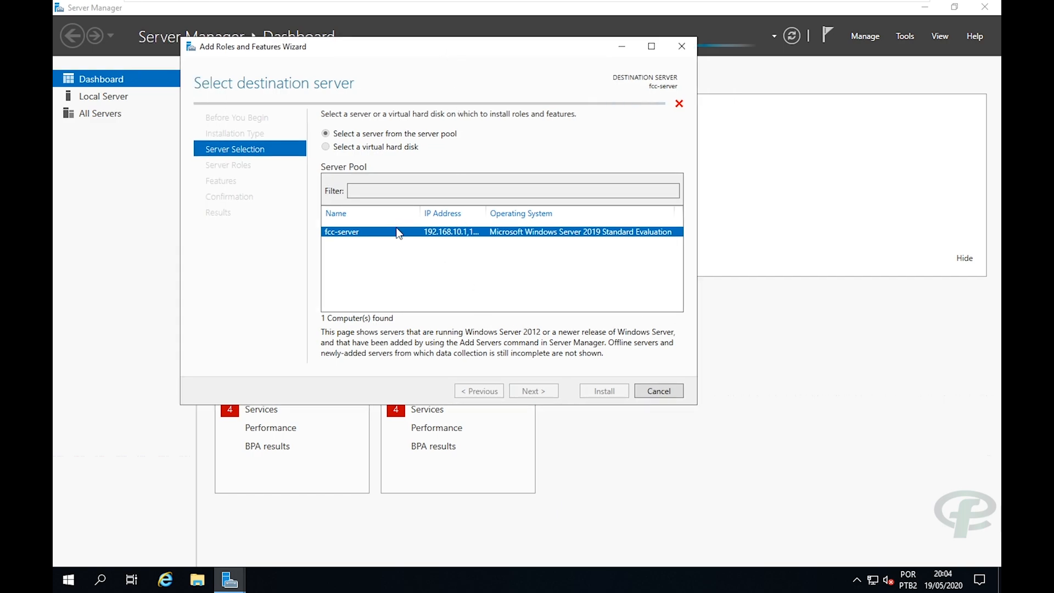
pyautogui.press('Return')
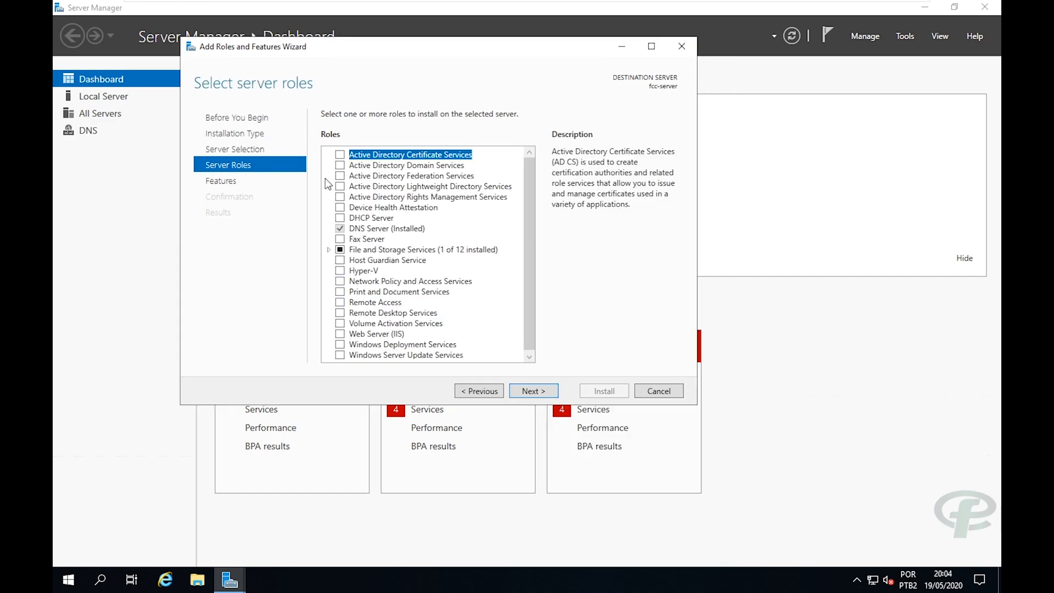
# Select Active Directory Domain Services with its required features and start the installation.
pyautogui.click(340, 166)
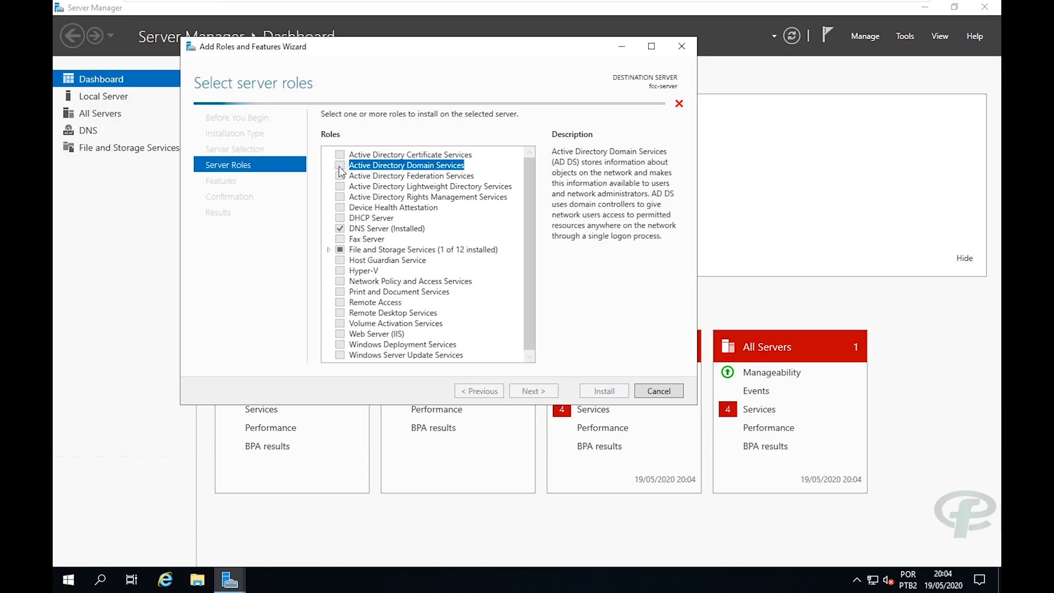
pyautogui.click(464, 336)
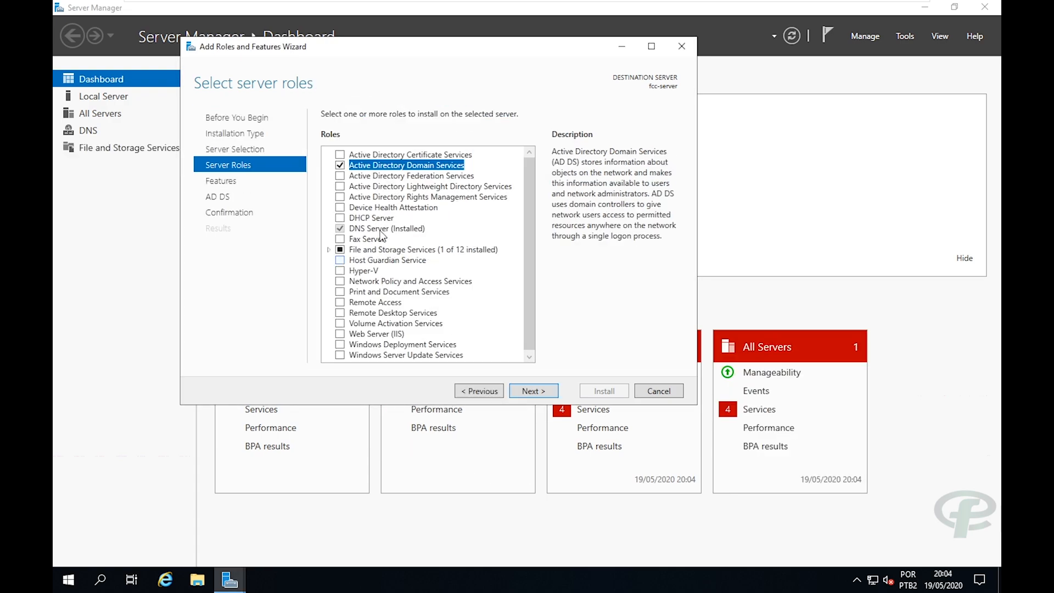
pyautogui.click(528, 390)
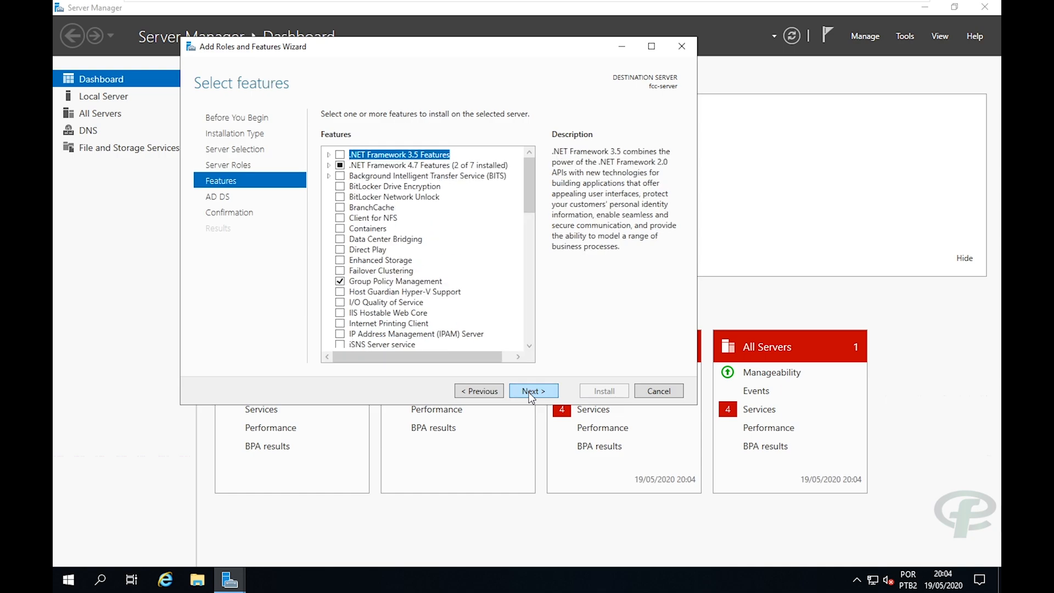
pyautogui.click(528, 390)
pyautogui.click(529, 390)
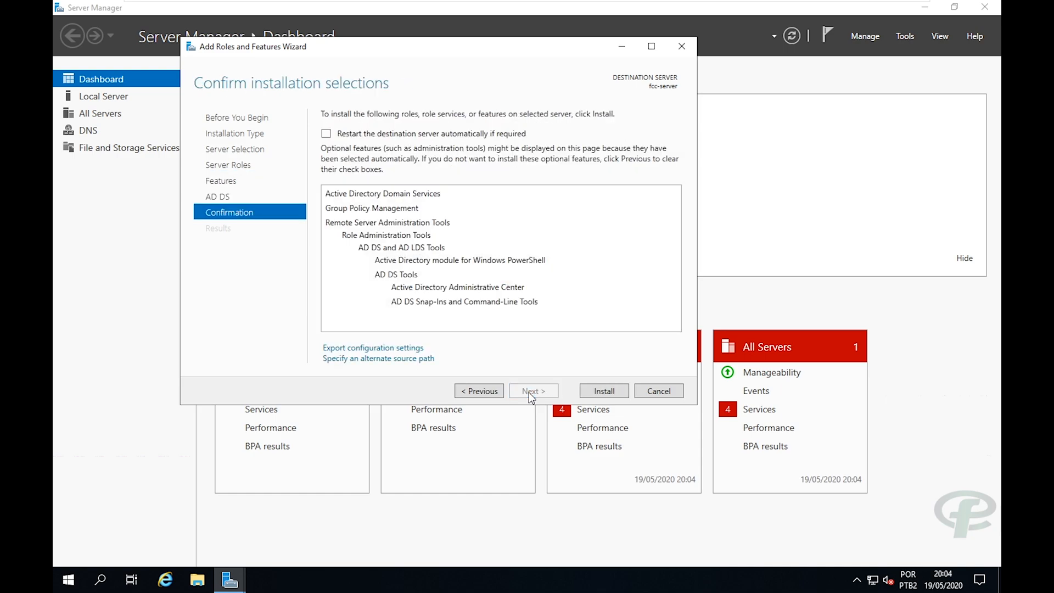
pyautogui.click(598, 391)
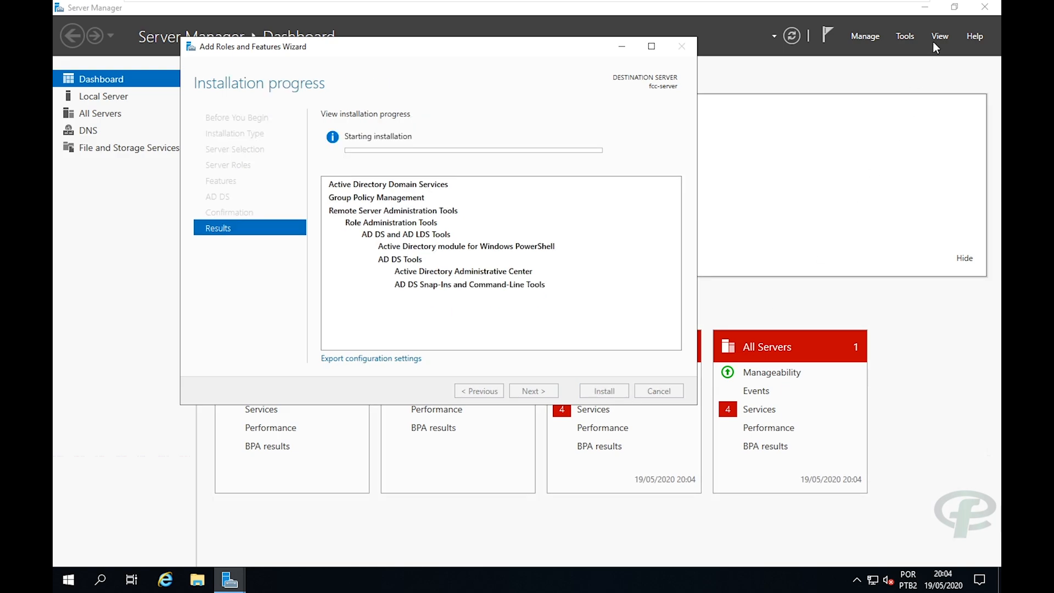
# Attempt to close Server Manager during installation and dismiss the 'cannot be closed' error.
pyautogui.click(978, 11)
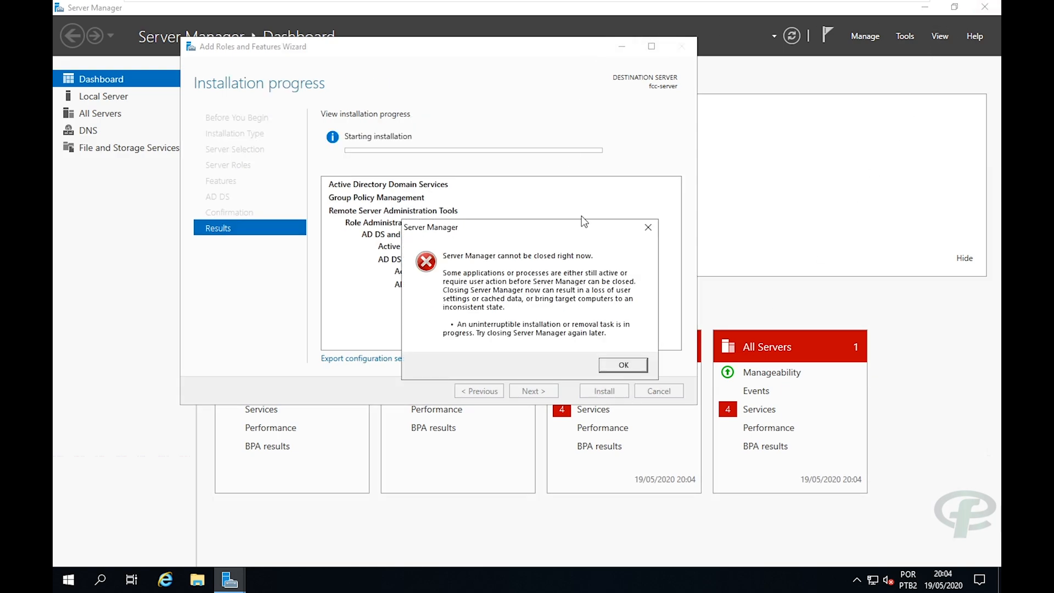
pyautogui.click(648, 228)
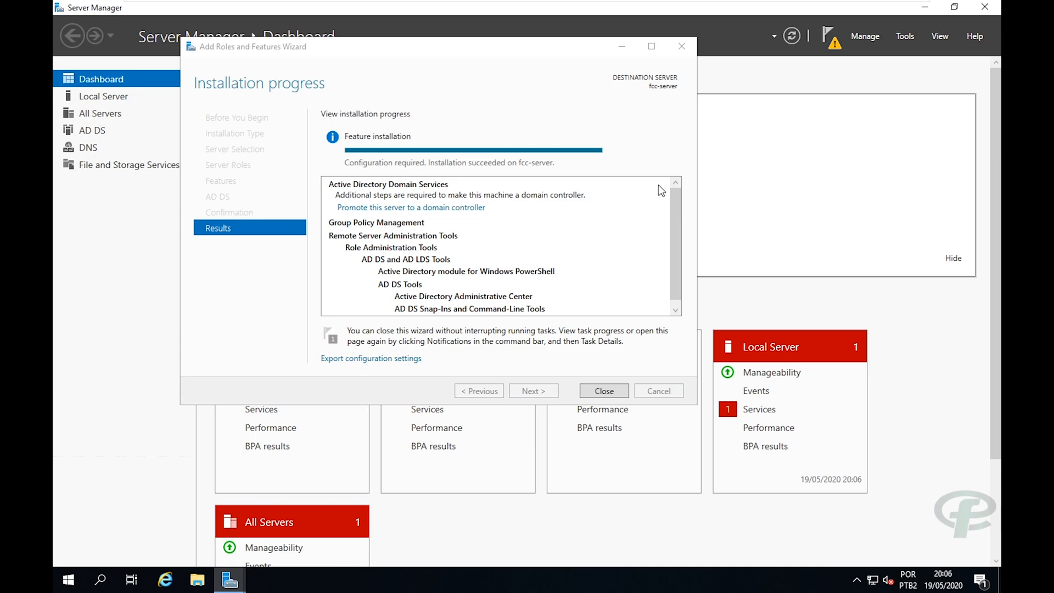
# Close the finished installation wizard and choose 'Promote this server to a domain controller' from notifications.
pyautogui.moveTo(533, 48); pyautogui.dragTo(567, 46)
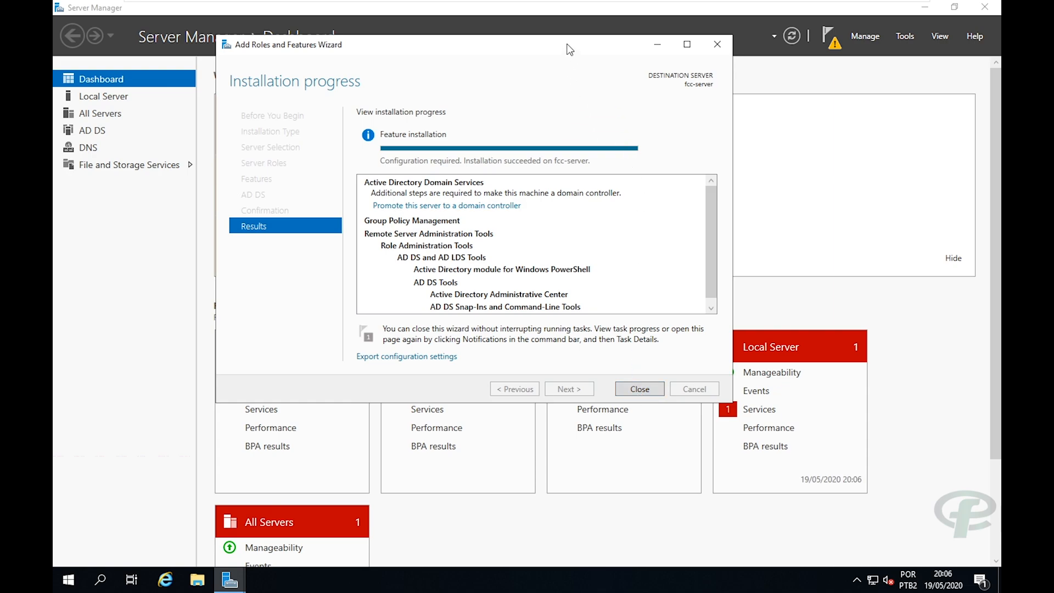
pyautogui.moveTo(567, 44); pyautogui.dragTo(589, 68)
pyautogui.moveTo(497, 71); pyautogui.dragTo(534, 76)
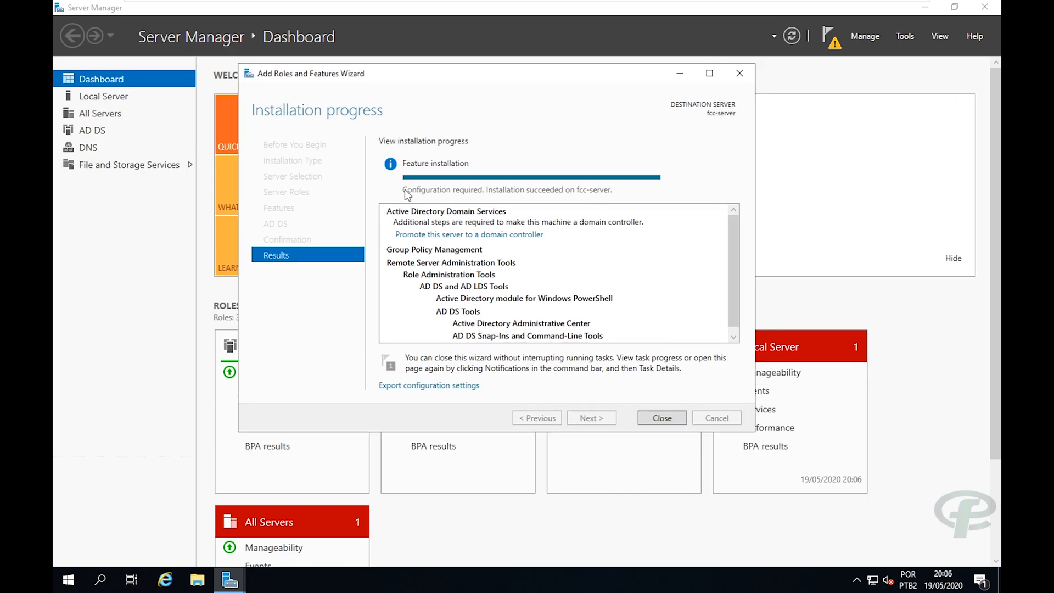
pyautogui.click(639, 417)
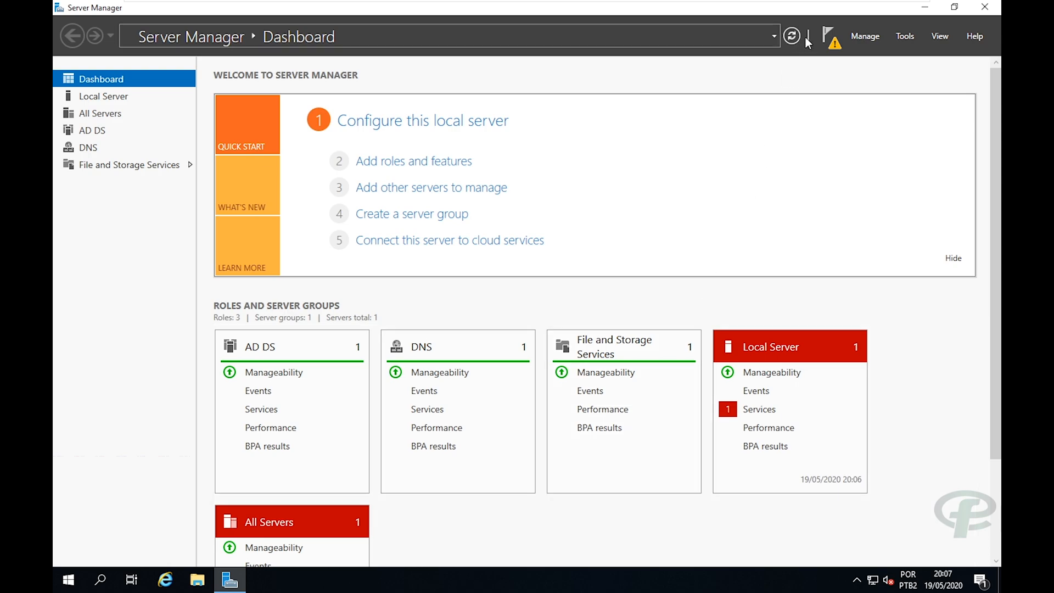
pyautogui.click(834, 41)
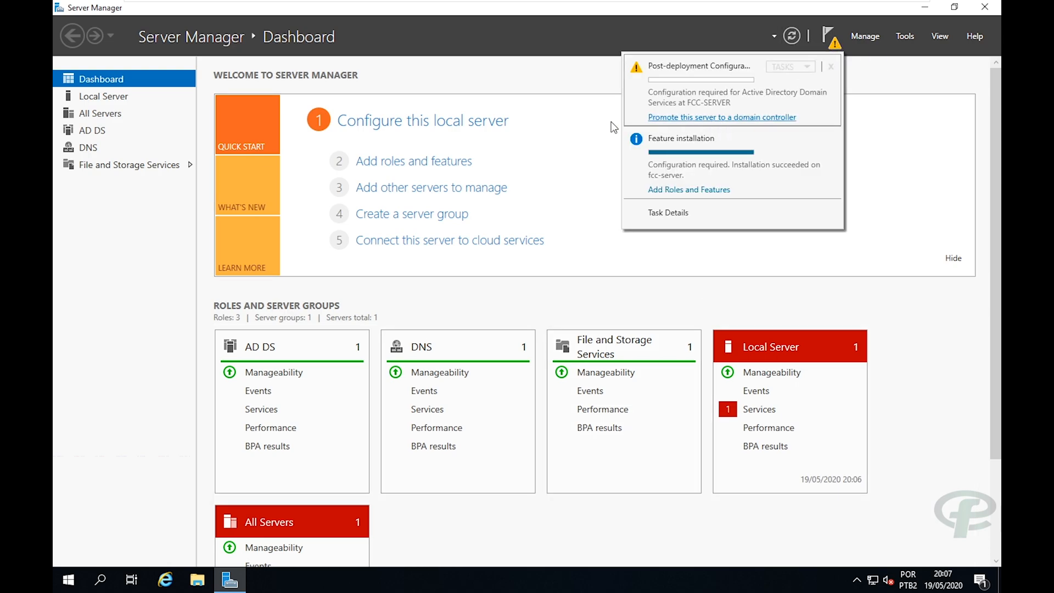
pyautogui.click(723, 118)
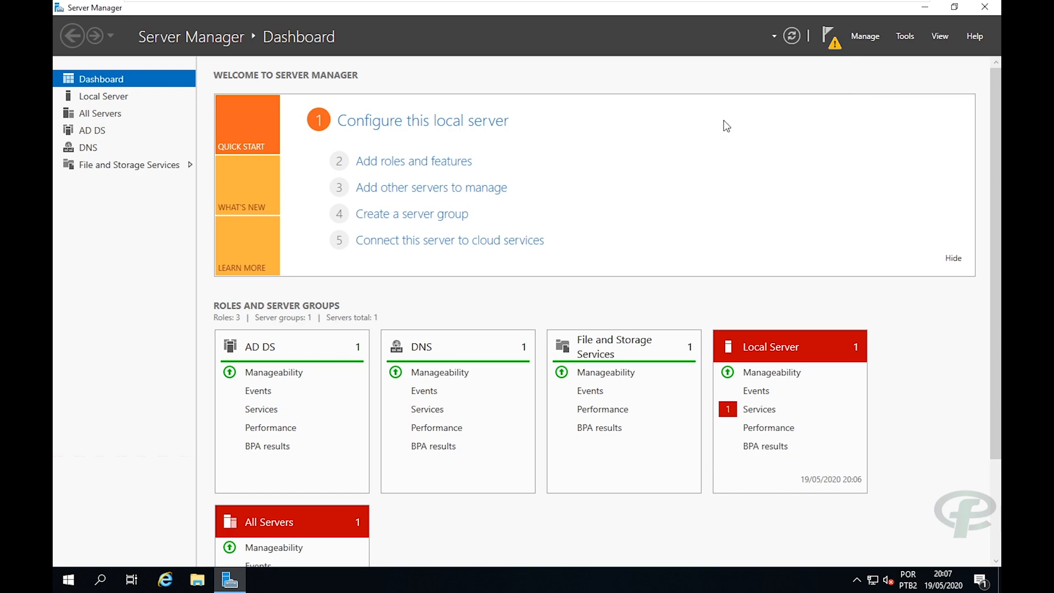
# Add a new forest with root domain name fcc.com.br and advance to Domain Controller Options.
pyautogui.moveTo(364, 103); pyautogui.dragTo(437, 87)
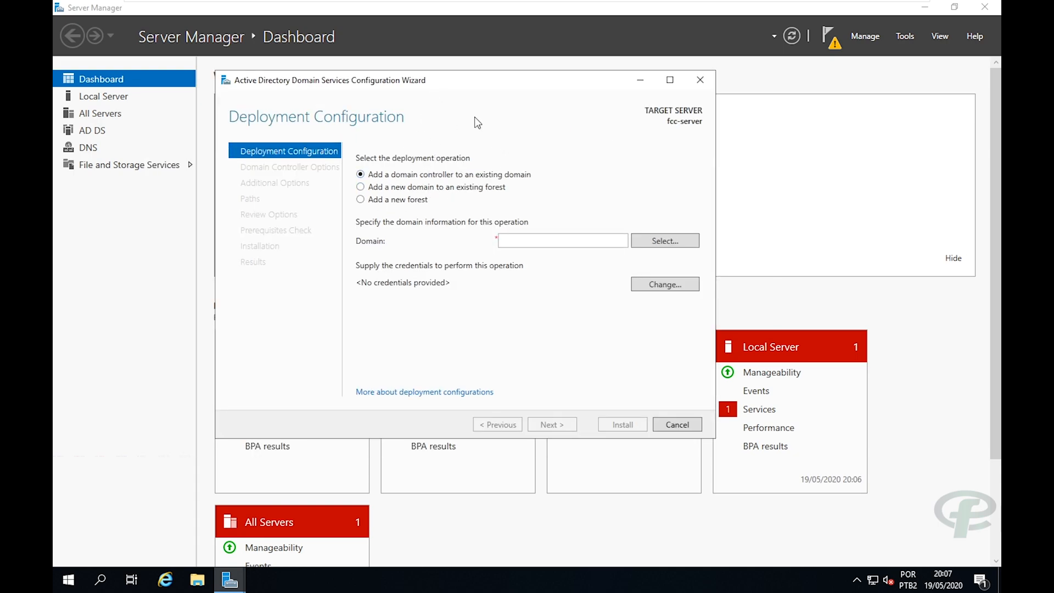
pyautogui.click(361, 201)
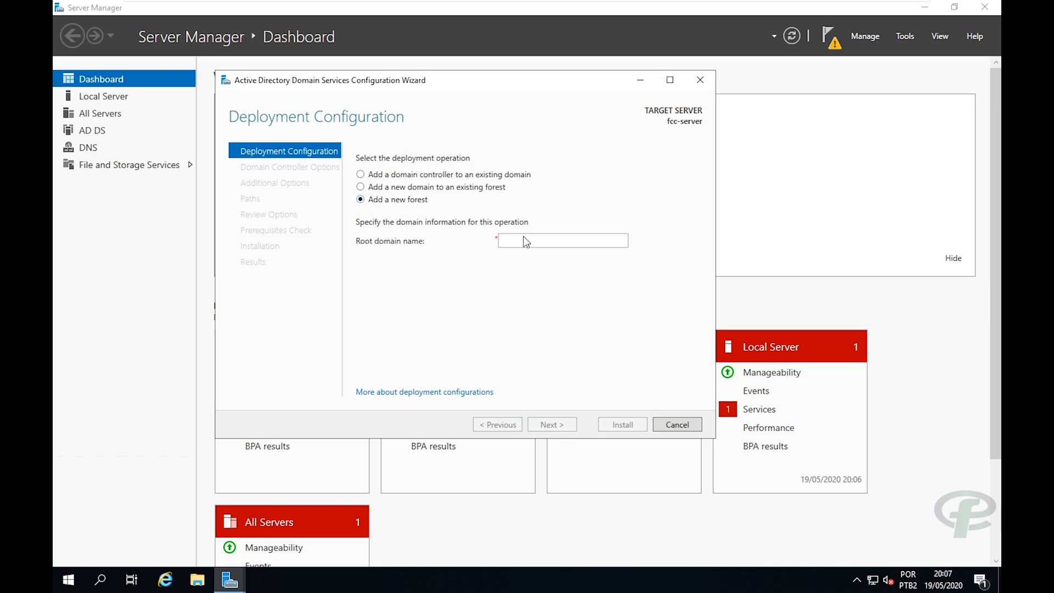
pyautogui.click(562, 240)
pyautogui.write('fcc.com.br')
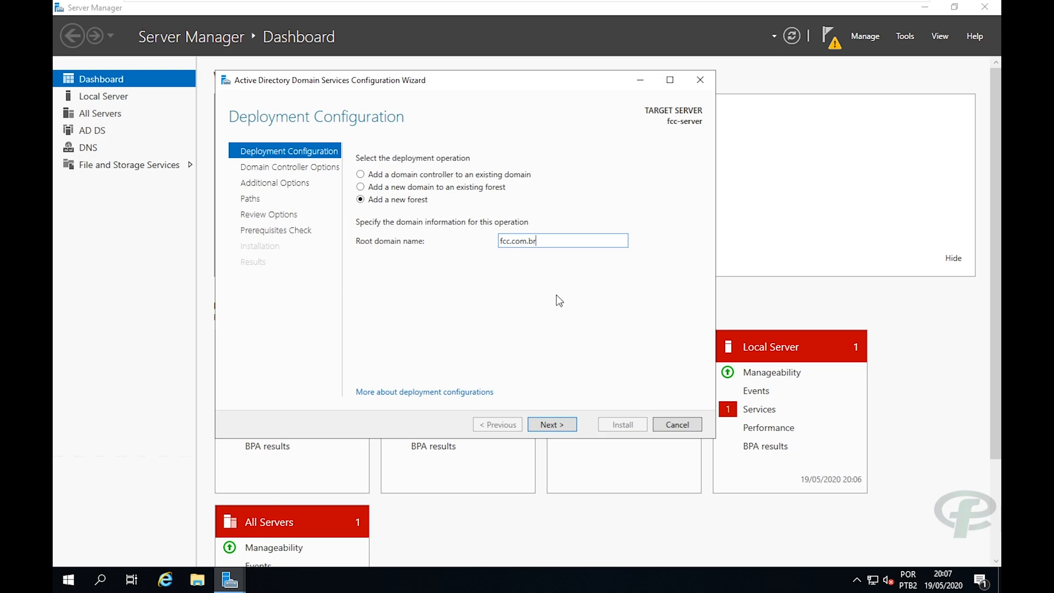
pyautogui.click(543, 422)
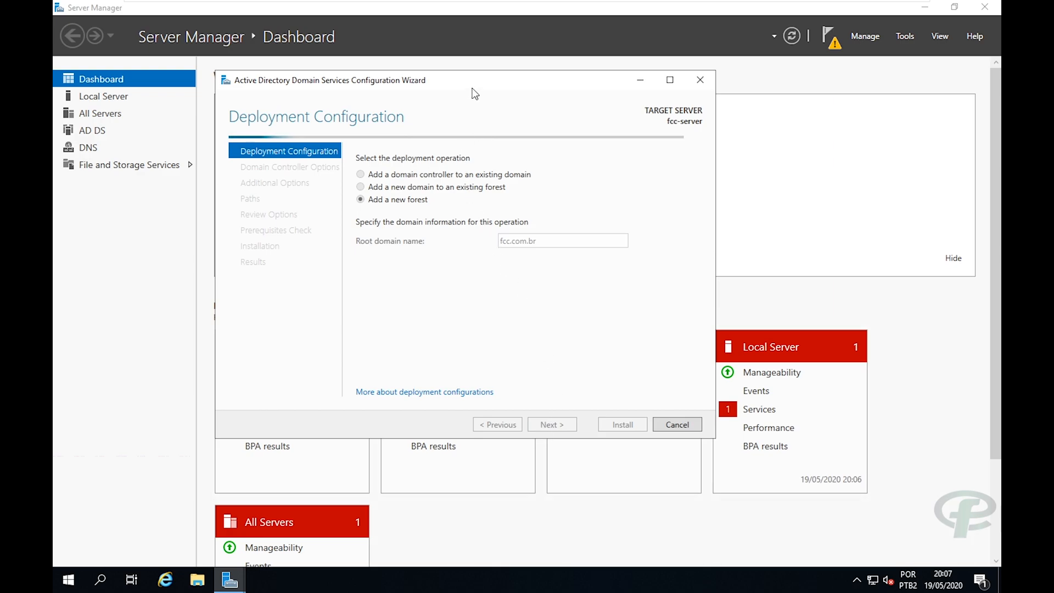
pyautogui.moveTo(472, 89); pyautogui.dragTo(497, 84)
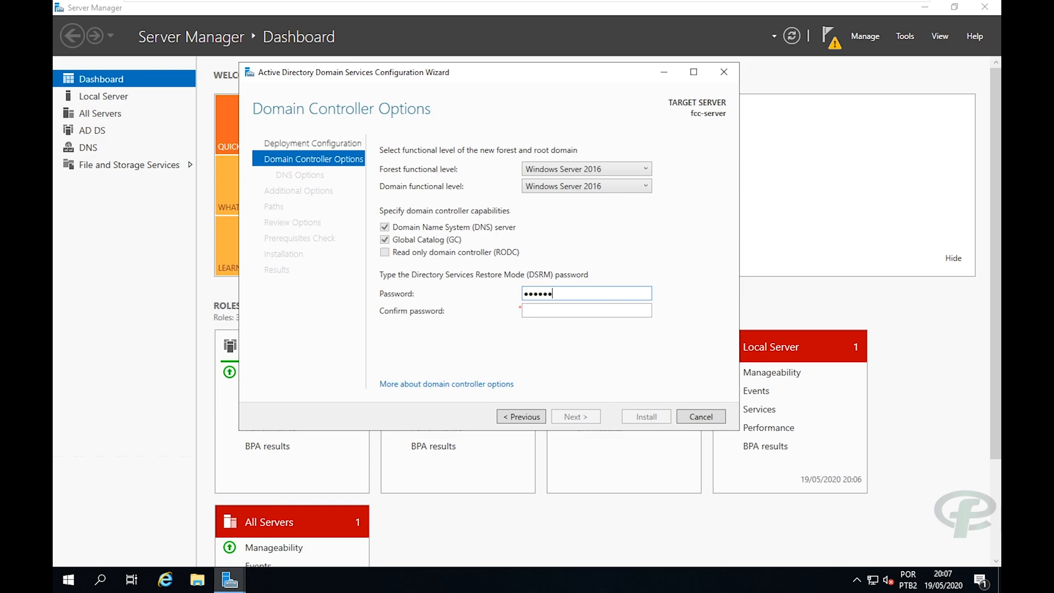
# Confirm the restore-mode password and disable DNS delegation, advancing to Additional Options with NetBIOS name FCC.
pyautogui.press('Tab')
pyautogui.write('•••••••••')
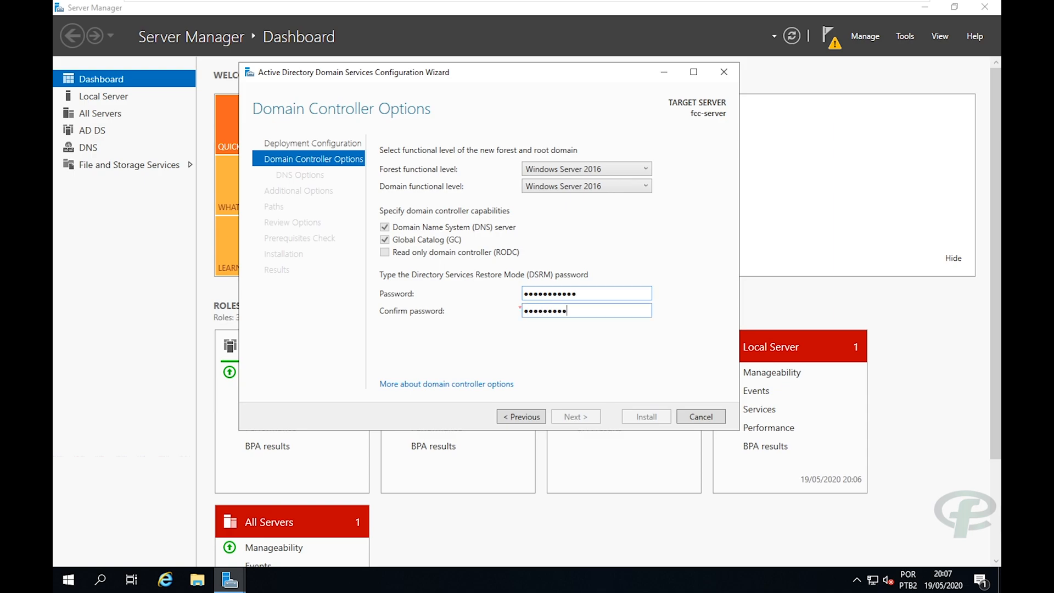
pyautogui.write('••')
pyautogui.click(579, 416)
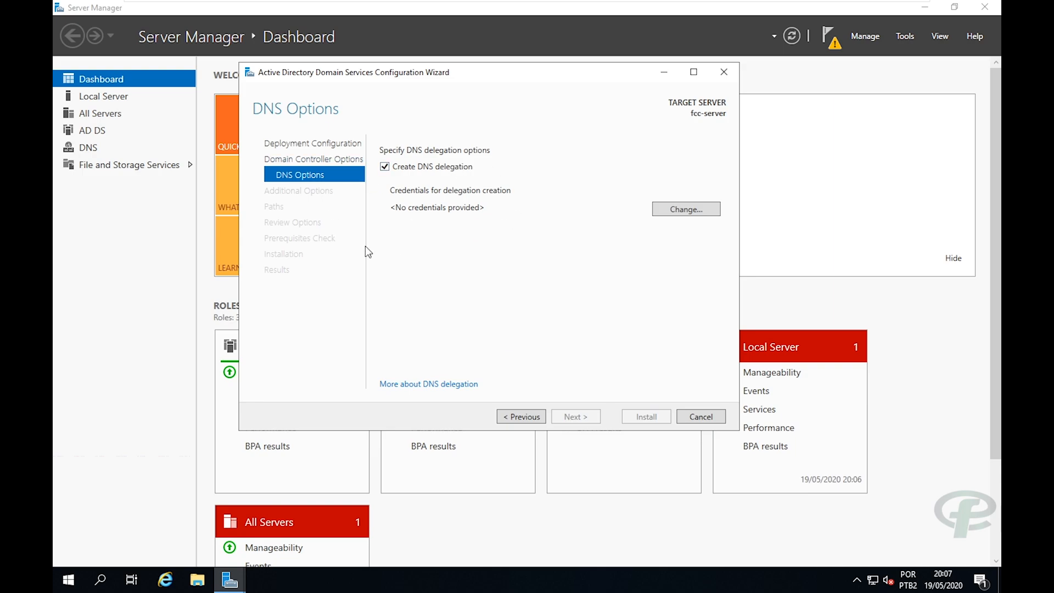
pyautogui.click(386, 170)
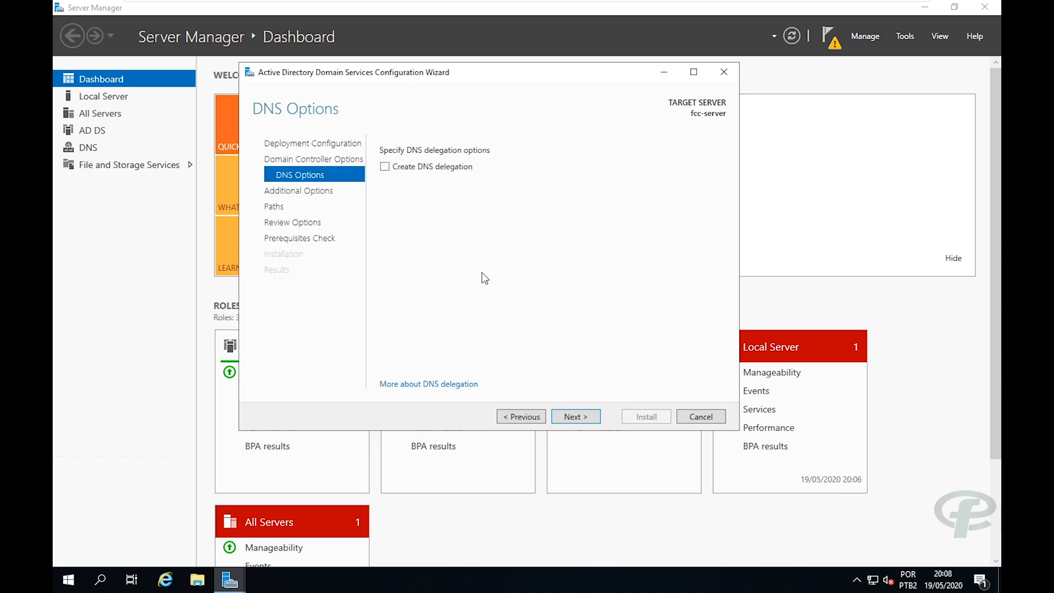
pyautogui.click(559, 418)
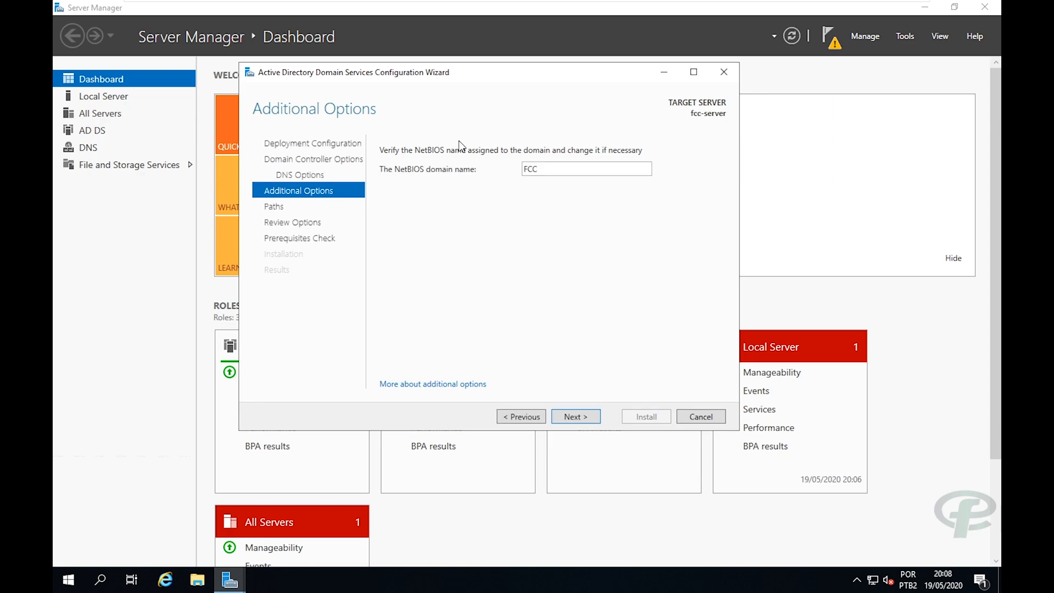
# Keep NetBIOS name FCC and the default NTDS and SYSVOL paths, advancing to Review Options.
pyautogui.click(575, 416)
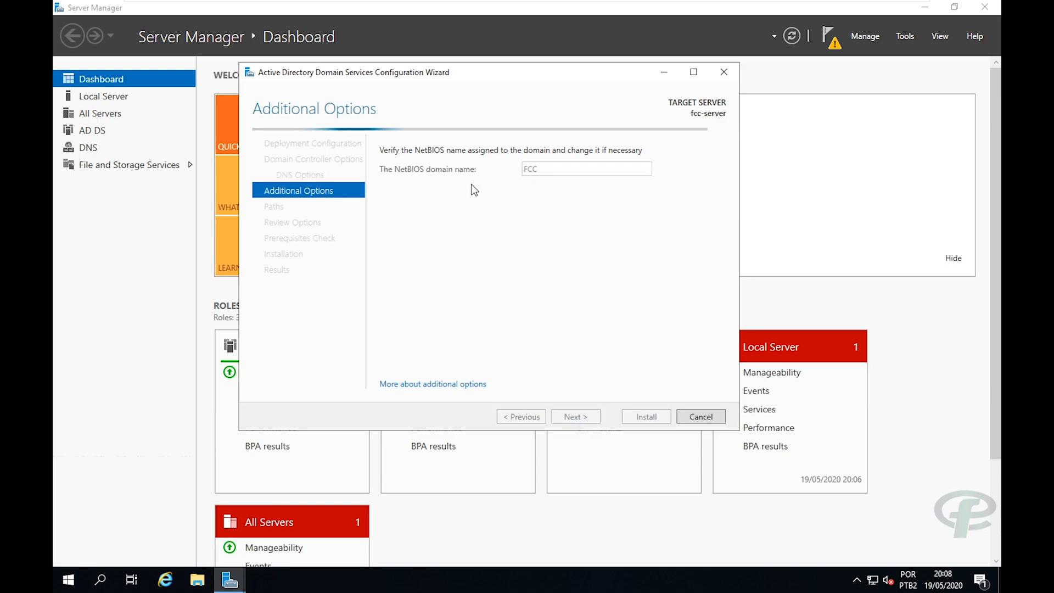
pyautogui.moveTo(483, 76); pyautogui.dragTo(513, 88)
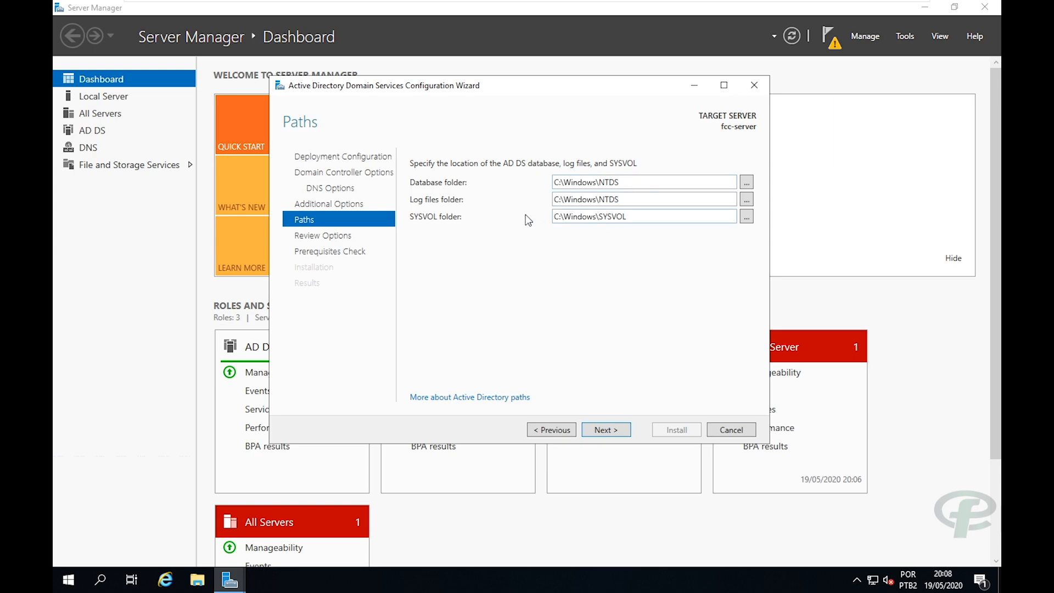
pyautogui.moveTo(627, 217); pyautogui.dragTo(552, 217)
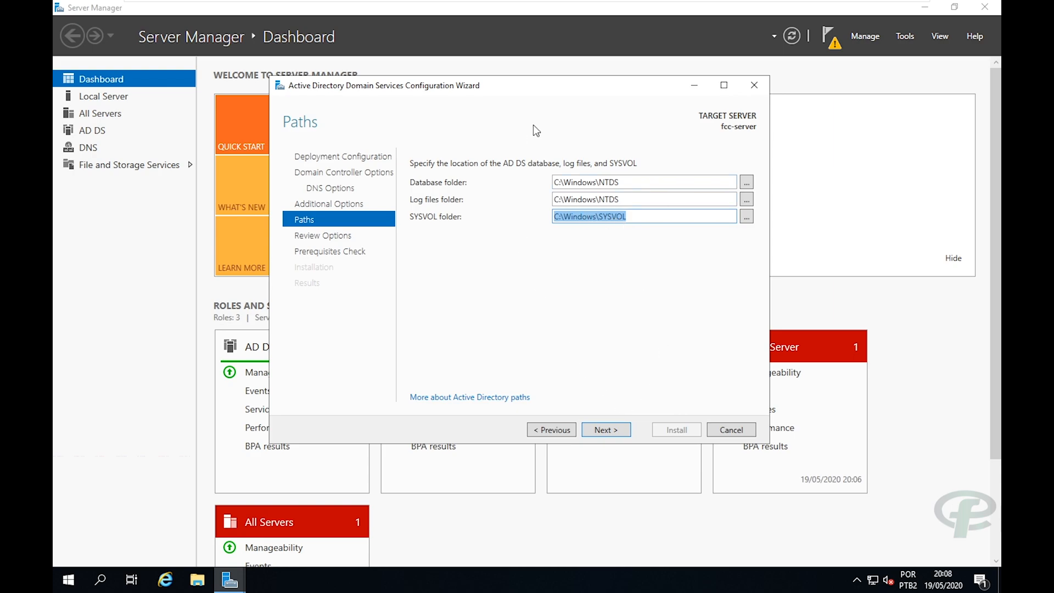
pyautogui.moveTo(537, 85); pyautogui.dragTo(572, 71)
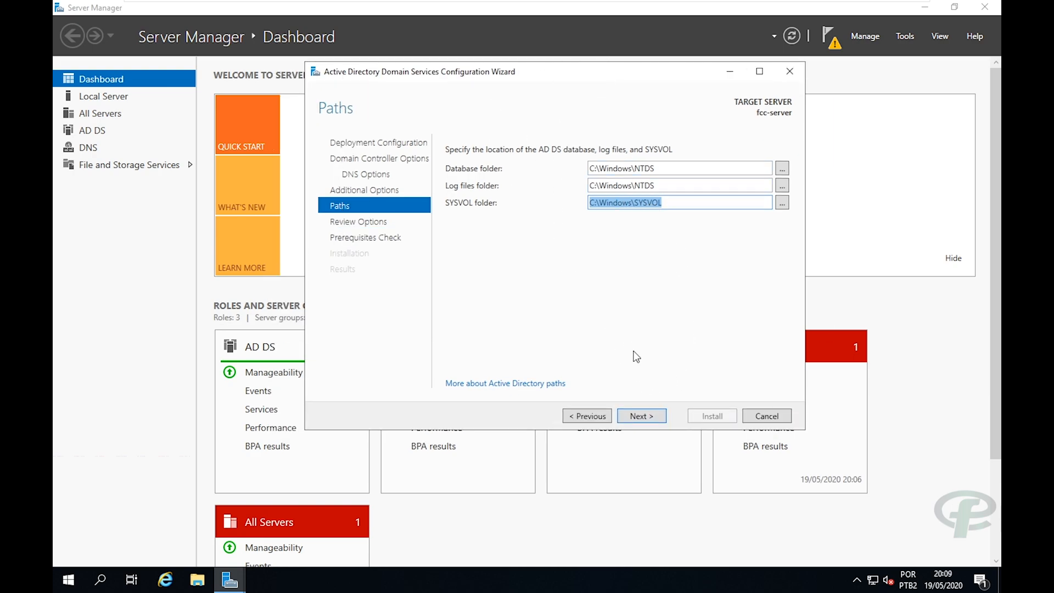
pyautogui.click(630, 412)
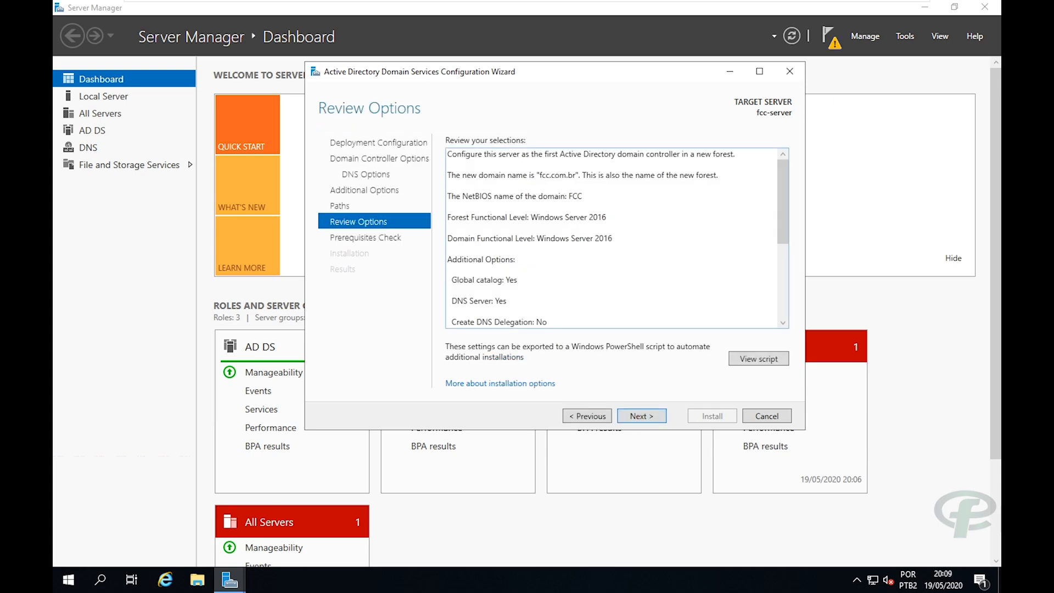
# Look over the generated PowerShell deployment script in Notepad, then begin the prerequisites check.
pyautogui.moveTo(781, 197); pyautogui.dragTo(786, 296)
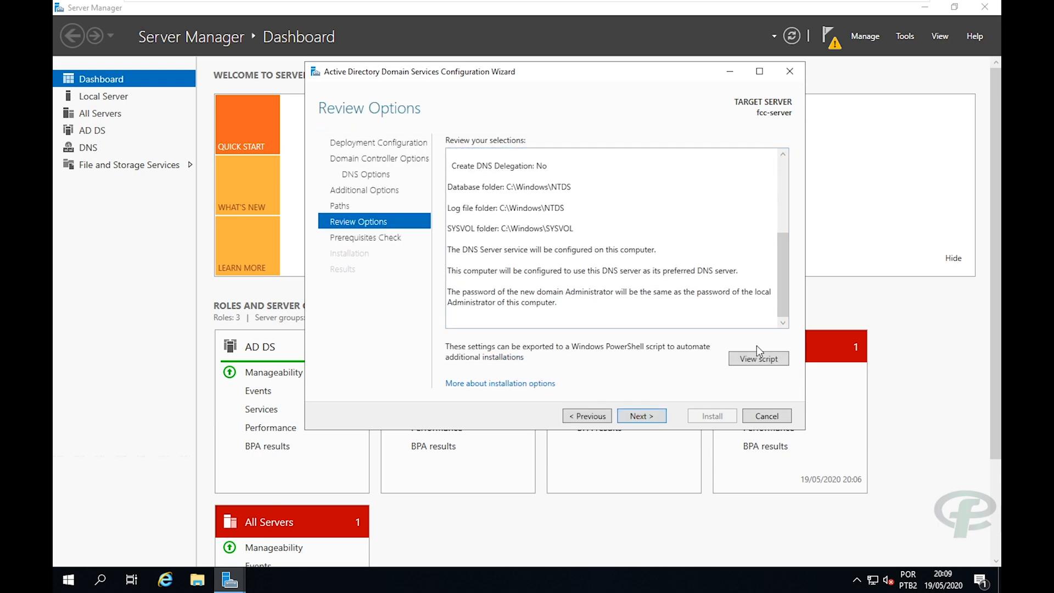
pyautogui.click(761, 359)
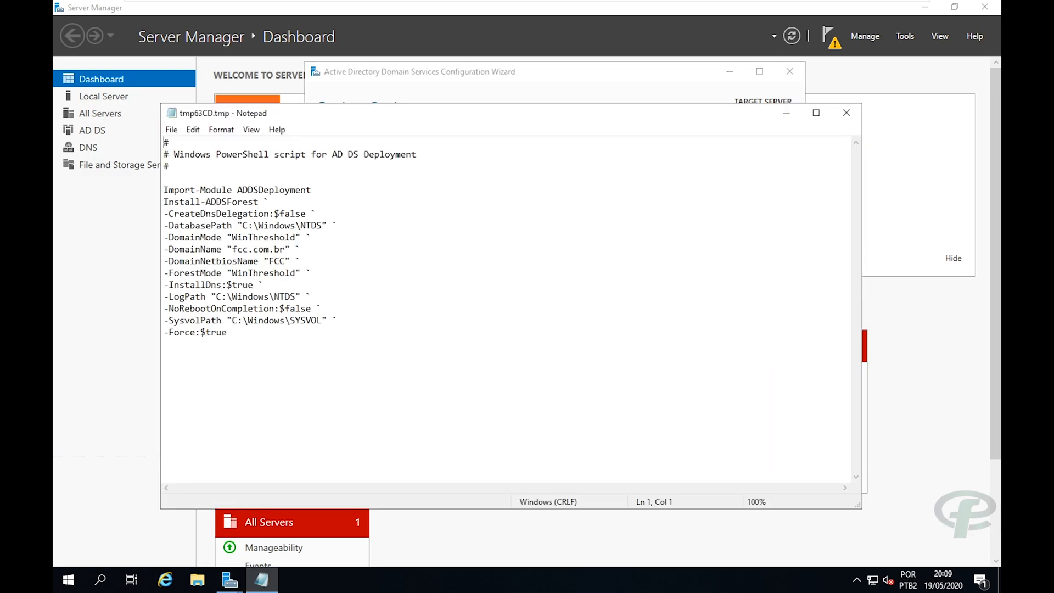
pyautogui.moveTo(227, 332); pyautogui.dragTo(164, 154)
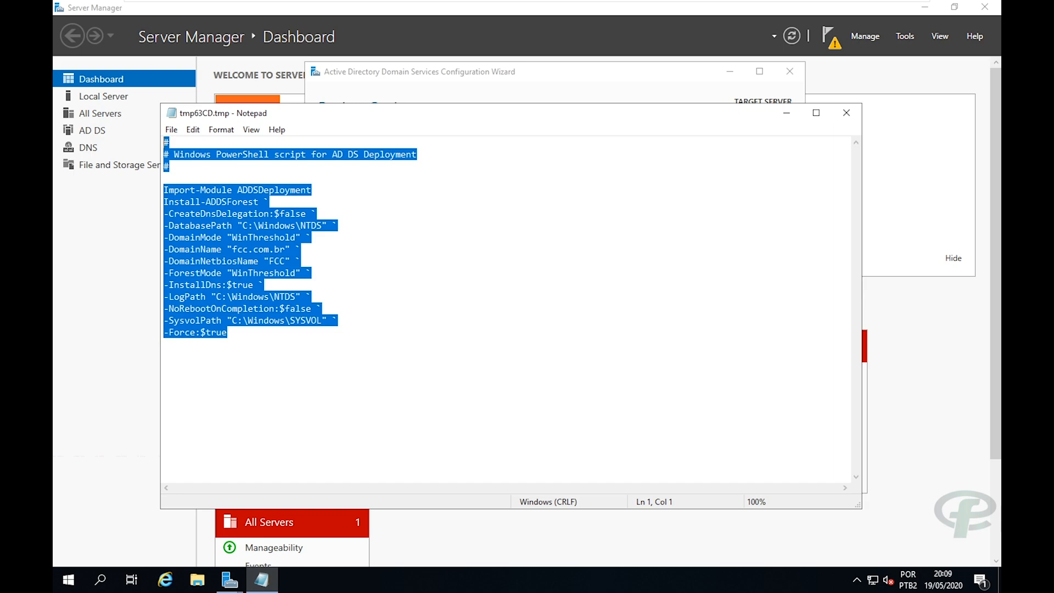
pyautogui.moveTo(227, 332); pyautogui.dragTo(163, 165)
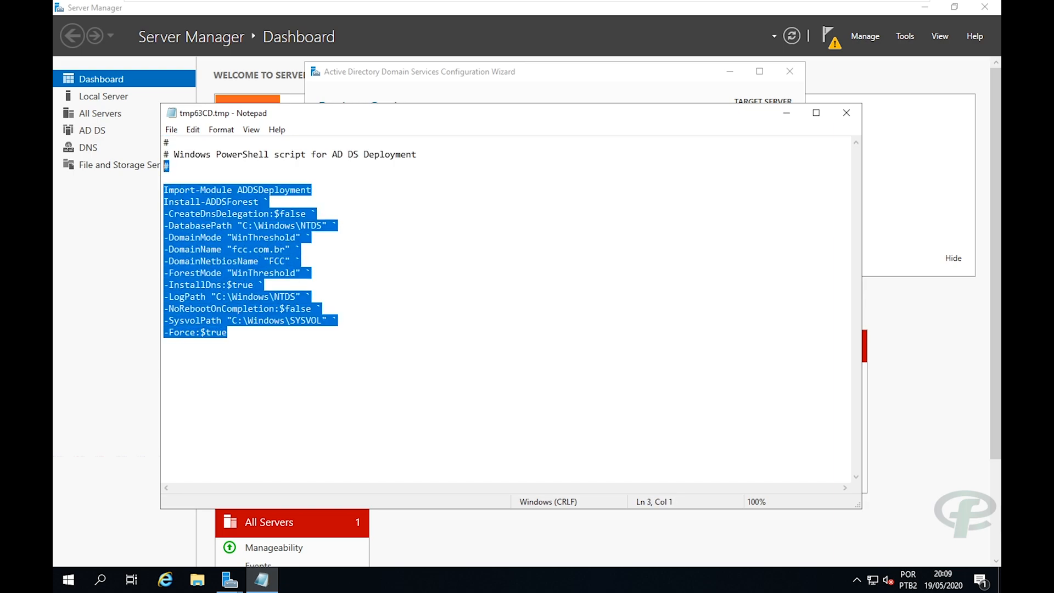
pyautogui.click(227, 332)
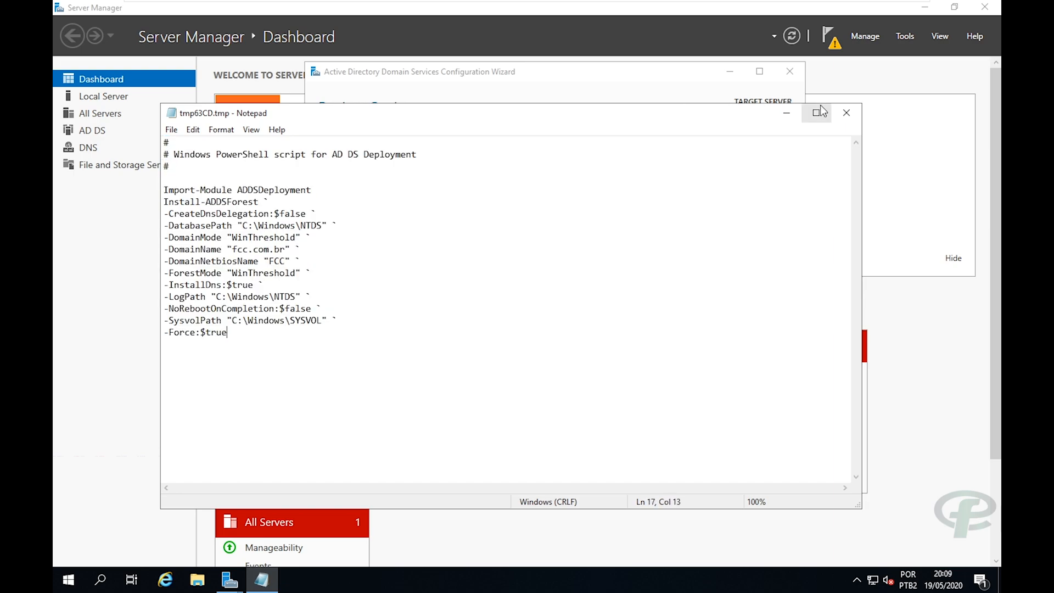
pyautogui.click(846, 113)
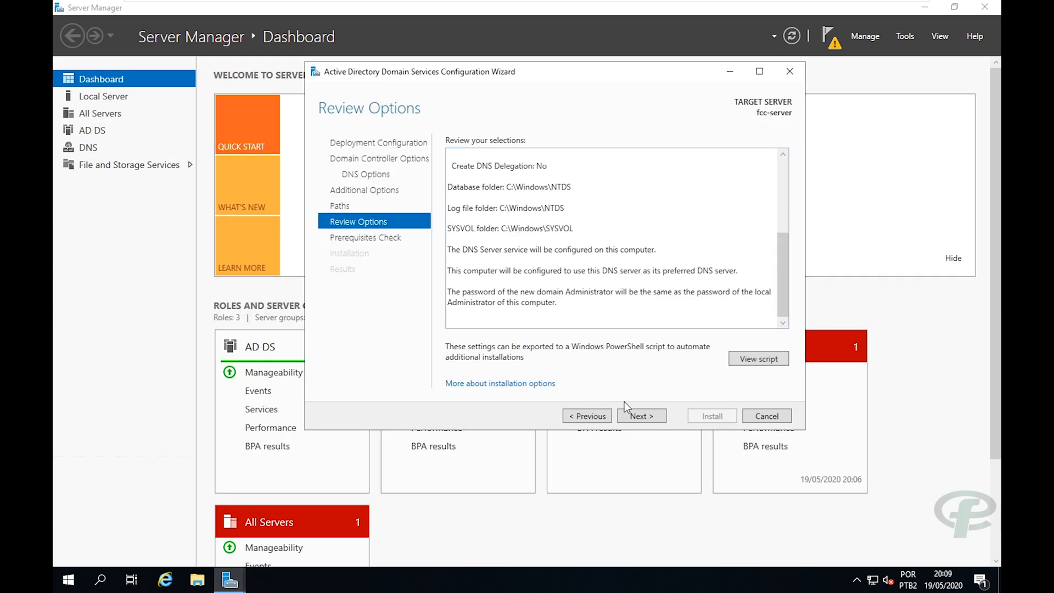
pyautogui.click(634, 416)
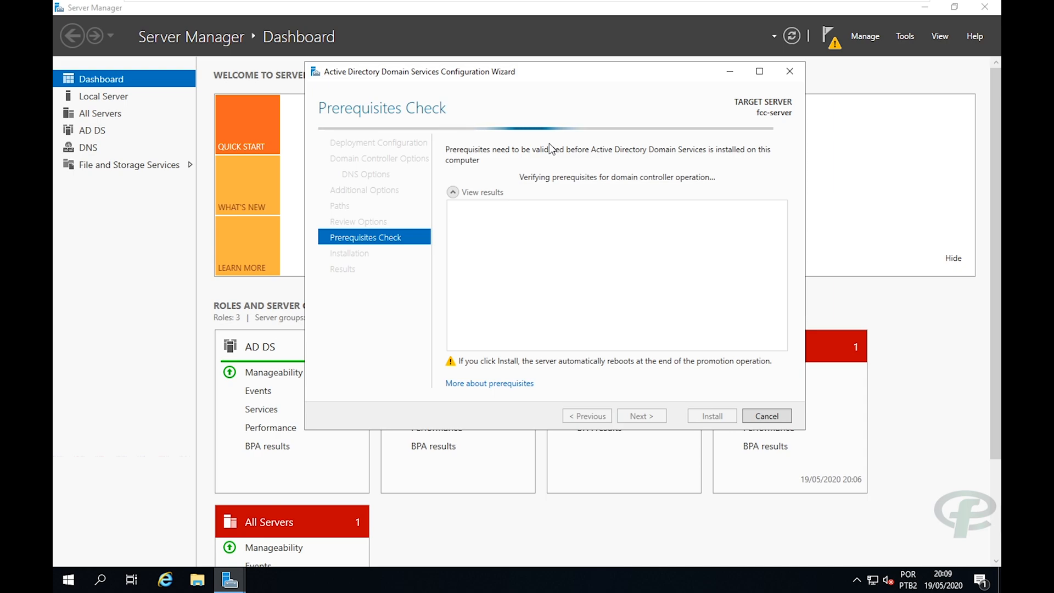
# After all prerequisite checks pass, install AD DS to promote fcc-server to domain controller.
pyautogui.moveTo(538, 78)
pyautogui.mouseDown()
pyautogui.moveTo(560, 87)
pyautogui.moveTo(535, 87)
pyautogui.mouseUp()
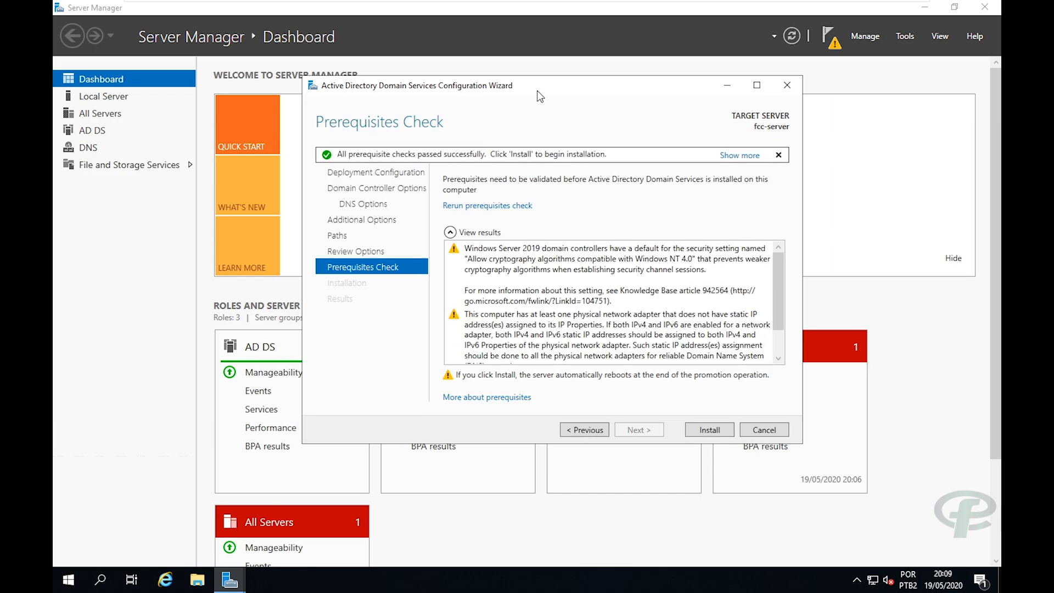
pyautogui.click(709, 433)
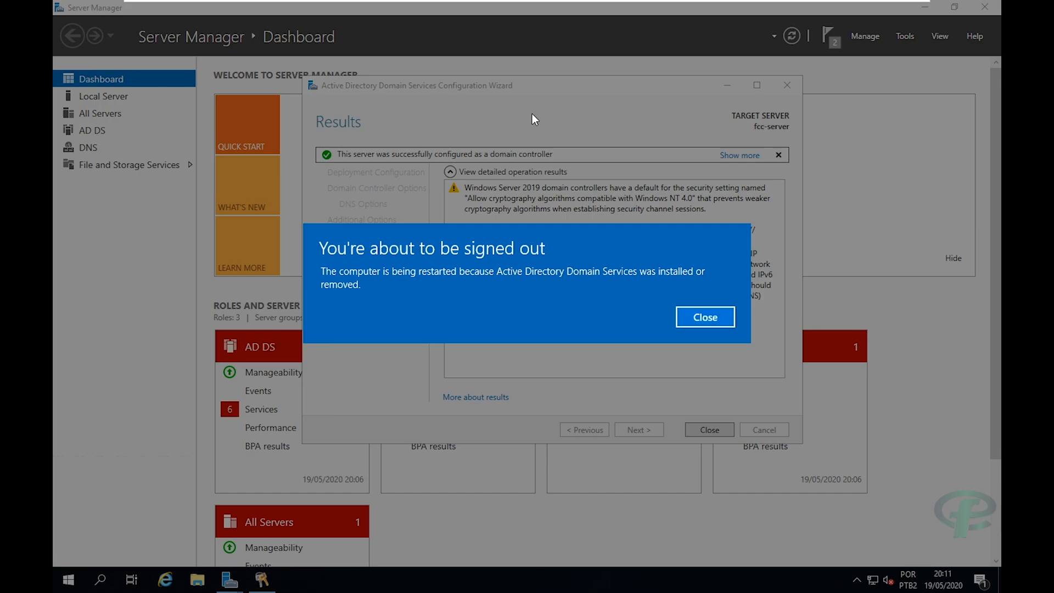
# Close the 'You're about to be signed out' notice, leaving the successful Results page.
pyautogui.click(686, 317)
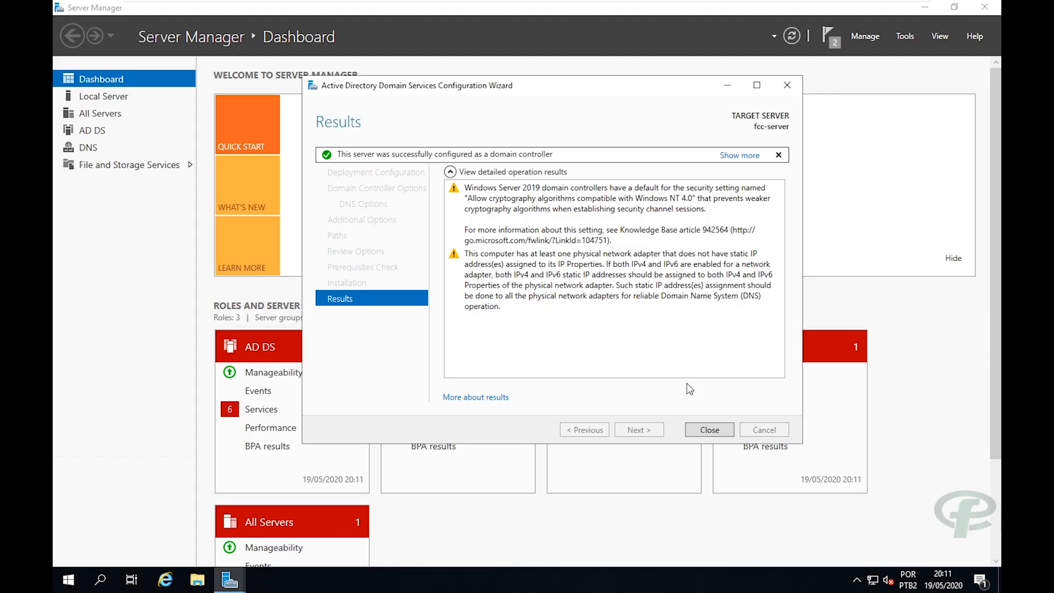
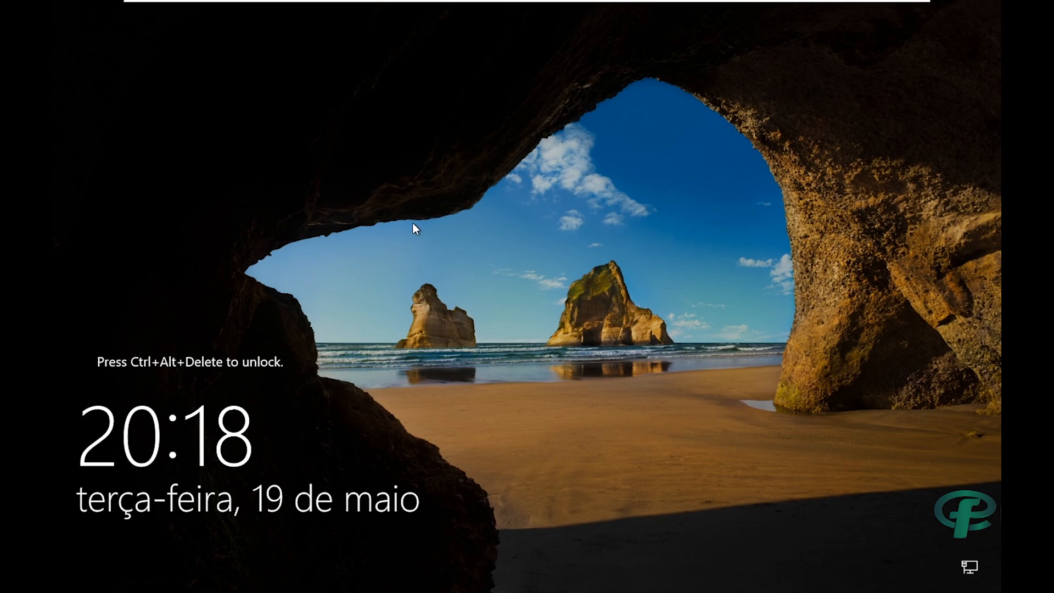
# Send Ctrl+Alt+Del to the Windows Server VM and sign in with the administrator password.
pyautogui.moveTo(473, 5)
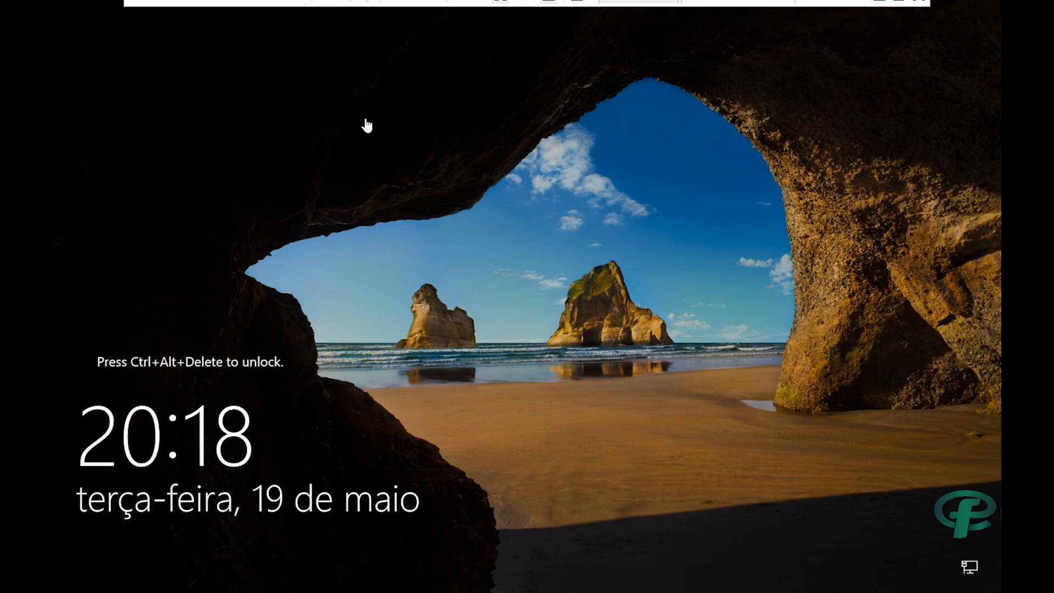
pyautogui.moveTo(311, 2)
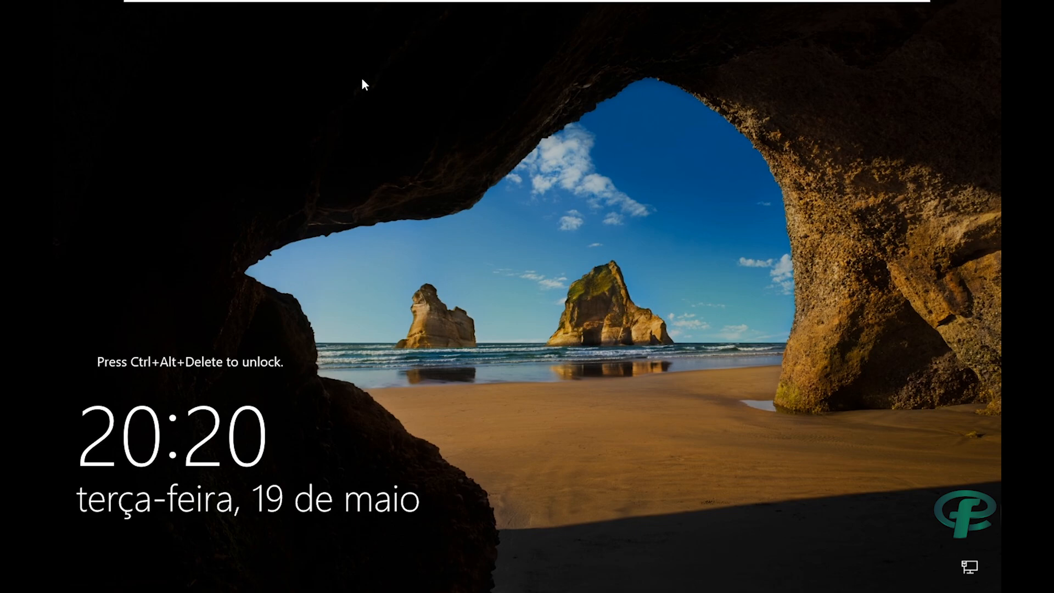
pyautogui.moveTo(325, 3)
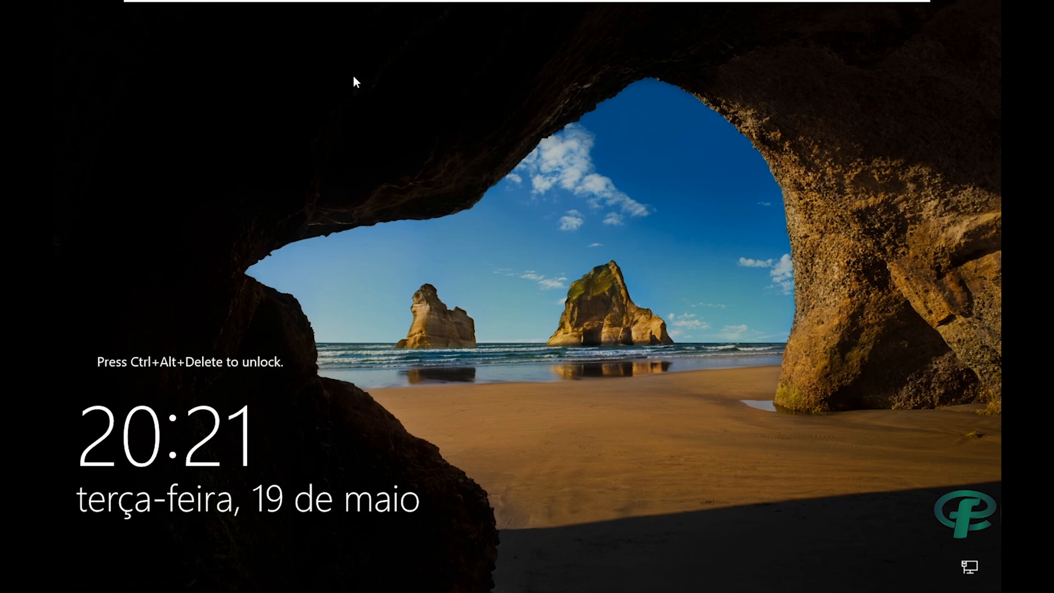
pyautogui.moveTo(285, 3)
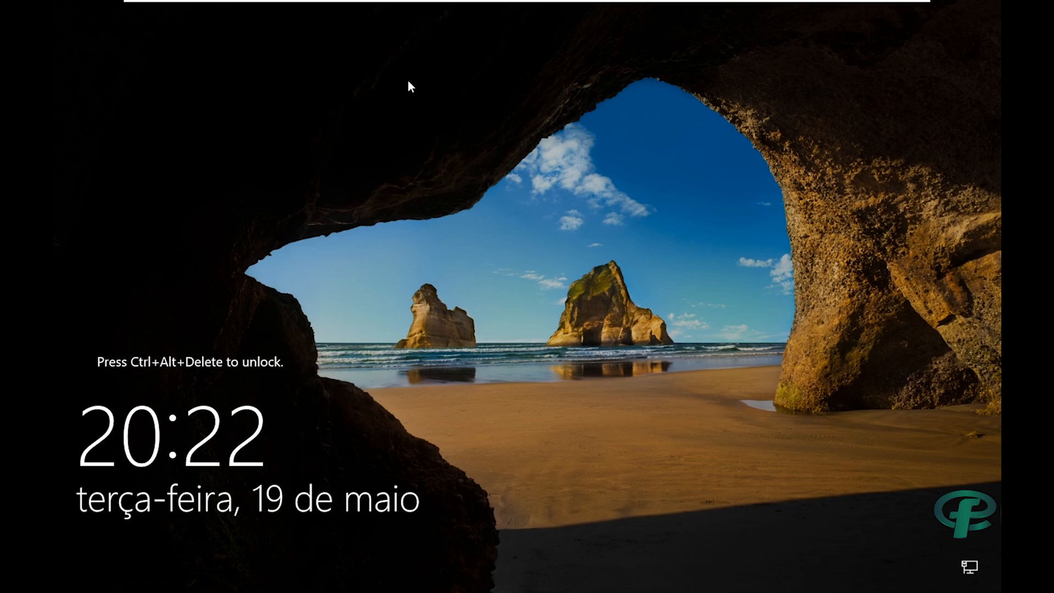
pyautogui.moveTo(332, 3)
pyautogui.moveTo(280, 3)
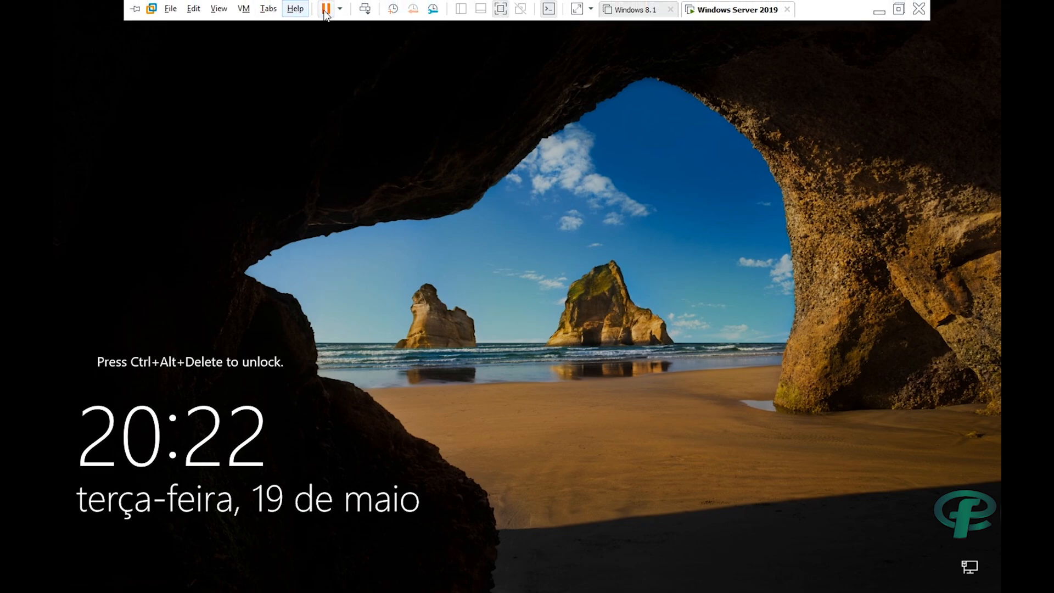
pyautogui.click(366, 9)
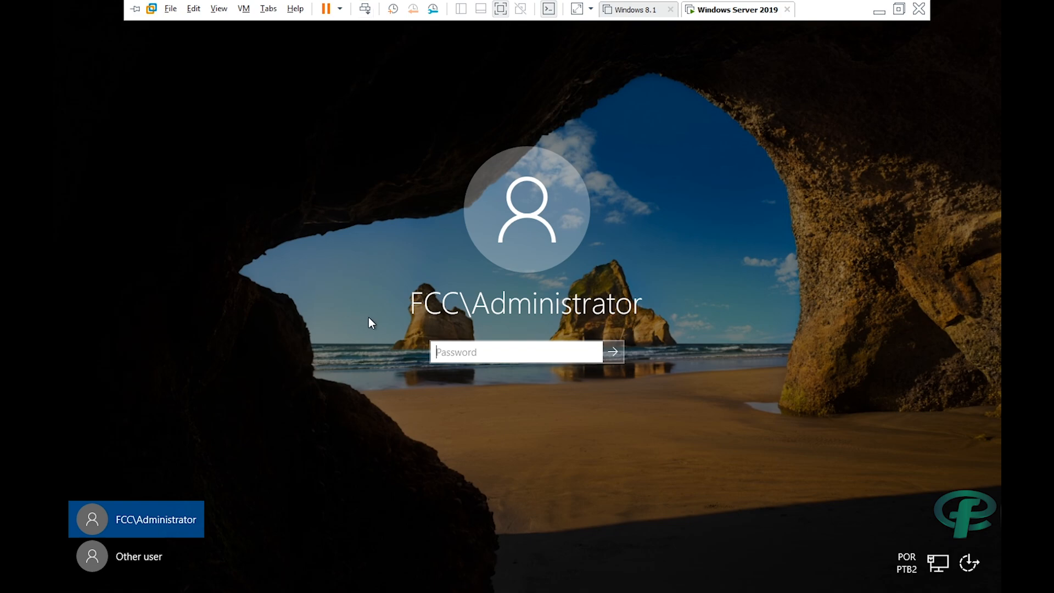
pyautogui.write('P')
pyautogui.press('BackSpace')
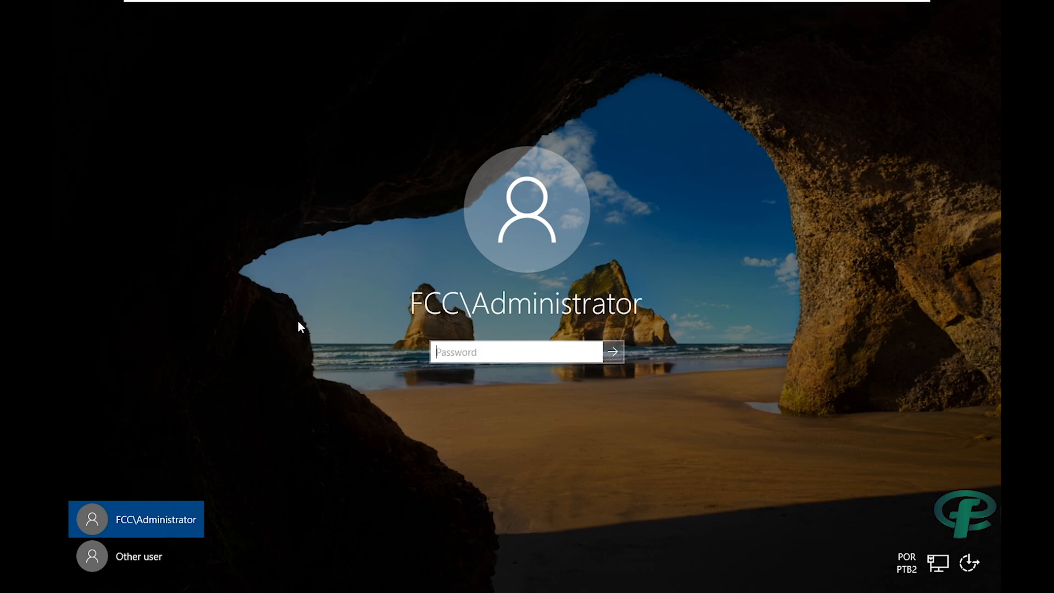
pyautogui.write('***********')
pyautogui.press('Return')
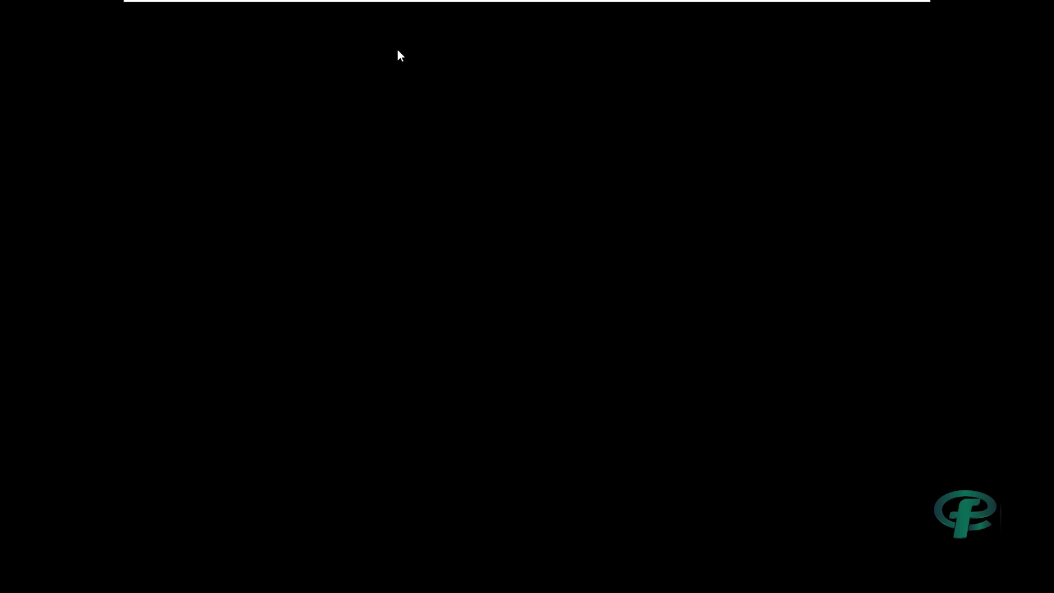
# Open the Start menu once the server desktop has loaded.
pyautogui.moveTo(600, 2)
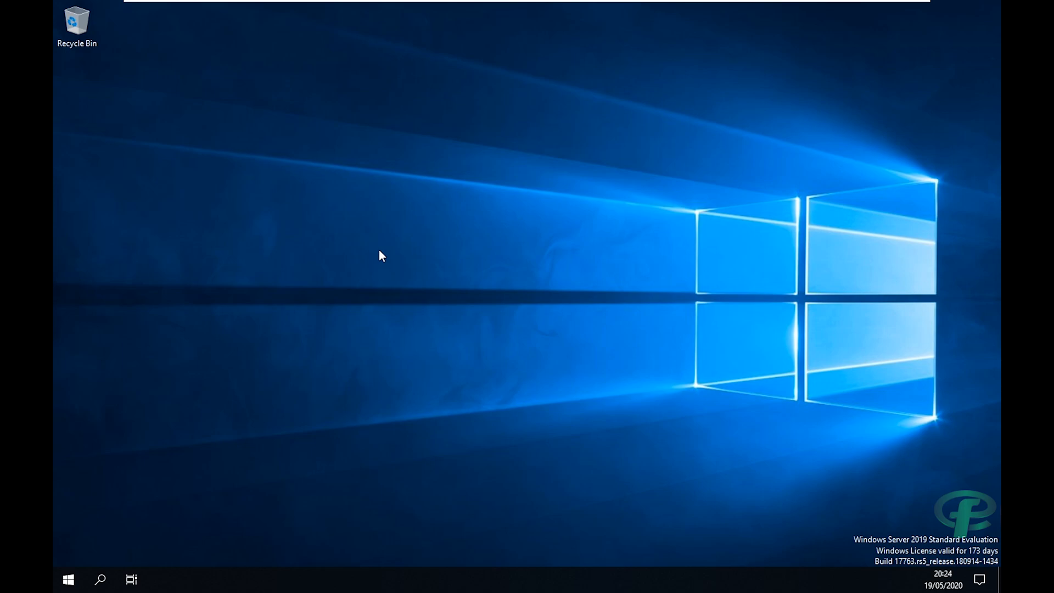
pyautogui.click(60, 587)
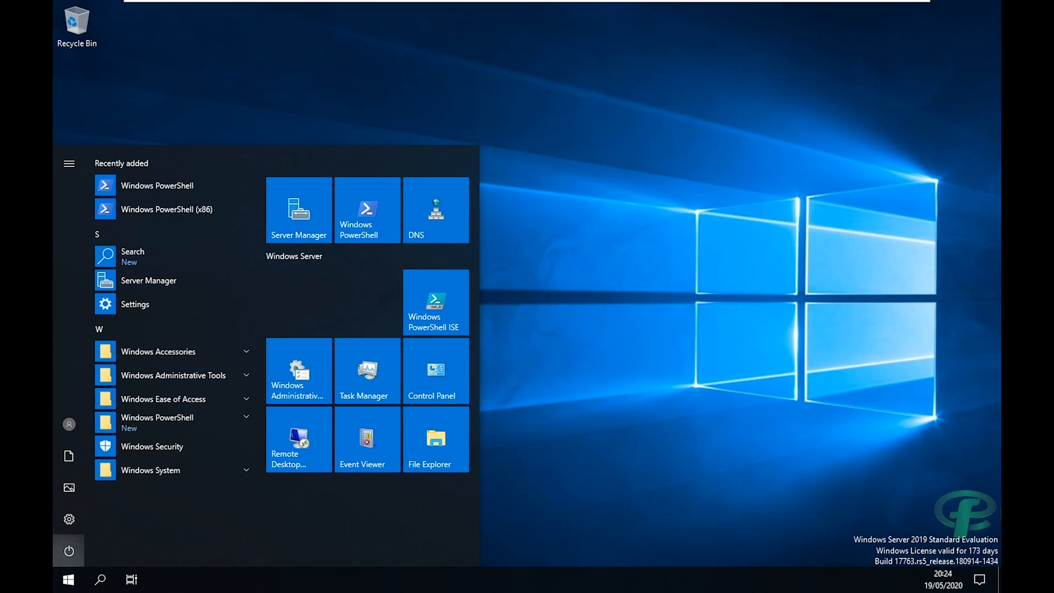
pyautogui.click(727, 326)
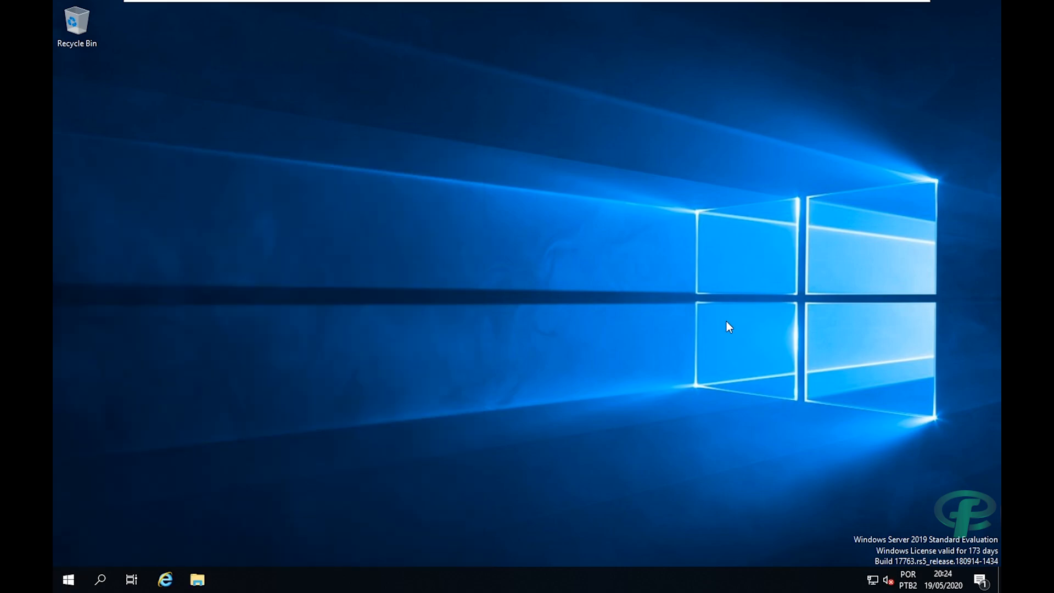
pyautogui.click(71, 577)
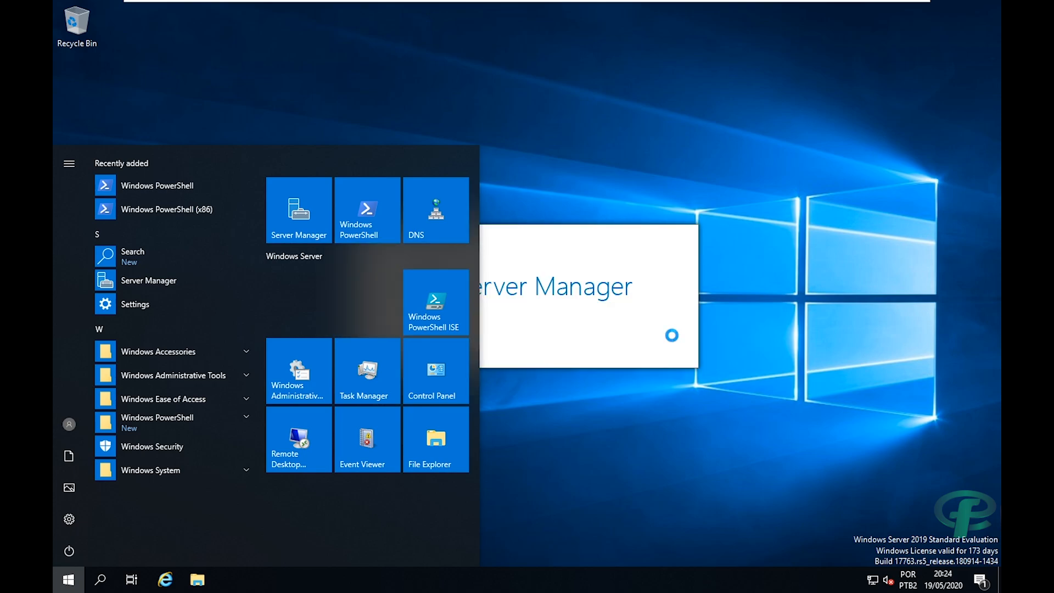
pyautogui.click(531, 133)
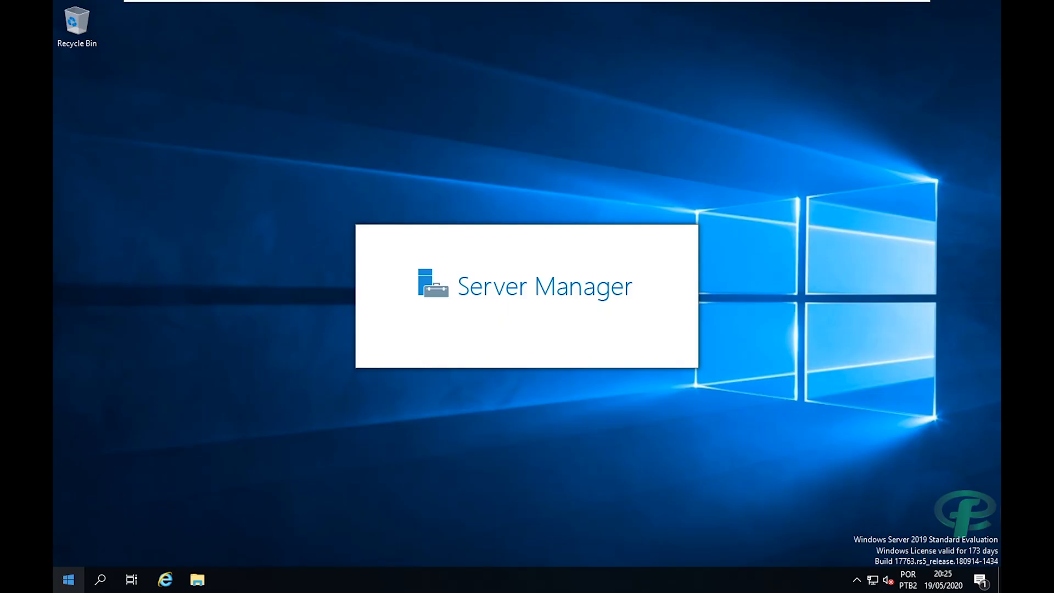
pyautogui.click(57, 582)
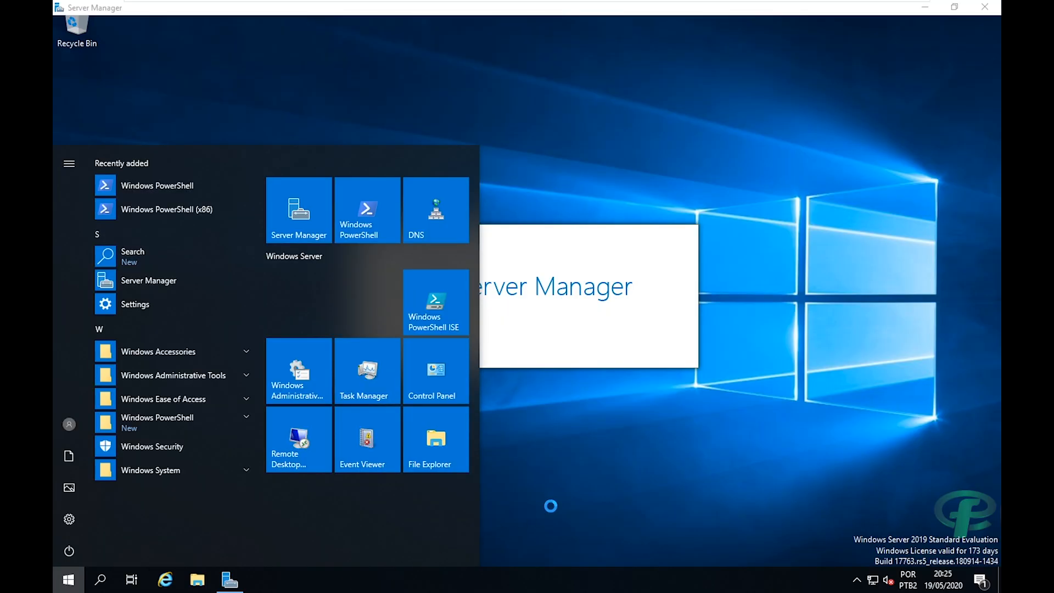
pyautogui.click(550, 505)
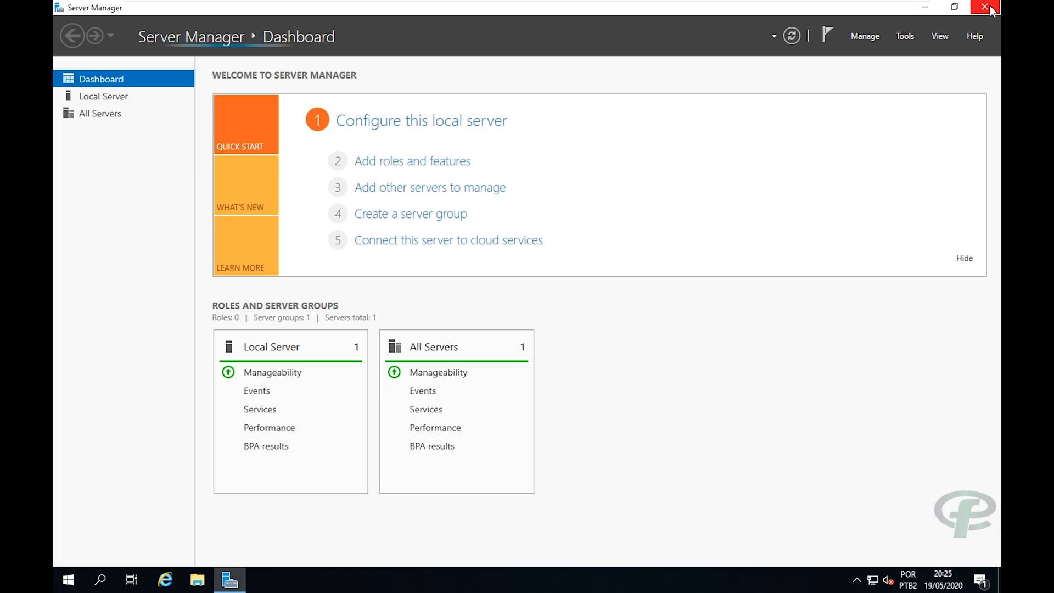
pyautogui.click(991, 8)
pyautogui.click(55, 586)
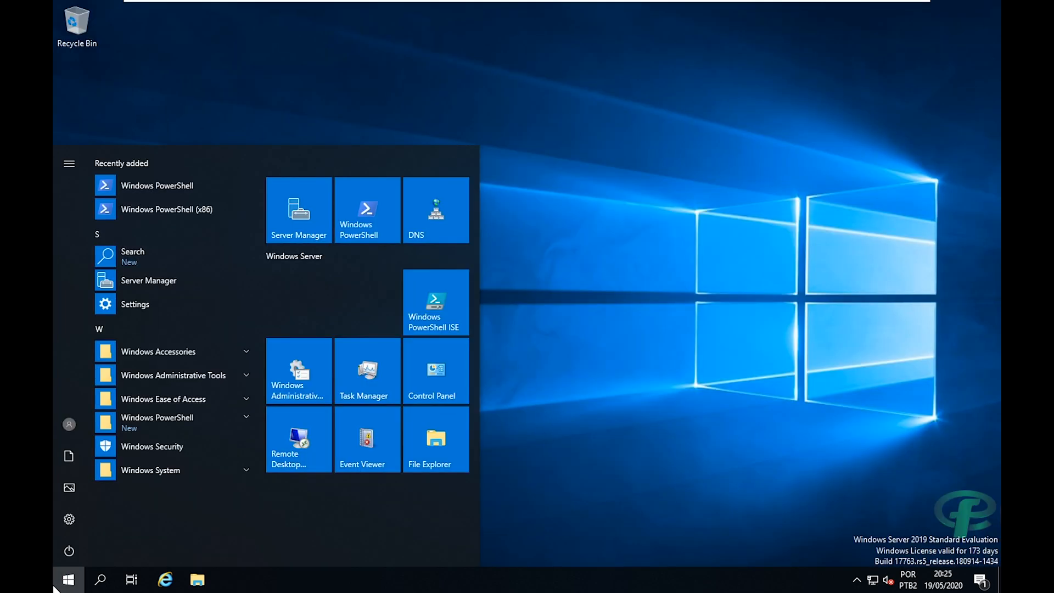
# Search 'user' and pin Active Directory Users and Computers to Start.
pyautogui.write('user')
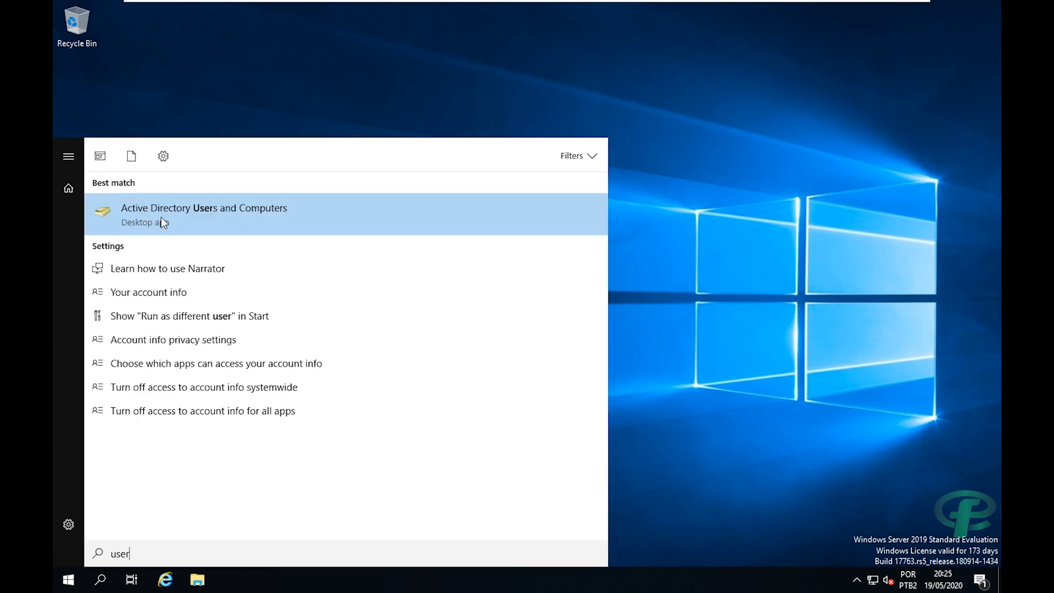
pyautogui.rightClick(170, 214)
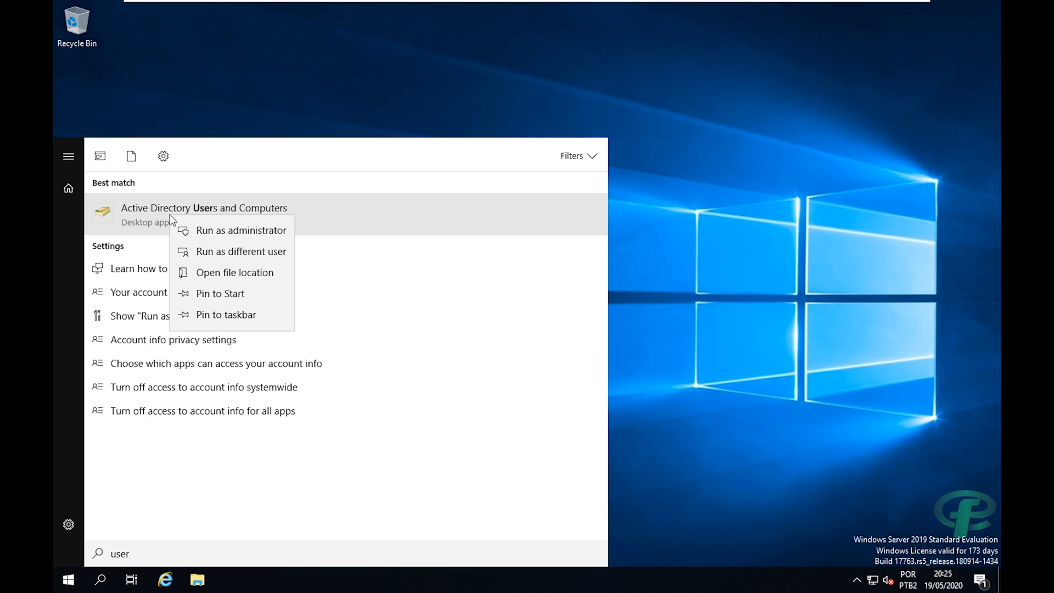
pyautogui.click(195, 293)
pyautogui.click(59, 320)
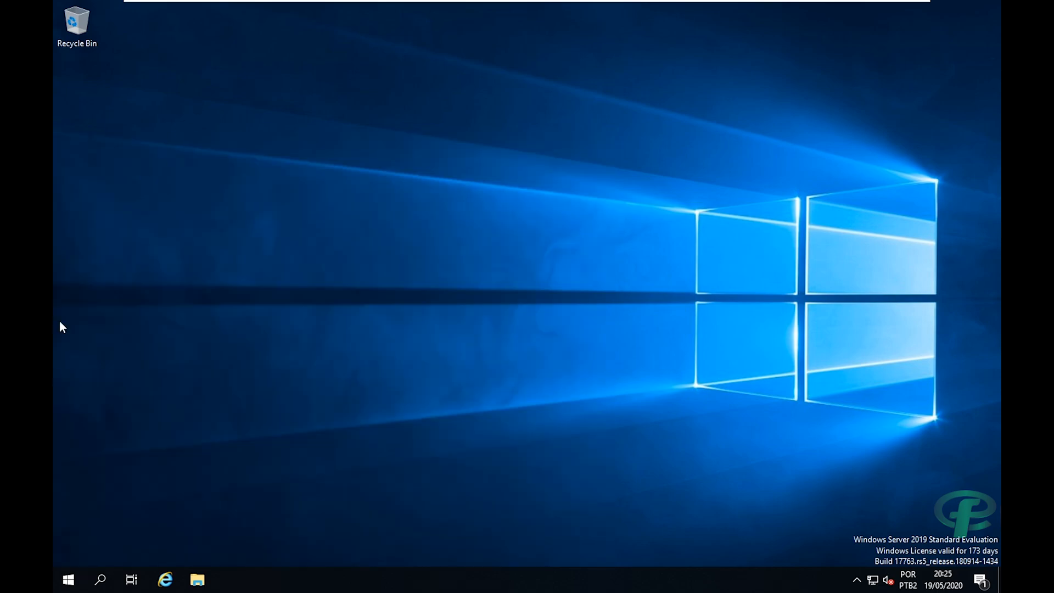
# Launch Active Directory Users and Computers from its new tile, then close it.
pyautogui.click(68, 579)
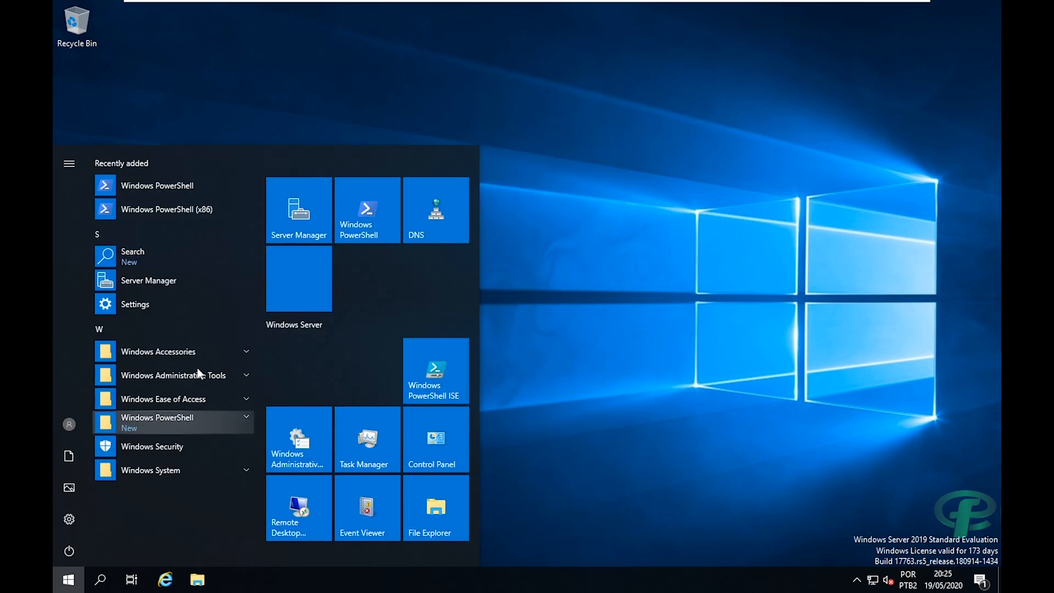
pyautogui.click(295, 289)
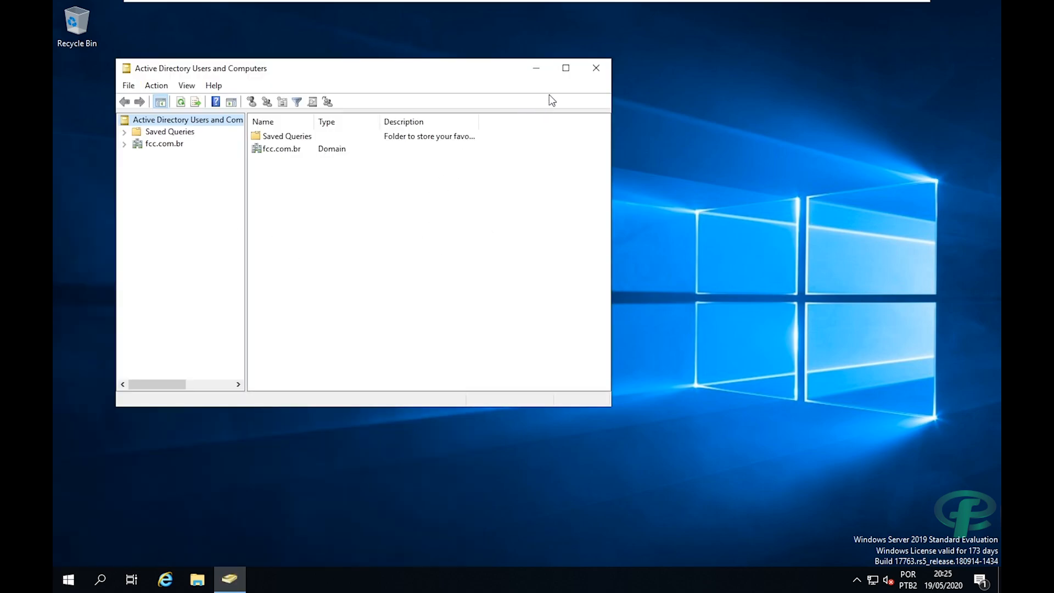
pyautogui.click(595, 68)
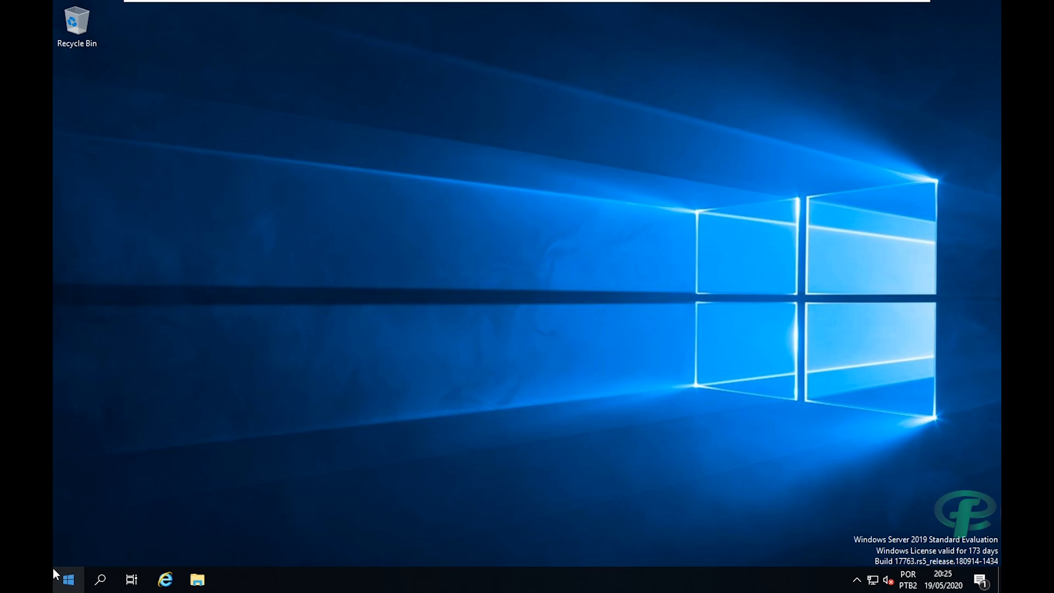
# Open and close the Start menu several times, then open File Explorer with Win+E.
pyautogui.click(55, 590)
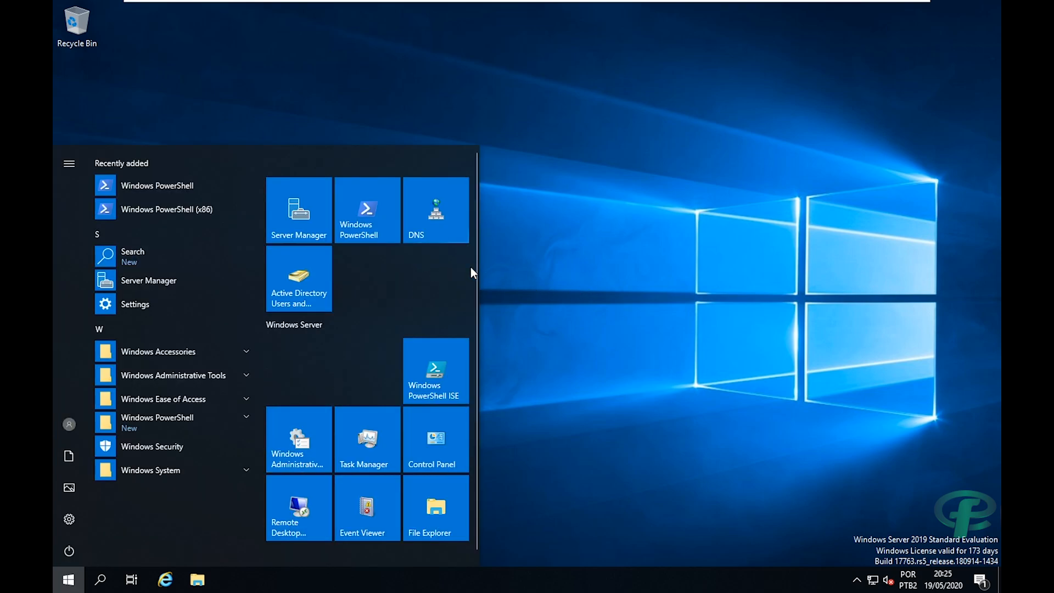
pyautogui.click(303, 90)
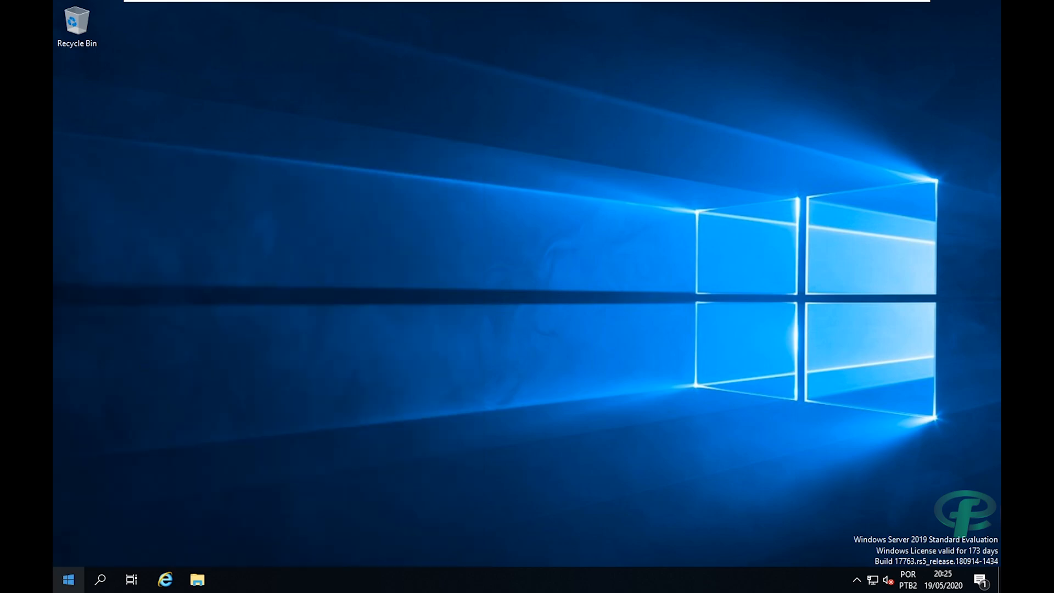
pyautogui.click(61, 586)
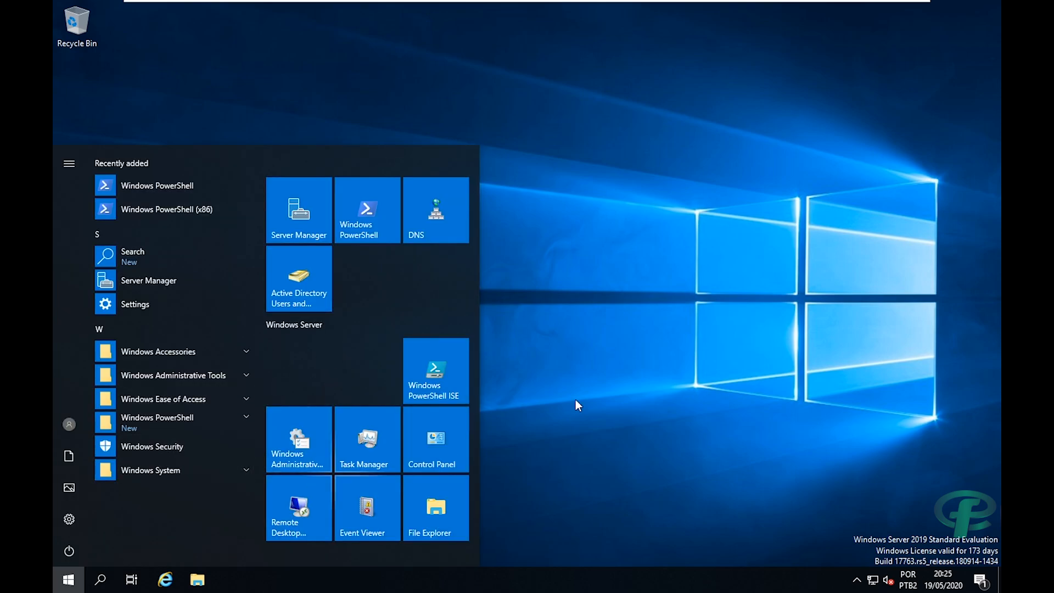
pyautogui.click(627, 375)
pyautogui.click(68, 579)
pyautogui.click(565, 299)
pyautogui.click(69, 579)
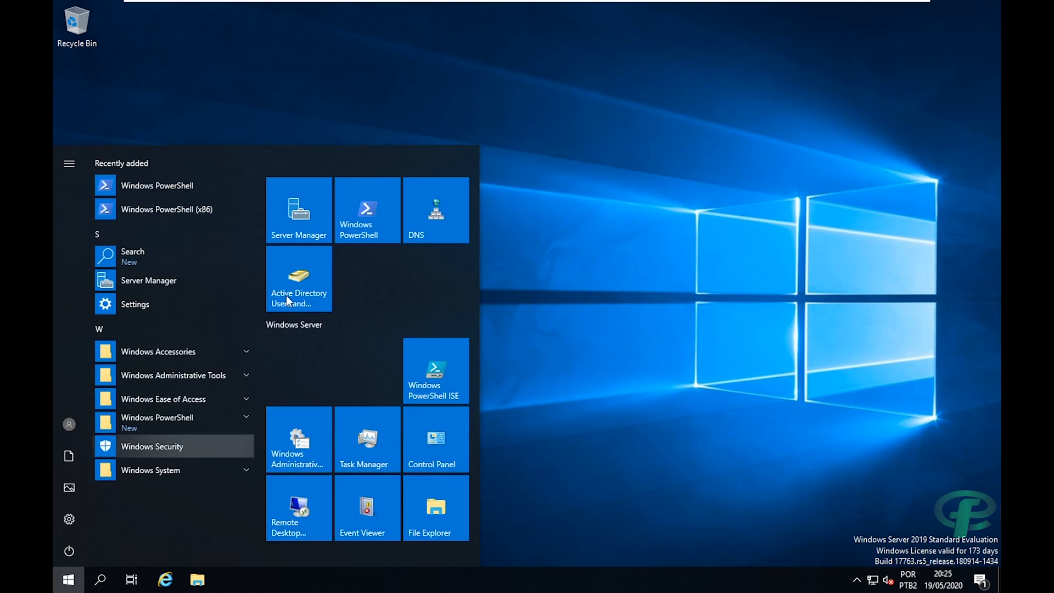
pyautogui.click(606, 364)
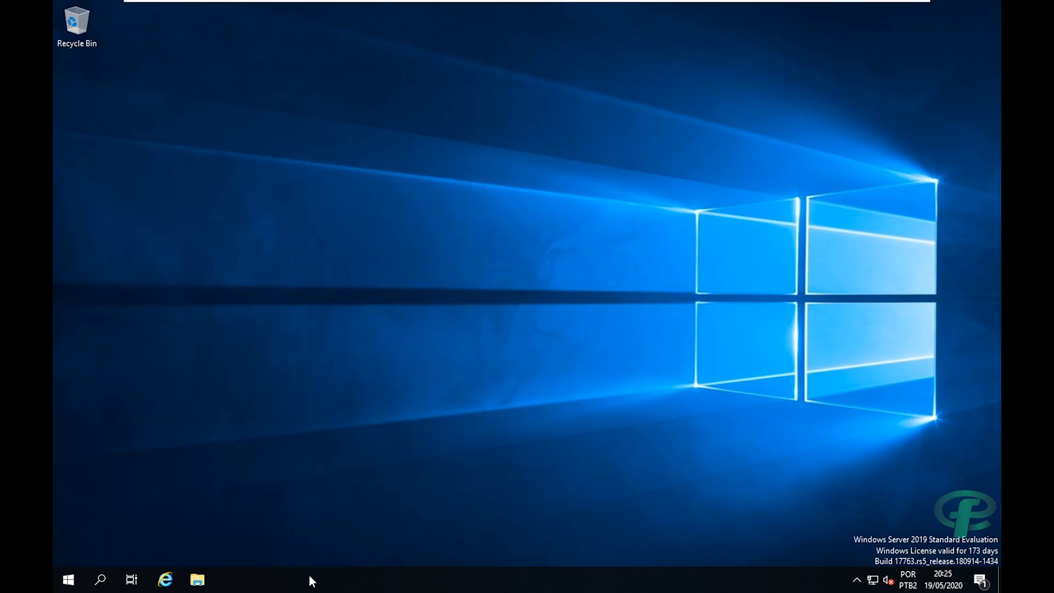
pyautogui.press('super+e')
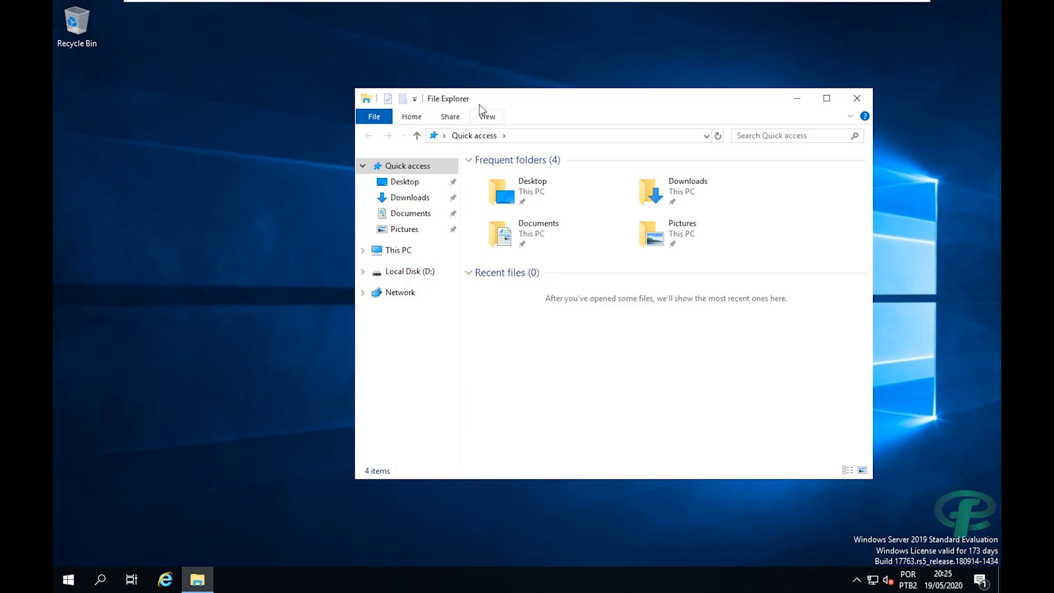
# Open Network properties and show the network adapter connections.
pyautogui.moveTo(483, 104); pyautogui.dragTo(502, 101)
pyautogui.rightClick(418, 300)
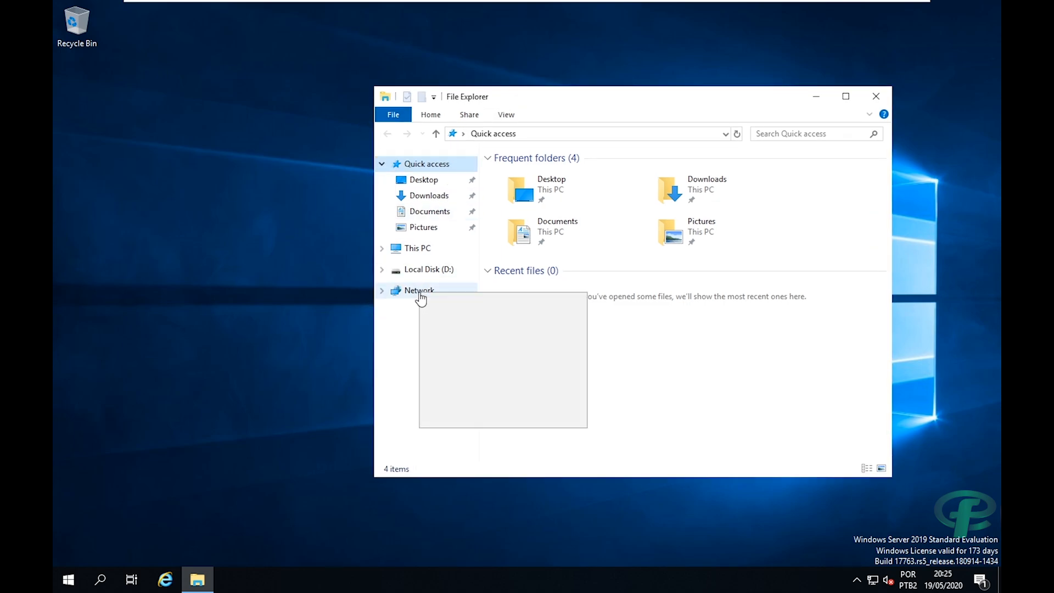
pyautogui.click(483, 424)
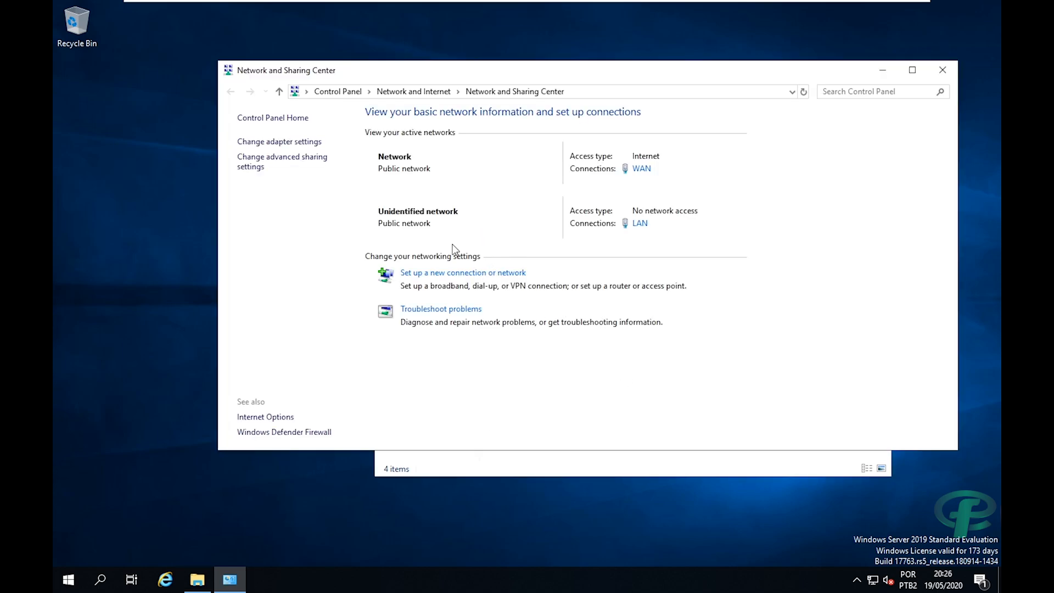
pyautogui.moveTo(420, 65); pyautogui.dragTo(435, 68)
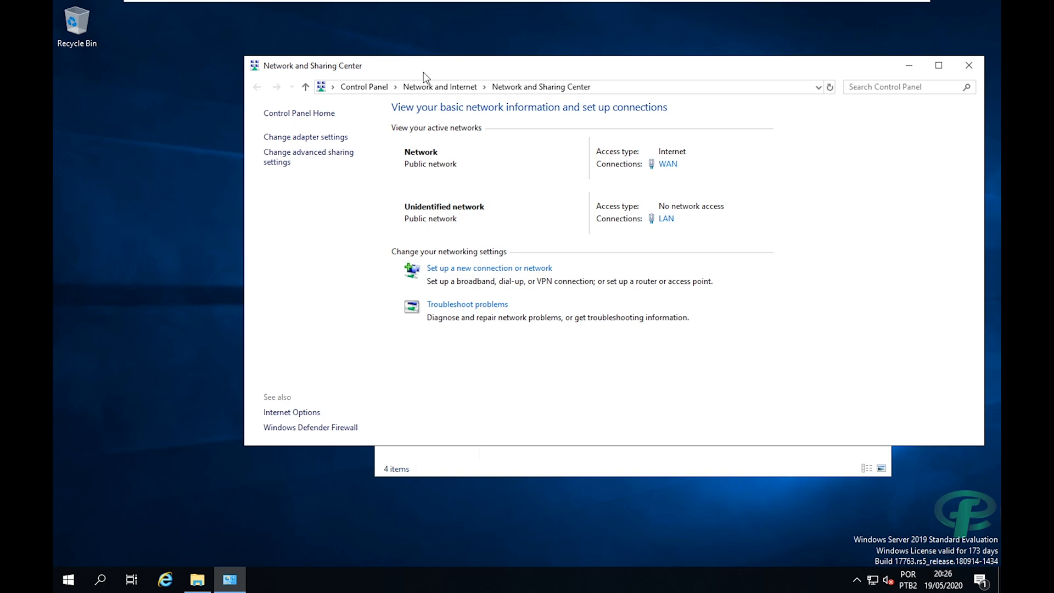
pyautogui.click(305, 138)
# Set the LAN connection's IPv4 preferred DNS server to 192.168.10.1.
pyautogui.click(144, 87)
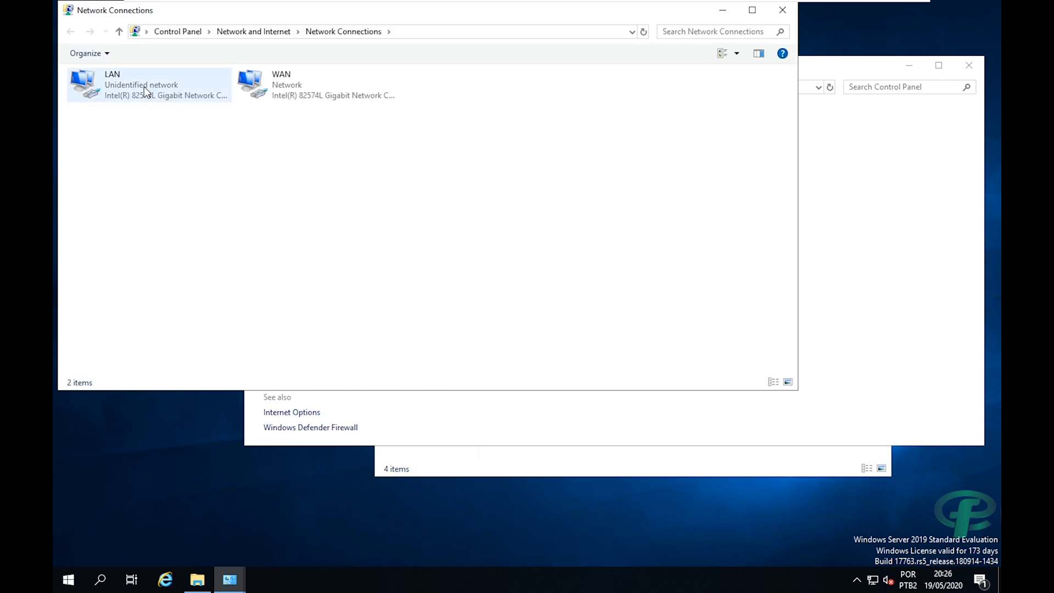
pyautogui.rightClick(144, 87)
pyautogui.click(196, 212)
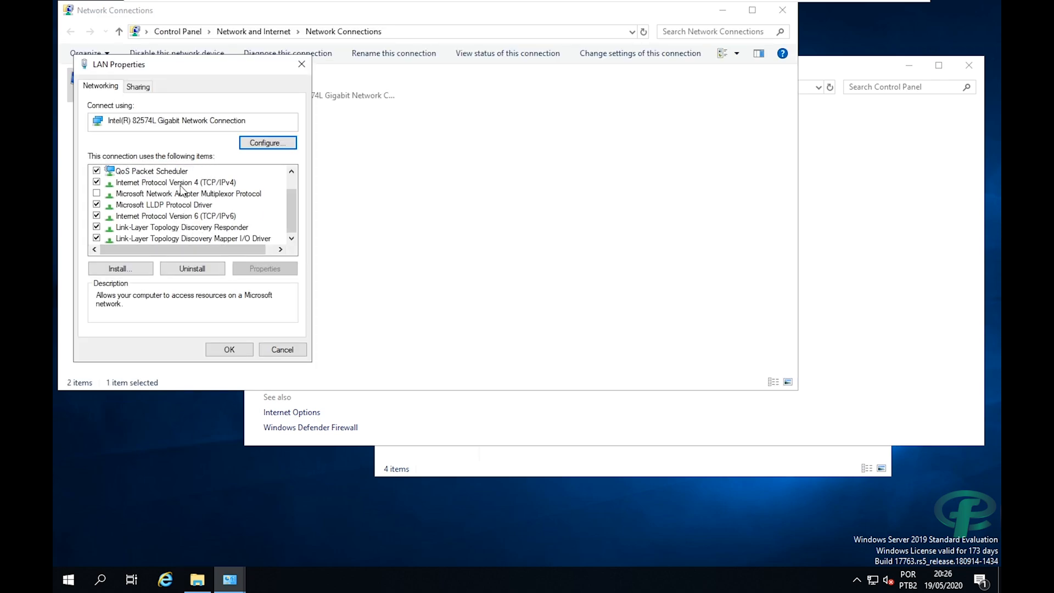
pyautogui.doubleClick(180, 183)
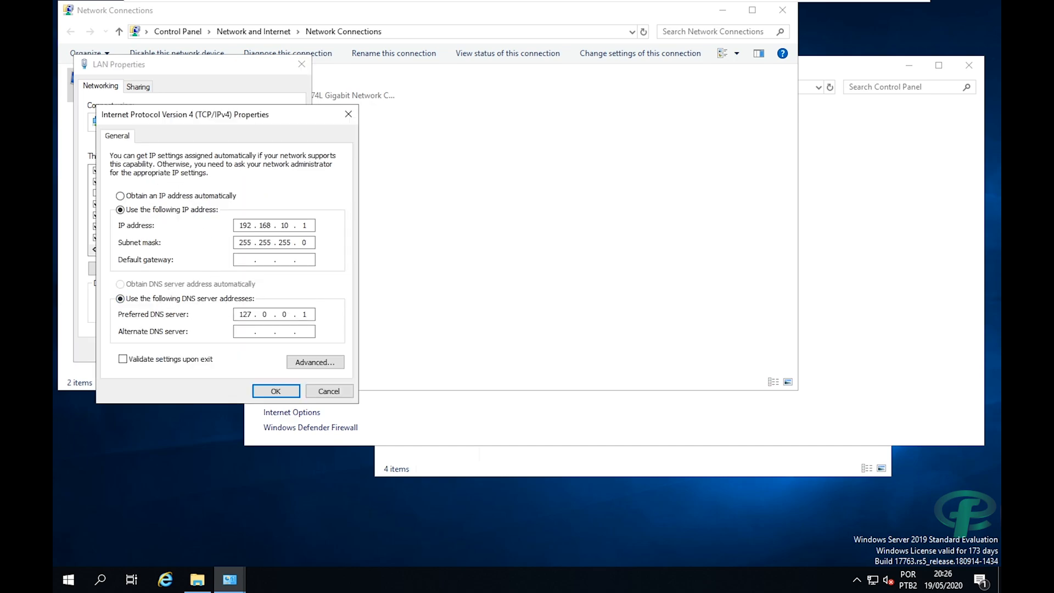
pyautogui.press('BackSpace')
pyautogui.press('BackSpace')
pyautogui.press('BackSpace')
pyautogui.press('BackSpace')
pyautogui.press('BackSpace')
pyautogui.write('10')
pyautogui.press('BackSpace')
pyautogui.press('BackSpace')
pyautogui.write('192 .  . 168')
pyautogui.press('BackSpace')
pyautogui.press('BackSpace')
pyautogui.press('BackSpace')
pyautogui.press('BackSpace')
pyautogui.press('BackSpace')
pyautogui.press('BackSpace')
pyautogui.press('BackSpace')
pyautogui.write('19216810.1')
pyautogui.click(276, 391)
pyautogui.click(229, 349)
# Set the WAN connection's IPv4 to obtain DNS automatically and close the connections list.
pyautogui.click(278, 82)
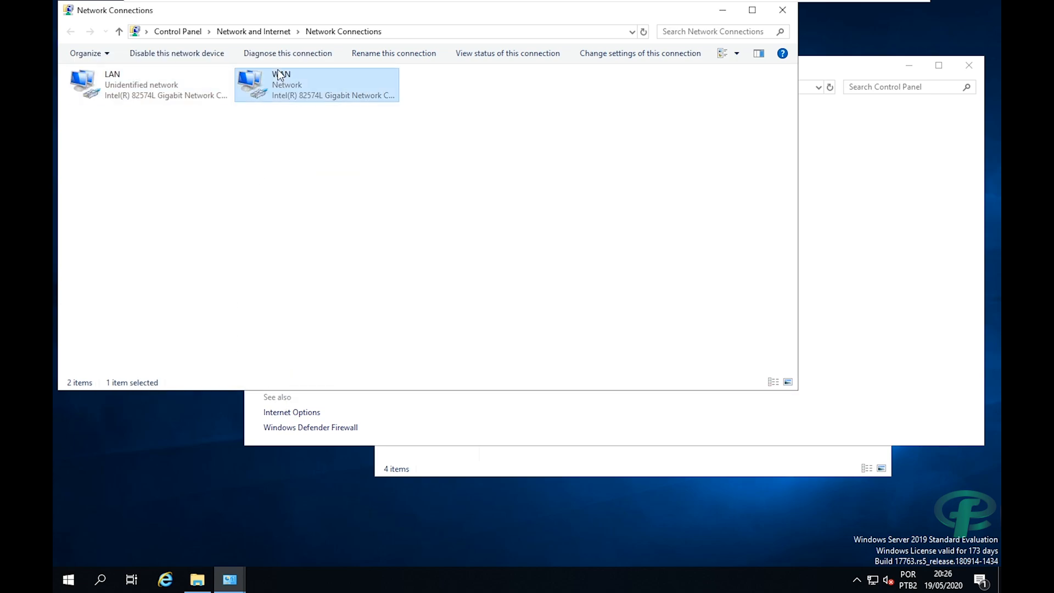
pyautogui.rightClick(278, 71)
pyautogui.click(310, 195)
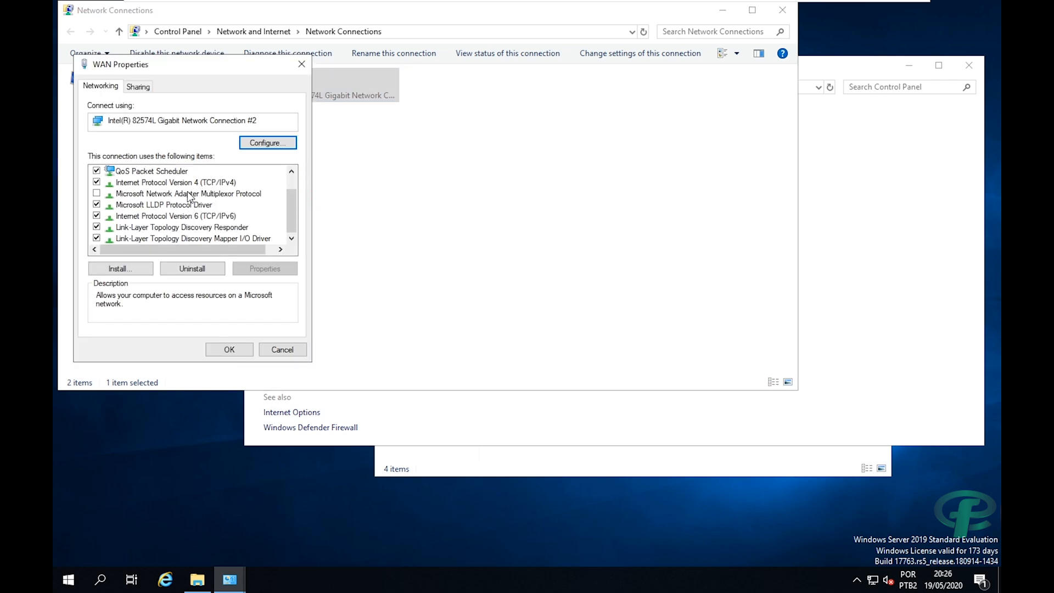
pyautogui.doubleClick(184, 184)
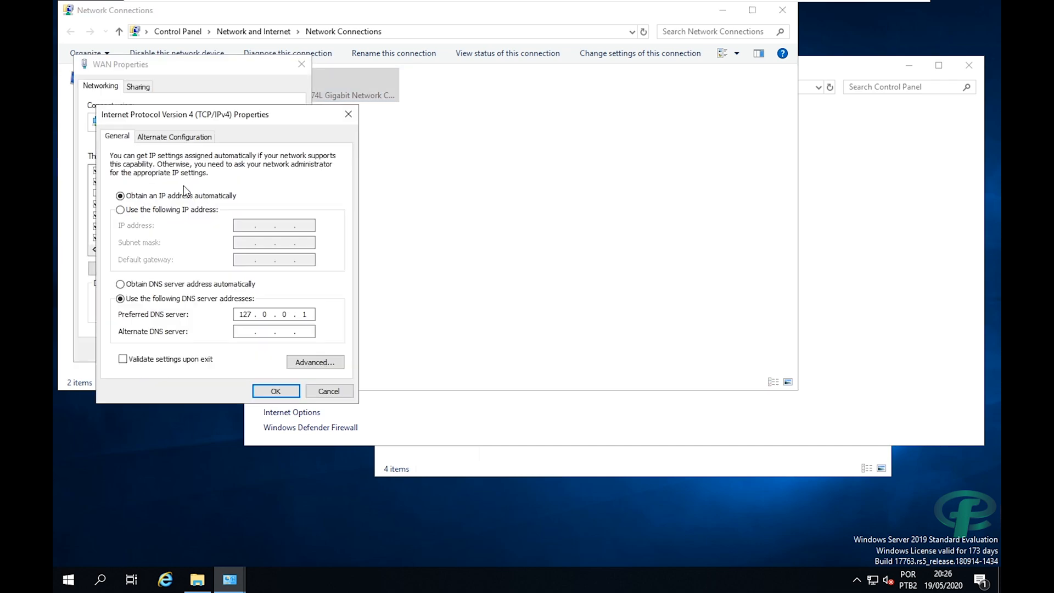
pyautogui.click(177, 288)
pyautogui.click(274, 390)
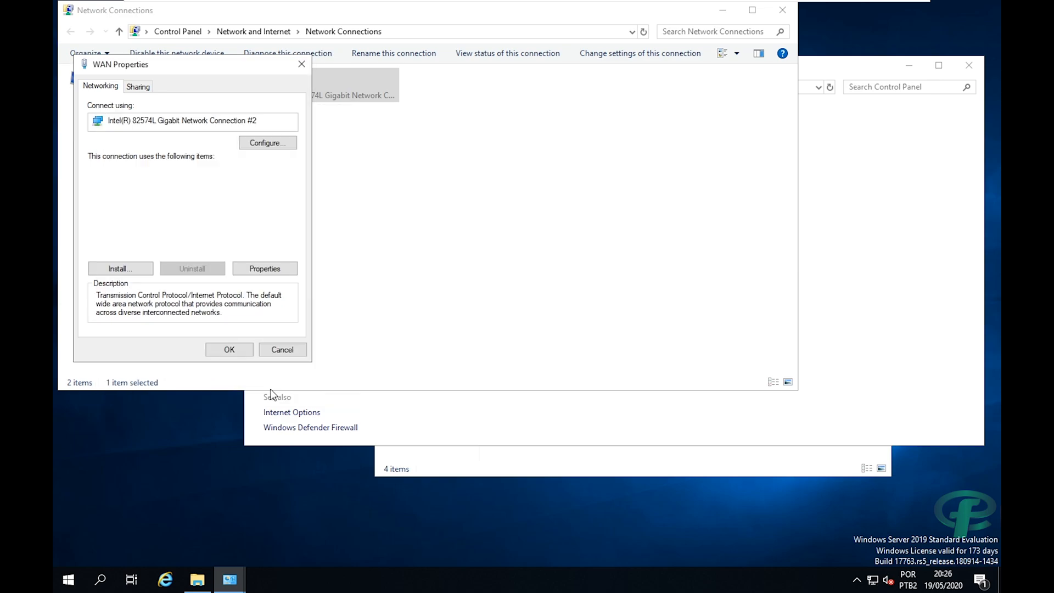
pyautogui.click(236, 349)
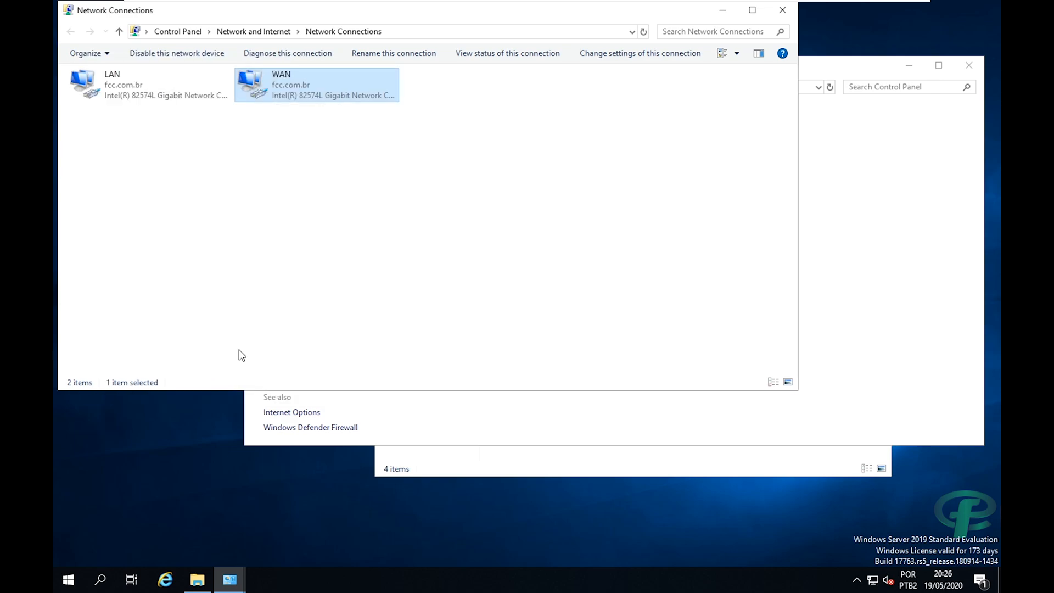
pyautogui.click(779, 17)
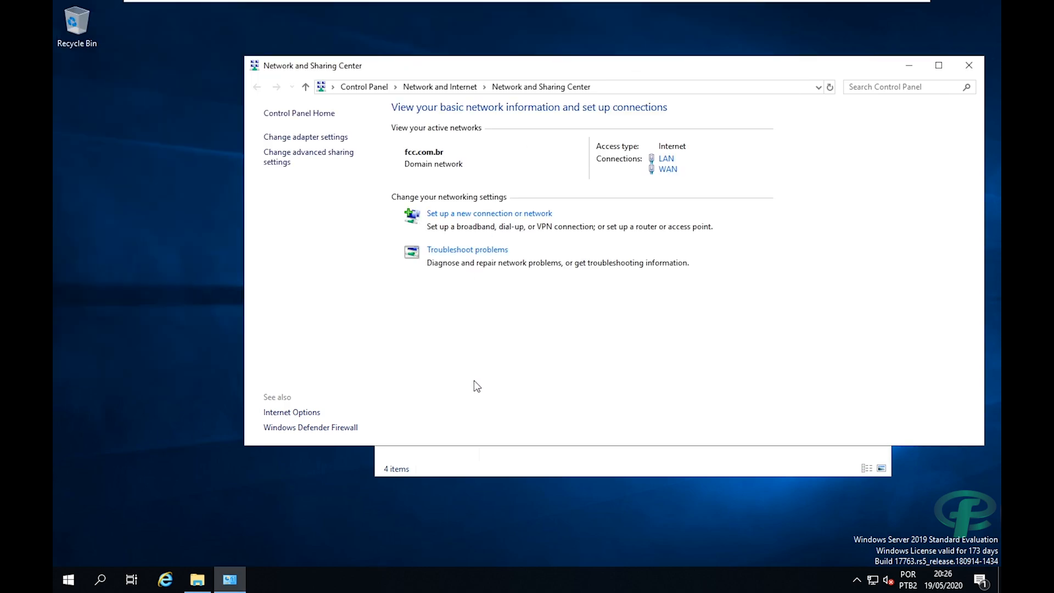
# Close the network and file windows, launch Server Manager and dismiss the Admin Center notice.
pyautogui.press('super+e')
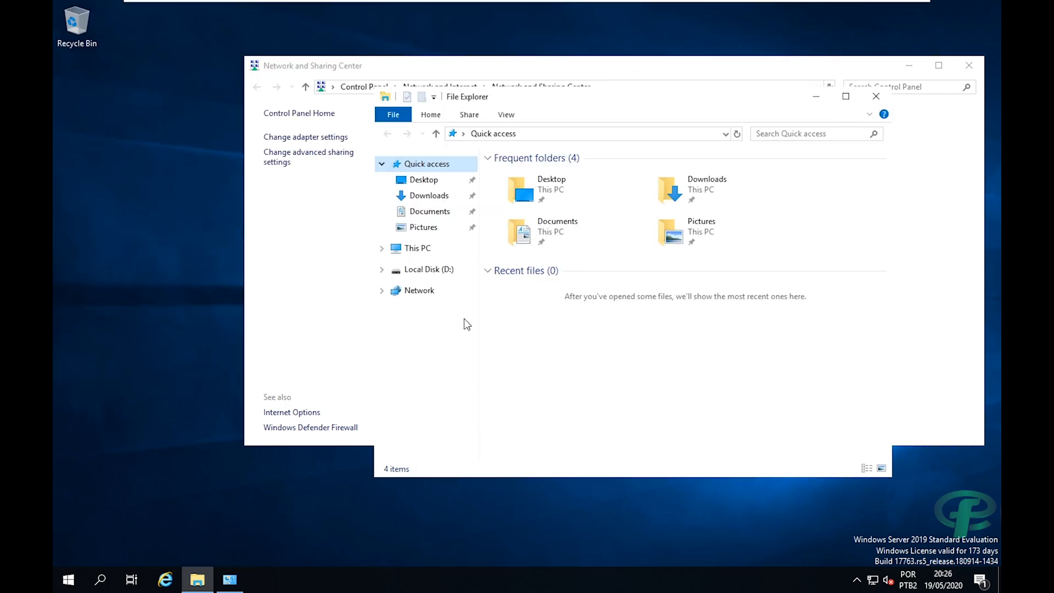
pyautogui.click(967, 65)
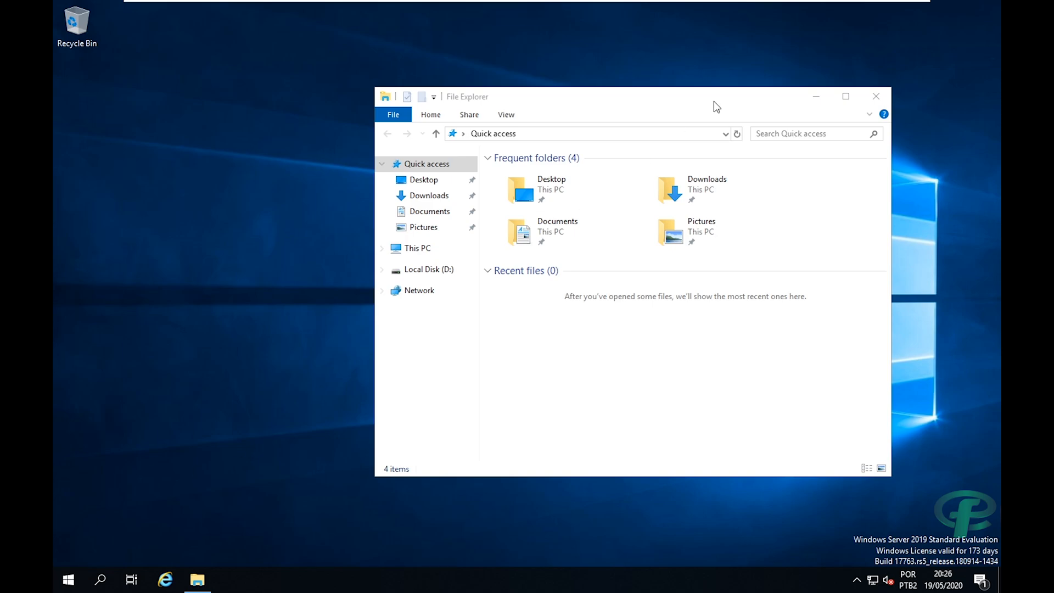
pyautogui.click(877, 99)
pyautogui.click(68, 580)
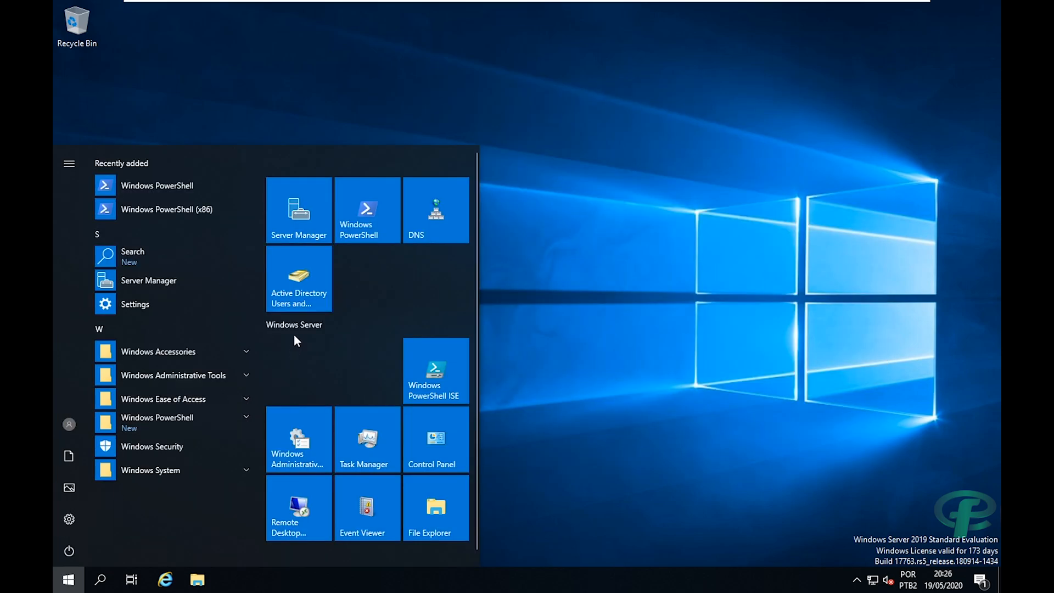
pyautogui.click(291, 226)
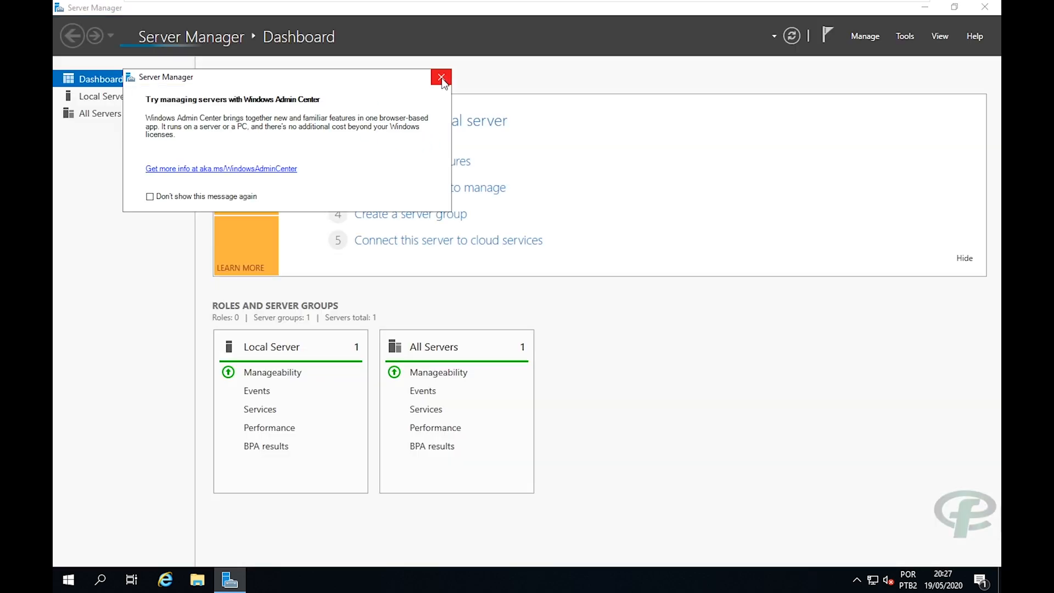
pyautogui.click(441, 78)
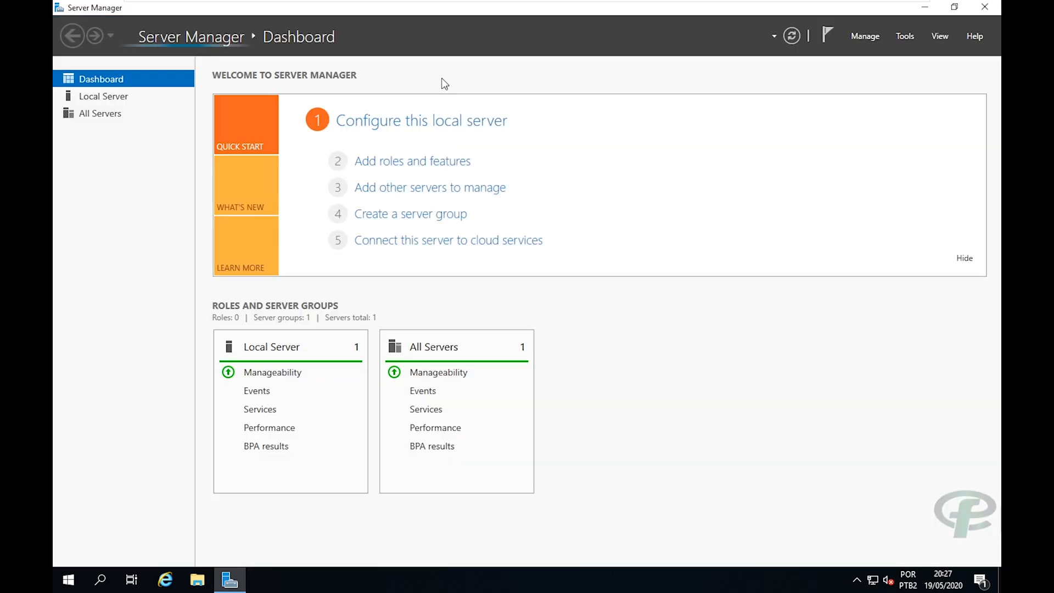
# Run the Add Roles and Features Wizard as role-based installation with fcc-server.fcc.com.br as destination.
pyautogui.click(417, 162)
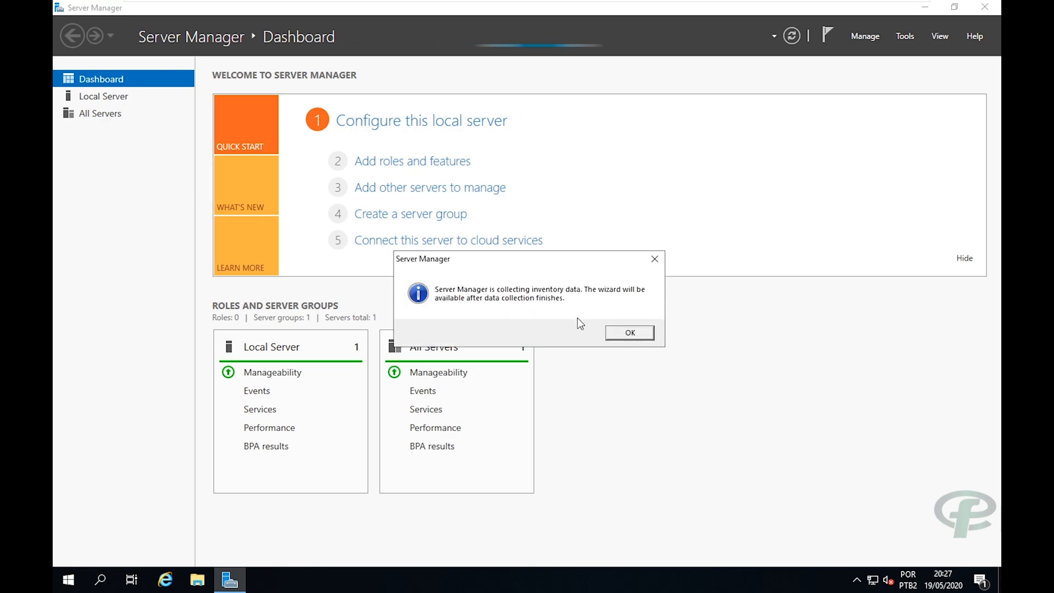
pyautogui.click(626, 336)
pyautogui.click(426, 165)
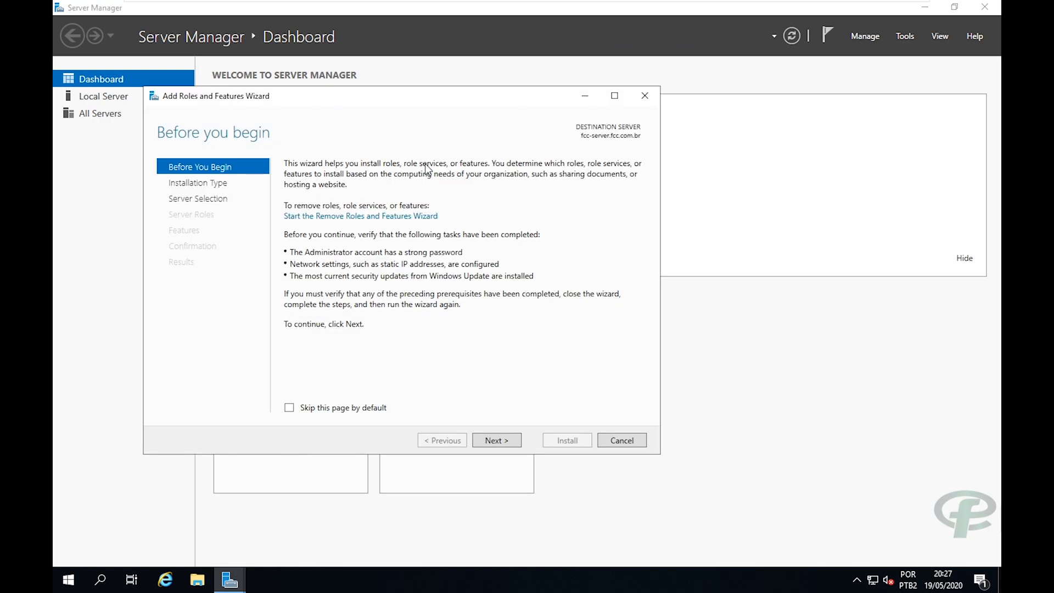
pyautogui.click(495, 444)
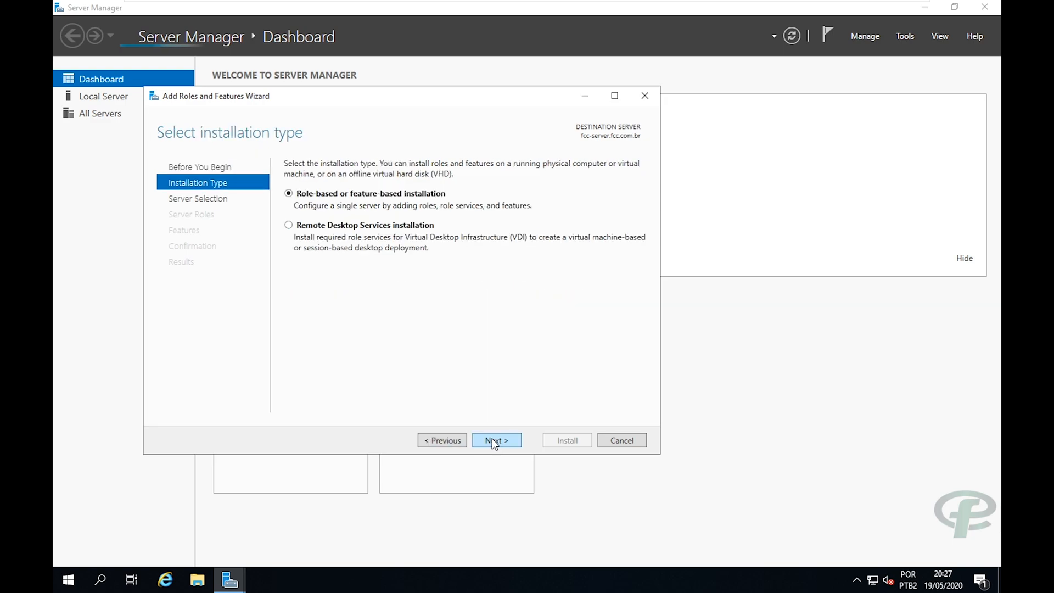
pyautogui.click(494, 443)
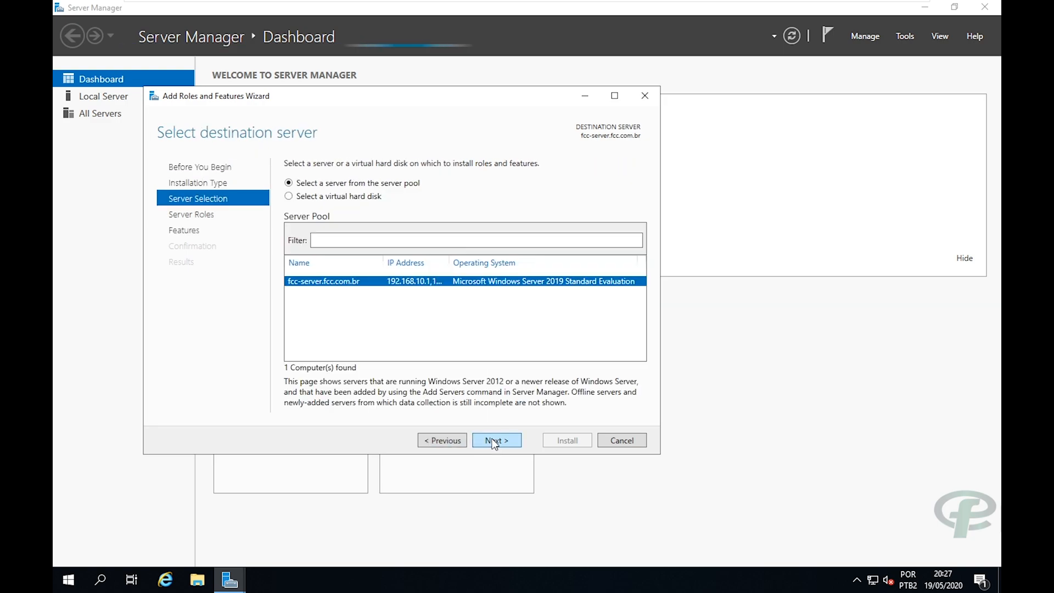
pyautogui.click(494, 442)
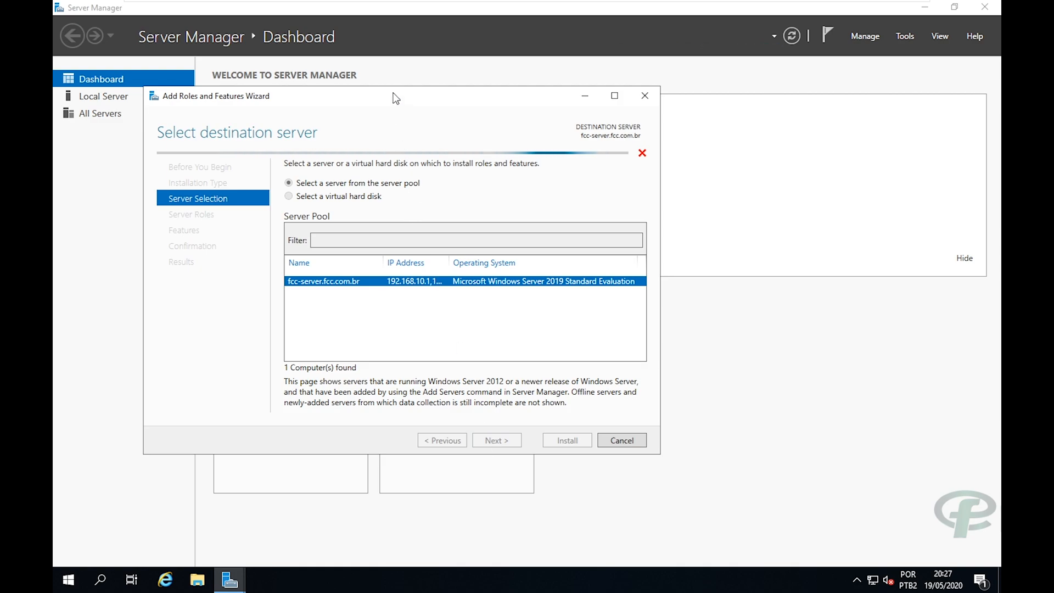
pyautogui.moveTo(393, 97); pyautogui.dragTo(501, 103)
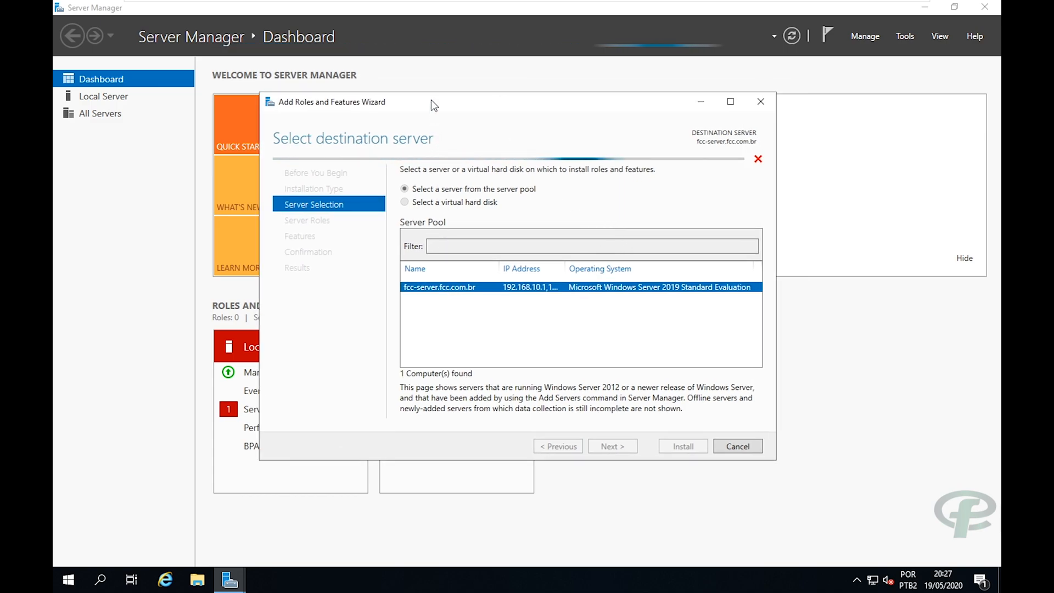
pyautogui.moveTo(431, 100); pyautogui.dragTo(466, 95)
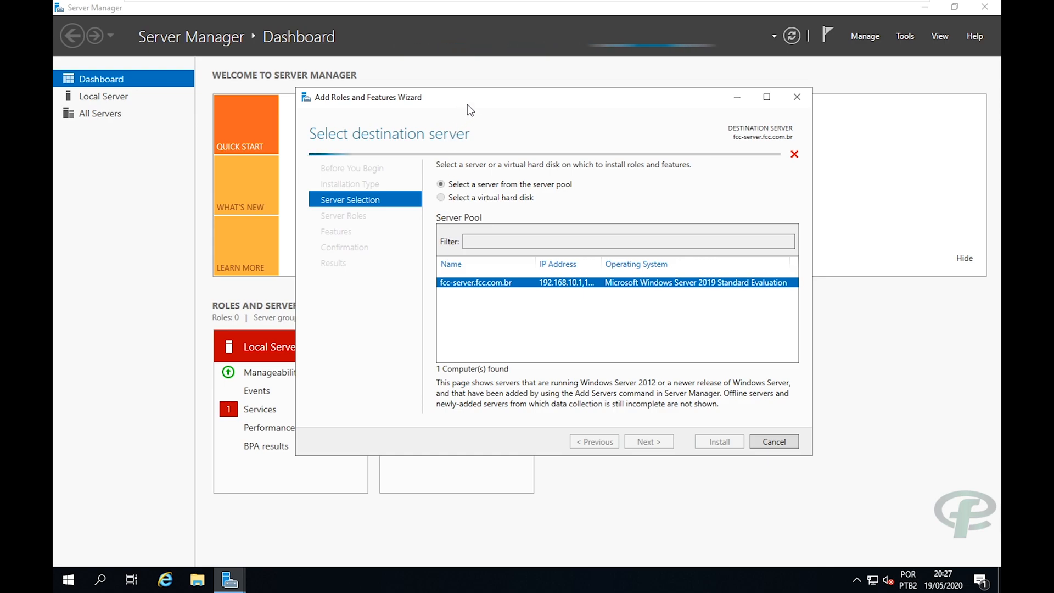
pyautogui.moveTo(481, 105); pyautogui.dragTo(488, 104)
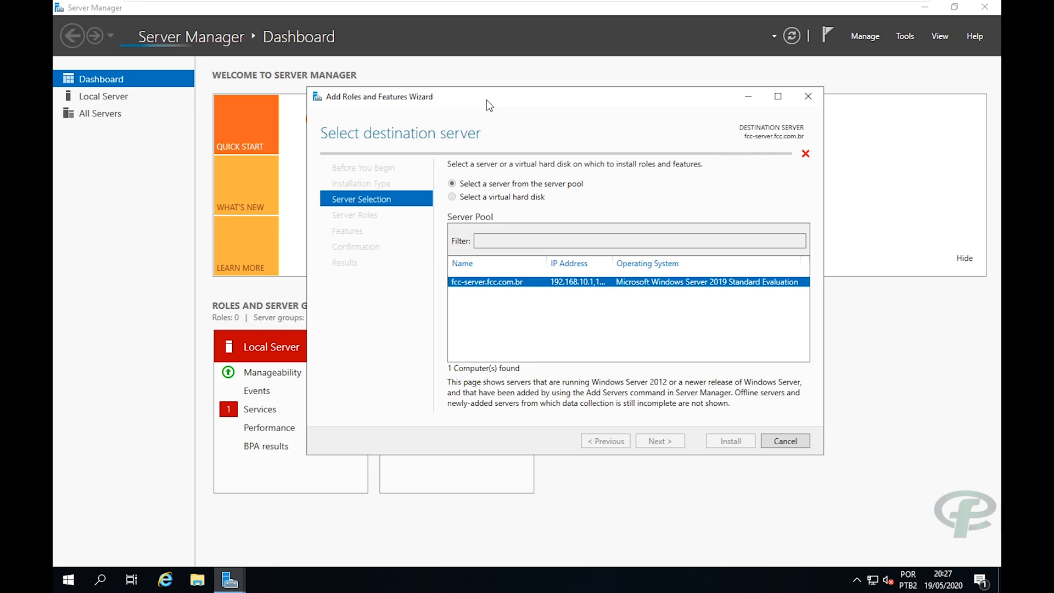
pyautogui.moveTo(486, 99); pyautogui.dragTo(498, 95)
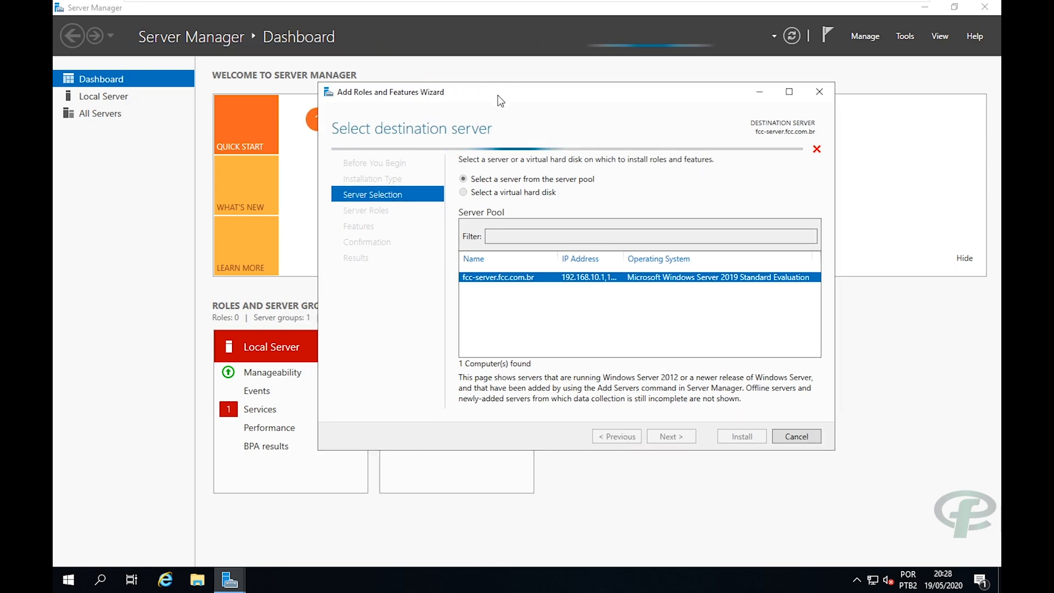
pyautogui.moveTo(497, 96); pyautogui.dragTo(501, 97)
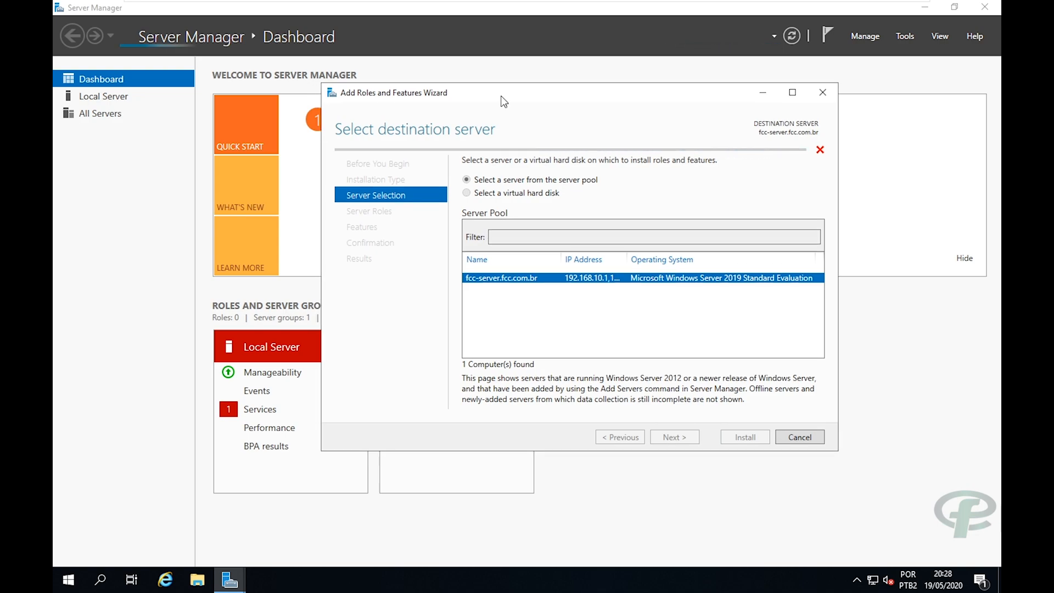
pyautogui.moveTo(500, 97); pyautogui.dragTo(486, 101)
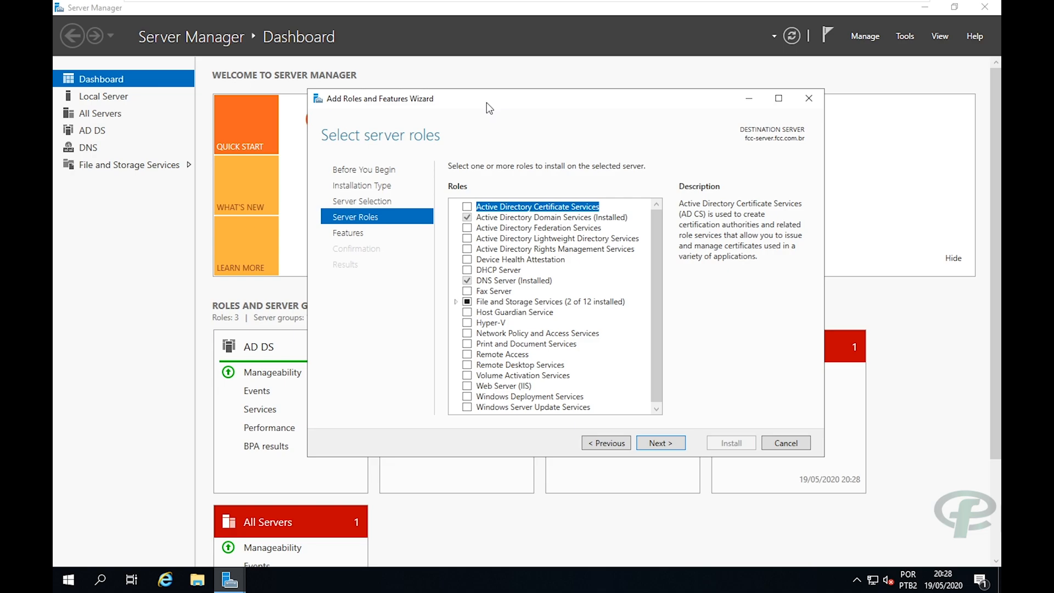
# Select the DHCP Server role with its management tools and advance past Features.
pyautogui.moveTo(487, 102); pyautogui.dragTo(476, 102)
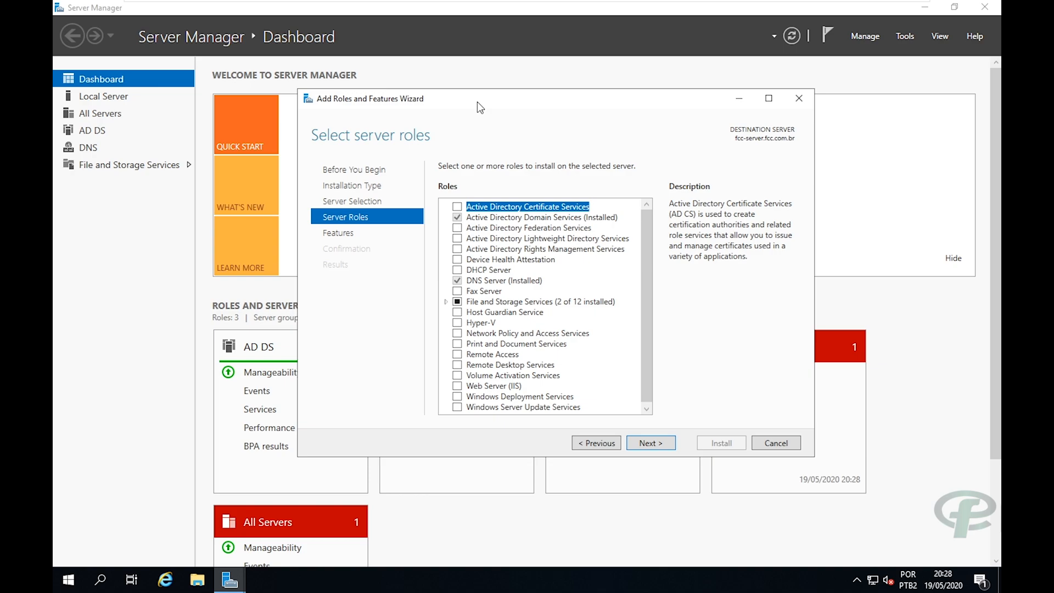
pyautogui.moveTo(476, 101); pyautogui.dragTo(468, 105)
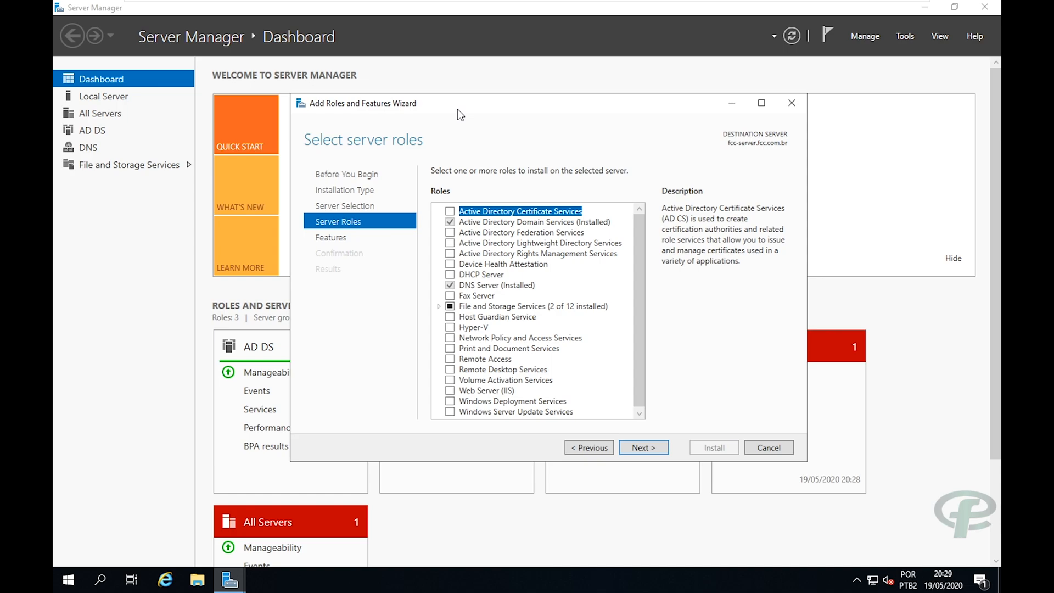
pyautogui.click(451, 275)
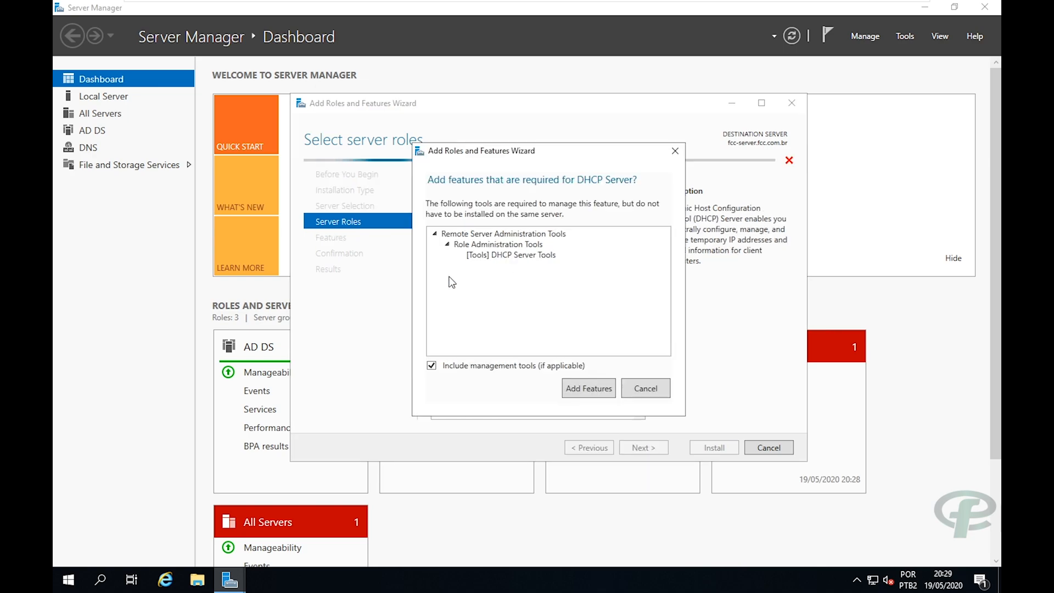
pyautogui.click(578, 385)
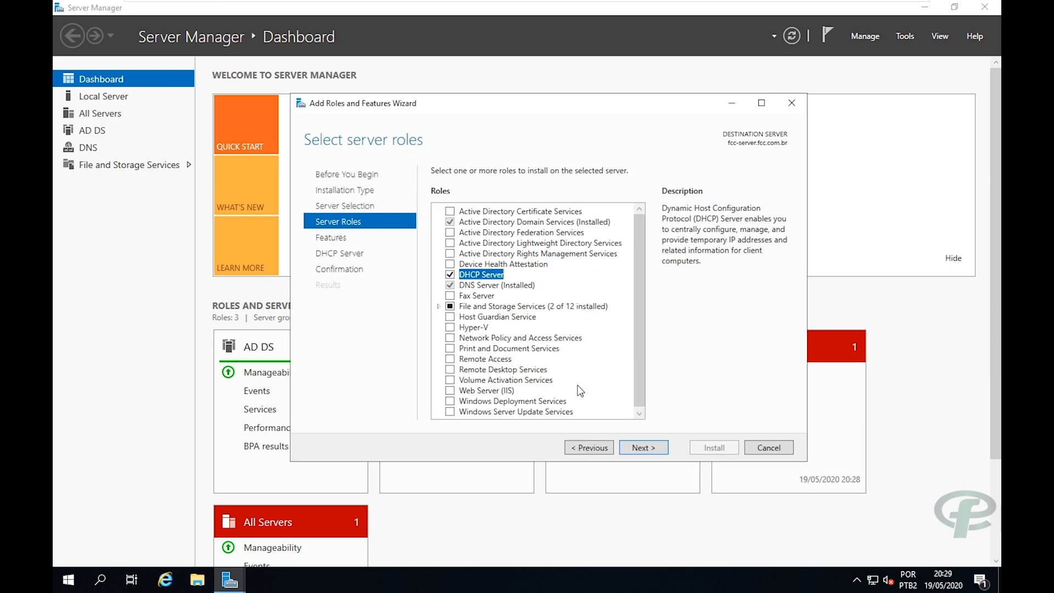
pyautogui.click(647, 447)
pyautogui.click(647, 447)
# Install the DHCP Server role and close the wizard once installation finishes.
pyautogui.click(648, 447)
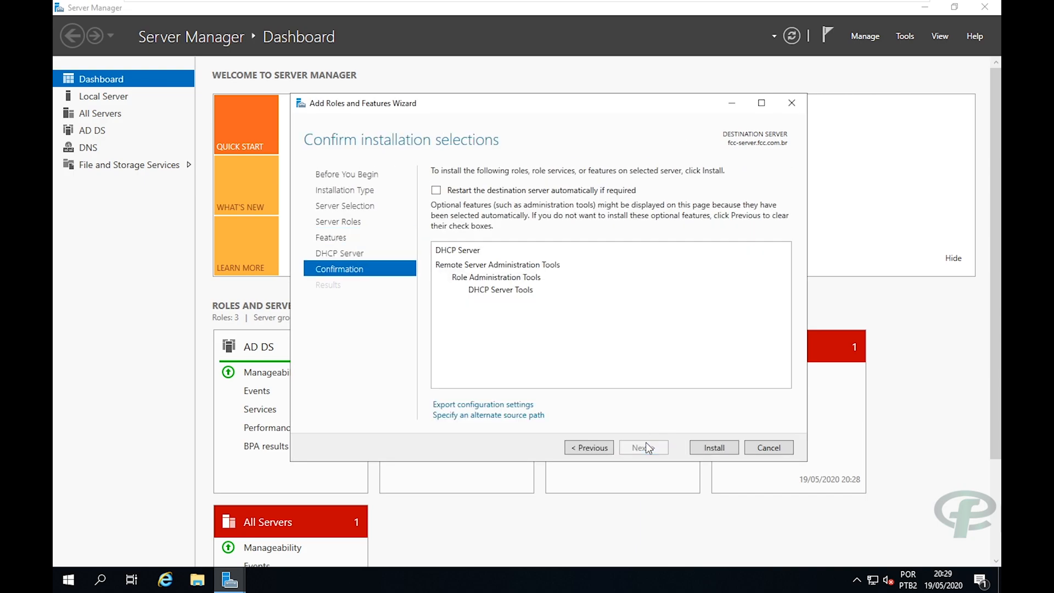
pyautogui.click(701, 454)
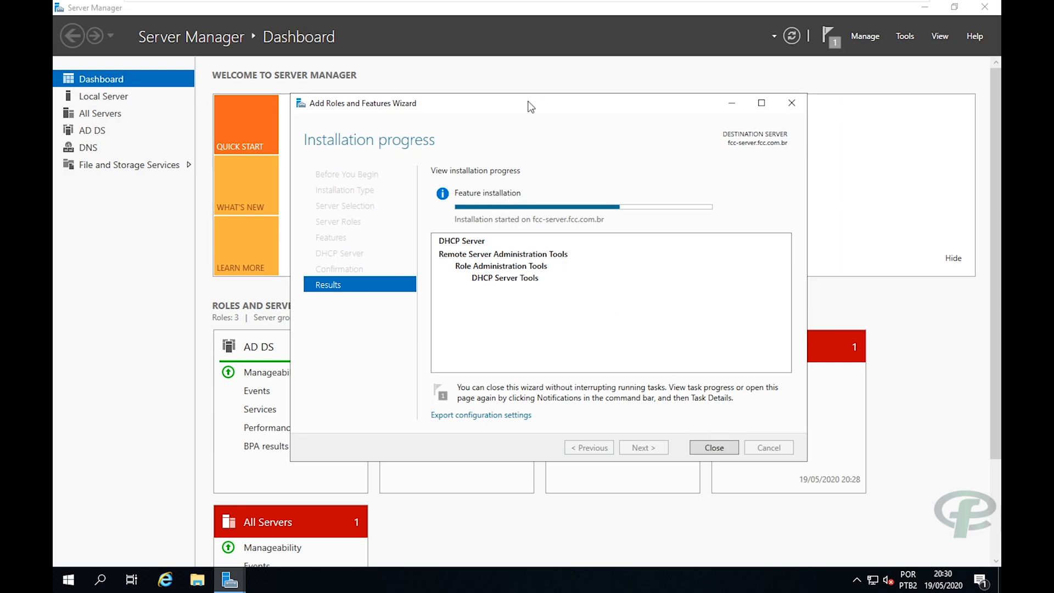
pyautogui.moveTo(537, 107); pyautogui.dragTo(547, 108)
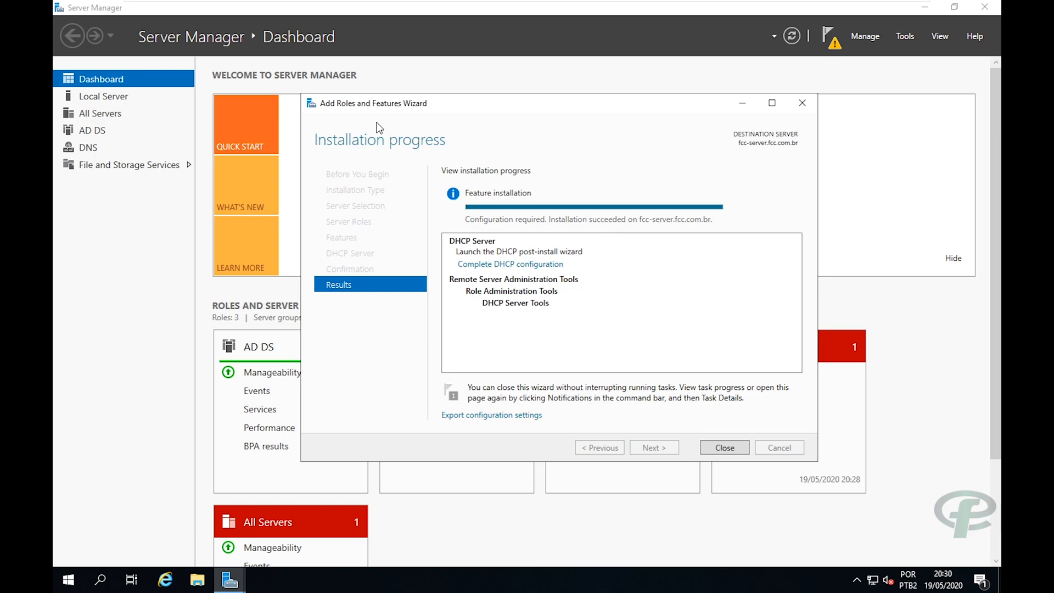
pyautogui.click(706, 447)
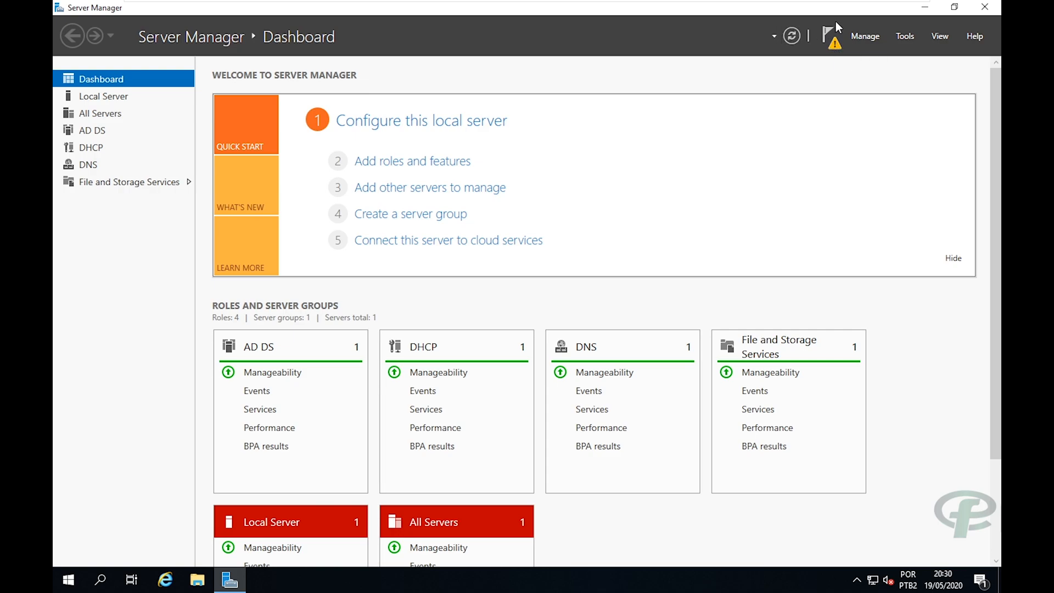
# Complete DHCP post-install configuration with the current administrator credentials, then close Server Manager.
pyautogui.click(830, 37)
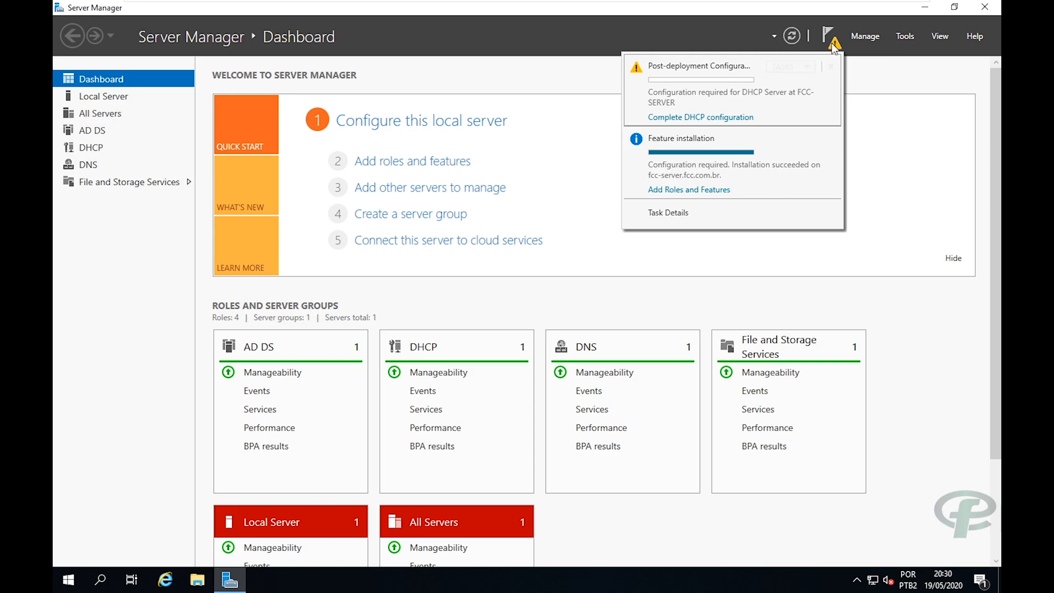
pyautogui.click(729, 118)
pyautogui.moveTo(502, 152); pyautogui.dragTo(535, 86)
pyautogui.click(546, 425)
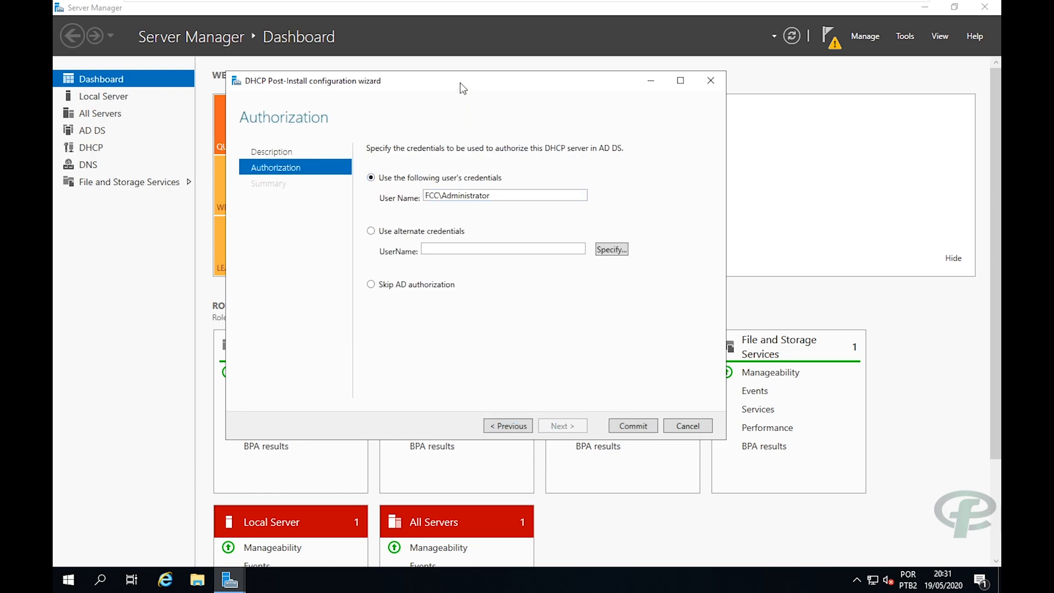
pyautogui.moveTo(460, 82); pyautogui.dragTo(480, 74)
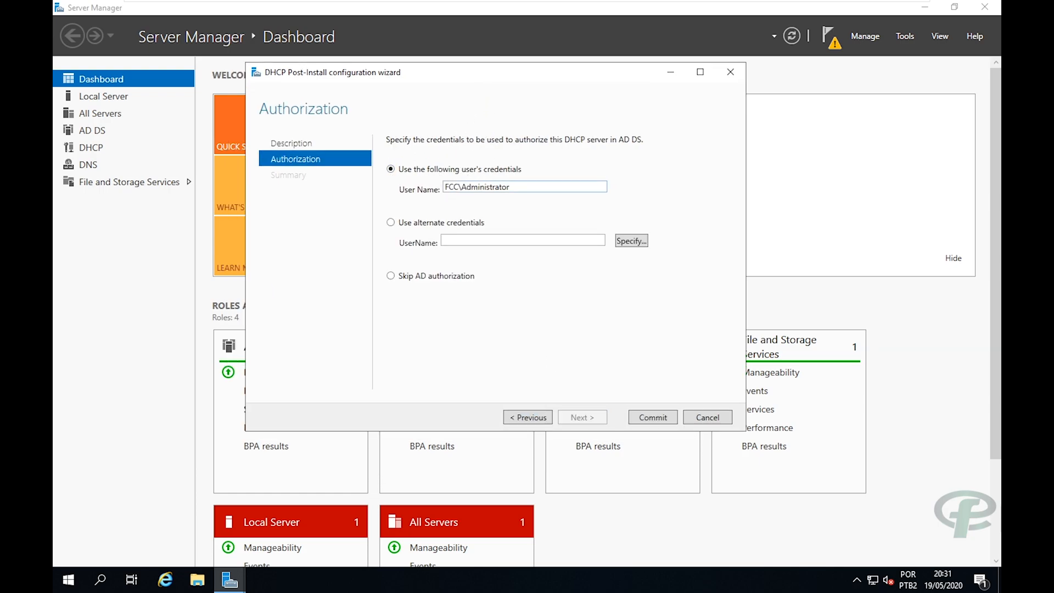
pyautogui.click(641, 416)
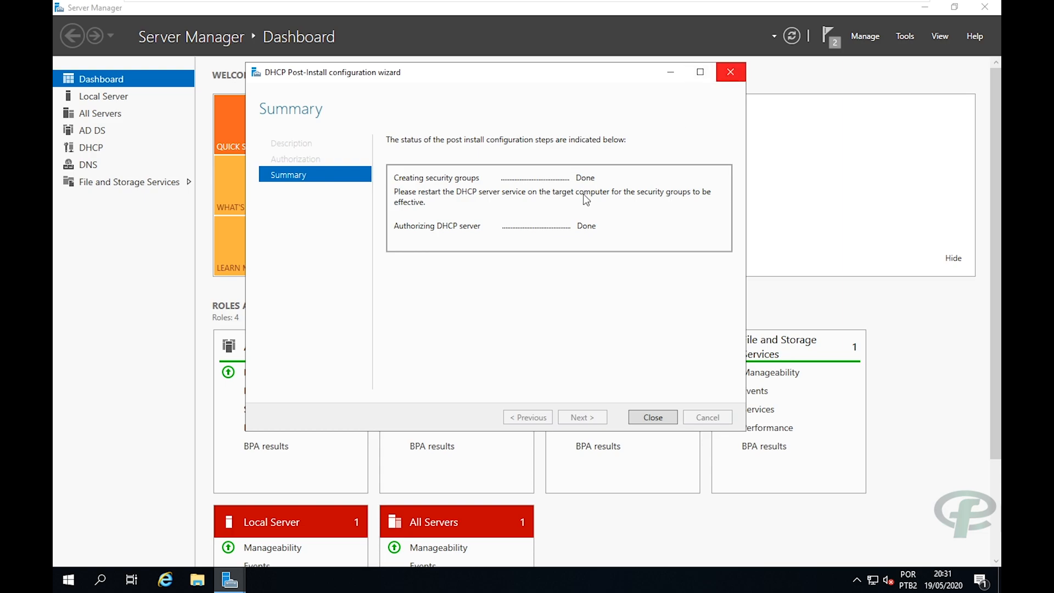
pyautogui.click(729, 72)
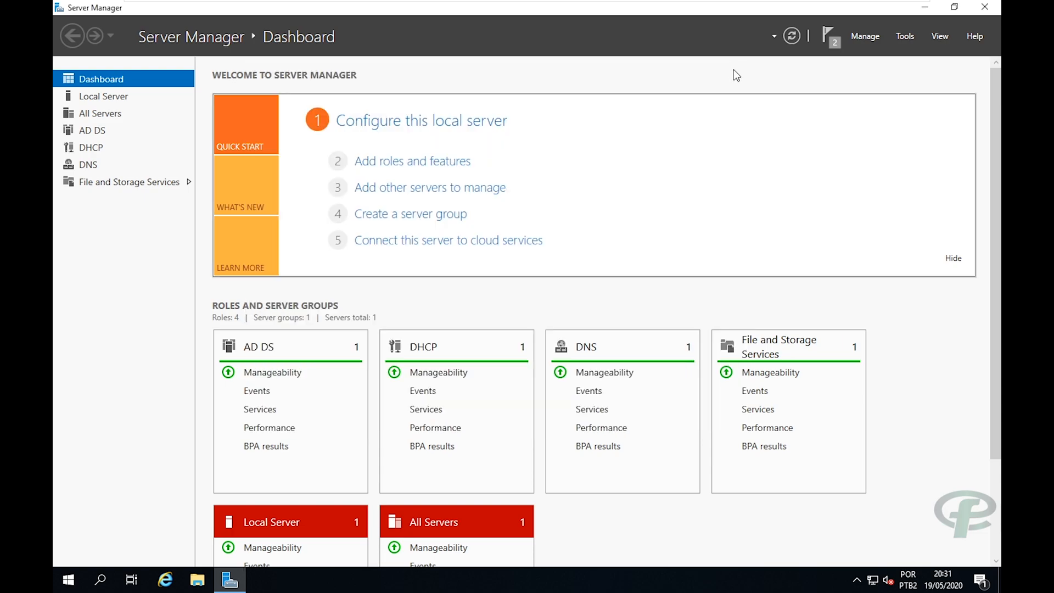
pyautogui.click(989, 8)
# Search 'dhcp', pin the DHCP console to Start and launch it.
pyautogui.click(68, 579)
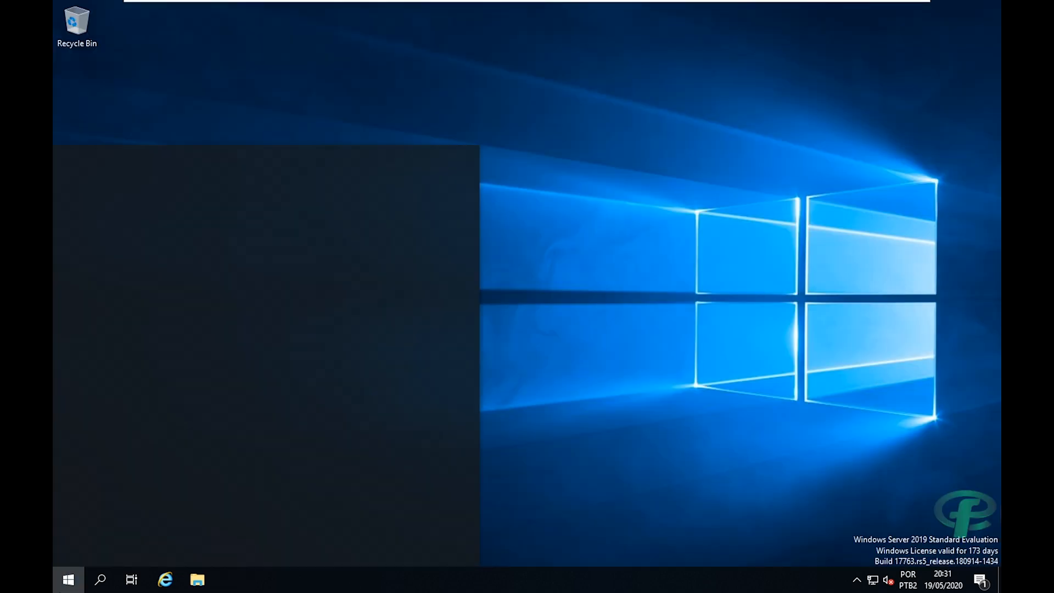
pyautogui.write('dhcp')
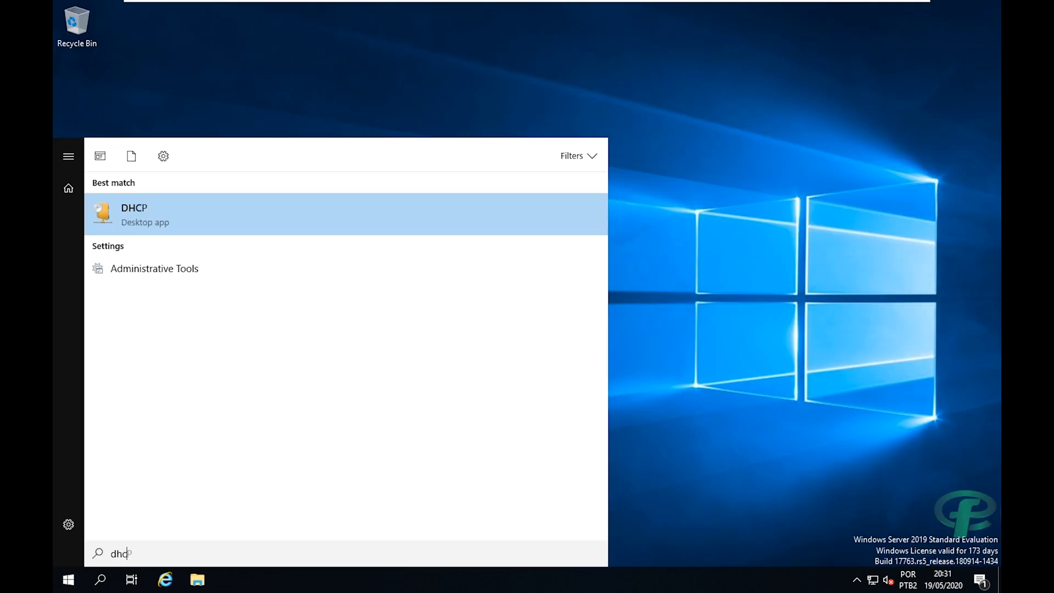
pyautogui.rightClick(157, 228)
pyautogui.click(191, 307)
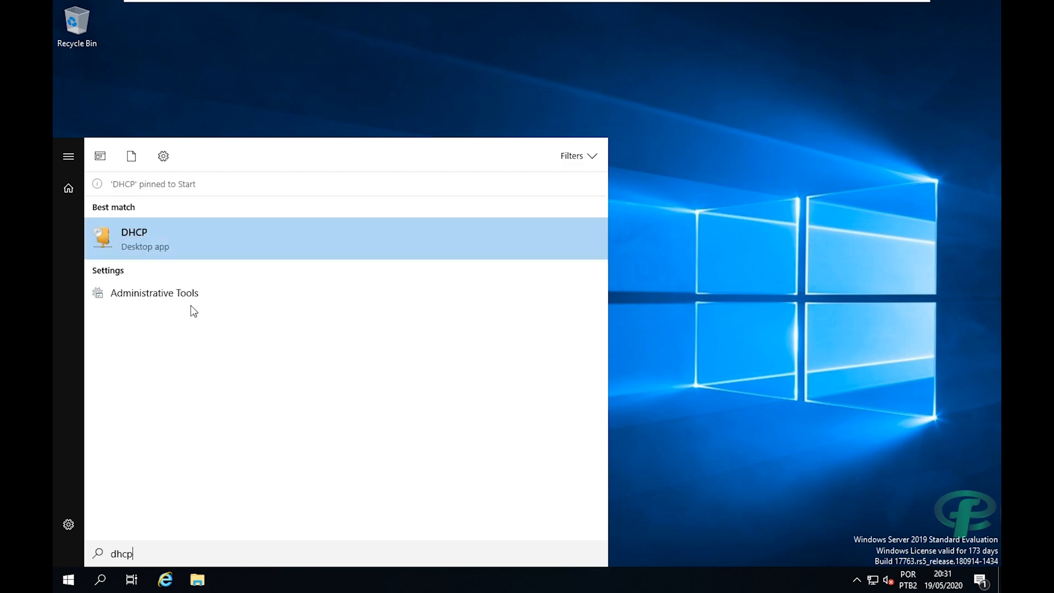
pyautogui.click(263, 119)
pyautogui.press('super')
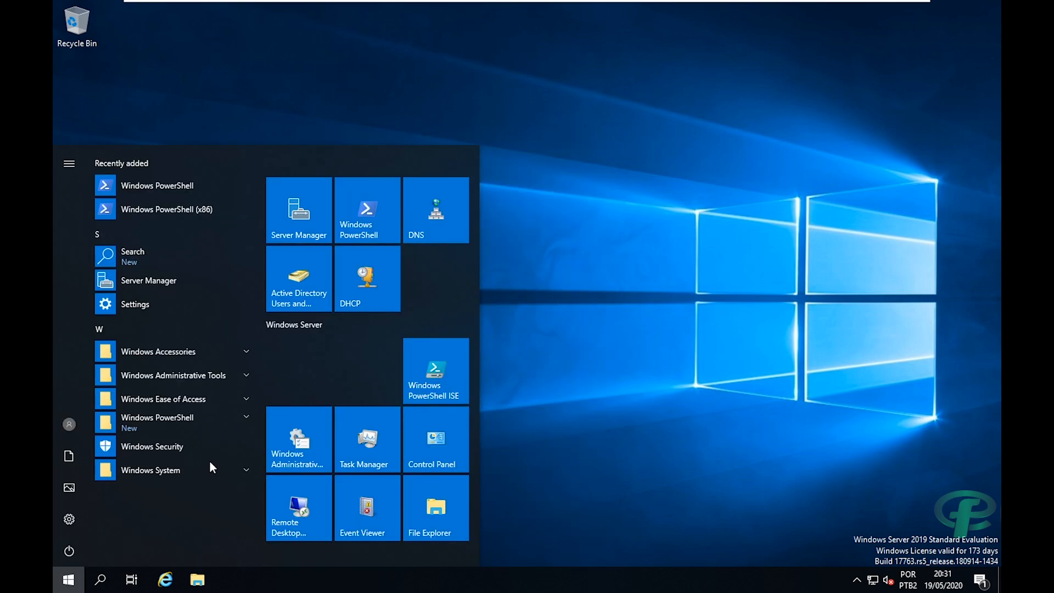
pyautogui.click(383, 273)
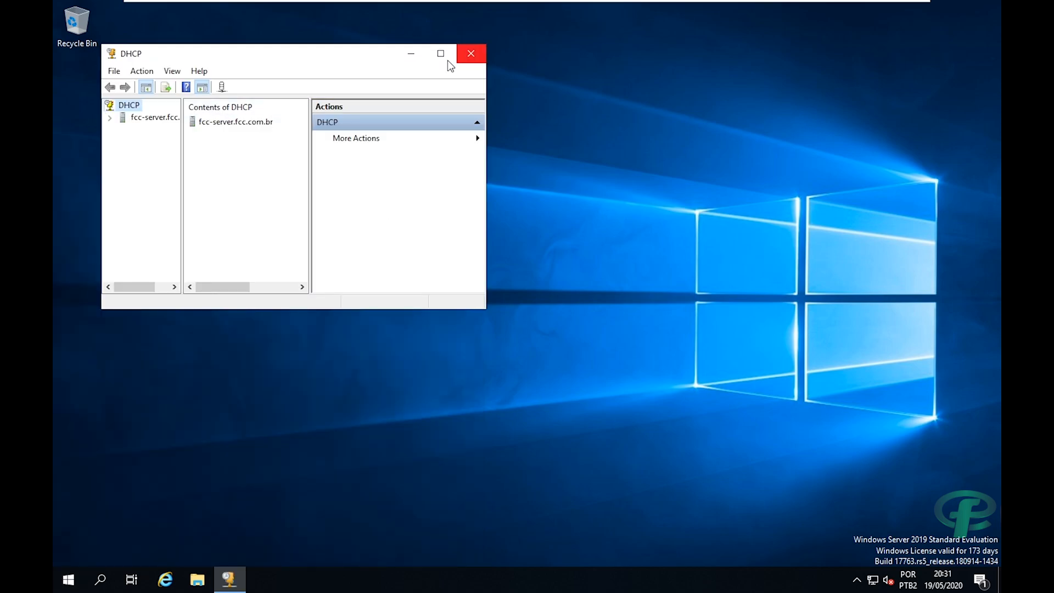
# Maximize DHCP, expand fcc-server.fcc.com.br and IPv4, and start a New Scope.
pyautogui.click(440, 55)
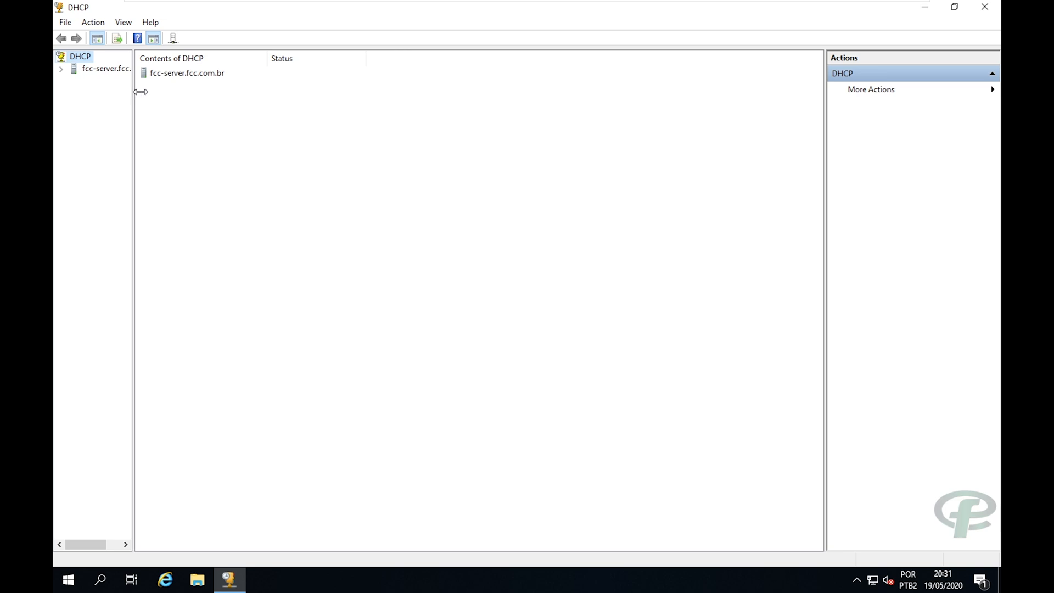
pyautogui.moveTo(132, 91); pyautogui.dragTo(257, 91)
pyautogui.click(62, 69)
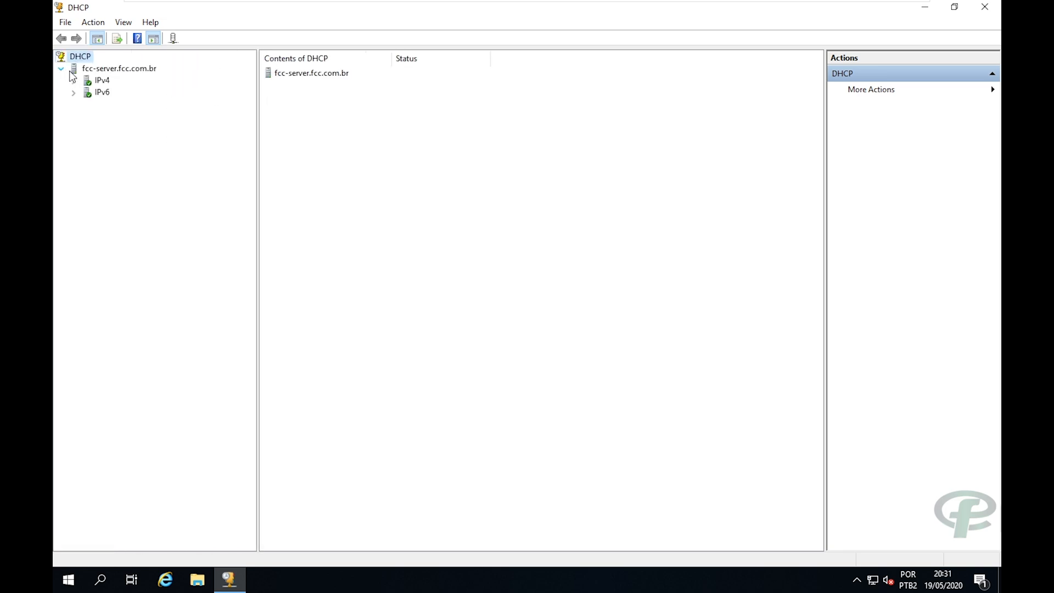
pyautogui.doubleClick(98, 85)
pyautogui.rightClick(98, 85)
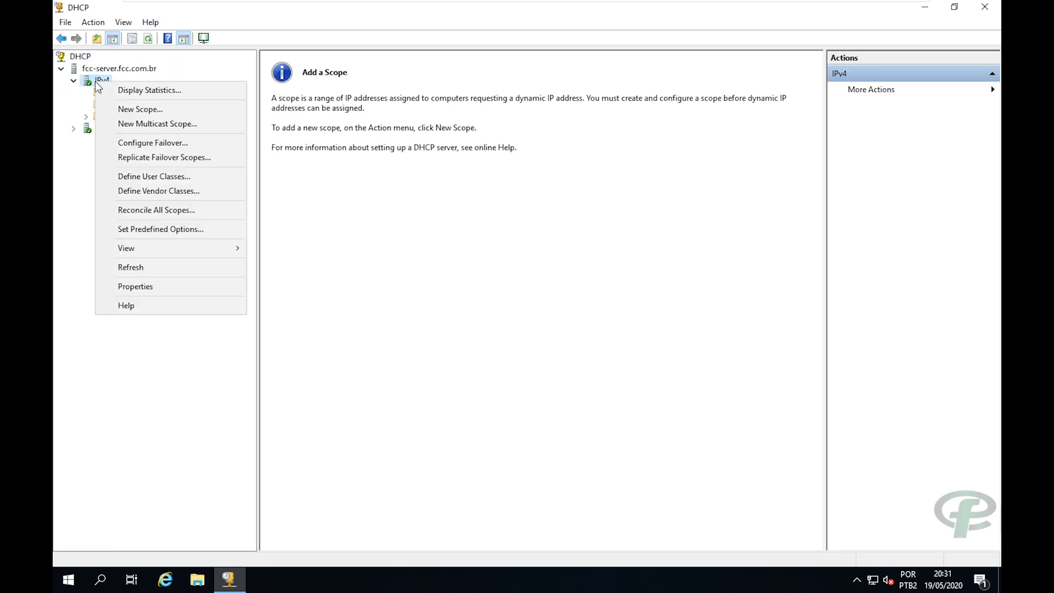
pyautogui.rightClick(97, 67)
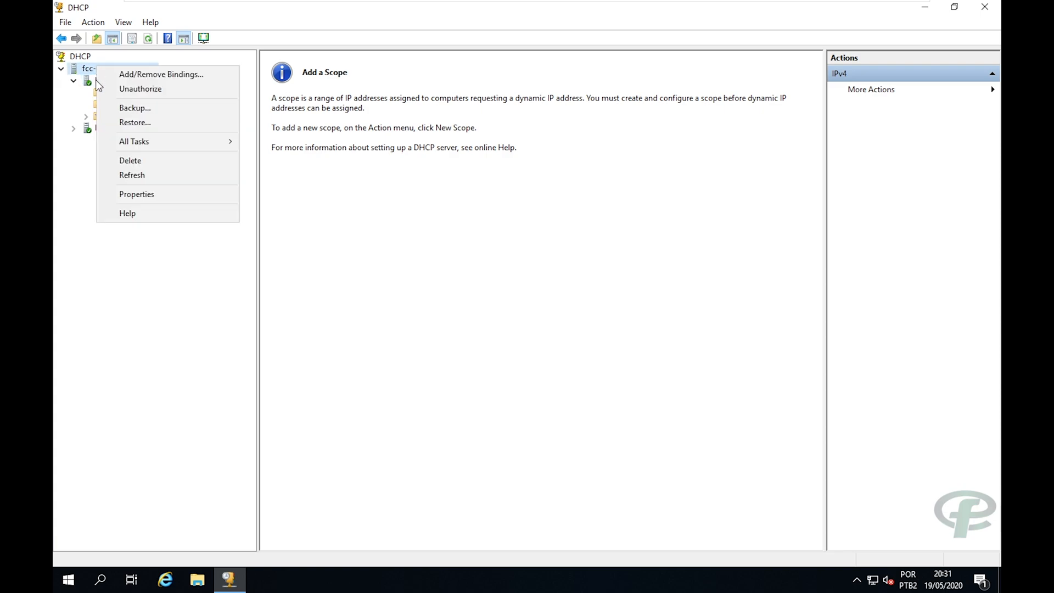
pyautogui.click(64, 134)
pyautogui.rightClick(99, 82)
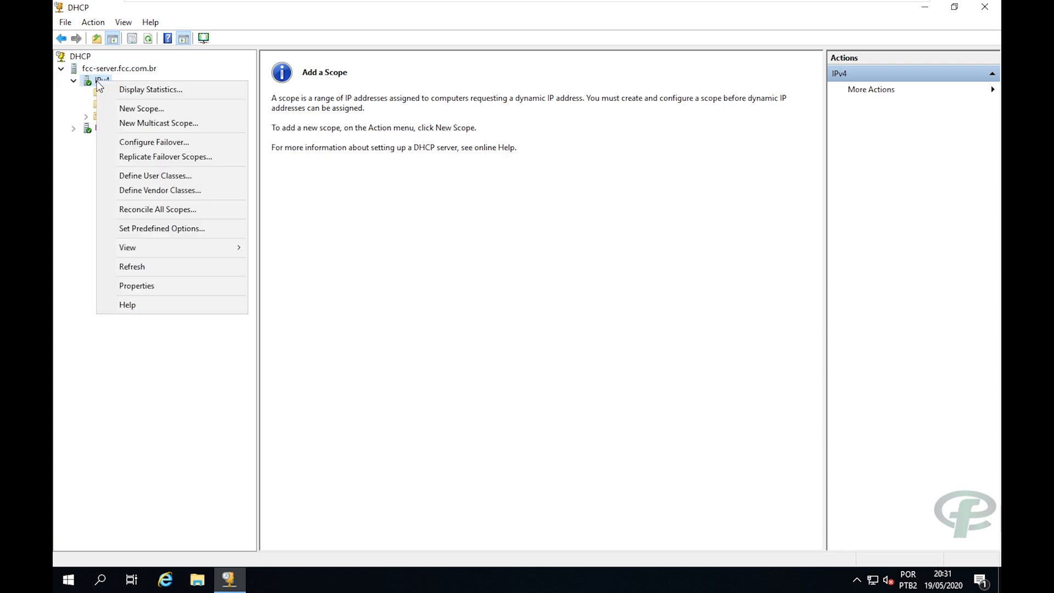
pyautogui.click(133, 110)
# Name the new DHCP scope 'scopo-fcc'.
pyautogui.click(608, 406)
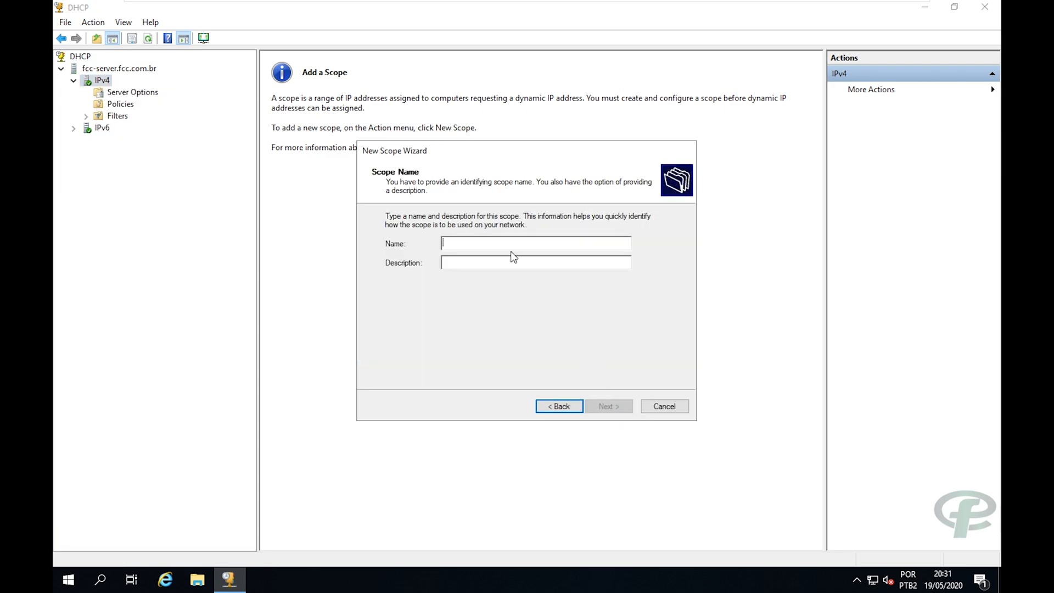
pyautogui.write('sc')
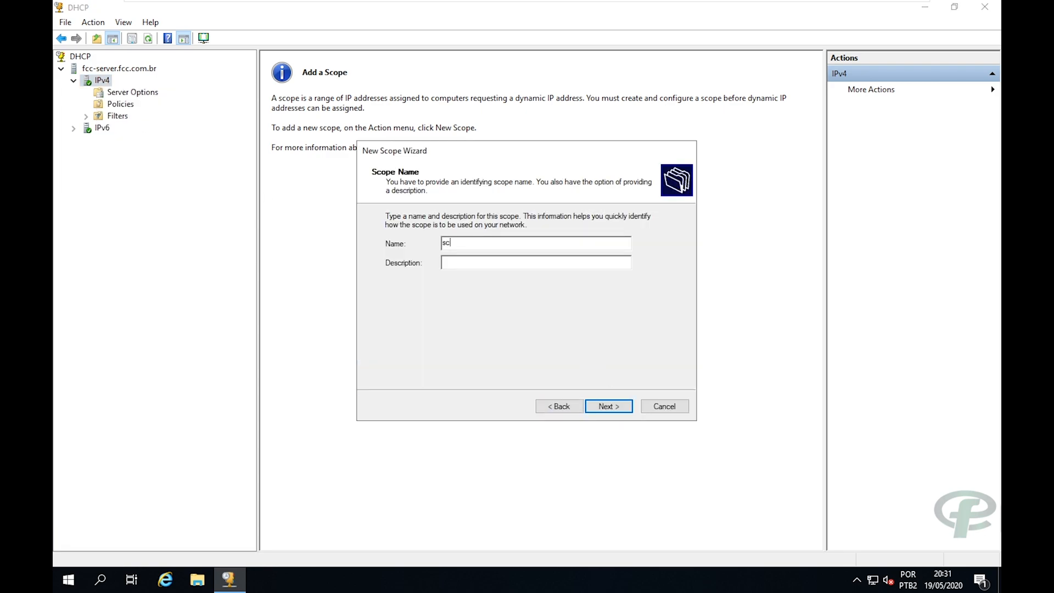
pyautogui.press('BackSpace')
pyautogui.write('copo-fcc')
pyautogui.click(596, 409)
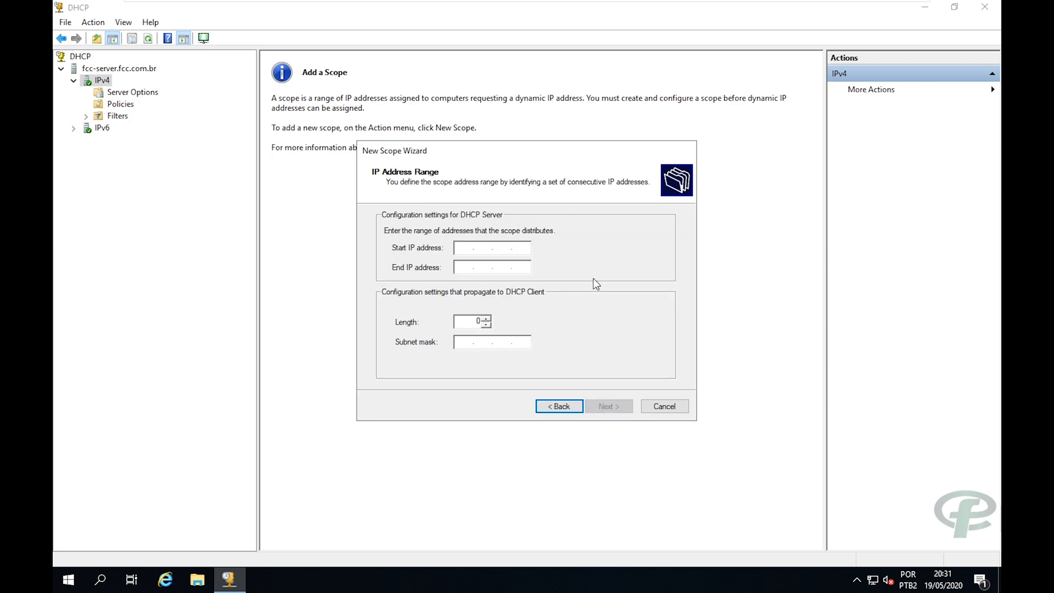
# Set the scope range to 192.168.10.80–192.168.10.100 with length 24 (255.255.255.0).
pyautogui.write('192 . 168 . 10 . 80')
pyautogui.press('Tab')
pyautogui.write('192.168.10.')
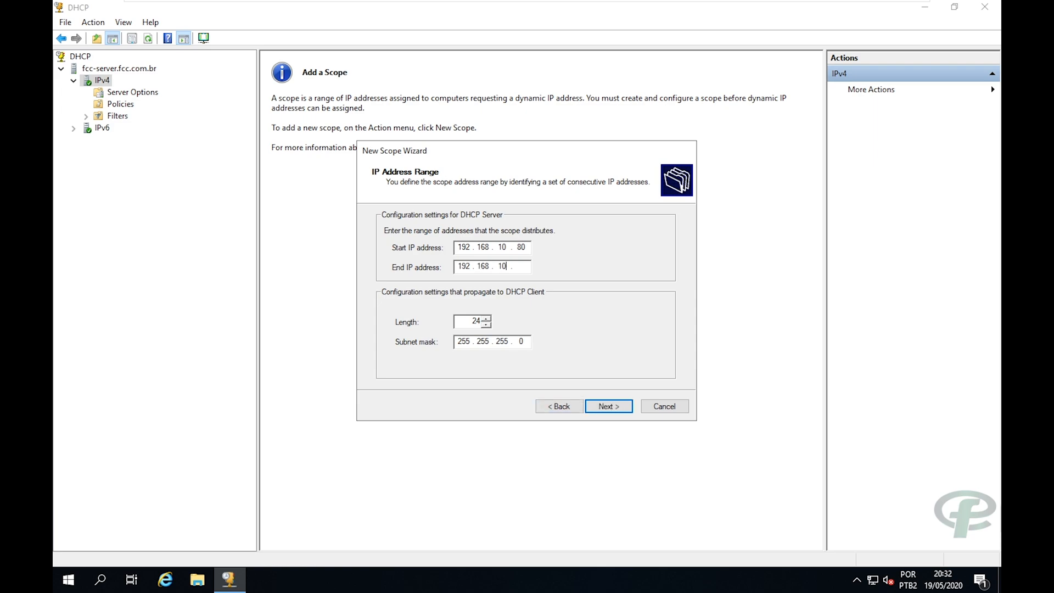
pyautogui.write('100')
pyautogui.moveTo(496, 148); pyautogui.dragTo(508, 128)
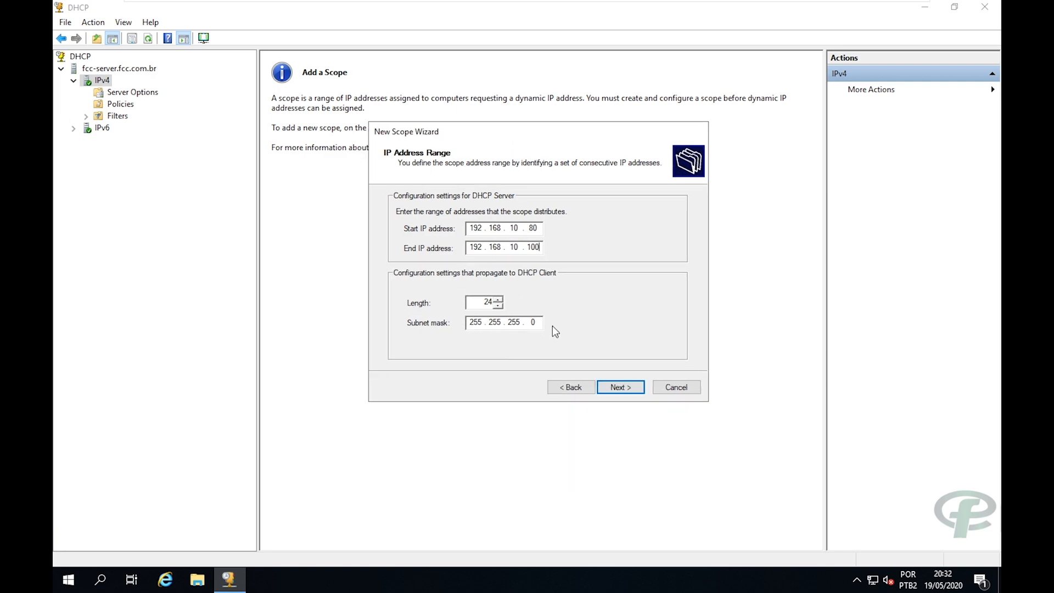
pyautogui.click(618, 393)
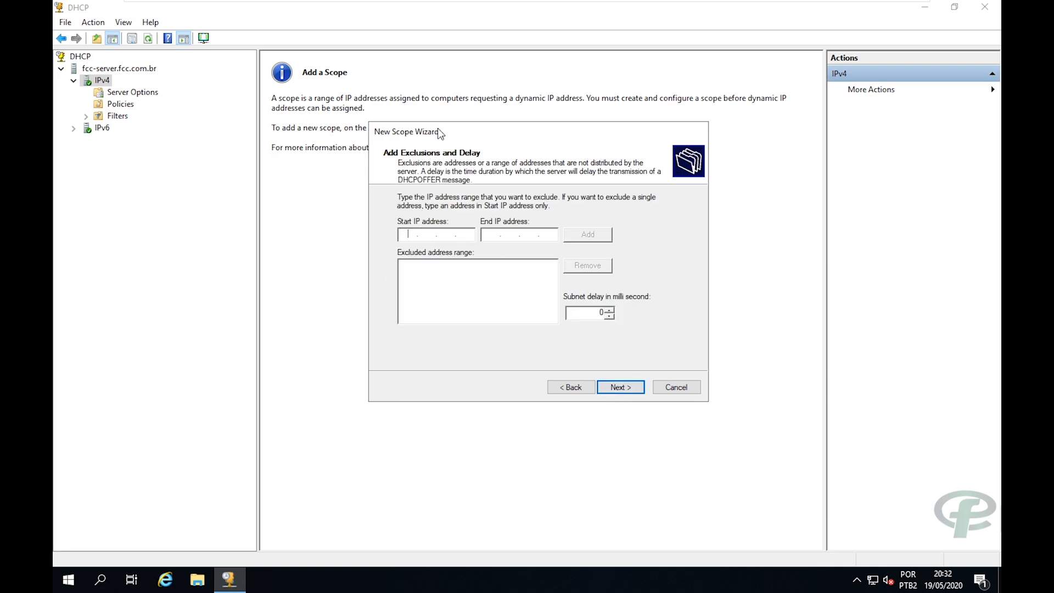
# Enter exclusion range 192.168.10.91–192.168.10.94 and continue without adding it.
pyautogui.moveTo(439, 132)
pyautogui.mouseDown()
pyautogui.moveTo(472, 132)
pyautogui.moveTo(449, 137)
pyautogui.mouseUp()
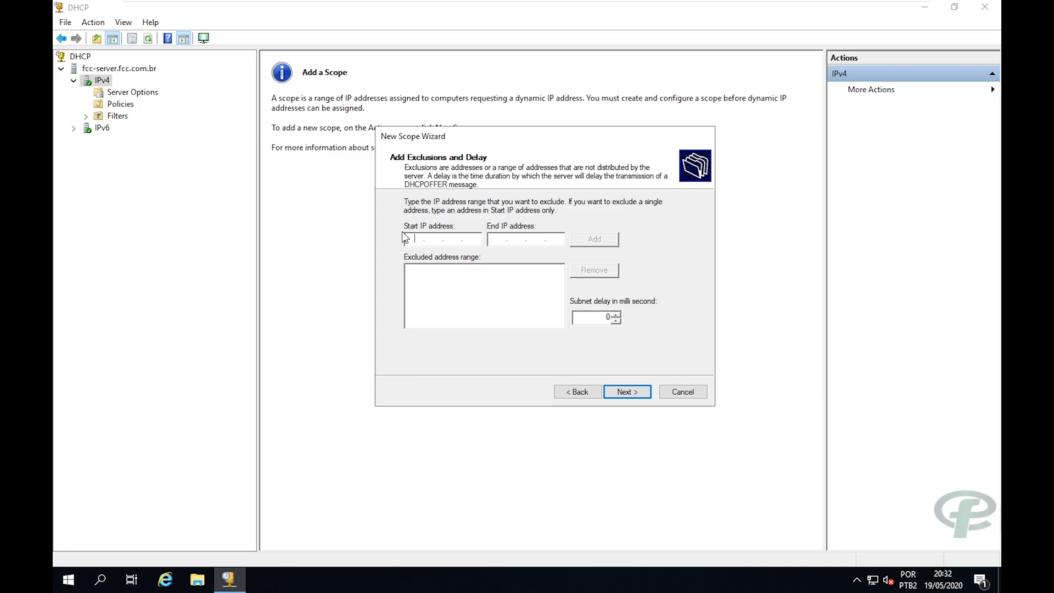
pyautogui.write('192.')
pyautogui.write('168.')
pyautogui.write('10')
pyautogui.write('91')
pyautogui.write('192168')
pyautogui.write('10')
pyautogui.write('94')
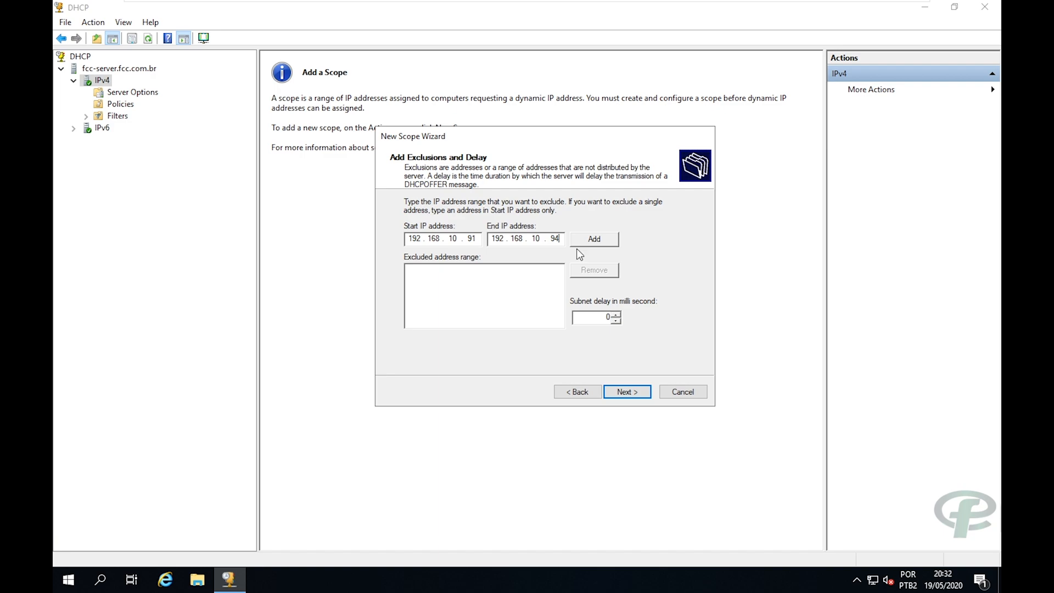
pyautogui.moveTo(412, 239); pyautogui.dragTo(422, 239)
pyautogui.click(634, 393)
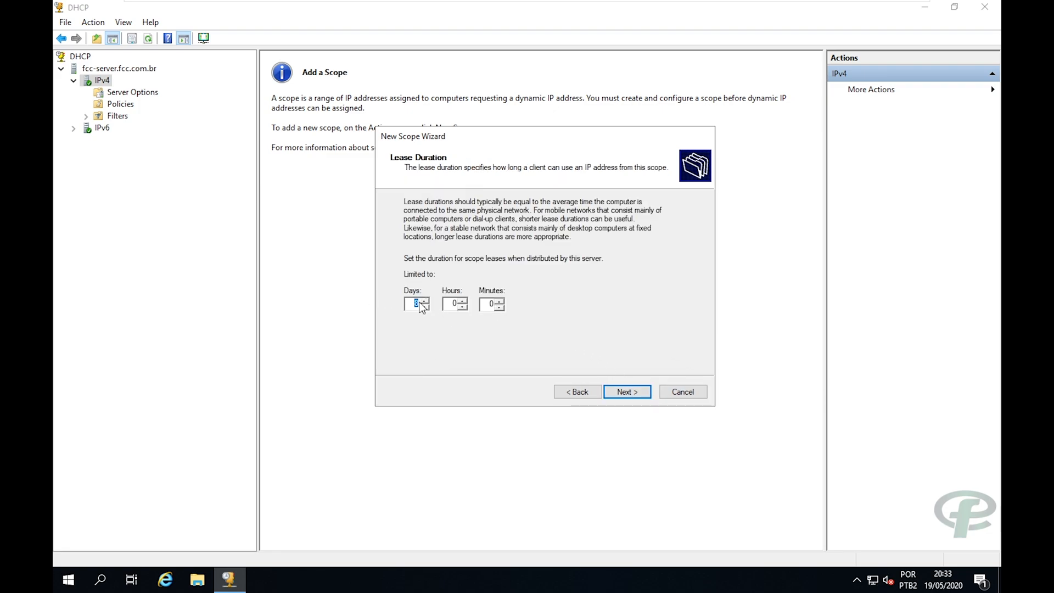
# Keep the default lease, configure options now, and add router 192.168.10.1 as gateway.
pyautogui.click(627, 393)
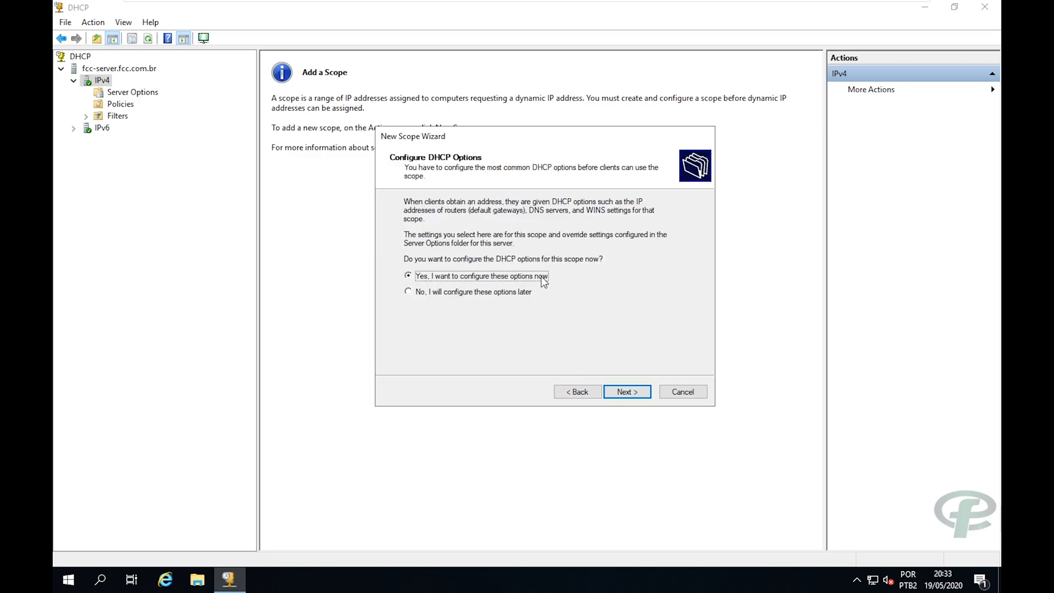
pyautogui.click(624, 392)
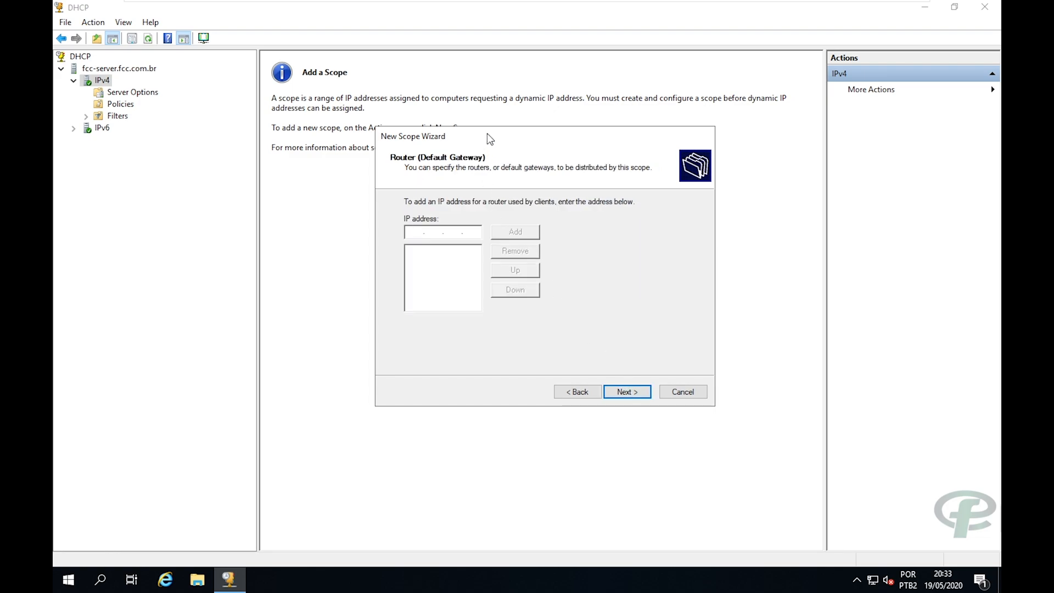
pyautogui.moveTo(487, 134)
pyautogui.mouseDown()
pyautogui.moveTo(509, 124)
pyautogui.moveTo(497, 130)
pyautogui.mouseUp()
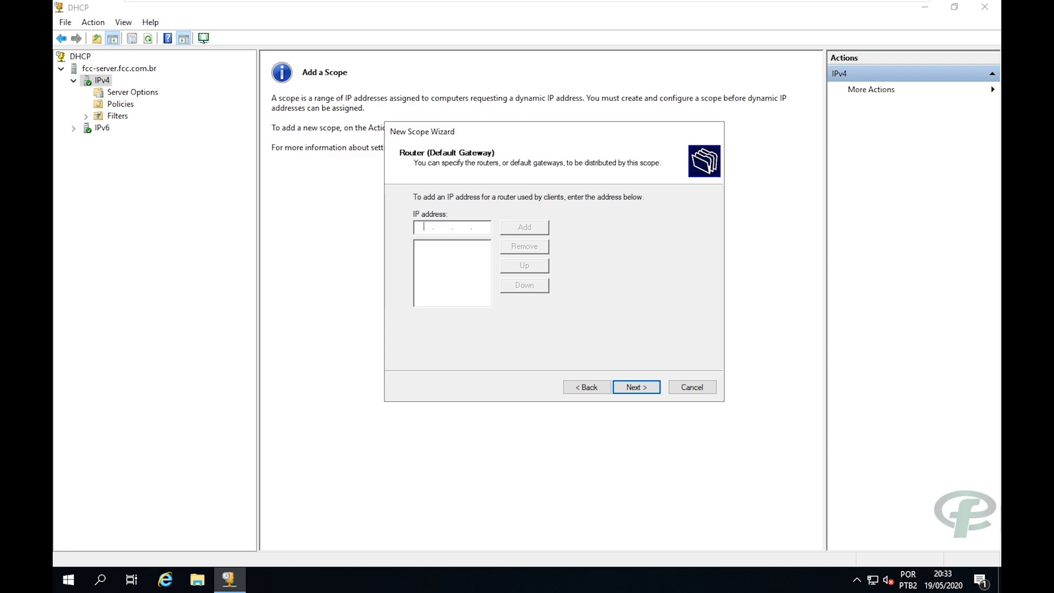
pyautogui.write('192 . 168 . 10 . 1')
pyautogui.click(519, 229)
pyautogui.click(634, 387)
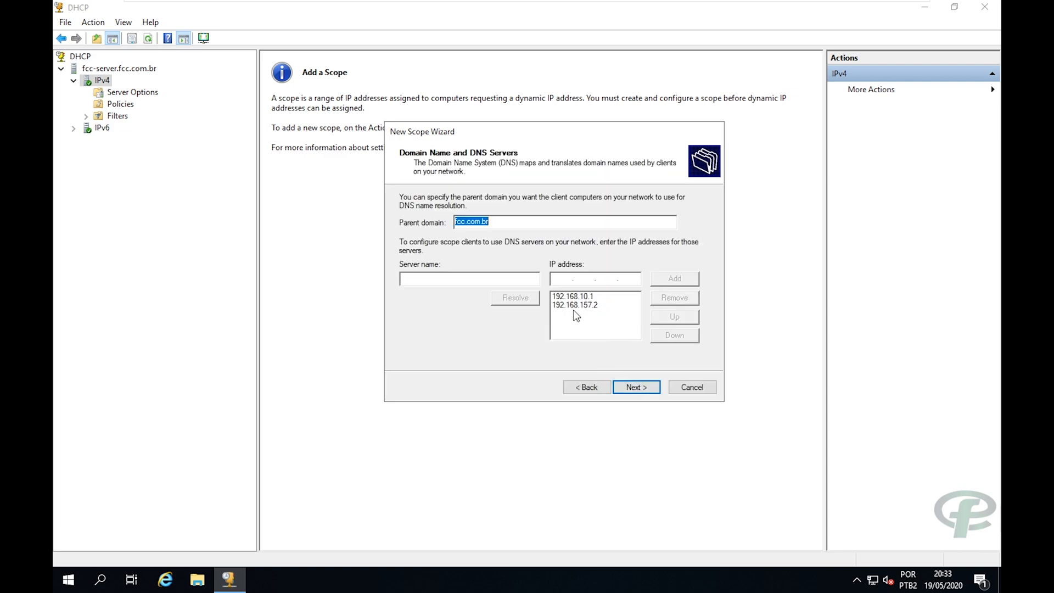
# Remove DNS server 192.168.157.2, leaving only 192.168.10.1 as the scope's DNS server.
pyautogui.click(577, 305)
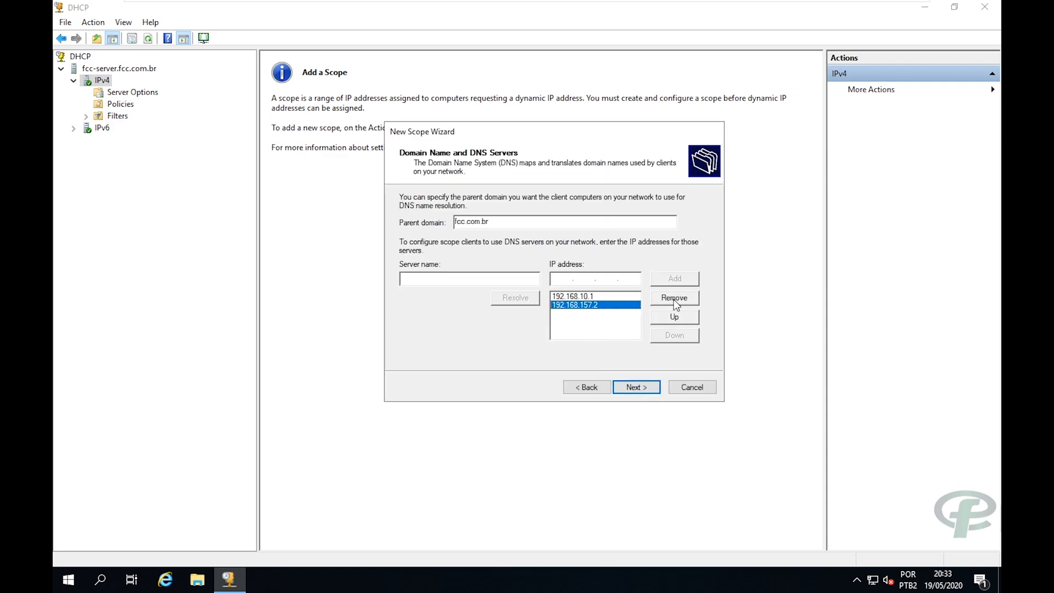
pyautogui.click(673, 298)
pyautogui.click(591, 297)
pyautogui.click(673, 297)
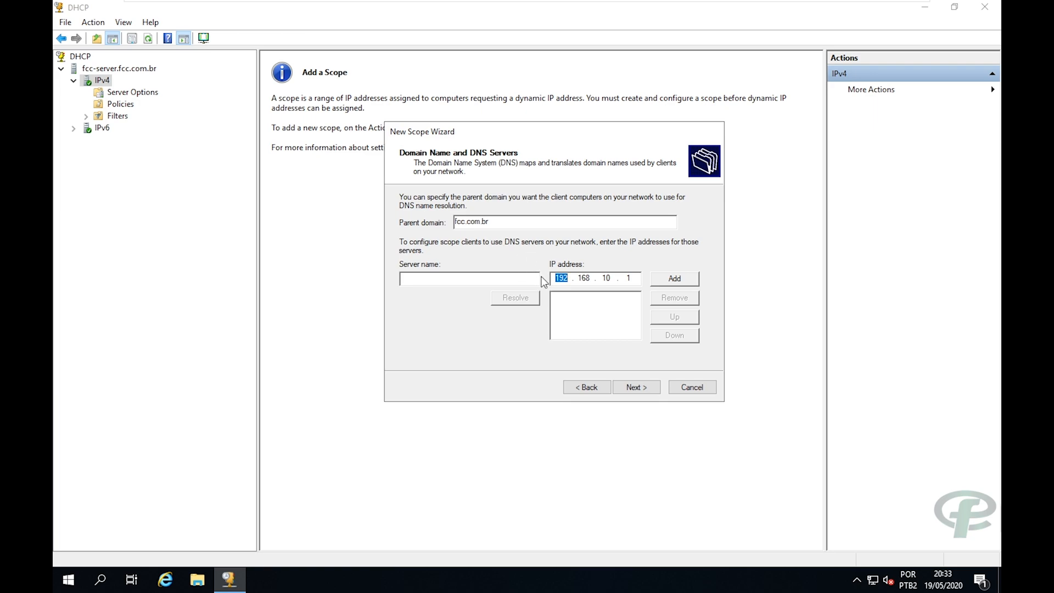
pyautogui.click(660, 279)
pyautogui.click(586, 295)
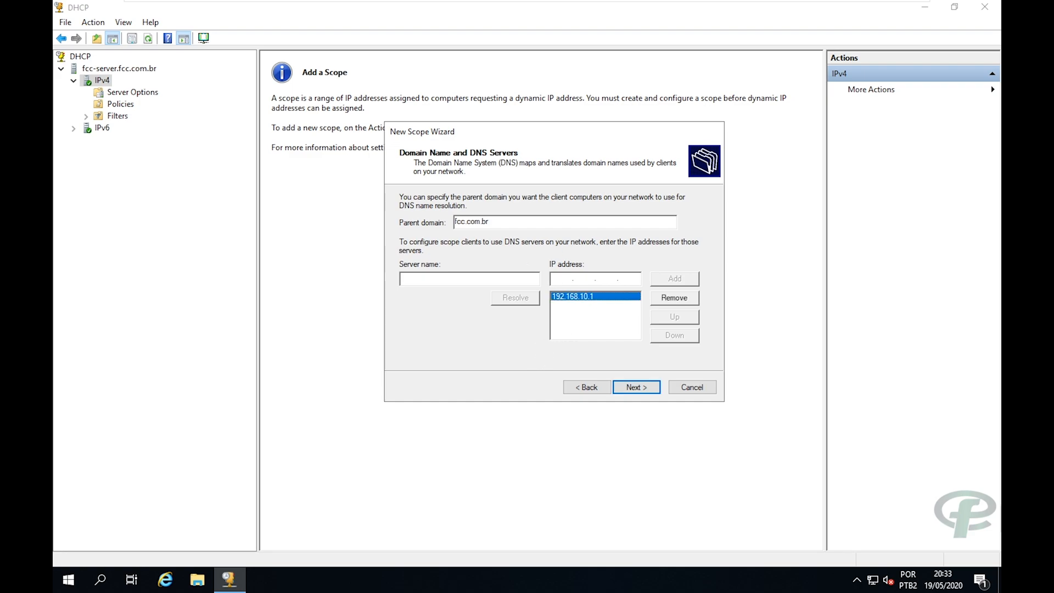
pyautogui.click(635, 386)
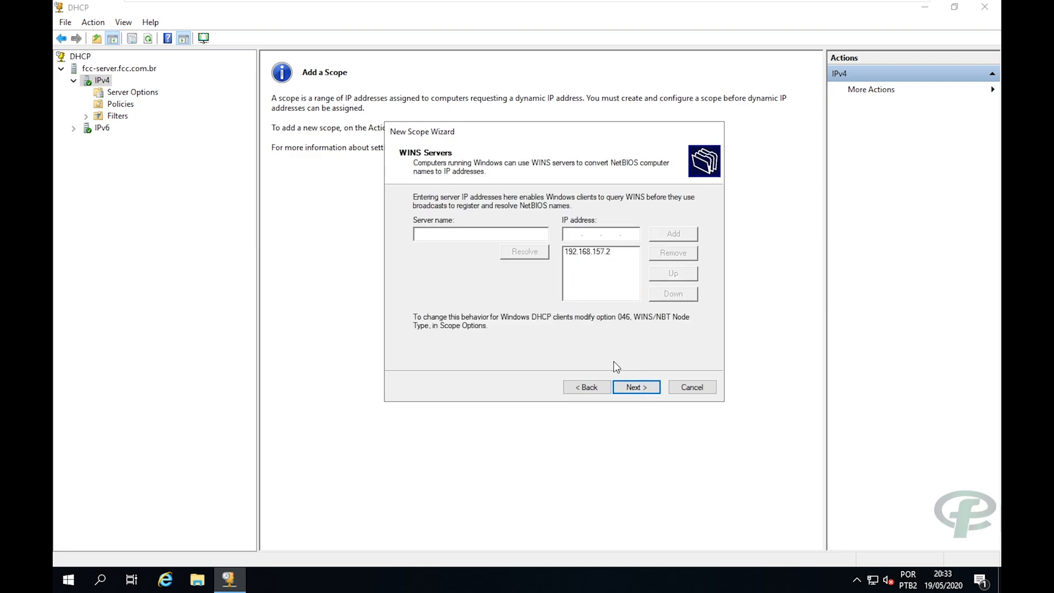
# Remove WINS server 192.168.157.2, activate and finish the scope, then expand scopo-fcc.
pyautogui.click(601, 252)
pyautogui.click(667, 253)
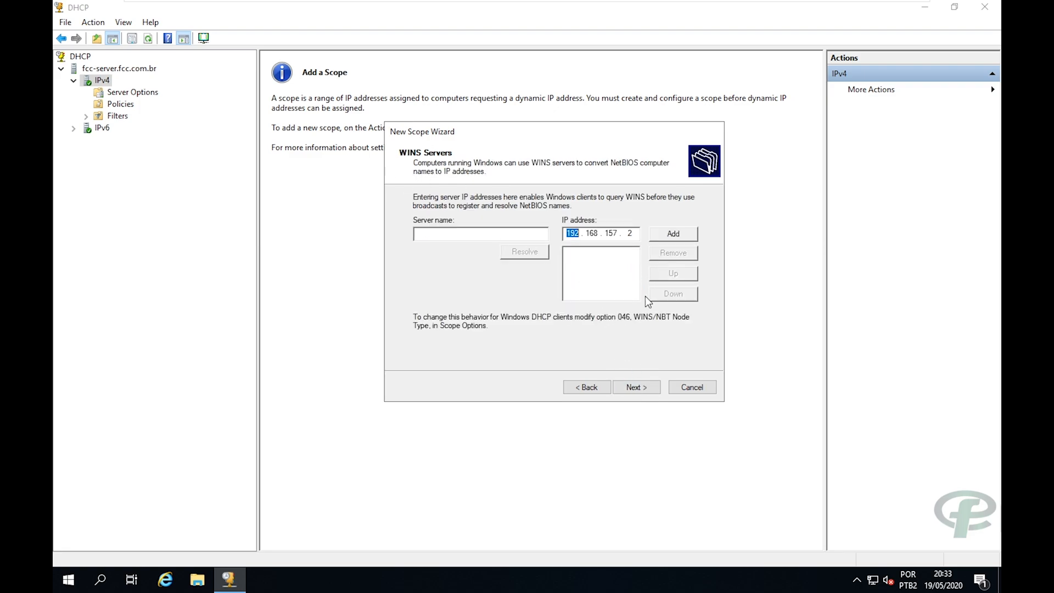
pyautogui.click(636, 386)
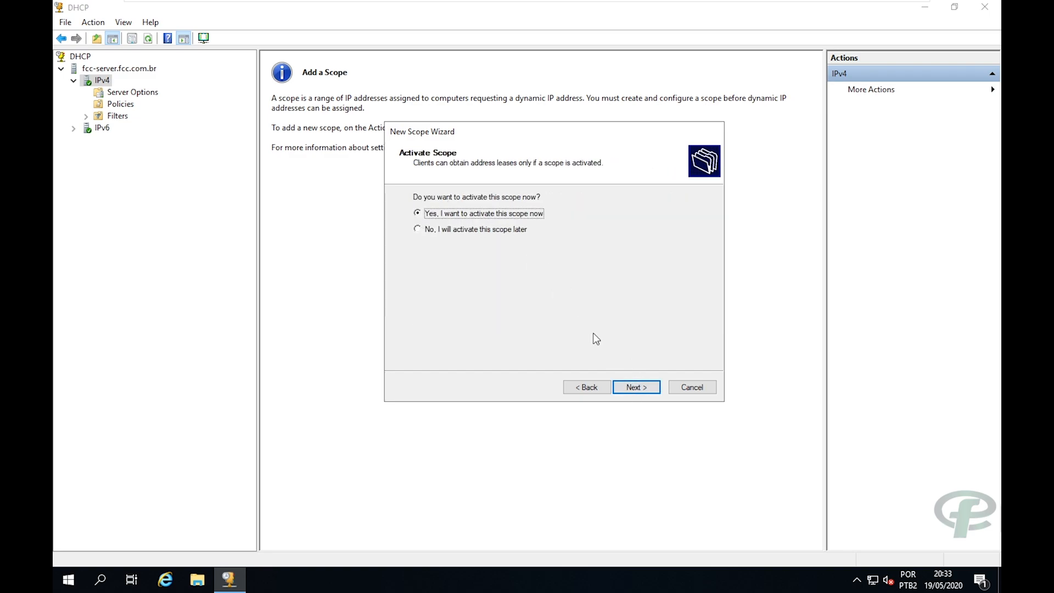
pyautogui.click(625, 387)
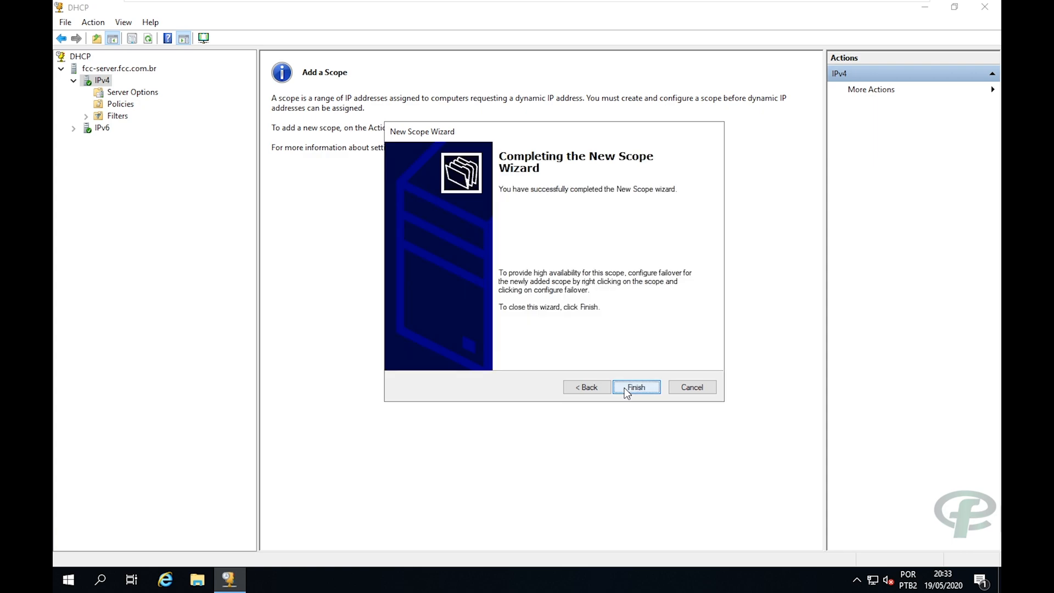
pyautogui.click(624, 388)
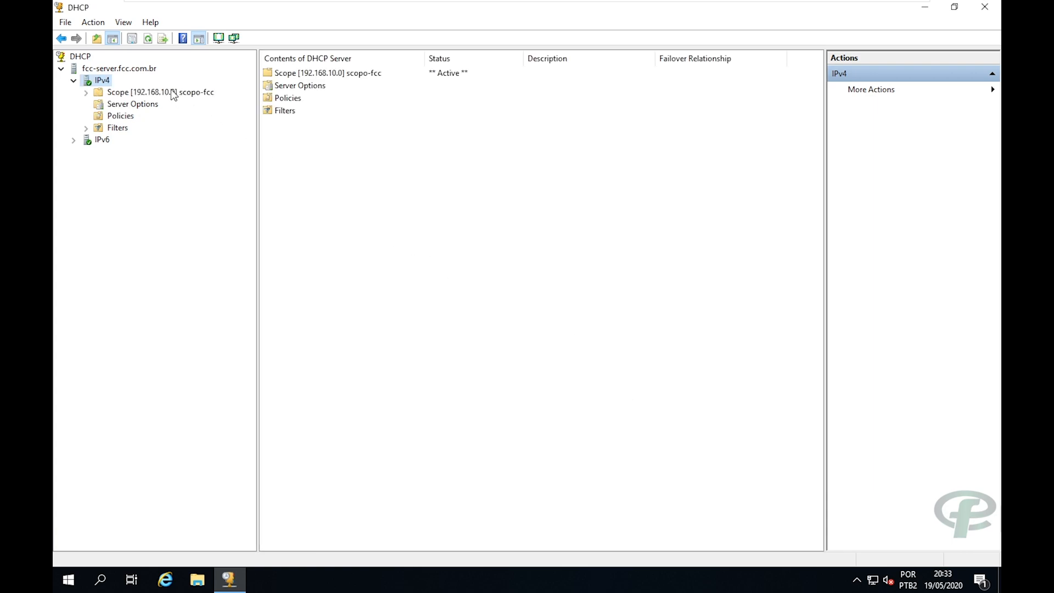
pyautogui.doubleClick(175, 93)
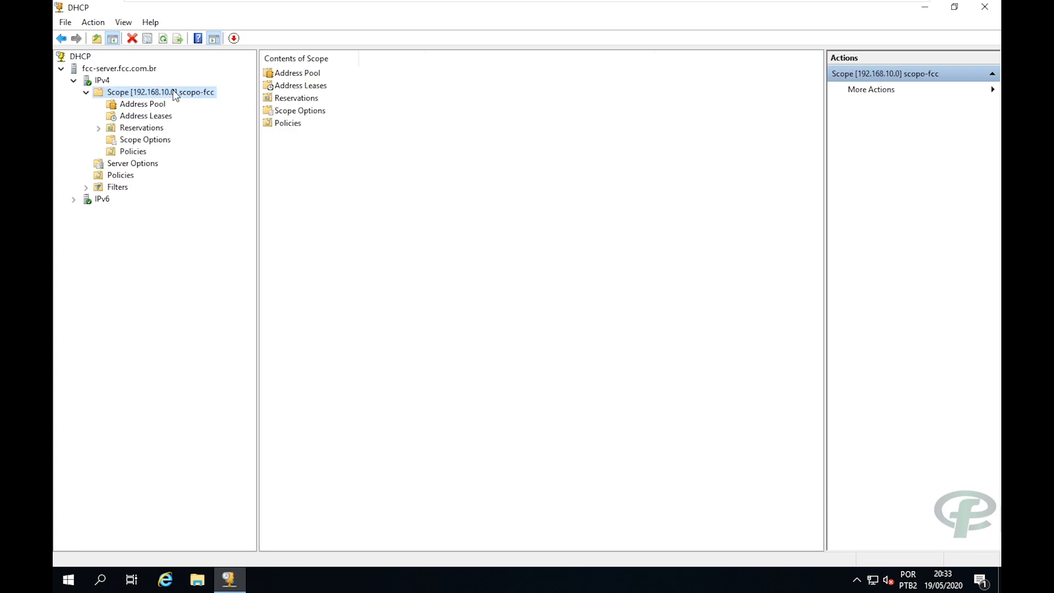
# Review scopo-fcc's Address Pool (192.168.10.80–192.168.10.100), Address Leases, Reservations and Policies.
pyautogui.click(145, 106)
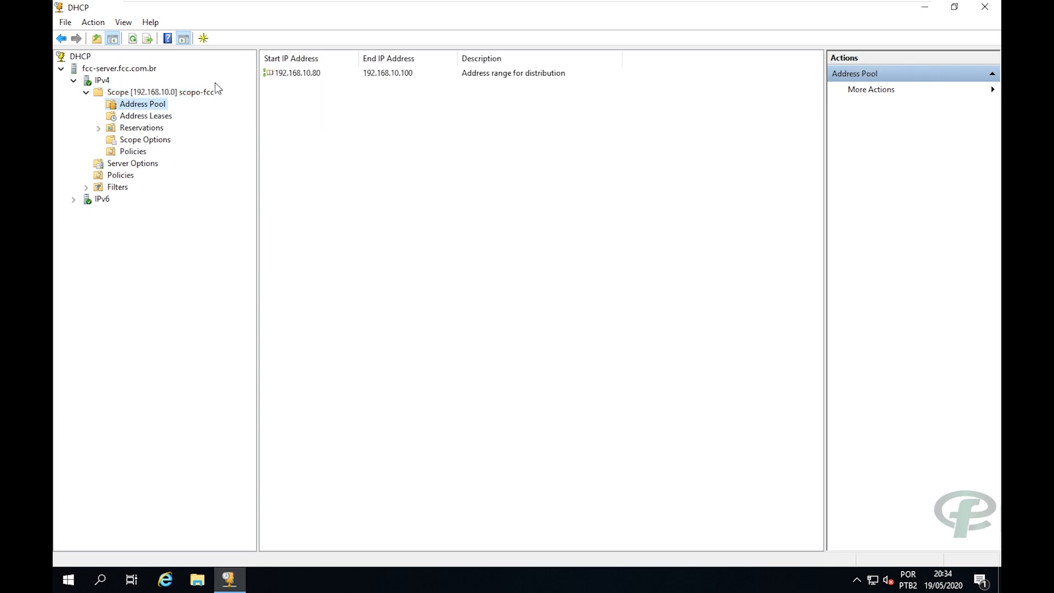
pyautogui.click(414, 76)
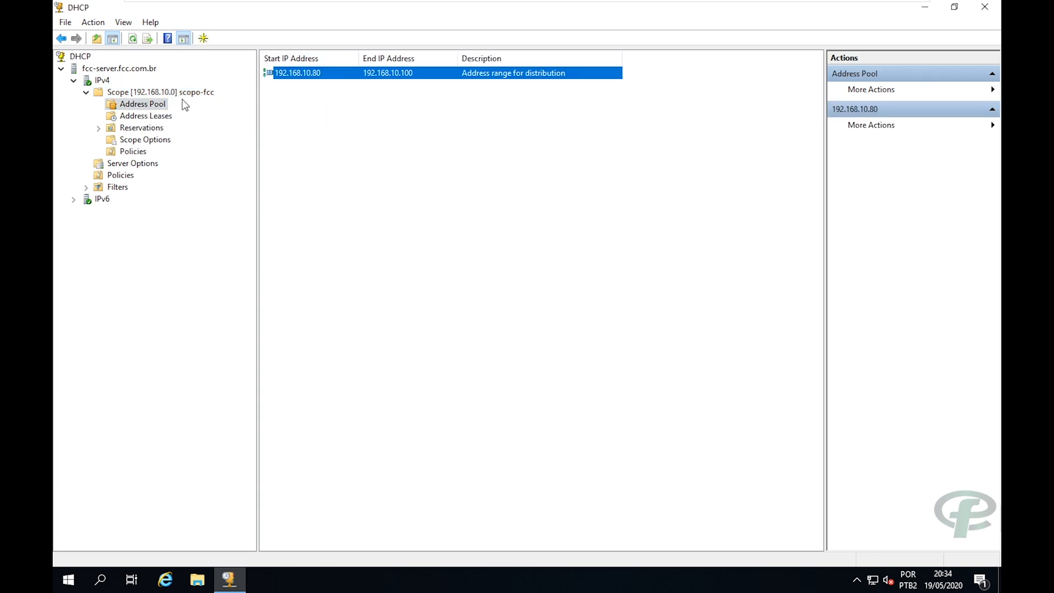
pyautogui.click(150, 118)
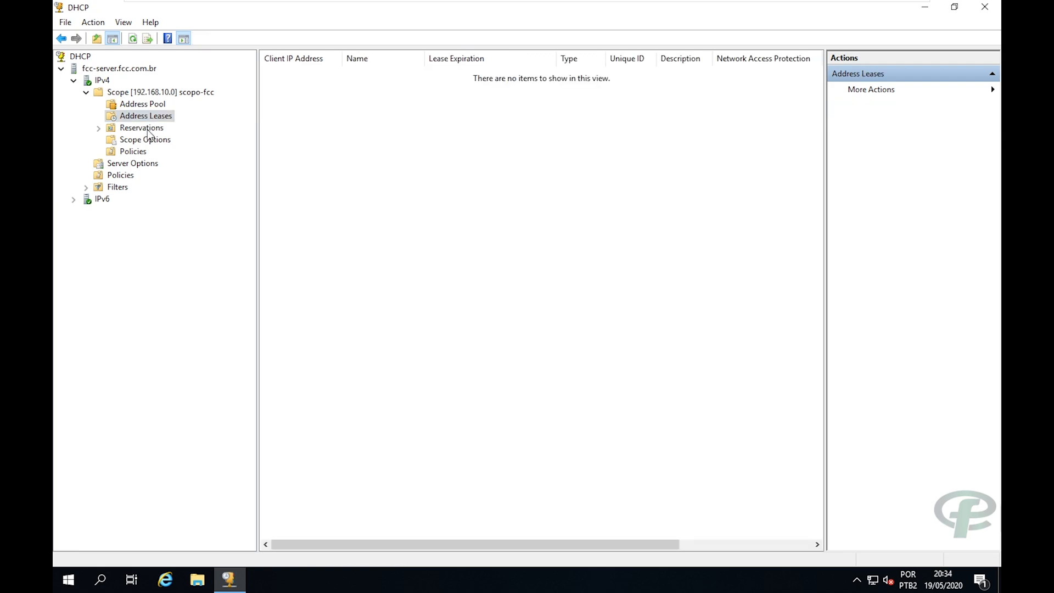
pyautogui.click(146, 128)
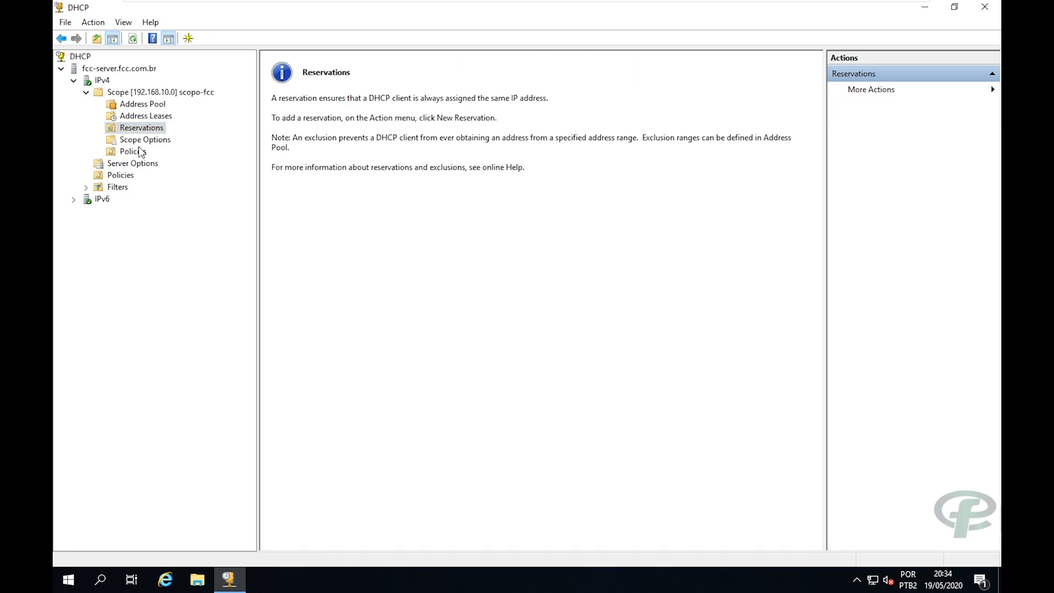
pyautogui.click(133, 152)
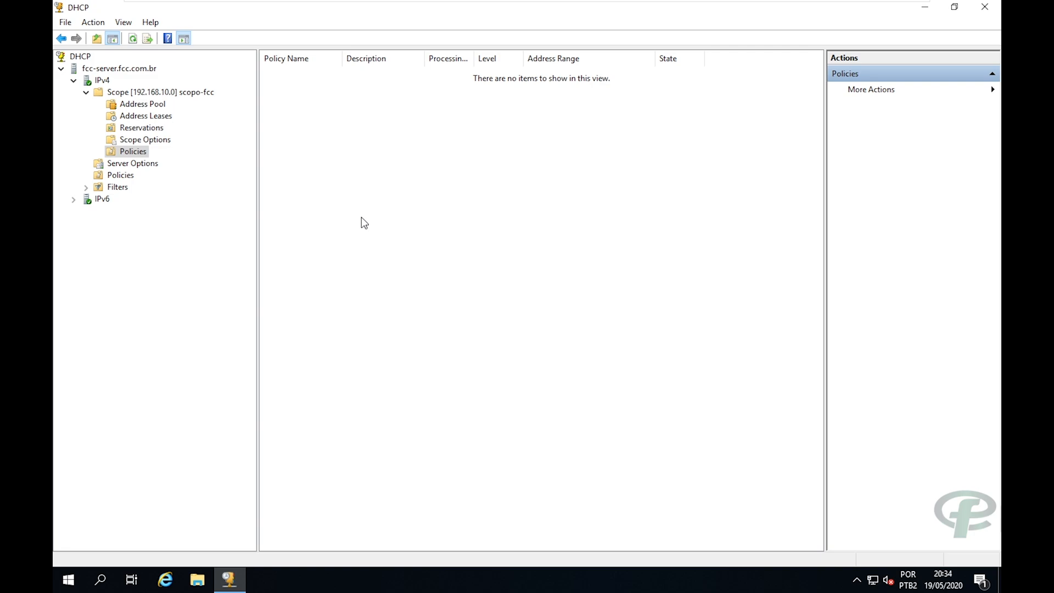
# Switch to the Windows 8.1 virtual machine and power it on.
pyautogui.click(68, 579)
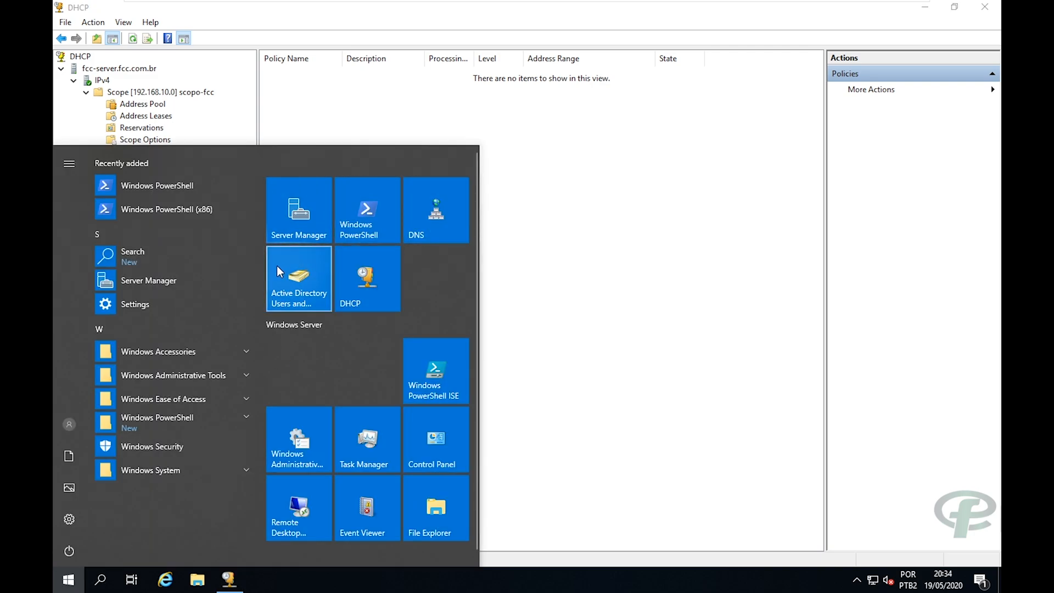
pyautogui.click(536, 237)
pyautogui.moveTo(519, 5)
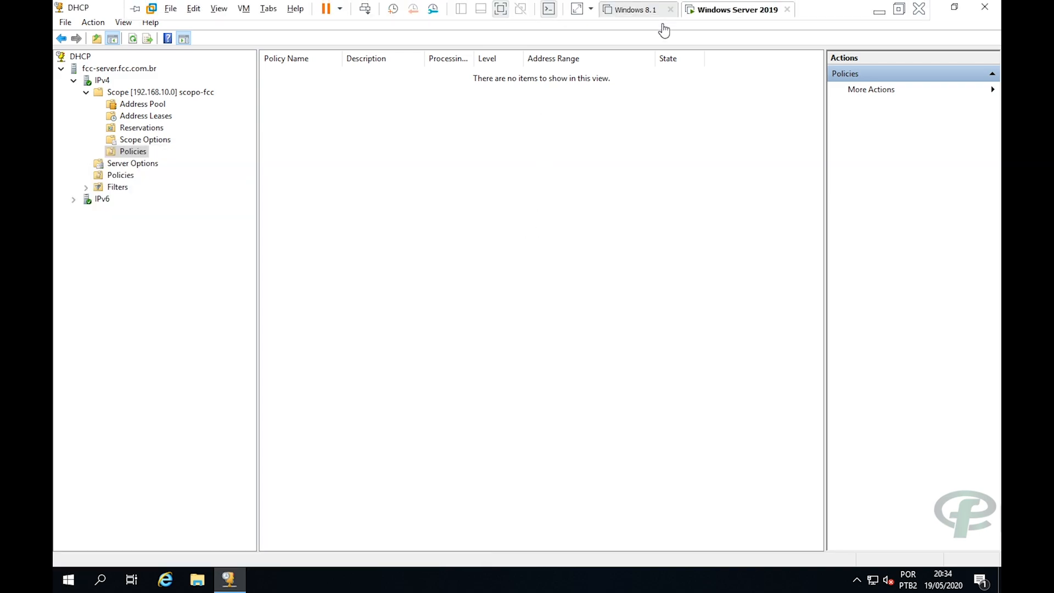
pyautogui.click(641, 17)
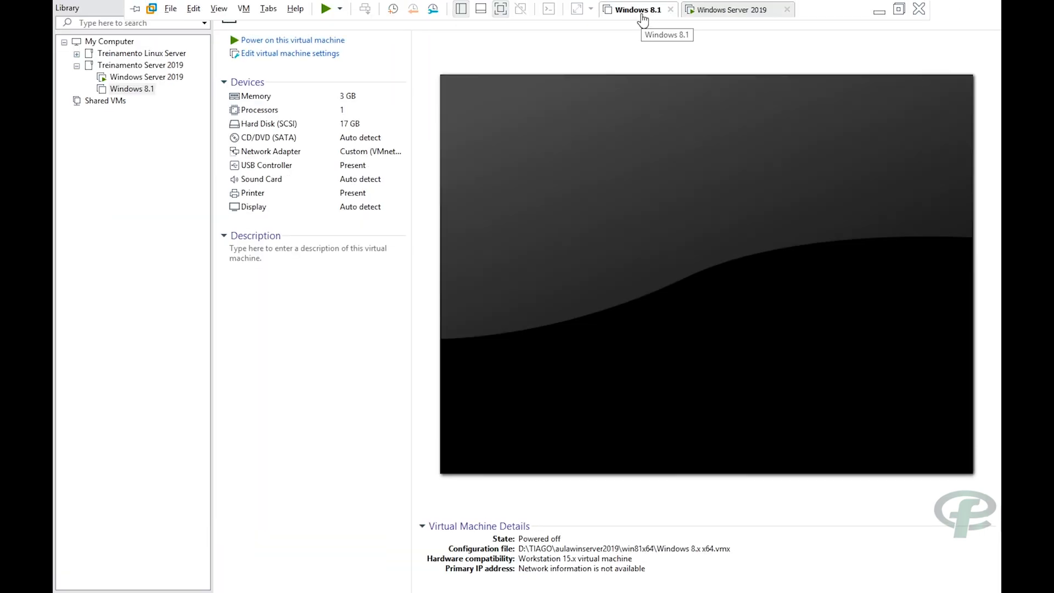
pyautogui.click(256, 42)
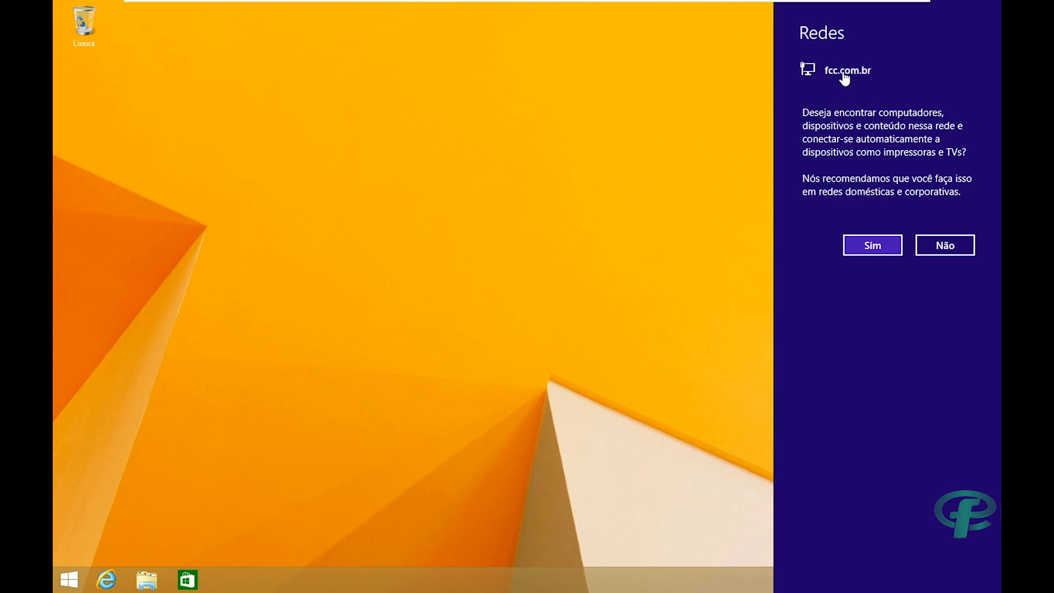
# Dismiss the network discovery prompt and launch Command Prompt by searching 'cmd'.
pyautogui.click(669, 150)
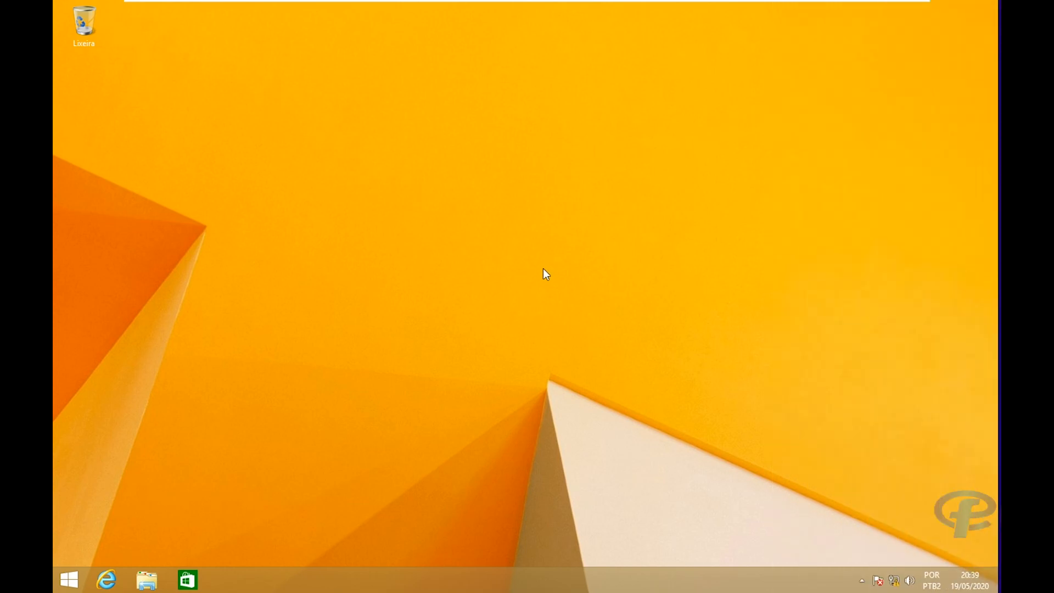
pyautogui.click(66, 581)
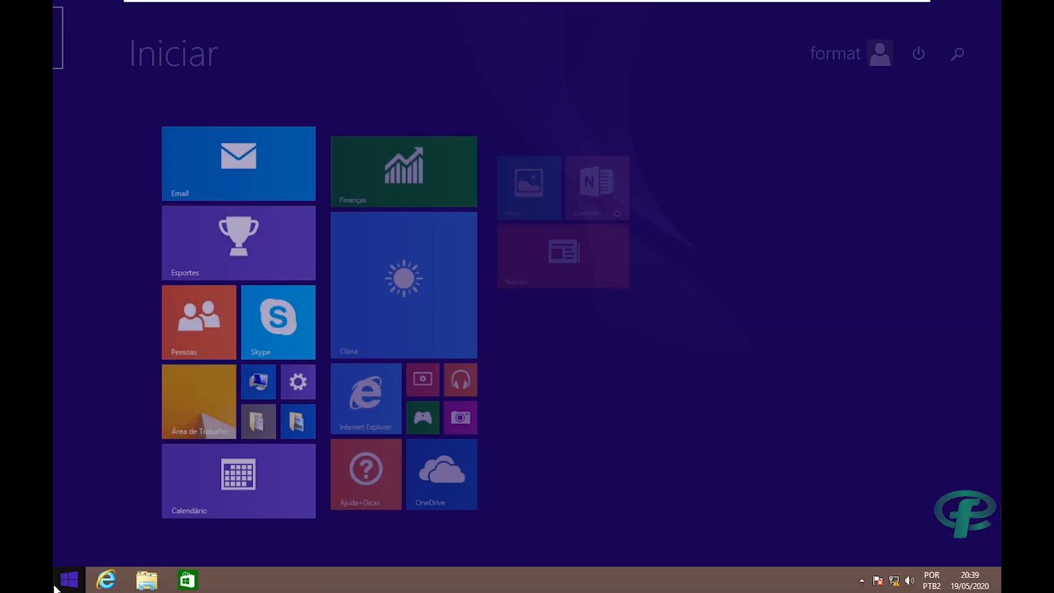
pyautogui.press('super+s')
pyautogui.write('cmd')
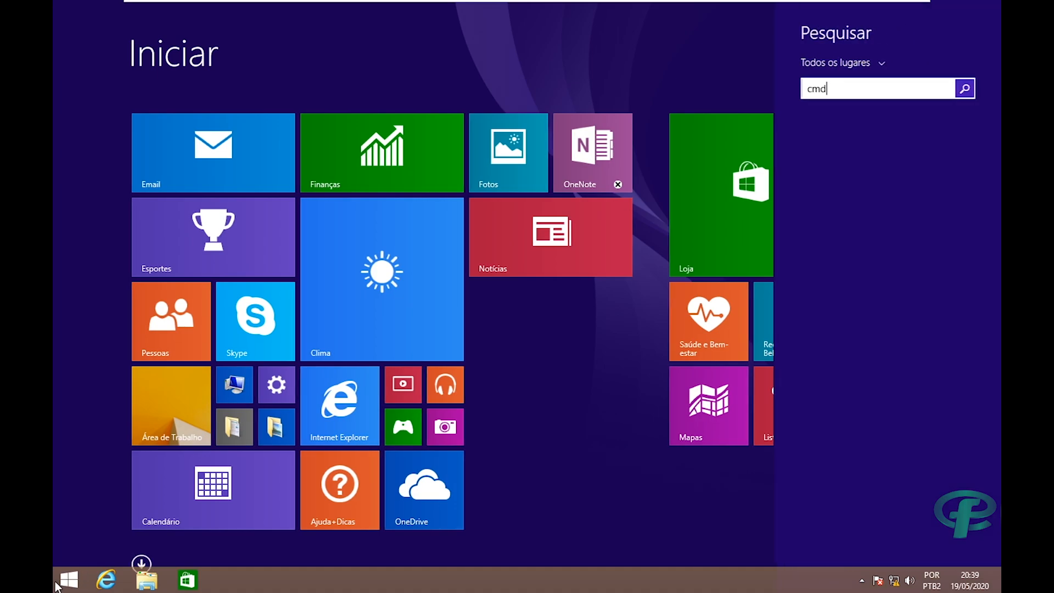
pyautogui.press('Return')
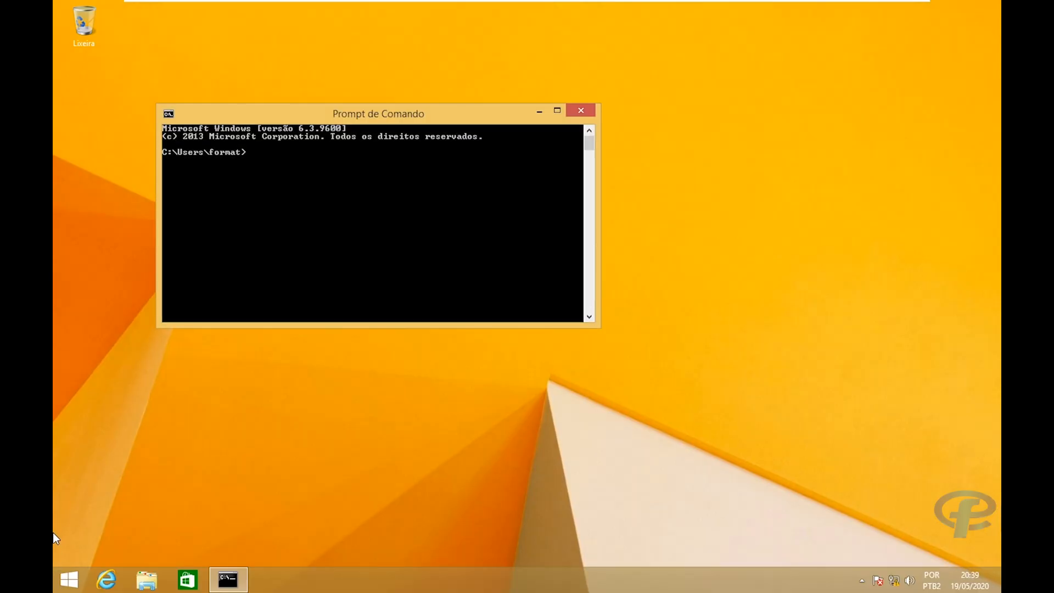
# Run ipconfig, showing IPv4 192.168.10.80 and default gateway 192.168.10.1.
pyautogui.write('ipcong')
pyautogui.press('BackSpace')
pyautogui.write('gih')
pyautogui.write('fig')
pyautogui.press('Return')
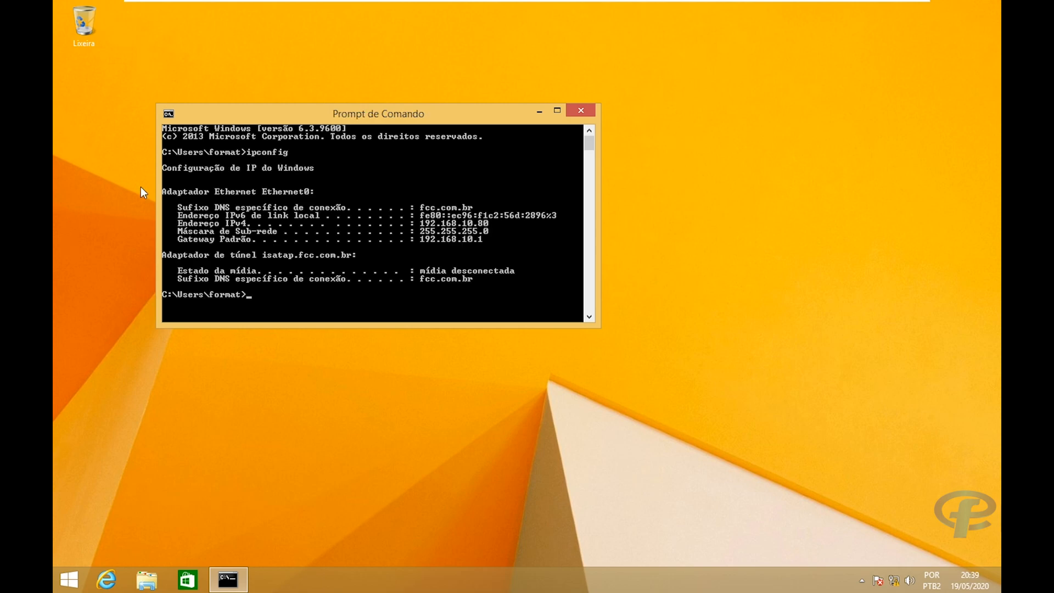
pyautogui.moveTo(321, 117); pyautogui.dragTo(444, 89)
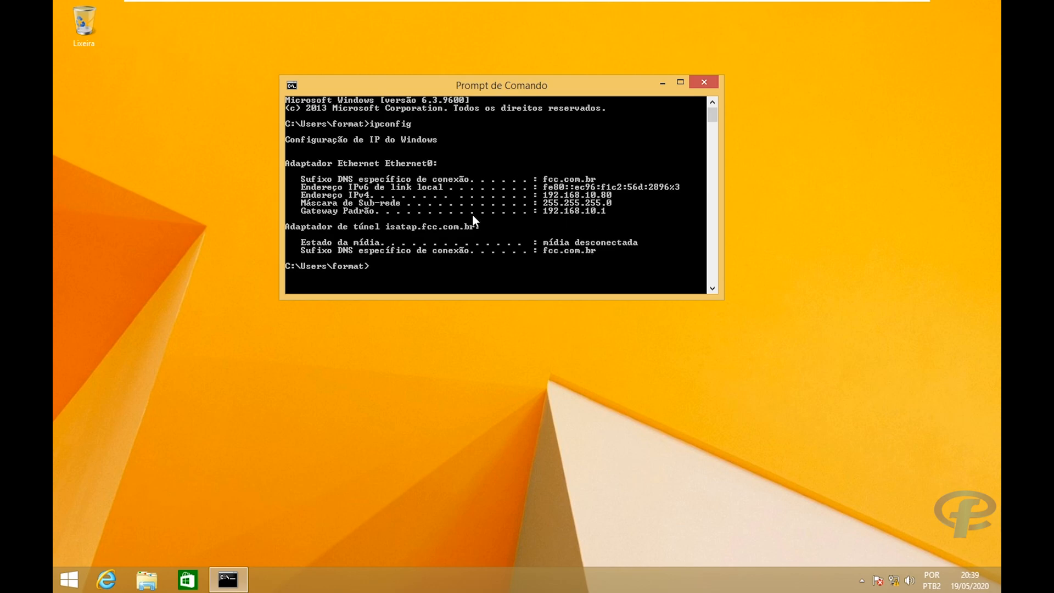
# Run ipconfig /all and check the DHCP server, DNS server 192.168.10.1 and lease details.
pyautogui.press('Up')
pyautogui.write('/all')
pyautogui.press('Return')
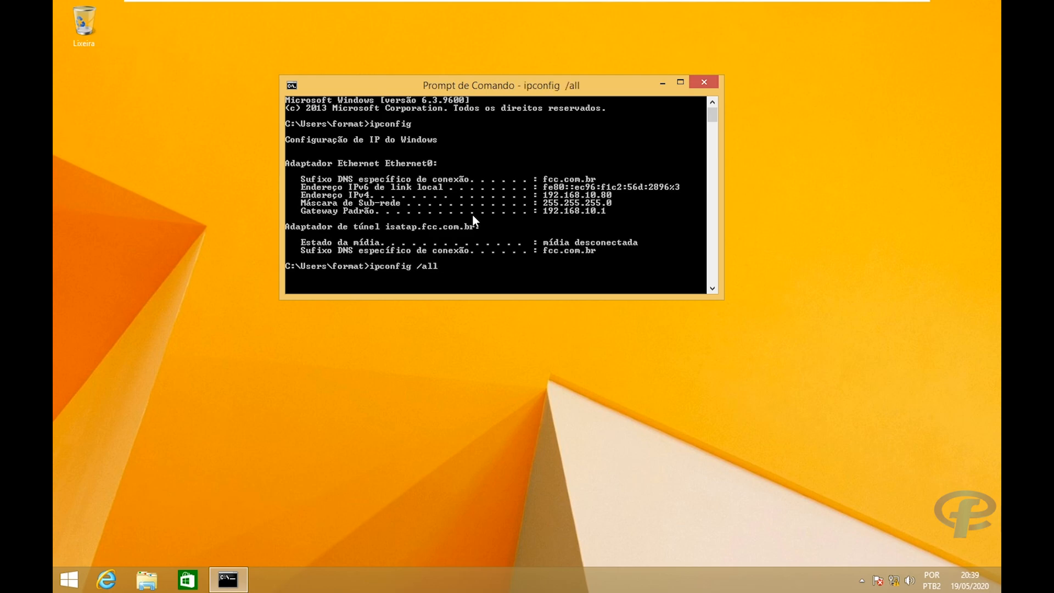
pyautogui.click(680, 83)
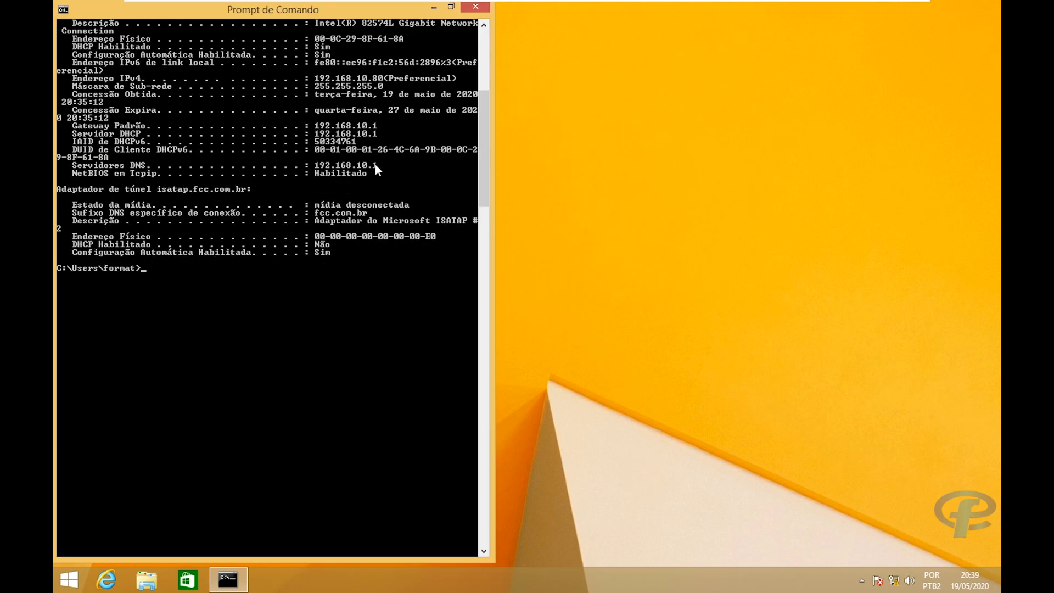
pyautogui.scroll(5, 338, 163)
pyautogui.scroll(-4, 338, 162)
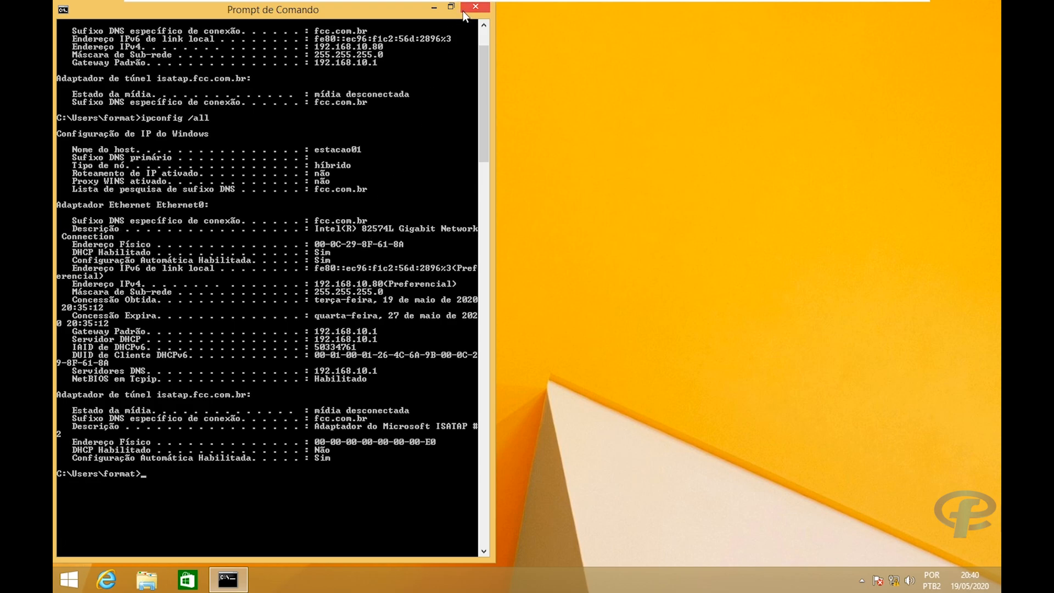
# Open the Status dialog of the Ethernet0 adapter from the network connections list.
pyautogui.press('super+e')
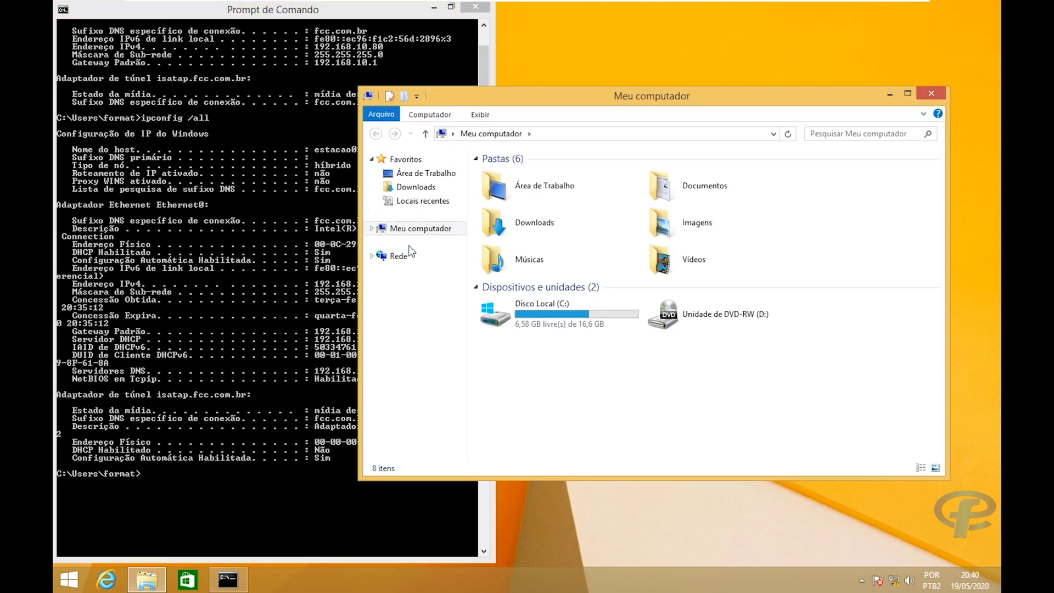
pyautogui.rightClick(396, 263)
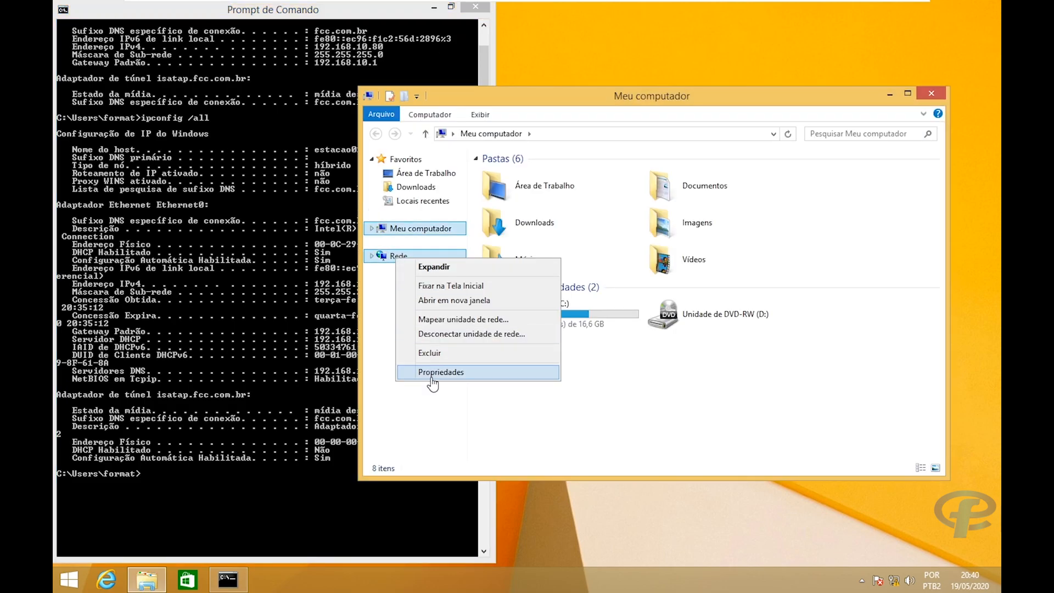
pyautogui.click(433, 383)
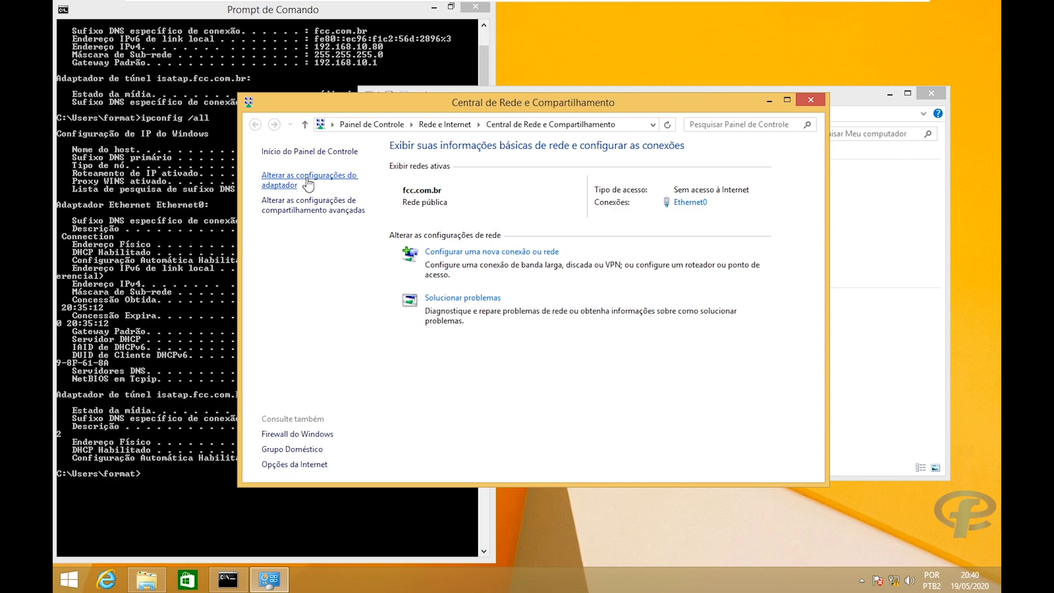
pyautogui.click(305, 176)
pyautogui.rightClick(319, 195)
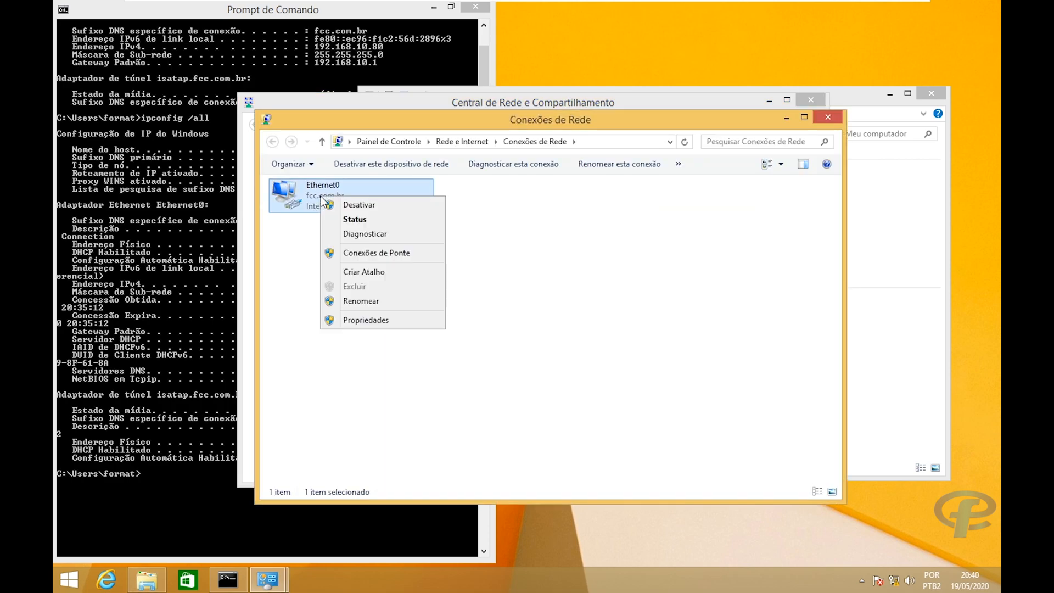
pyautogui.click(269, 252)
pyautogui.click(269, 251)
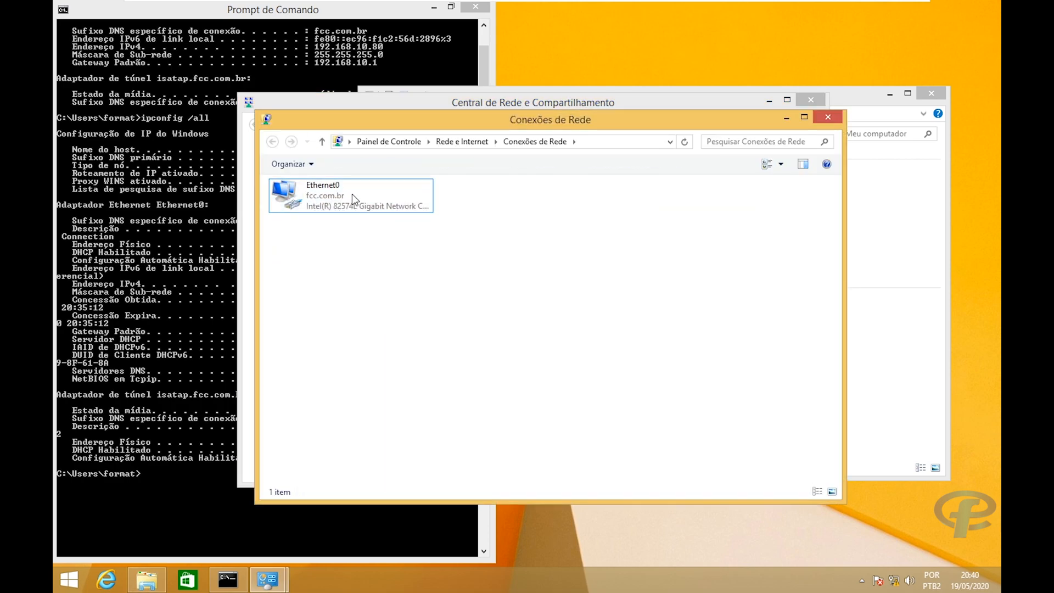
pyautogui.rightClick(325, 194)
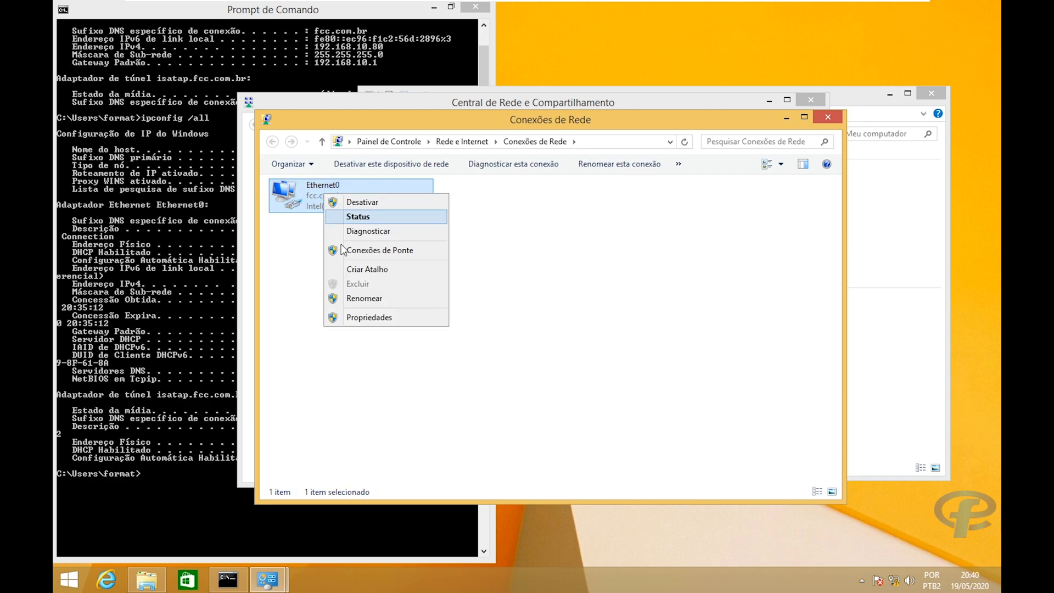
pyautogui.click(359, 217)
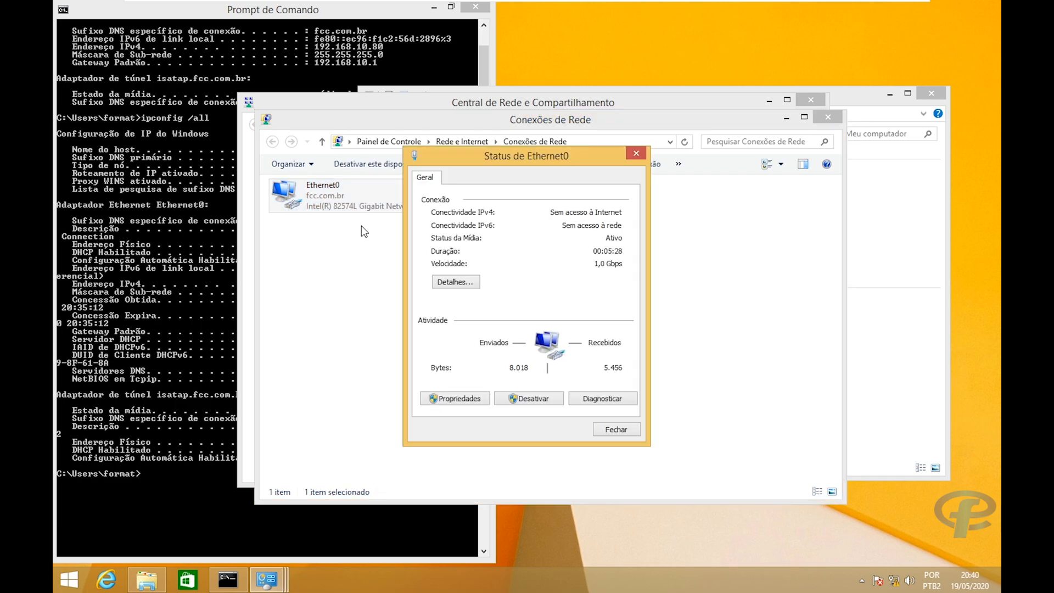
# Open Ethernet0 details and check IPv4 192.168.10.80 and gateway, DHCP, DNS 192.168.10.1.
pyautogui.click(439, 276)
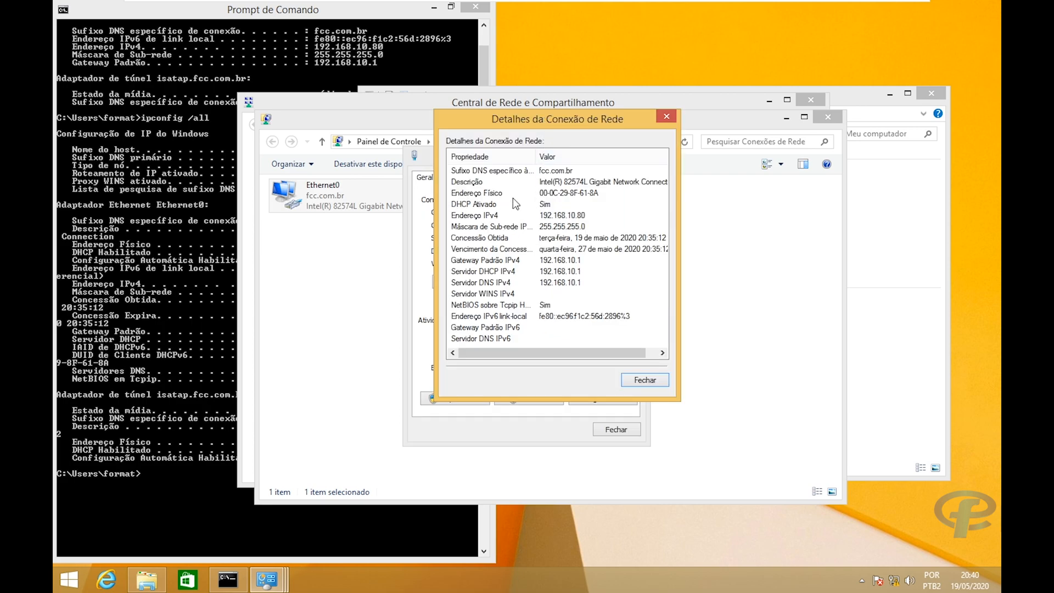
pyautogui.click(576, 218)
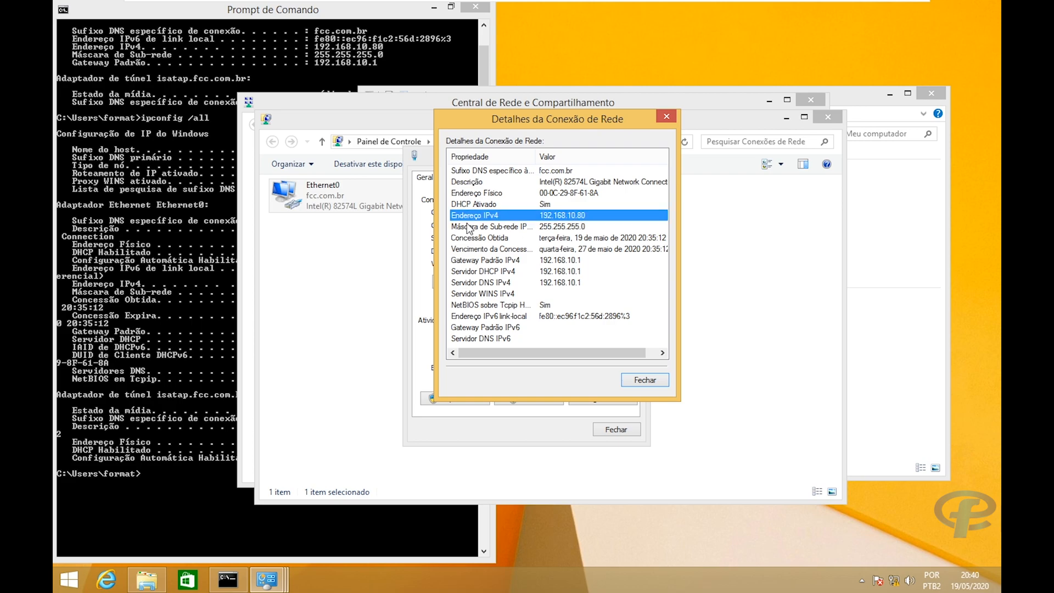
pyautogui.click(462, 261)
pyautogui.click(464, 272)
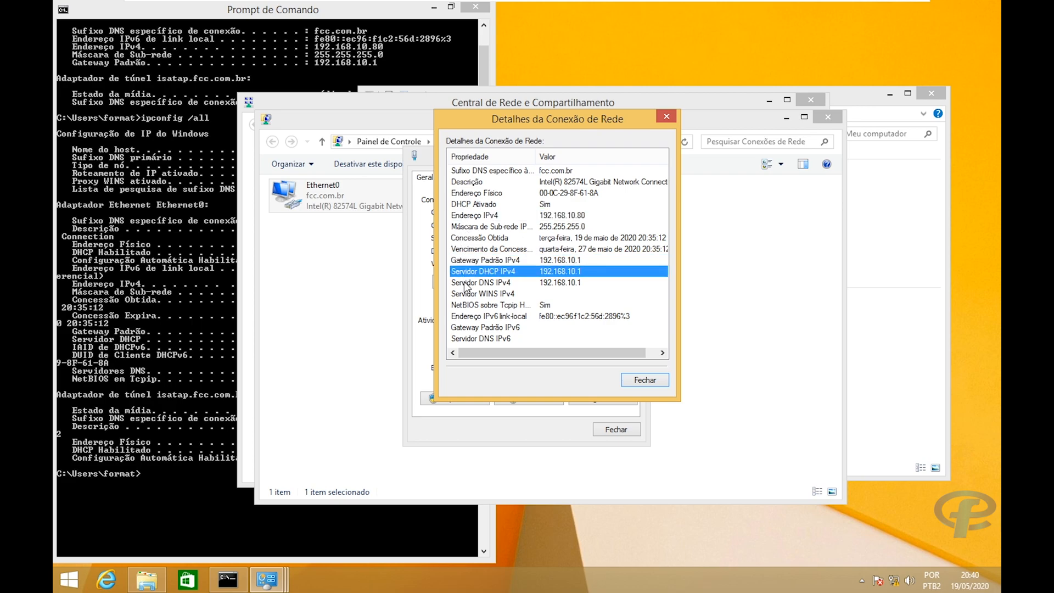
pyautogui.click(466, 283)
pyautogui.click(467, 270)
pyautogui.click(467, 259)
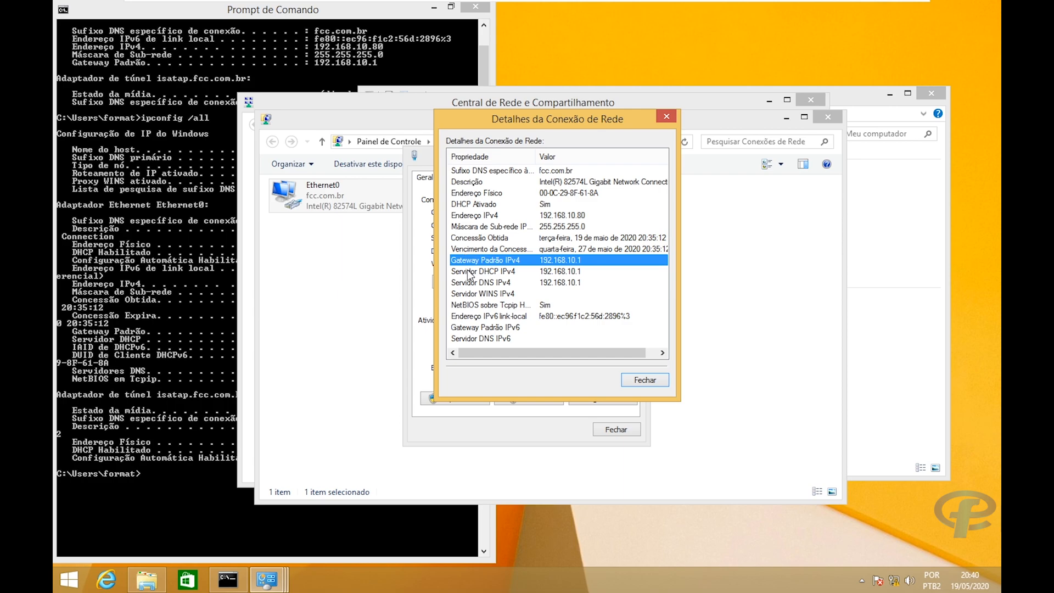
pyautogui.click(468, 272)
pyautogui.click(475, 283)
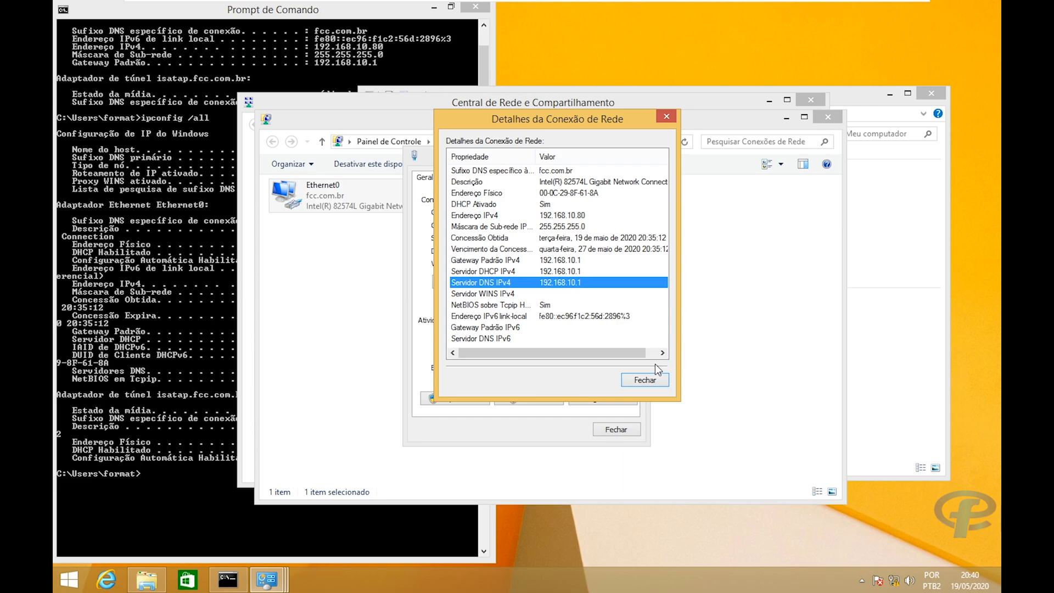
# Close the details, Ethernet0 status, Conexões de Rede and Central de Rede windows.
pyautogui.click(647, 380)
pyautogui.click(618, 430)
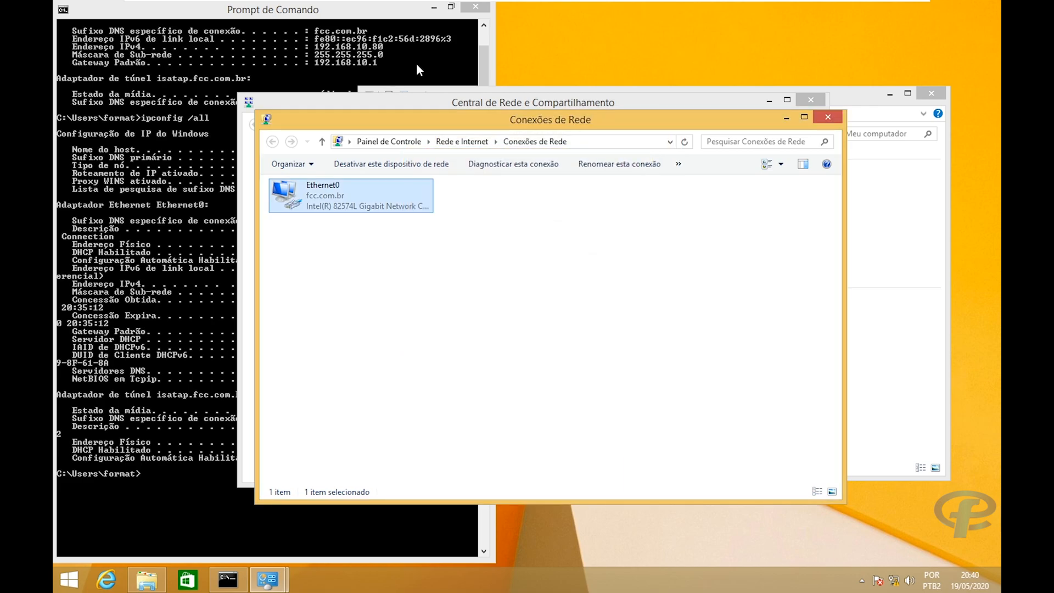
pyautogui.click(825, 118)
pyautogui.click(811, 99)
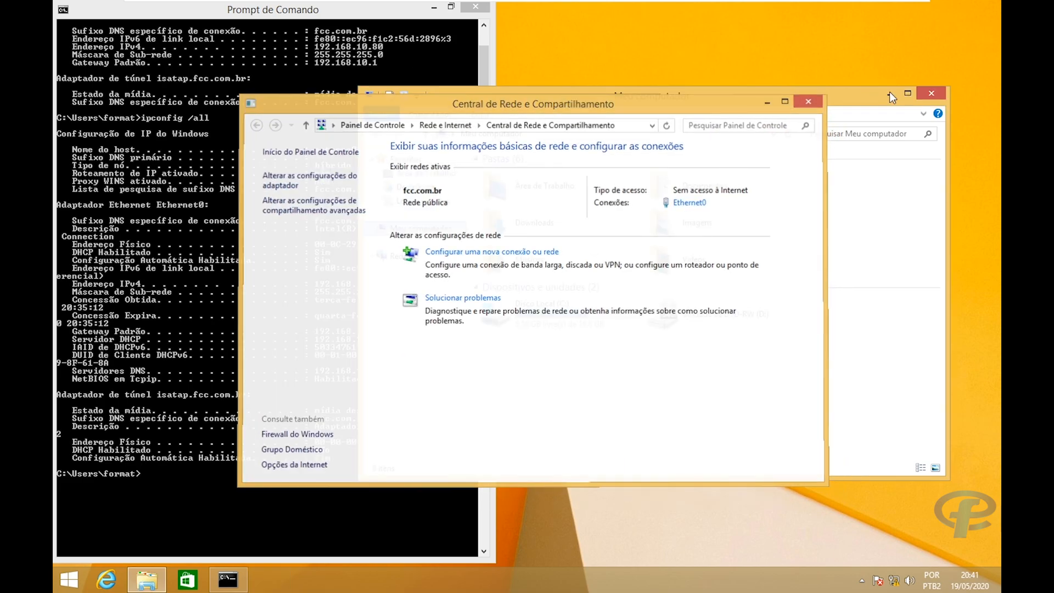
# Close the Meu computador Explorer window in the guest.
pyautogui.click(927, 96)
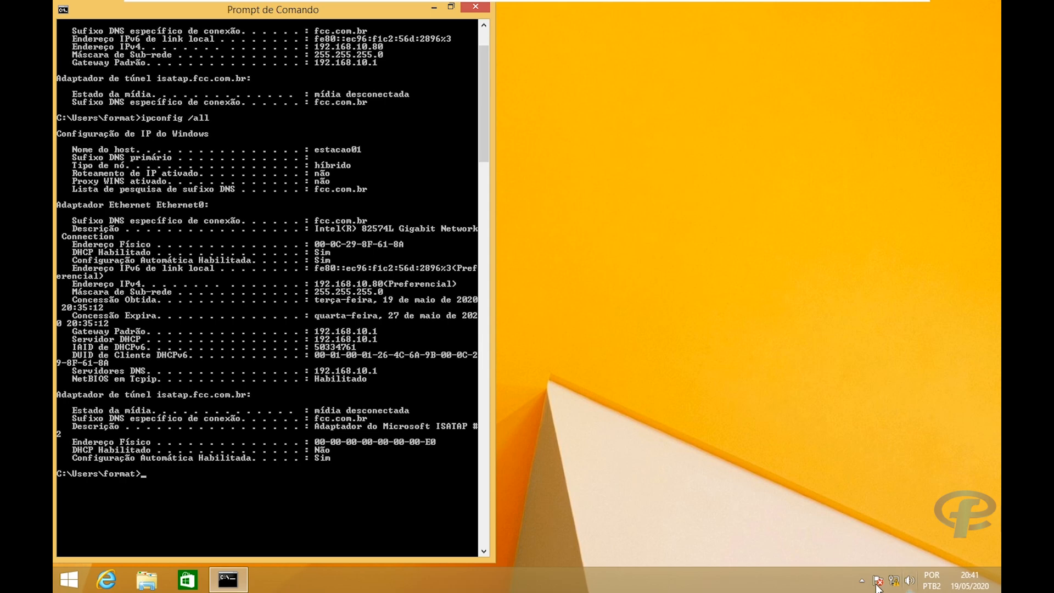
pyautogui.moveTo(894, 577)
# Close cmd and open Computer Name/Domain Changes for estacao01 (WORKGROUP) via Meu computador Propriedades.
pyautogui.click(475, 7)
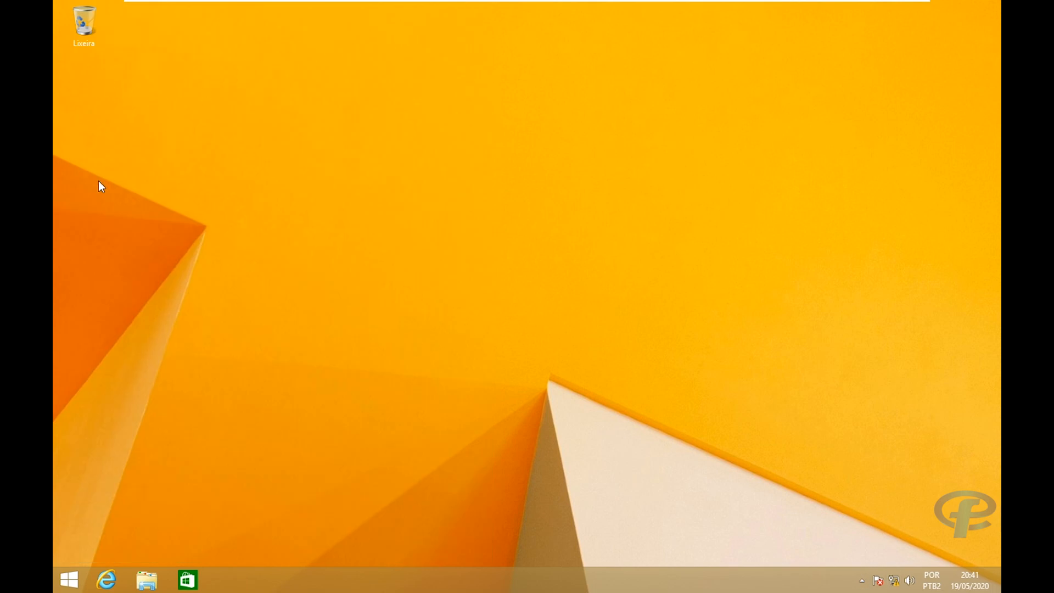
pyautogui.press('super+e')
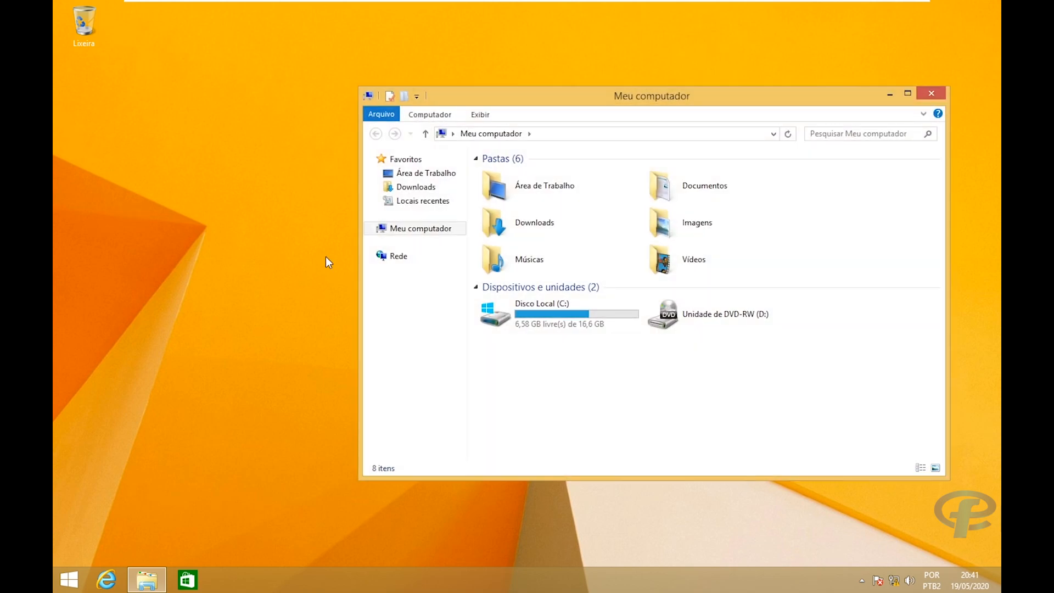
pyautogui.rightClick(400, 231)
pyautogui.click(428, 395)
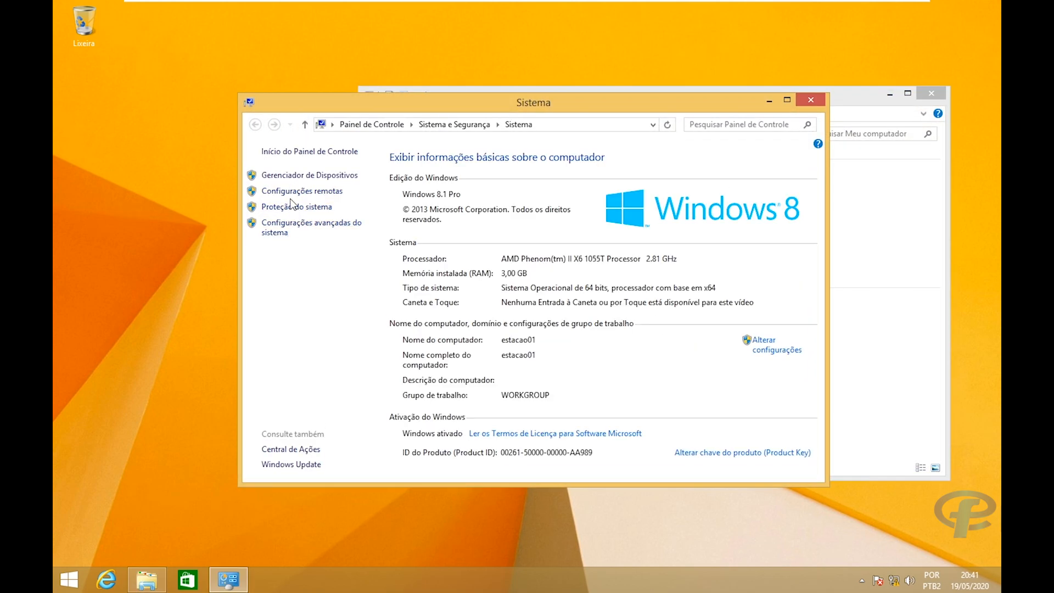
pyautogui.click(291, 229)
pyautogui.click(134, 68)
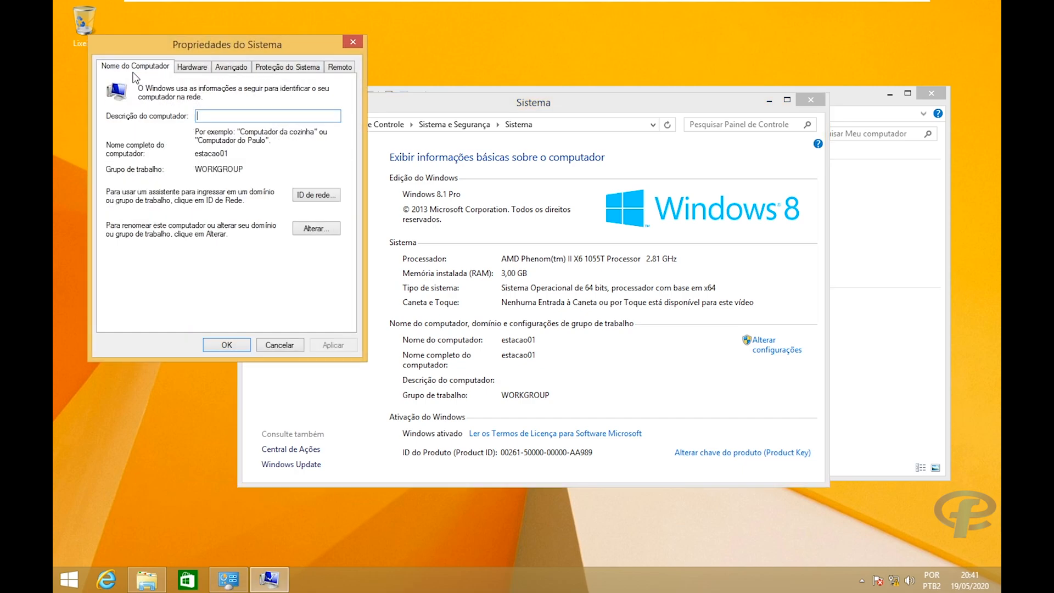
pyautogui.click(314, 228)
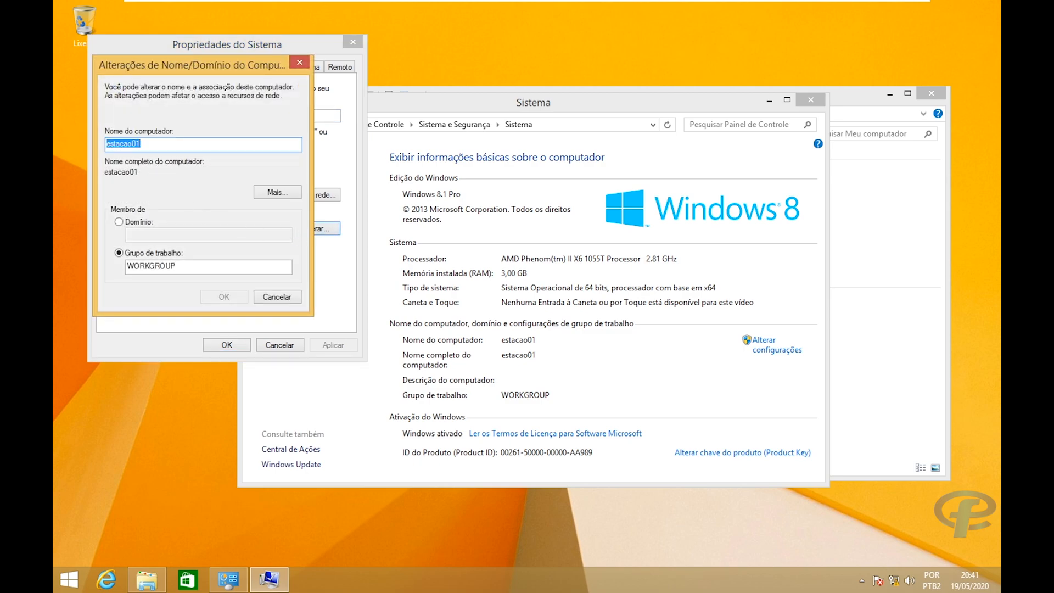
# On the Windows Server 2019 VM, view DHCP Address Leases and select the 192.168.10.80 lease.
pyautogui.moveTo(533, 6)
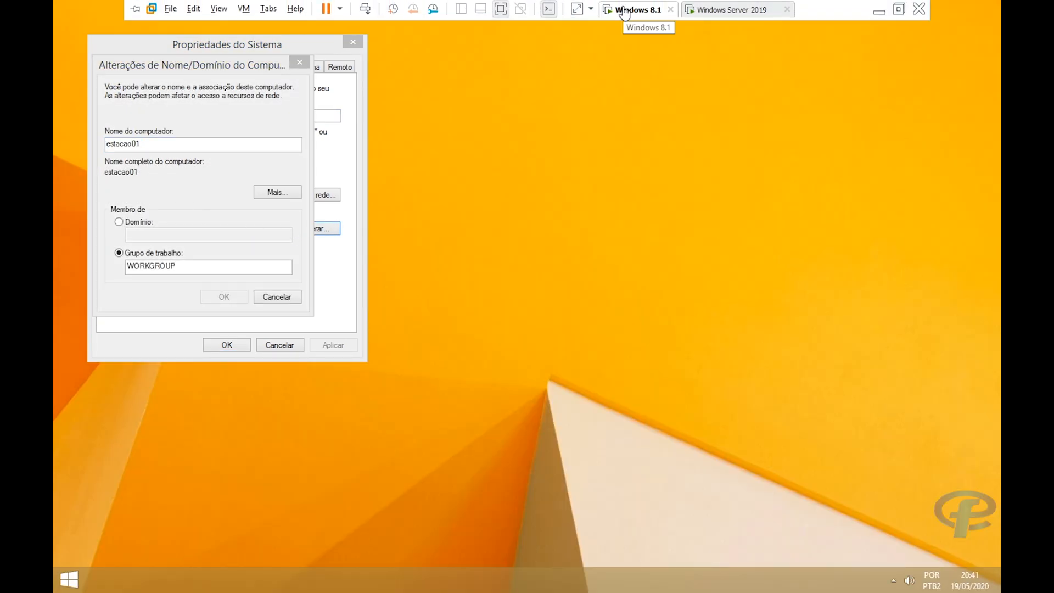
pyautogui.click(721, 12)
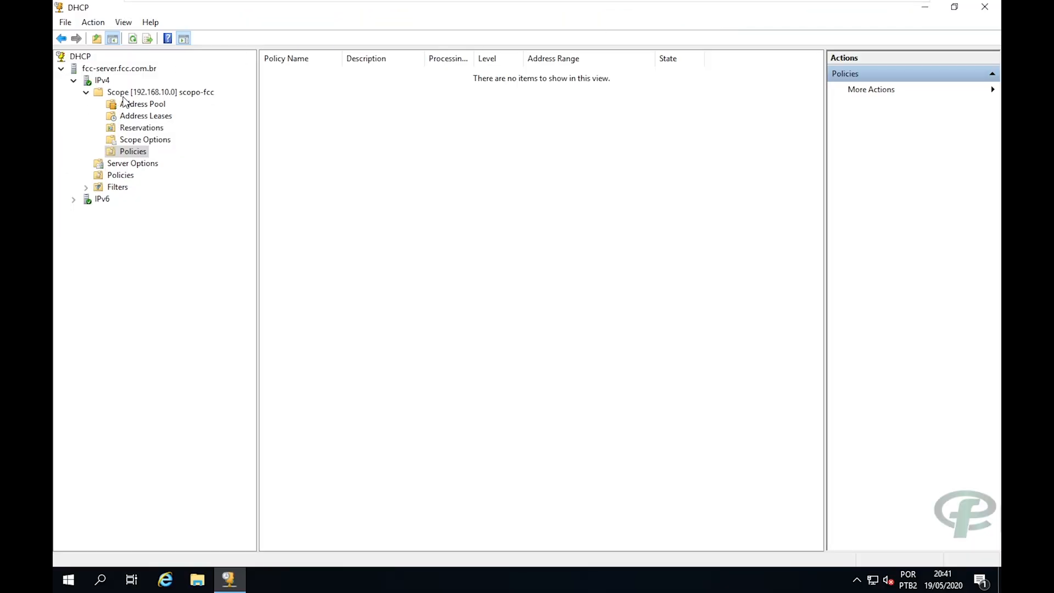
pyautogui.click(130, 103)
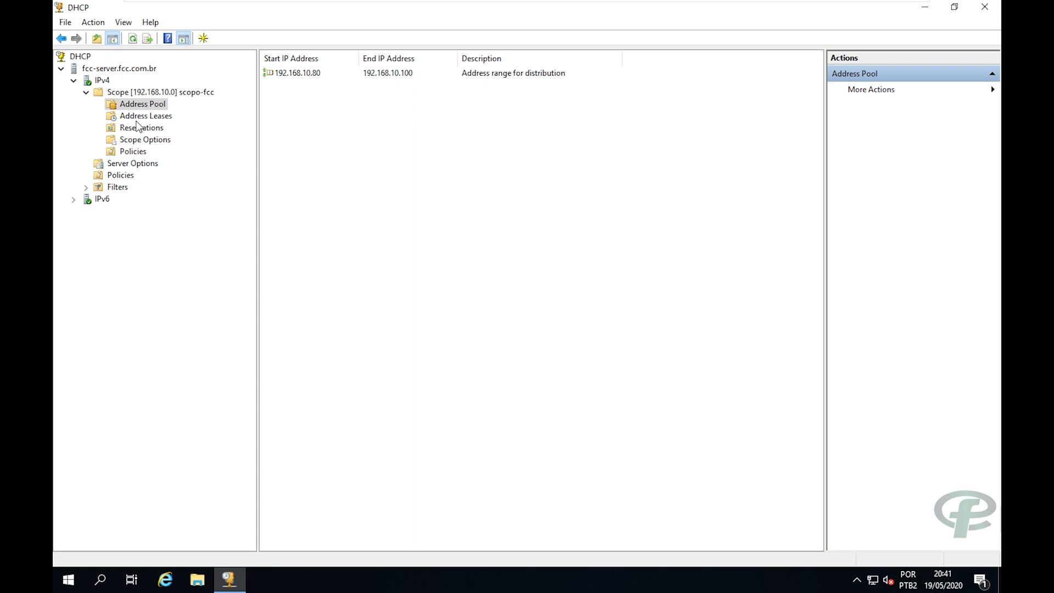
pyautogui.click(153, 118)
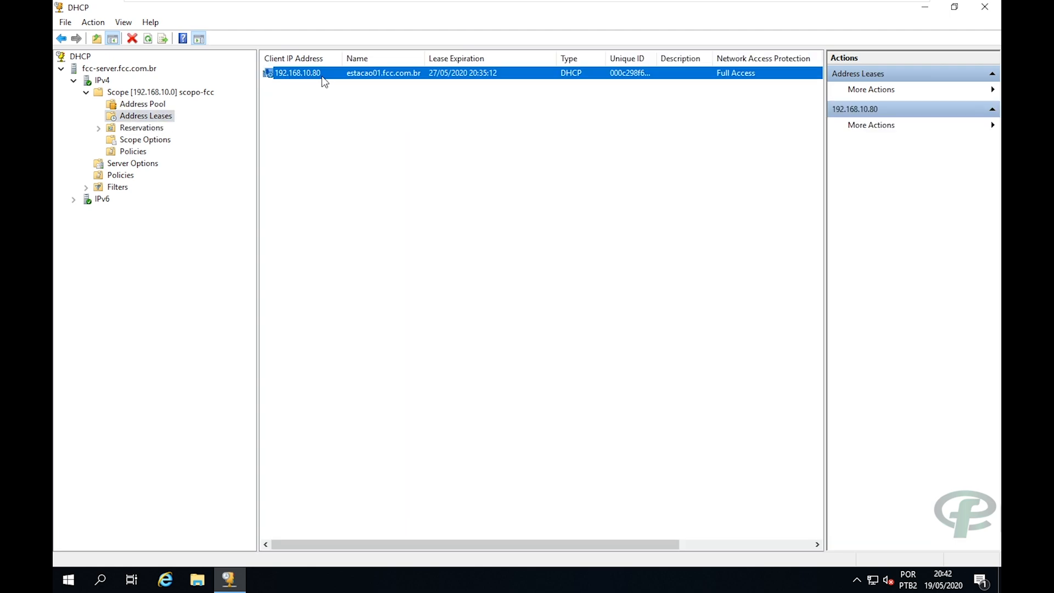
pyautogui.click(355, 110)
pyautogui.click(357, 75)
pyautogui.click(396, 104)
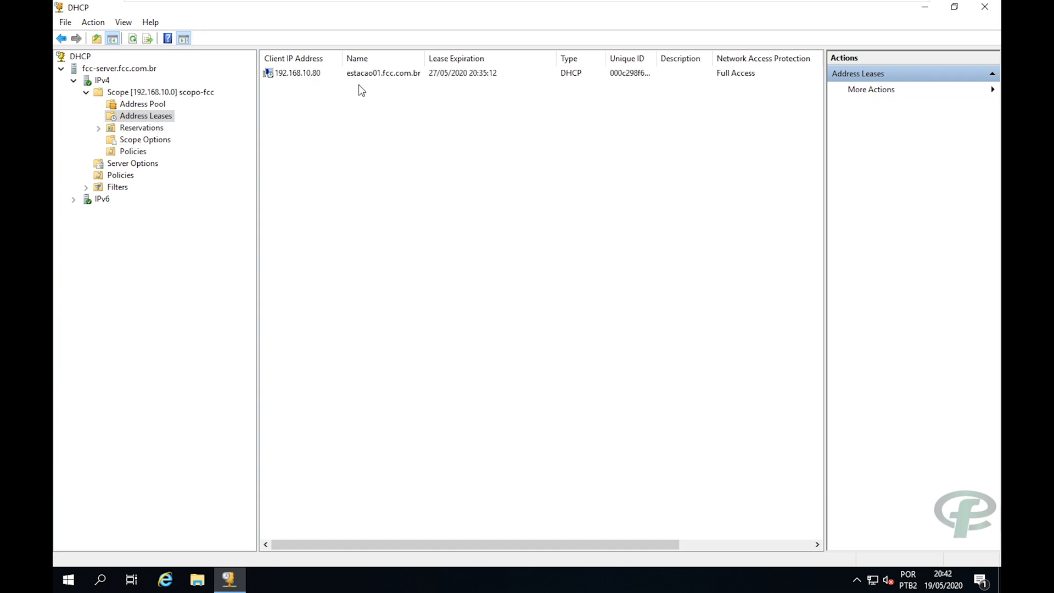
pyautogui.click(364, 77)
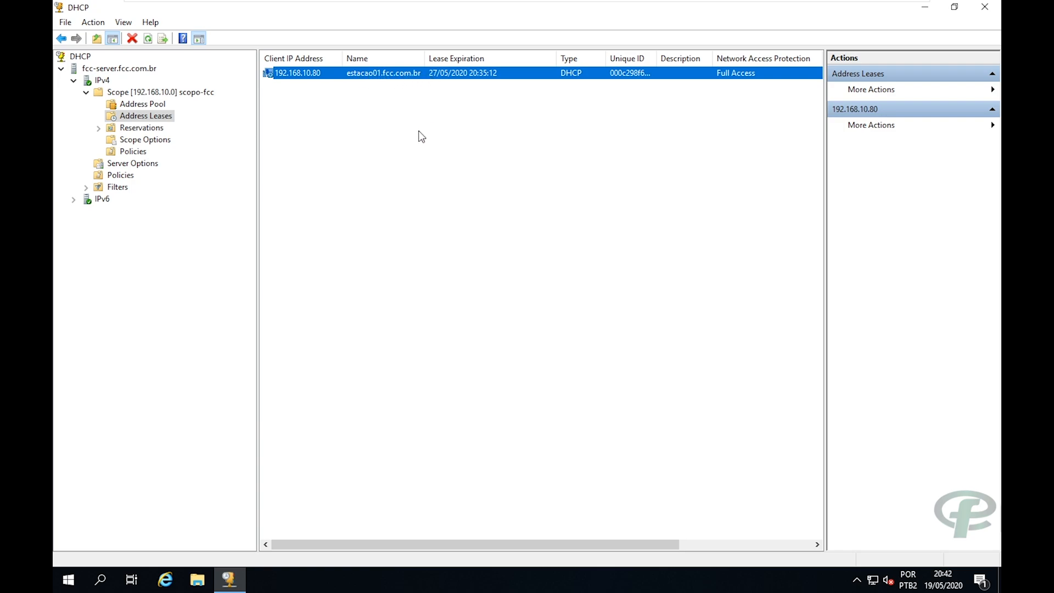
pyautogui.click(528, 117)
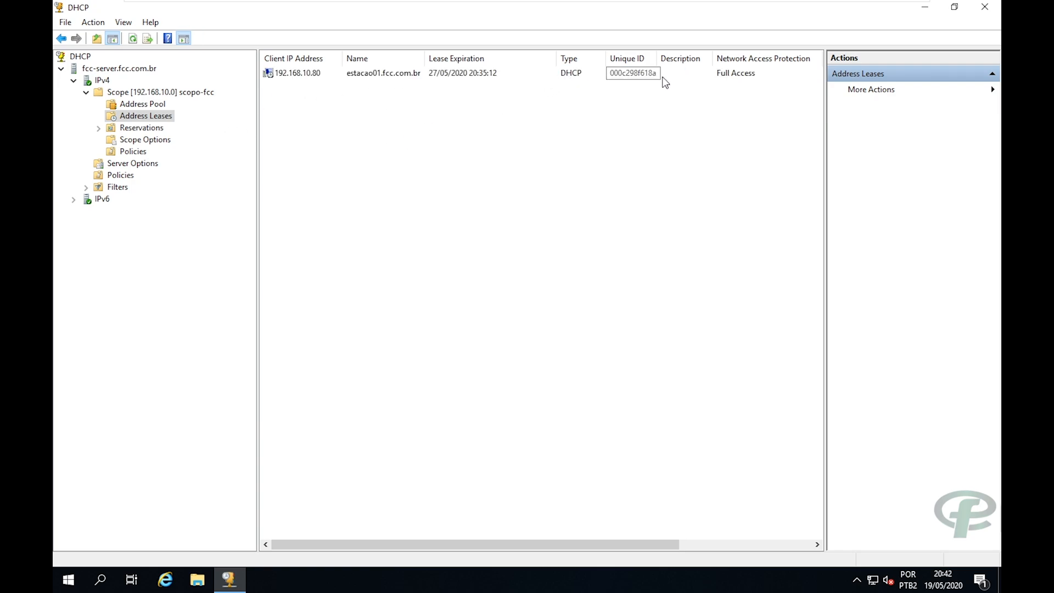
pyautogui.click(703, 78)
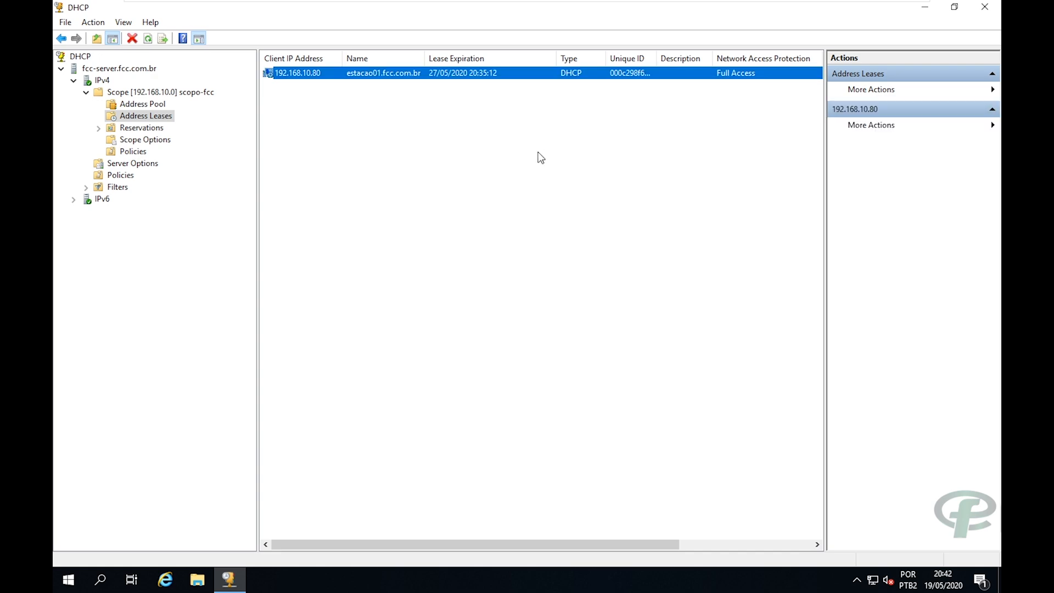
# On the Windows 8.1 VM, join estacao01 to domain fcc using the administrator account's credentials.
pyautogui.moveTo(730, 11)
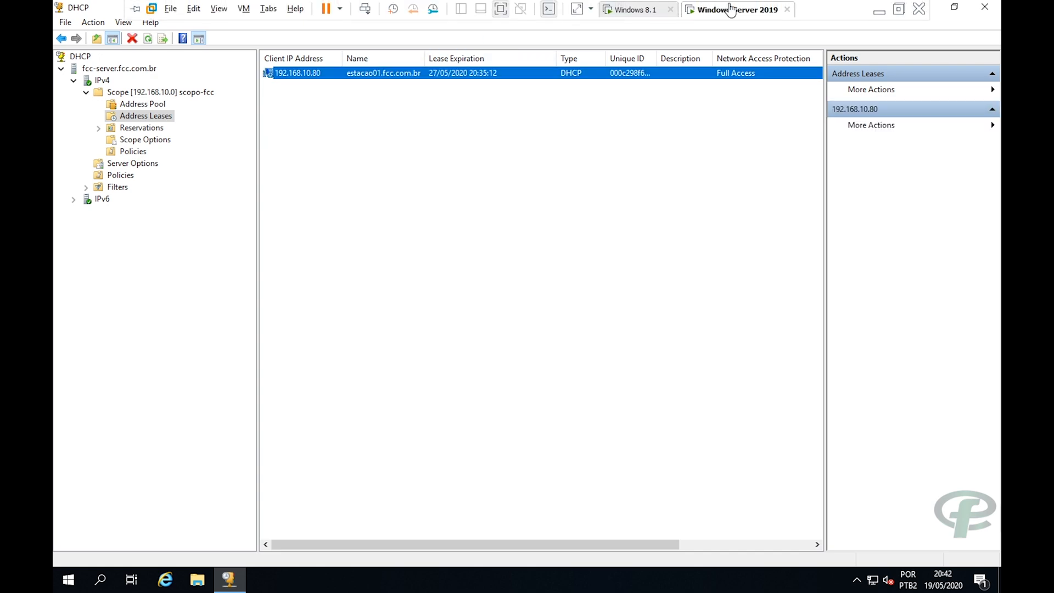
pyautogui.click(637, 10)
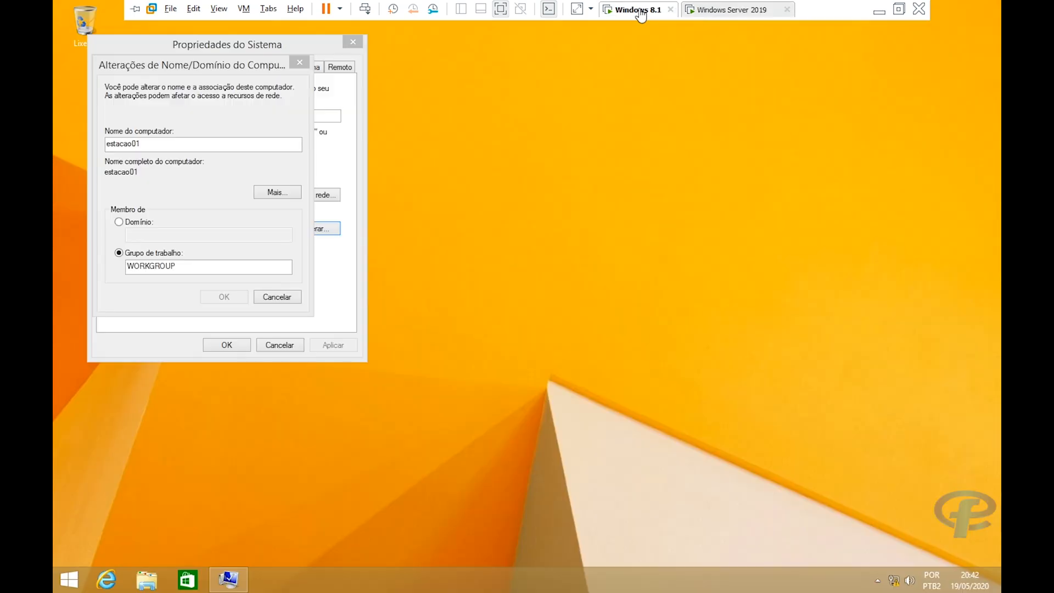
pyautogui.click(119, 222)
pyautogui.write('fccv')
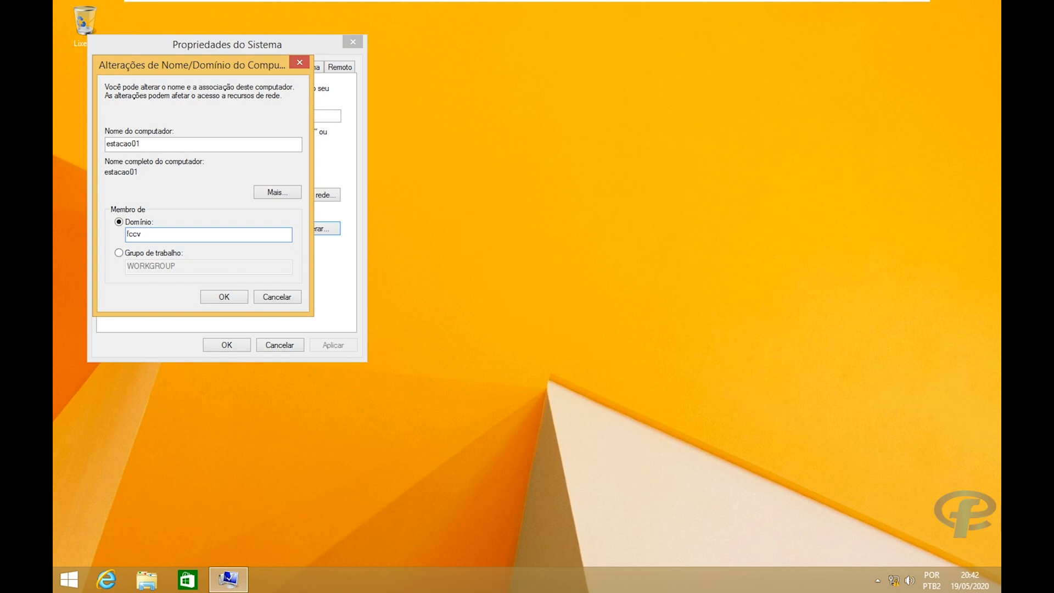
pyautogui.press('BackSpace')
pyautogui.press('Return')
pyautogui.click(183, 182)
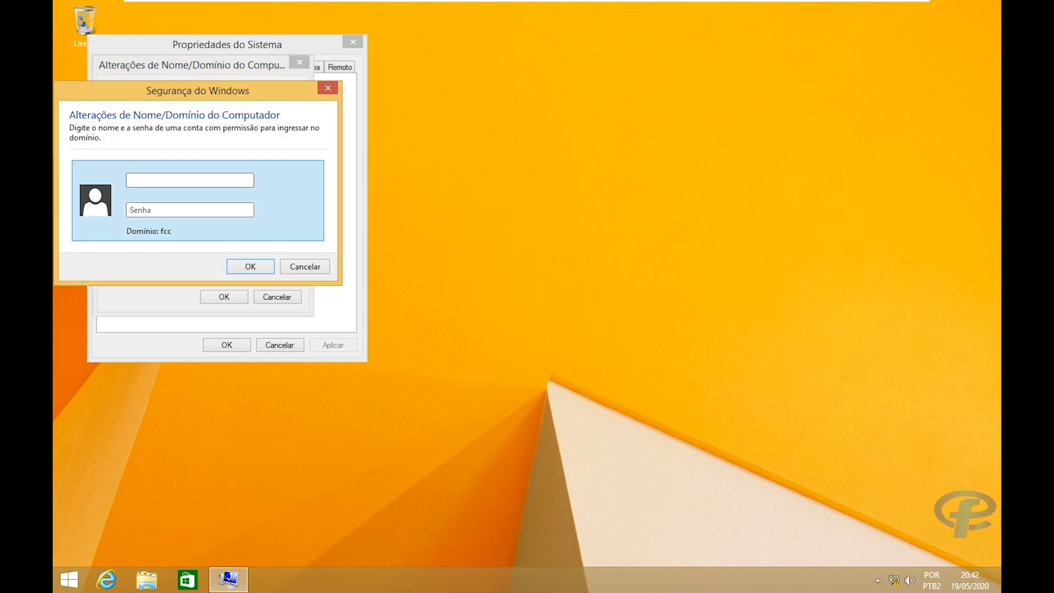
pyautogui.write('administrator')
pyautogui.press('Tab')
pyautogui.write('******')
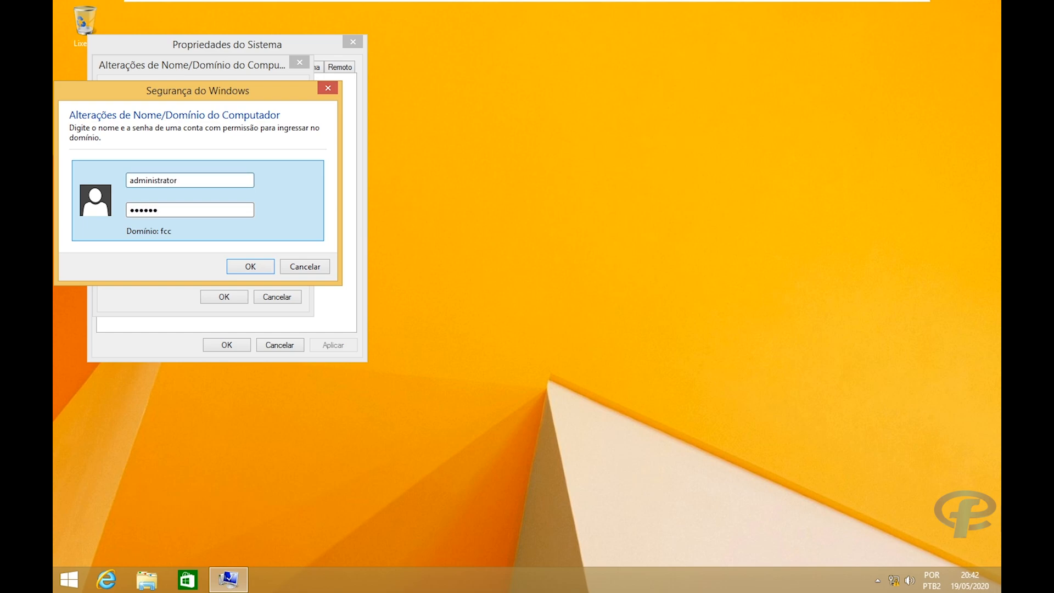
pyautogui.write('******')
pyautogui.press('Return')
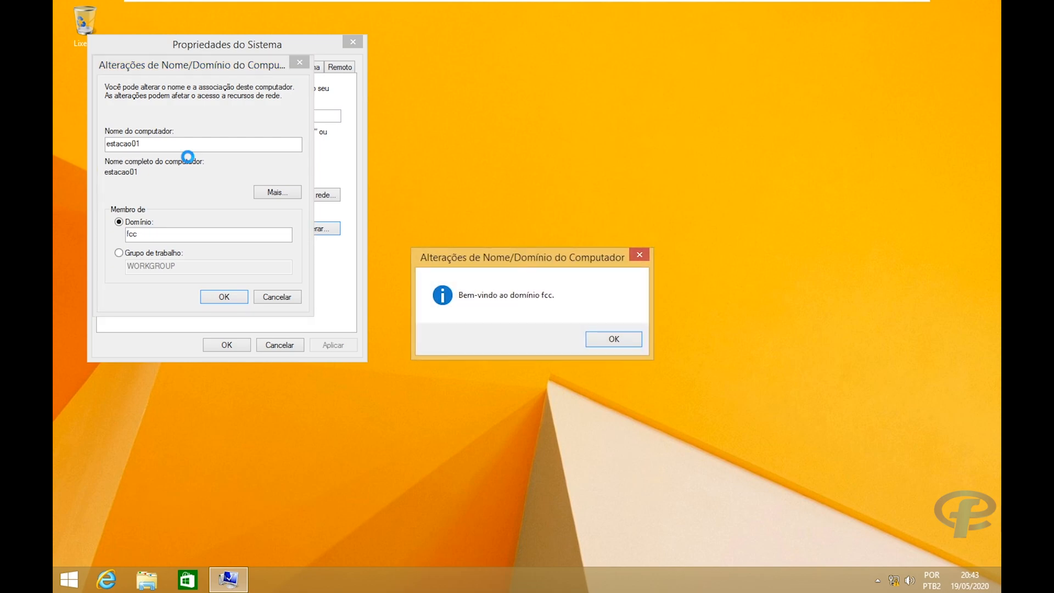
# Dismiss the welcome and restart notices, close System Properties, and restart Windows 8.1 now.
pyautogui.click(609, 337)
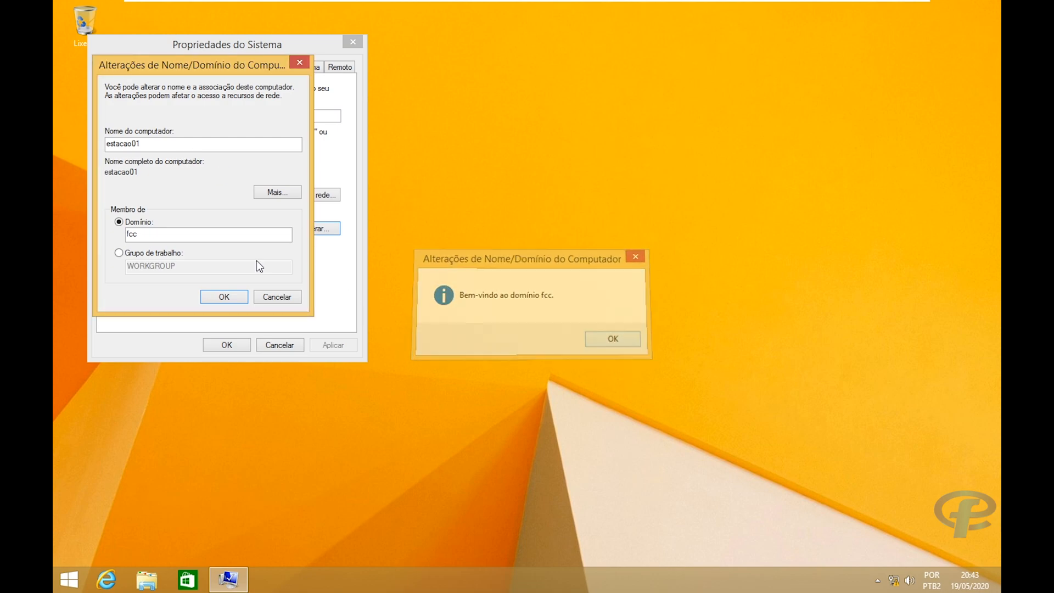
pyautogui.click(603, 309)
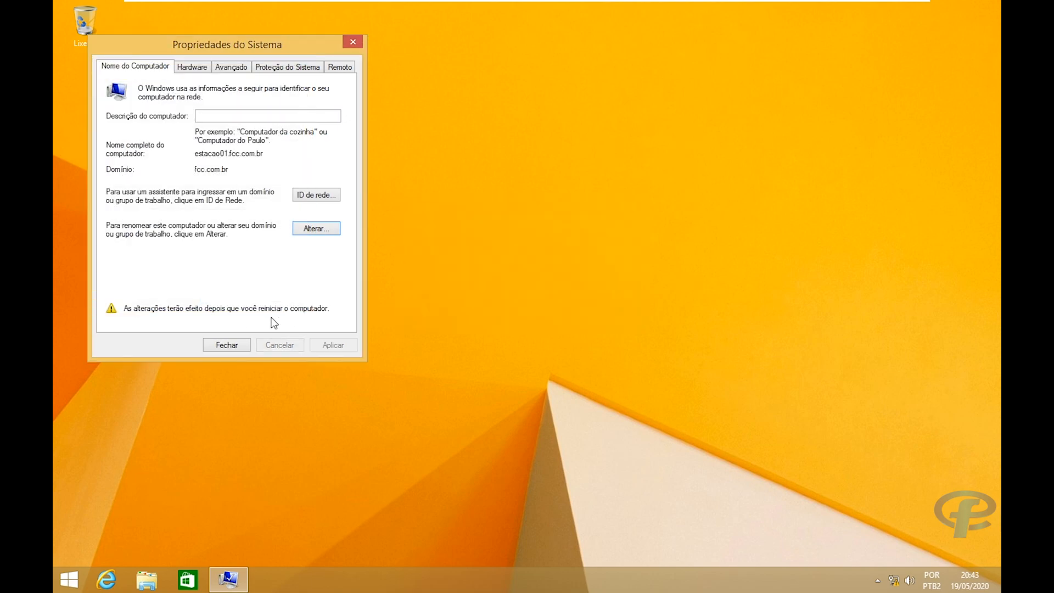
pyautogui.click(224, 344)
pyautogui.click(533, 309)
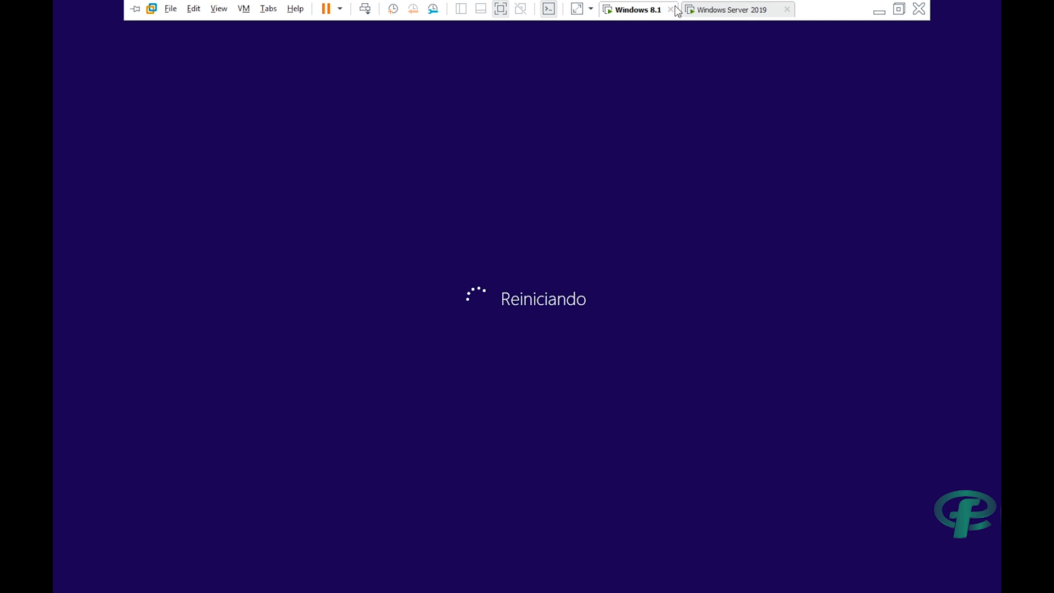
pyautogui.click(733, 13)
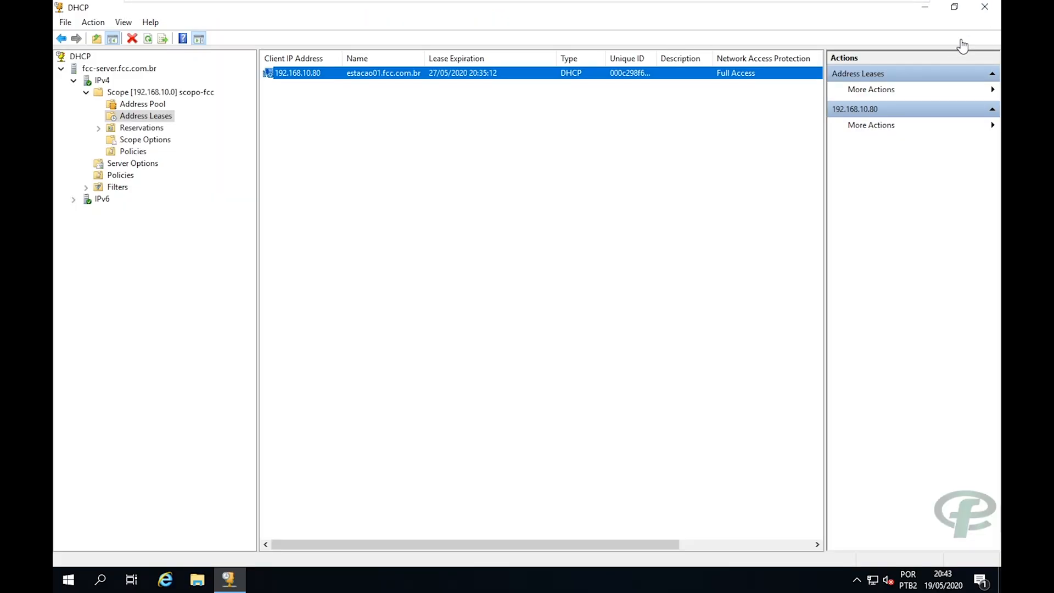
# Close DHCP, launch Active Directory Users and Computers maximized, and expand the fcc.com.br domain.
pyautogui.click(985, 12)
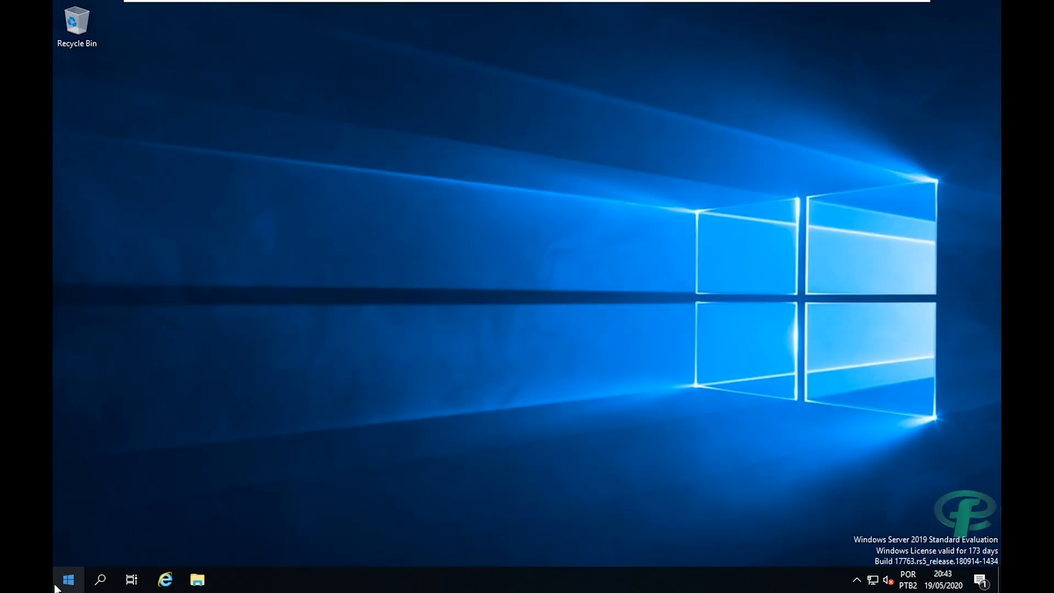
pyautogui.click(77, 568)
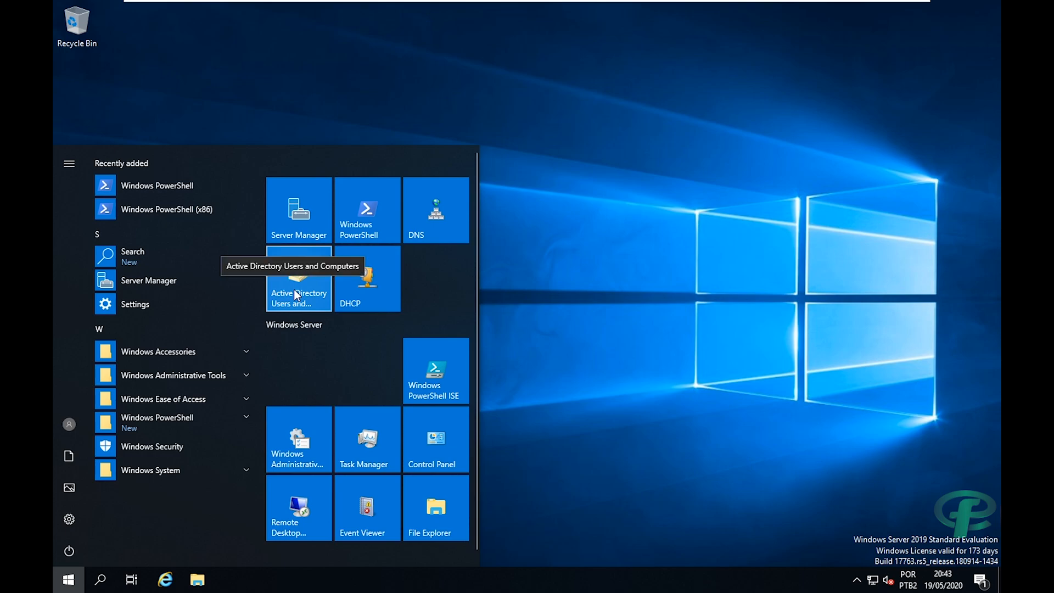
pyautogui.click(296, 295)
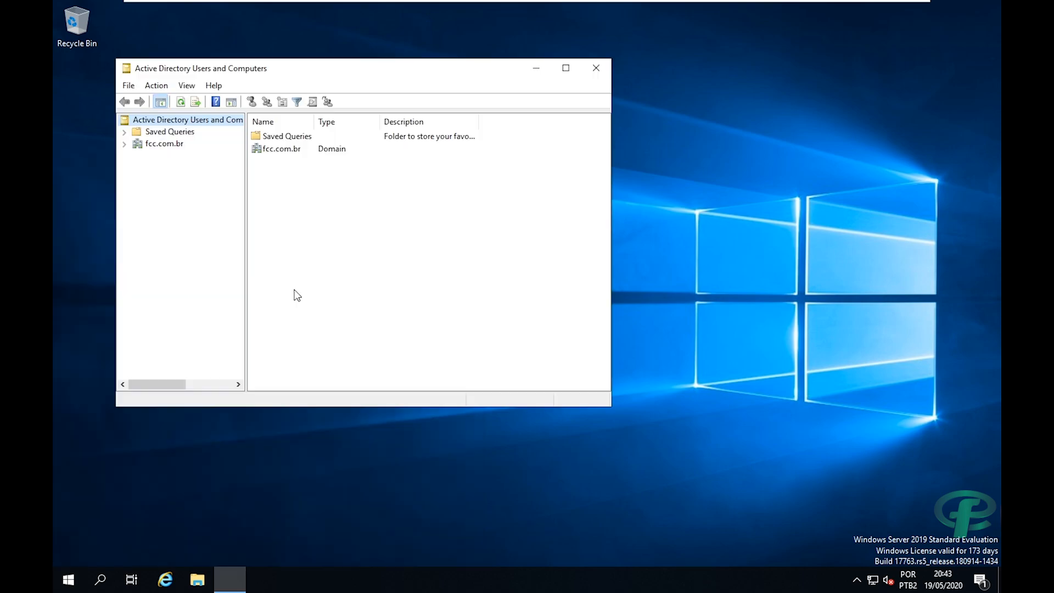
pyautogui.doubleClick(248, 73)
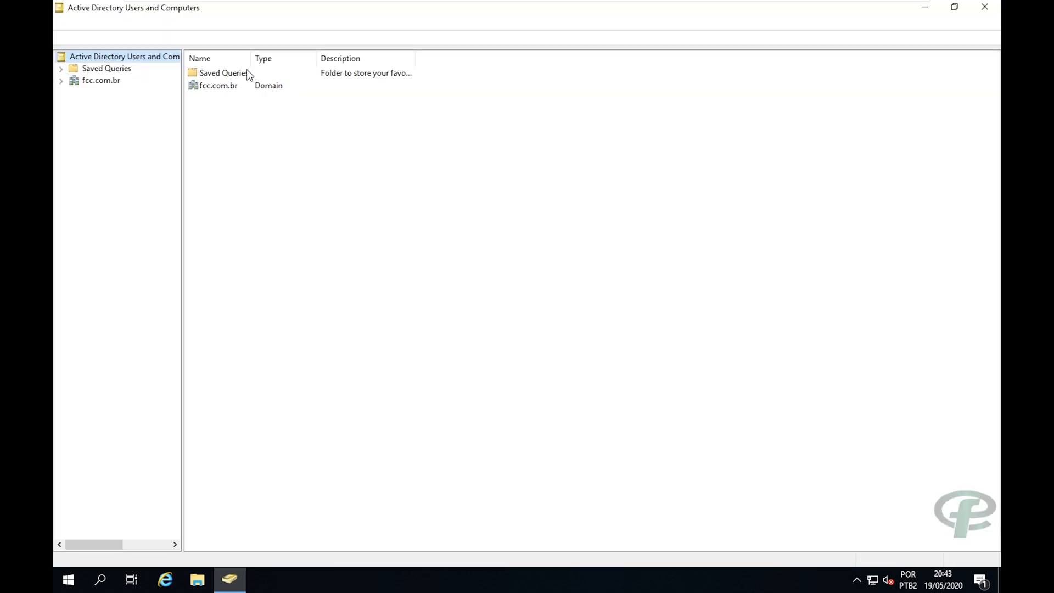
pyautogui.click(60, 82)
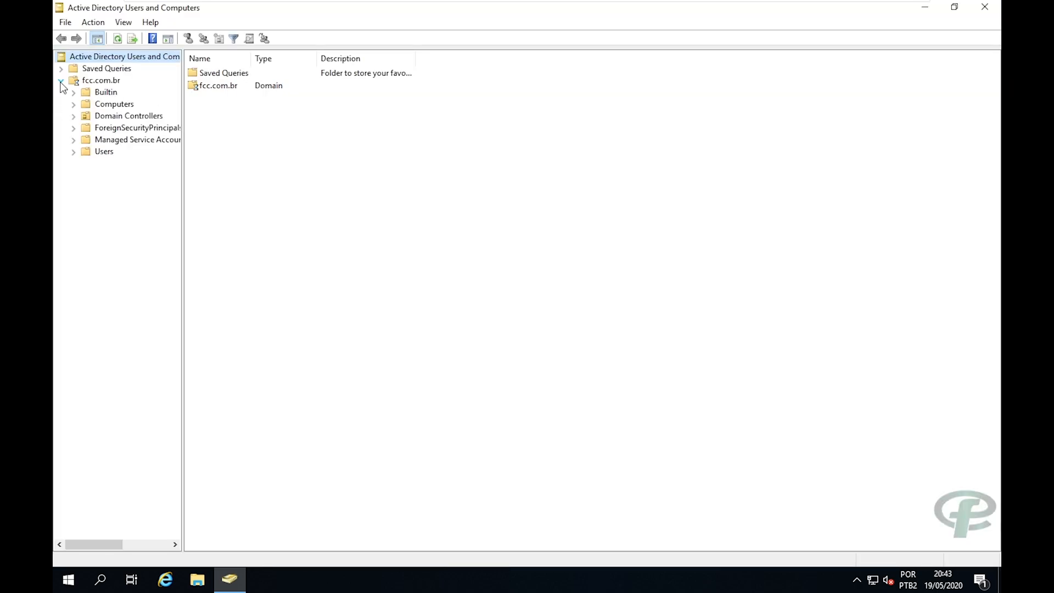
pyautogui.click(91, 81)
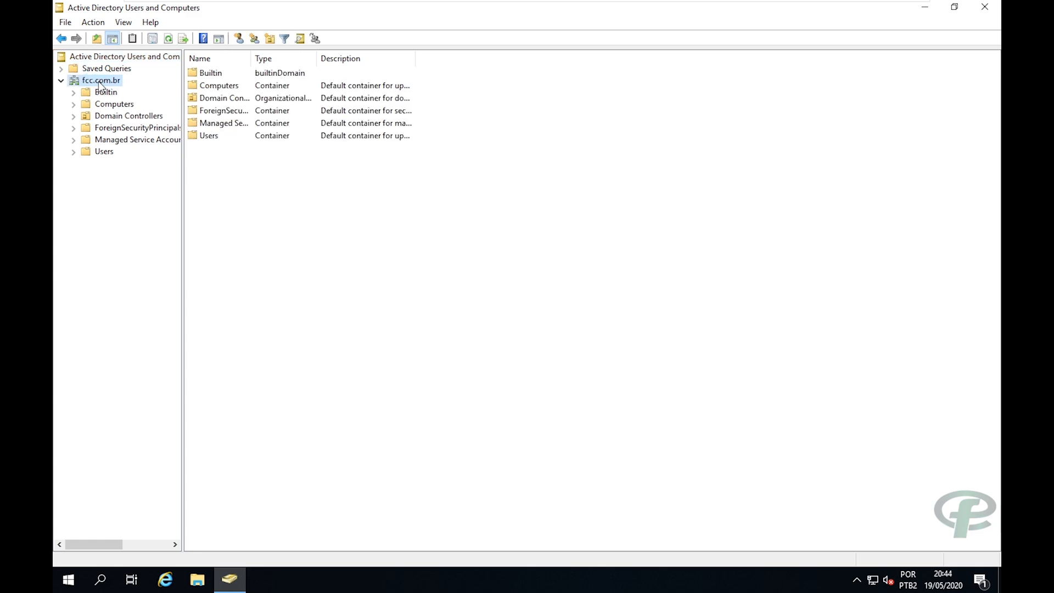
# Create the organizational unit fcc-users in fcc.com.br.
pyautogui.rightClick(99, 82)
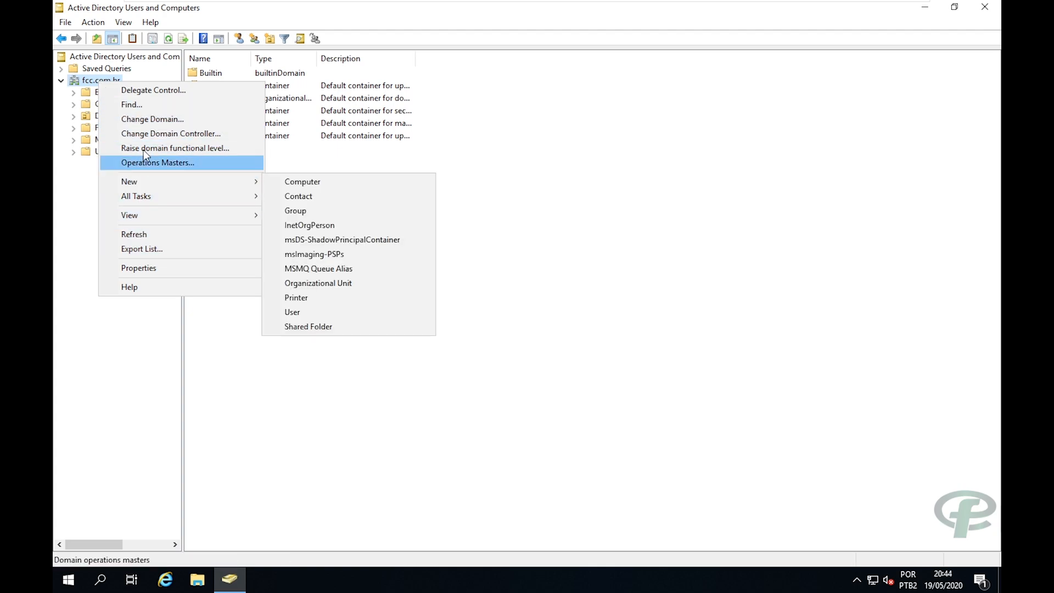
pyautogui.moveTo(246, 184)
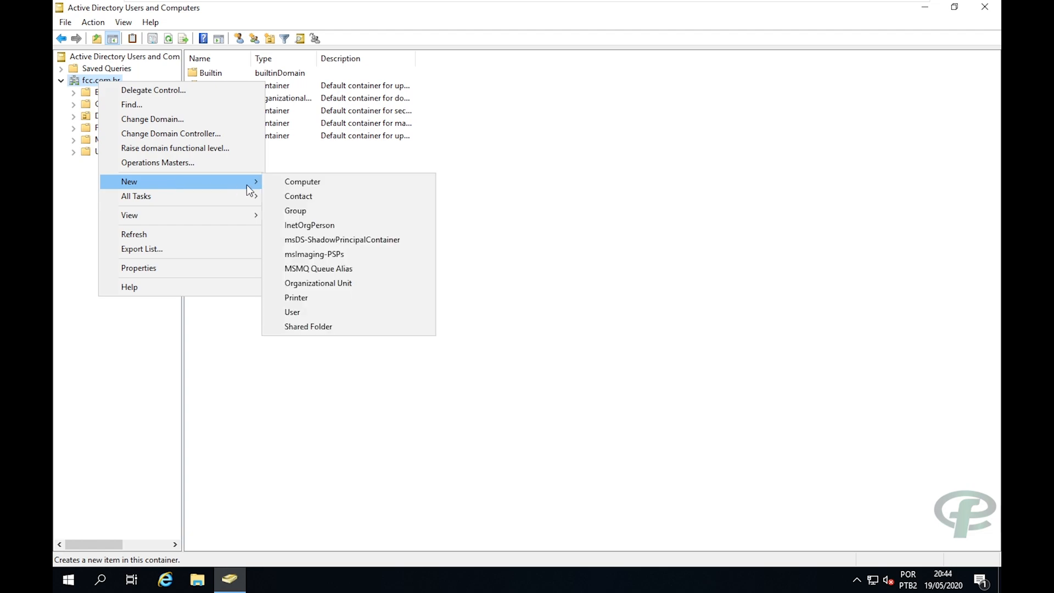
pyautogui.click(310, 284)
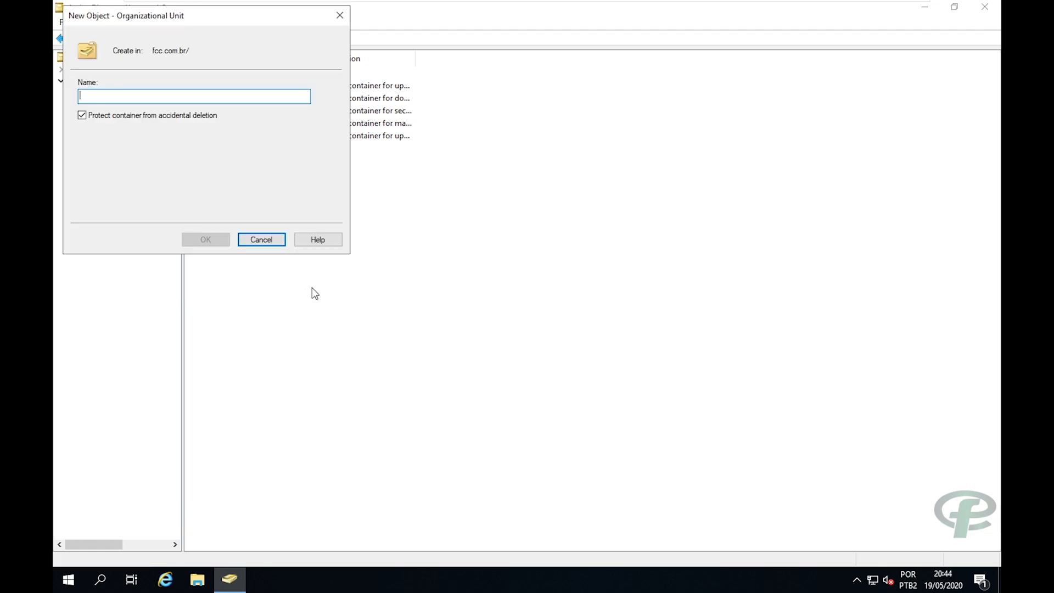
pyautogui.write('fcc')
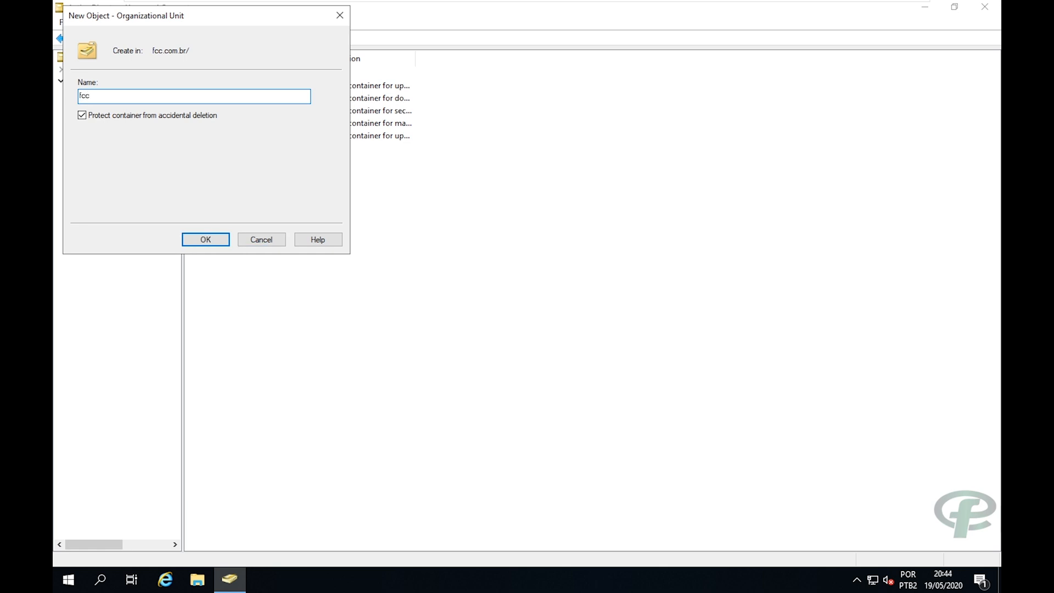
pyautogui.write('-users')
pyautogui.press('Return')
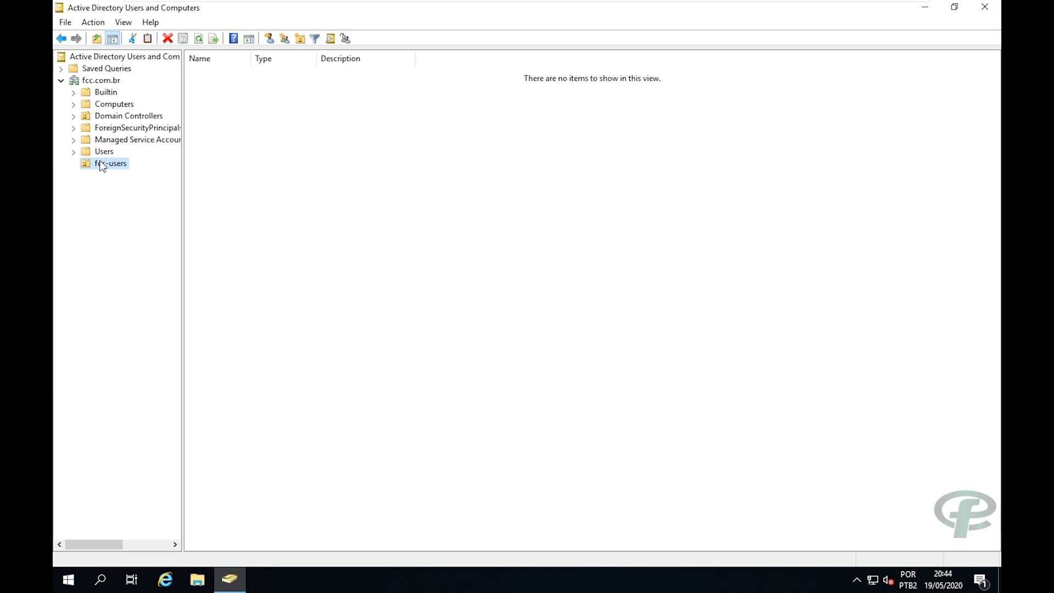
# Create the organizational unit alunos inside fcc-users.
pyautogui.rightClick(102, 170)
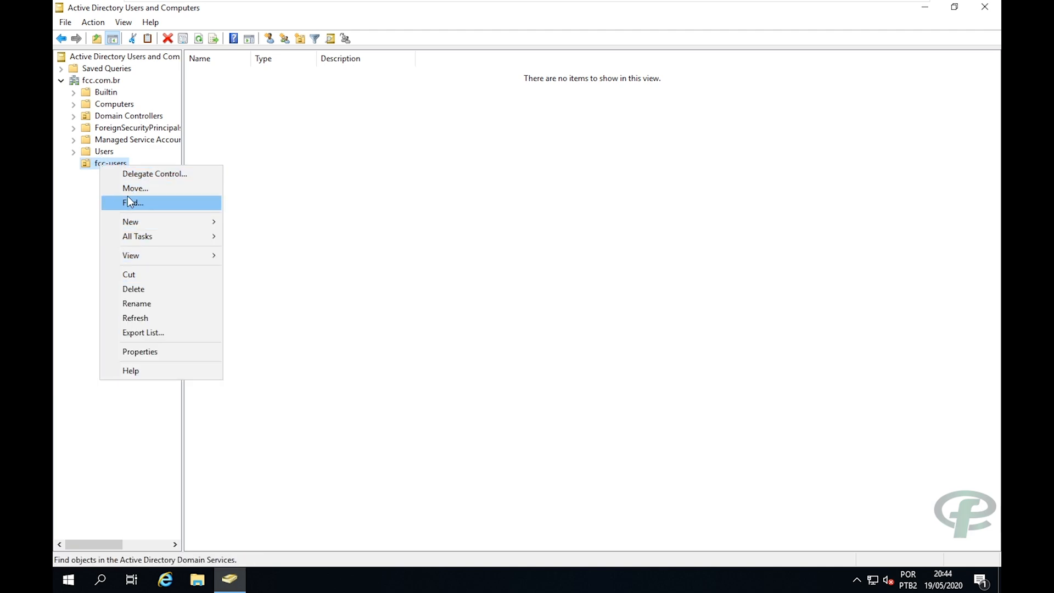
pyautogui.moveTo(134, 226)
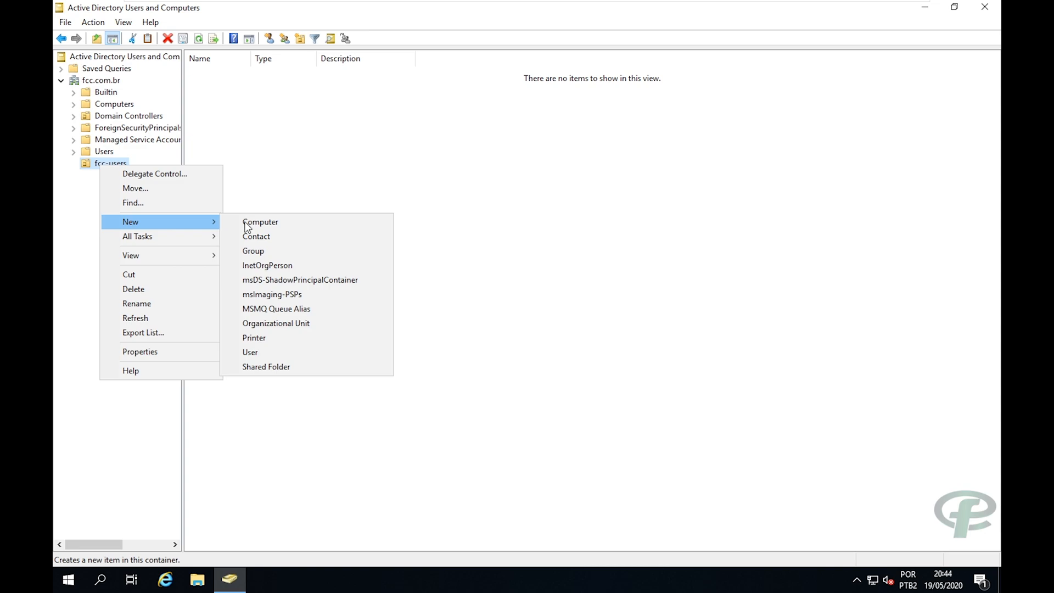
pyautogui.click(282, 325)
pyautogui.write('alunos')
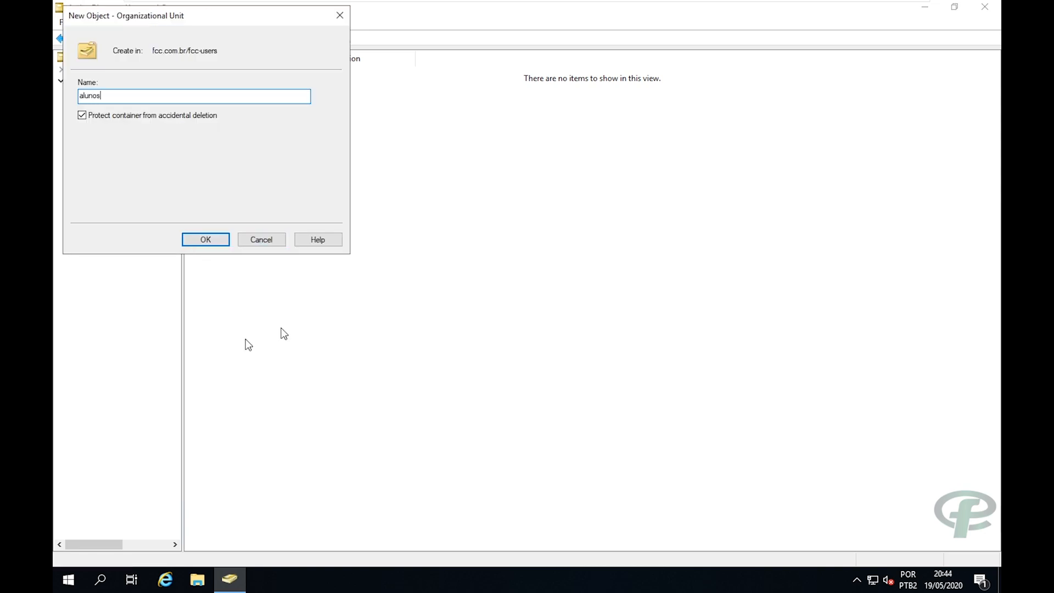
pyautogui.click(199, 237)
# Create the organizational unit colaboradores inside fcc-users and select it.
pyautogui.click(105, 163)
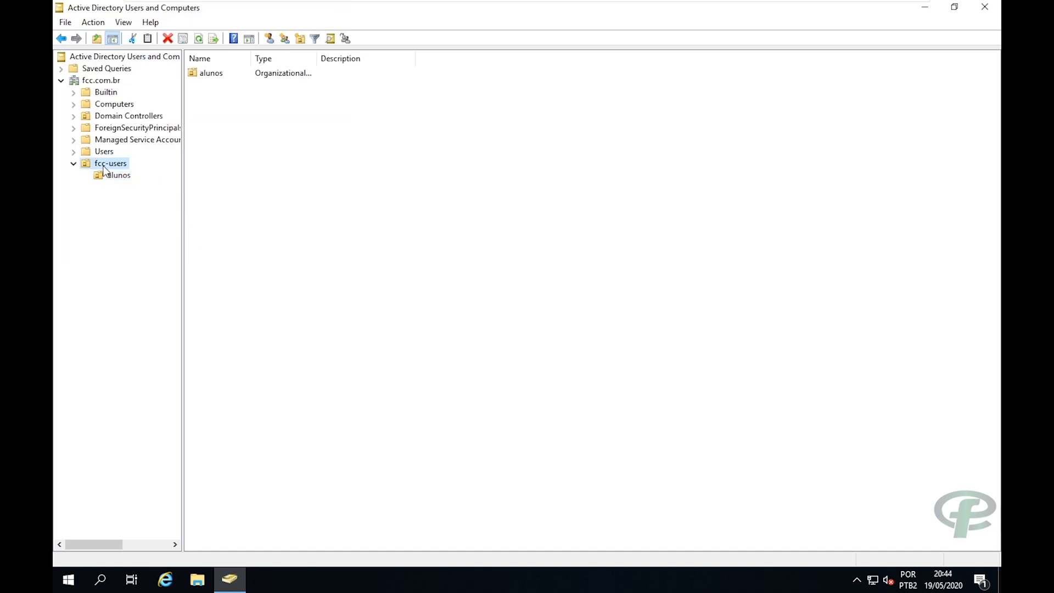
pyautogui.rightClick(104, 165)
pyautogui.moveTo(147, 218)
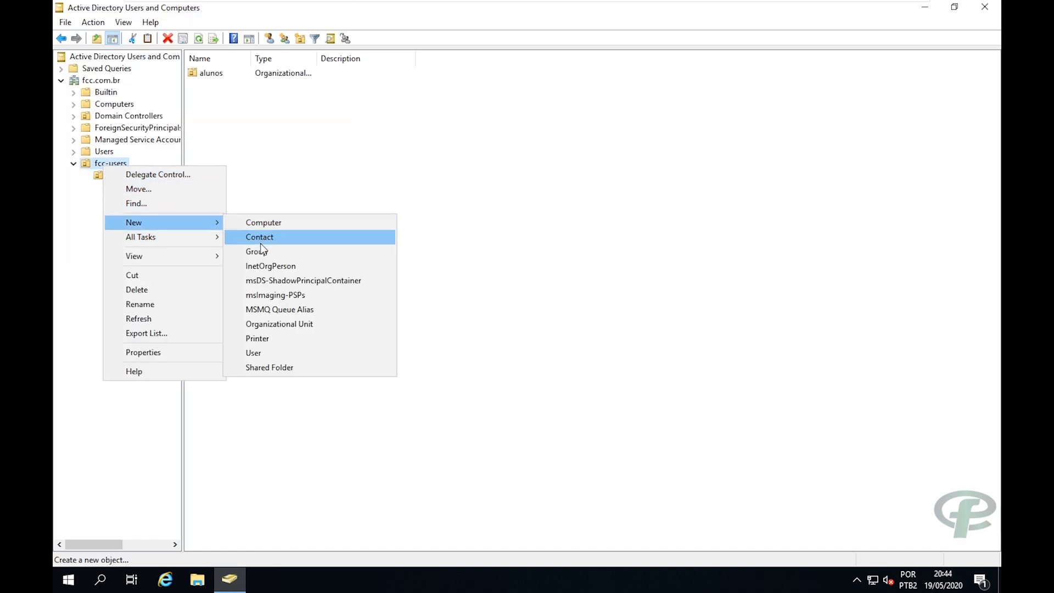
pyautogui.click(269, 323)
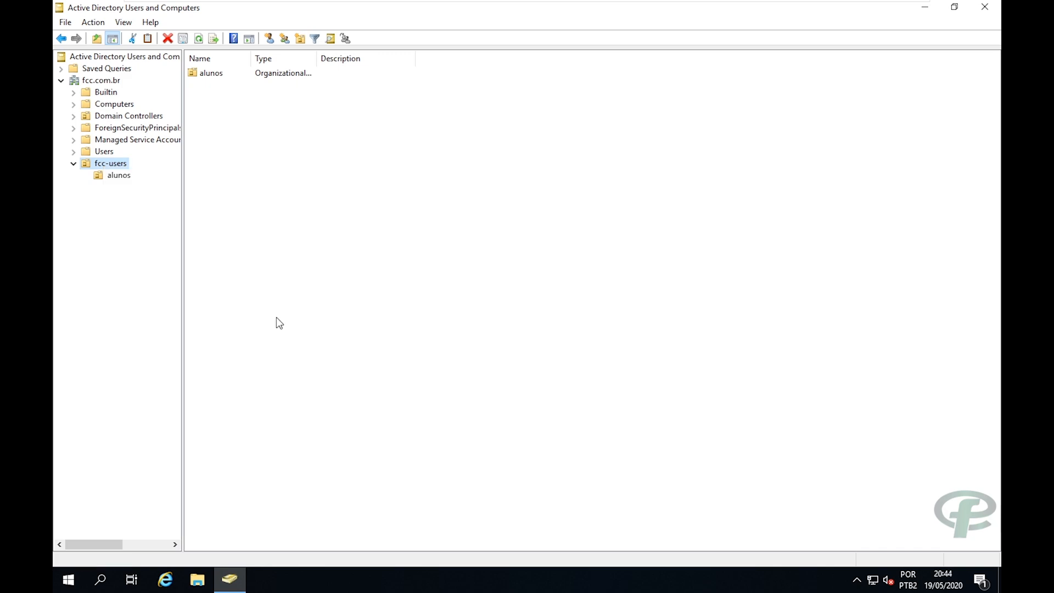
pyautogui.write('cola')
pyautogui.press('BackSpace')
pyautogui.press('BackSpace')
pyautogui.press('BackSpace')
pyautogui.press('BackSpace')
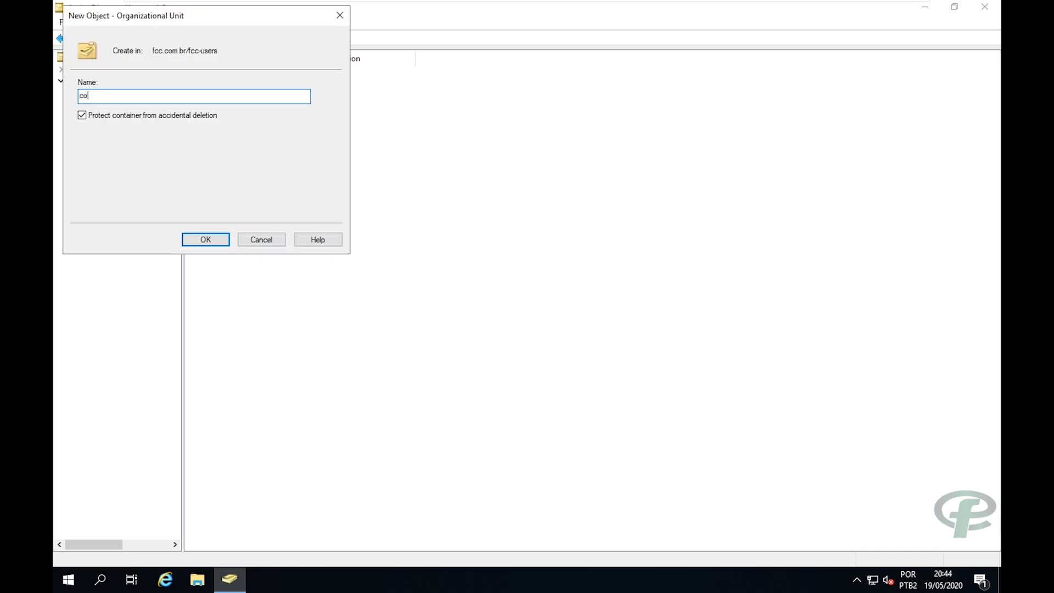
pyautogui.write('colaboradores')
pyautogui.press('Return')
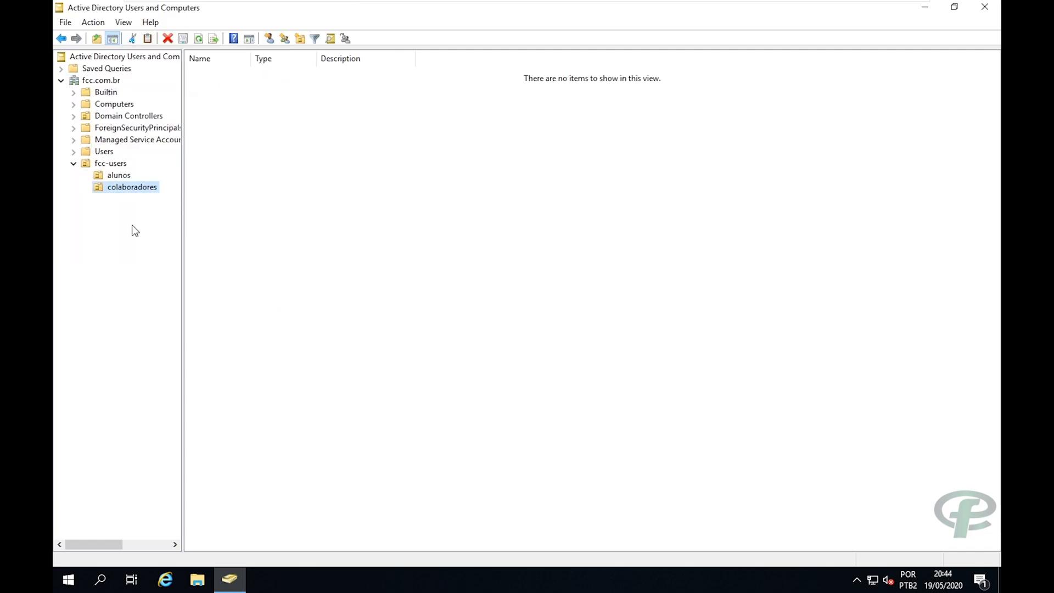
pyautogui.click(122, 187)
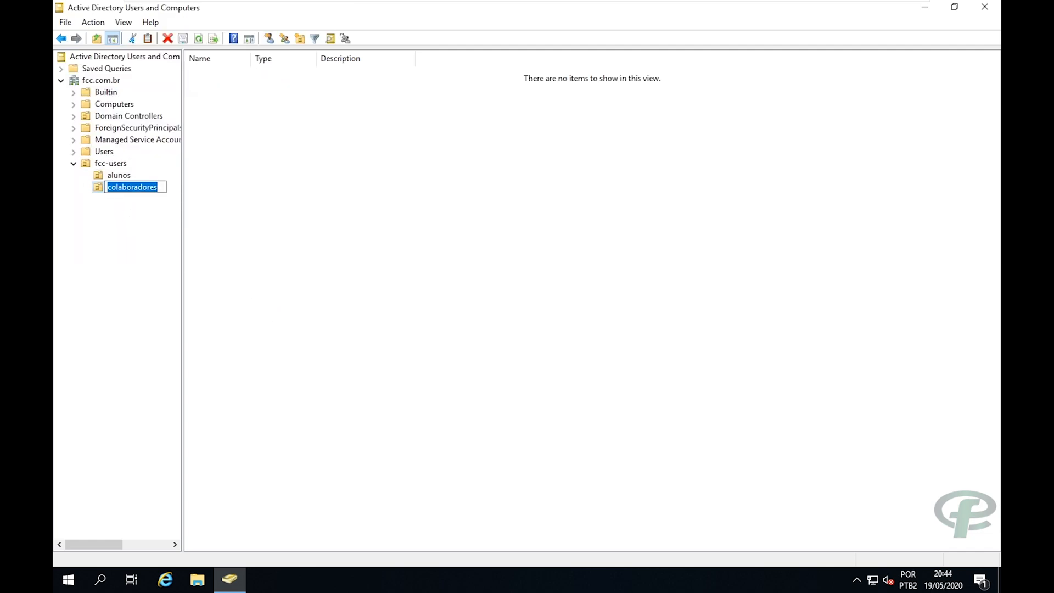
pyautogui.click(97, 185)
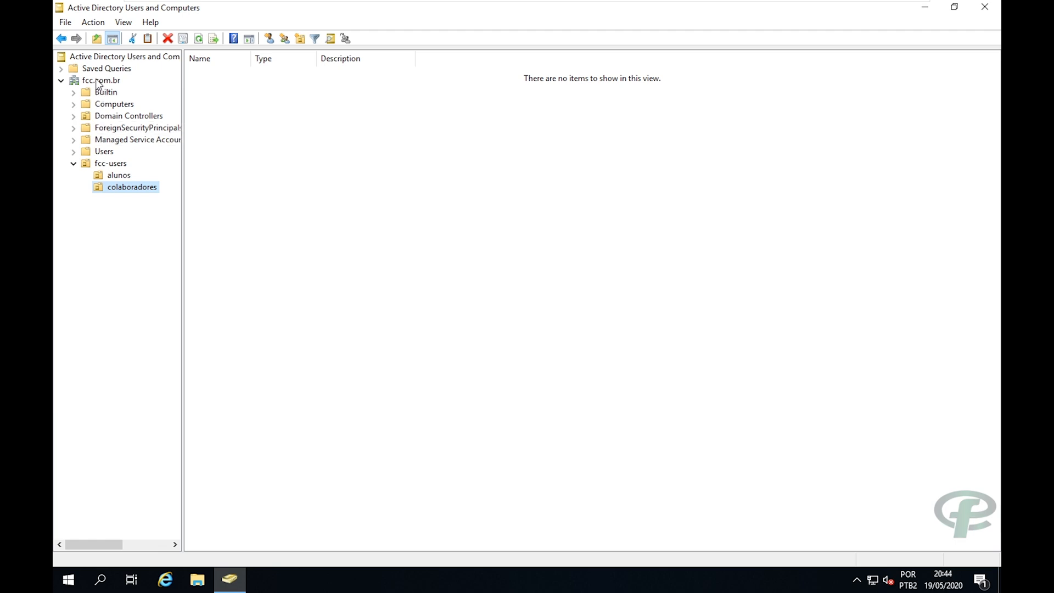
# Create the organizational unit ti inside colaboradores.
pyautogui.rightClick(105, 187)
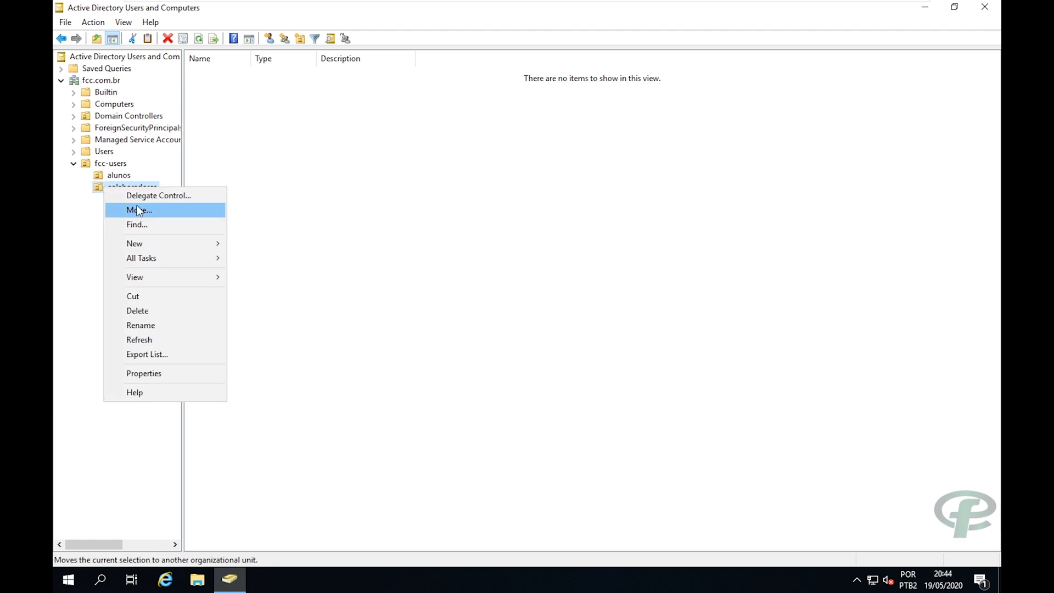
pyautogui.moveTo(138, 241)
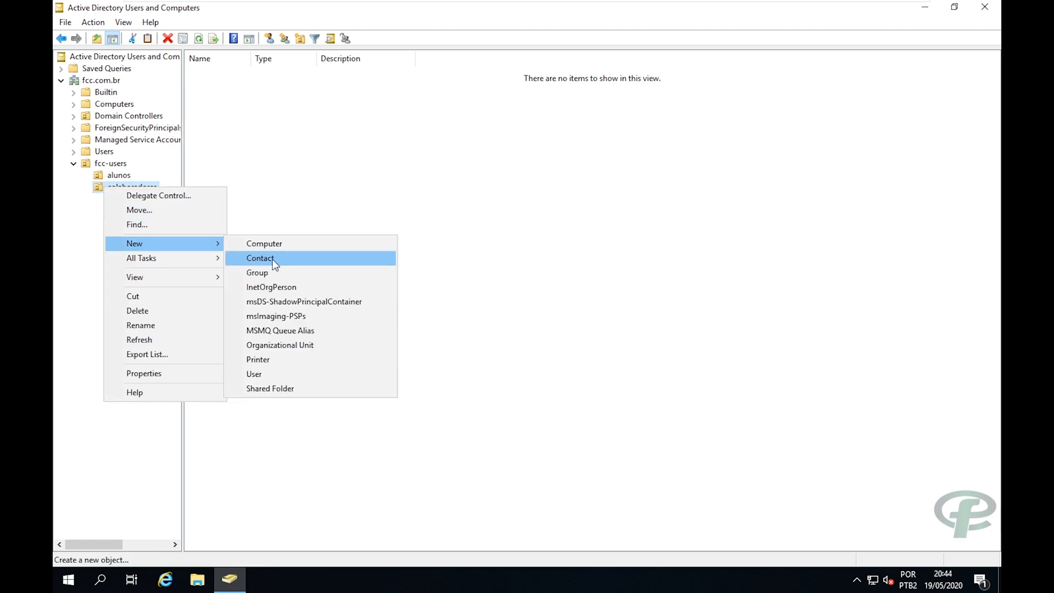
pyautogui.click(290, 347)
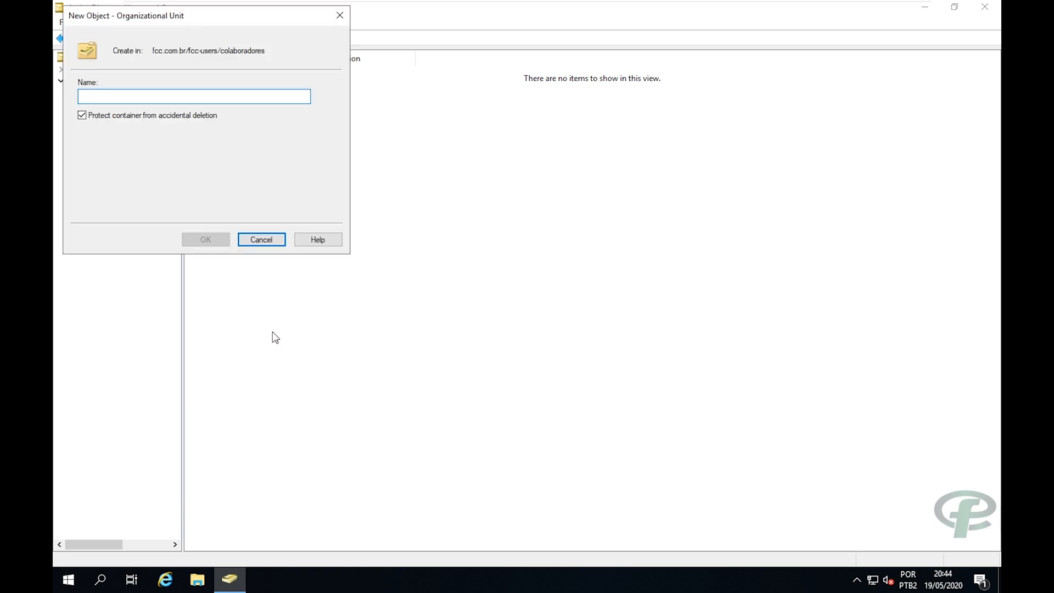
pyautogui.write('ti')
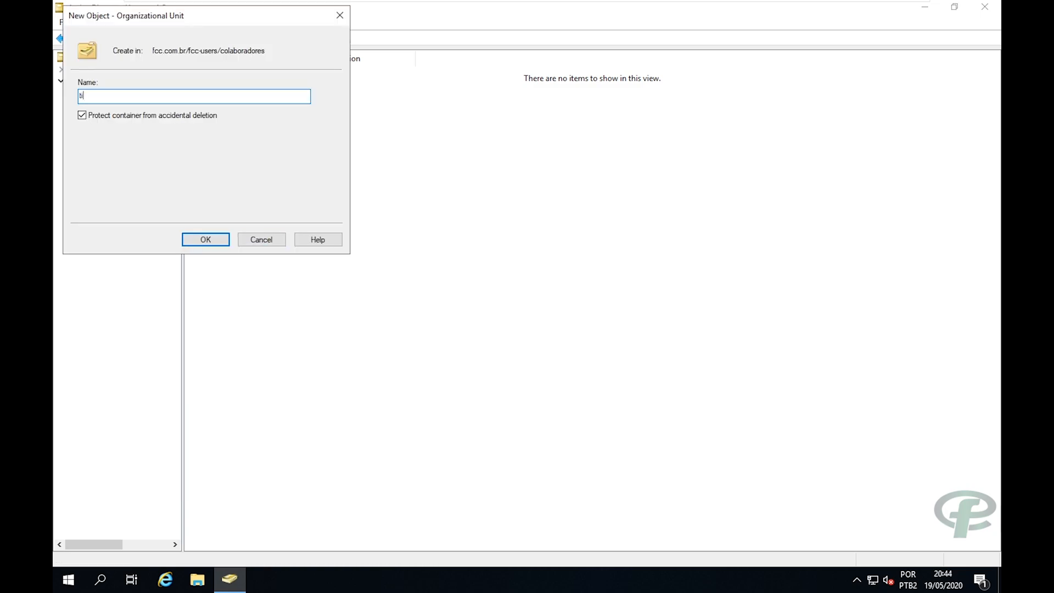
pyautogui.click(209, 236)
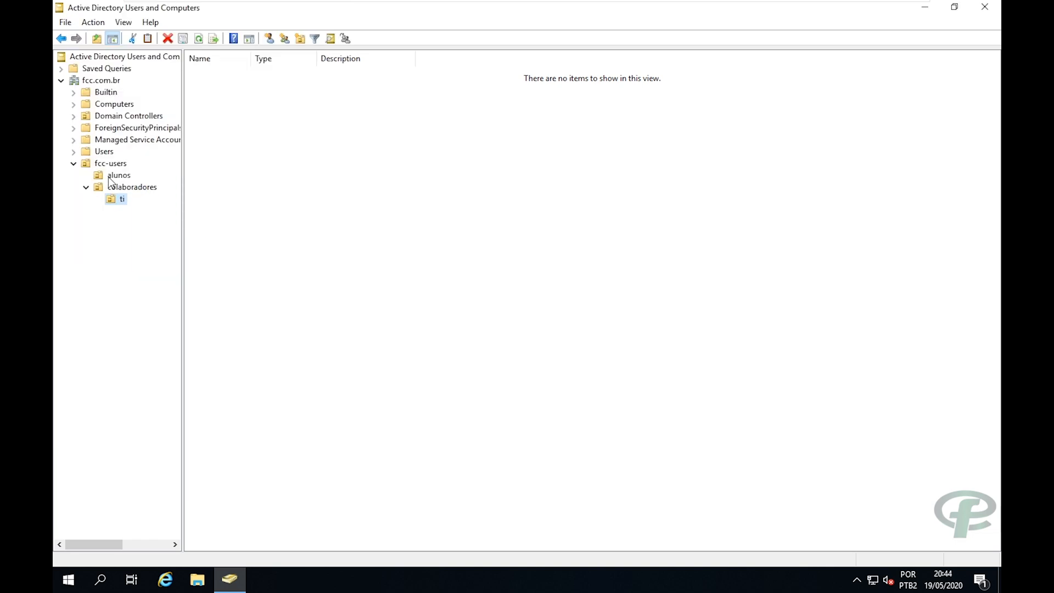
# Create the organizational unit financeiro inside colaboradores.
pyautogui.click(107, 186)
pyautogui.rightClick(107, 184)
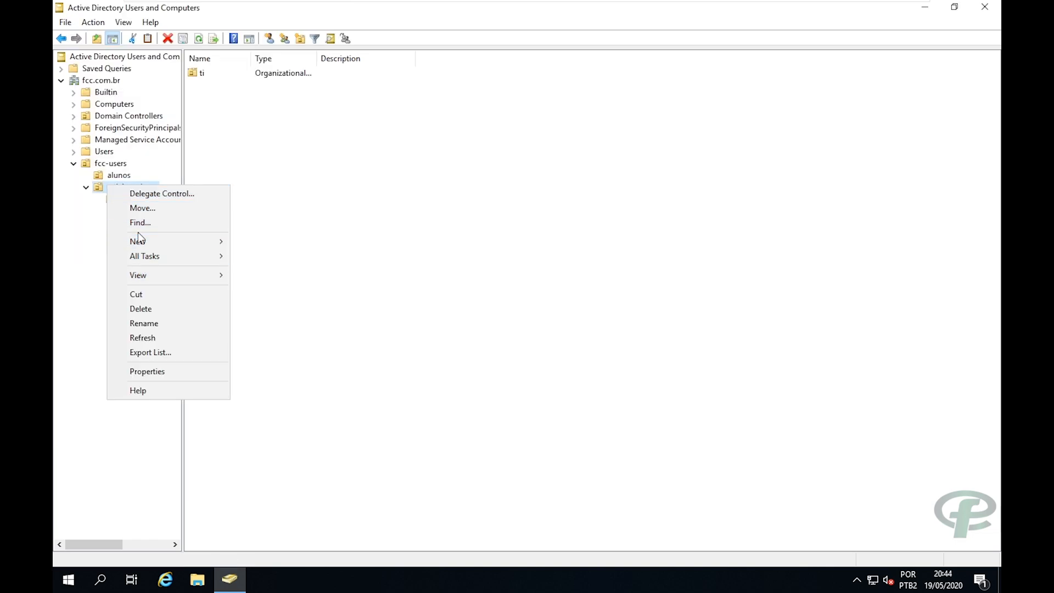
pyautogui.moveTo(209, 242)
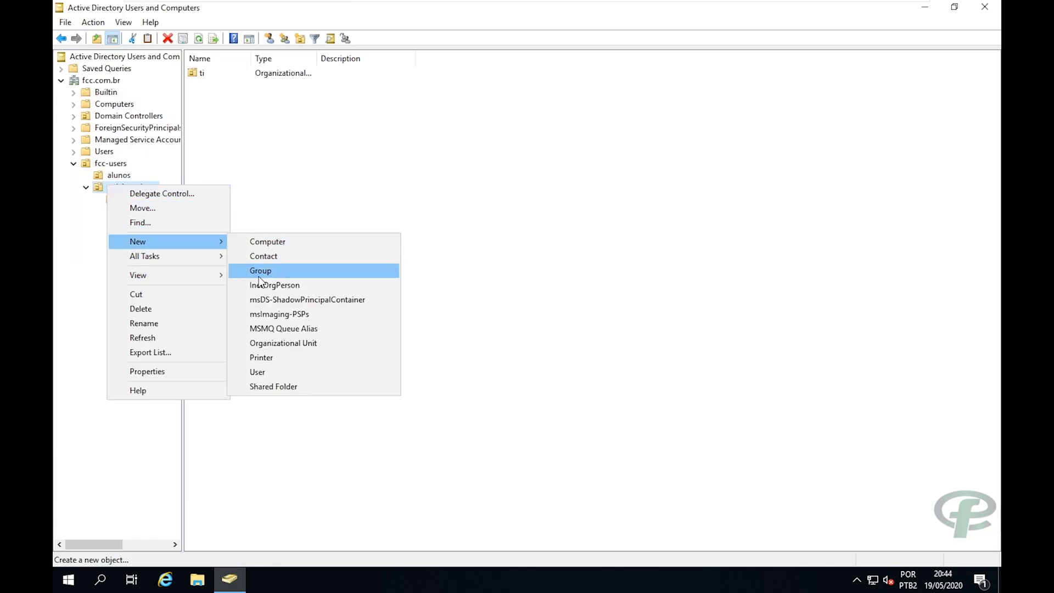
pyautogui.click(272, 345)
pyautogui.write('financeiro')
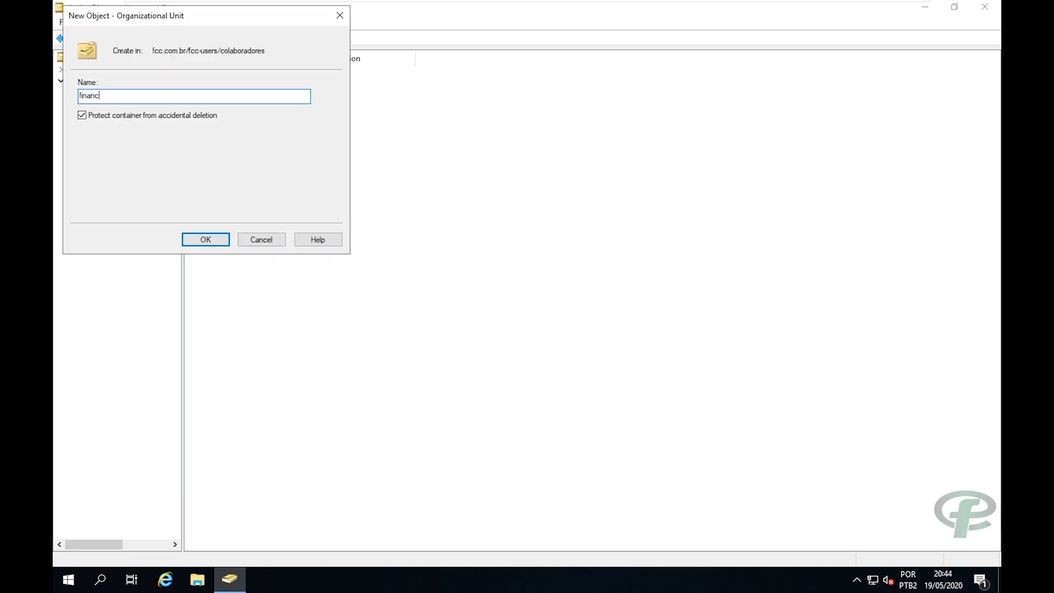
pyautogui.press('Return')
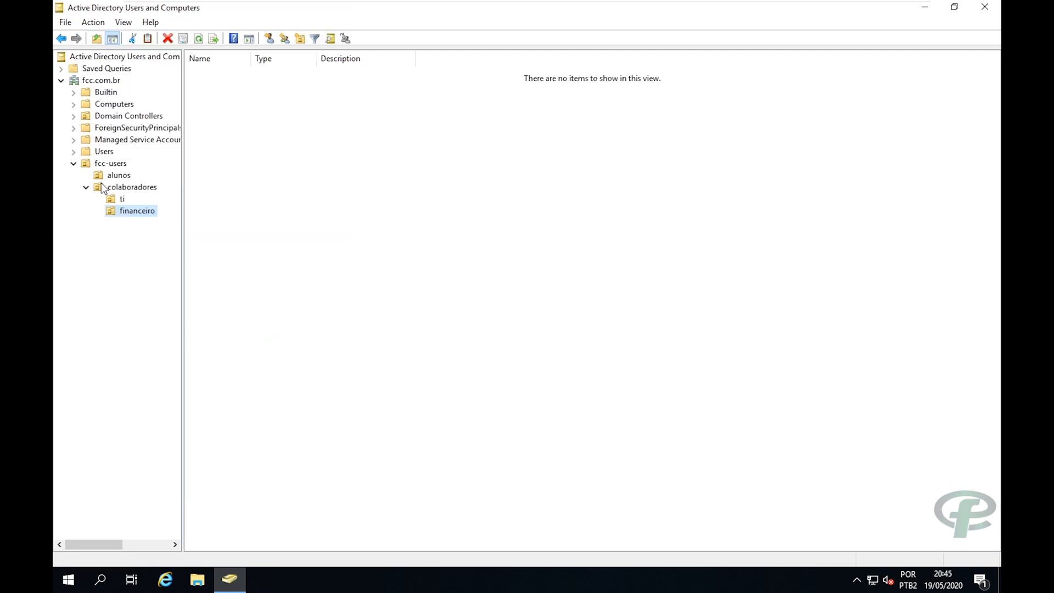
# Create the organizational unit marketing inside colaboradores, then select fcc-users.
pyautogui.click(102, 185)
pyautogui.rightClick(102, 184)
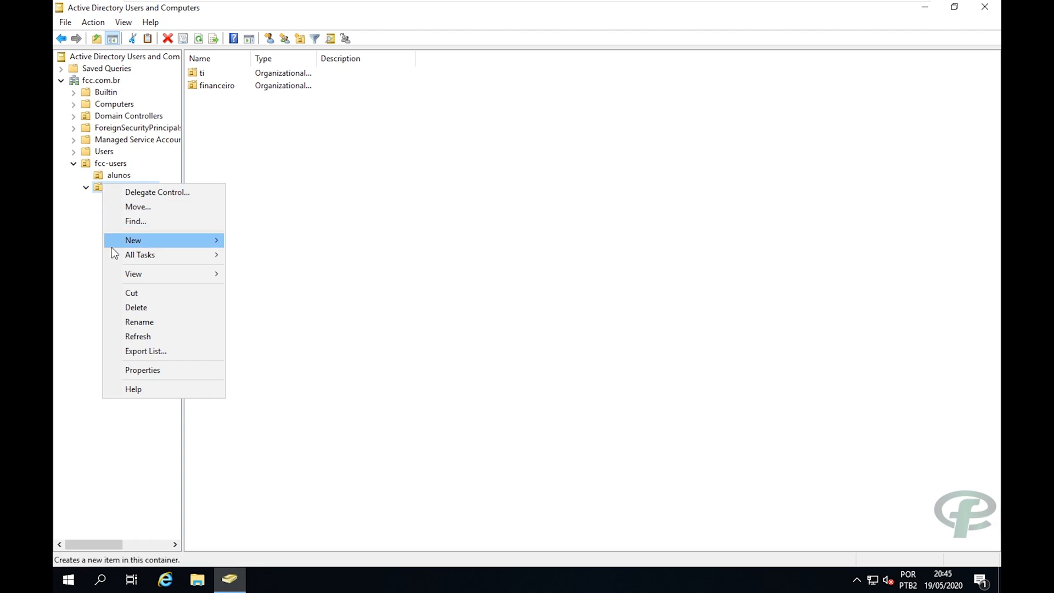
pyautogui.moveTo(138, 242)
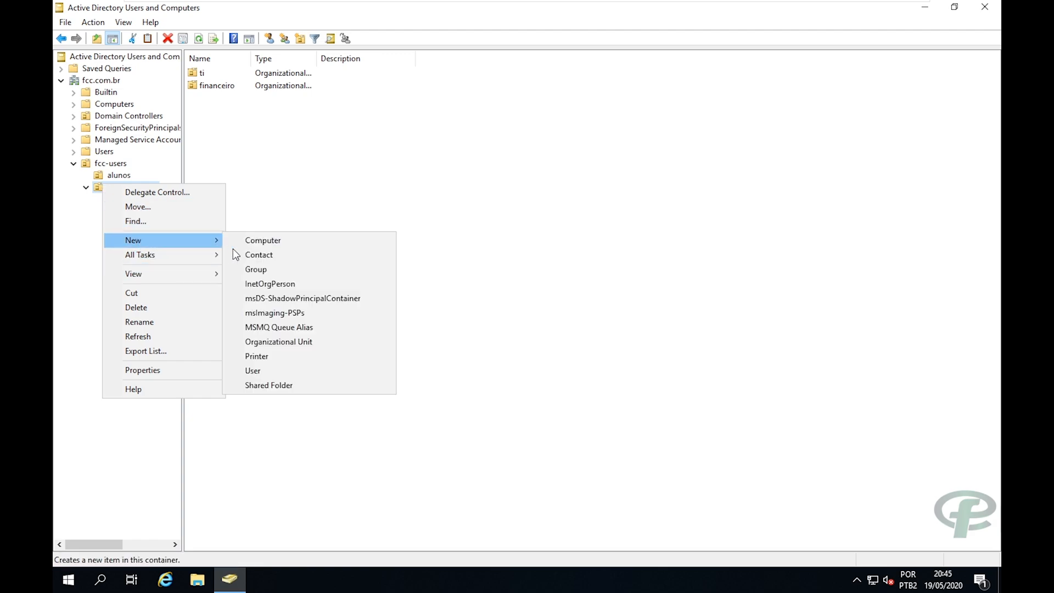
pyautogui.click(282, 338)
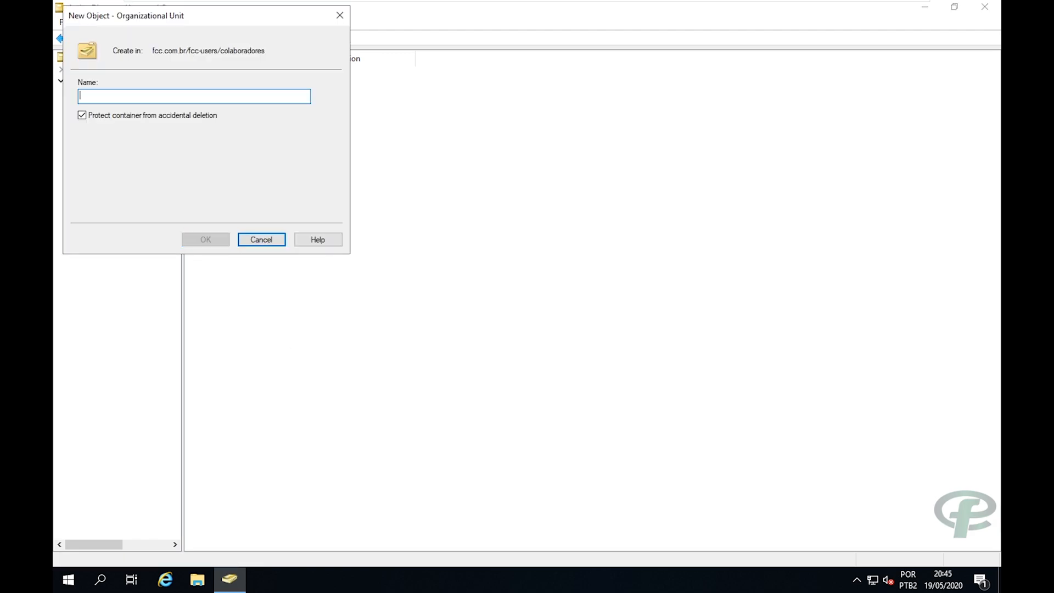
pyautogui.write('marketing')
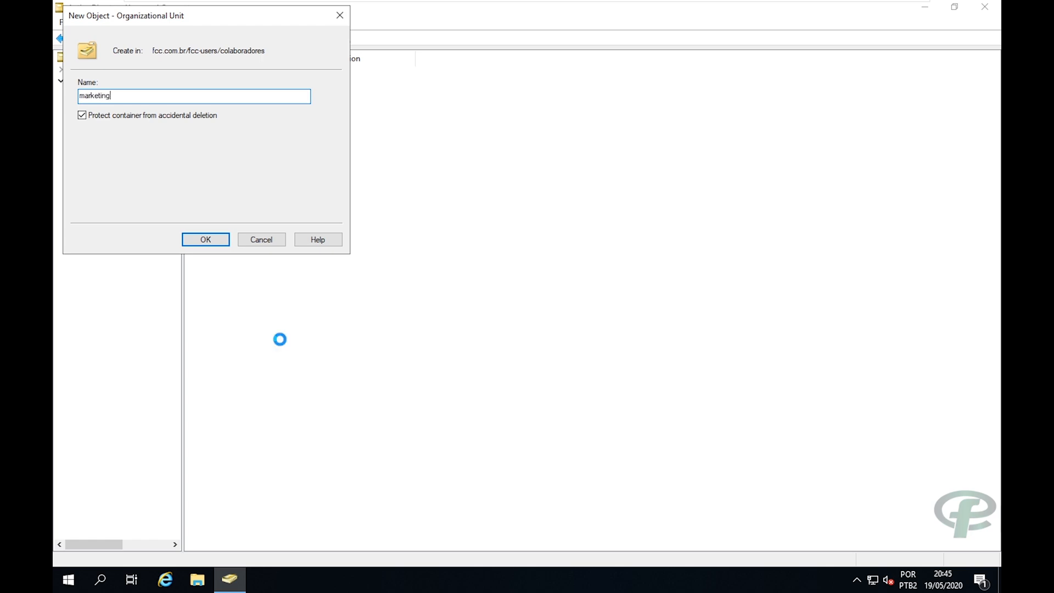
pyautogui.press('Return')
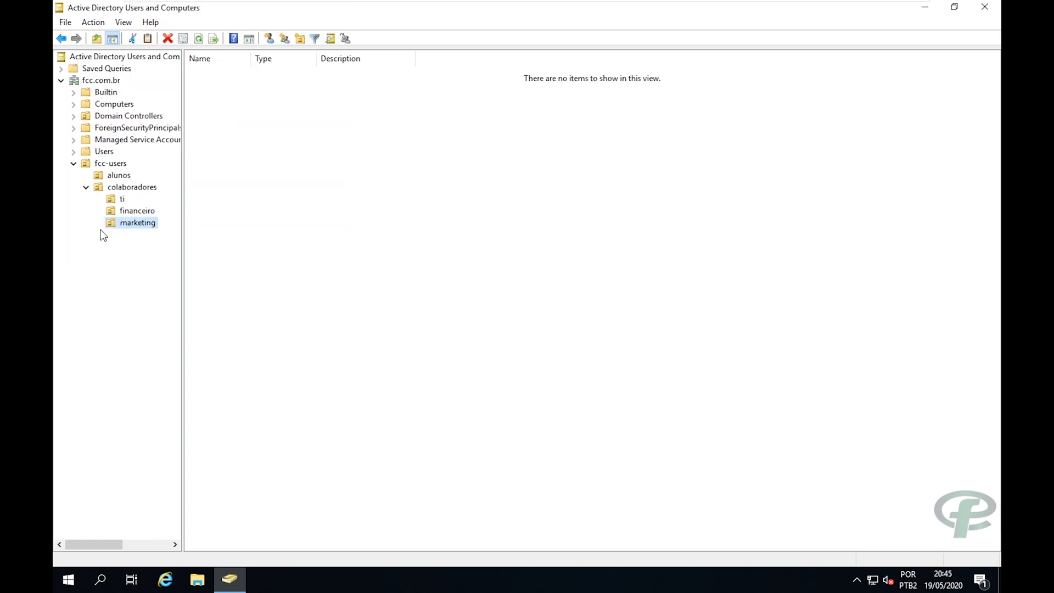
pyautogui.click(104, 164)
# Create the organizational unit professores inside fcc-users.
pyautogui.rightClick(95, 162)
pyautogui.moveTo(122, 218)
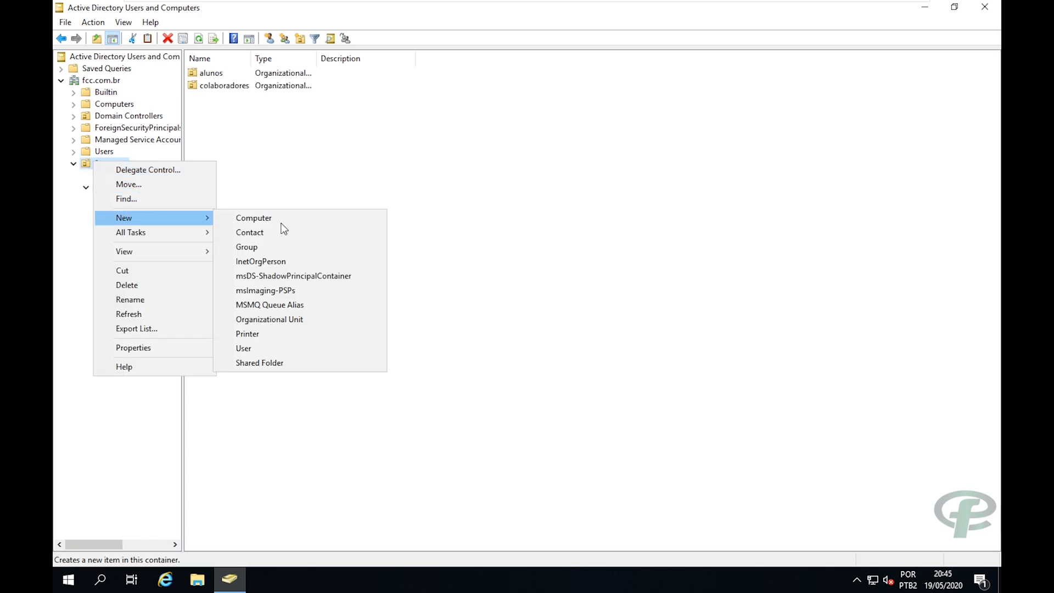
pyautogui.click(281, 320)
pyautogui.write('prof')
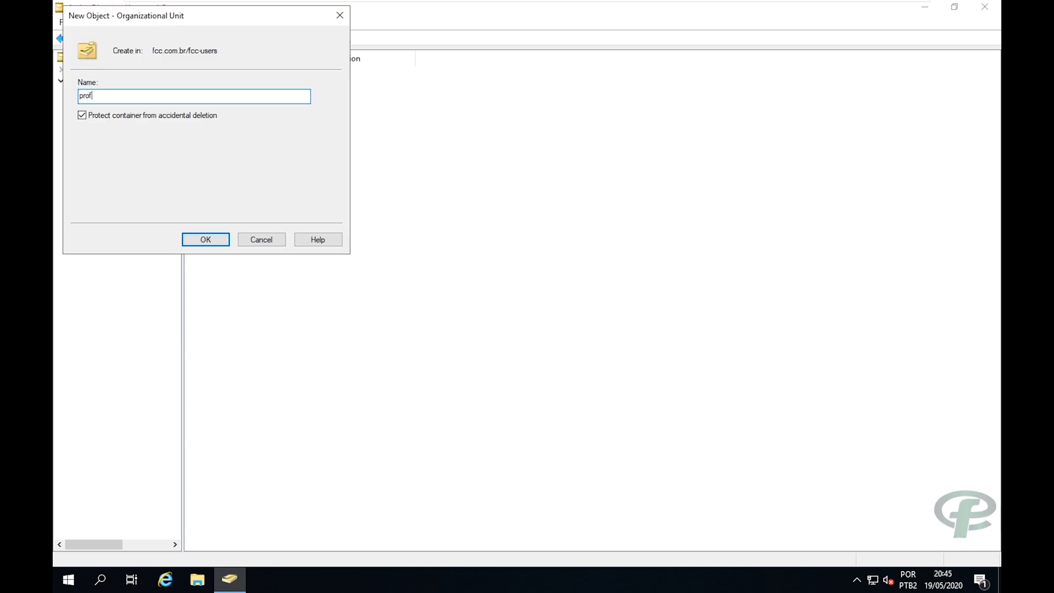
pyautogui.write('essores')
pyautogui.press('Return')
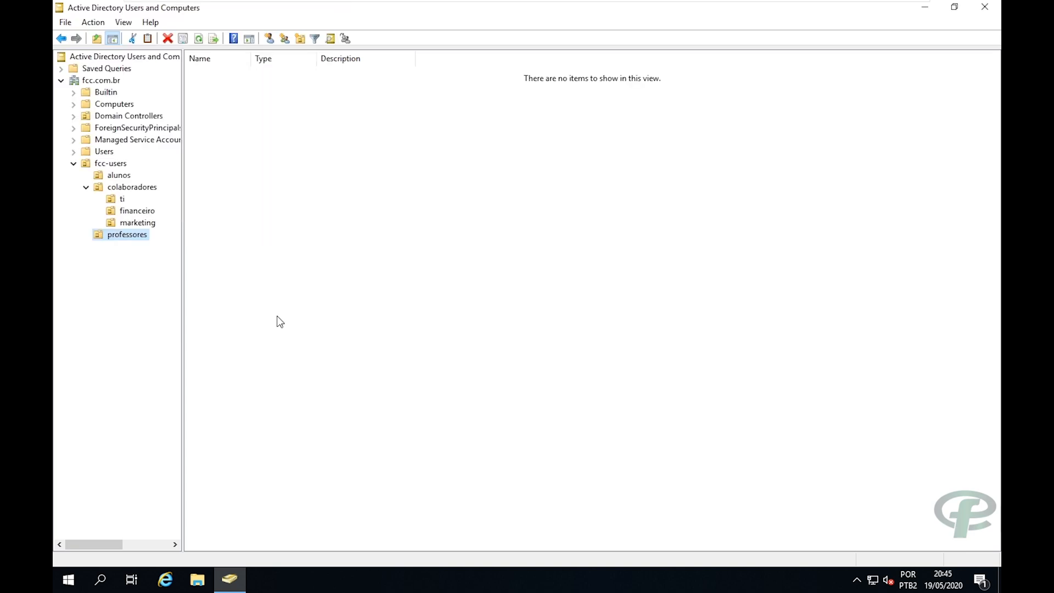
# Expand fcc-users, select alunos, and widen the tree pane so unit names aren't truncated.
pyautogui.click(114, 166)
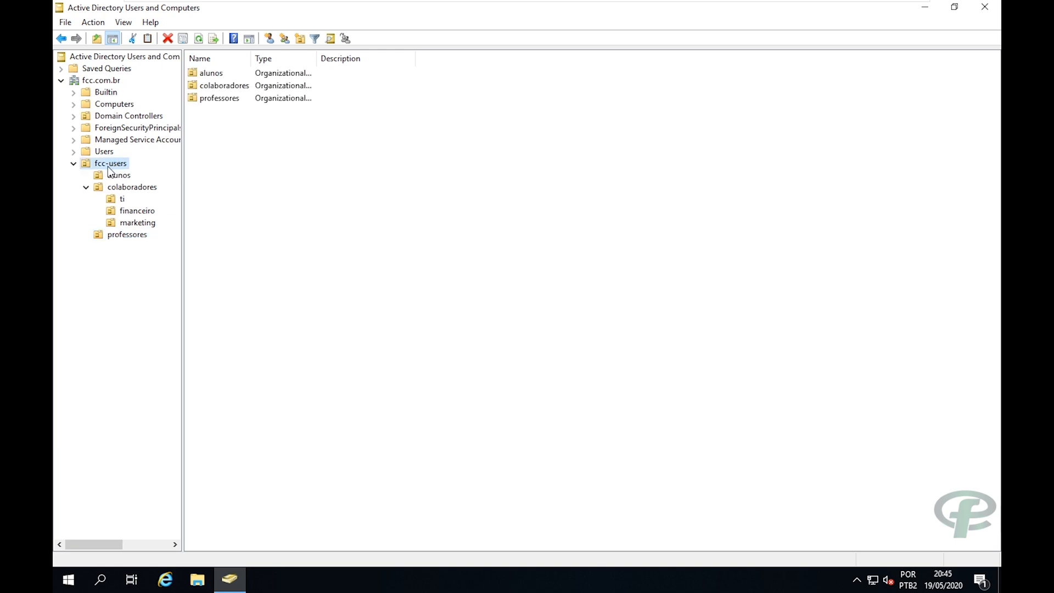
pyautogui.click(116, 175)
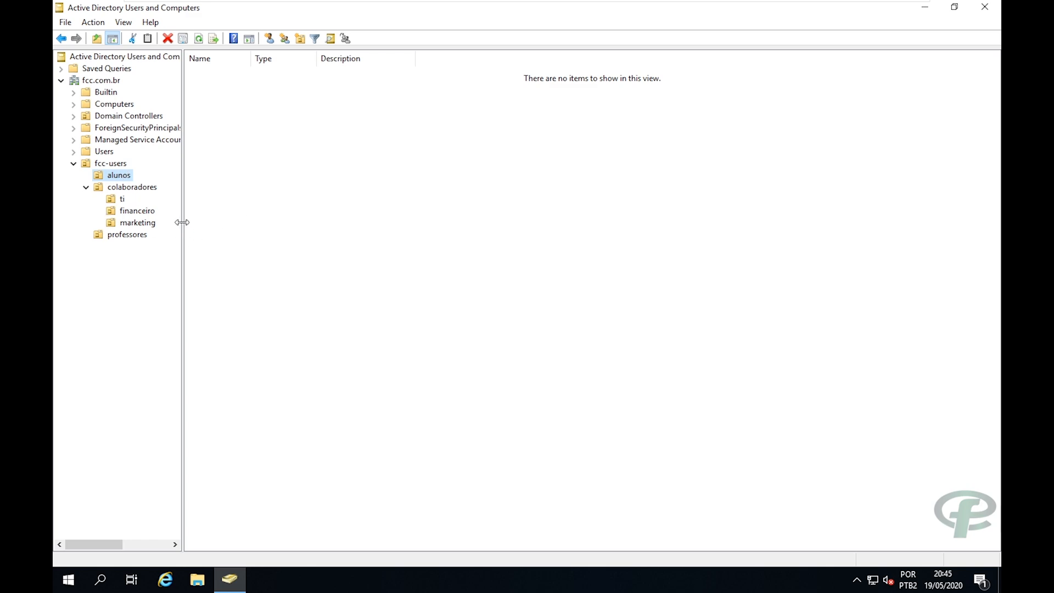
pyautogui.moveTo(182, 222); pyautogui.dragTo(203, 217)
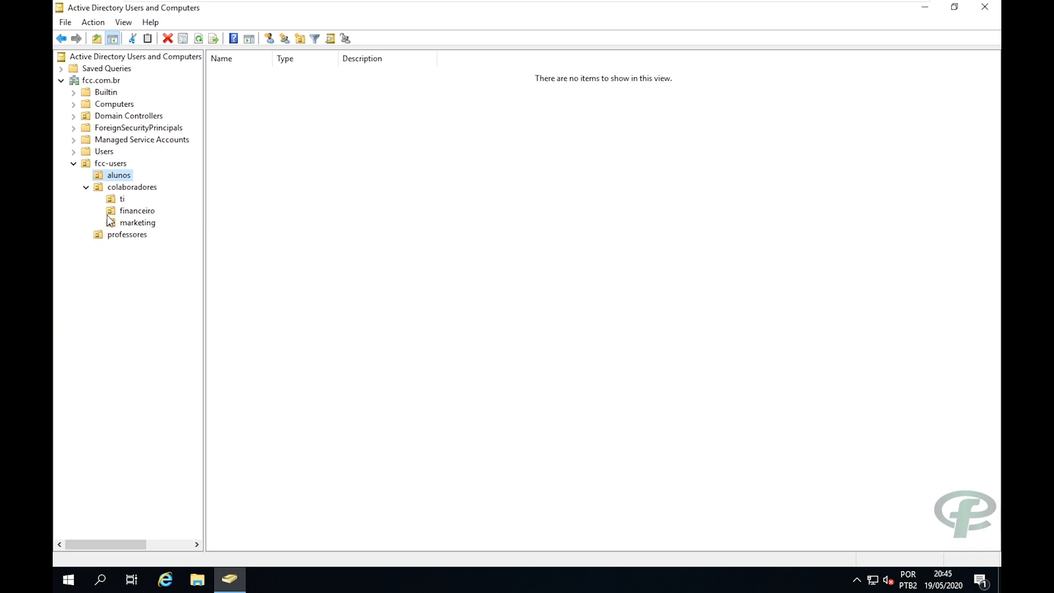
# Browse the colaboradores and professores units, widen the tree pane, and select alunos.
pyautogui.click(125, 186)
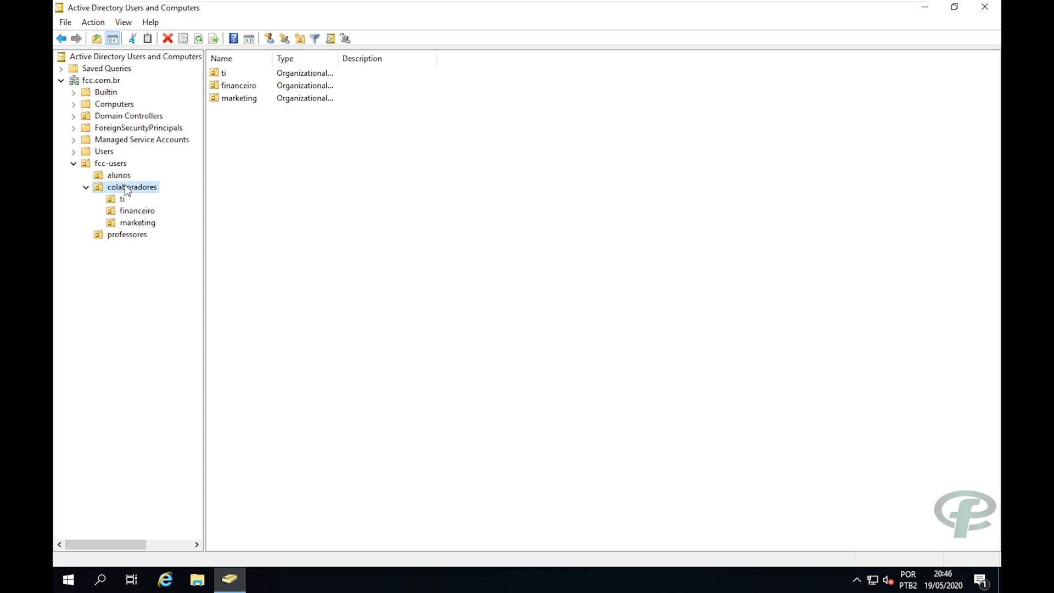
pyautogui.click(123, 236)
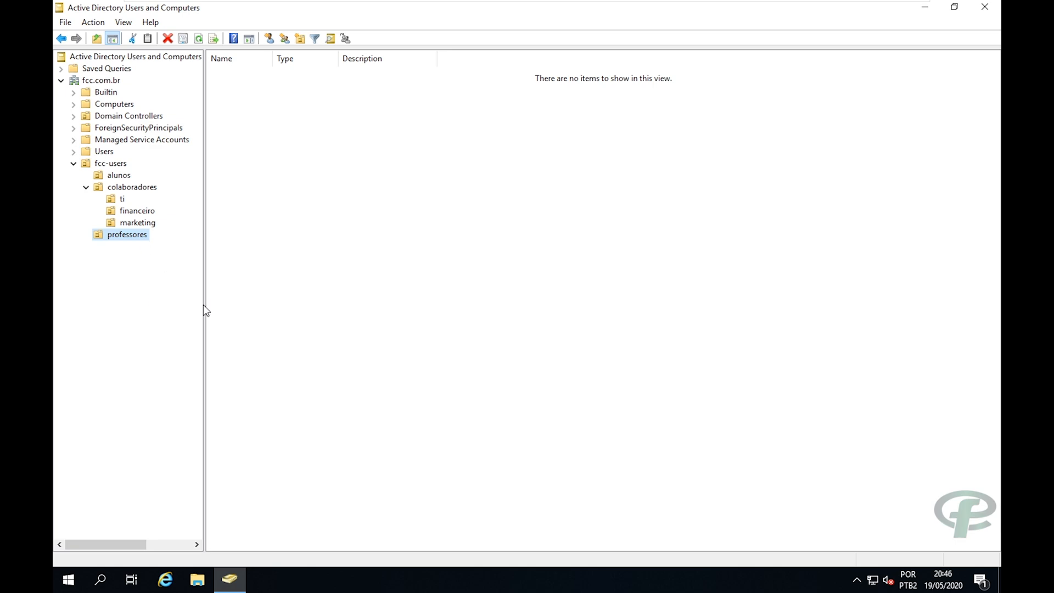
pyautogui.moveTo(204, 302)
pyautogui.mouseDown()
pyautogui.moveTo(186, 301)
pyautogui.moveTo(205, 298)
pyautogui.mouseUp()
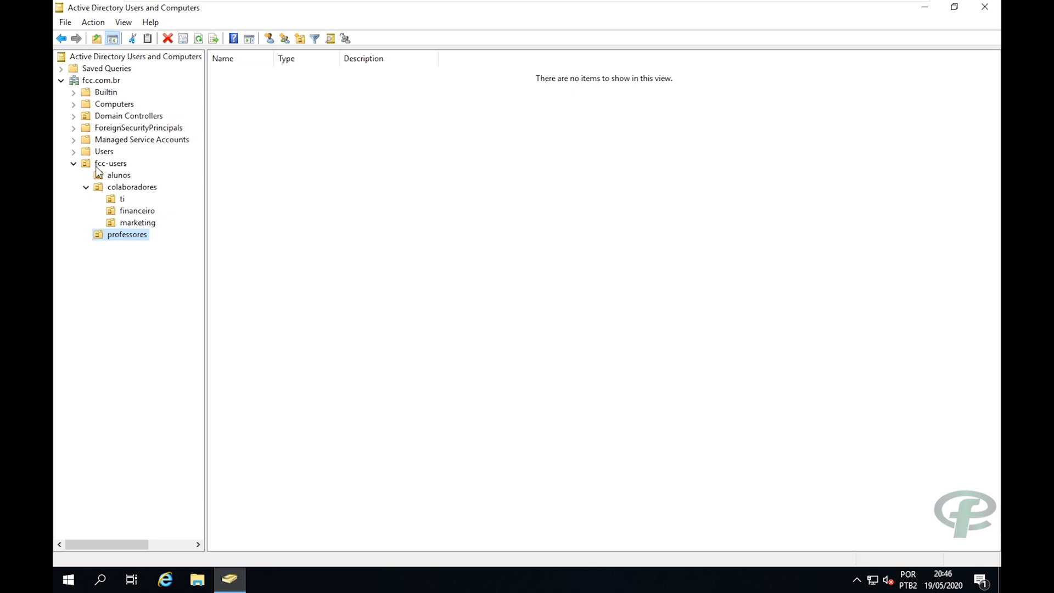
pyautogui.click(119, 176)
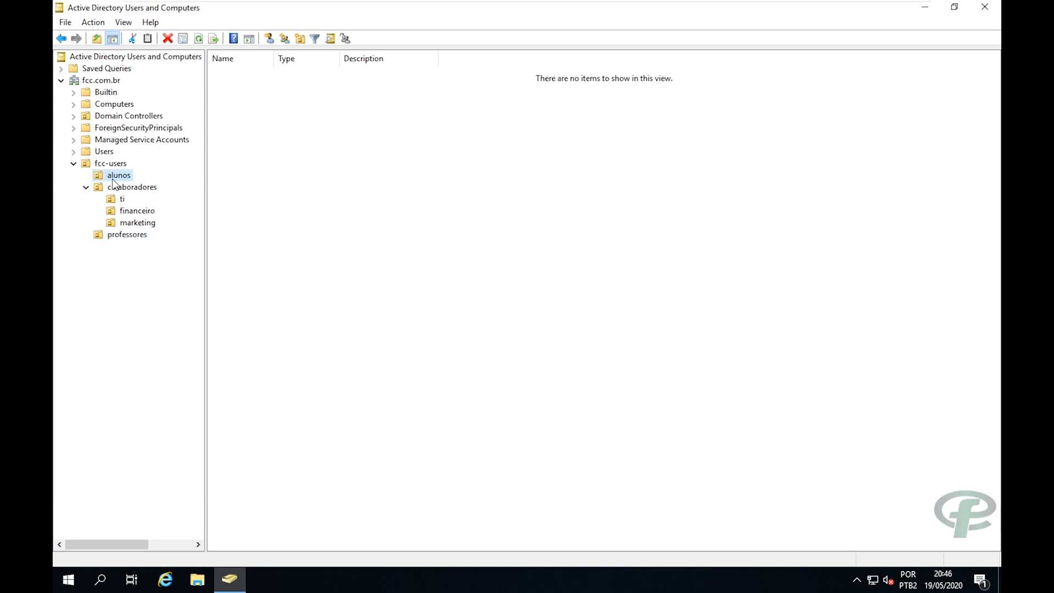
# Start a new user in alunos, entering the student's first name, last name and logon name.
pyautogui.rightClick(278, 210)
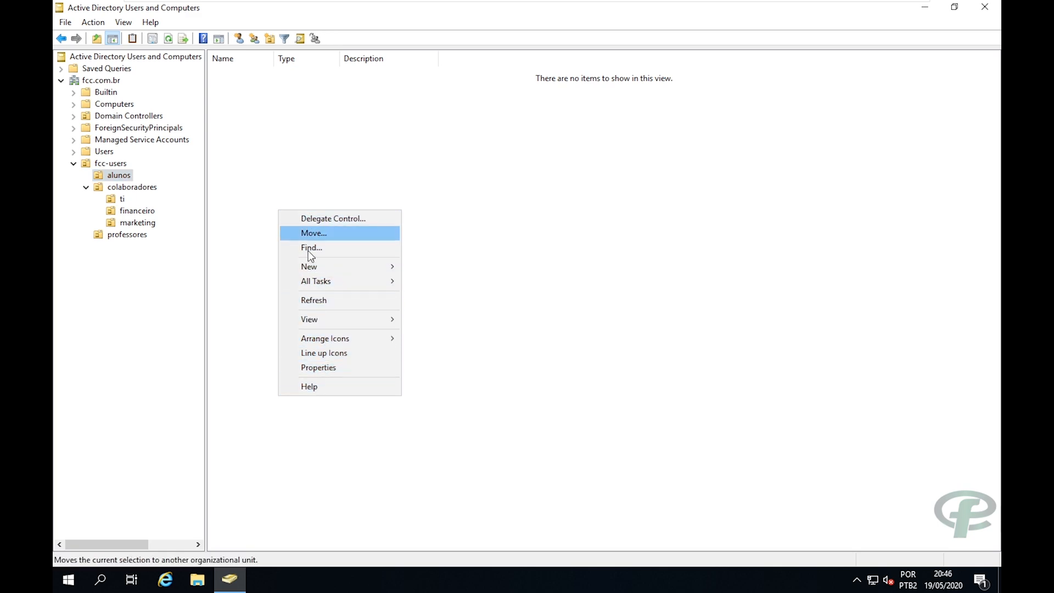
pyautogui.moveTo(309, 269)
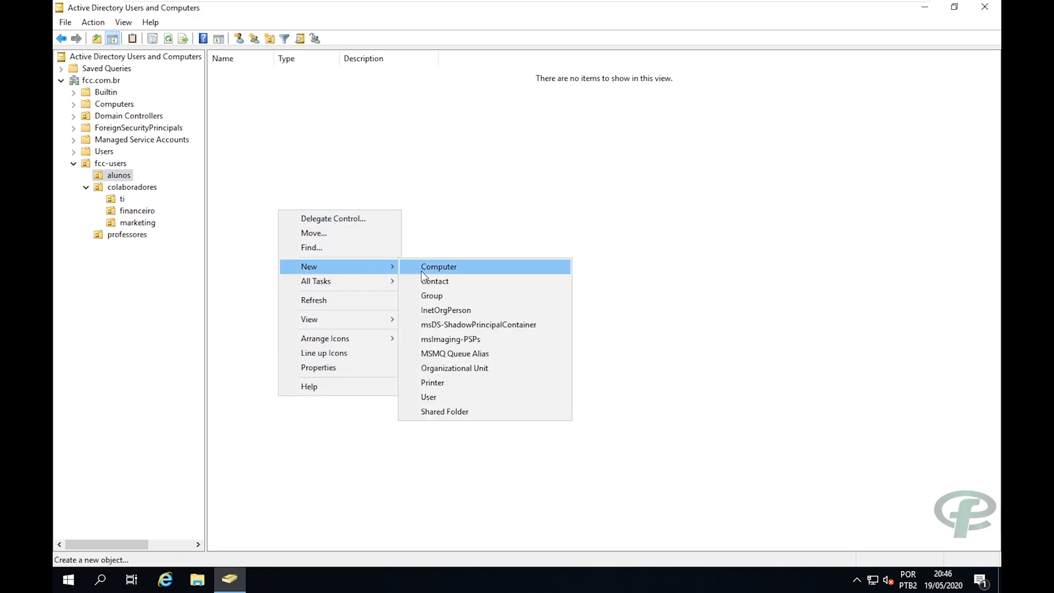
pyautogui.click(434, 397)
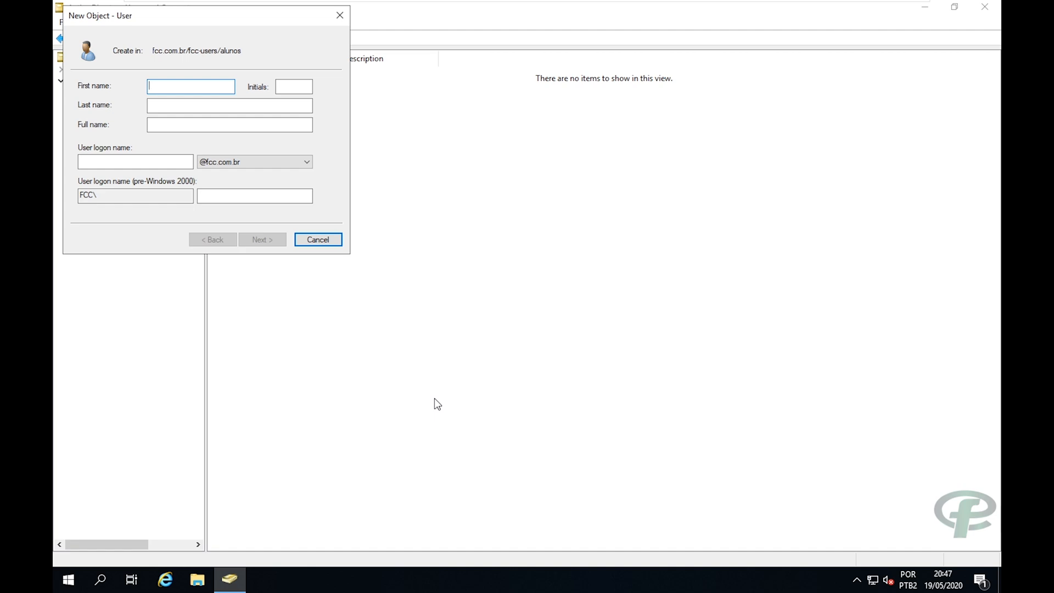
pyautogui.press('Tab')
pyautogui.press('Tab')
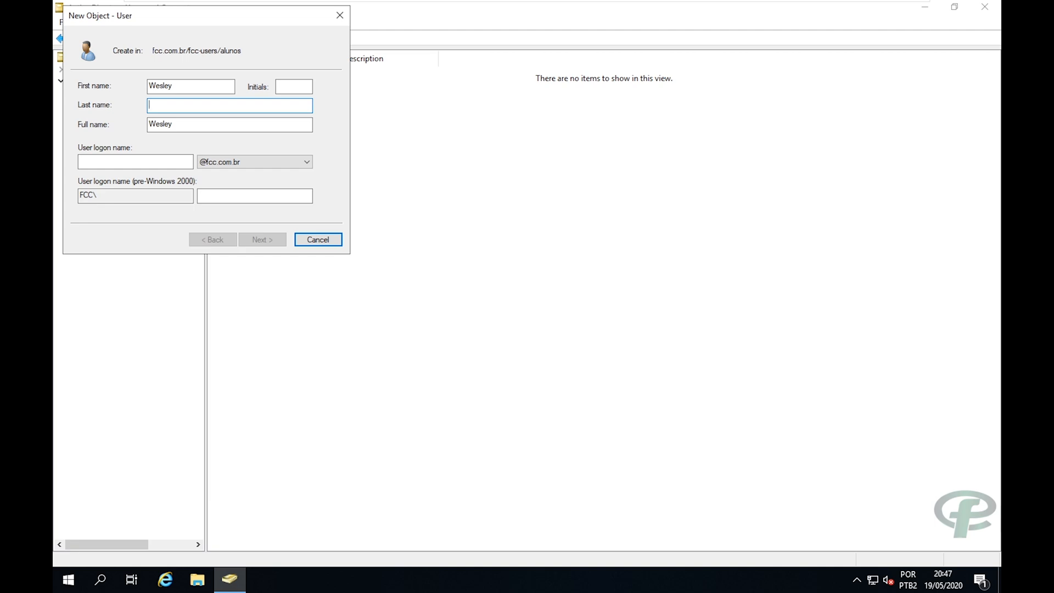
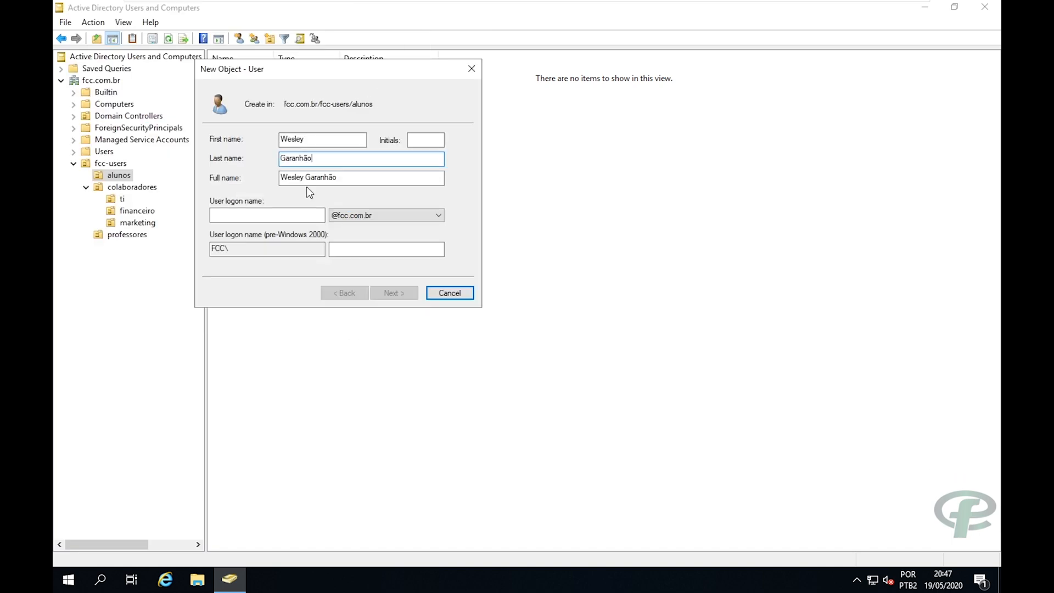
pyautogui.click(325, 140)
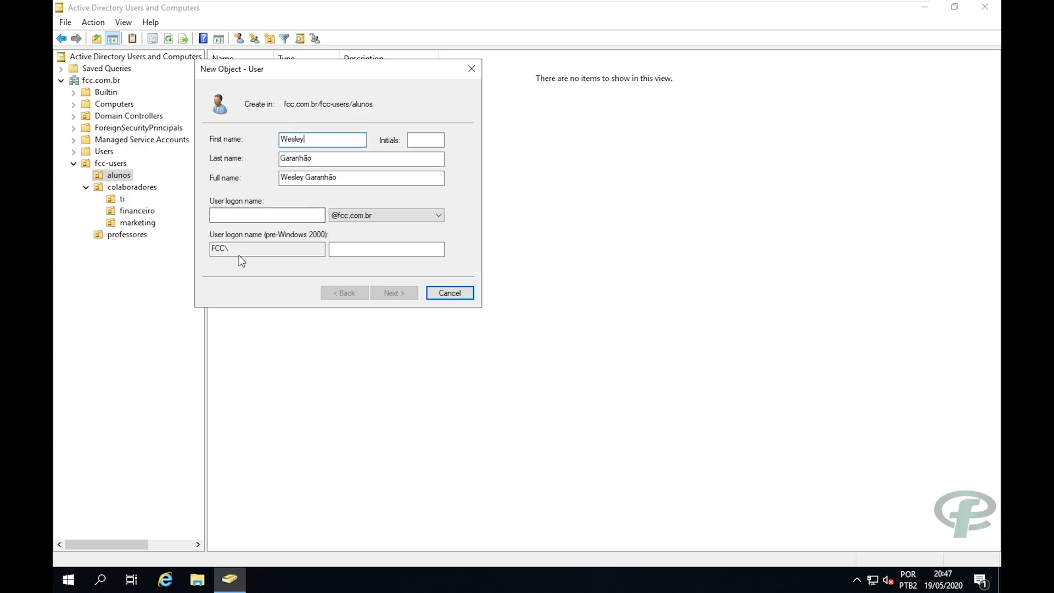
pyautogui.click(268, 215)
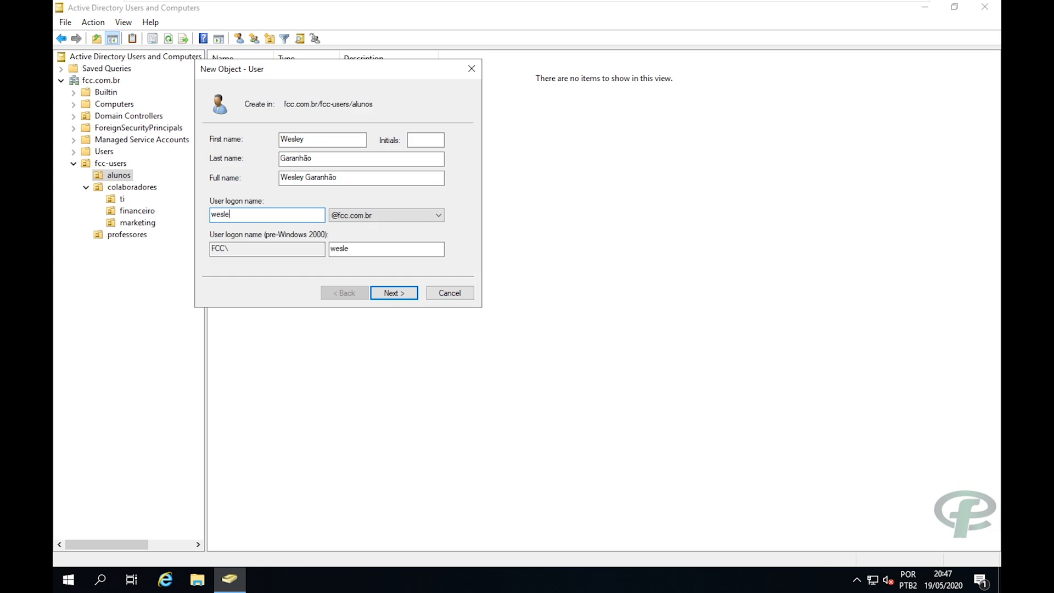
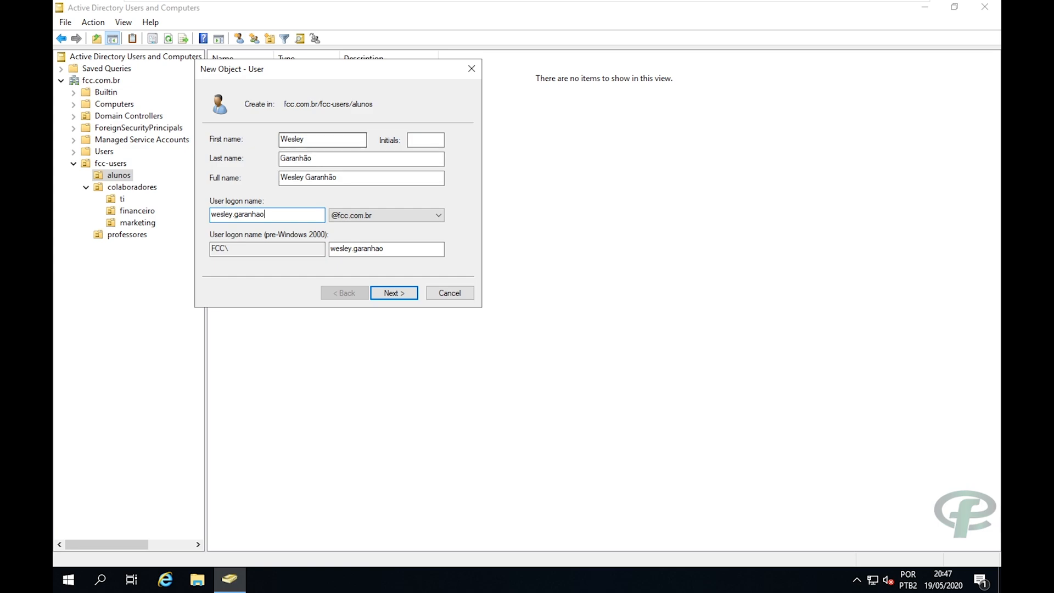
# Check the entered last name and logon name, then continue to the password page.
pyautogui.click(312, 139)
pyautogui.moveTo(313, 139); pyautogui.dragTo(266, 161)
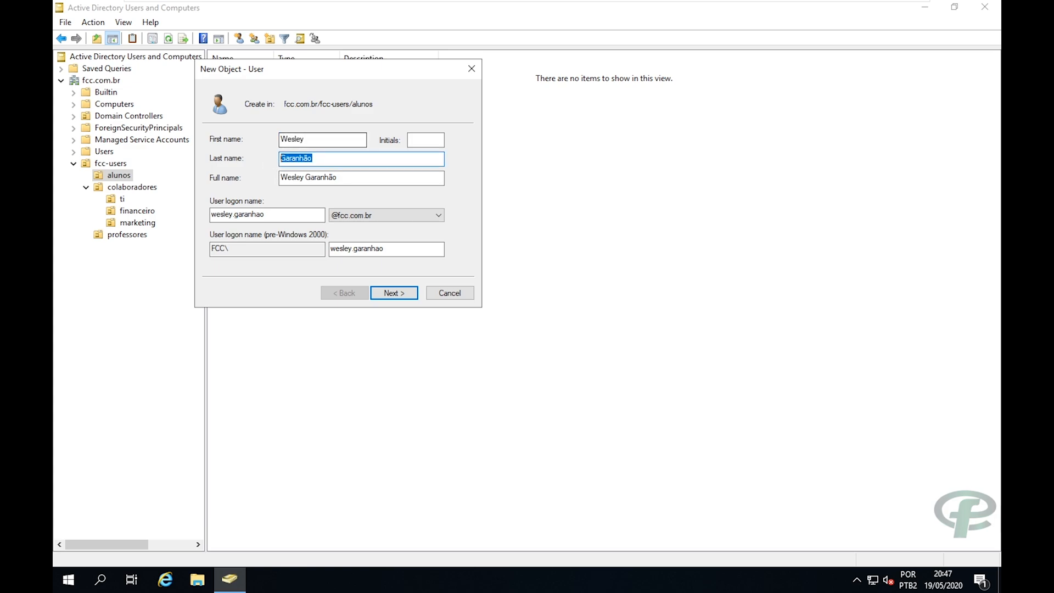
pyautogui.click(316, 139)
pyautogui.click(325, 159)
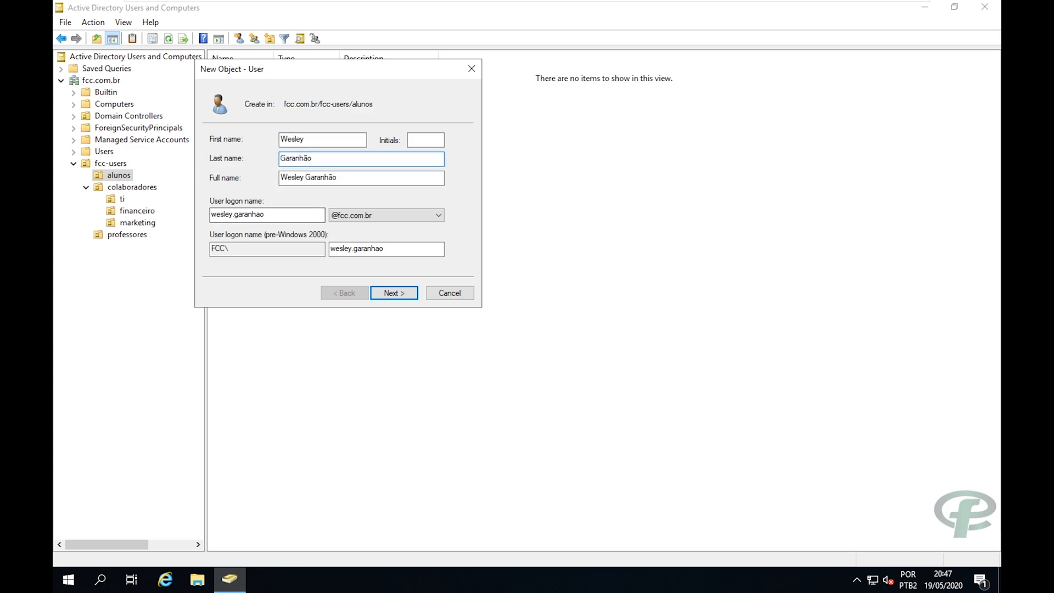
pyautogui.moveTo(273, 215); pyautogui.dragTo(154, 289)
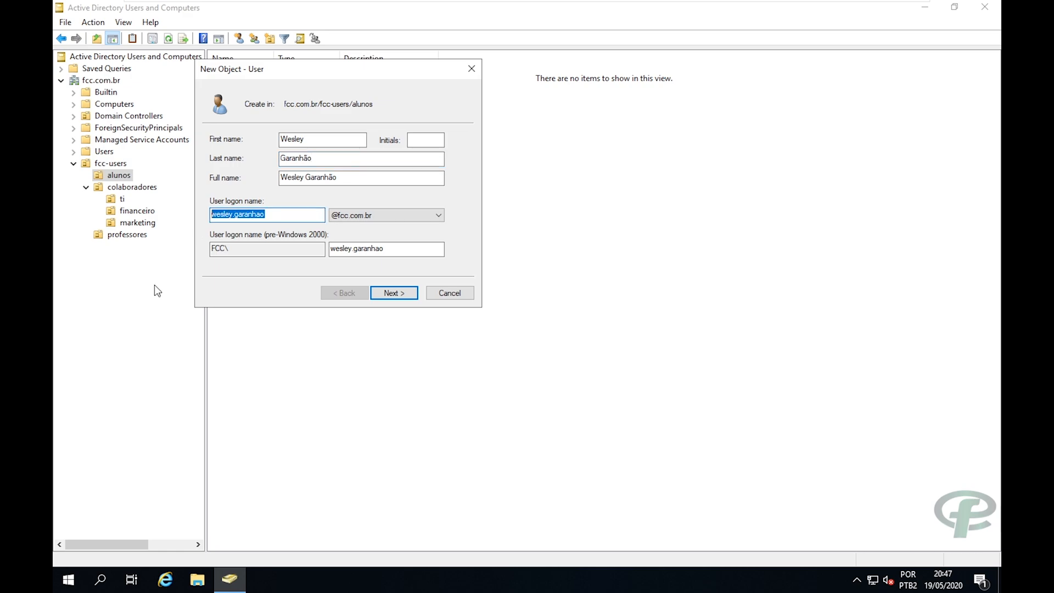
pyautogui.click(397, 295)
# Set the account password, turn off must-change-at-next-logon, and create the user.
pyautogui.moveTo(265, 74); pyautogui.dragTo(434, 122)
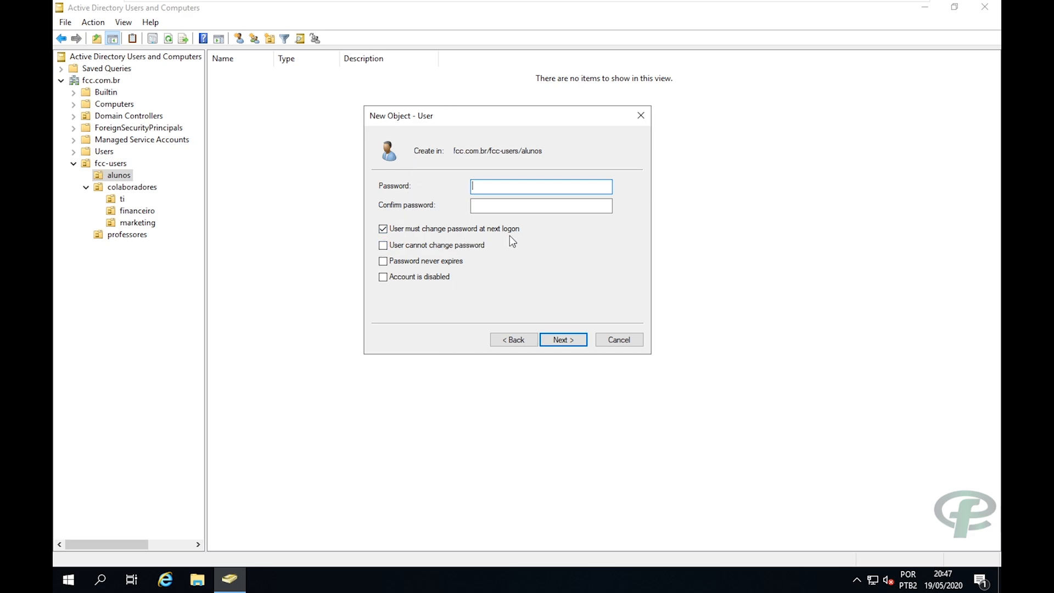
pyautogui.click(384, 230)
pyautogui.write('••••••')
pyautogui.press('BackSpace')
pyautogui.press('BackSpace')
pyautogui.press('BackSpace')
pyautogui.press('BackSpace')
pyautogui.press('BackSpace')
pyautogui.press('BackSpace')
pyautogui.write('•')
pyautogui.press('BackSpace')
pyautogui.write('•••••••••••')
pyautogui.press('Tab')
pyautogui.write('•••••••••••')
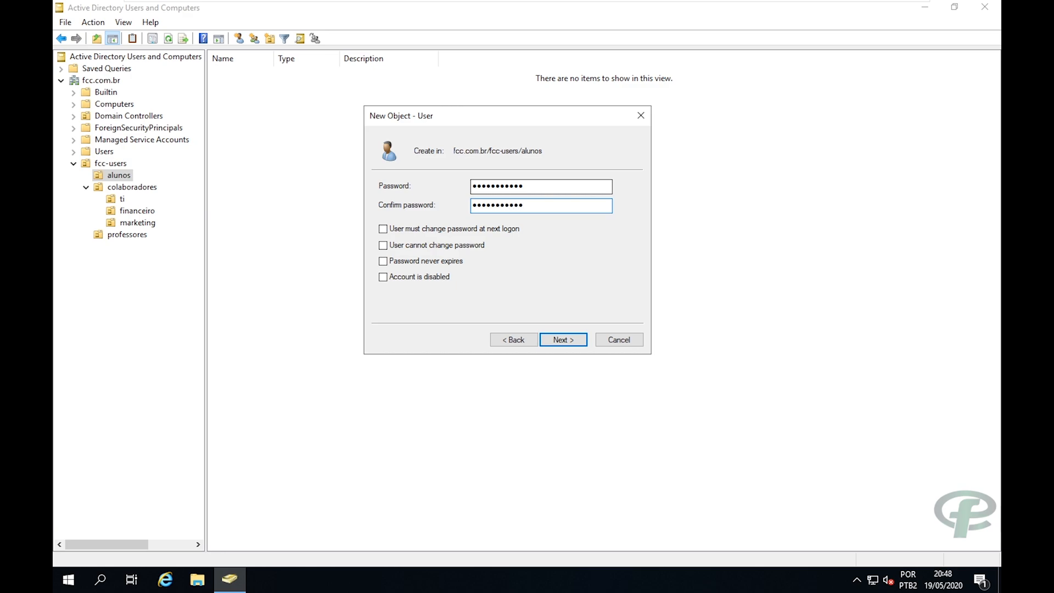
pyautogui.click(563, 336)
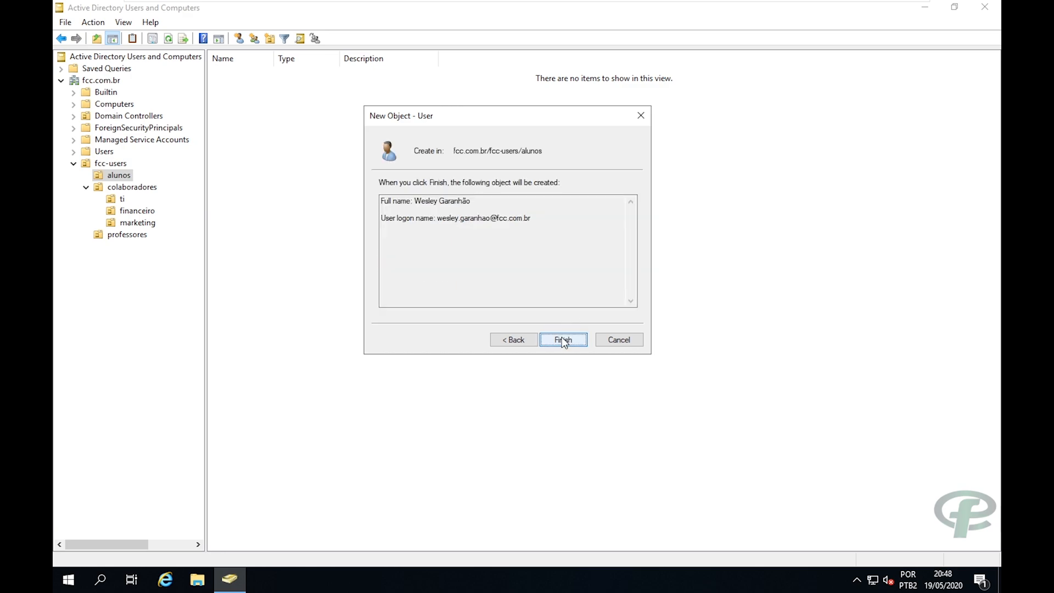
pyautogui.click(562, 337)
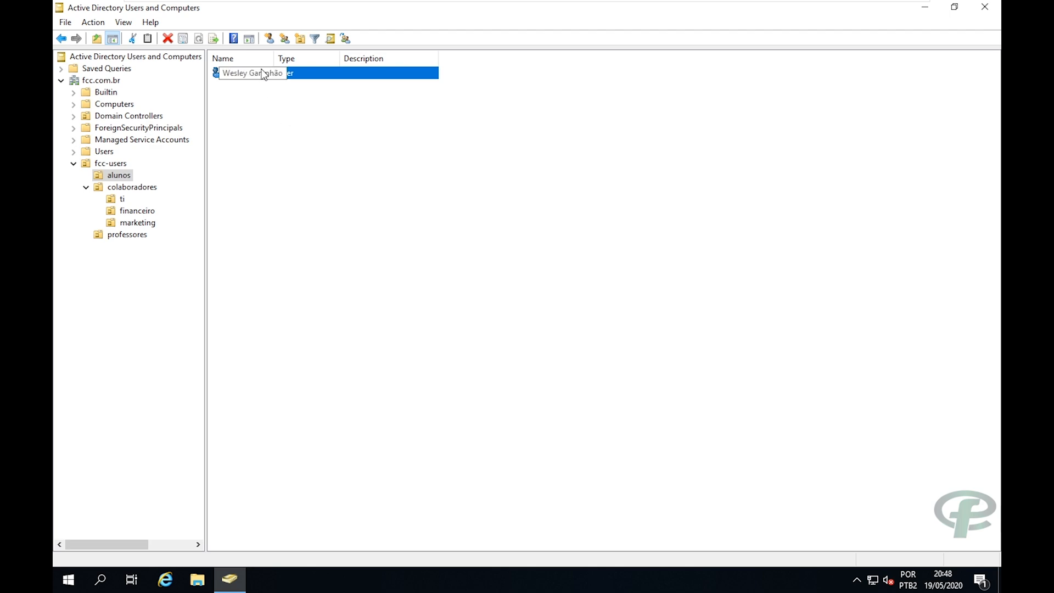
# Check the new user's Member Of groups in its properties, then cancel.
pyautogui.click(269, 88)
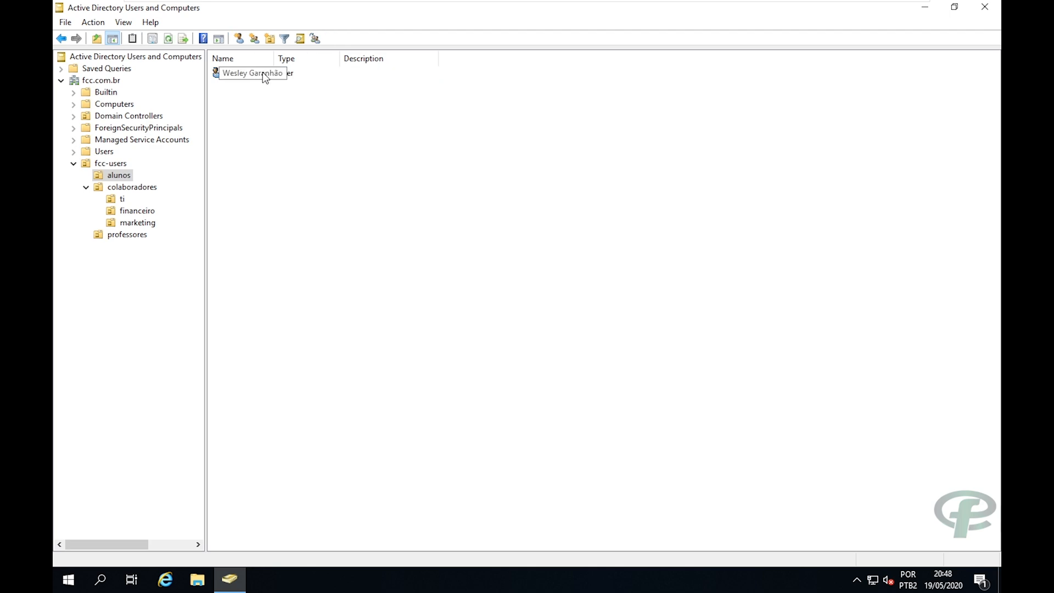
pyautogui.doubleClick(262, 72)
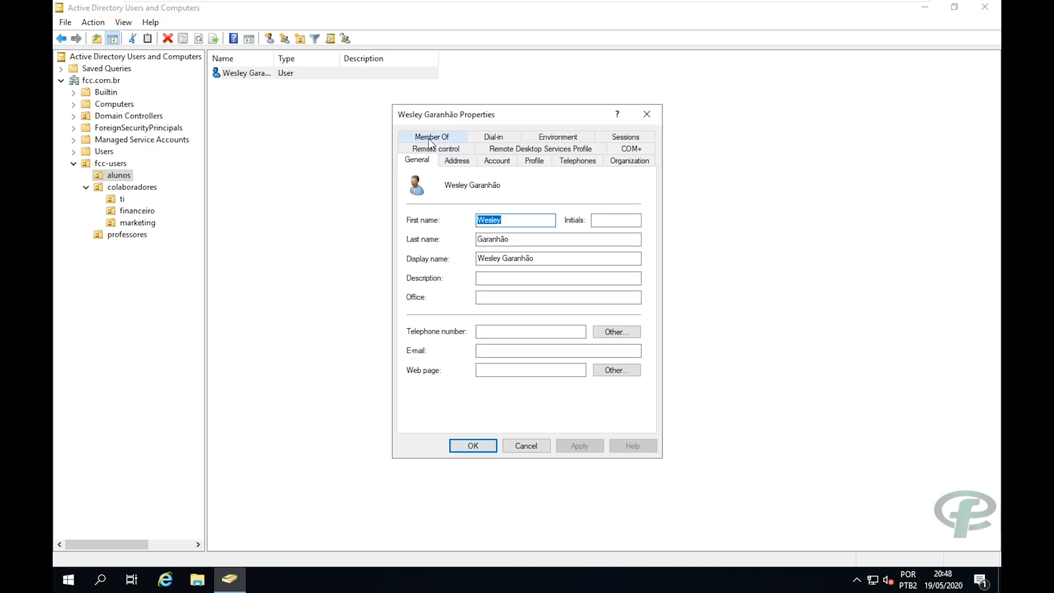
pyautogui.click(428, 139)
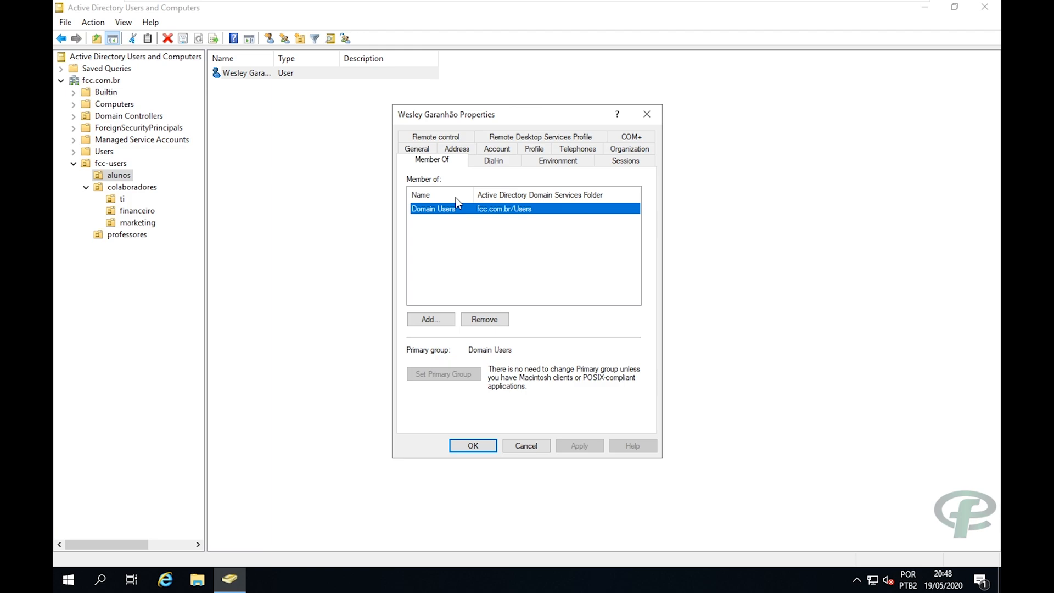
pyautogui.click(524, 446)
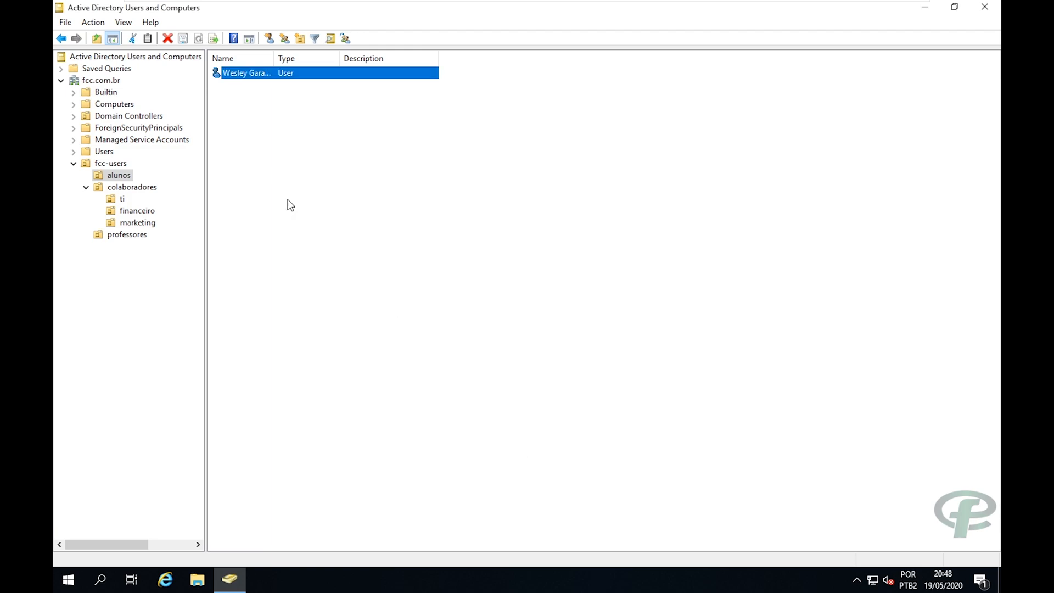
# Start a new user in the ti unit, entering first name, last name and logon name.
pyautogui.click(115, 201)
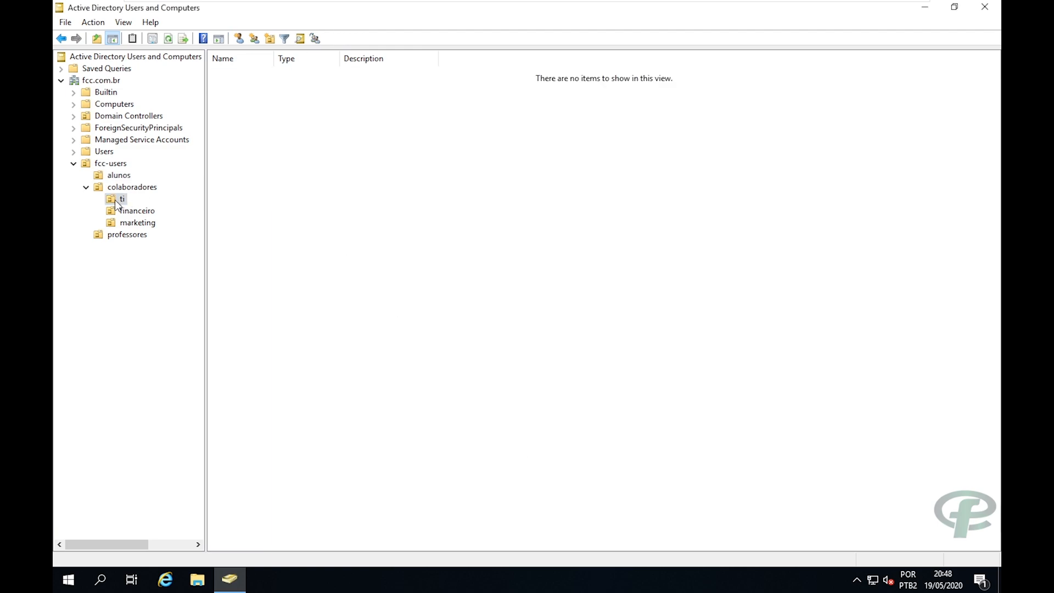
pyautogui.rightClick(325, 212)
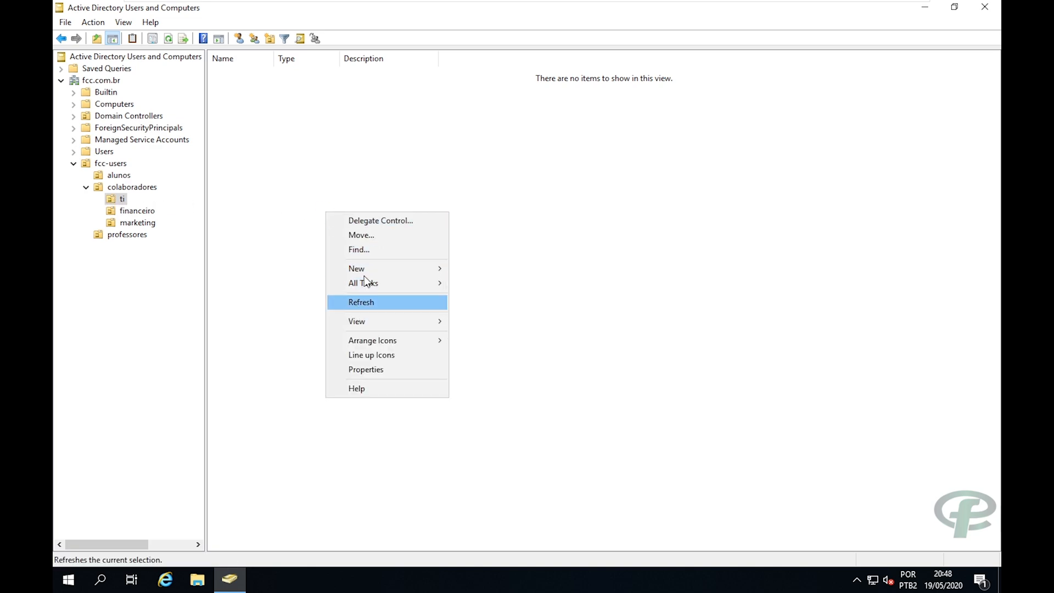
pyautogui.moveTo(379, 269)
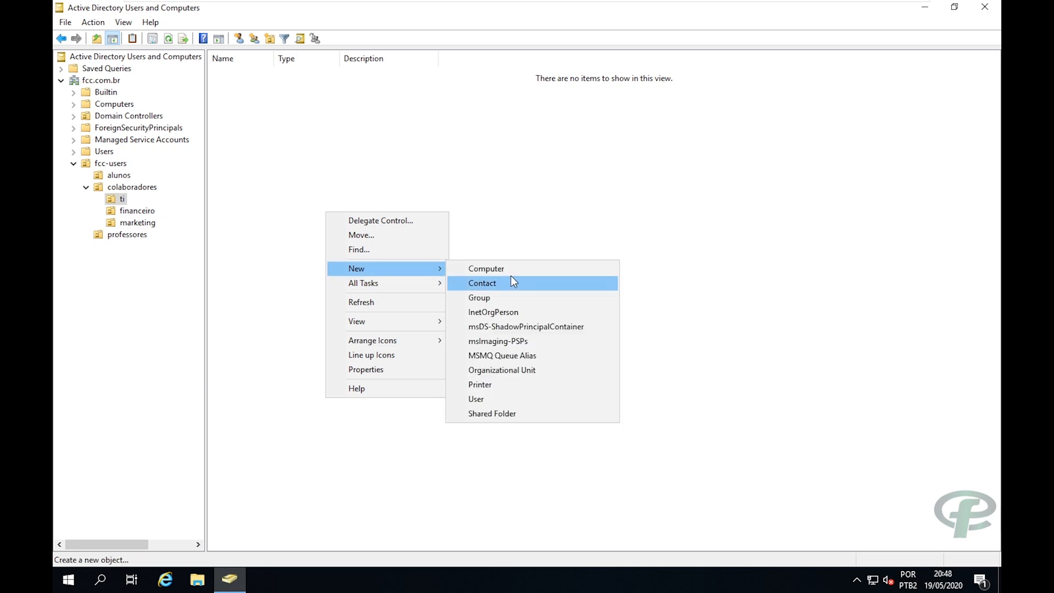
pyautogui.click(507, 397)
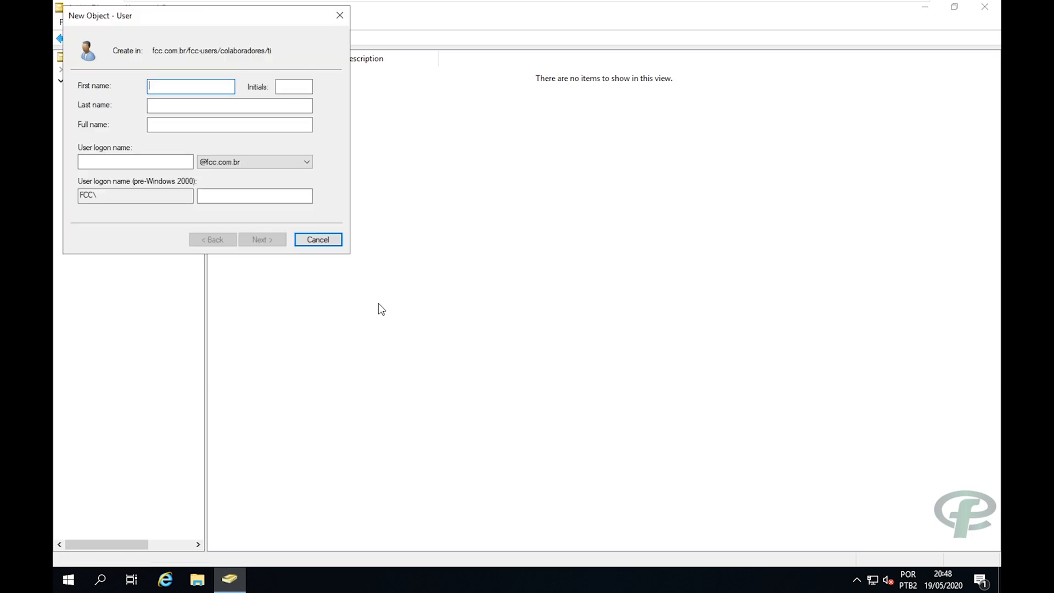
pyautogui.moveTo(245, 18); pyautogui.dragTo(377, 78)
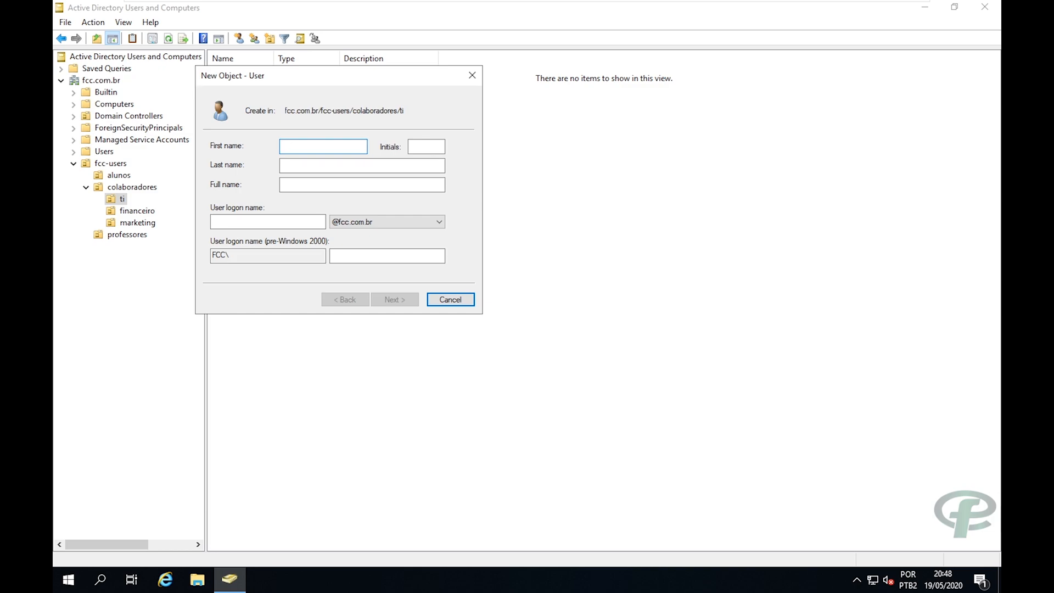
pyautogui.press('Tab')
pyautogui.press('Tab')
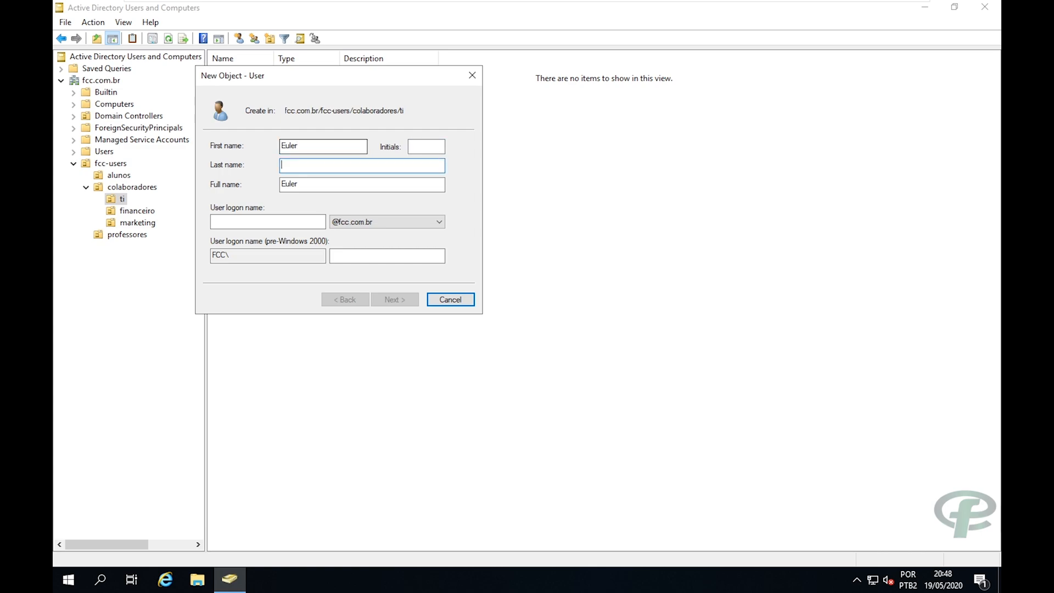
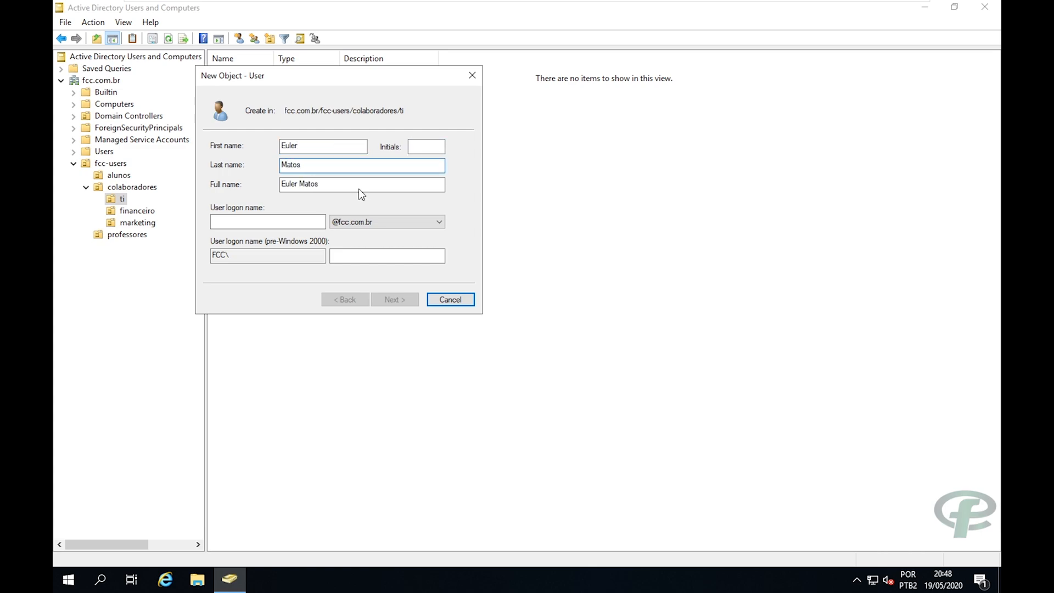
pyautogui.press('Tab')
pyautogui.press('Tab')
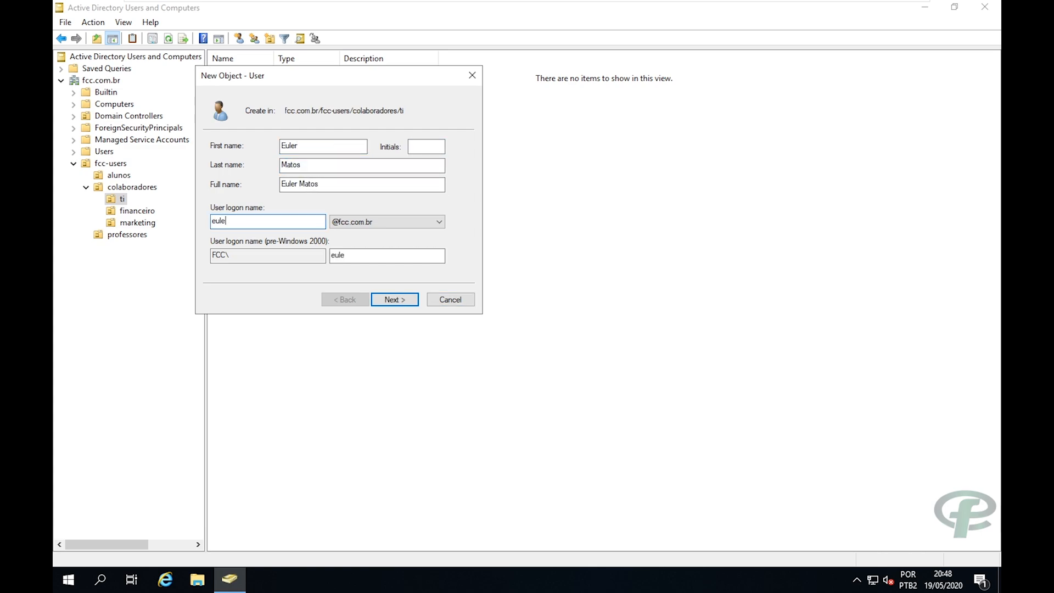
# Enter and confirm the account password and disable must-change-at-next-logon.
pyautogui.click(386, 304)
pyautogui.click(249, 190)
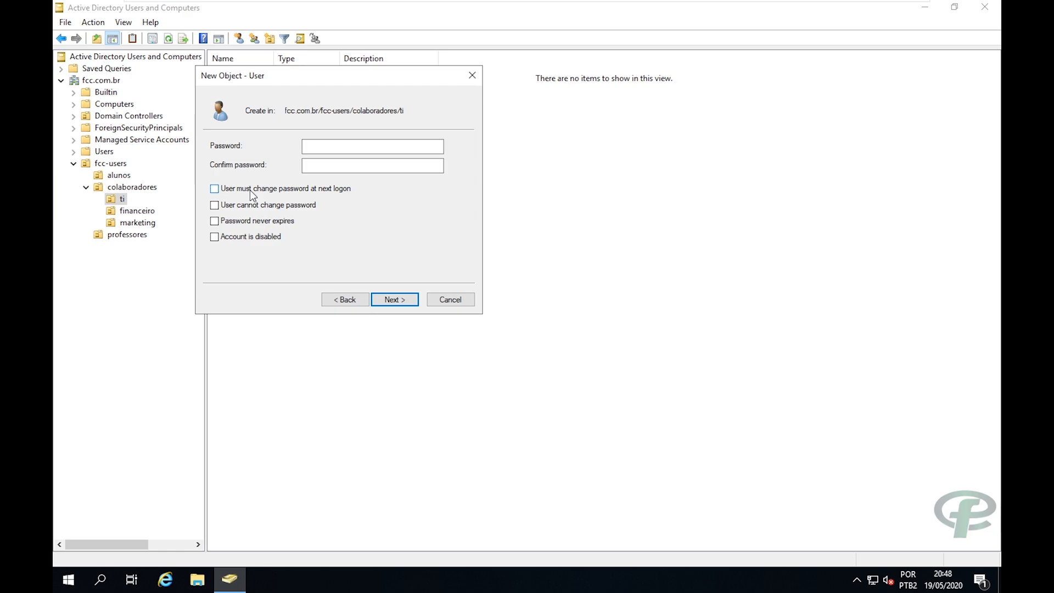
pyautogui.hotkey('shift', 'Tab')
pyautogui.hotkey('shift', 'Tab')
pyautogui.write('Senha@12345')
pyautogui.press('Tab')
pyautogui.write('Senha')
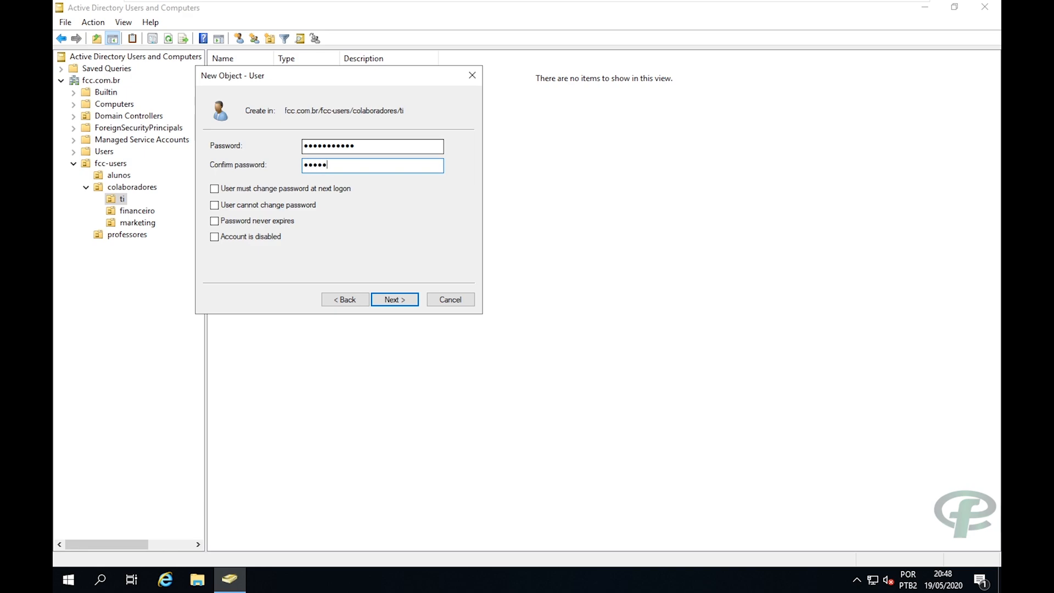
pyautogui.write('@12345')
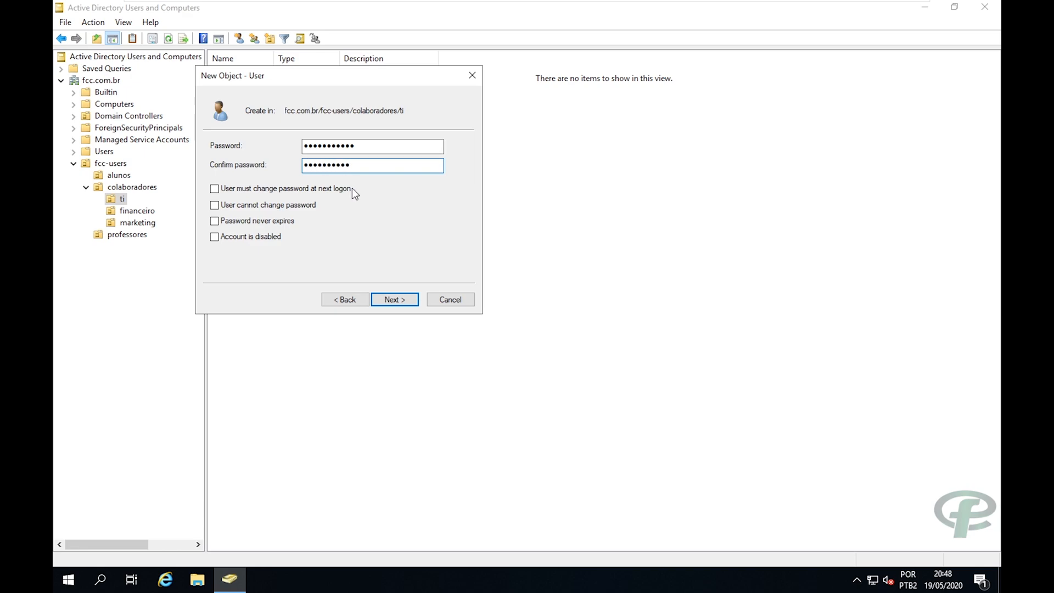
pyautogui.click(382, 296)
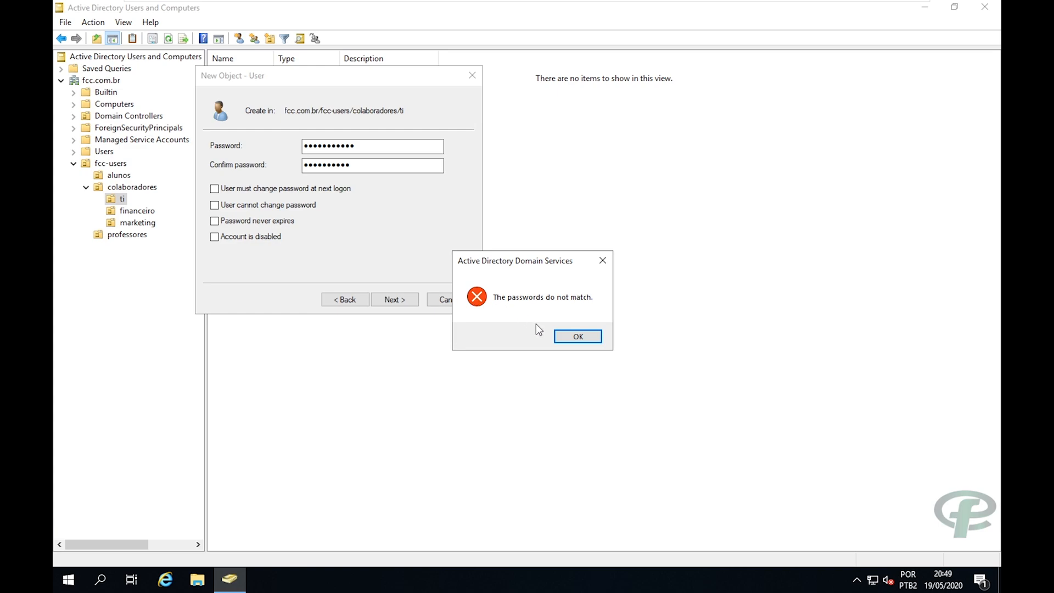
# Fix the password mismatch, create the user, and view its Member Of tab.
pyautogui.click(582, 337)
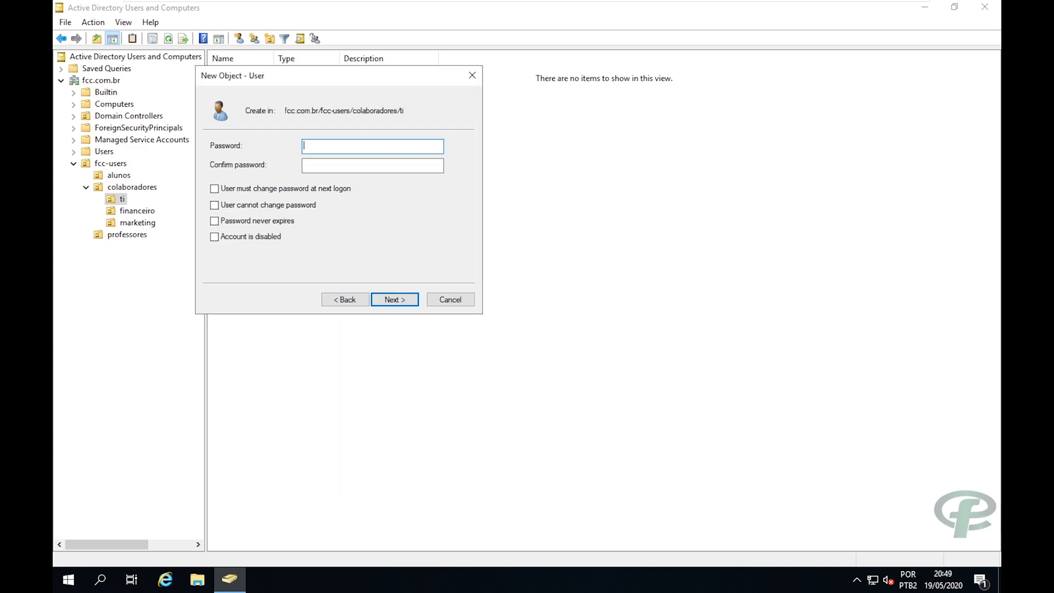
pyautogui.write('•••••••')
pyautogui.press('BackSpace')
pyautogui.press('BackSpace')
pyautogui.press('BackSpace')
pyautogui.press('BackSpace')
pyautogui.press('BackSpace')
pyautogui.press('BackSpace')
pyautogui.press('BackSpace')
pyautogui.write('•••••••••••')
pyautogui.press('Tab')
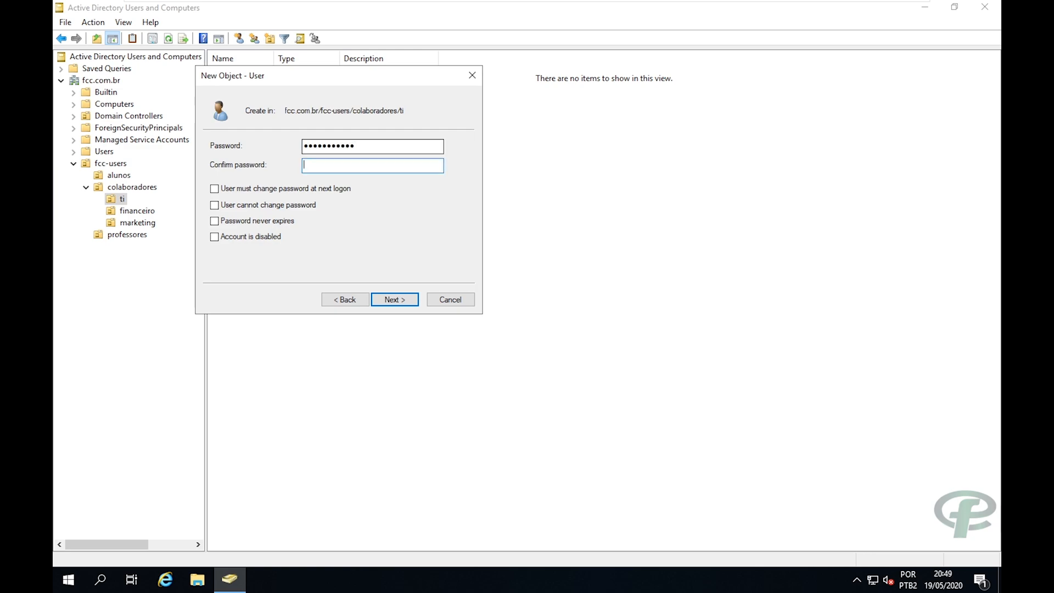
pyautogui.write('•••••••••••')
pyautogui.press('Return')
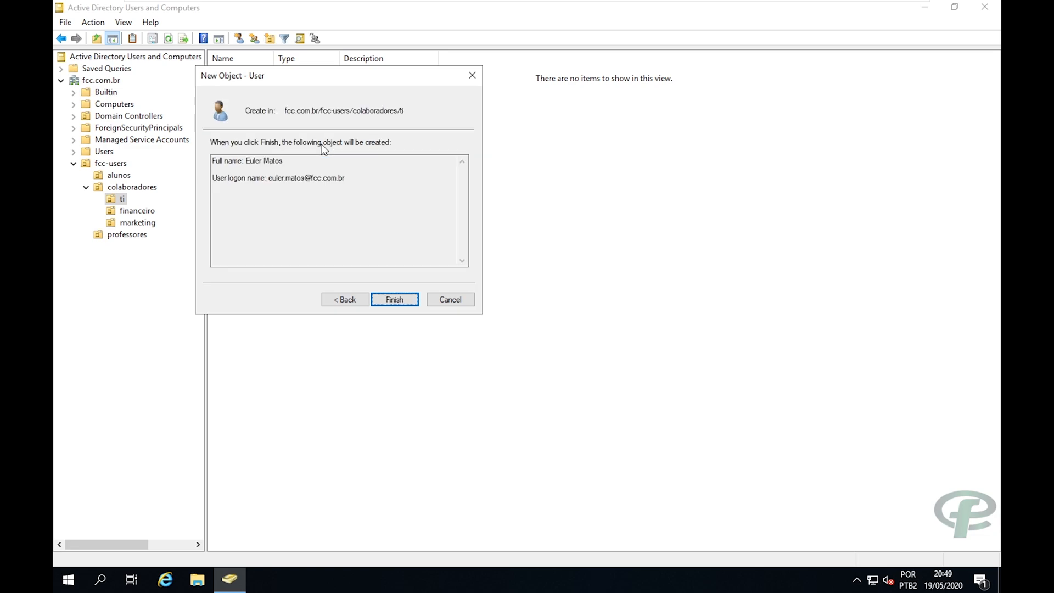
pyautogui.click(393, 300)
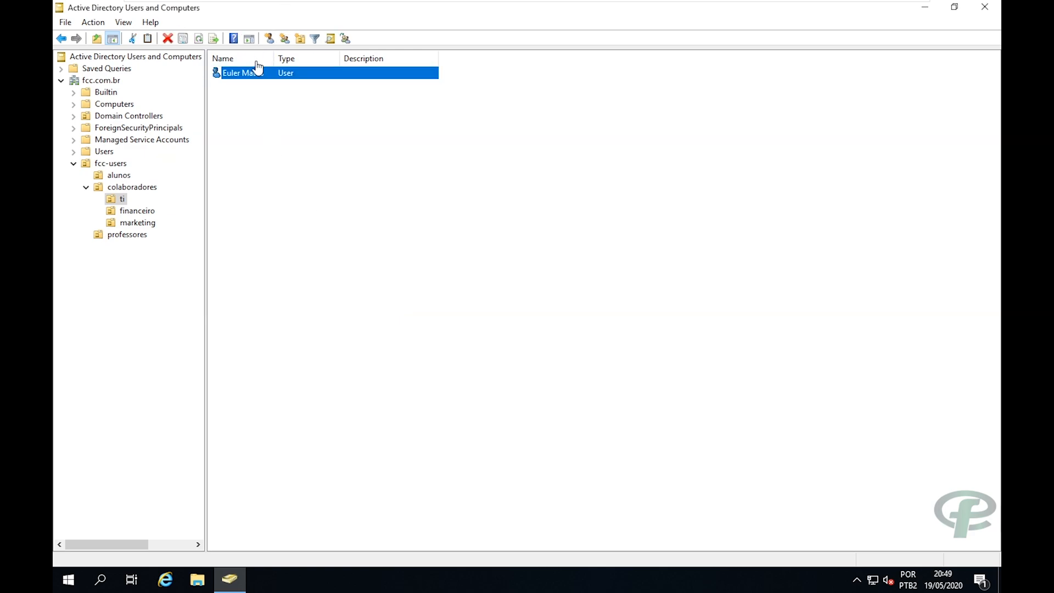
pyautogui.doubleClick(254, 77)
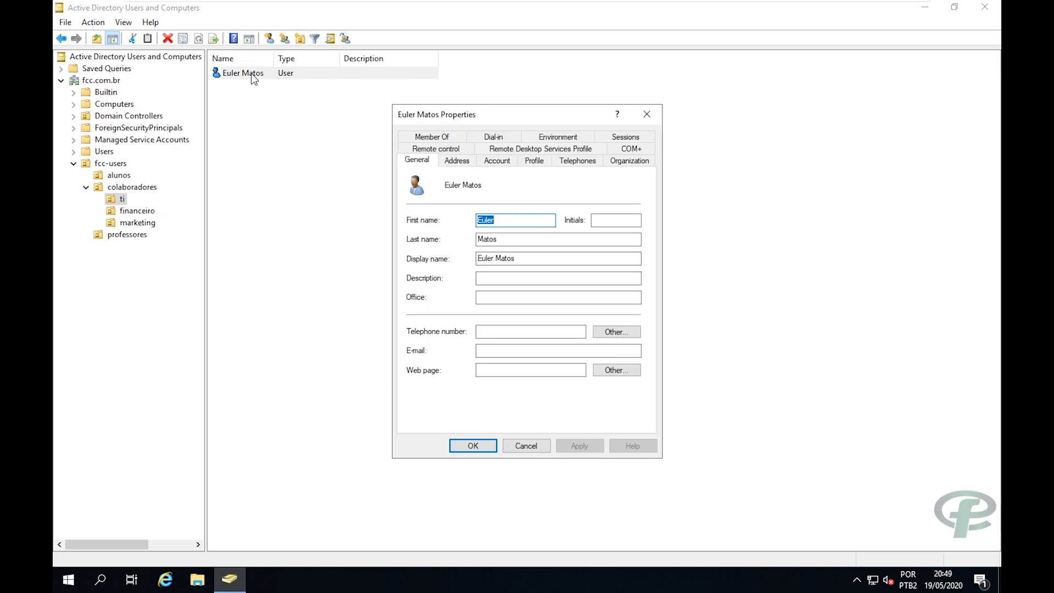
pyautogui.click(461, 136)
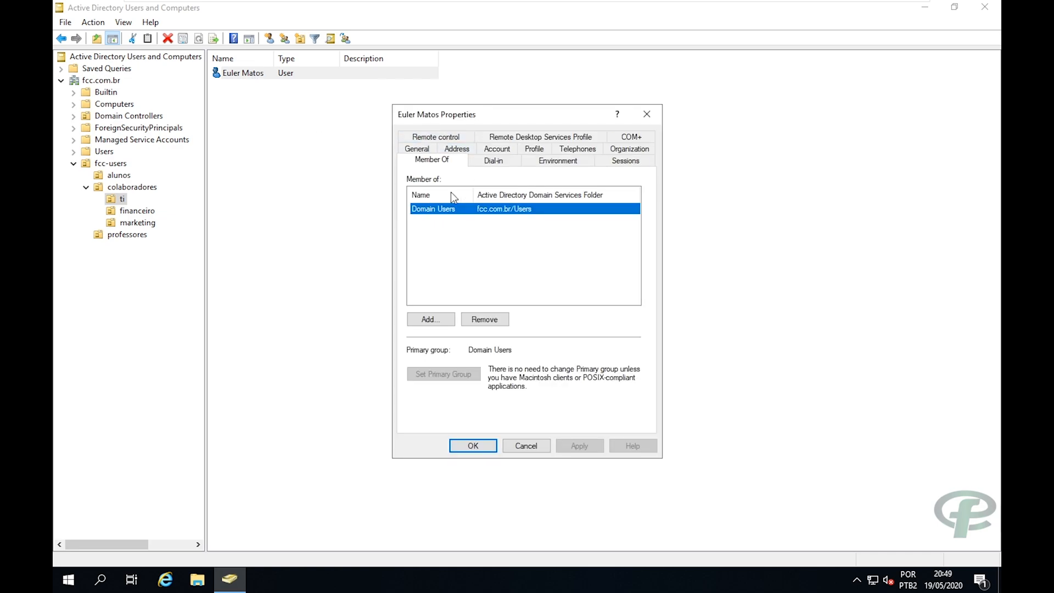
# Add the Administrators group membership, correcting the misspelled group name.
pyautogui.moveTo(471, 116); pyautogui.dragTo(418, 99)
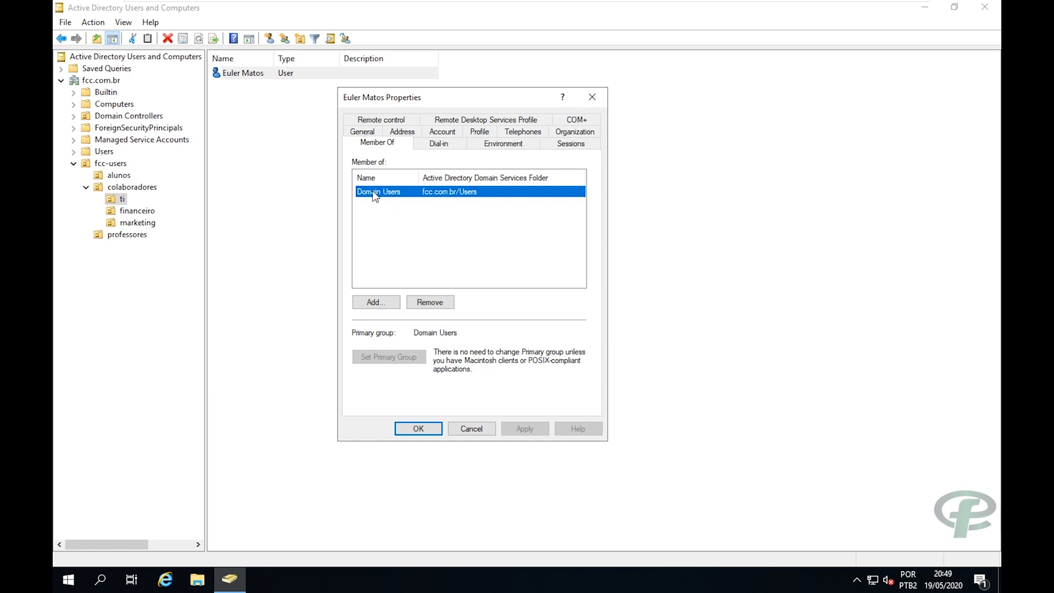
pyautogui.click(390, 303)
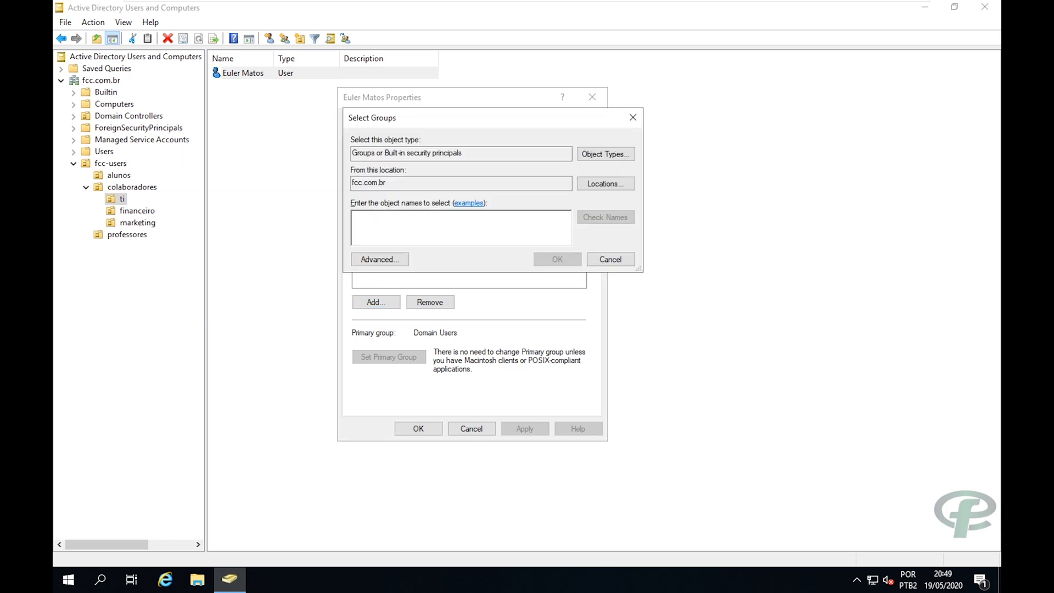
pyautogui.write('admi')
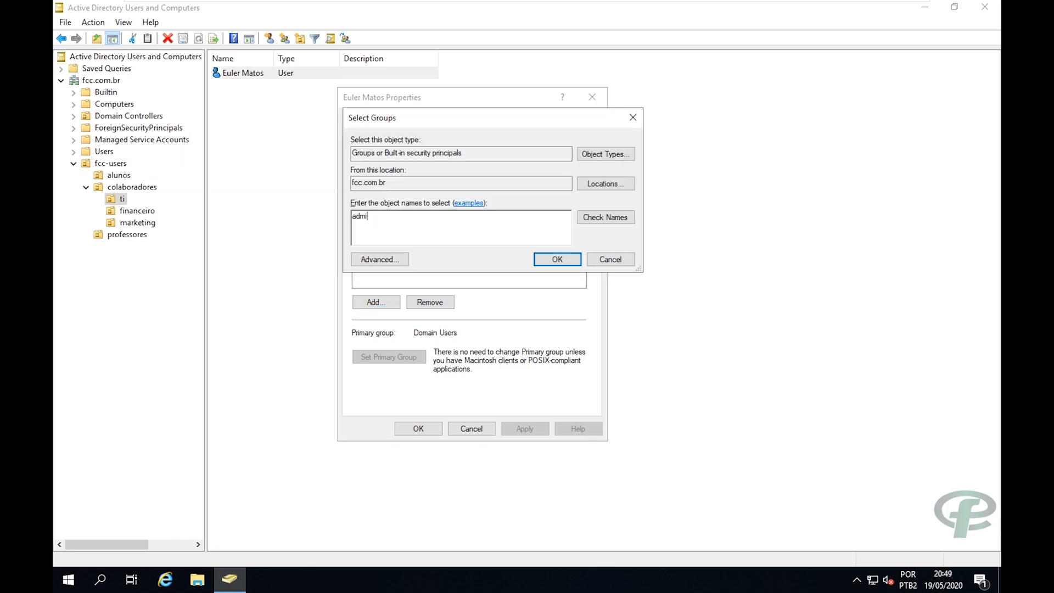
pyautogui.write('nistratos')
pyautogui.press('Return')
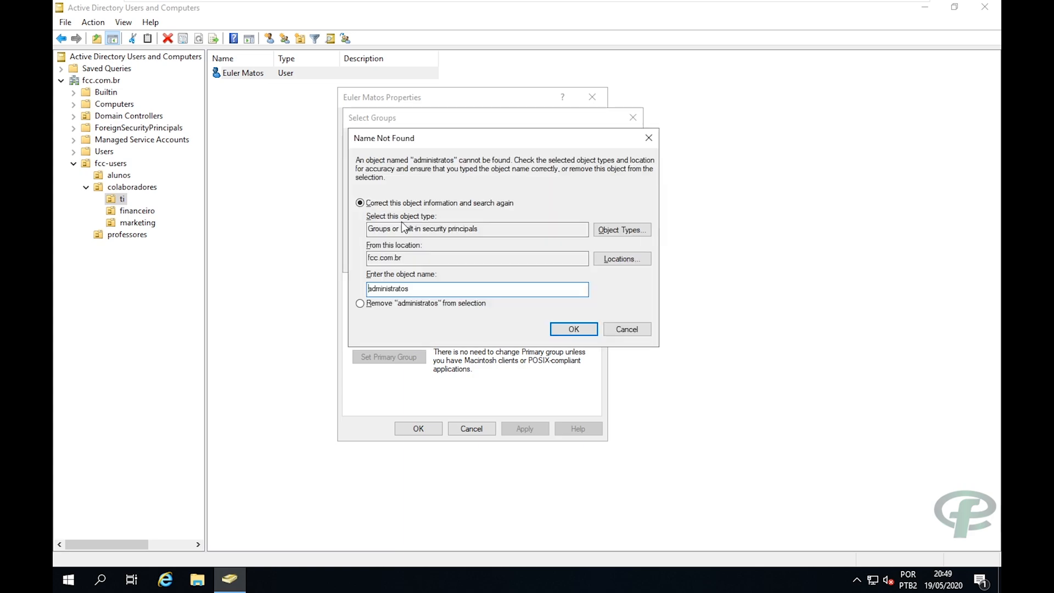
pyautogui.doubleClick(393, 289)
pyautogui.write('administrato')
pyautogui.press('Return')
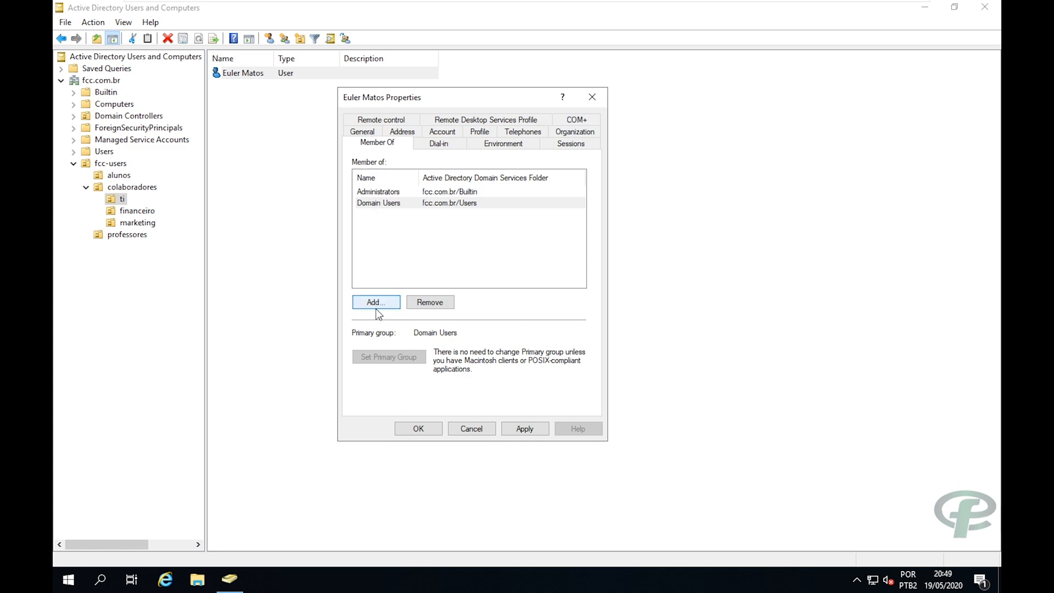
# Add the Domain Admins and Enterprise Admins group memberships.
pyautogui.click(376, 304)
pyautogui.write('domai')
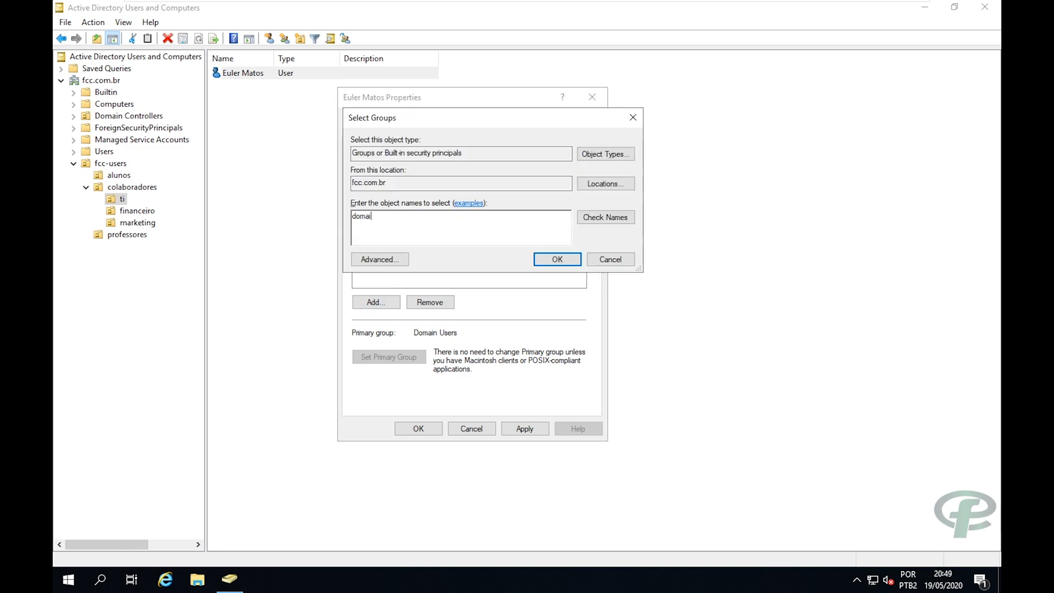
pyautogui.write('n admins')
pyautogui.press('Return')
pyautogui.click(377, 310)
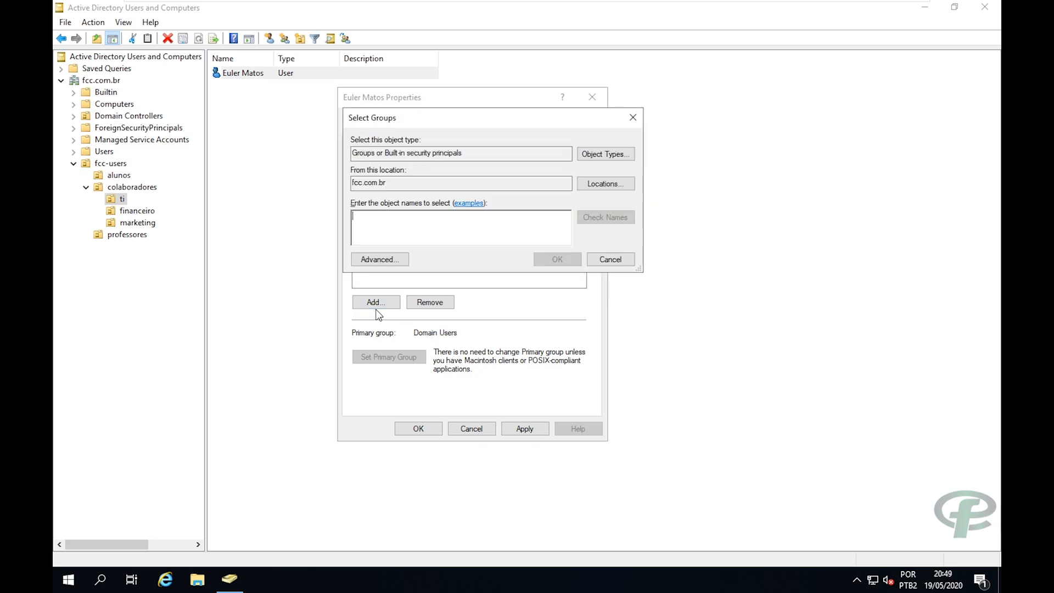
pyautogui.write('ent')
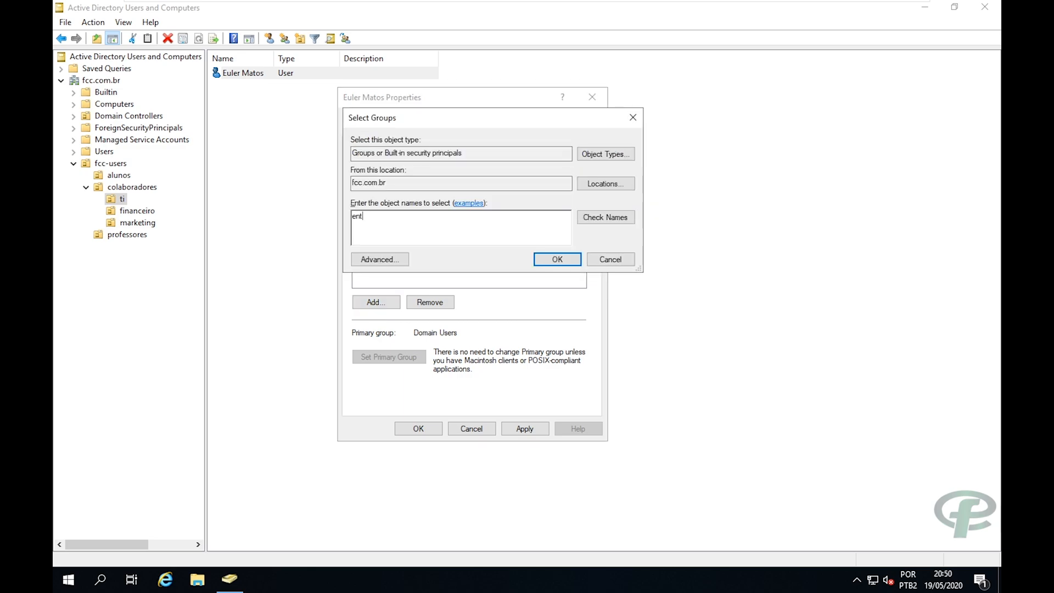
pyautogui.write('erprise admins')
pyautogui.press('Return')
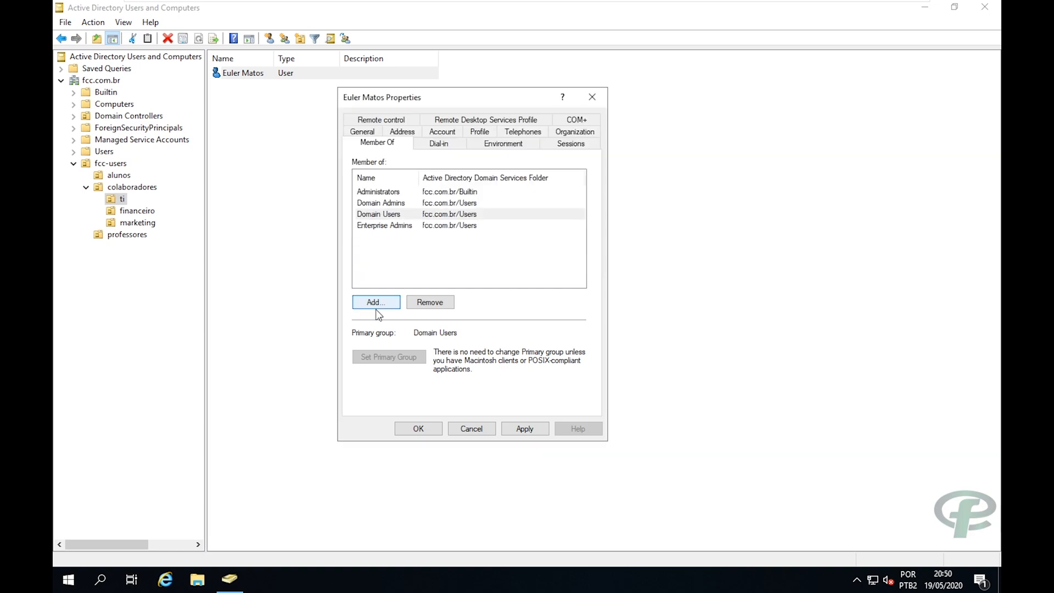
# Add the Group Policy Creator Owners and Schema Admins group memberships.
pyautogui.click(376, 310)
pyautogui.write('g')
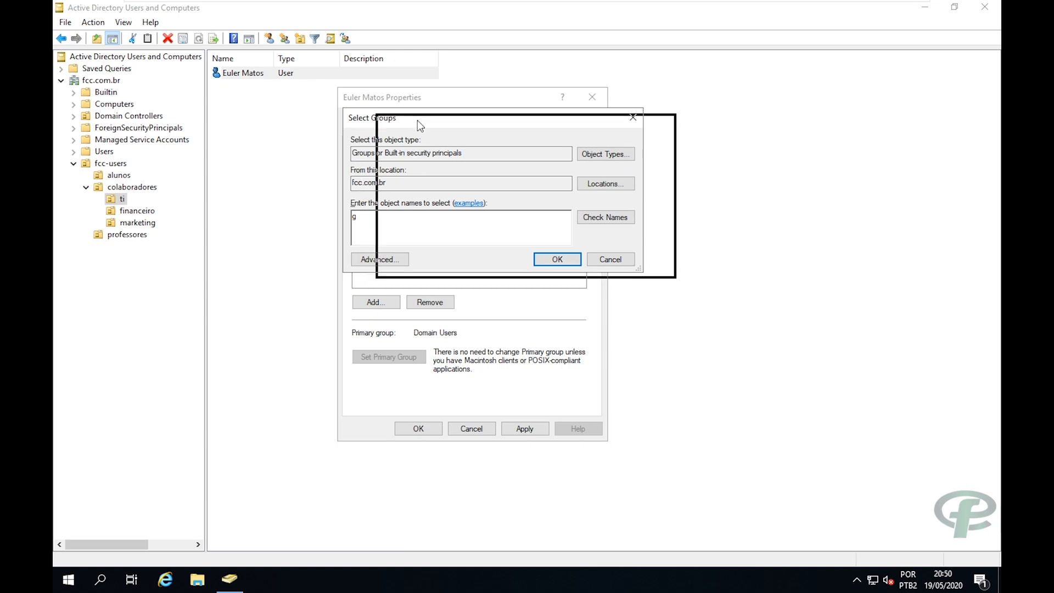
pyautogui.moveTo(530, 119); pyautogui.dragTo(591, 107)
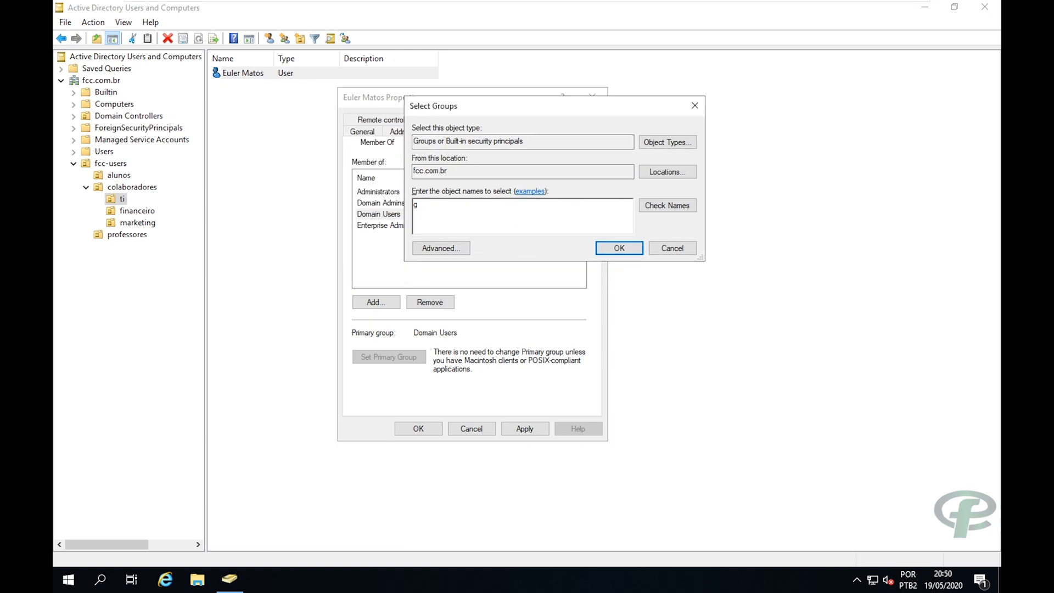
pyautogui.press('BackSpace')
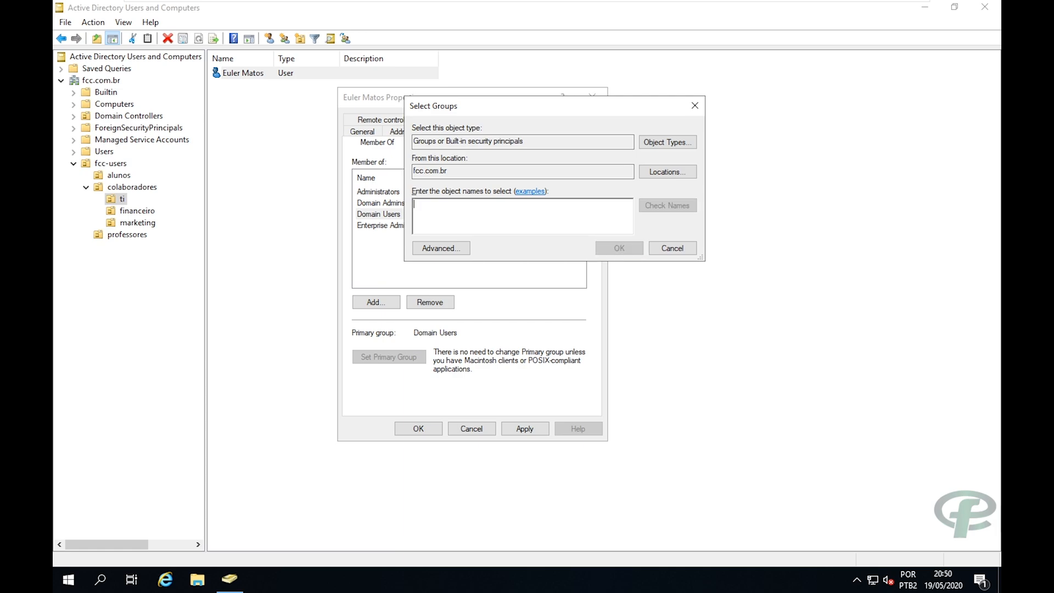
pyautogui.write('group policy creator owne')
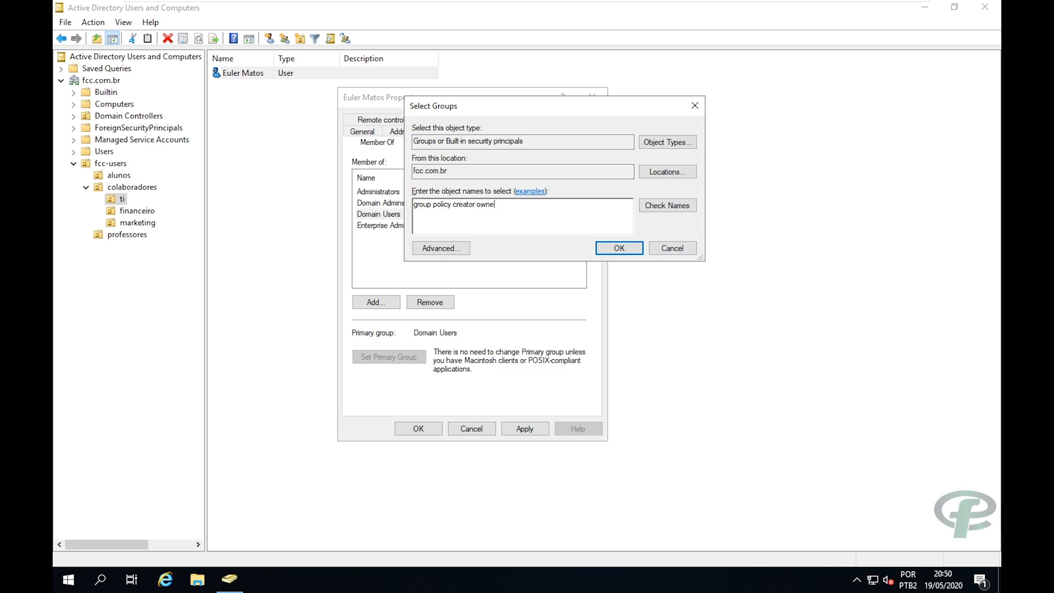
pyautogui.write('r')
pyautogui.press('Return')
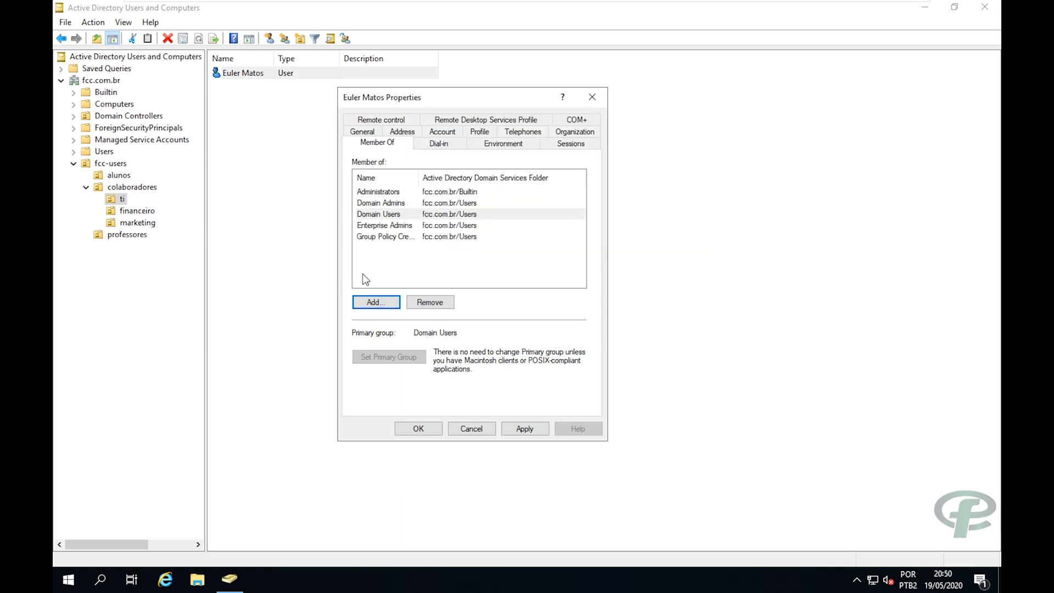
pyautogui.click(371, 300)
pyautogui.write('s')
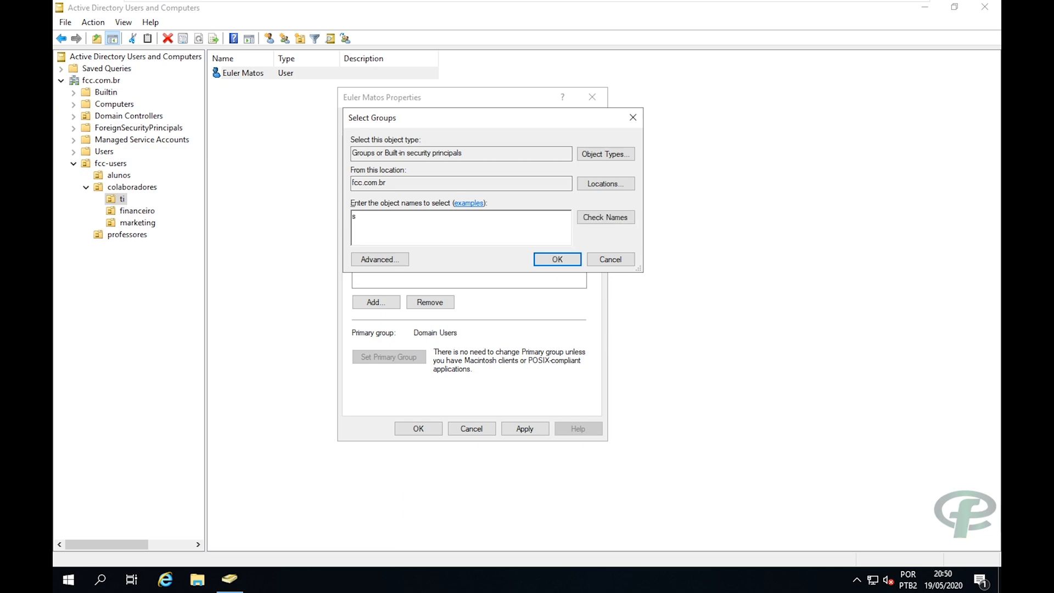
pyautogui.write('chema admin')
pyautogui.press('Return')
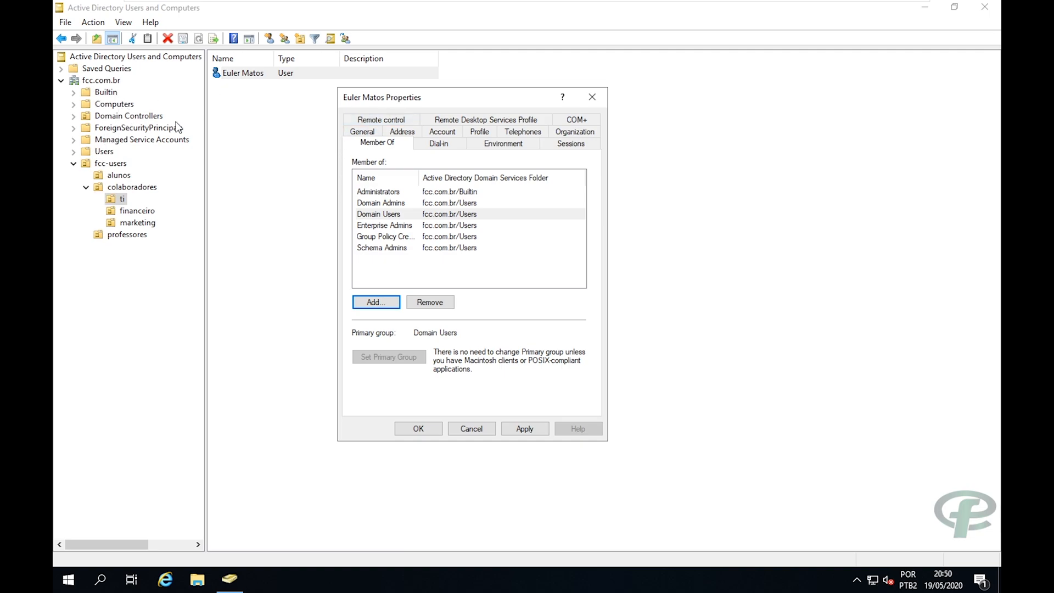
# Review the membership list and apply it with OK.
pyautogui.moveTo(387, 97); pyautogui.dragTo(502, 97)
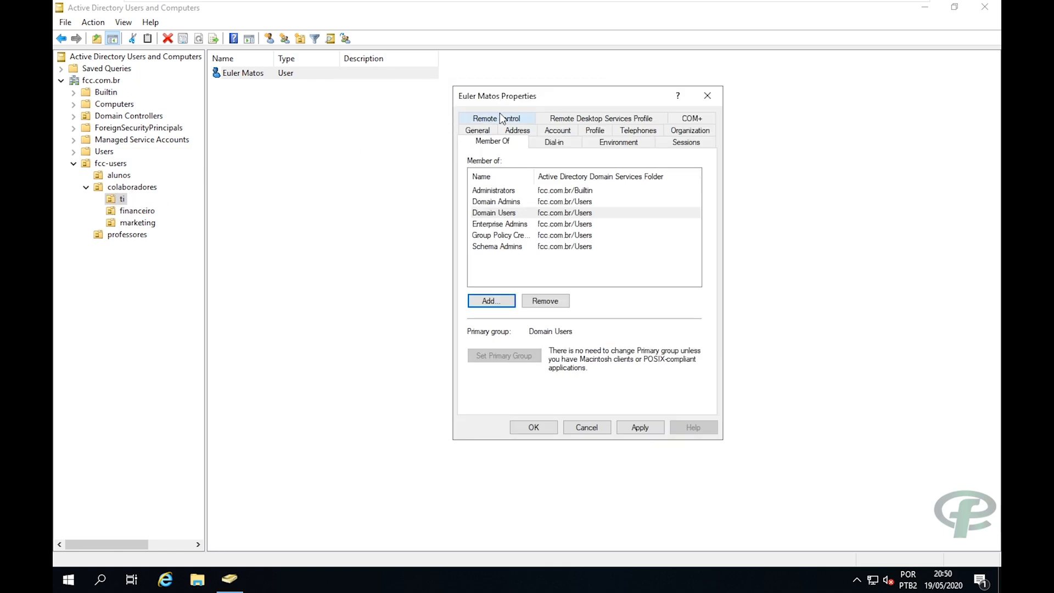
pyautogui.click(481, 190)
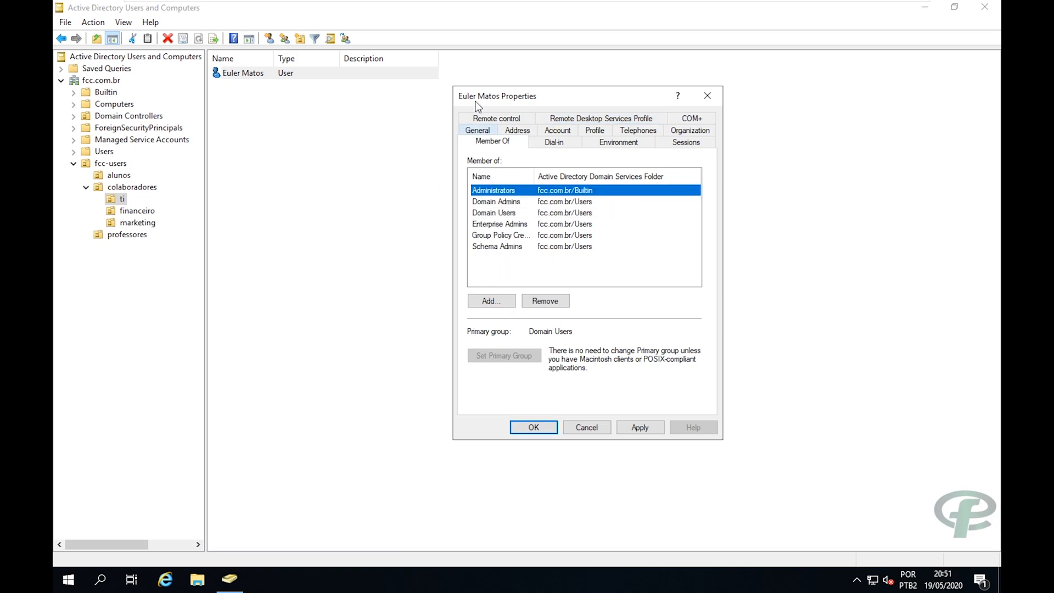
pyautogui.moveTo(485, 96); pyautogui.dragTo(454, 77)
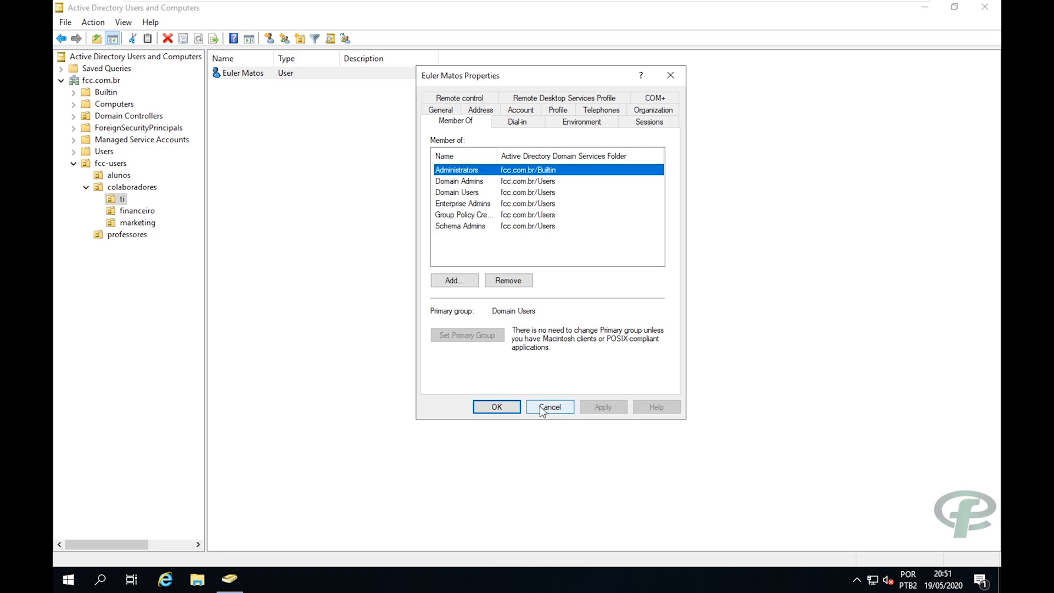
pyautogui.click(501, 407)
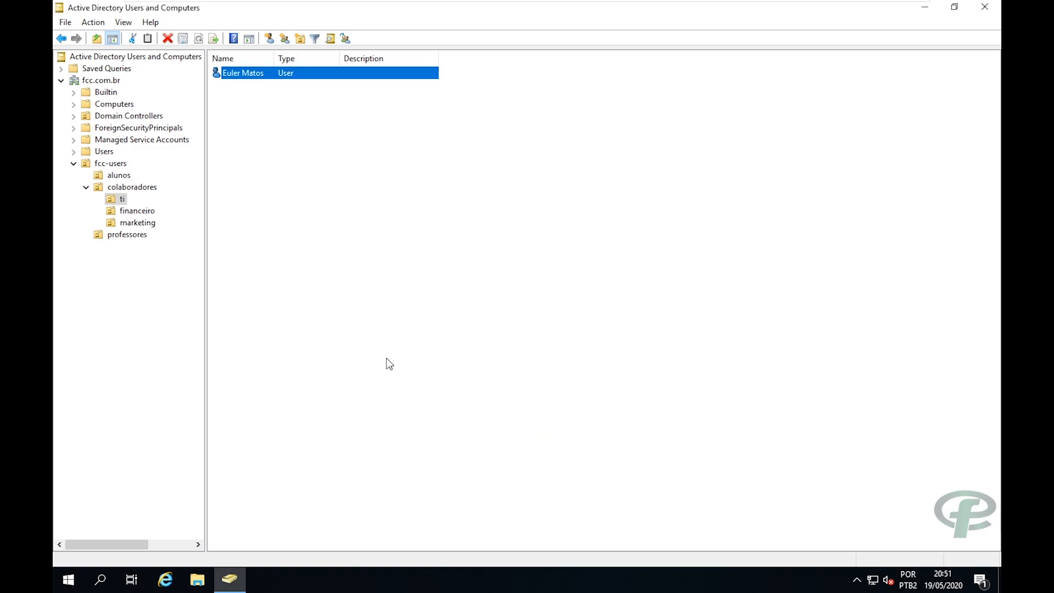
# Show the alunos unit's users and switch to the Windows 8.1 virtual machine.
pyautogui.click(118, 200)
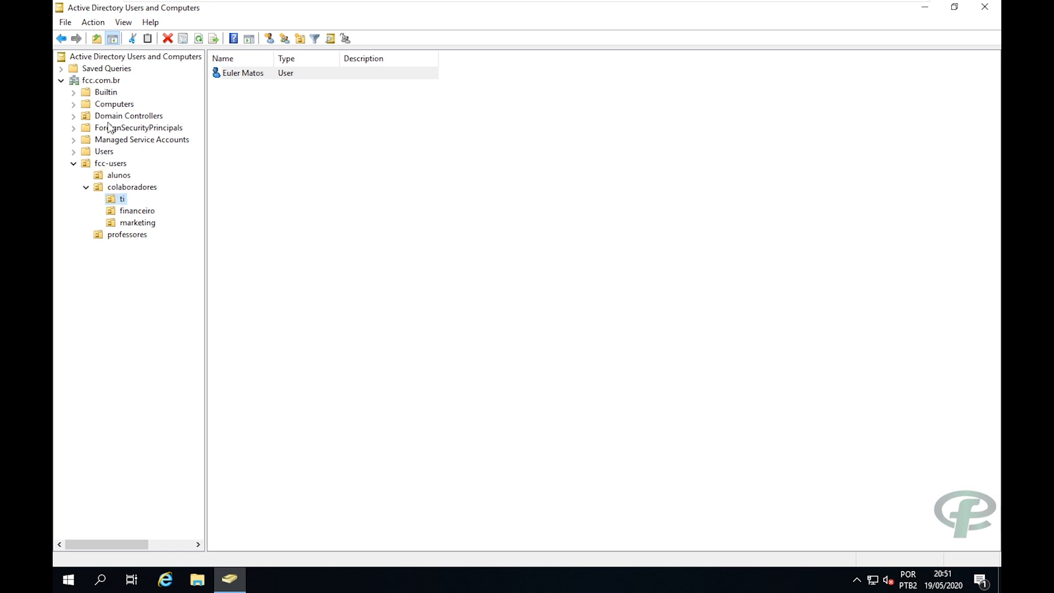
pyautogui.click(115, 176)
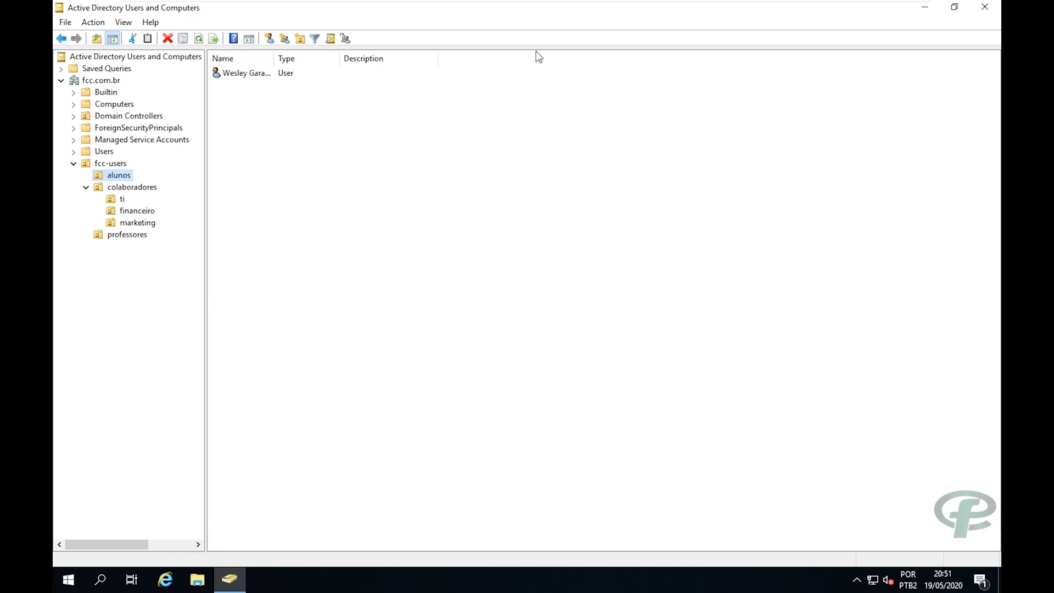
pyautogui.moveTo(731, 17)
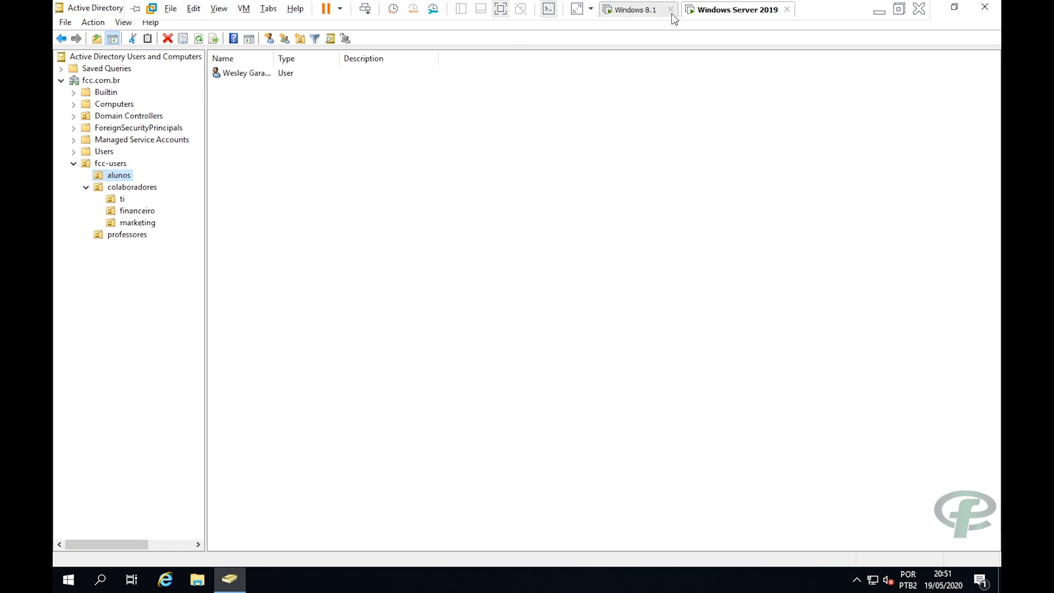
pyautogui.click(650, 15)
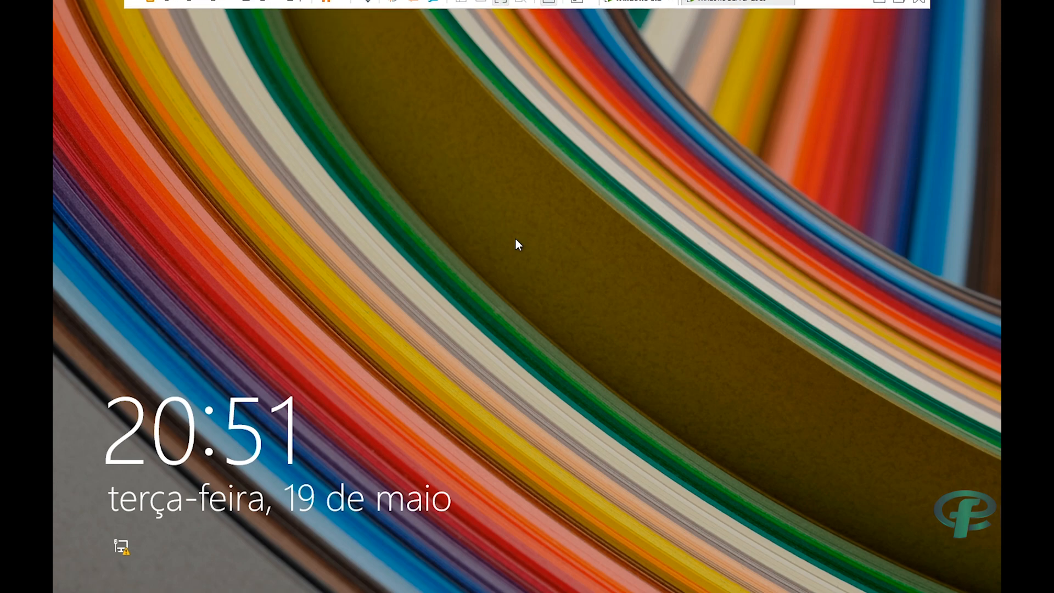
# Sign in on Windows 8.1 as the student domain user, then return to Windows Server 2019.
pyautogui.click(516, 240)
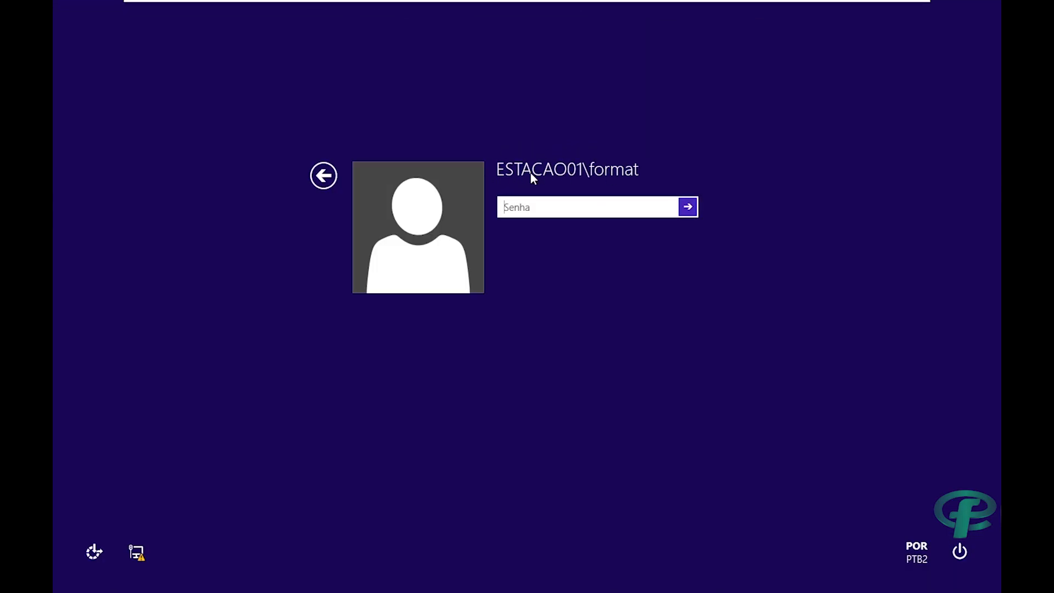
pyautogui.moveTo(499, 168); pyautogui.dragTo(579, 169)
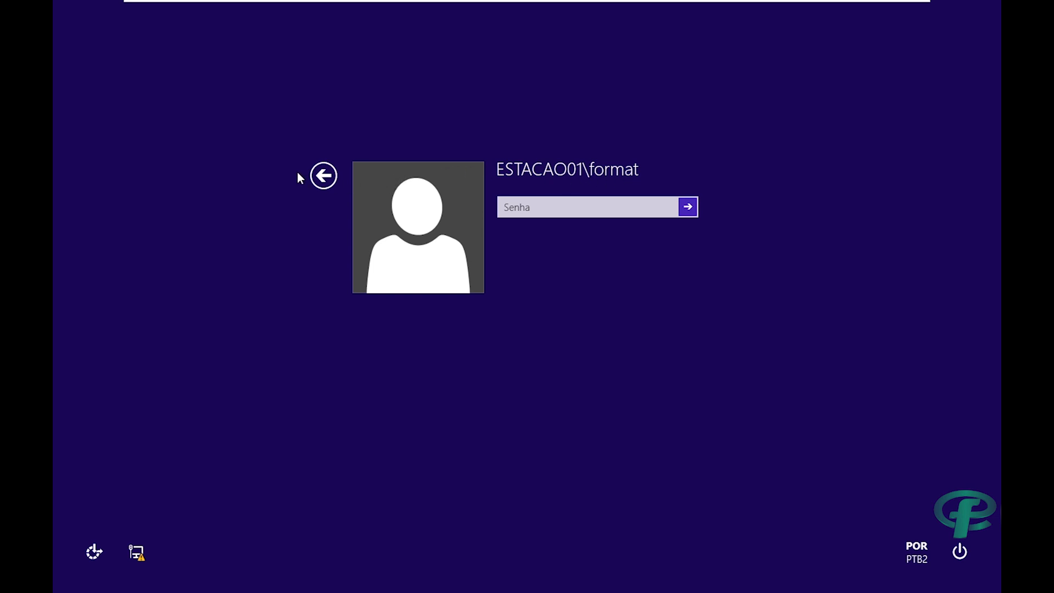
pyautogui.click(323, 176)
pyautogui.click(585, 237)
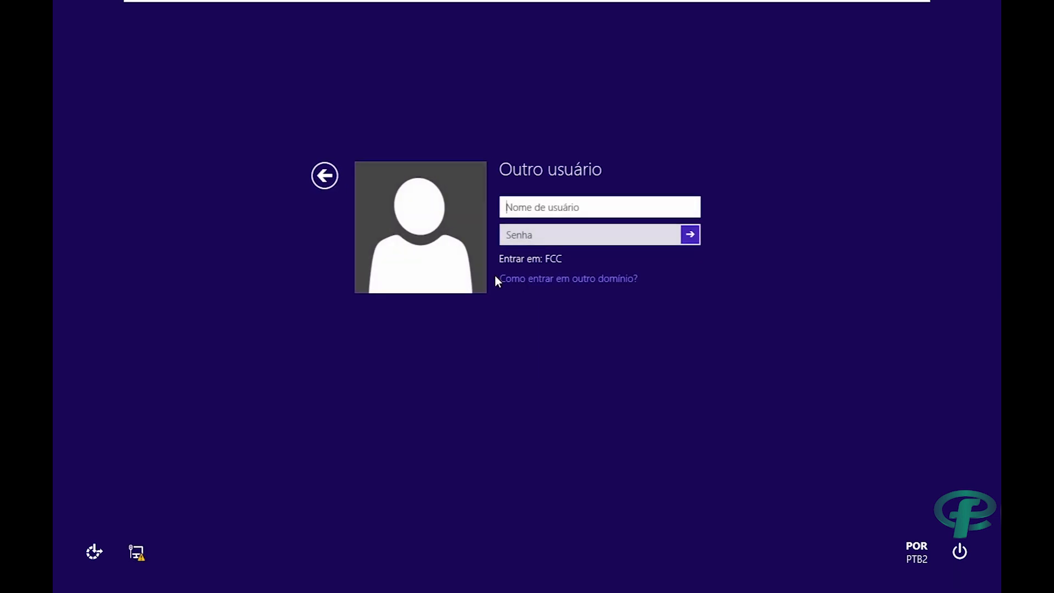
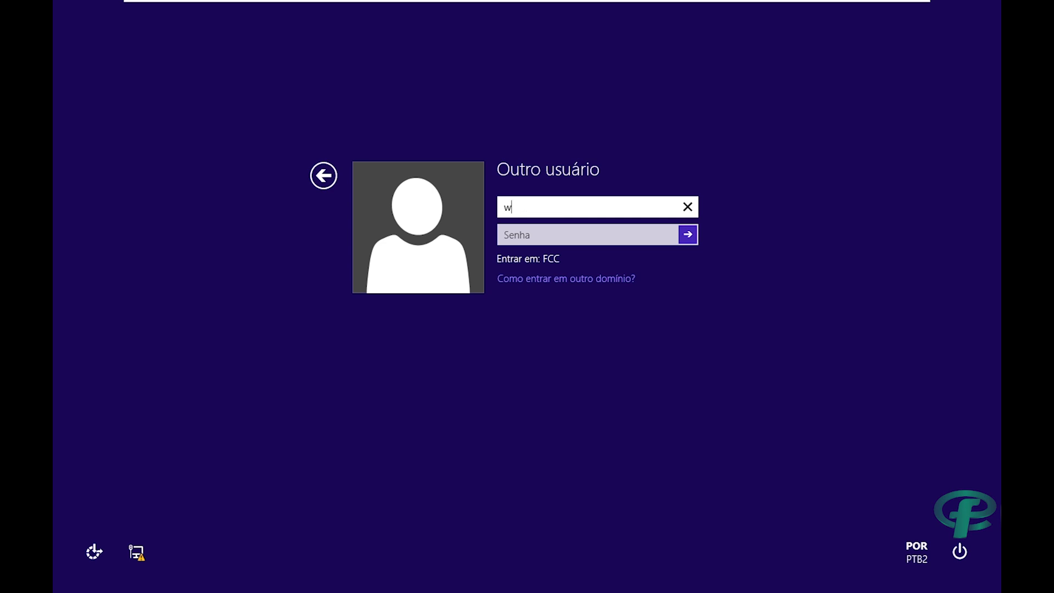
pyautogui.press('Tab')
pyautogui.write('••••••')
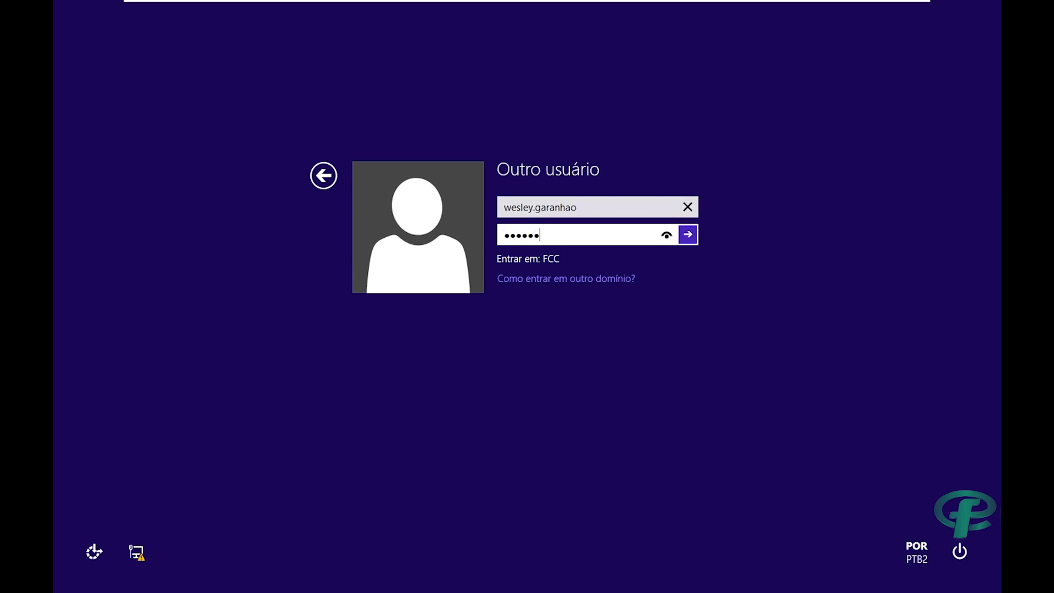
pyautogui.write('••••••')
pyautogui.press('Return')
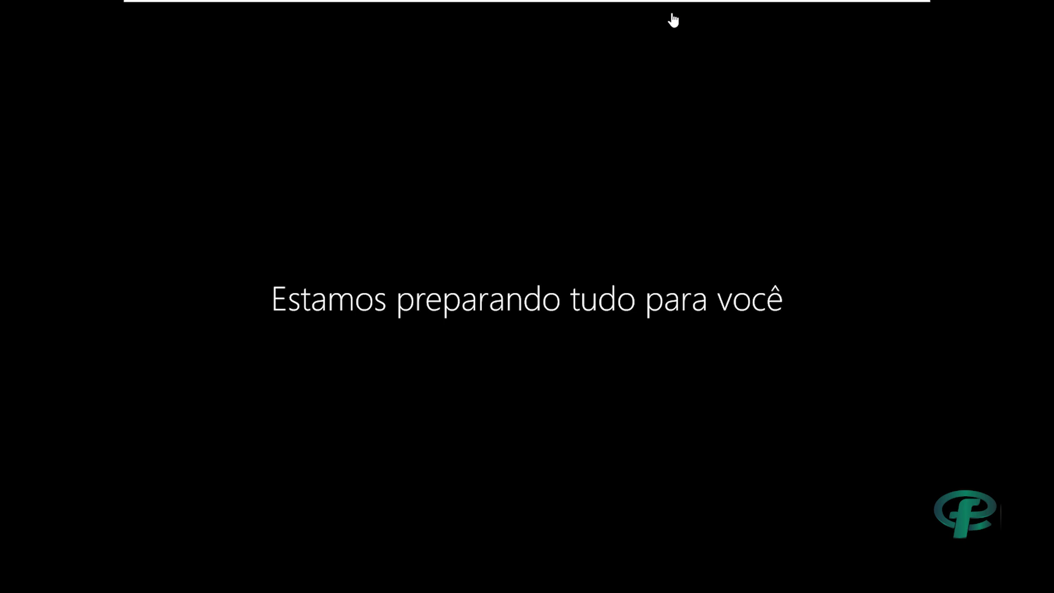
pyautogui.moveTo(672, 2)
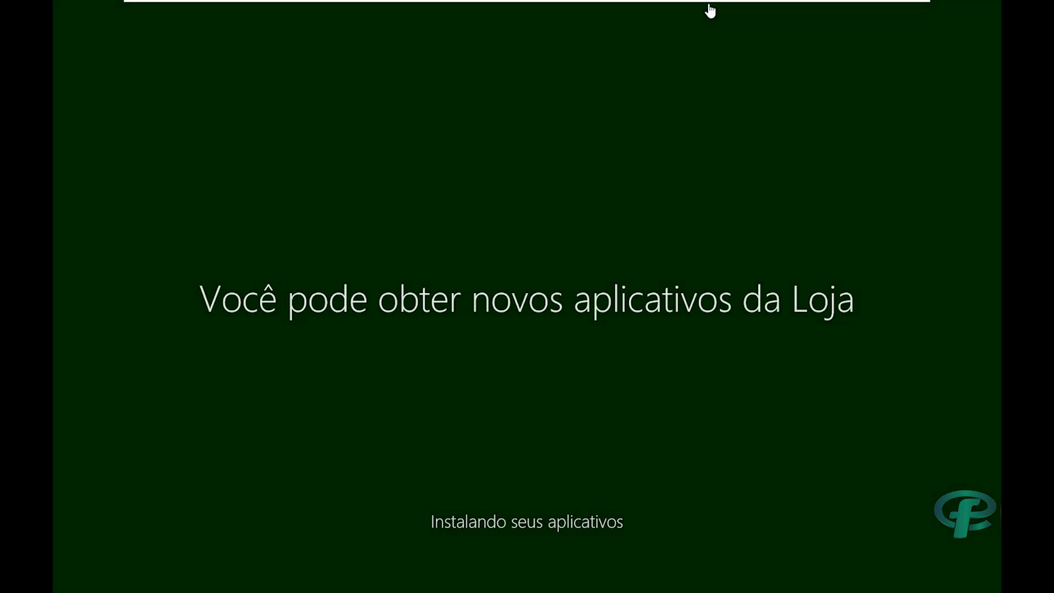
pyautogui.click(686, 10)
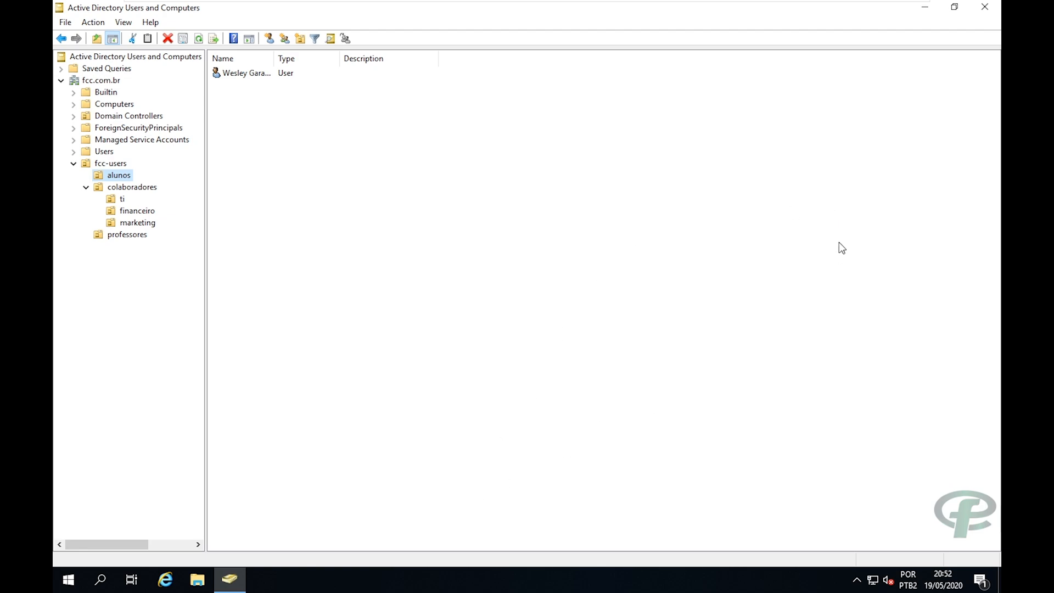
# Close Active Directory Users and Computers and create the compartilhamento folder on Local Disk (D:).
pyautogui.click(985, 8)
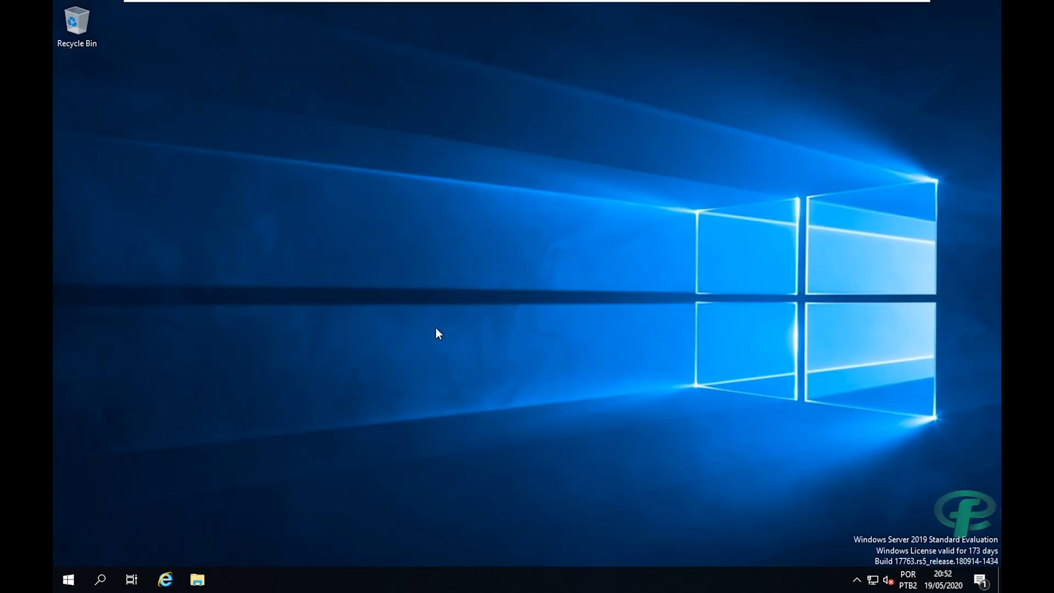
pyautogui.press('super+e')
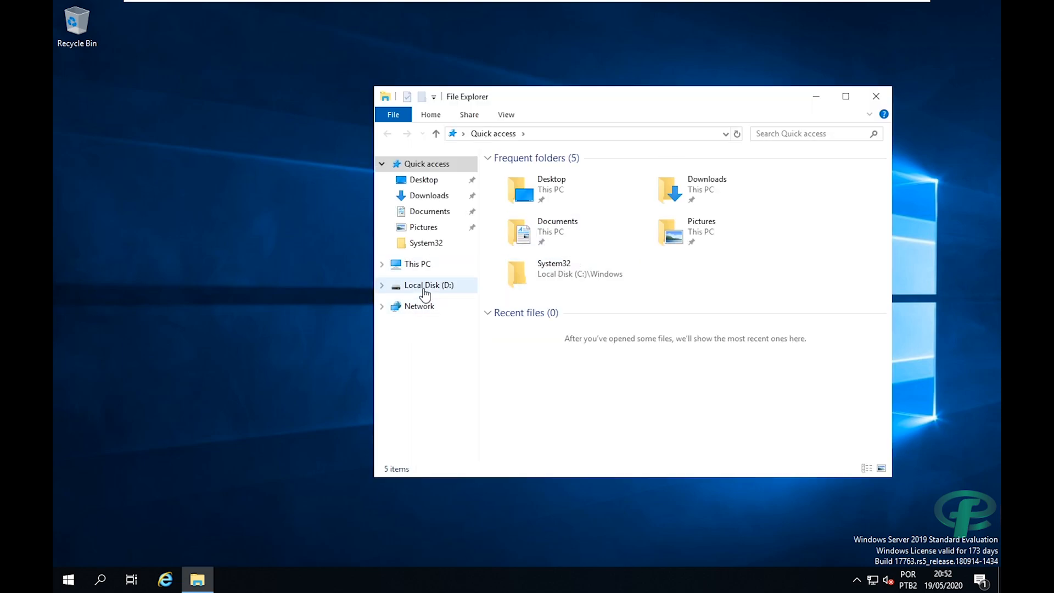
pyautogui.click(415, 264)
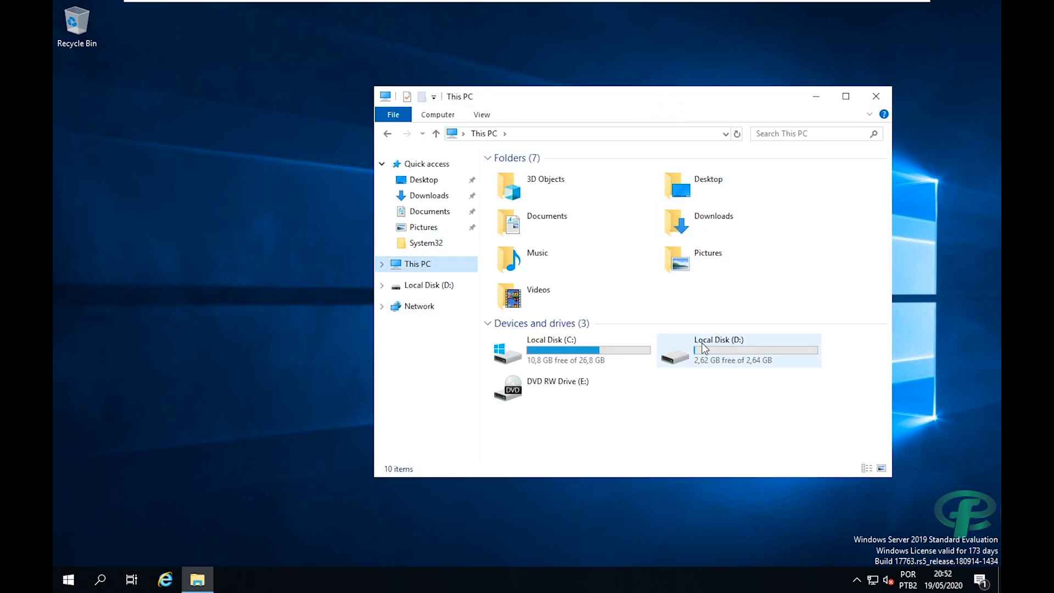
pyautogui.doubleClick(701, 342)
pyautogui.rightClick(588, 272)
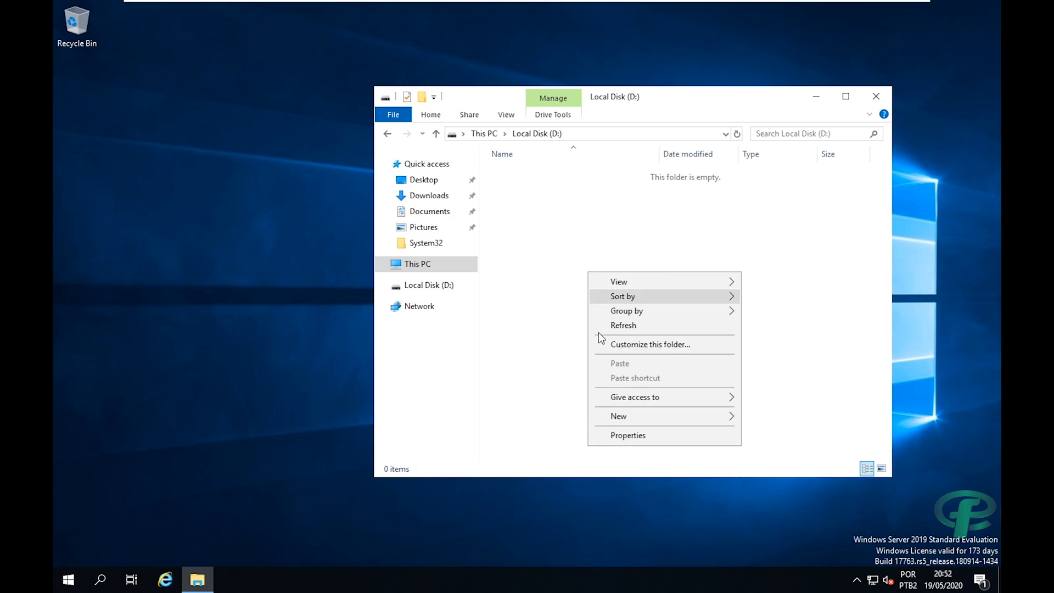
pyautogui.moveTo(703, 422)
pyautogui.click(784, 417)
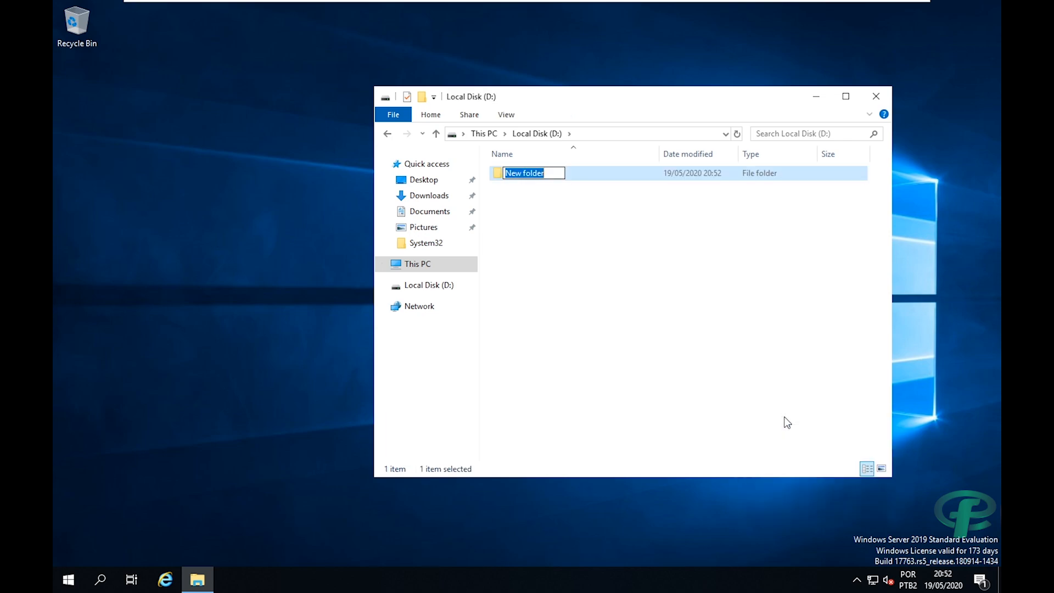
pyautogui.write('compartilhamento')
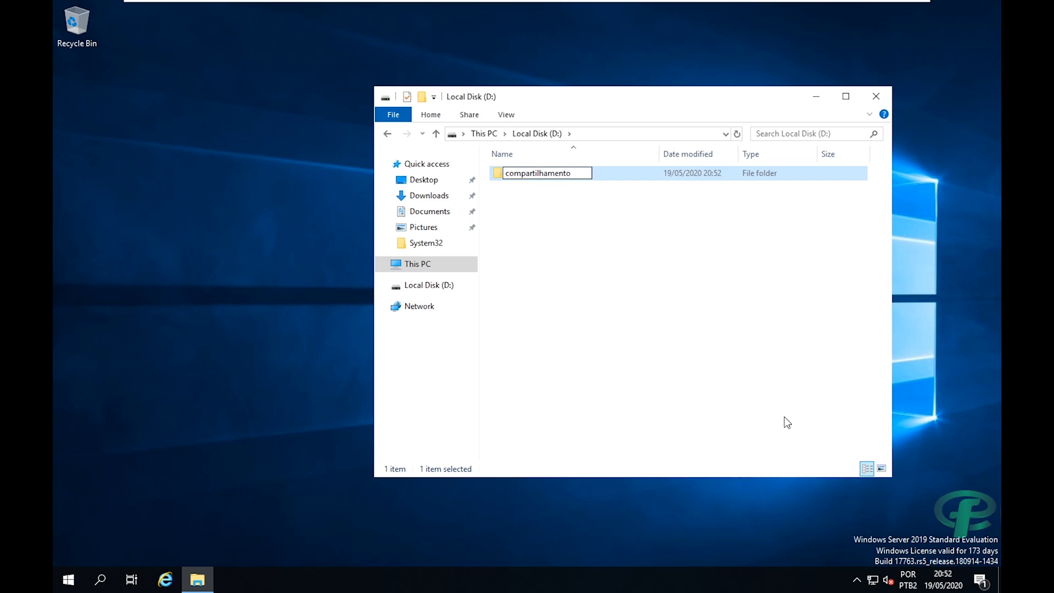
pyautogui.press('Return')
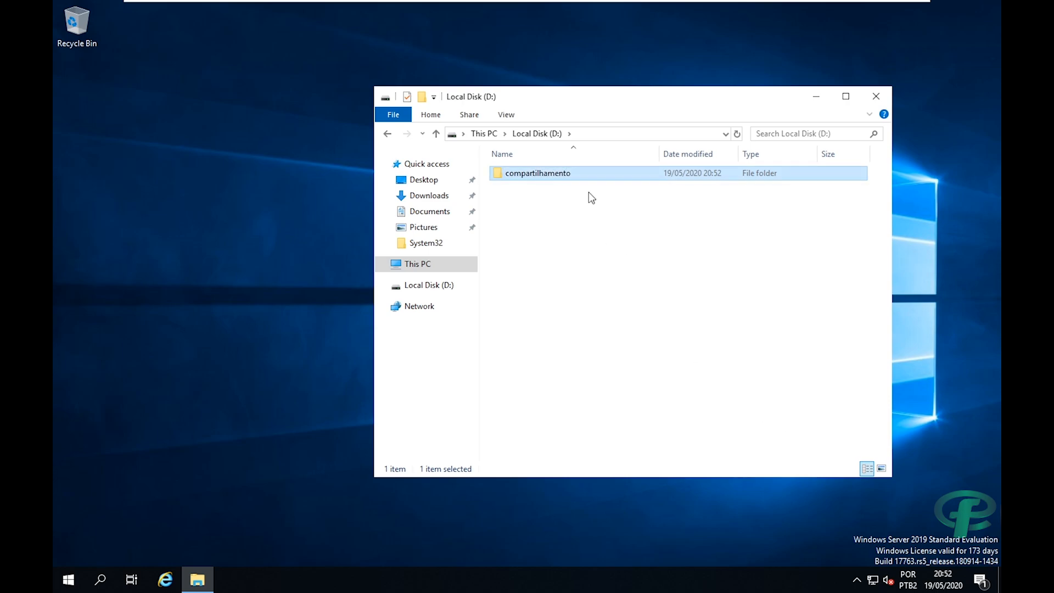
pyautogui.press('Return')
# Create the arquivos-ti folder inside compartilhamento and bring up its context menu.
pyautogui.rightClick(575, 246)
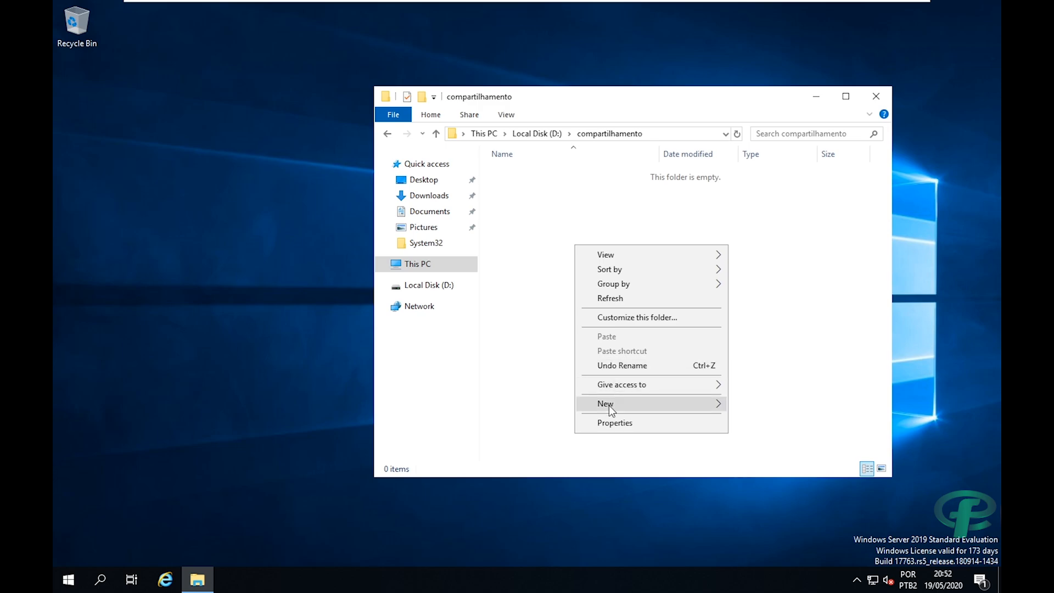
pyautogui.moveTo(608, 405)
pyautogui.click(747, 405)
pyautogui.write('ar')
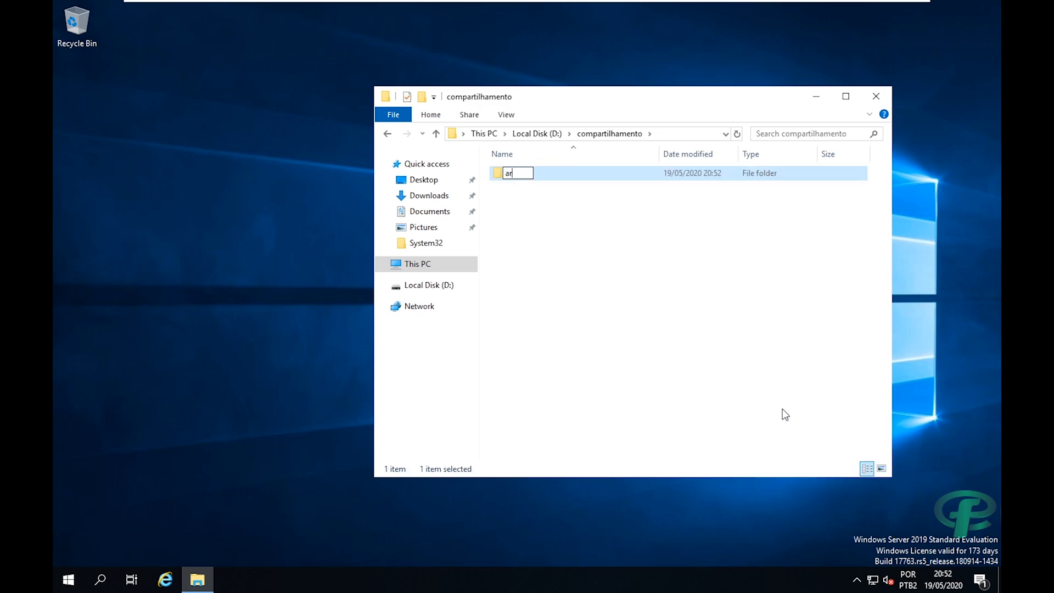
pyautogui.write('quivos-ti')
pyautogui.click(635, 236)
pyautogui.click(552, 177)
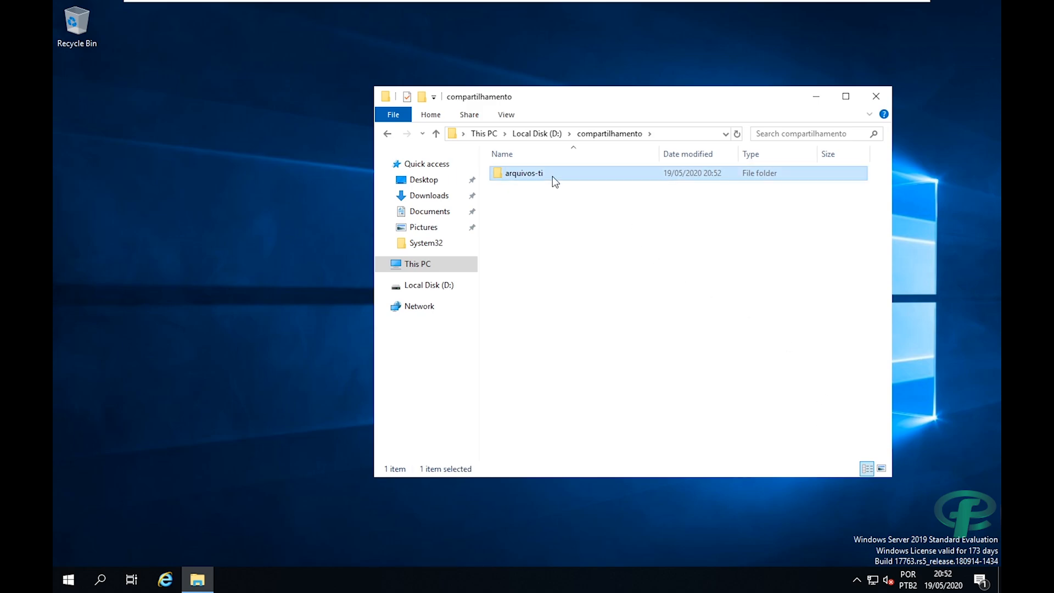
pyautogui.rightClick(552, 176)
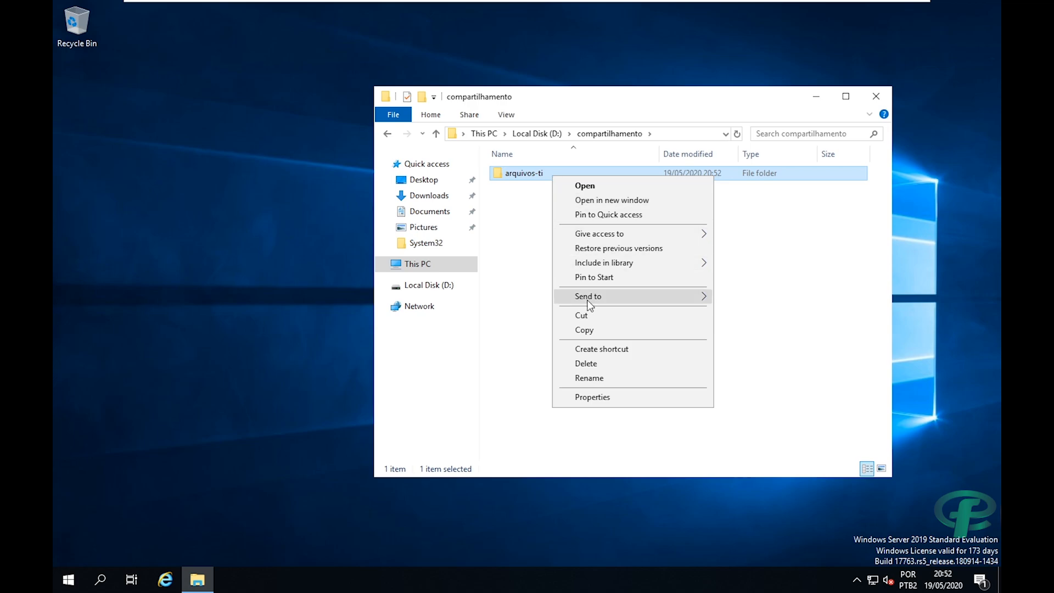
pyautogui.click(525, 216)
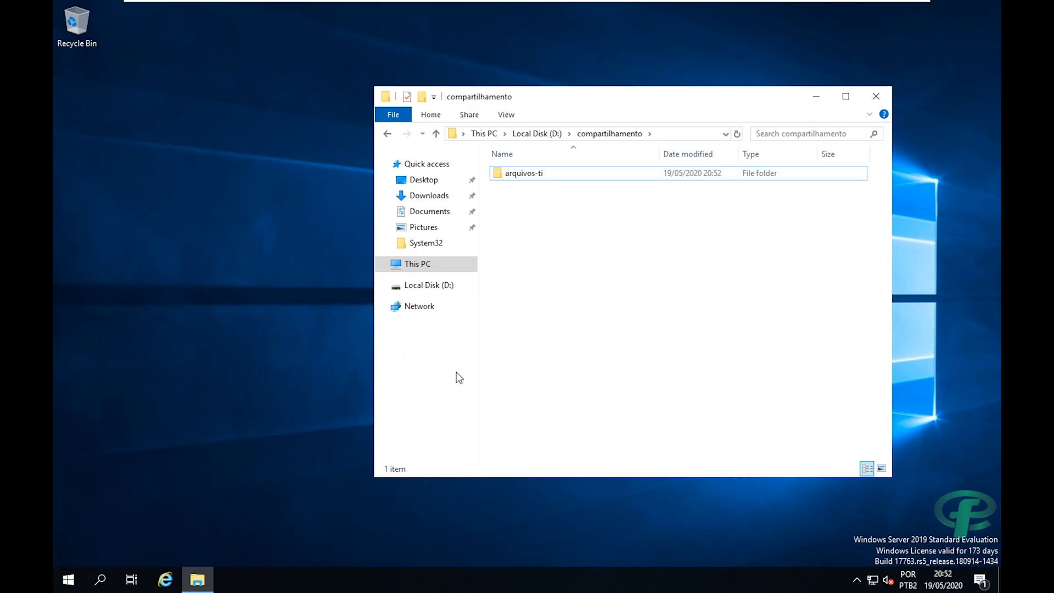
pyautogui.click(520, 175)
pyautogui.rightClick(522, 174)
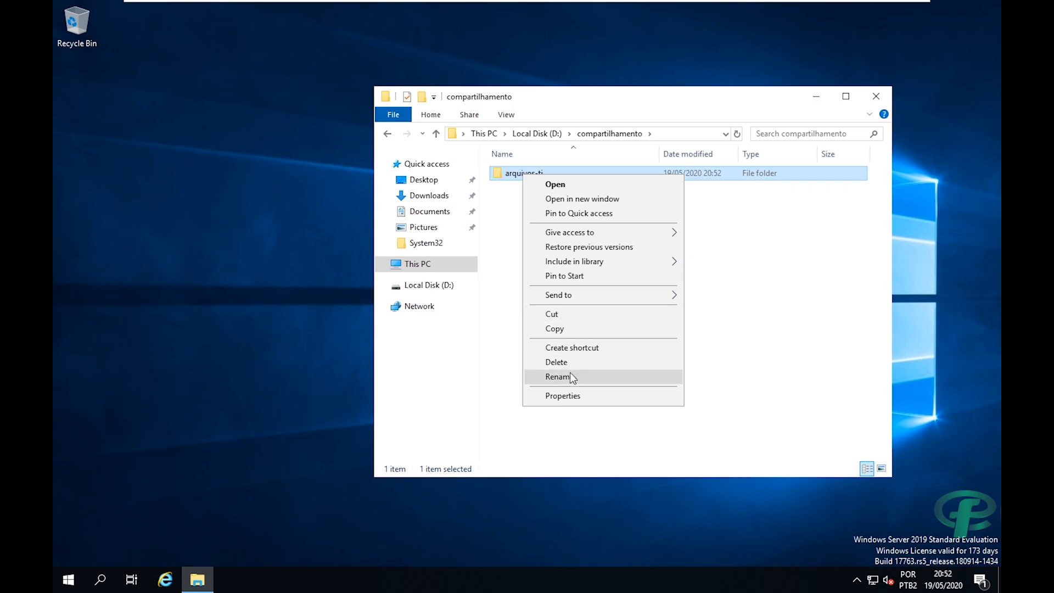
# Share arquivos-ti from its Sharing tab, granting the ti user Read/Write permission.
pyautogui.click(562, 395)
pyautogui.click(579, 207)
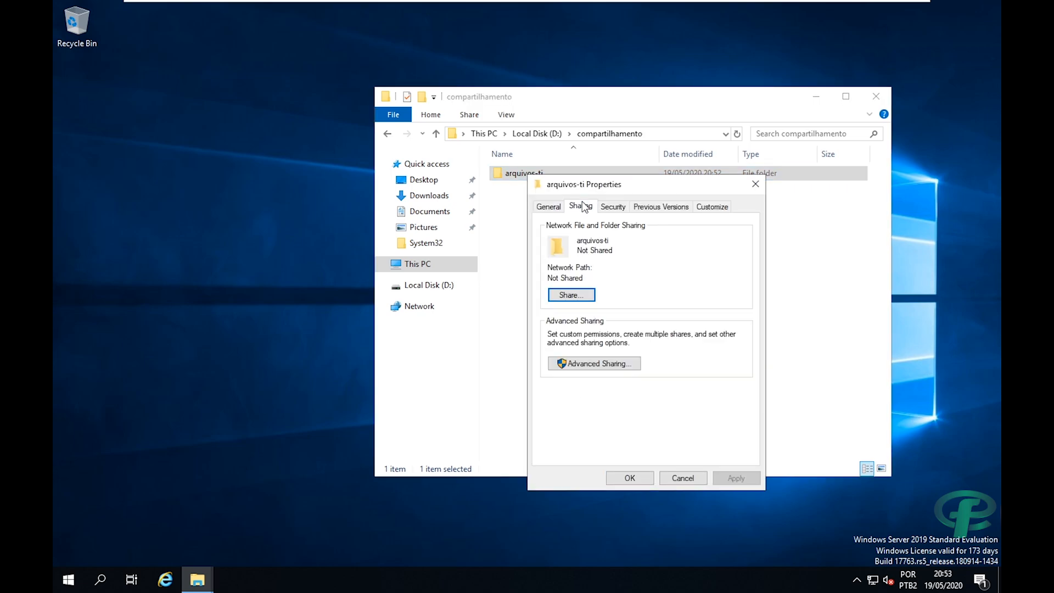
pyautogui.click(572, 295)
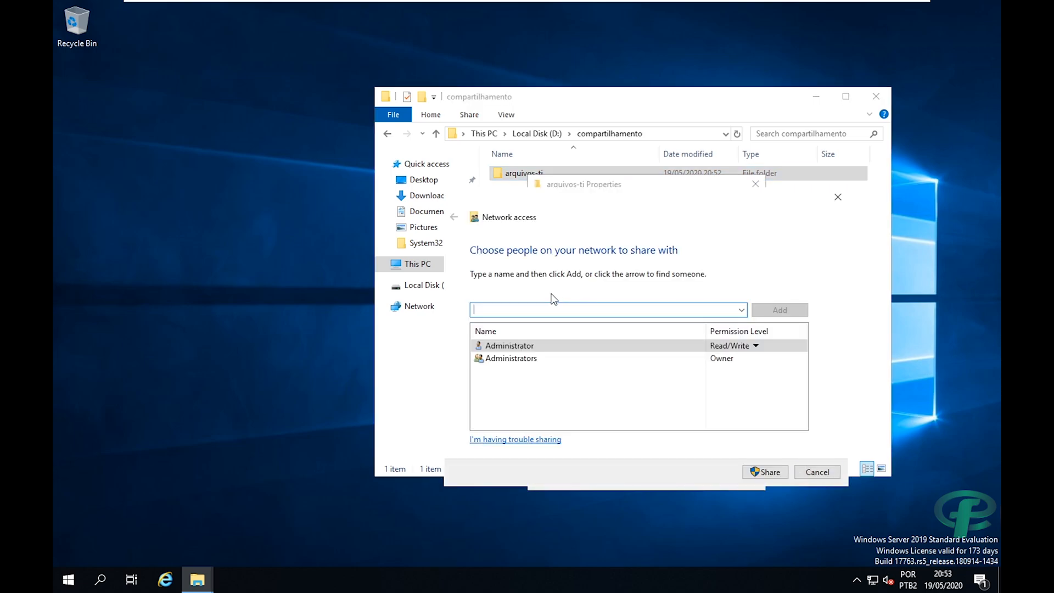
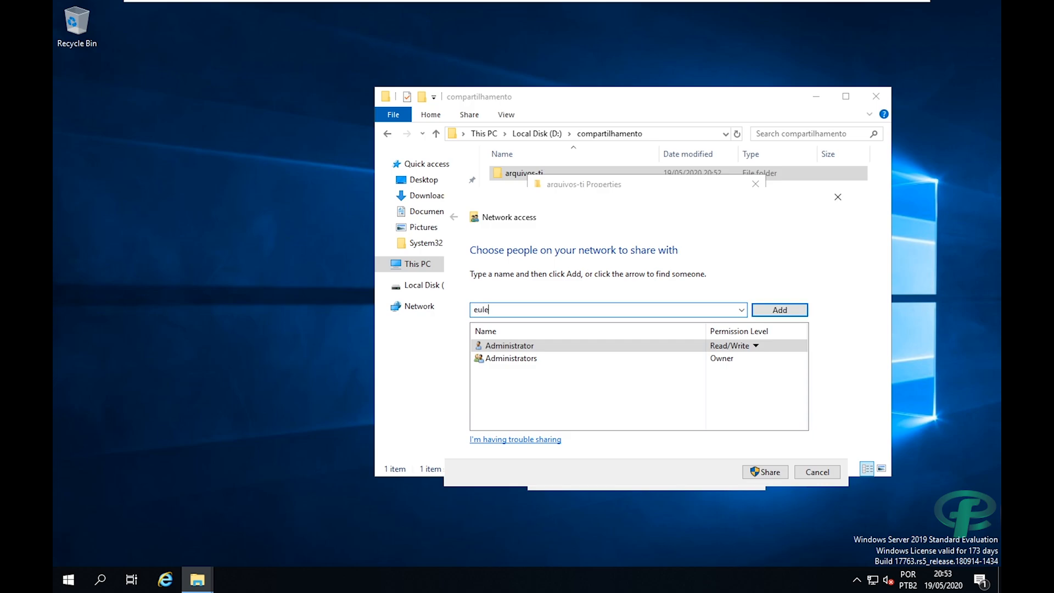
pyautogui.click(779, 310)
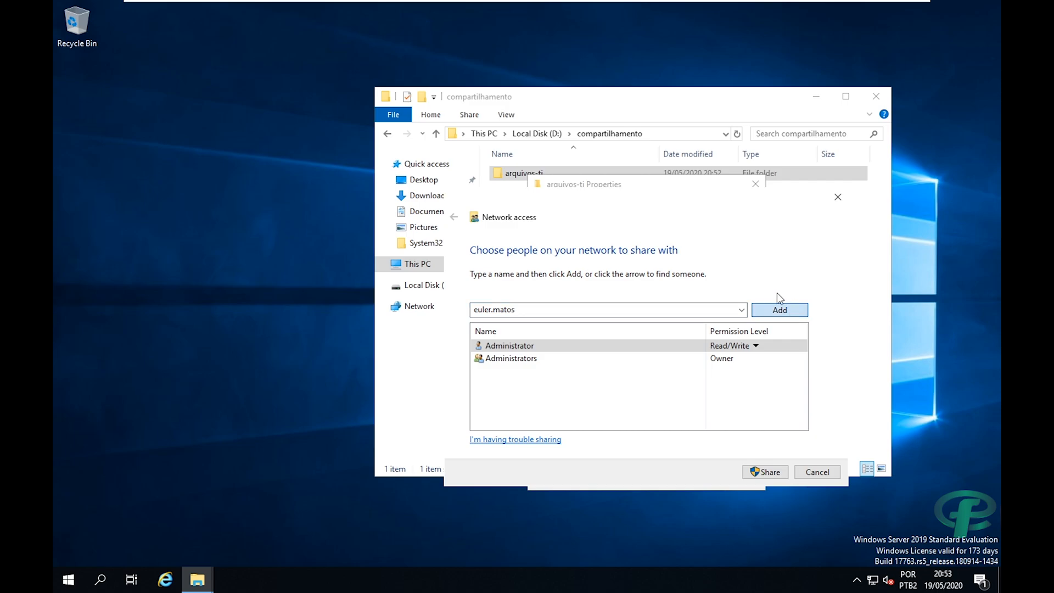
pyautogui.click(724, 371)
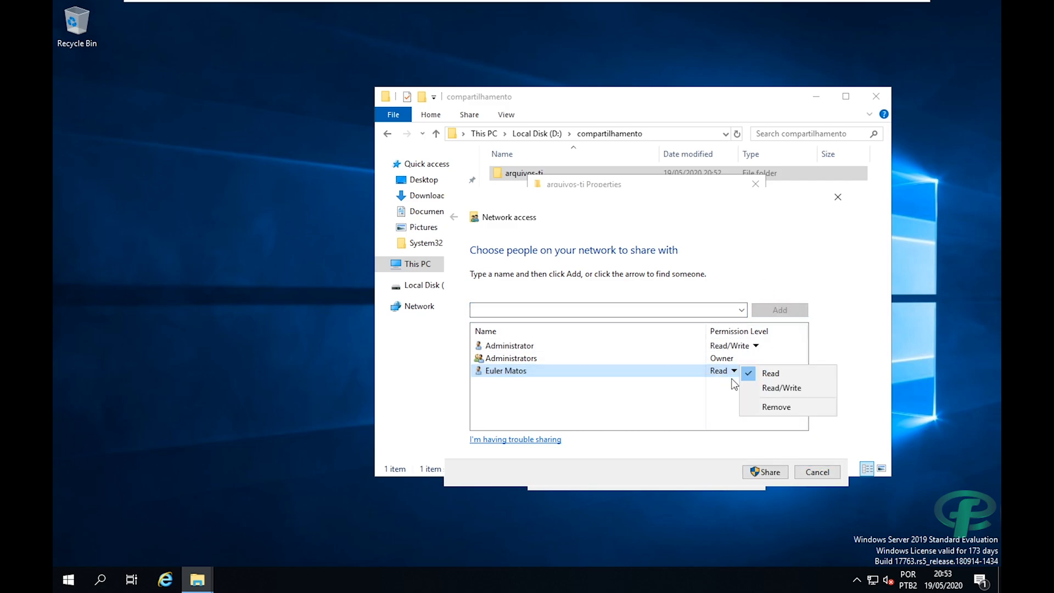
pyautogui.click(759, 387)
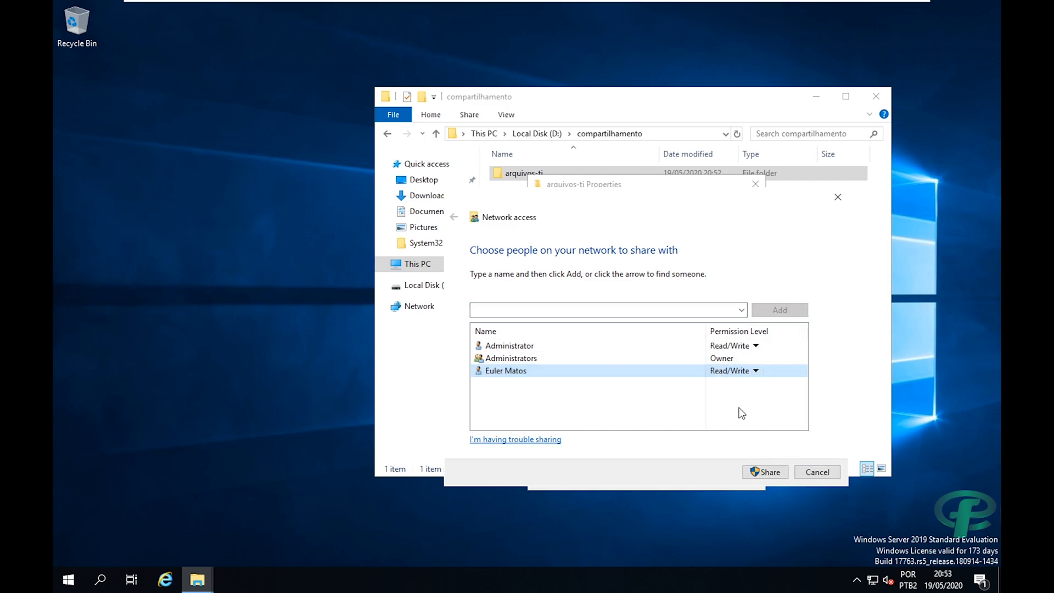
pyautogui.click(753, 472)
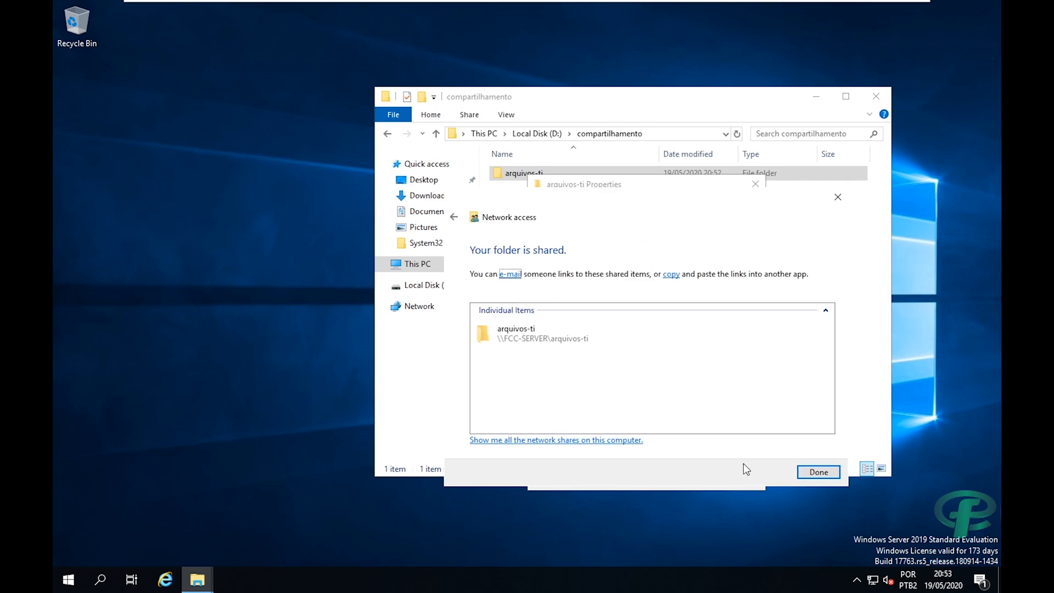
pyautogui.click(818, 472)
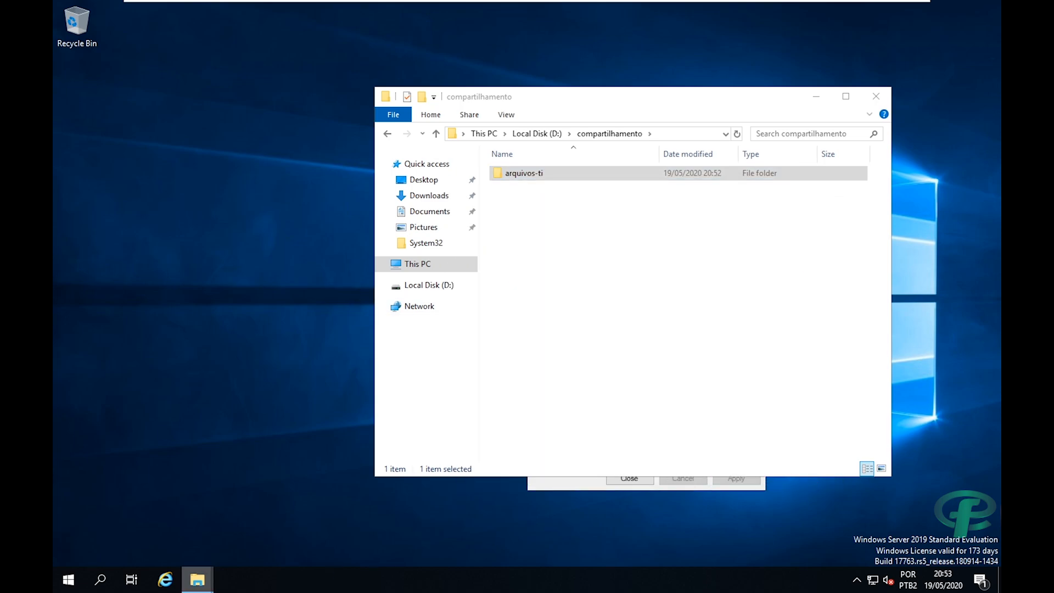
# Open the network shares on server \\192.168.10.1 from the Start search.
pyautogui.click(62, 588)
pyautogui.write('\\\\')
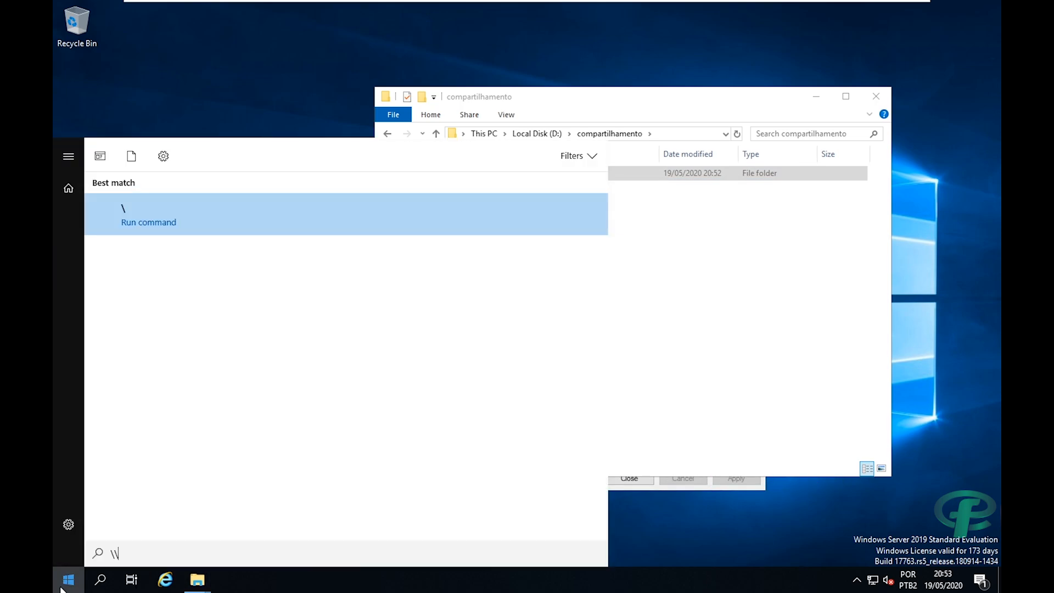
pyautogui.write('192')
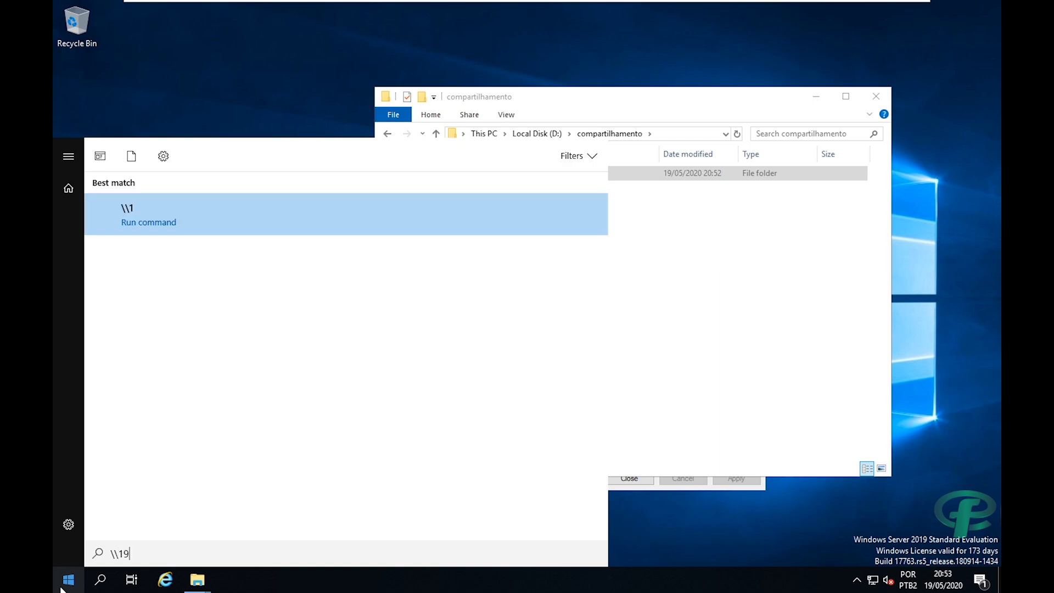
pyautogui.write('68.10.1')
pyautogui.press('Return')
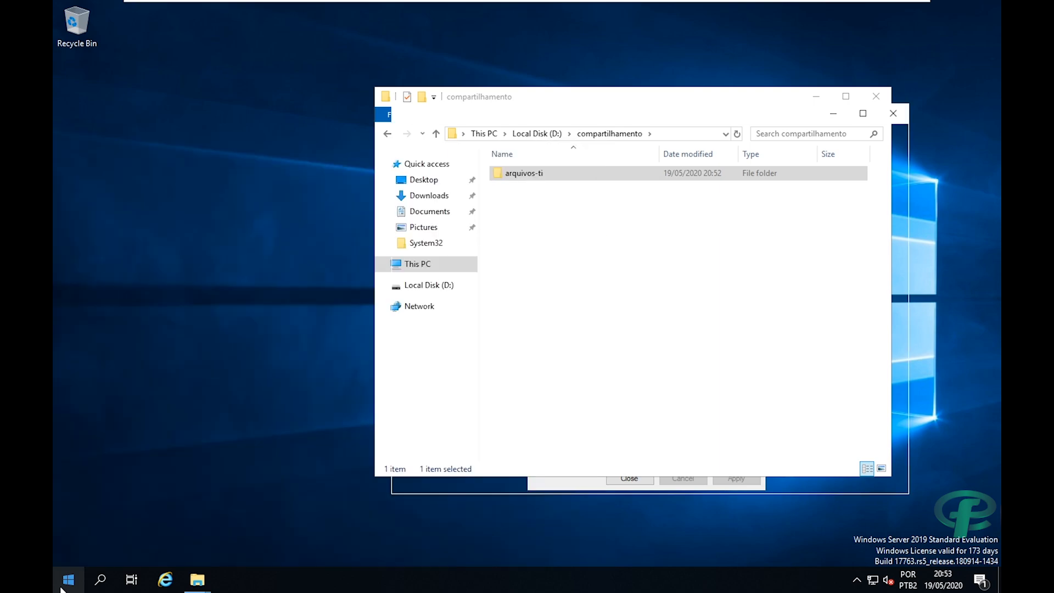
# Open the arquivos-ti share, confirm it is empty, and view its full network path.
pyautogui.moveTo(501, 102); pyautogui.dragTo(436, 116)
pyautogui.click(858, 338)
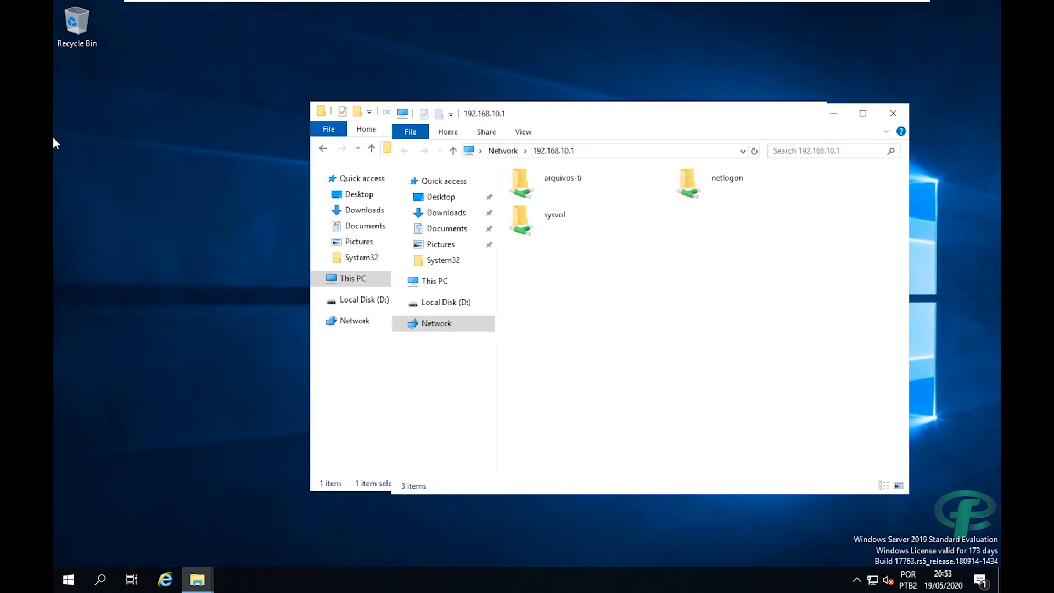
pyautogui.click(523, 182)
pyautogui.doubleClick(522, 181)
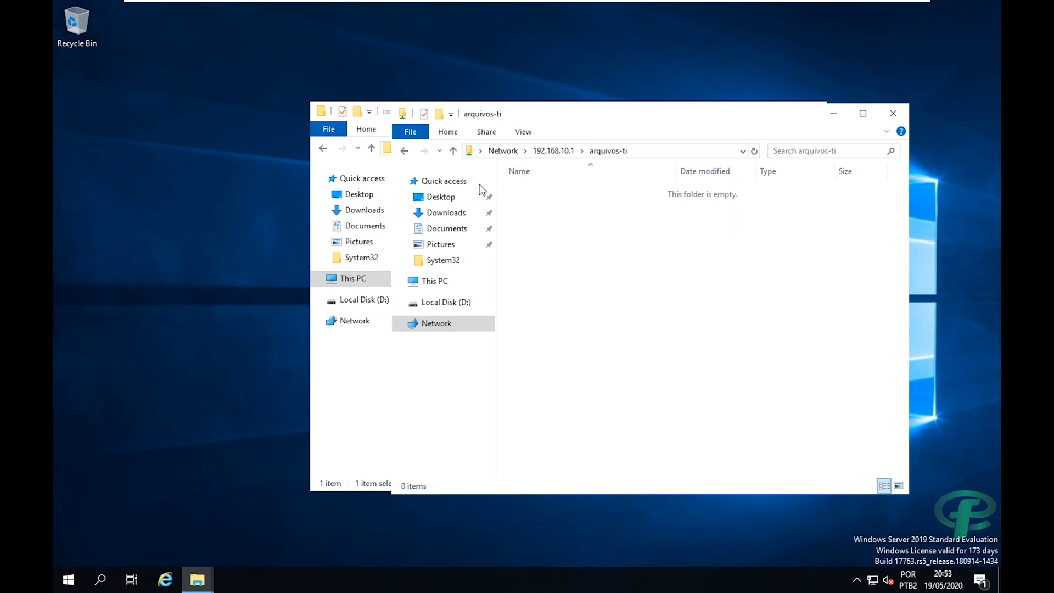
pyautogui.click(654, 154)
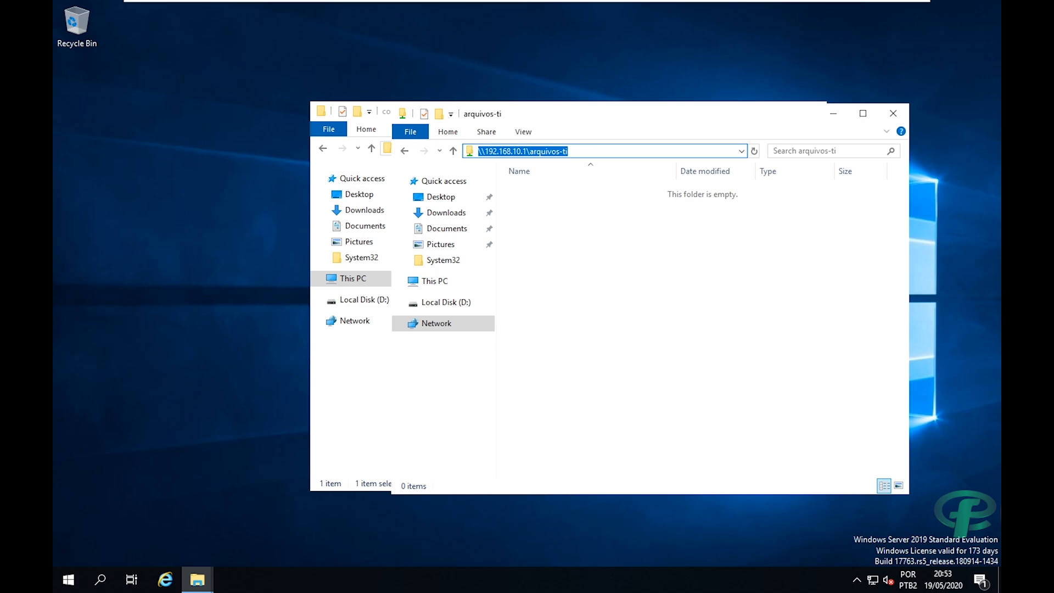
pyautogui.rightClick(156, 269)
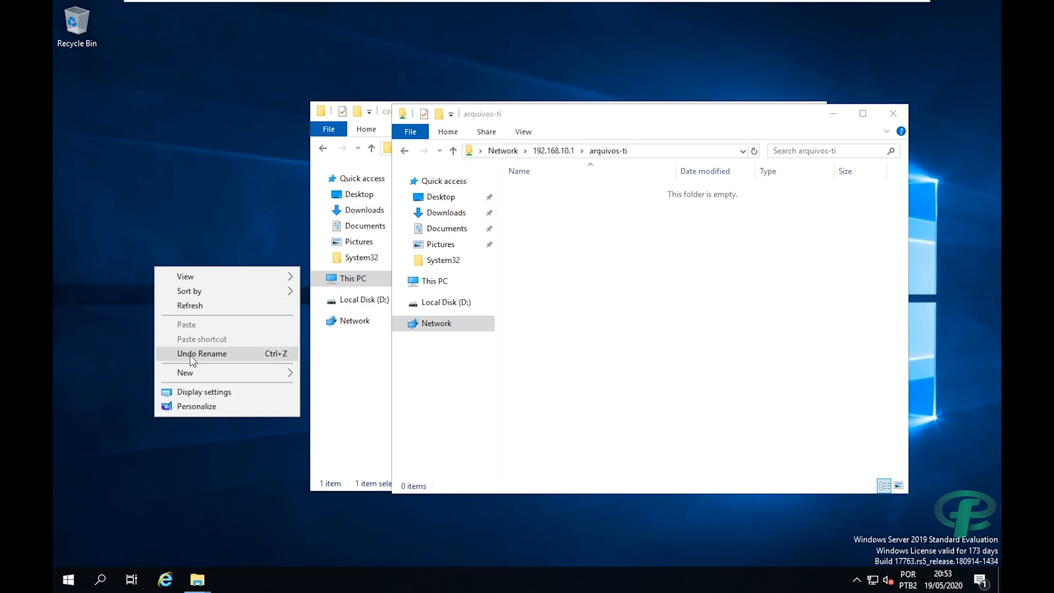
# Create a new desktop text document containing 'net use h: \\192.168.10.1\arquivos-ti'.
pyautogui.moveTo(208, 378)
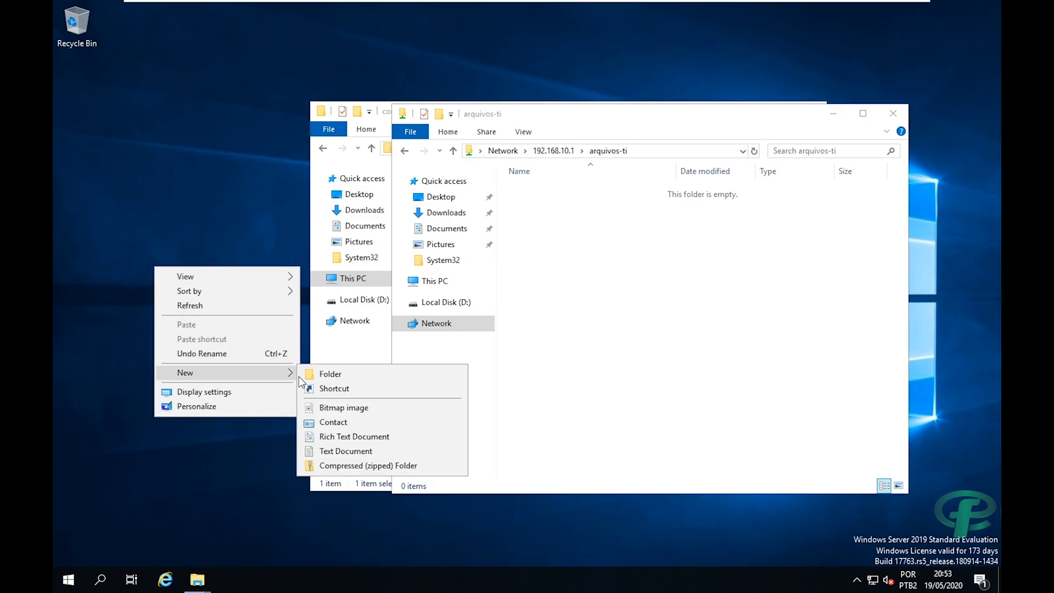
pyautogui.click(329, 451)
pyautogui.press('Return')
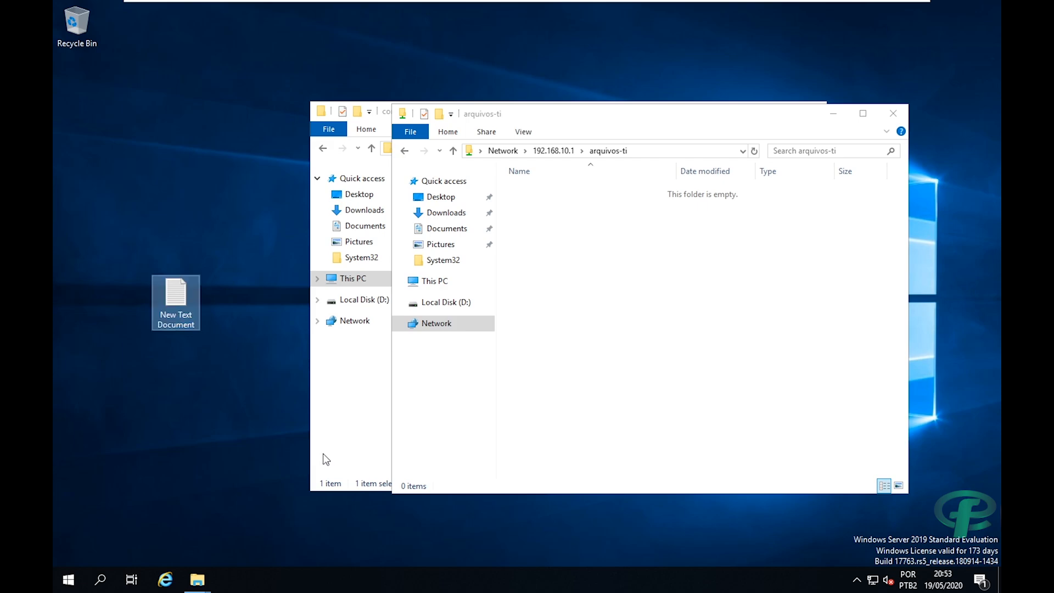
pyautogui.doubleClick(159, 324)
pyautogui.write('net')
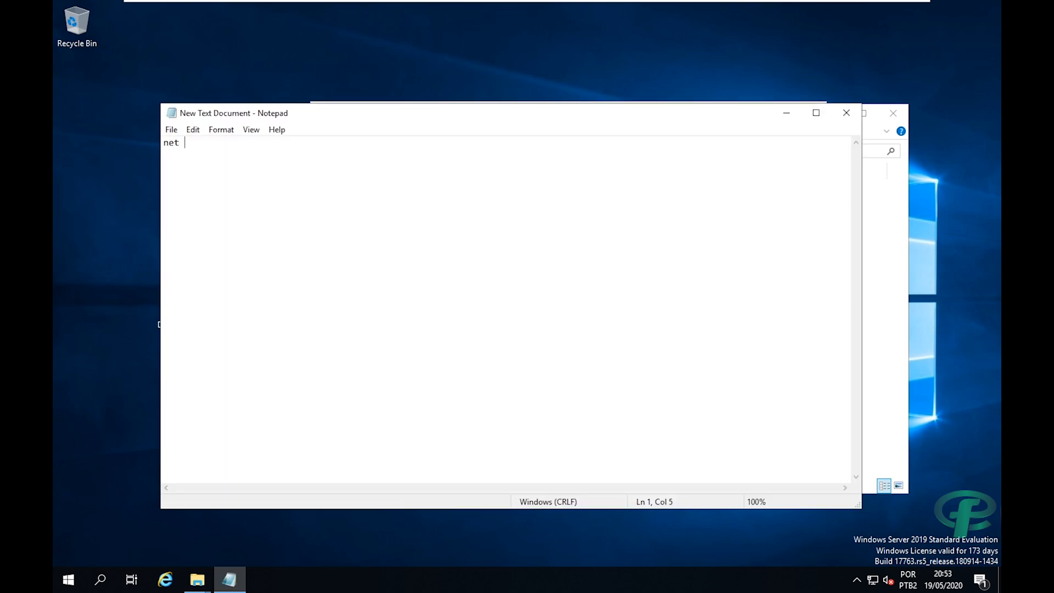
pyautogui.write(' use h: \\\\192.168.10.1\\arquivos-ti')
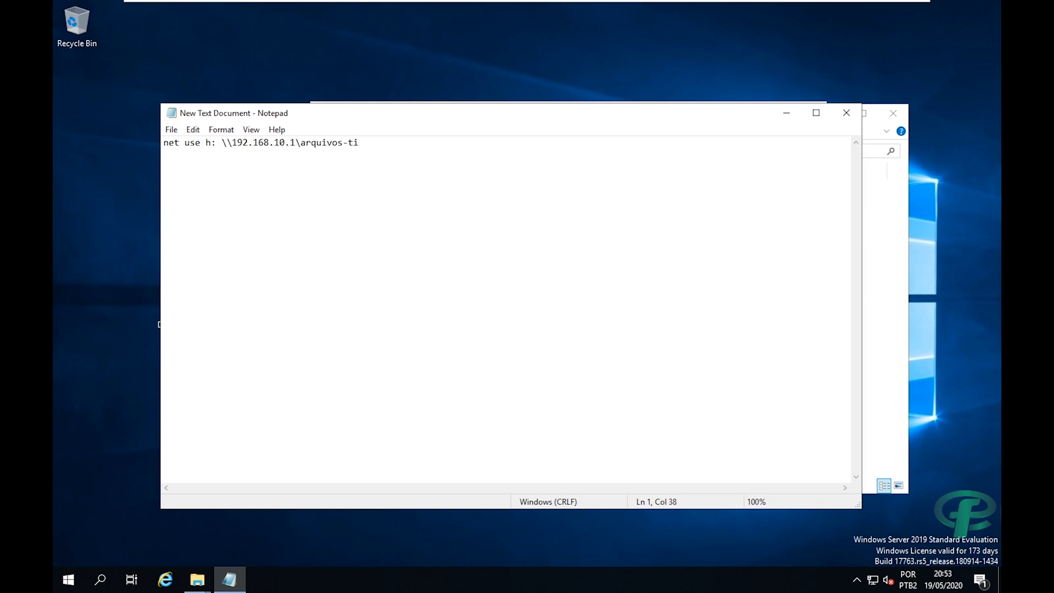
# Save it to the Desktop as arquivos-ti.bat with type All Files, then close Notepad.
pyautogui.click(171, 129)
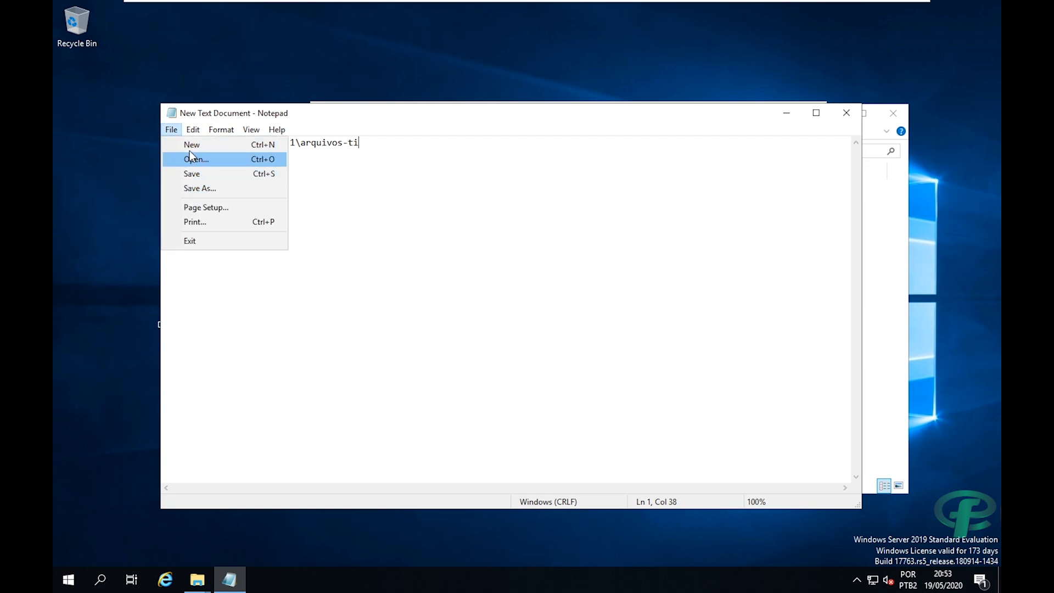
pyautogui.click(198, 191)
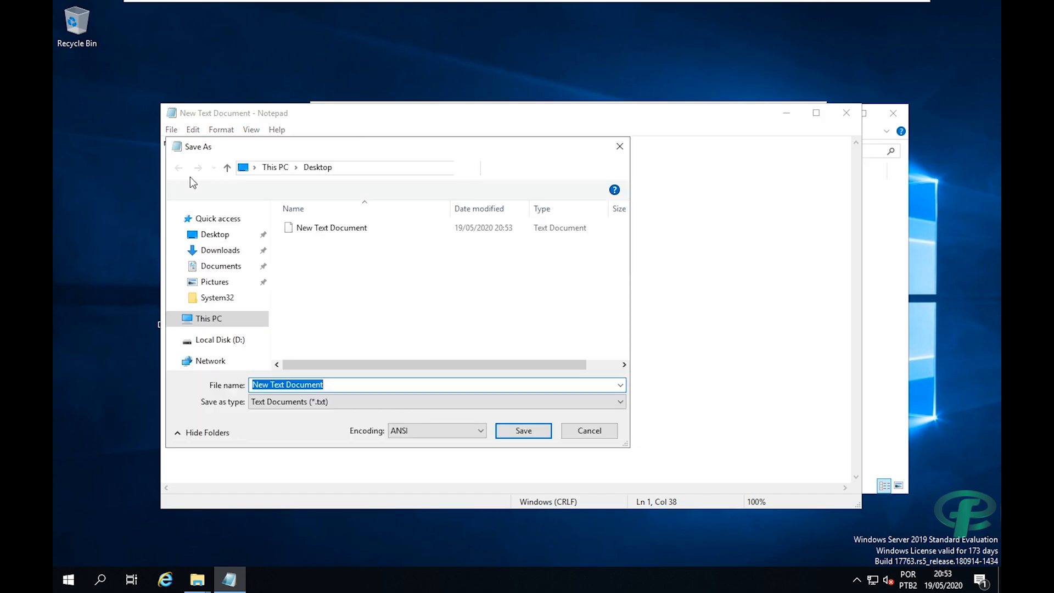
pyautogui.click(211, 233)
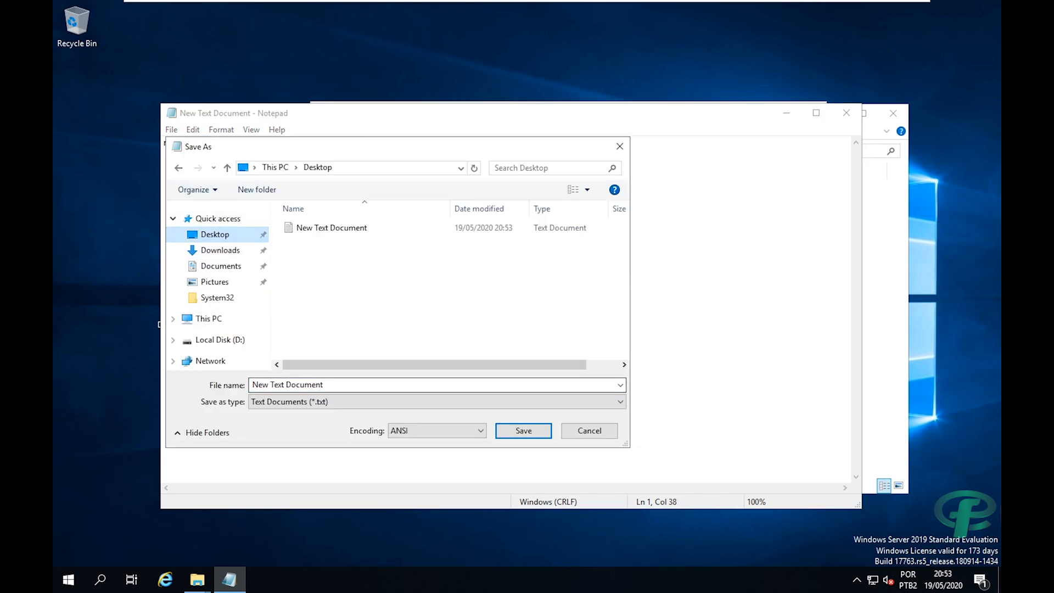
pyautogui.click(327, 384)
pyautogui.write('arq')
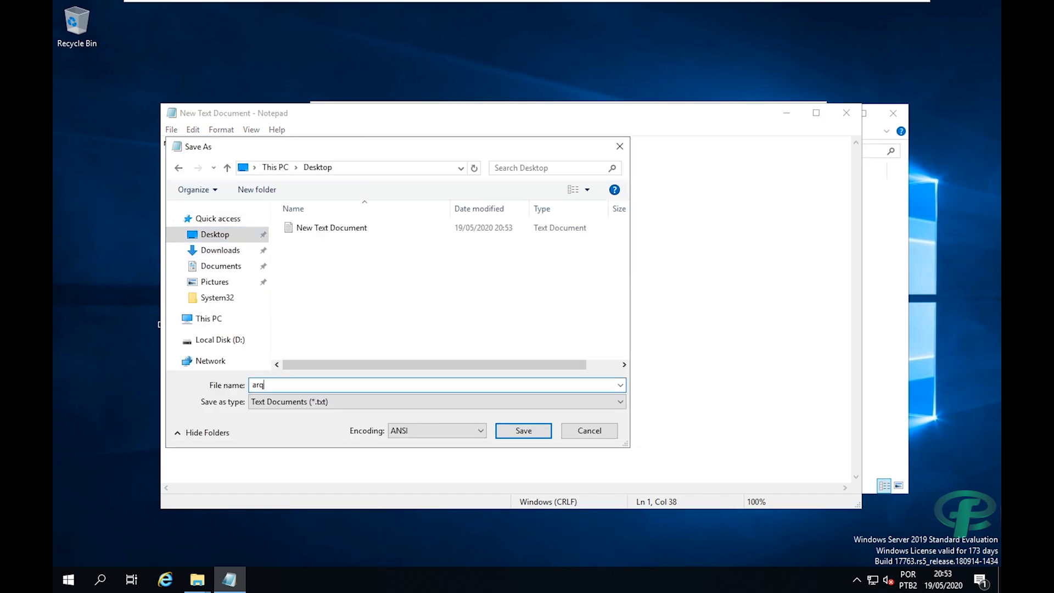
pyautogui.write('uivos-ti.bat')
pyautogui.click(297, 401)
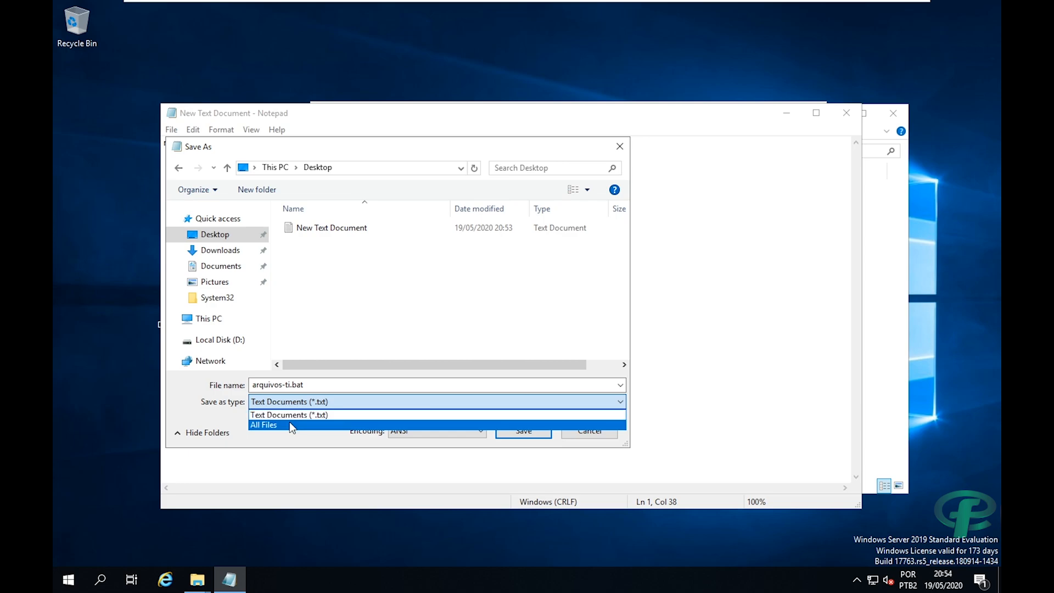
pyautogui.click(289, 422)
pyautogui.click(505, 437)
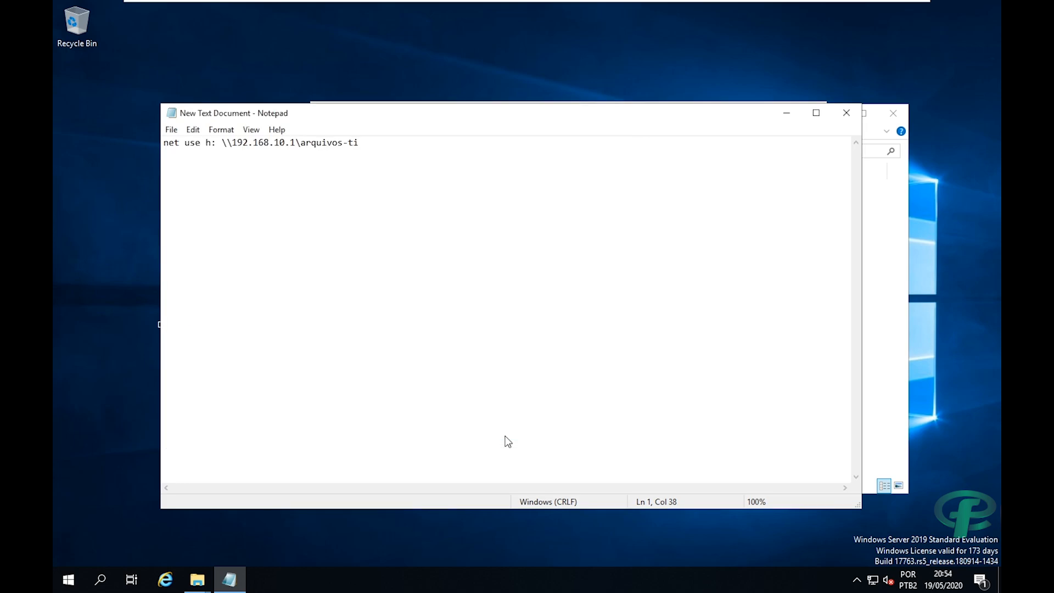
pyautogui.click(77, 91)
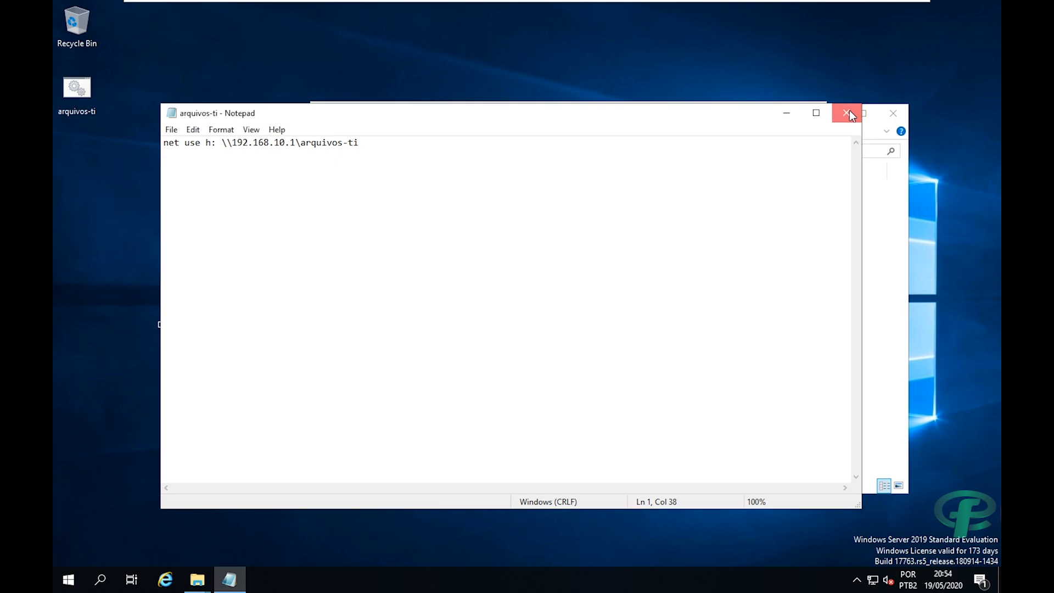
pyautogui.click(847, 113)
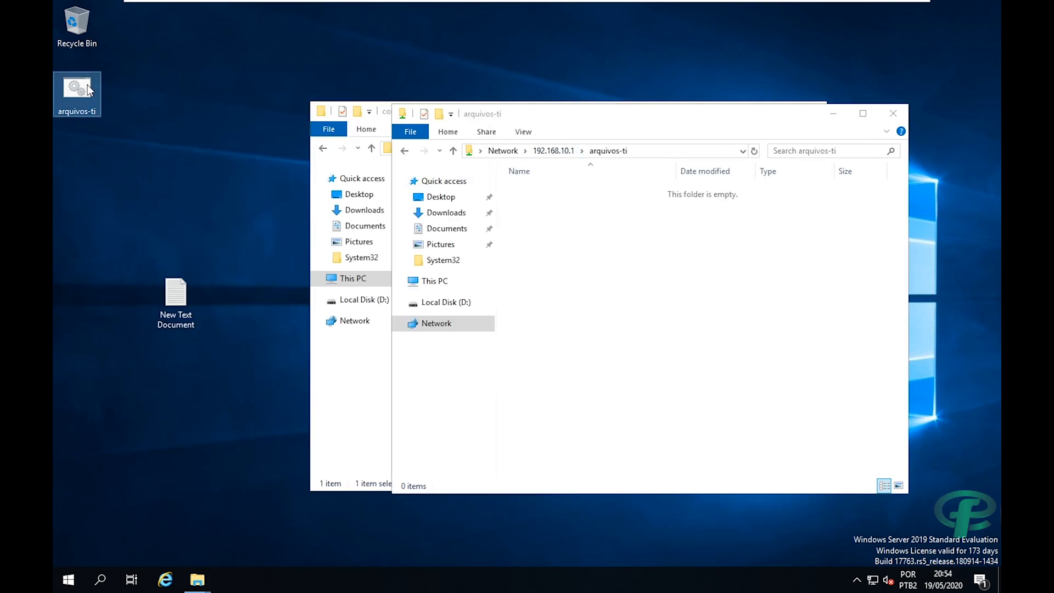
# Browse to \\192.168.10.1\sysvol\fcc.com.br\scripts.
pyautogui.click(833, 113)
pyautogui.click(68, 579)
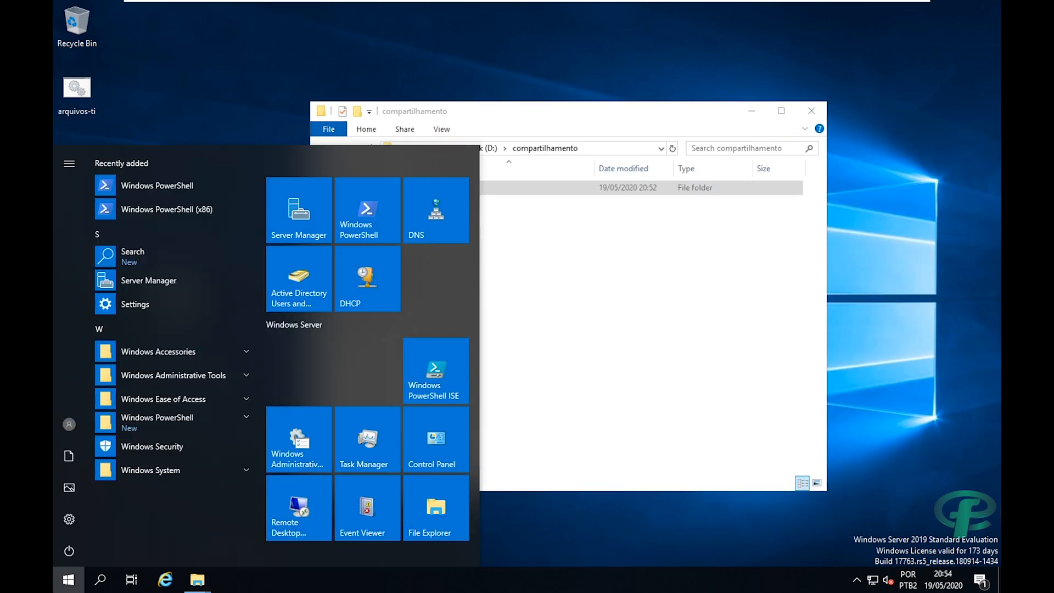
pyautogui.write('\\\\')
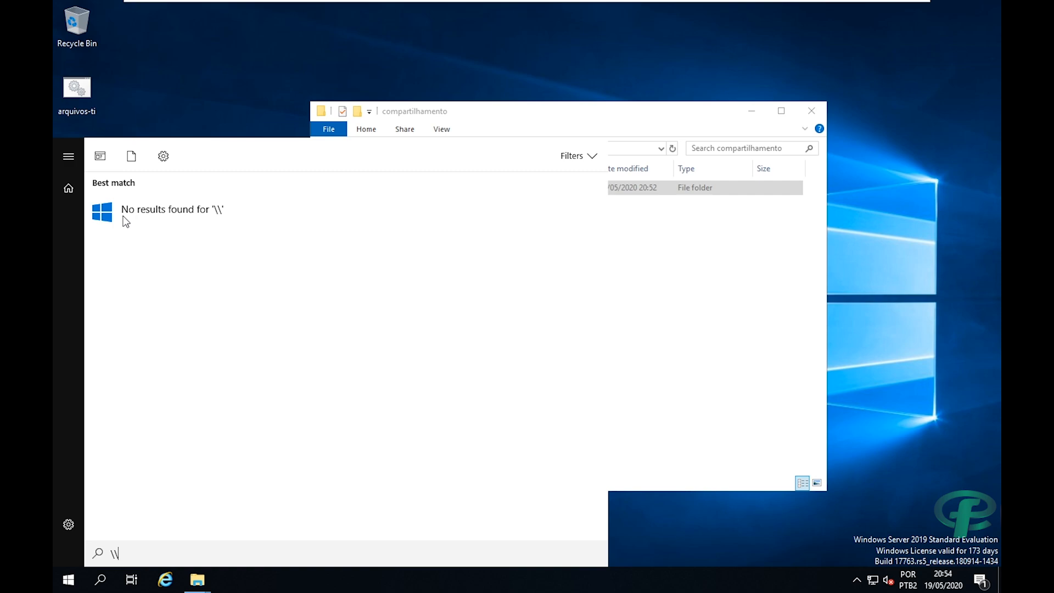
pyautogui.write('192.168')
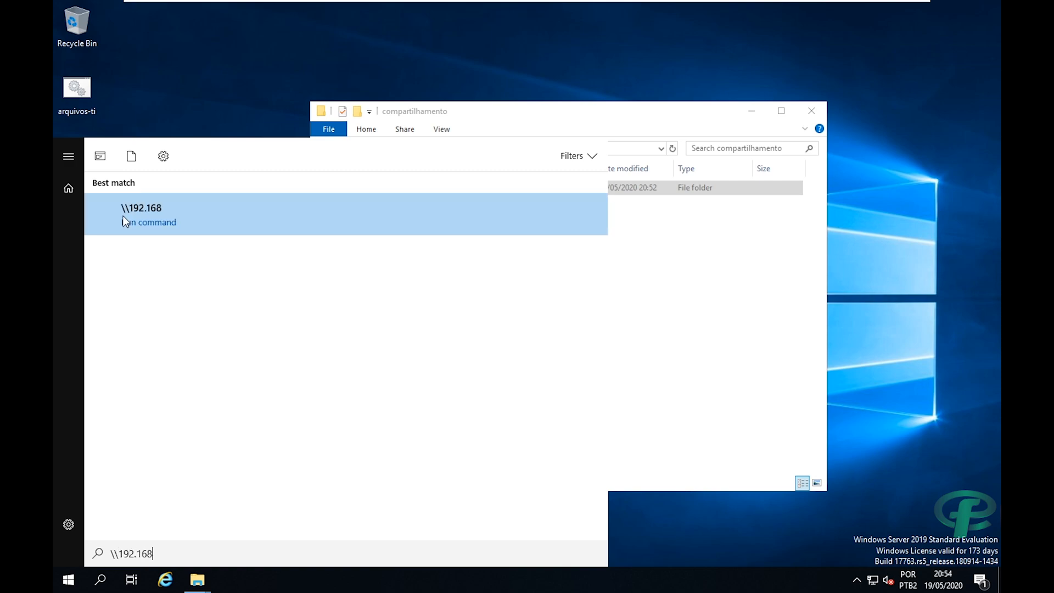
pyautogui.write('.10.1')
pyautogui.press('Return')
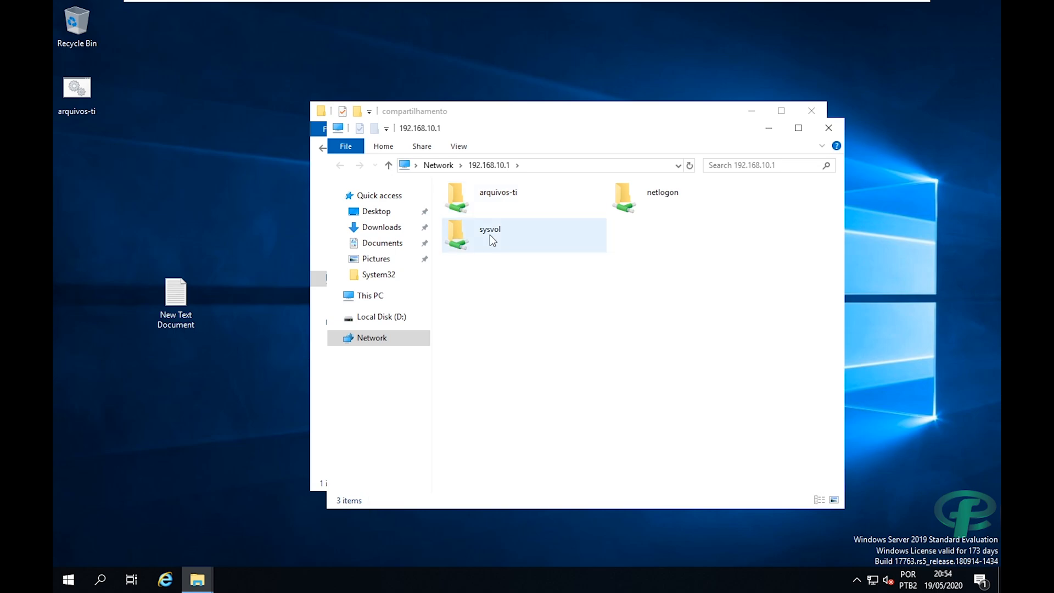
pyautogui.doubleClick(490, 235)
pyautogui.doubleClick(467, 206)
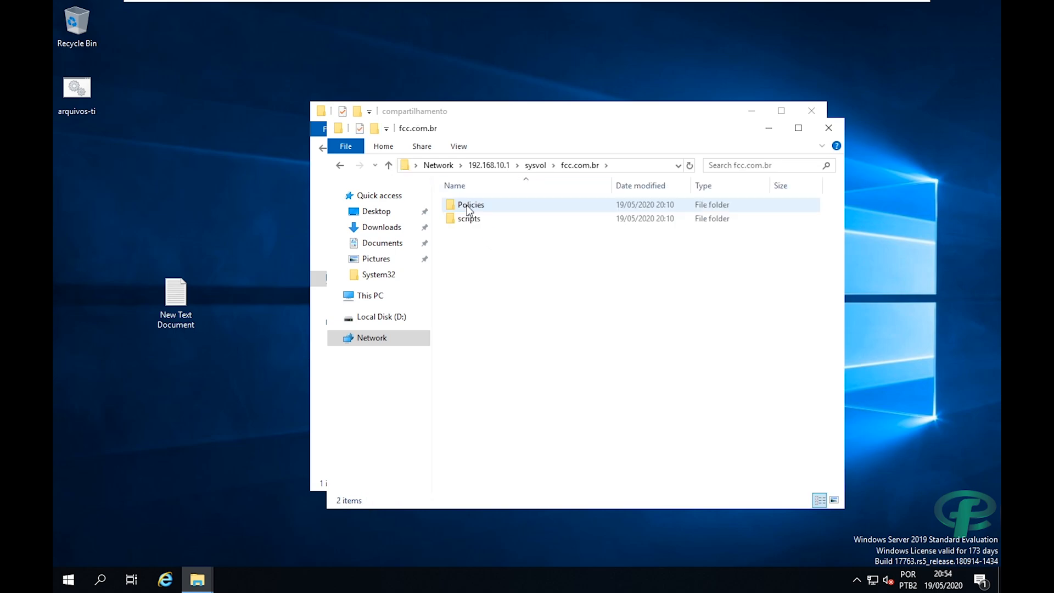
pyautogui.doubleClick(468, 221)
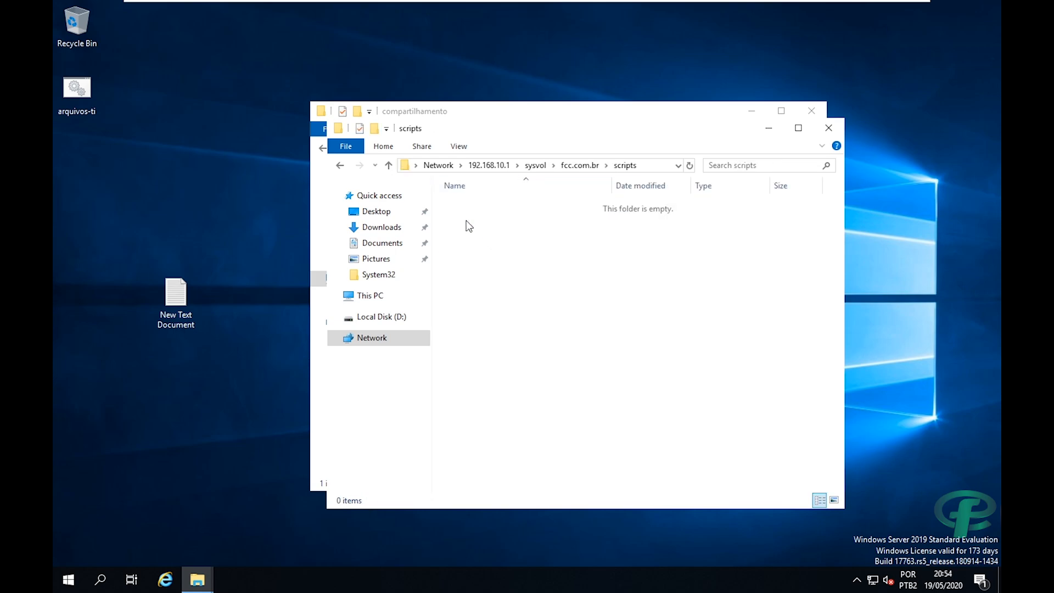
# Paste arquivos-ti.bat into scripts and check its net use line in Notepad without changes.
pyautogui.hotkey('ctrl', 'v')
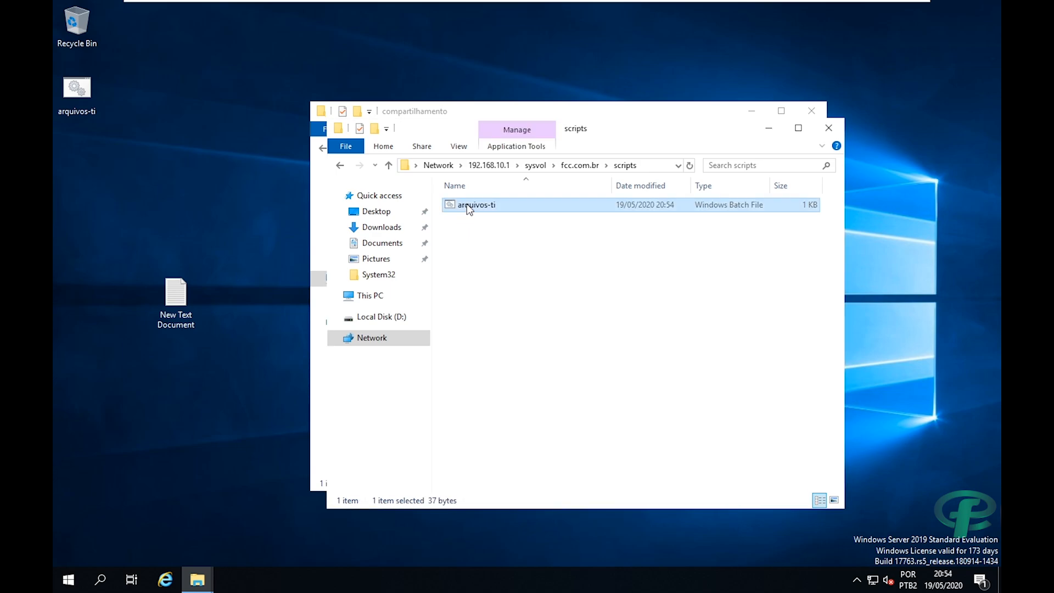
pyautogui.rightClick(466, 204)
pyautogui.click(479, 233)
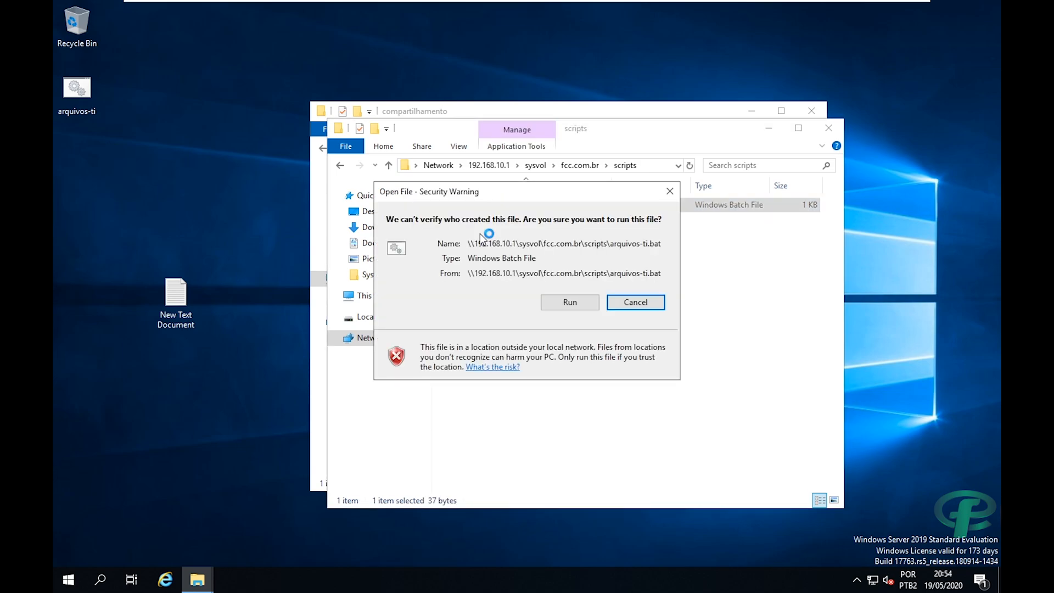
pyautogui.click(569, 302)
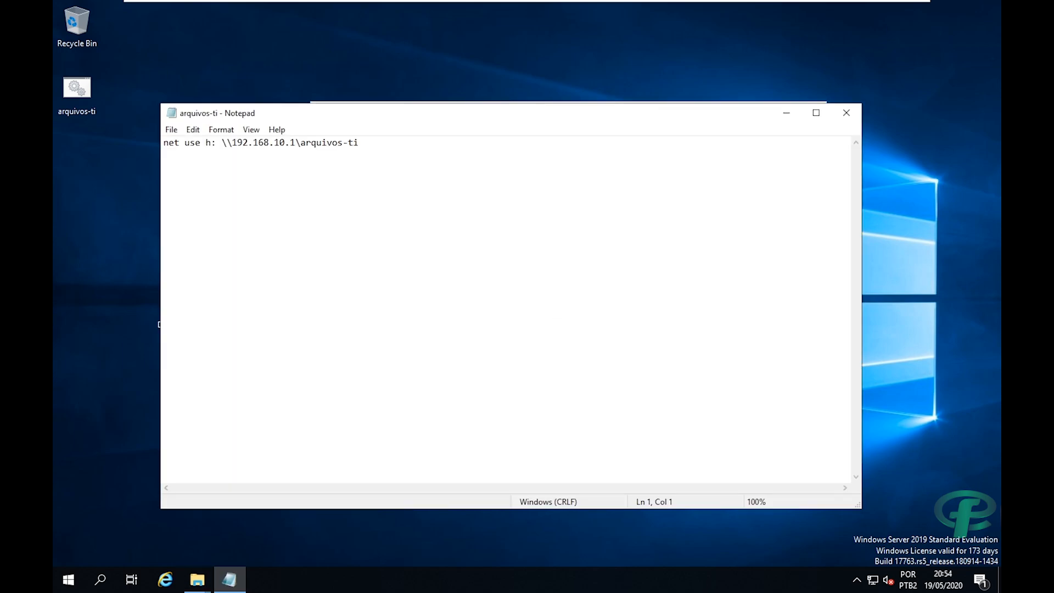
pyautogui.hotkey('shift', 'Left')
pyautogui.hotkey('shift', 'Left')
pyautogui.hotkey('shift', 'Left')
pyautogui.hotkey('shift', 'Left')
pyautogui.hotkey('shift', 'Left')
pyautogui.hotkey('shift', 'Left')
pyautogui.hotkey('shift', 'Left')
pyautogui.hotkey('shift', 'Left')
pyautogui.hotkey('shift', 'Left')
pyautogui.hotkey('shift', 'Left')
pyautogui.hotkey('shift', 'Left')
pyautogui.hotkey('shift', 'Left')
pyautogui.hotkey('shift', 'Left')
pyautogui.hotkey('shift', 'Left')
pyautogui.hotkey('shift', 'Left')
pyautogui.hotkey('shift', 'Left')
pyautogui.hotkey('shift', 'Left')
pyautogui.hotkey('shift', 'Left')
pyautogui.hotkey('shift', 'Left')
pyautogui.hotkey('shift', 'Left')
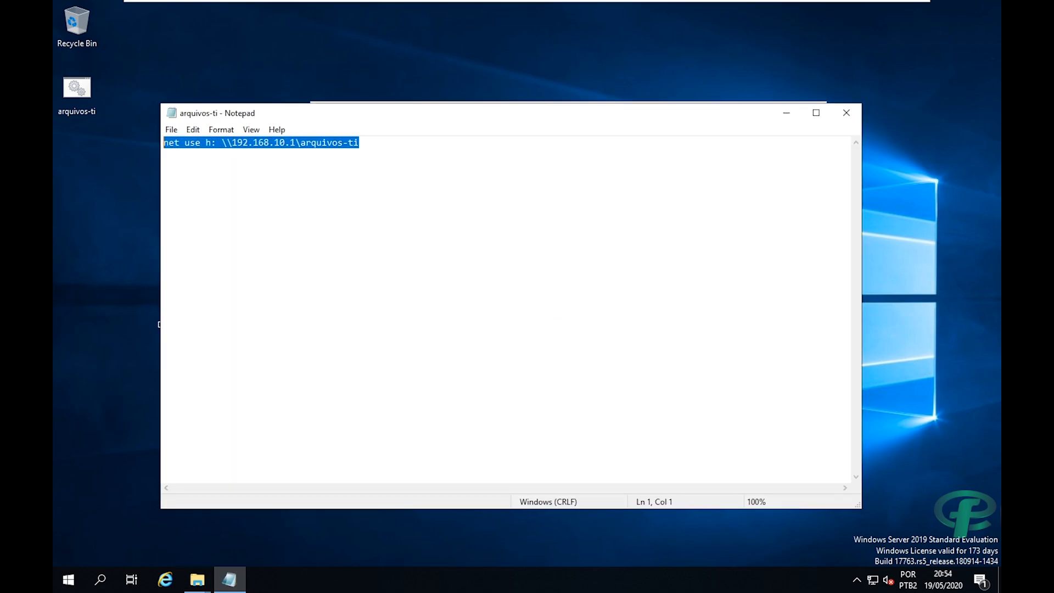
pyautogui.click(327, 143)
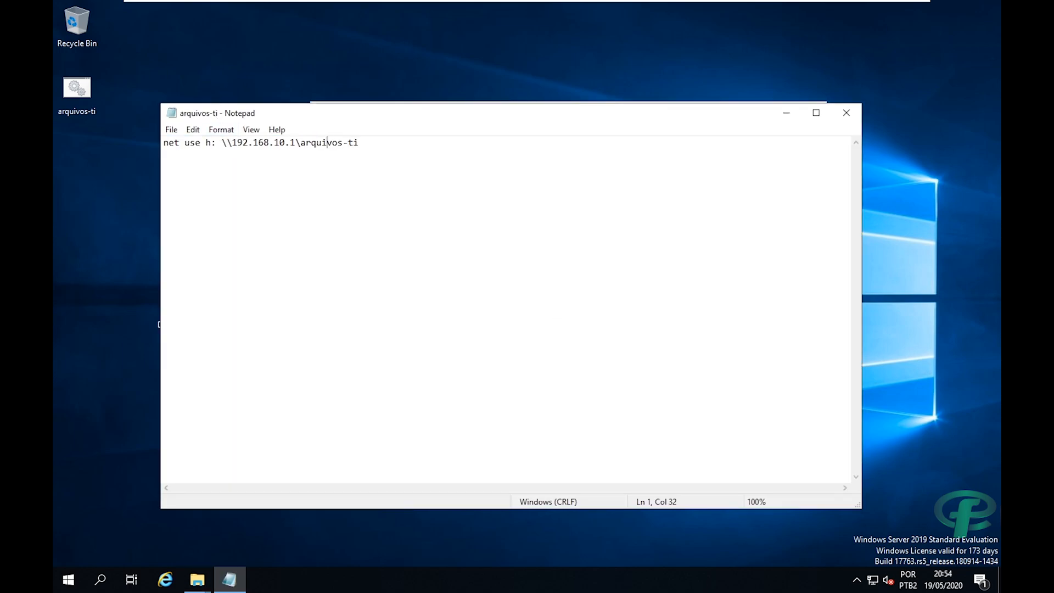
pyautogui.moveTo(371, 119); pyautogui.dragTo(451, 149)
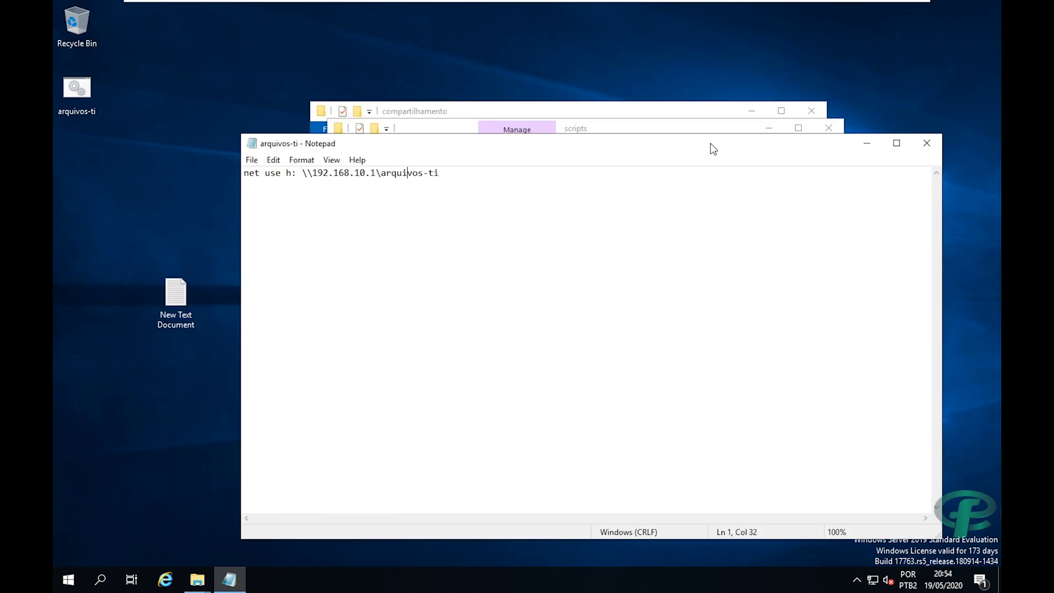
pyautogui.click(926, 144)
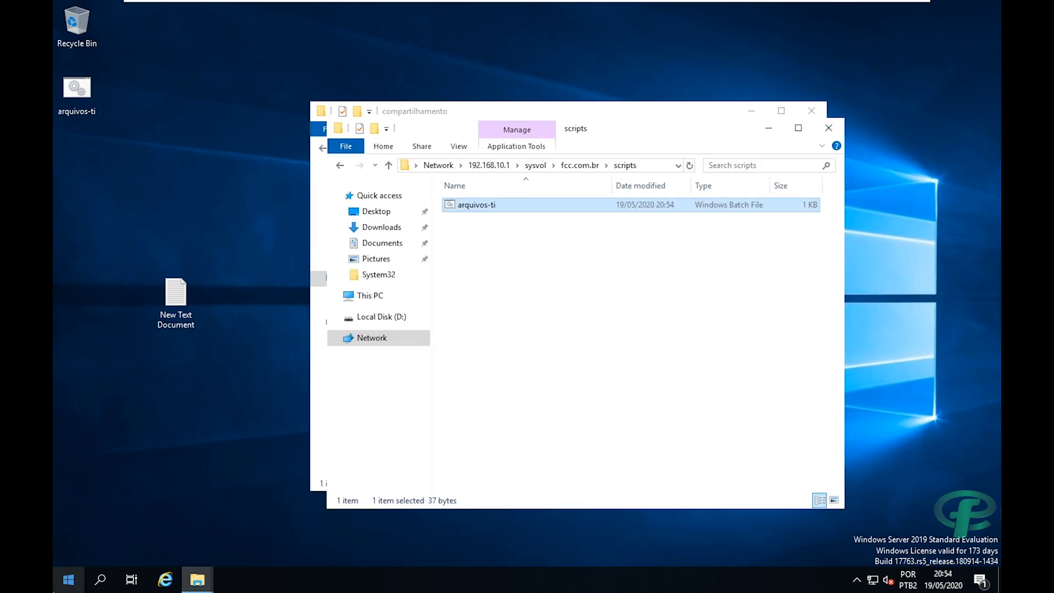
pyautogui.click(54, 591)
# In Active Directory Users and Computers, open the properties of the user in colaboradores > ti.
pyautogui.click(323, 290)
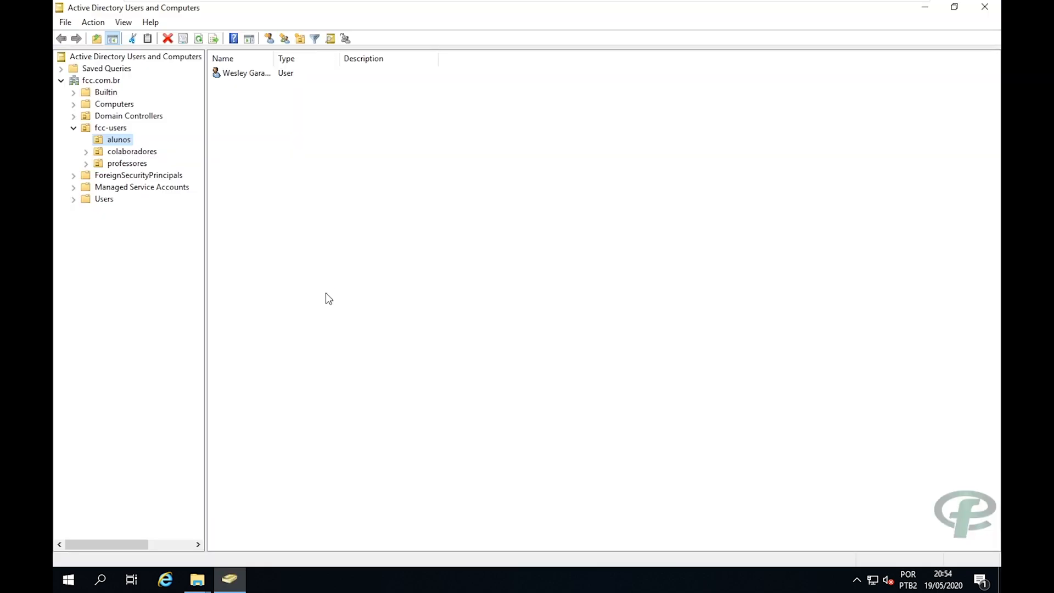
pyautogui.doubleClick(110, 152)
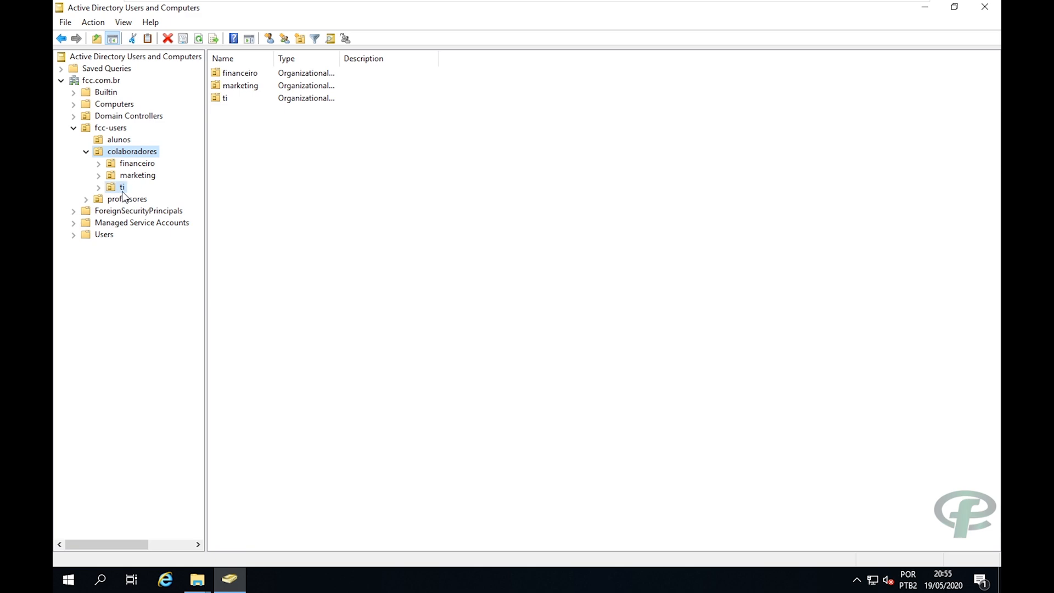
pyautogui.click(121, 187)
pyautogui.doubleClick(235, 80)
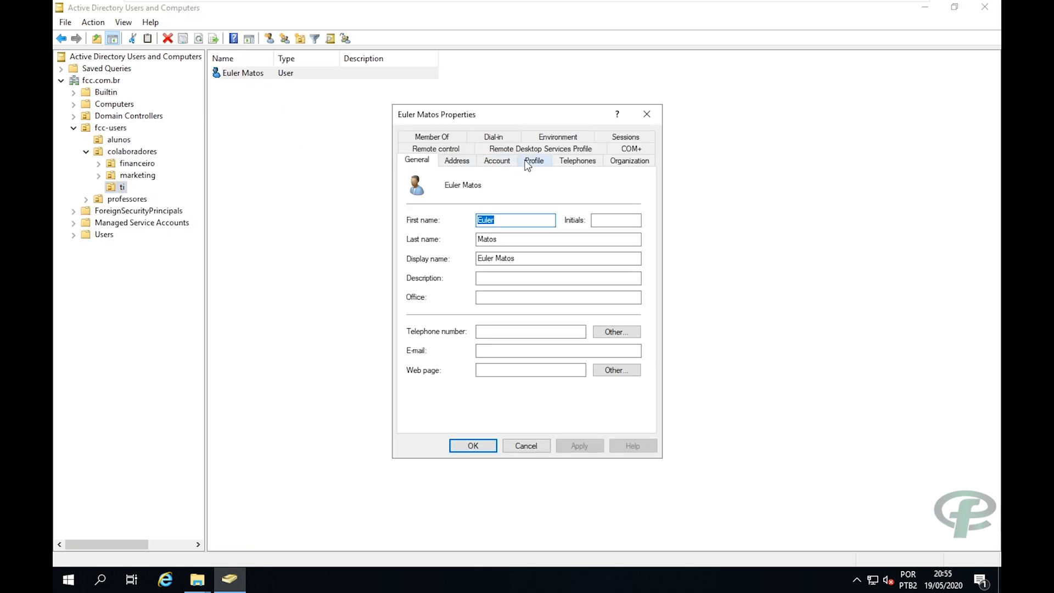
# Enter arquivos-ti.bat as the Profile tab's logon script, then apply and confirm.
pyautogui.click(526, 163)
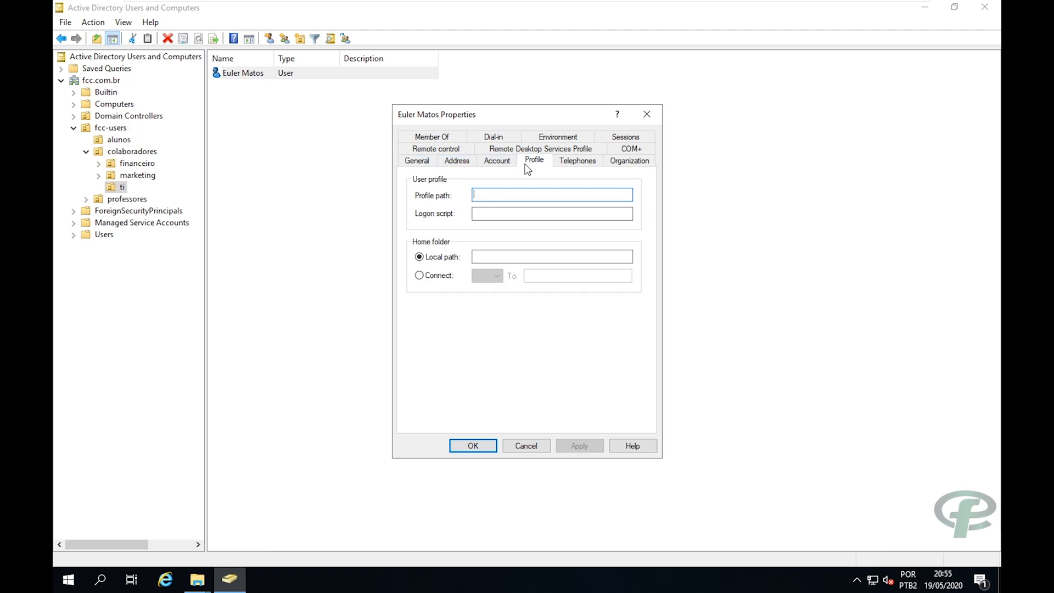
pyautogui.click(493, 213)
pyautogui.write('arquivos-ti.ba')
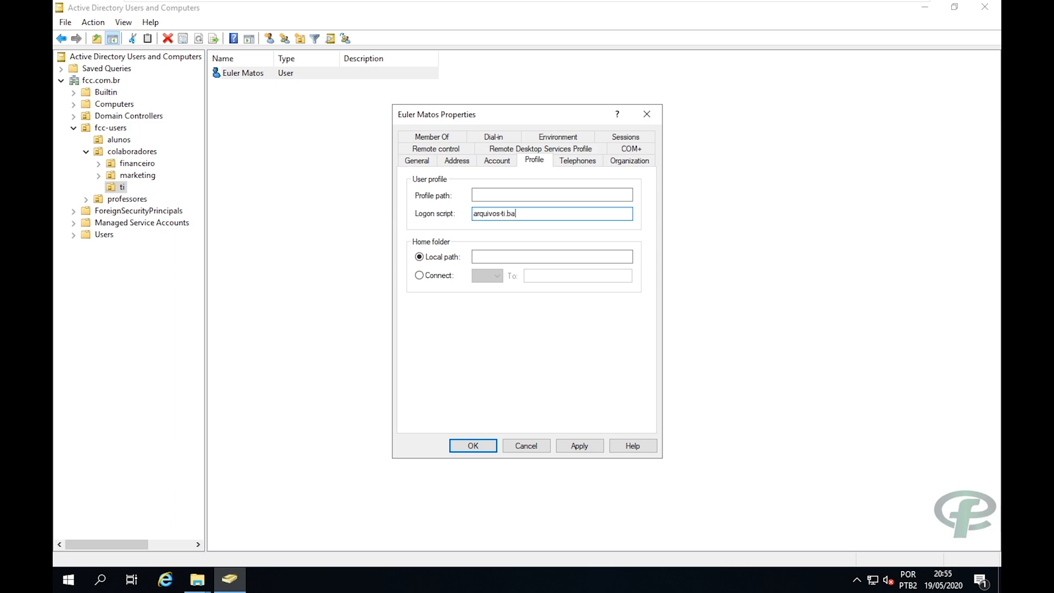
pyautogui.write('t')
pyautogui.keyDown('shift'); pyautogui.click(476, 213); pyautogui.keyUp('shift')
pyautogui.click(568, 447)
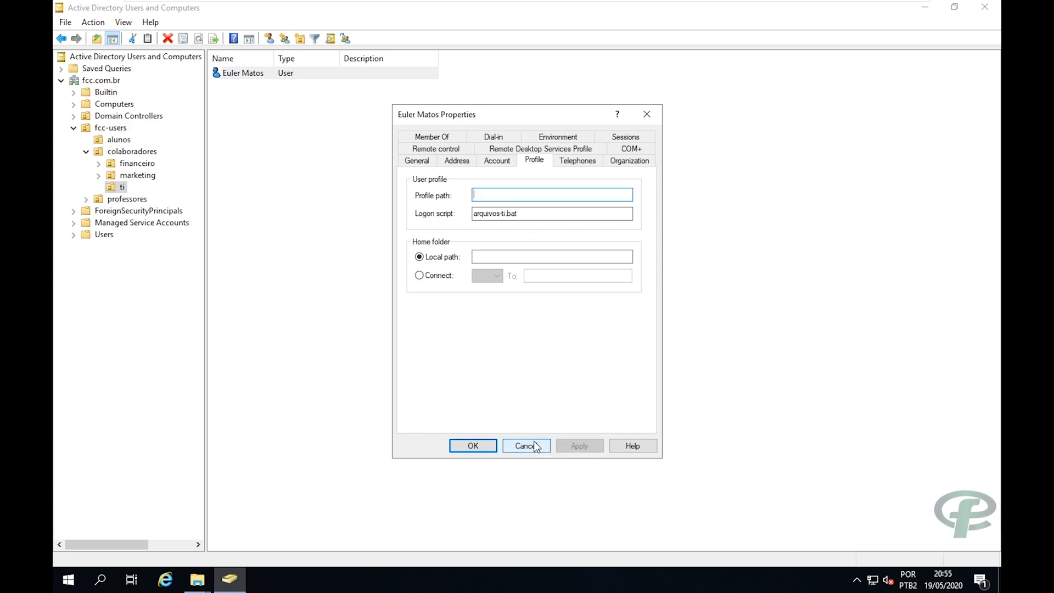
pyautogui.click(473, 446)
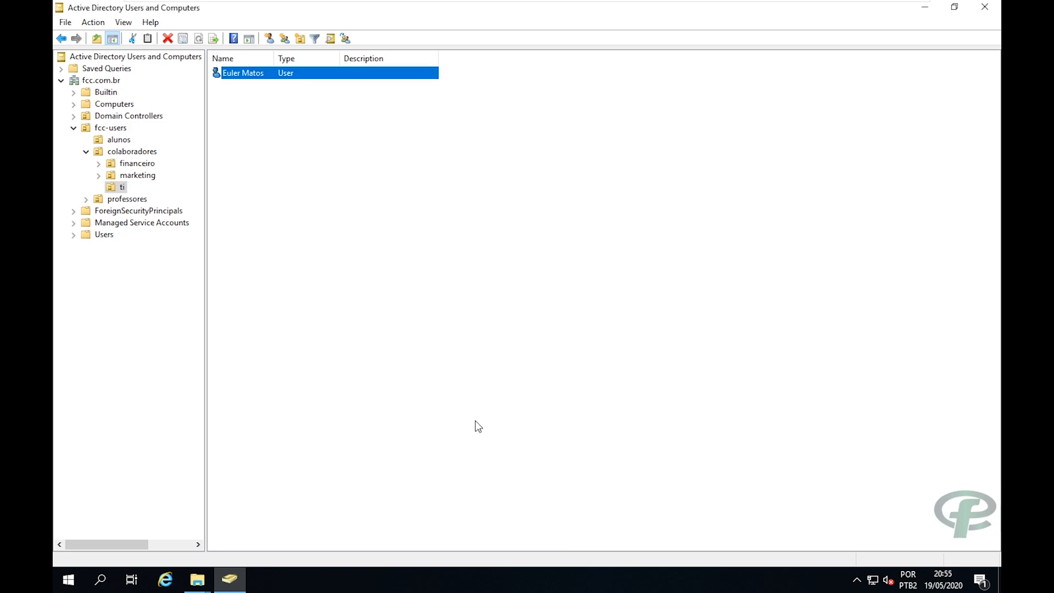
pyautogui.click(68, 580)
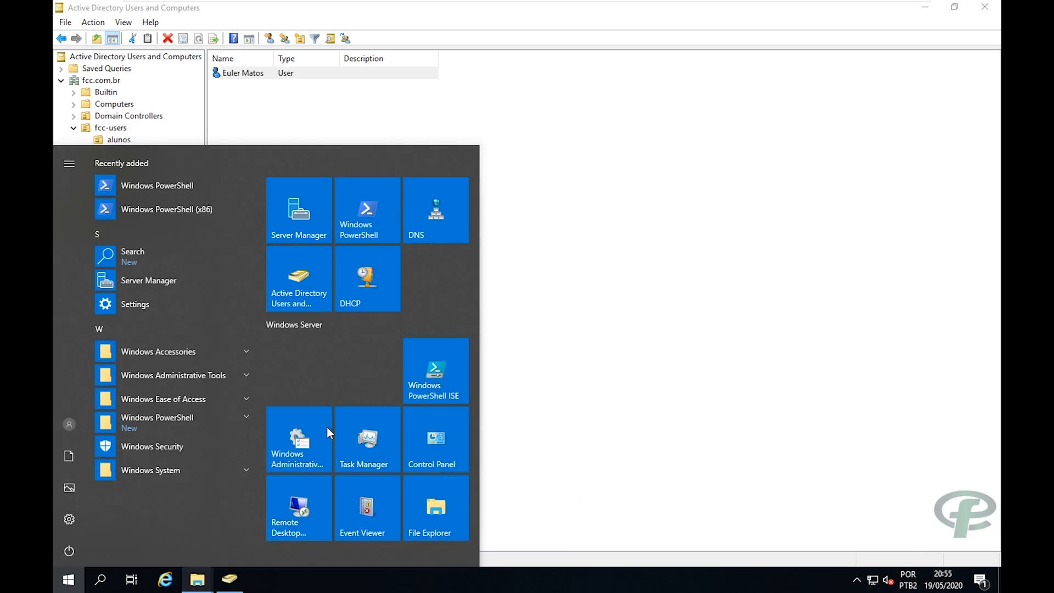
# Run gpupdate /force in PowerShell on the server, then switch to the Windows 8.1 VM.
pyautogui.click(373, 222)
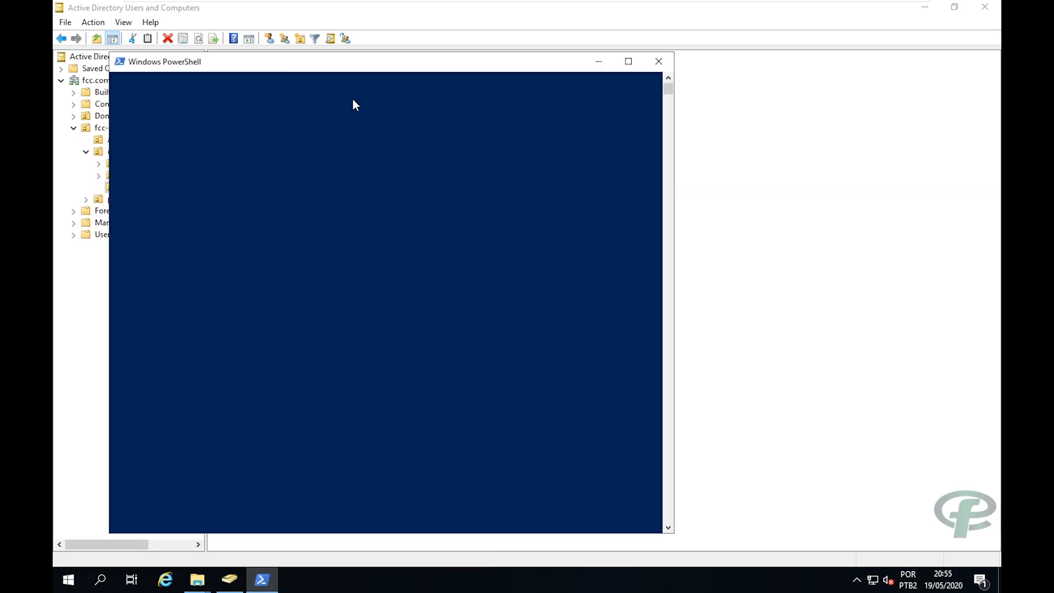
pyautogui.moveTo(357, 69); pyautogui.dragTo(407, 60)
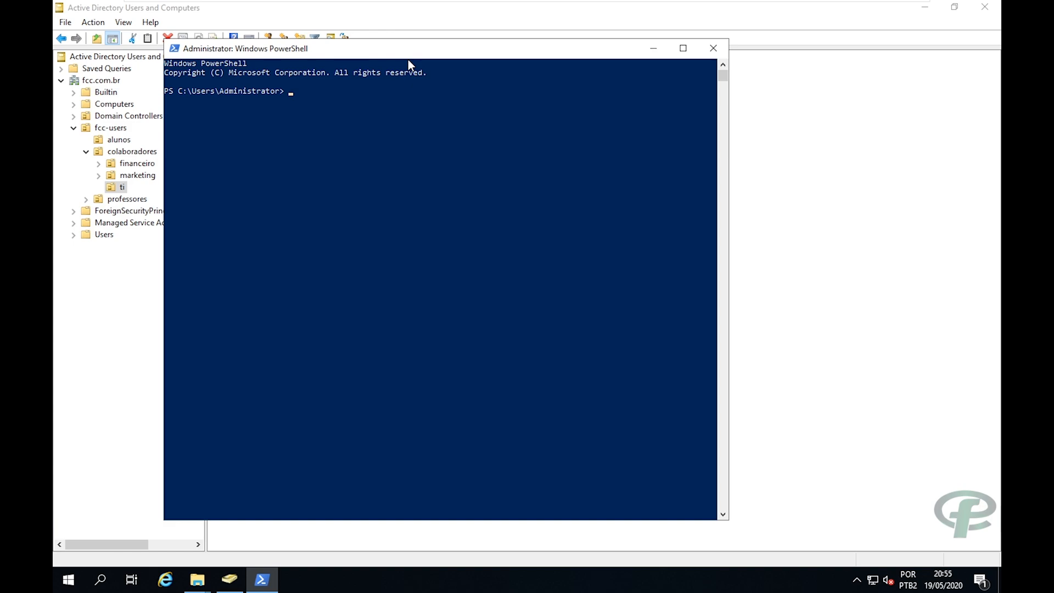
pyautogui.write('gpupdate /force')
pyautogui.press('Return')
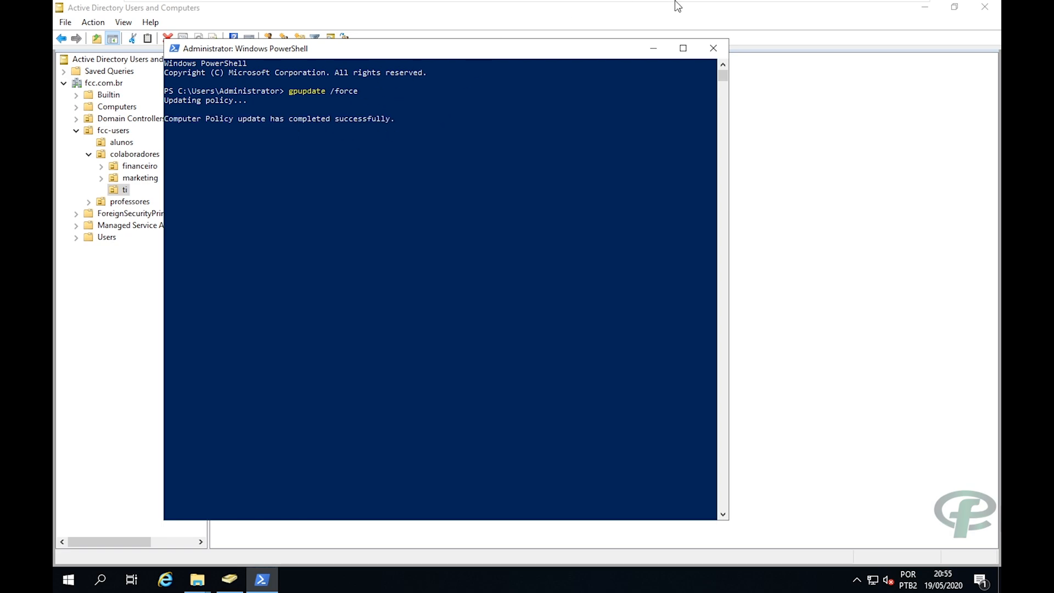
pyautogui.moveTo(694, 3)
pyautogui.click(642, 11)
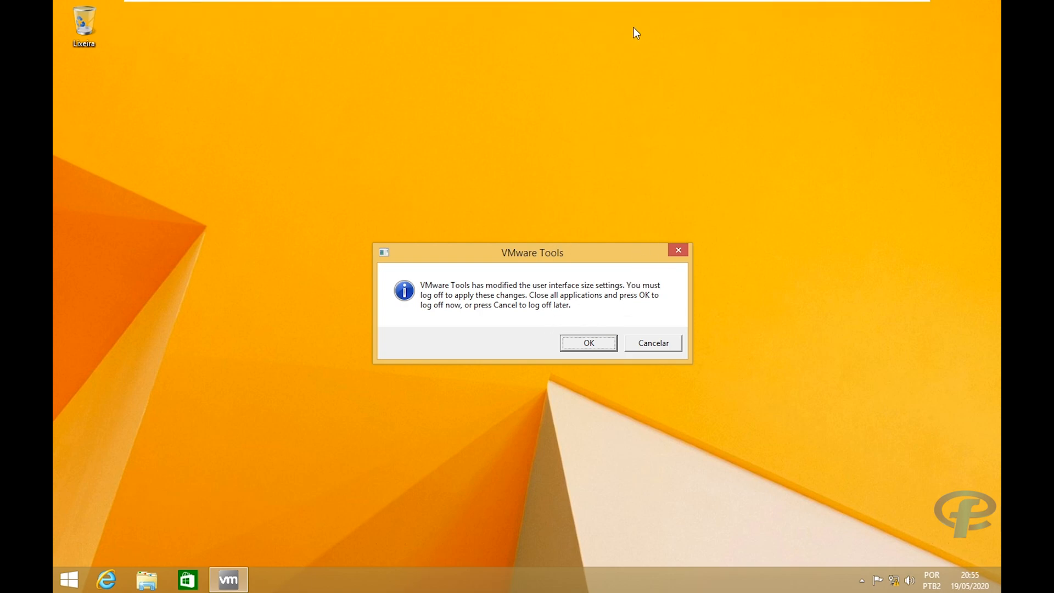
# Cancel the VMware Tools log-off prompt and browse the Start screen's app list.
pyautogui.click(646, 344)
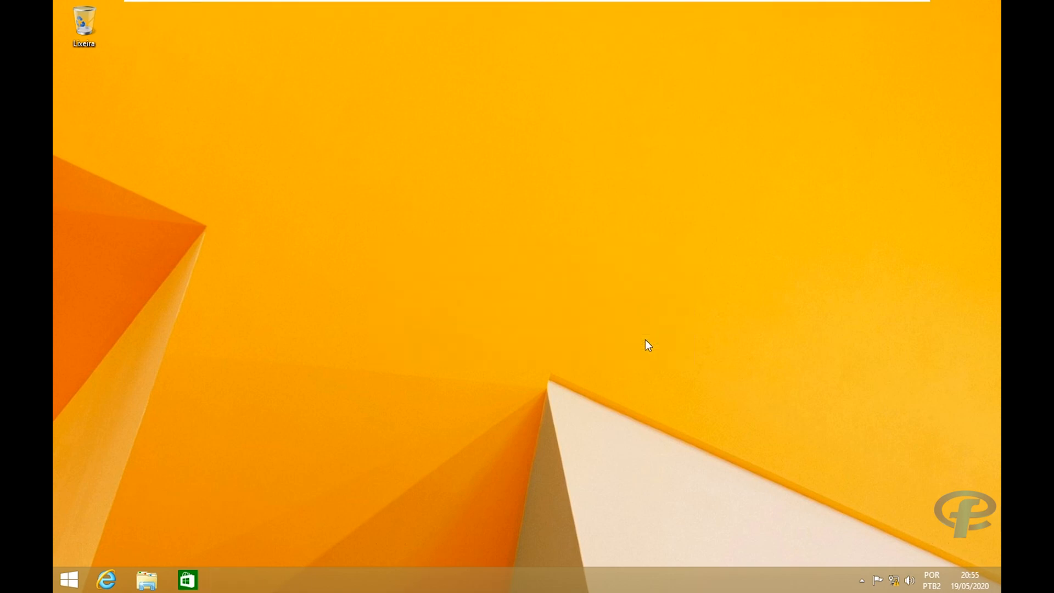
pyautogui.click(55, 586)
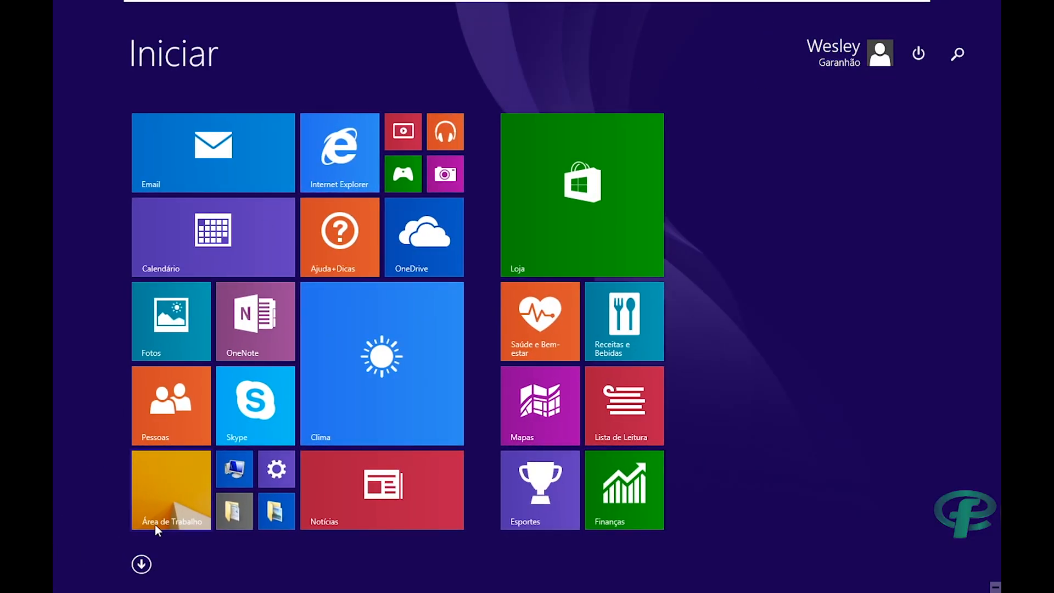
pyautogui.click(141, 565)
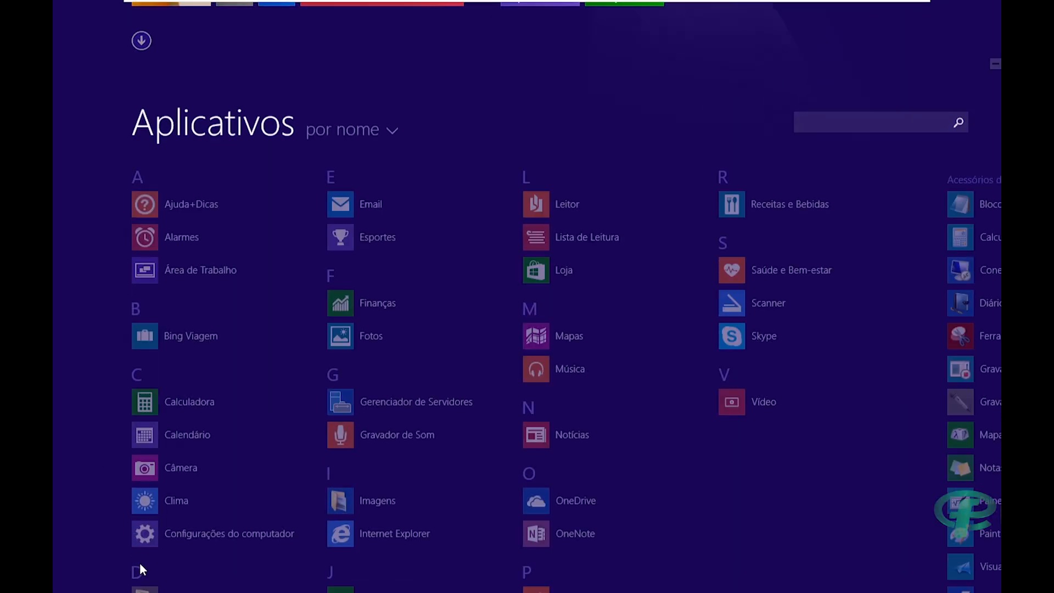
pyautogui.press('super')
pyautogui.press('super')
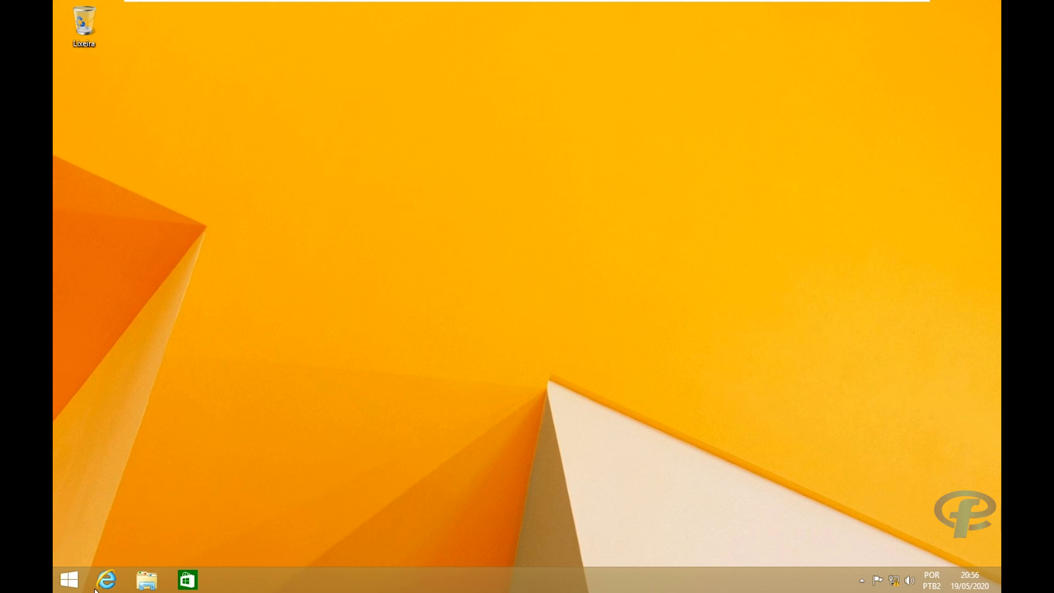
# Open Meu computador with Win+E, select Disco Local (C:), and return to the desktop.
pyautogui.press('super+e')
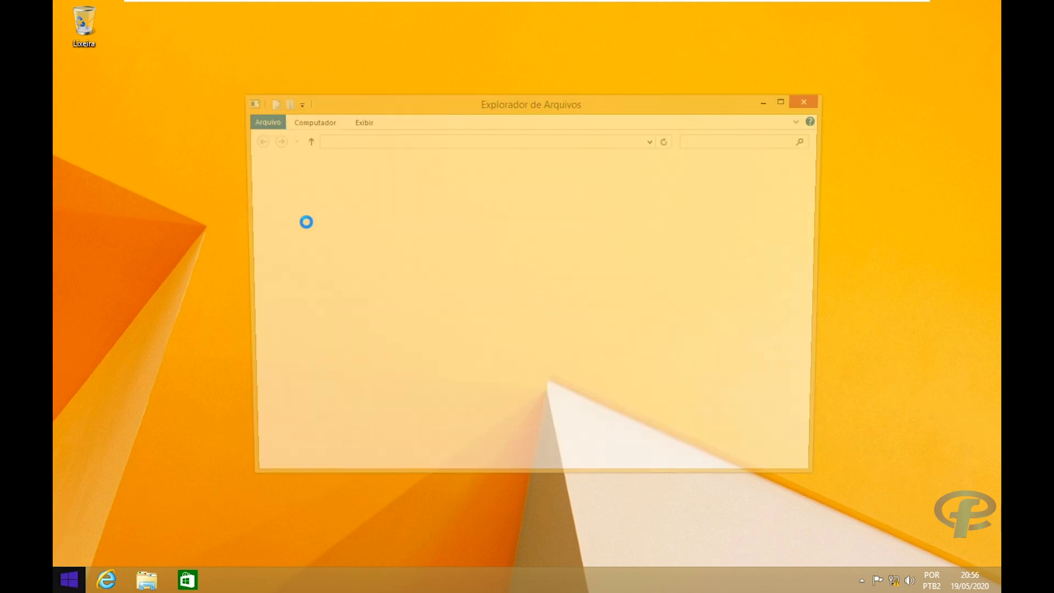
pyautogui.moveTo(391, 109); pyautogui.dragTo(433, 97)
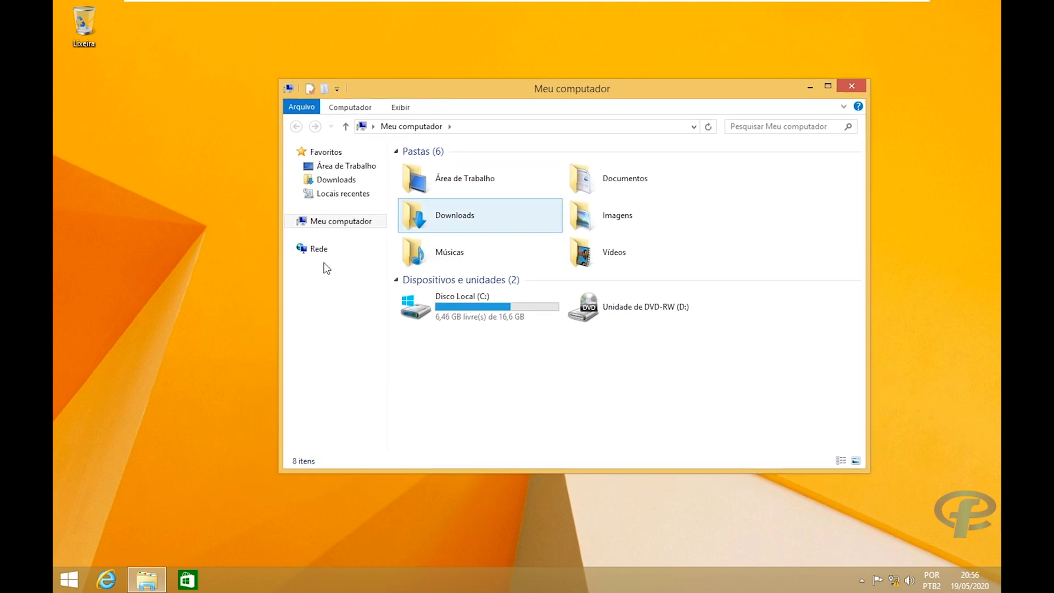
pyautogui.click(497, 310)
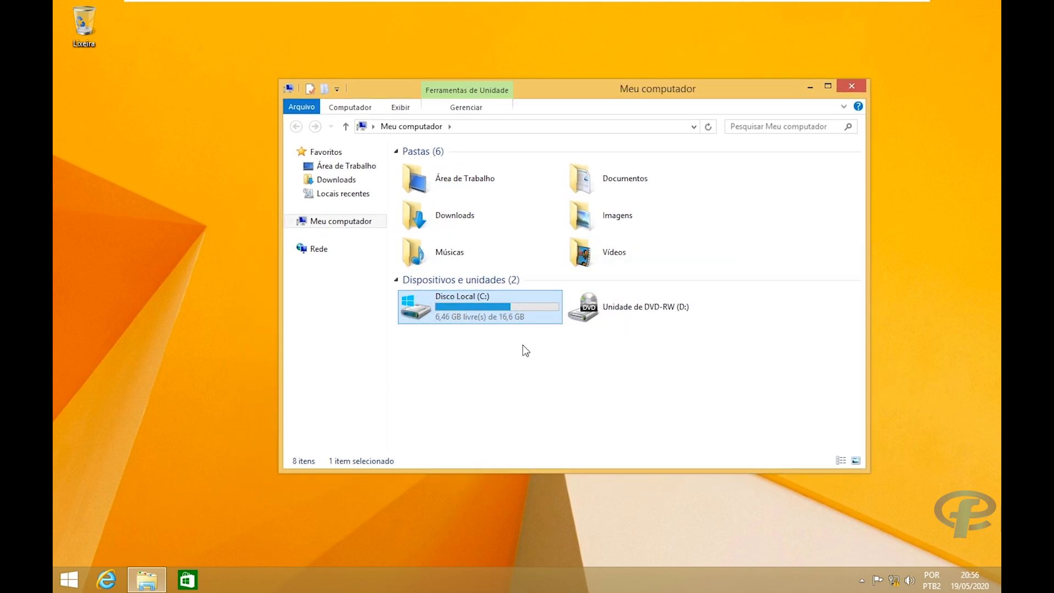
pyautogui.click(64, 577)
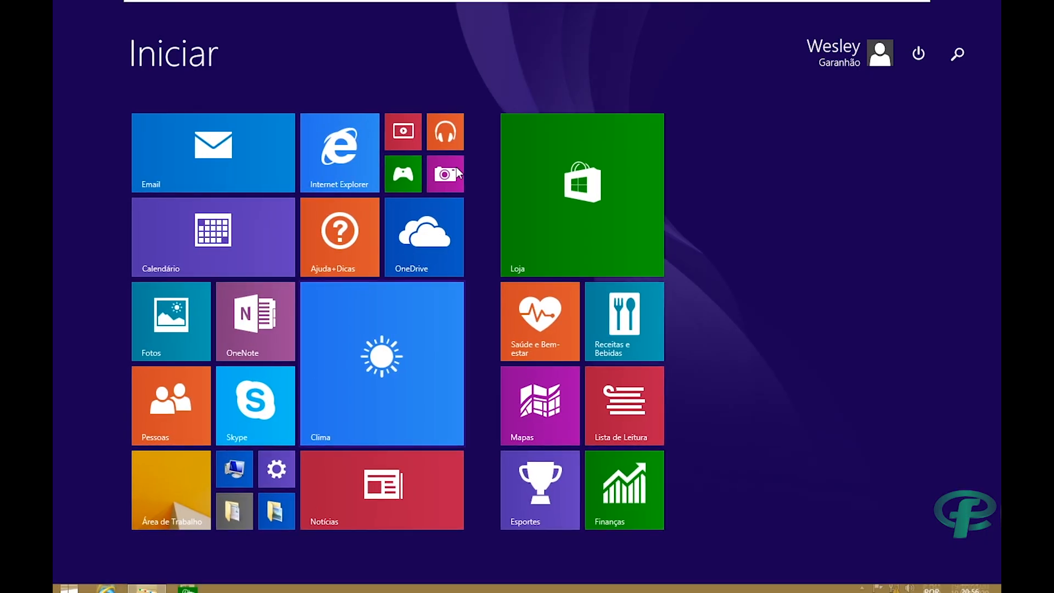
pyautogui.click(815, 54)
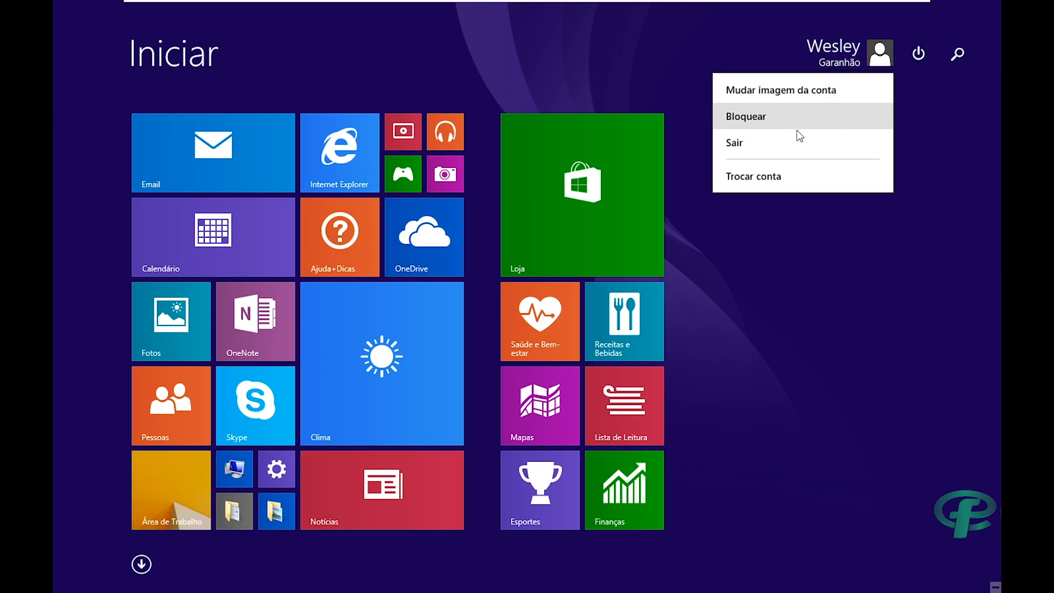
pyautogui.click(149, 477)
pyautogui.click(146, 493)
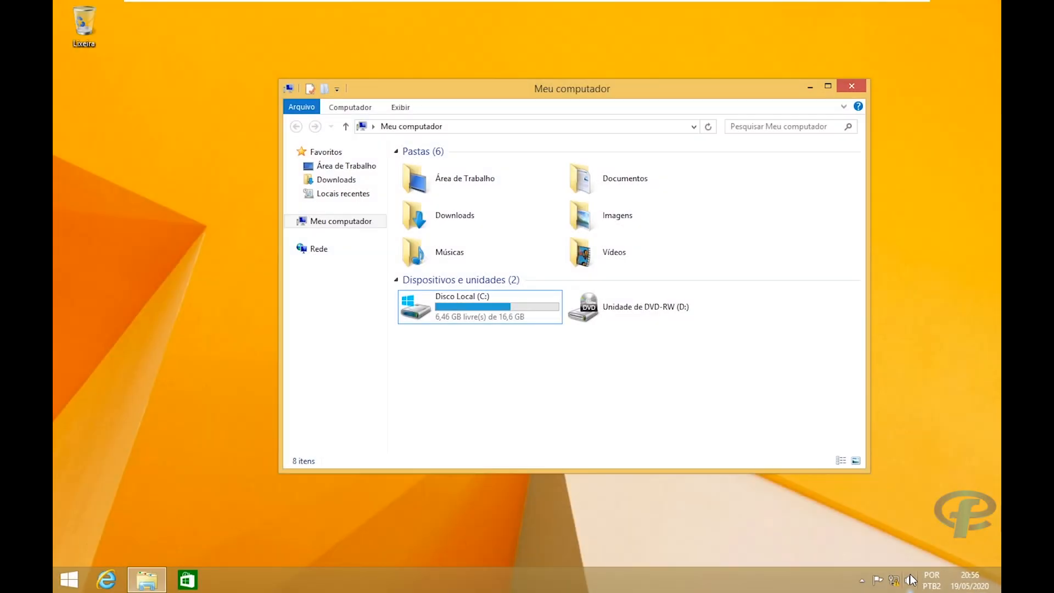
# Open Data e Hora, cancel the administrator prompt leaving time unchanged, and close Meu computador.
pyautogui.rightClick(969, 586)
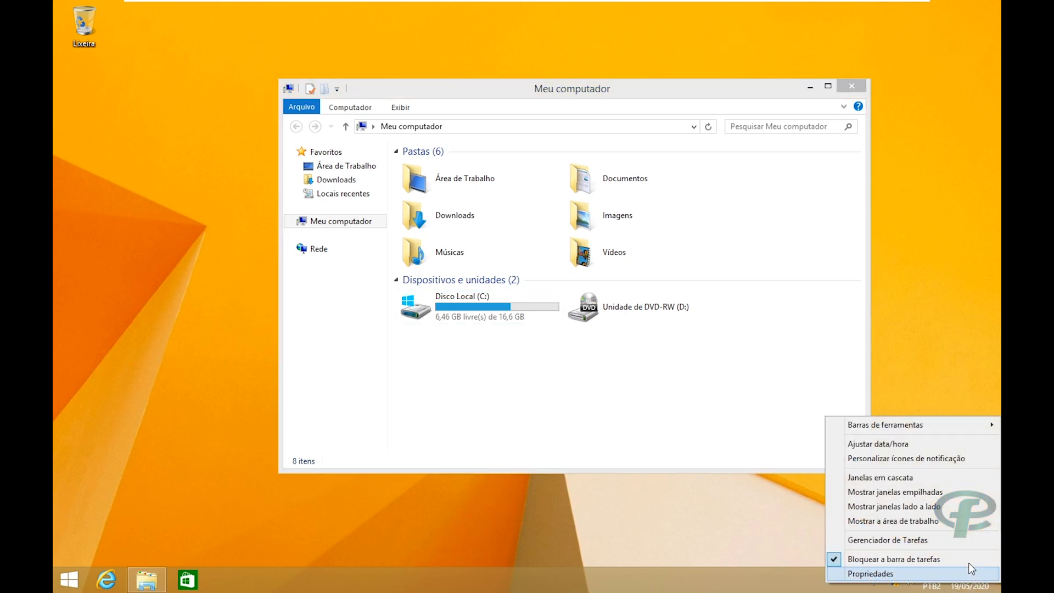
pyautogui.click(910, 445)
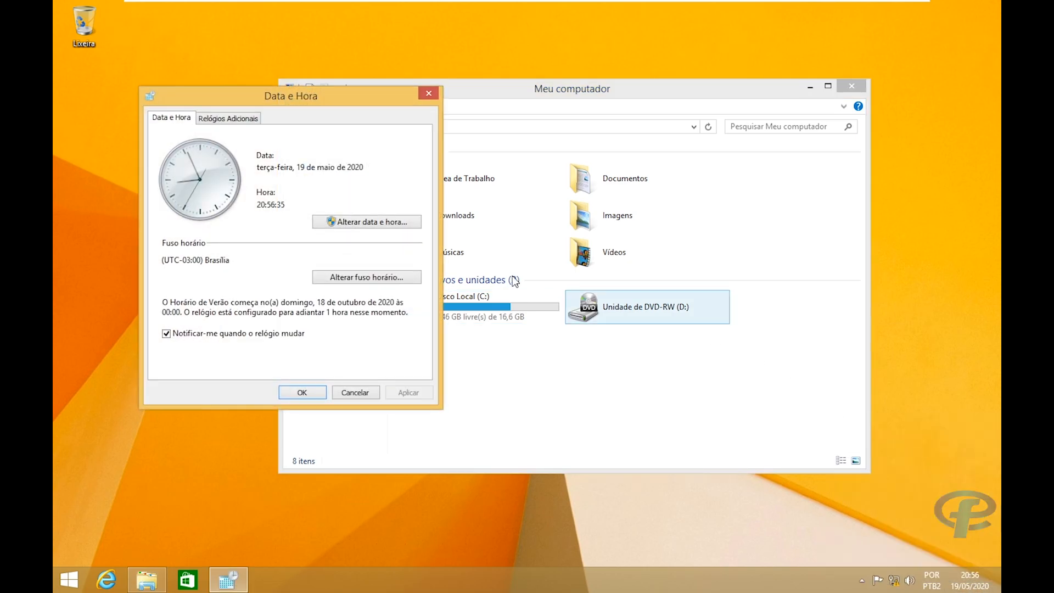
pyautogui.click(351, 224)
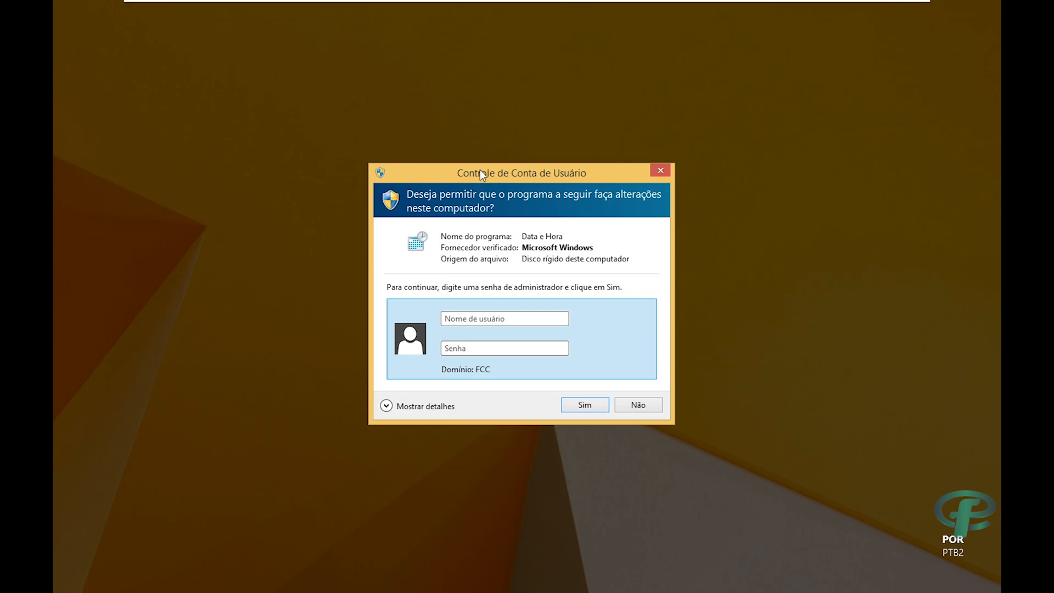
pyautogui.moveTo(480, 169); pyautogui.dragTo(575, 113)
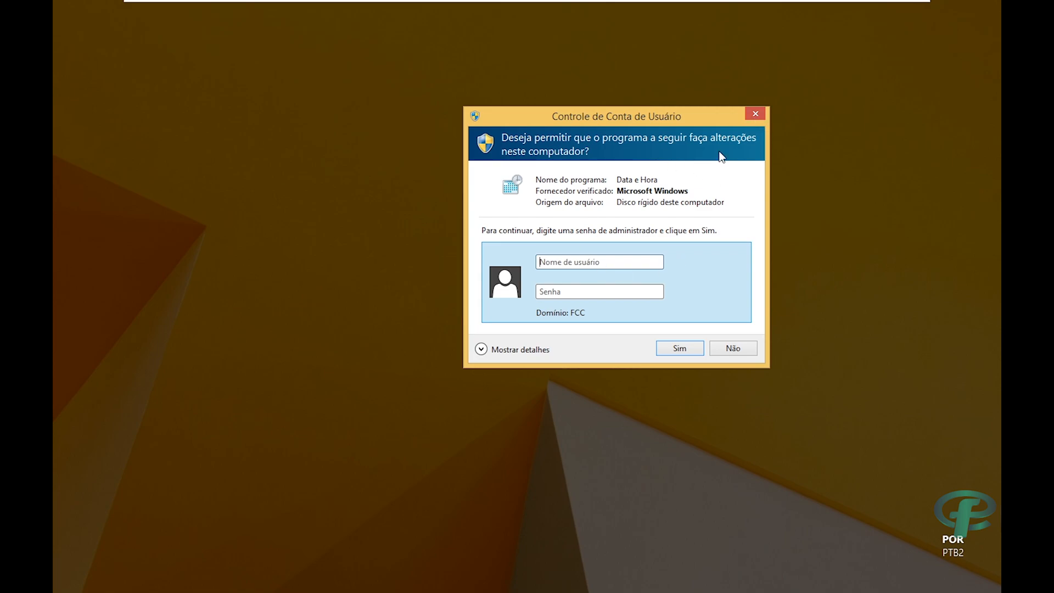
pyautogui.click(755, 114)
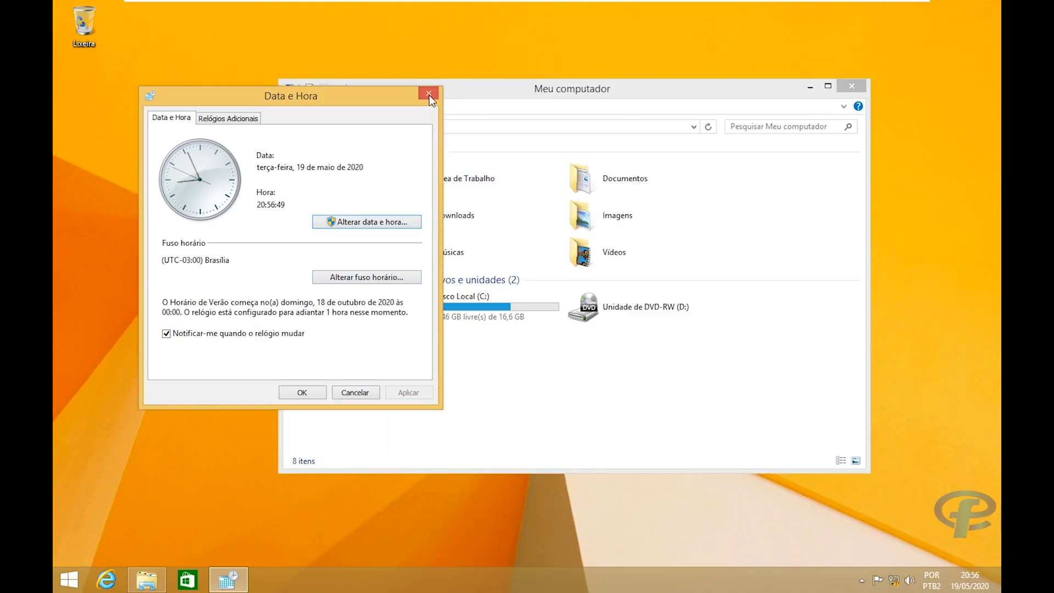
pyautogui.click(428, 95)
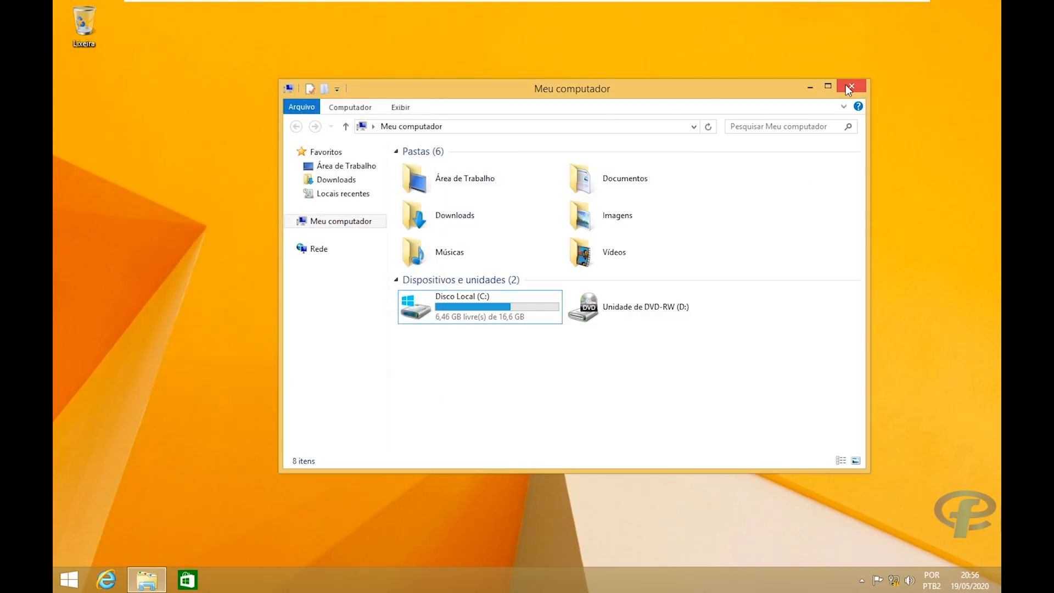
pyautogui.click(845, 84)
# Sign out of the current Windows 8.1 account and choose Outro usuário.
pyautogui.press('super')
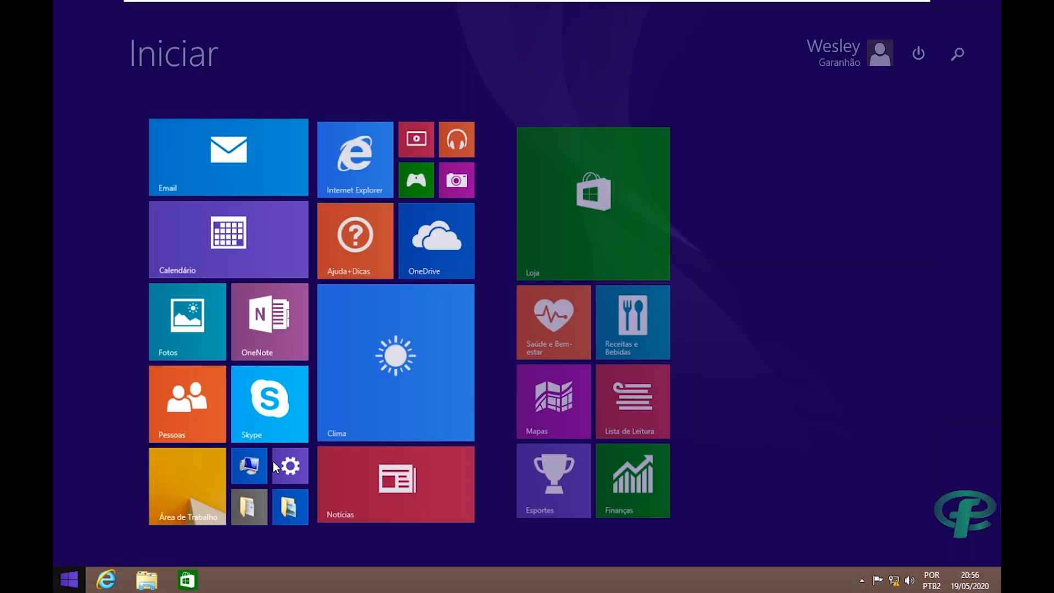
pyautogui.click(836, 51)
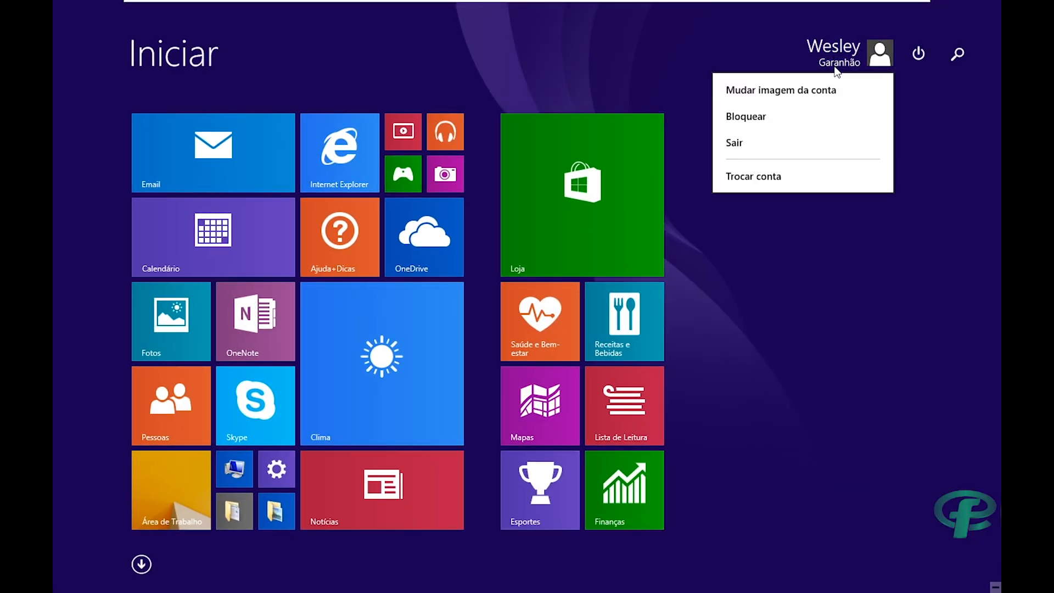
pyautogui.click(784, 140)
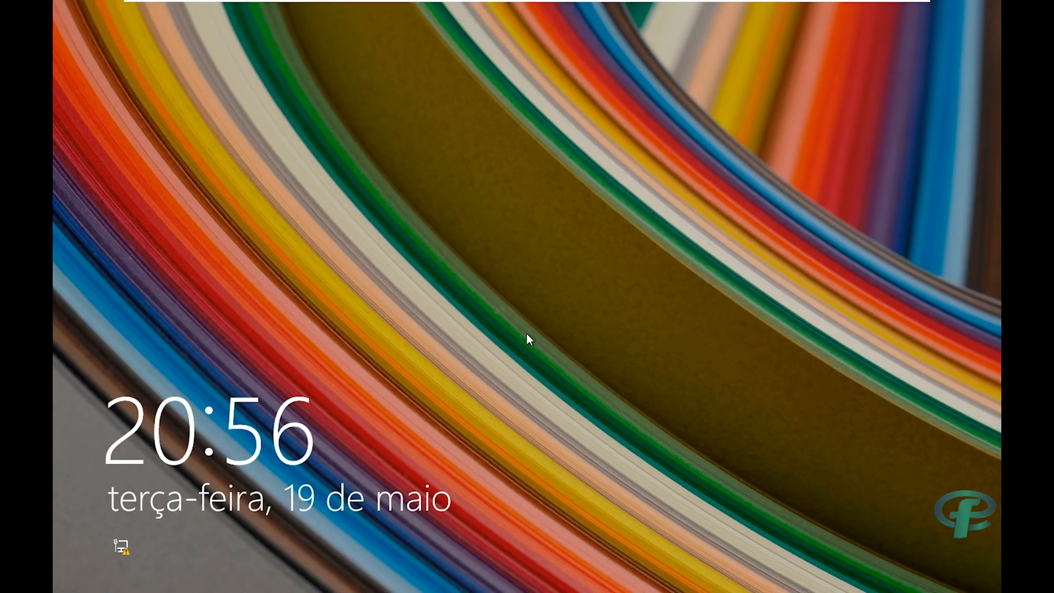
pyautogui.click(511, 456)
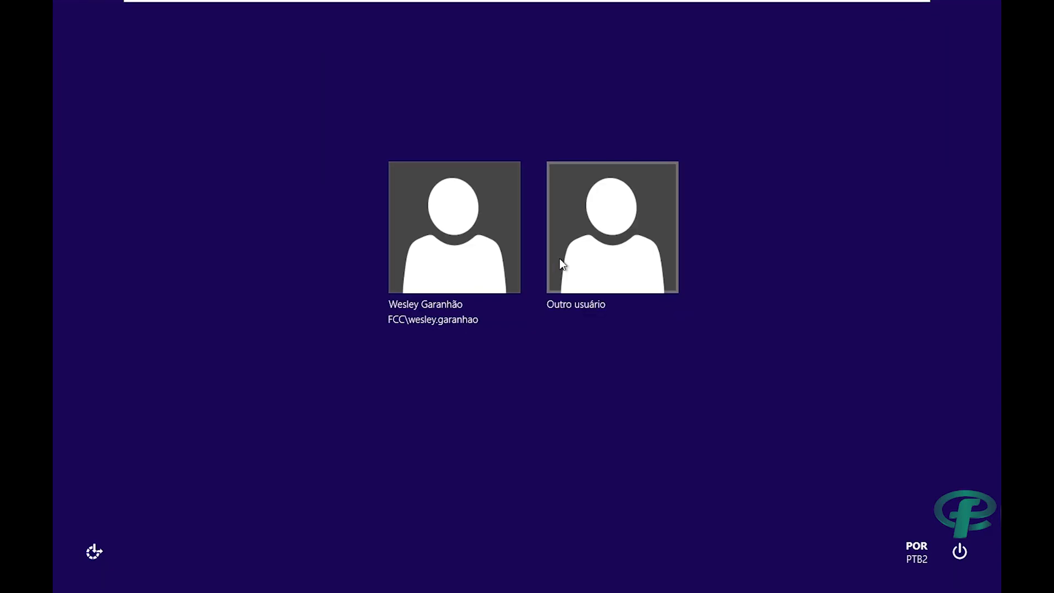
pyautogui.click(560, 265)
# Enter the ti domain user's account name and password to sign in.
pyautogui.click(511, 207)
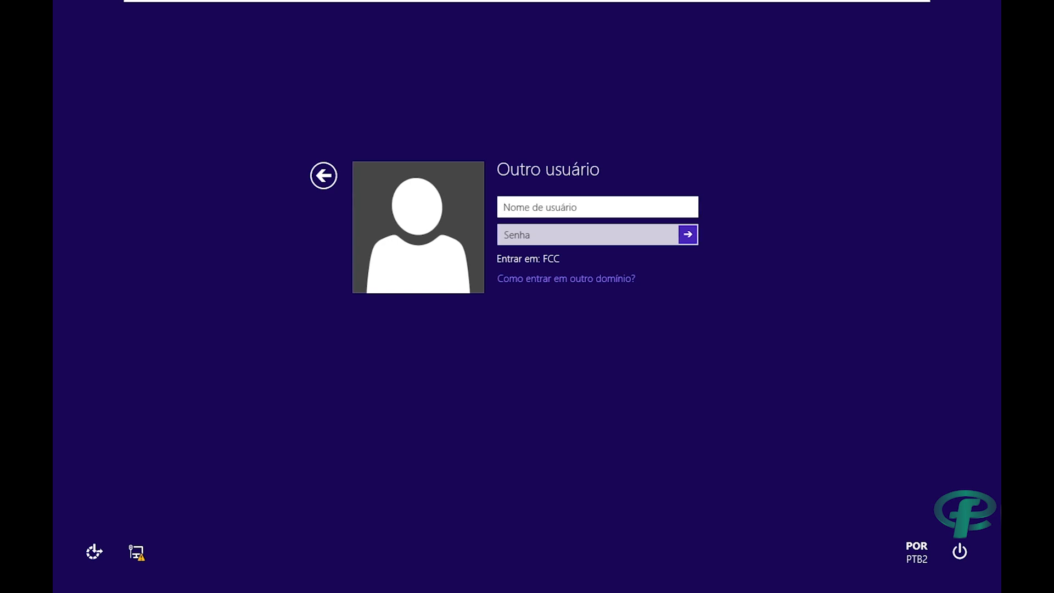
pyautogui.press('Tab')
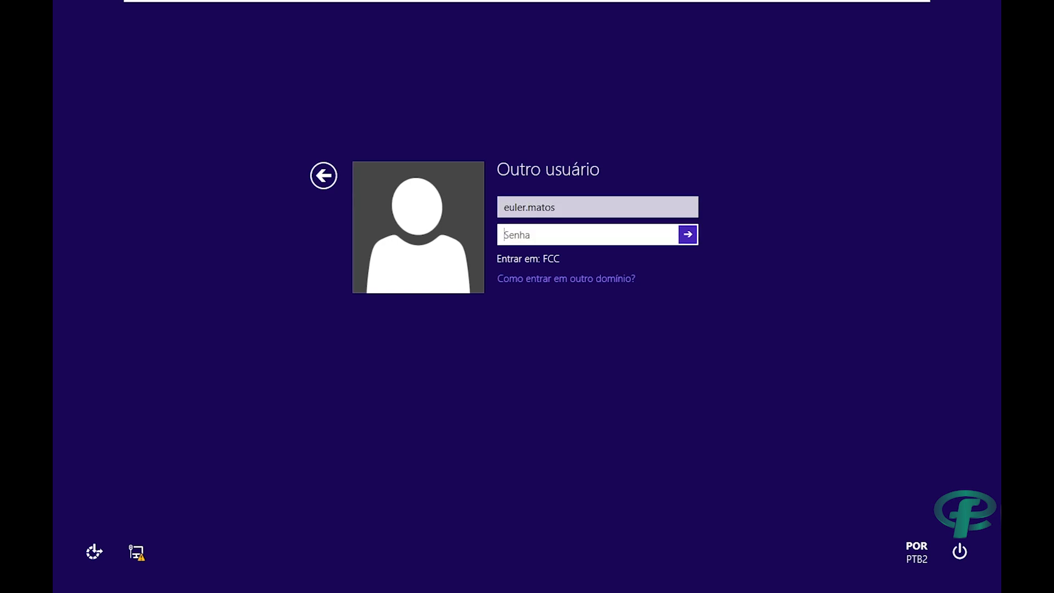
pyautogui.write('••••••')
pyautogui.press('Return')
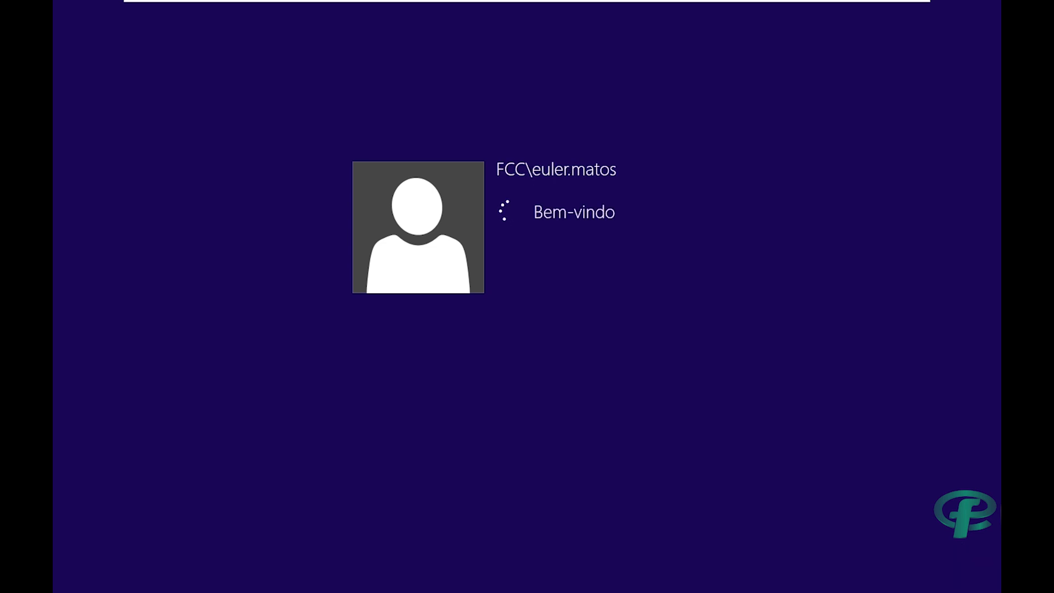
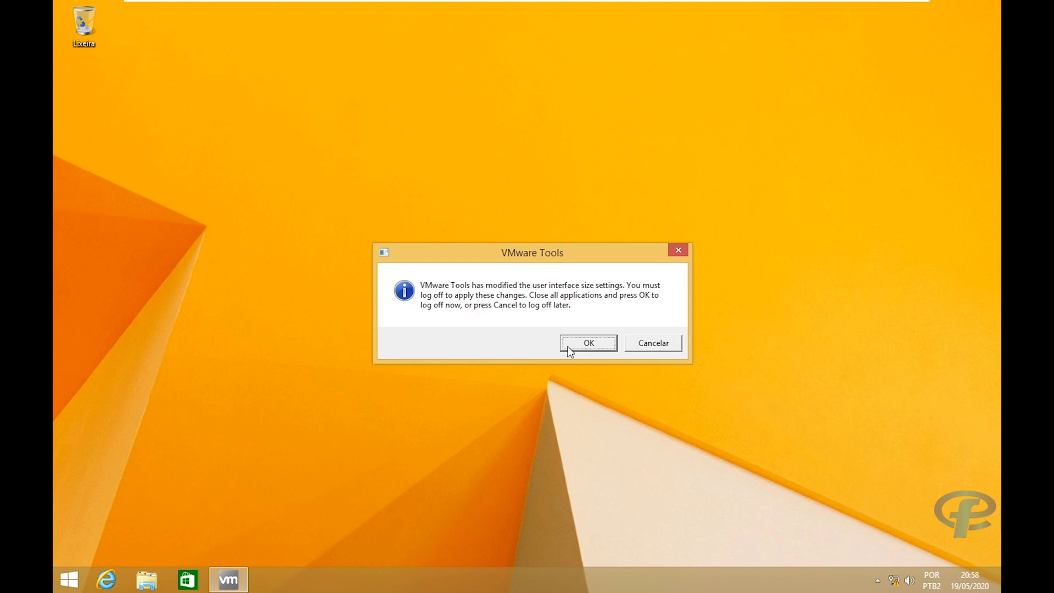
# Move the VMware Tools log-off notice aside and accept signing out to apply the new display size.
pyautogui.moveTo(523, 252); pyautogui.dragTo(581, 234)
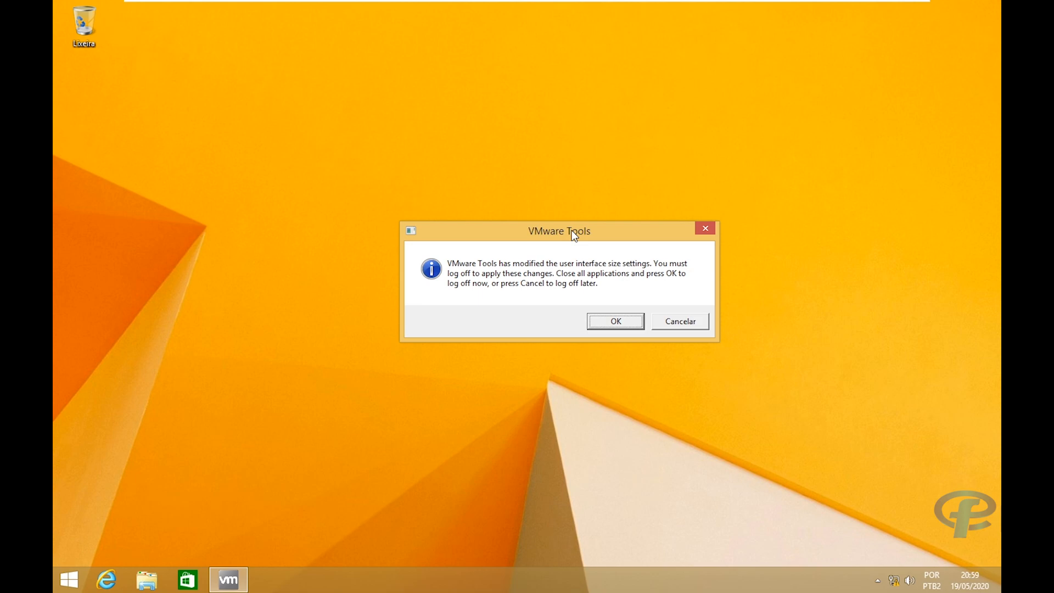
pyautogui.moveTo(571, 230); pyautogui.dragTo(574, 237)
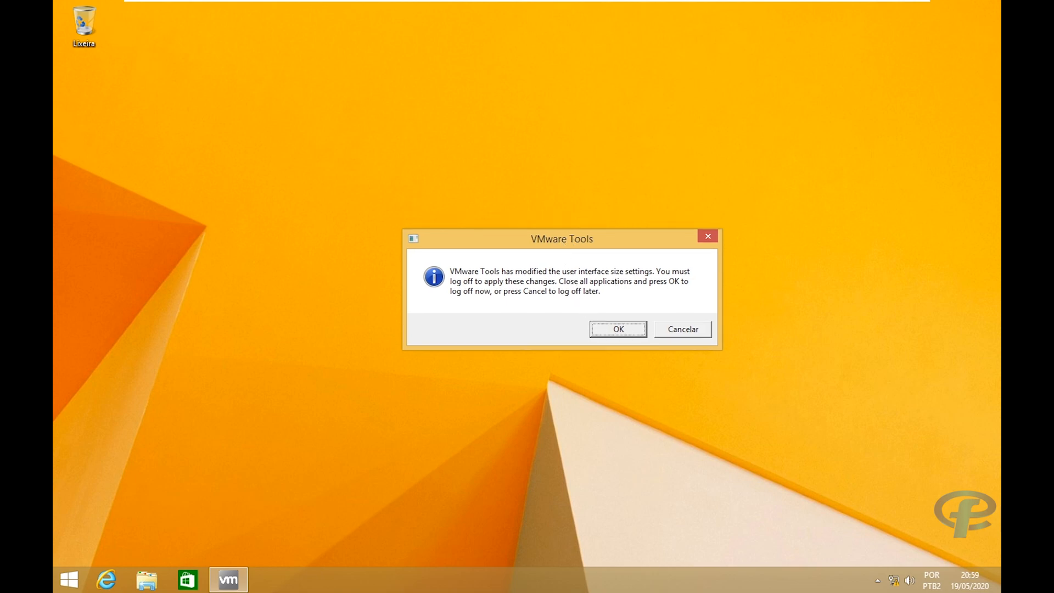
pyautogui.moveTo(560, 239); pyautogui.dragTo(598, 233)
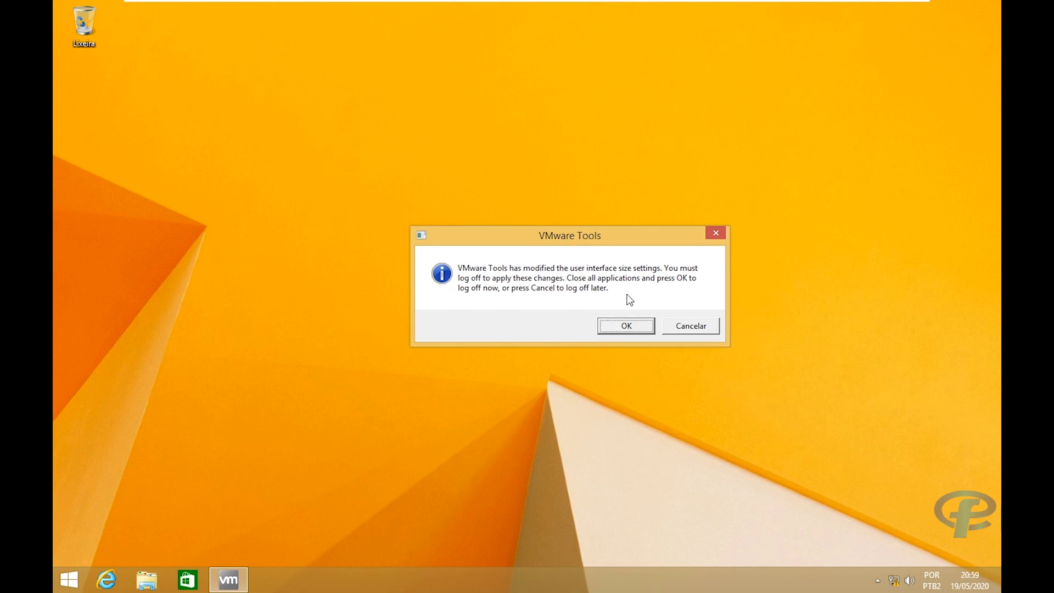
pyautogui.click(625, 328)
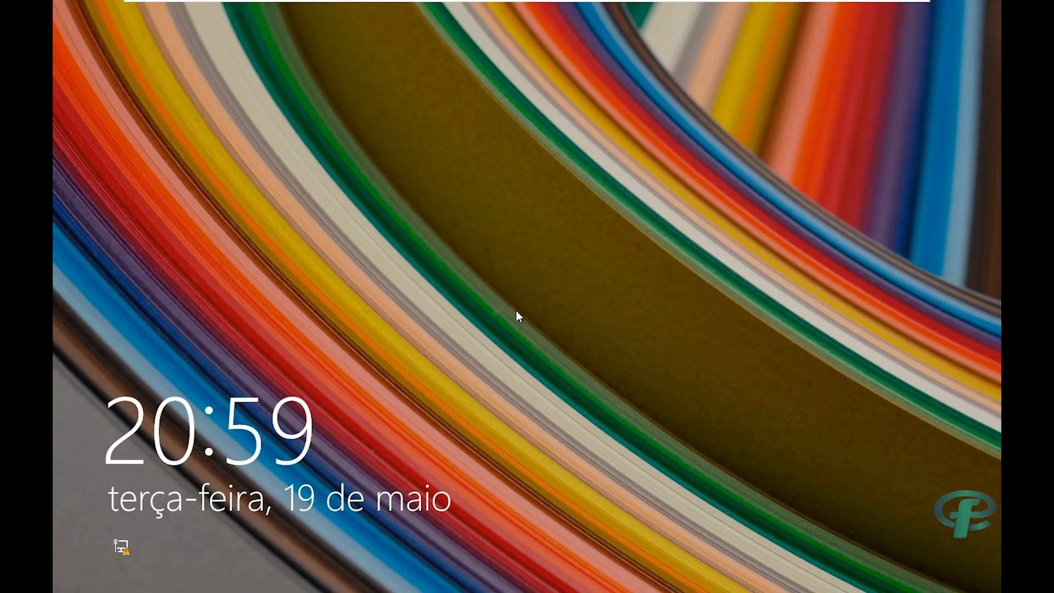
# From the lock screen choose Outro usuário and enter the FCC domain account's user name.
pyautogui.click(516, 310)
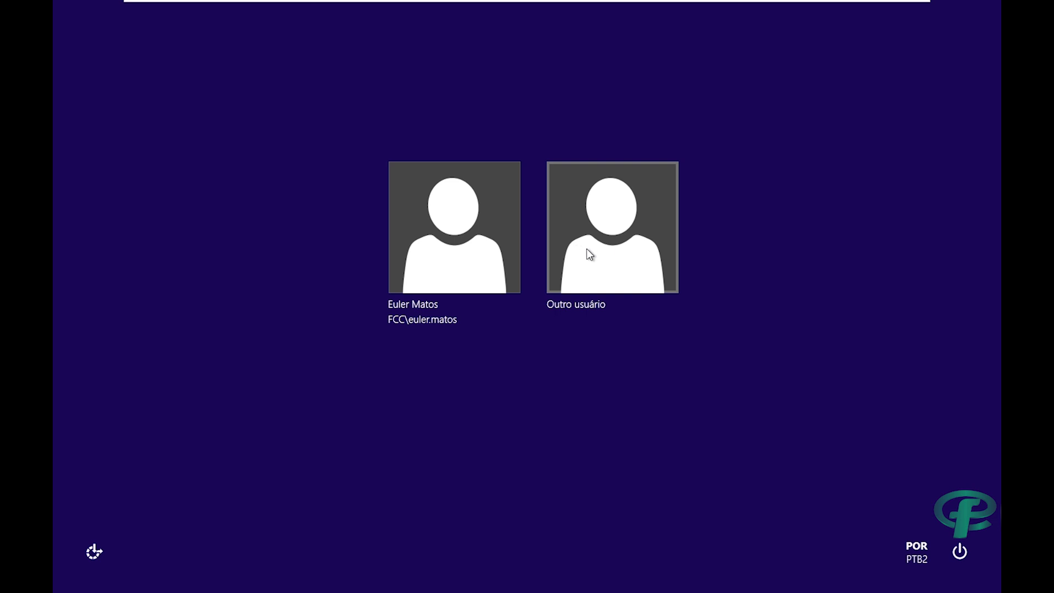
pyautogui.click(588, 252)
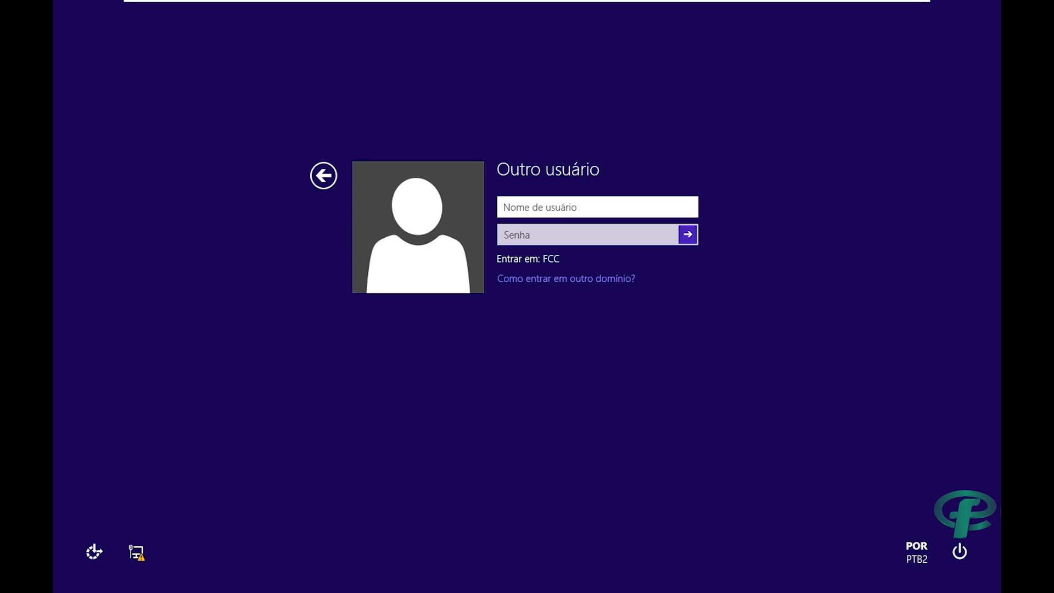
pyautogui.press('Tab')
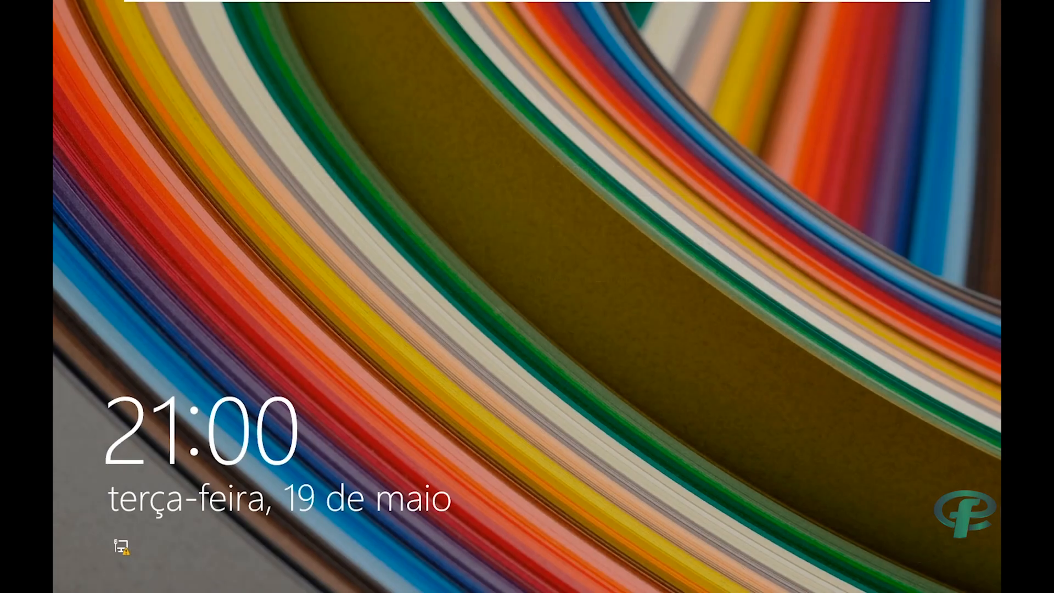
pyautogui.click(581, 276)
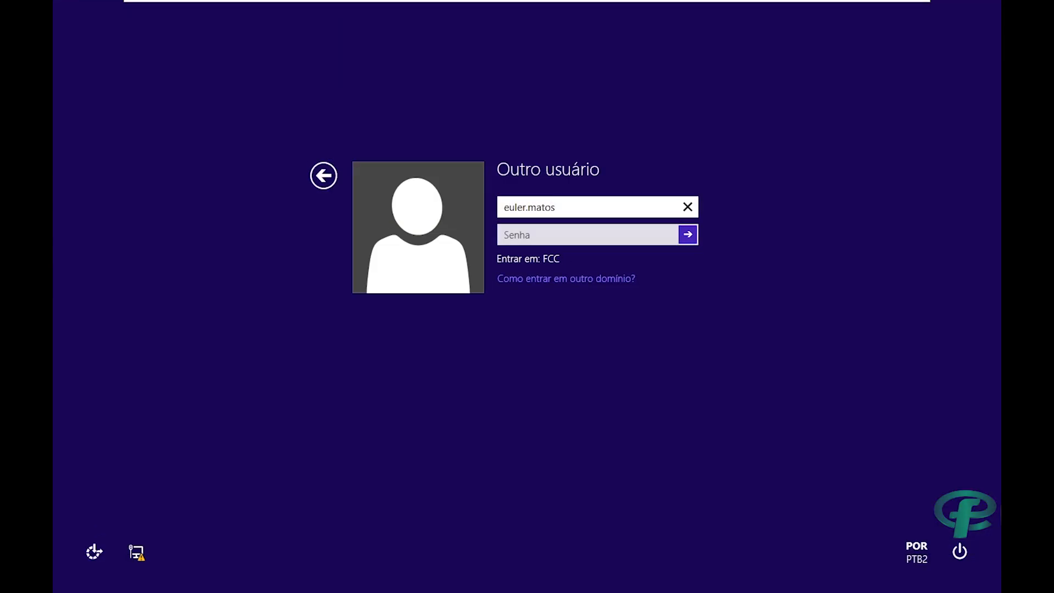
# Enter the domain account's password in Senha and sign in to the Windows 8.1 desktop.
pyautogui.click(580, 235)
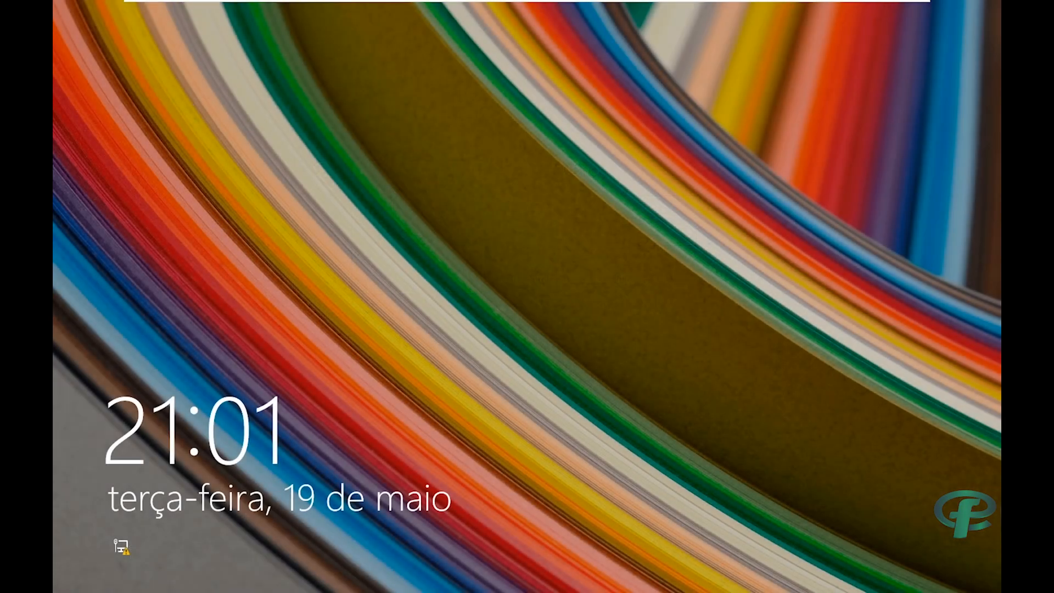
pyautogui.press('Return')
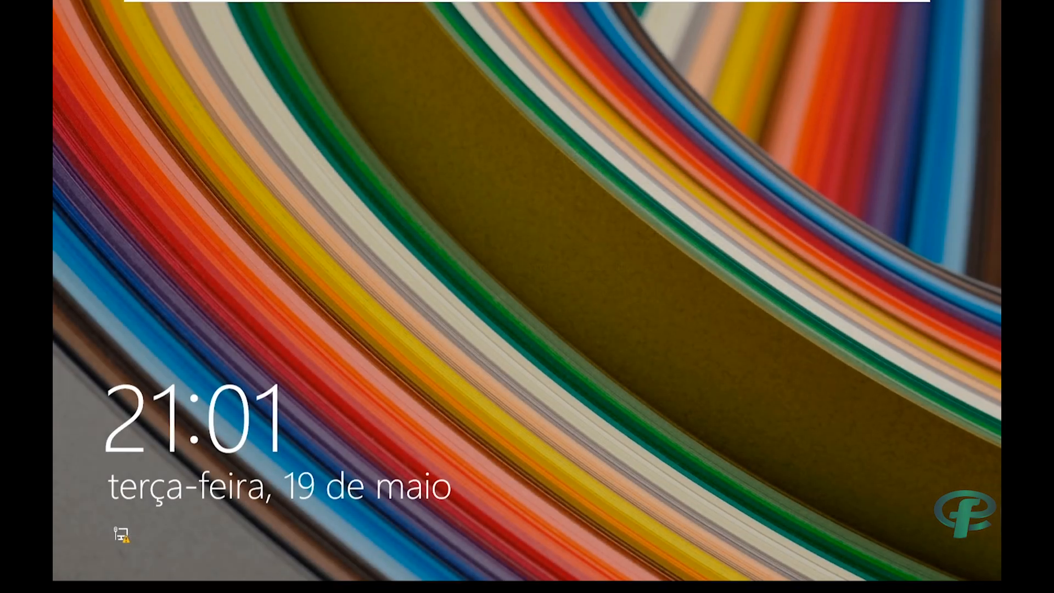
pyautogui.click(560, 234)
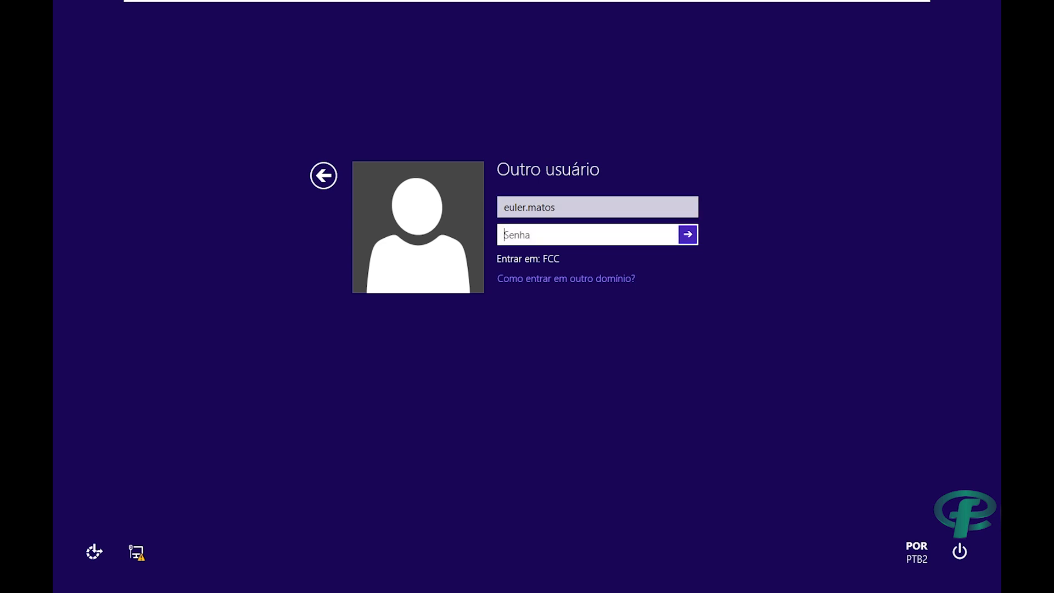
pyautogui.write('•••••••••••')
pyautogui.press('Return')
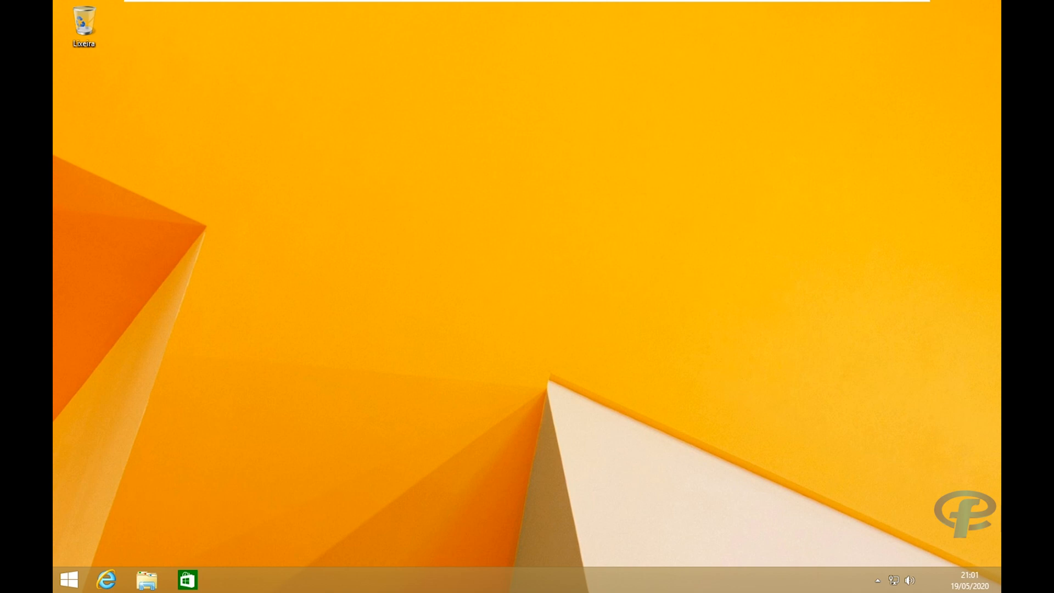
# Open Meu computador from the taskbar and position it to show the arquivos-ti (H:) drive.
pyautogui.click(137, 578)
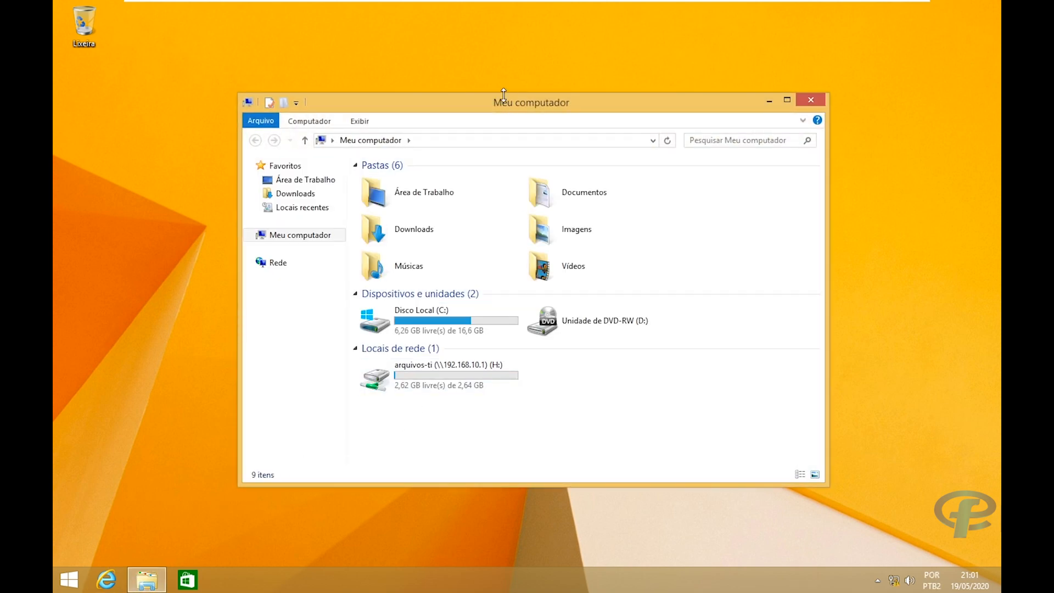
pyautogui.moveTo(501, 102); pyautogui.dragTo(536, 78)
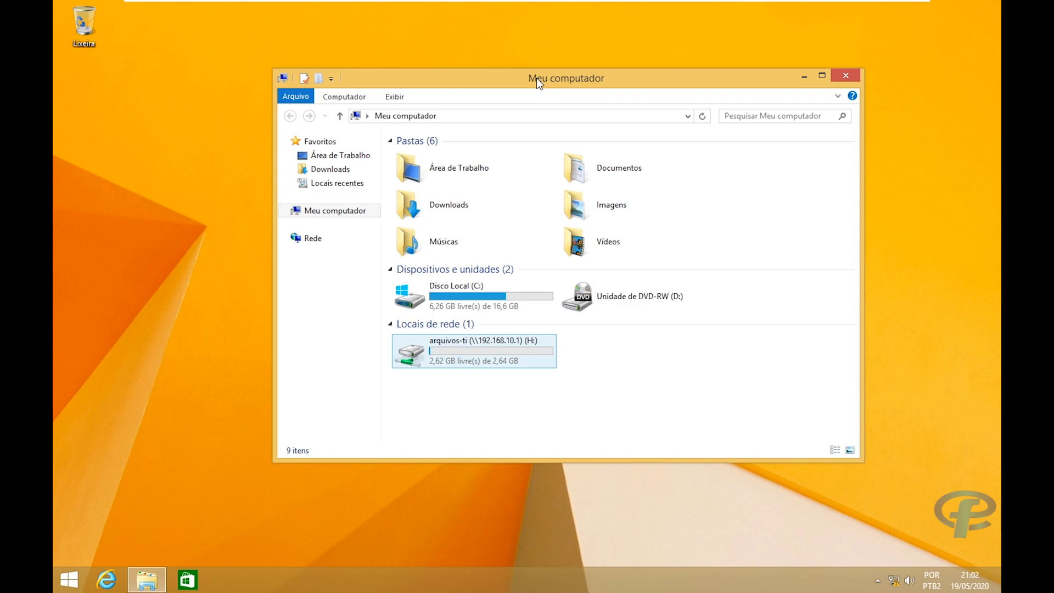
pyautogui.moveTo(536, 79)
pyautogui.mouseDown()
pyautogui.moveTo(527, 81)
pyautogui.moveTo(546, 87)
pyautogui.moveTo(515, 90)
pyautogui.moveTo(546, 81)
pyautogui.moveTo(518, 81)
pyautogui.mouseUp()
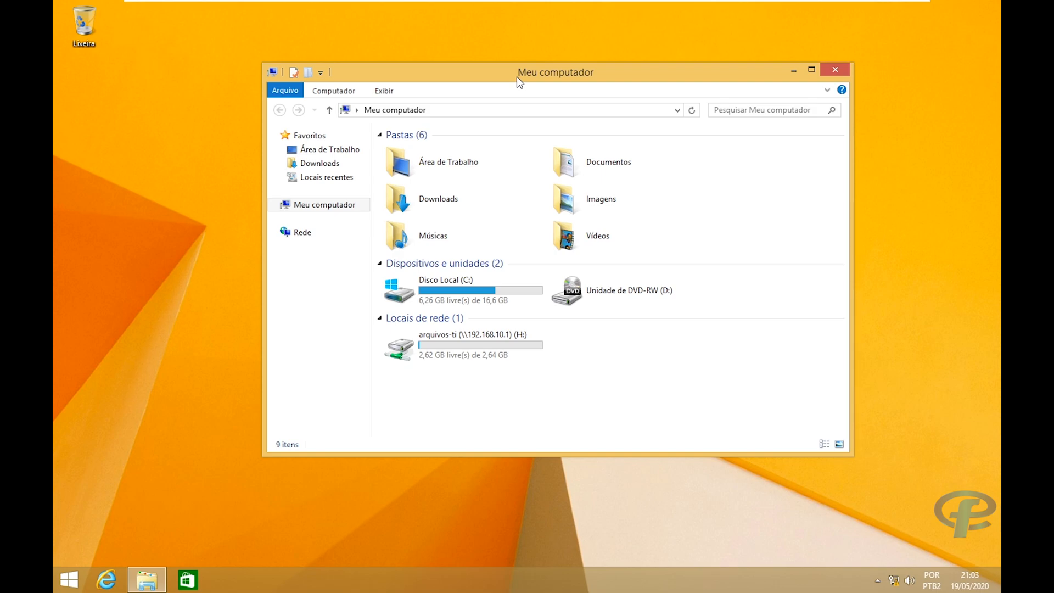
pyautogui.moveTo(516, 78); pyautogui.dragTo(566, 86)
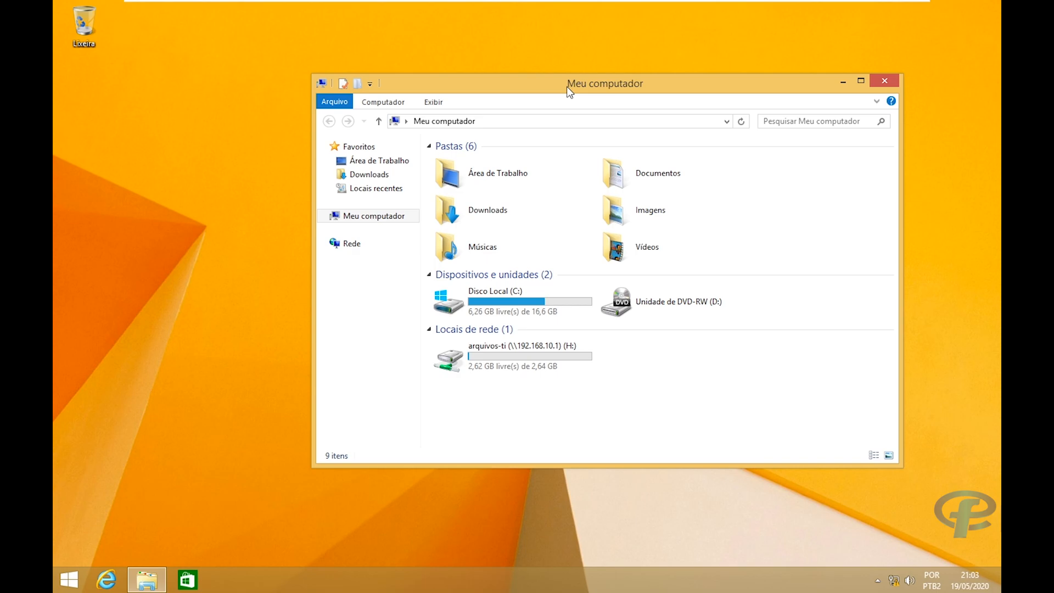
pyautogui.moveTo(567, 87); pyautogui.dragTo(552, 91)
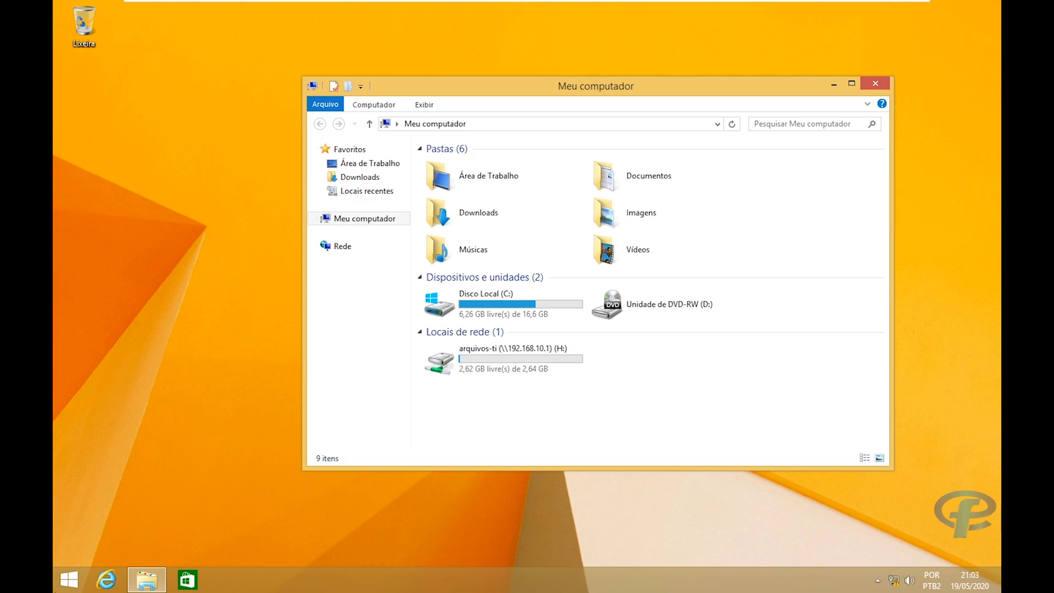
# Open the arquivos-ti (\\192.168.10.1) H: network drive in Meu computador.
pyautogui.click(61, 585)
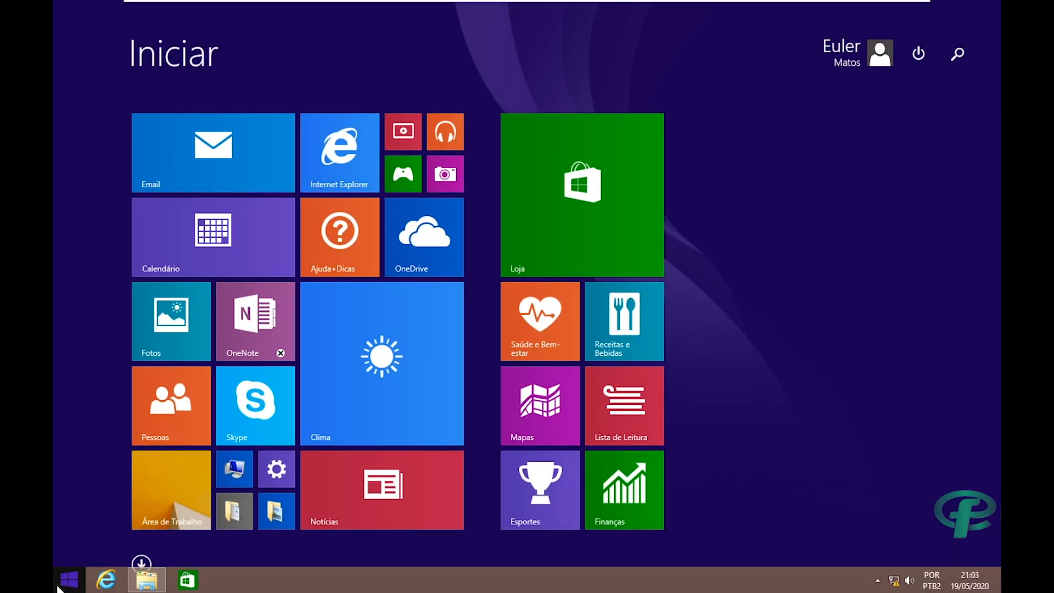
pyautogui.click(60, 585)
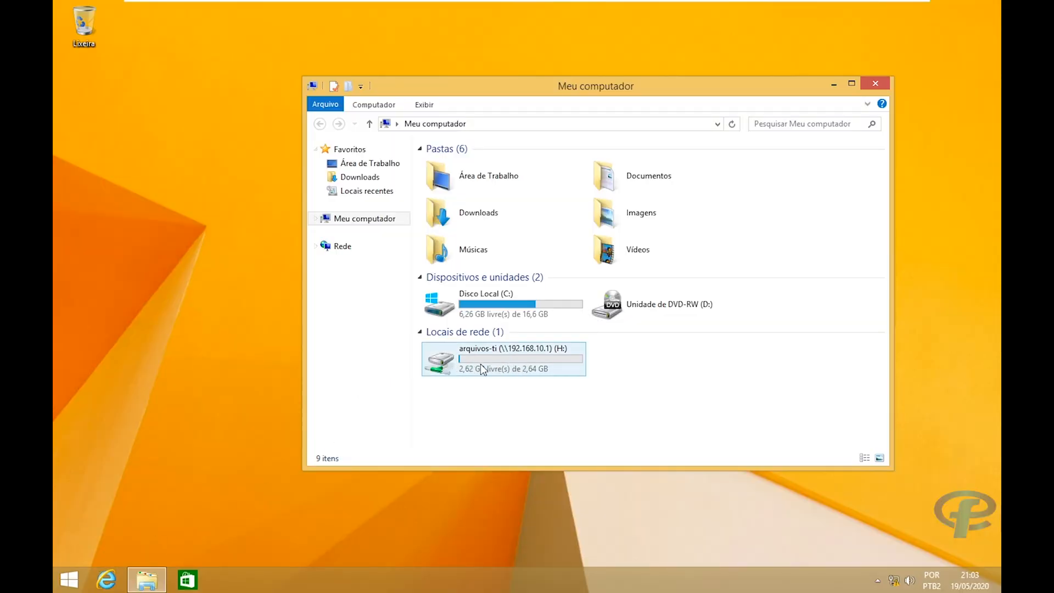
pyautogui.click(500, 370)
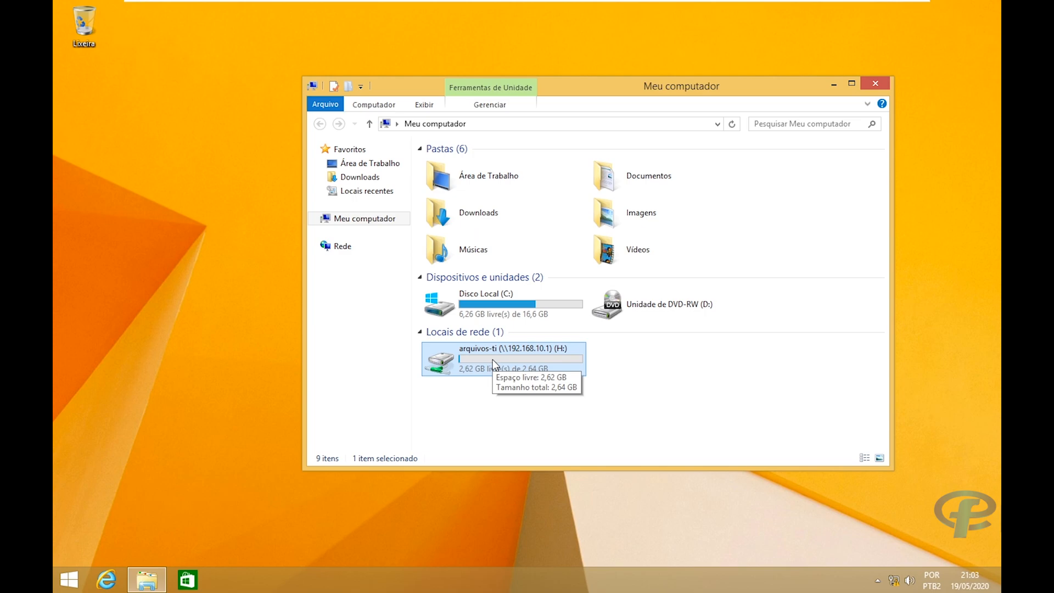
pyautogui.doubleClick(493, 362)
# Create a new test folder on the H: share, then switch to the Windows Server 2019 VM.
pyautogui.rightClick(613, 259)
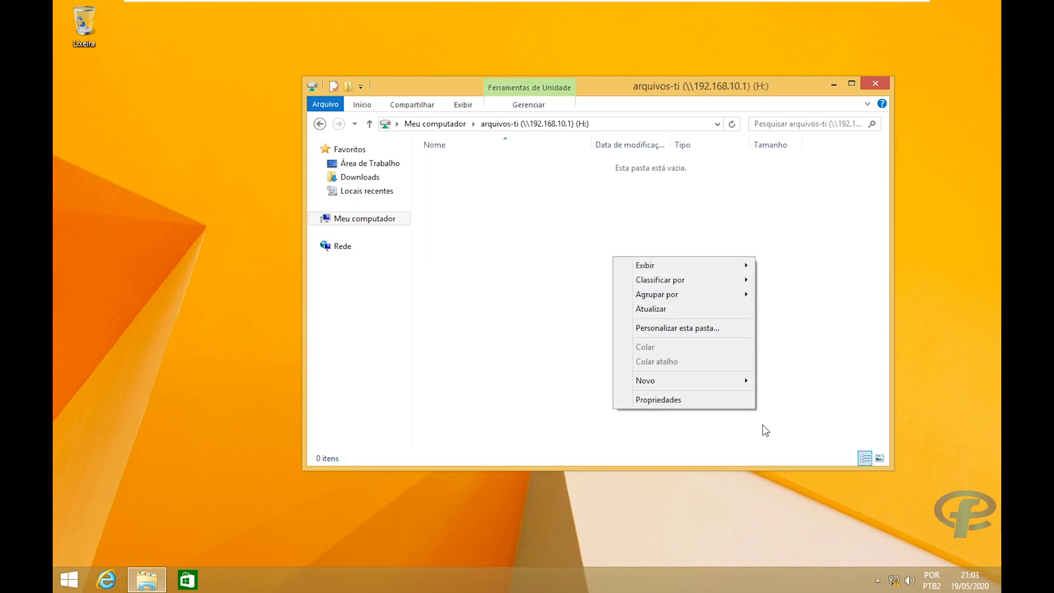
pyautogui.click(781, 382)
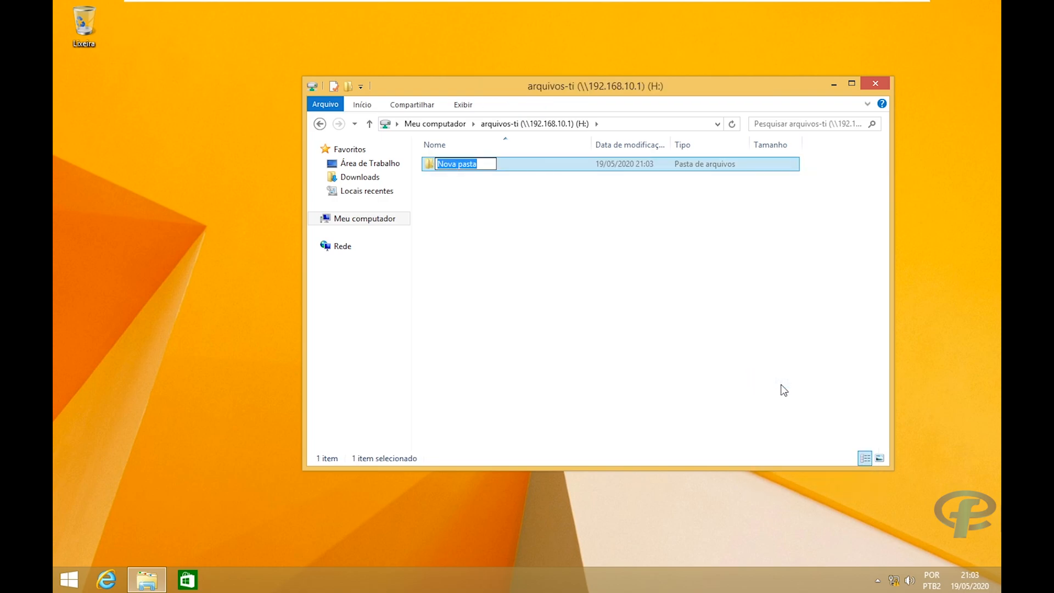
pyautogui.write('tiago tesstsdsdfsdfsd')
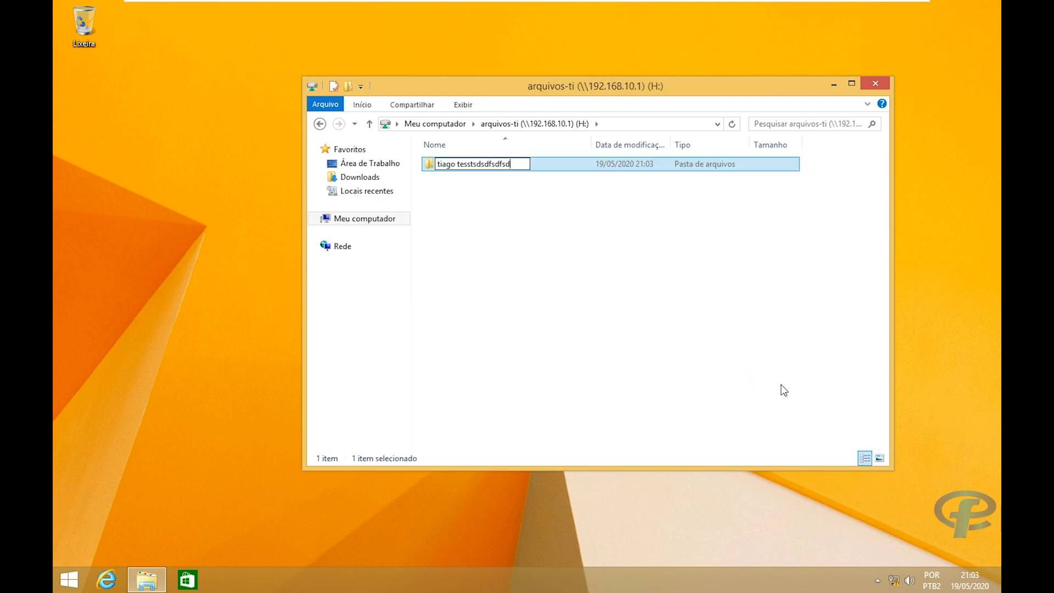
pyautogui.write('f')
pyautogui.press('Return')
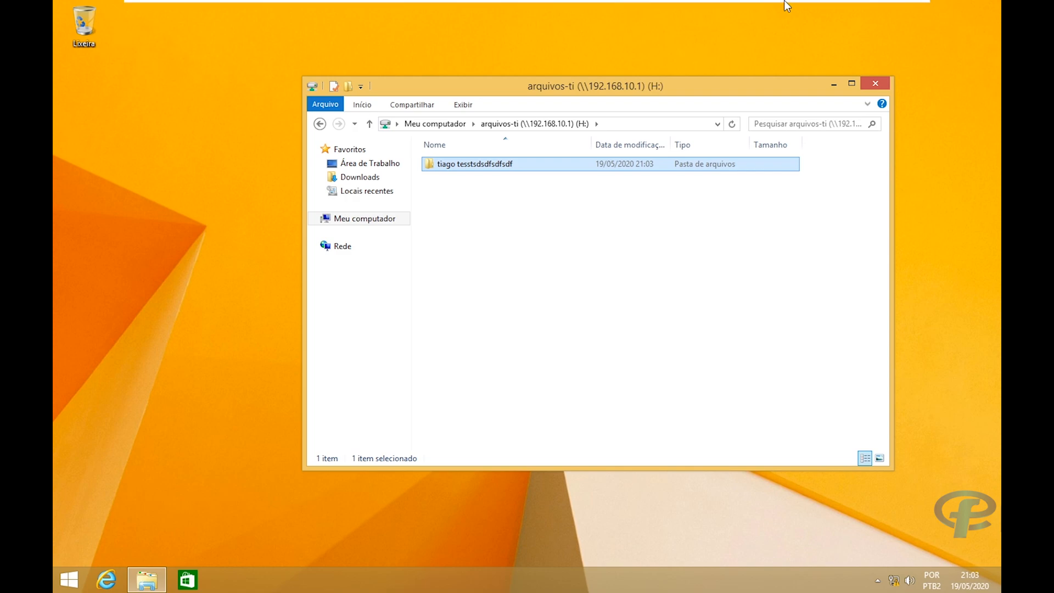
pyautogui.moveTo(786, 5)
pyautogui.click(724, 9)
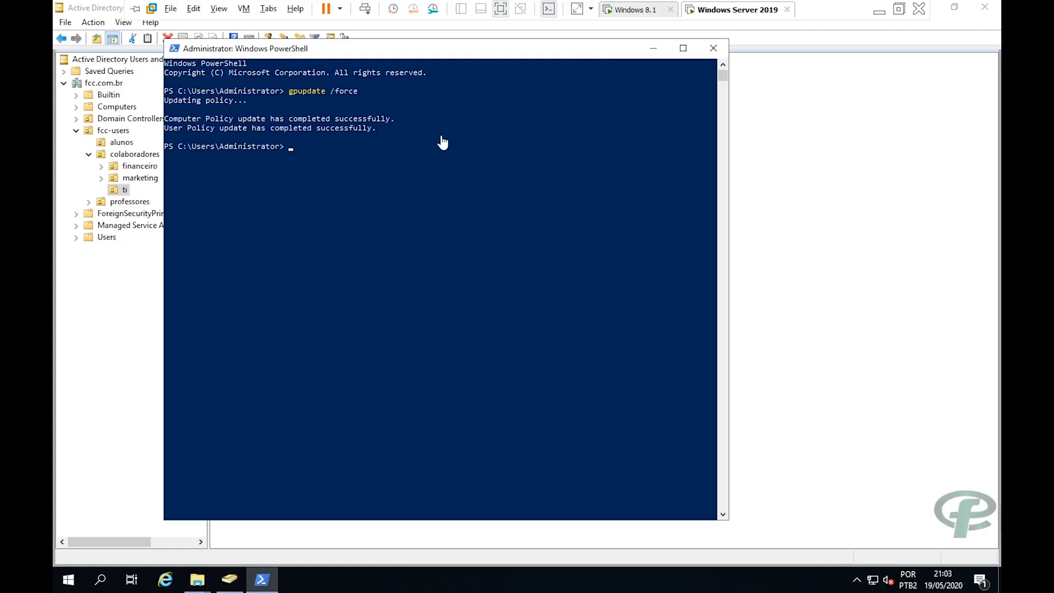
# In the server's File Explorer, open D:\compartilhamento\arquivos-ti on Local Disk (D:).
pyautogui.click(765, 283)
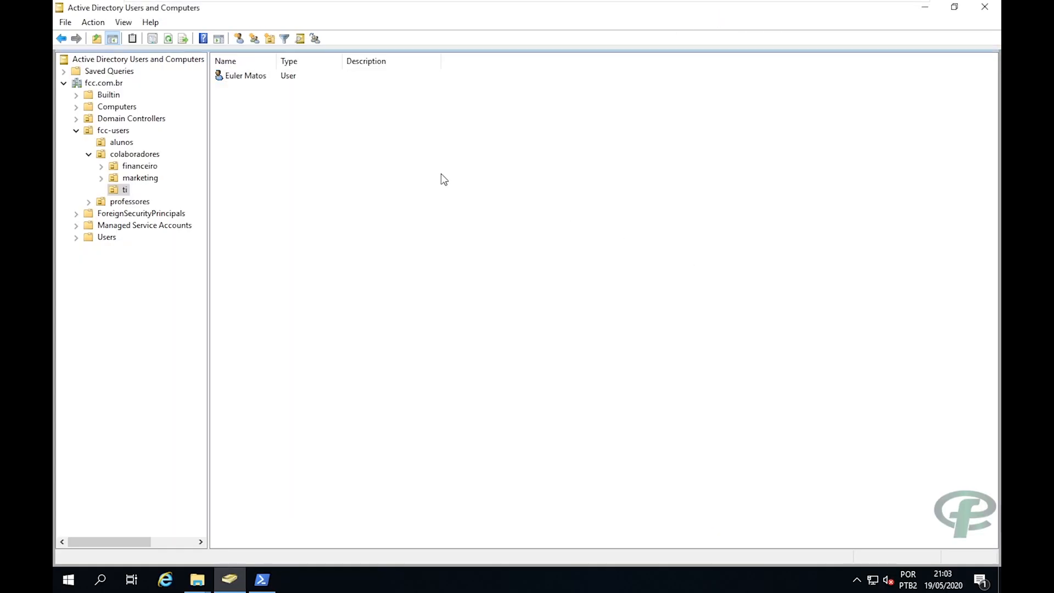
pyautogui.moveTo(197, 579)
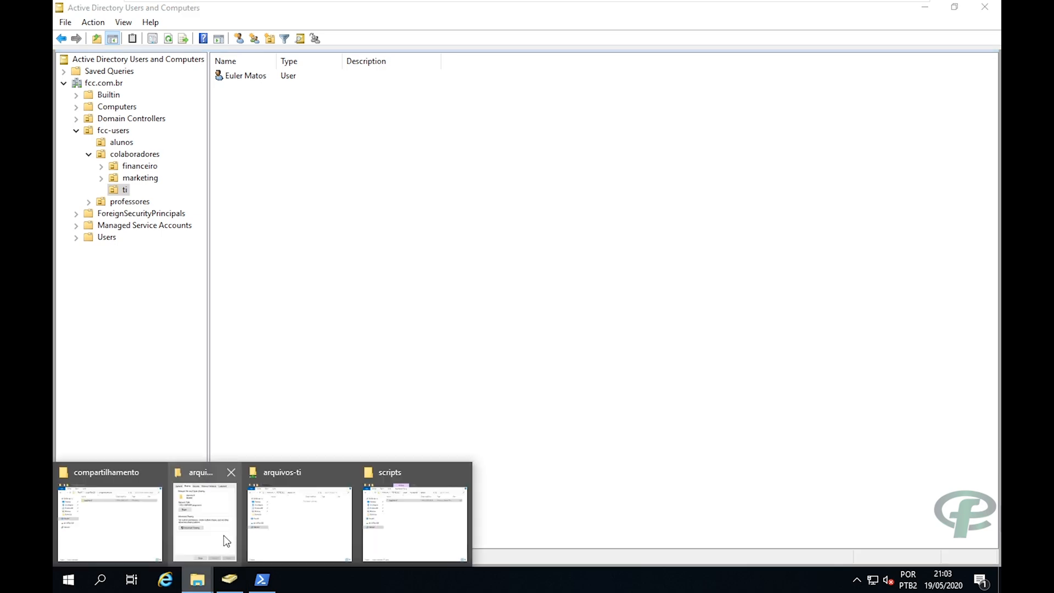
pyautogui.click(113, 510)
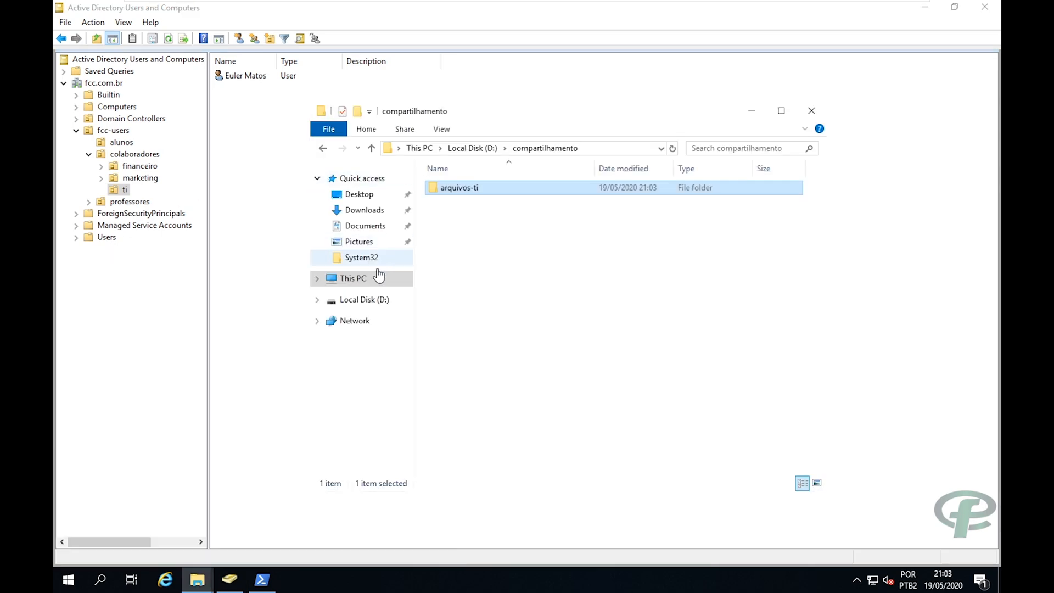
pyautogui.click(353, 279)
pyautogui.click(657, 371)
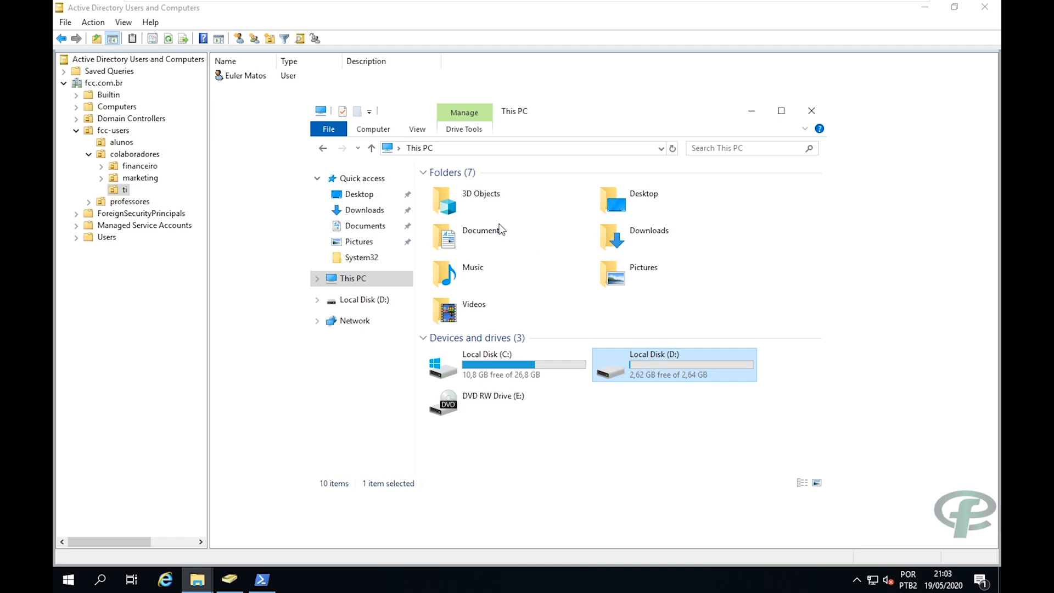
pyautogui.press('Return')
pyautogui.doubleClick(488, 187)
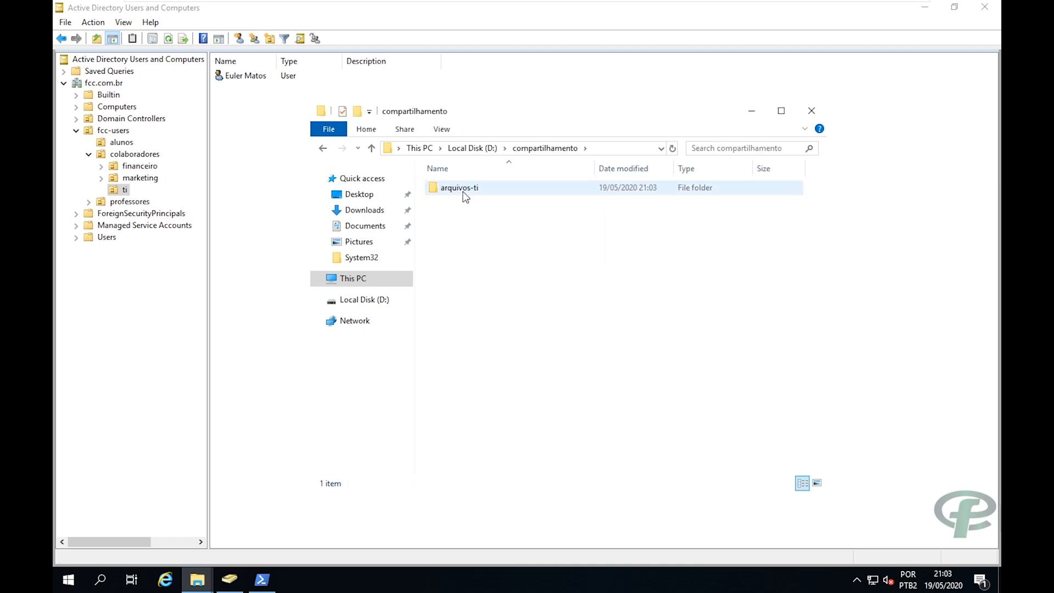
pyautogui.doubleClick(463, 193)
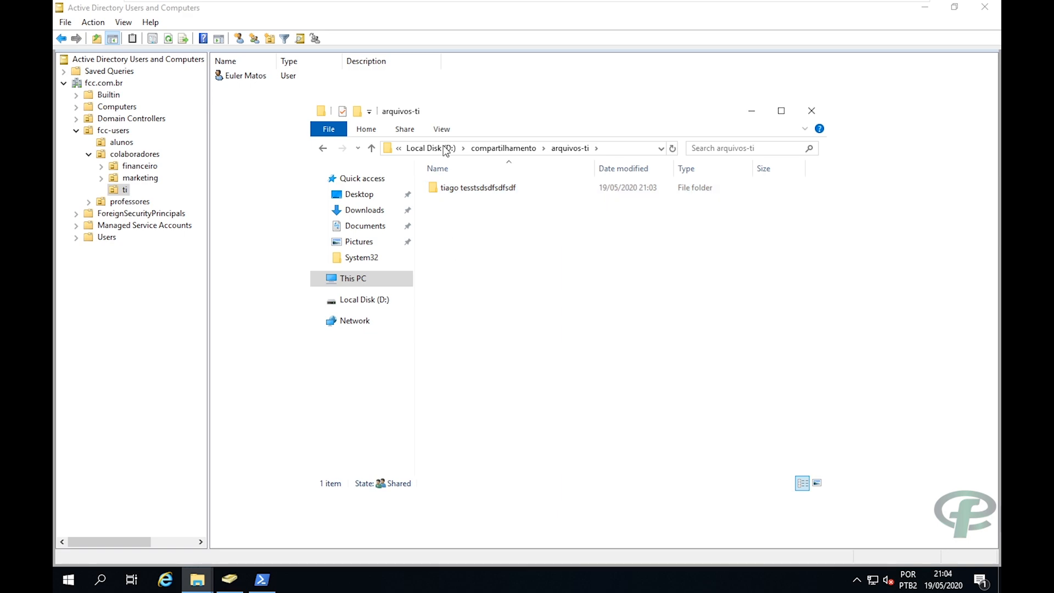
# Check the ti unit's user in Active Directory, then return to arquivos-ti showing the test folder.
pyautogui.click(443, 62)
pyautogui.click(434, 75)
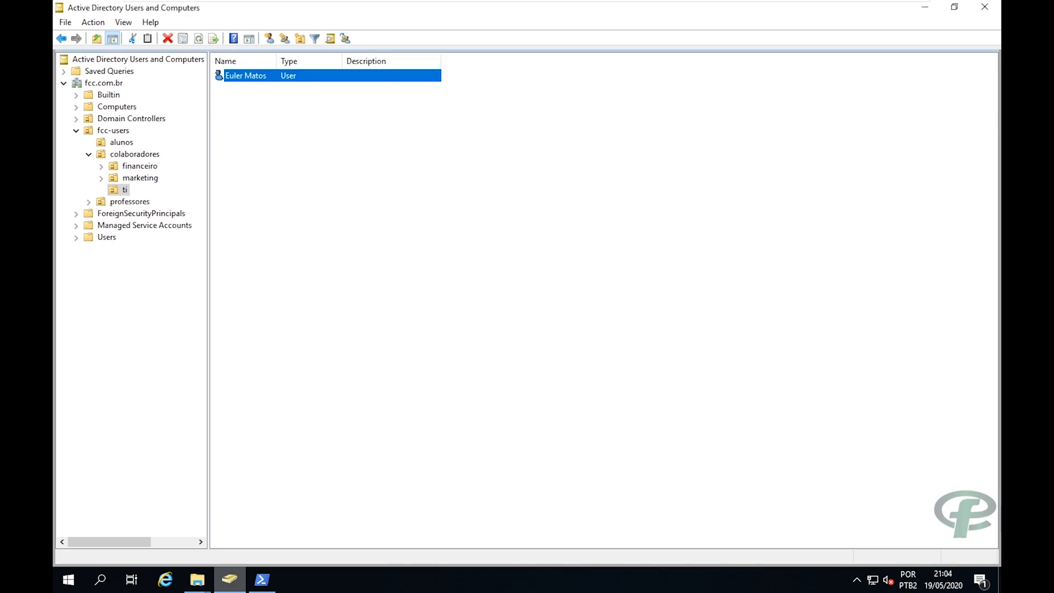
pyautogui.click(187, 582)
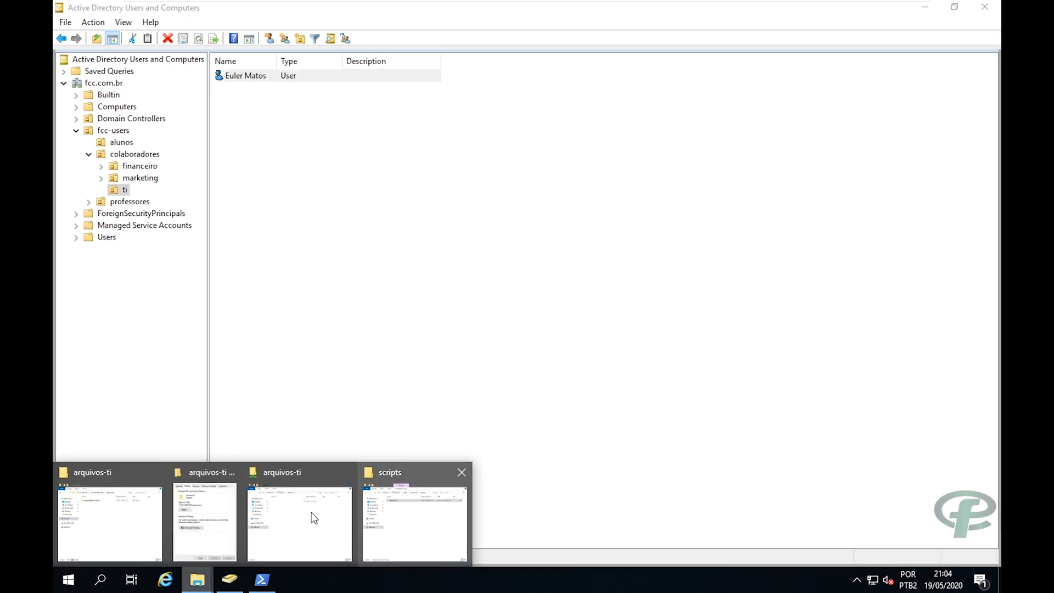
pyautogui.click(104, 499)
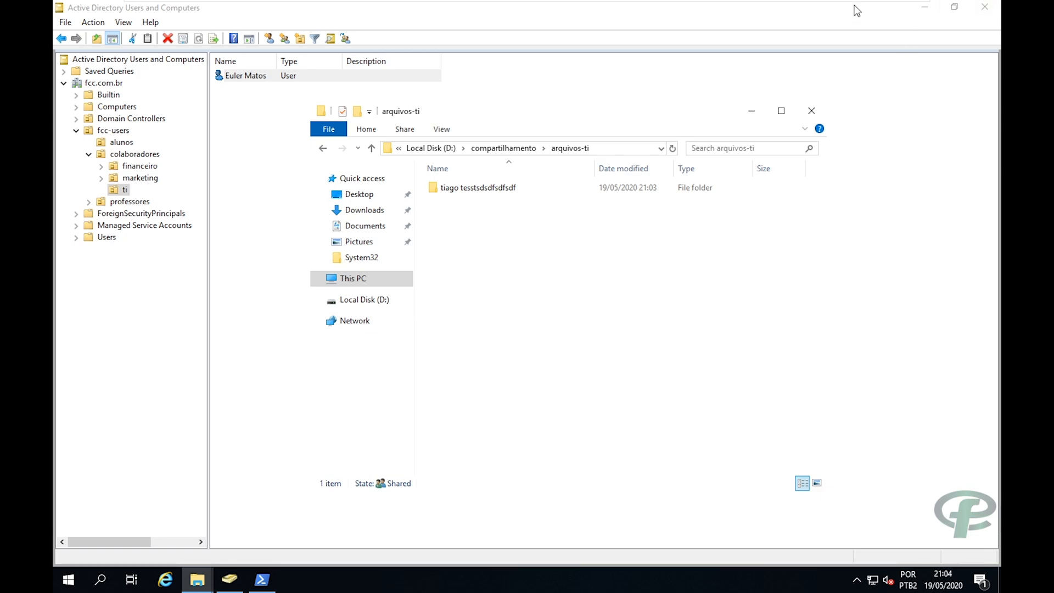
pyautogui.moveTo(837, 2)
pyautogui.click(59, 582)
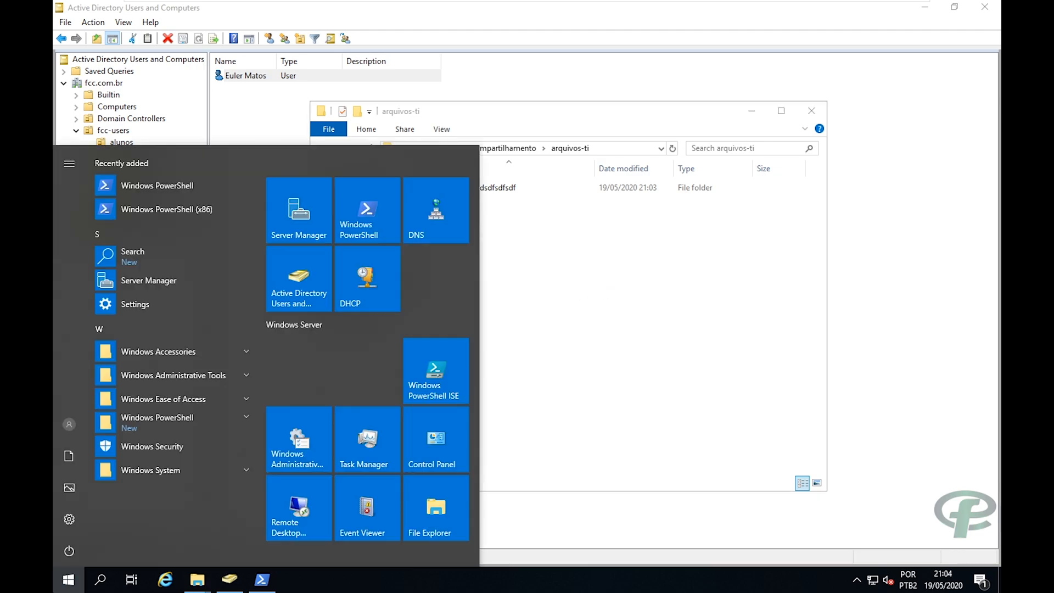
# Launch Server Manager and dismiss the Windows Admin Center popup and inventory-data message.
pyautogui.click(297, 218)
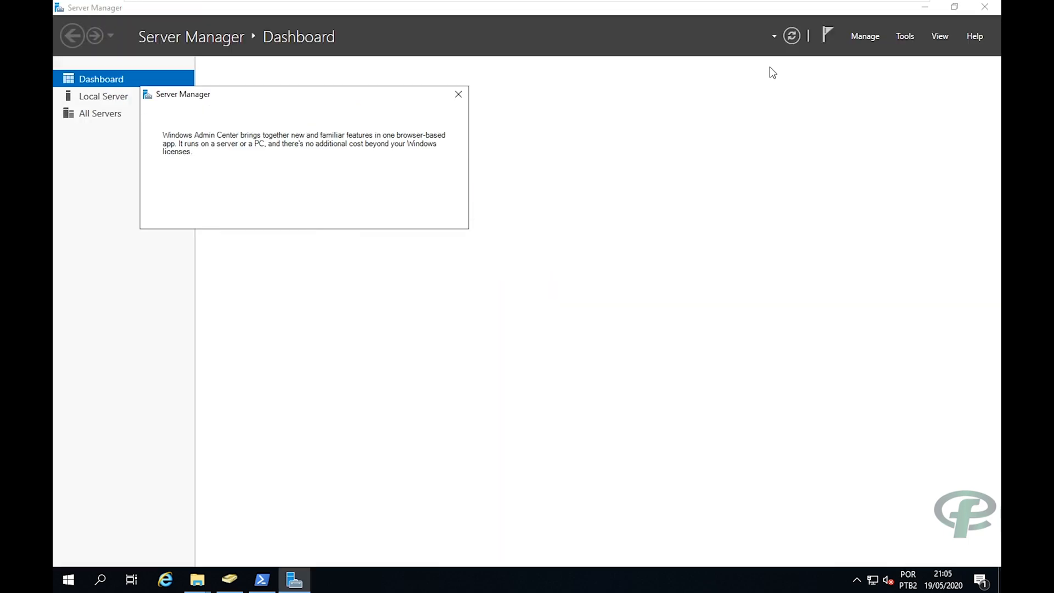
pyautogui.click(458, 96)
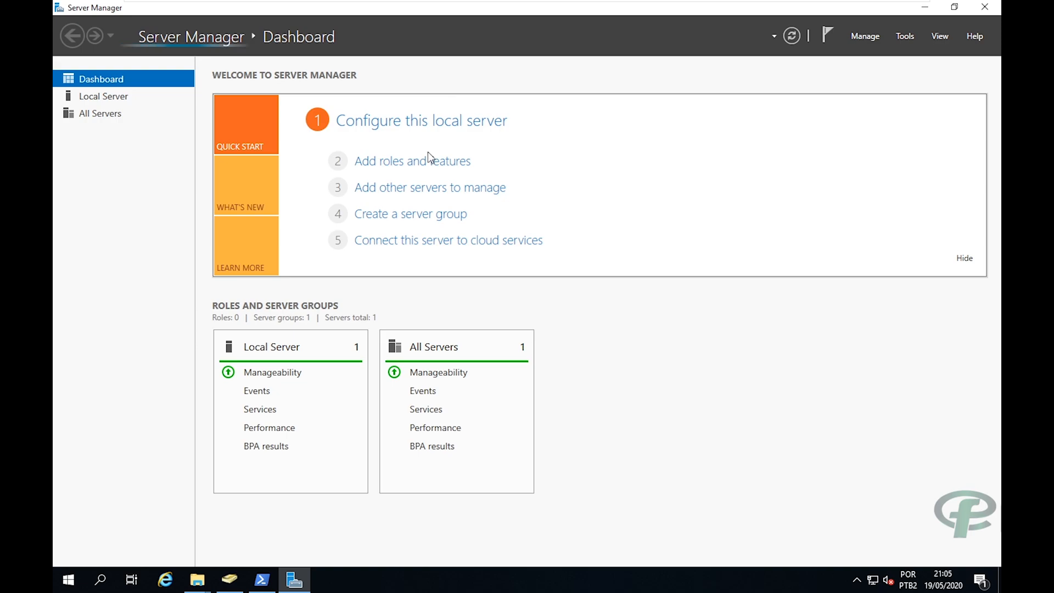
pyautogui.click(418, 163)
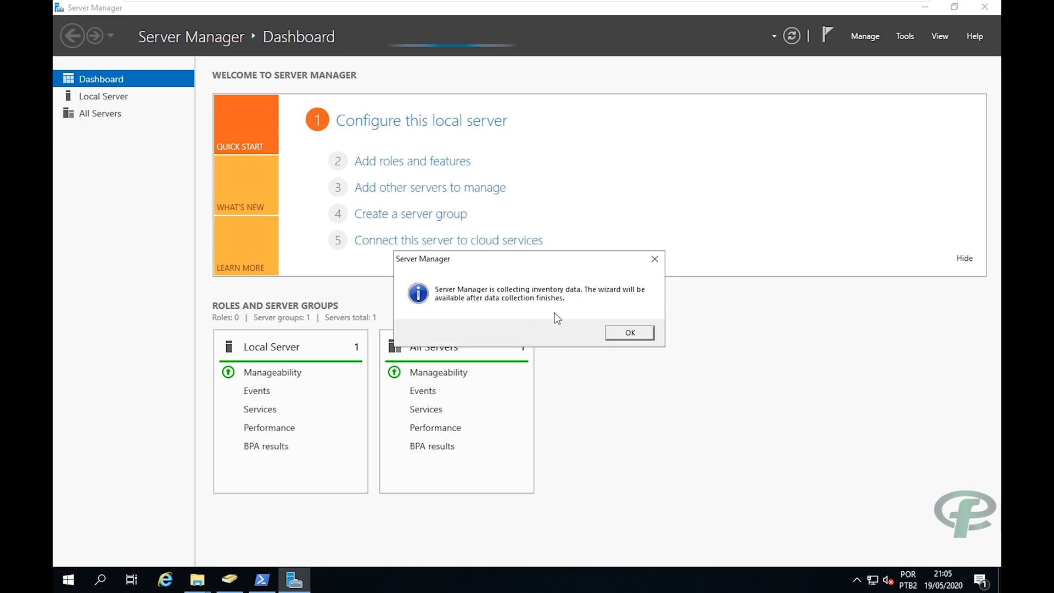
pyautogui.click(629, 333)
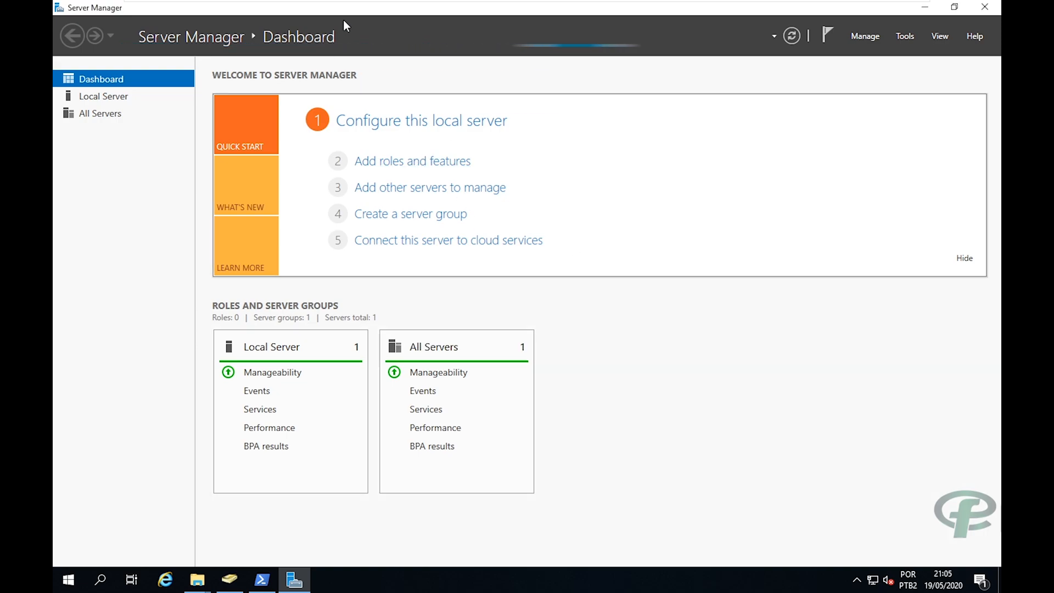
# Install File Server Resource Manager with its management tools via role-based installation on the local server.
pyautogui.click(392, 164)
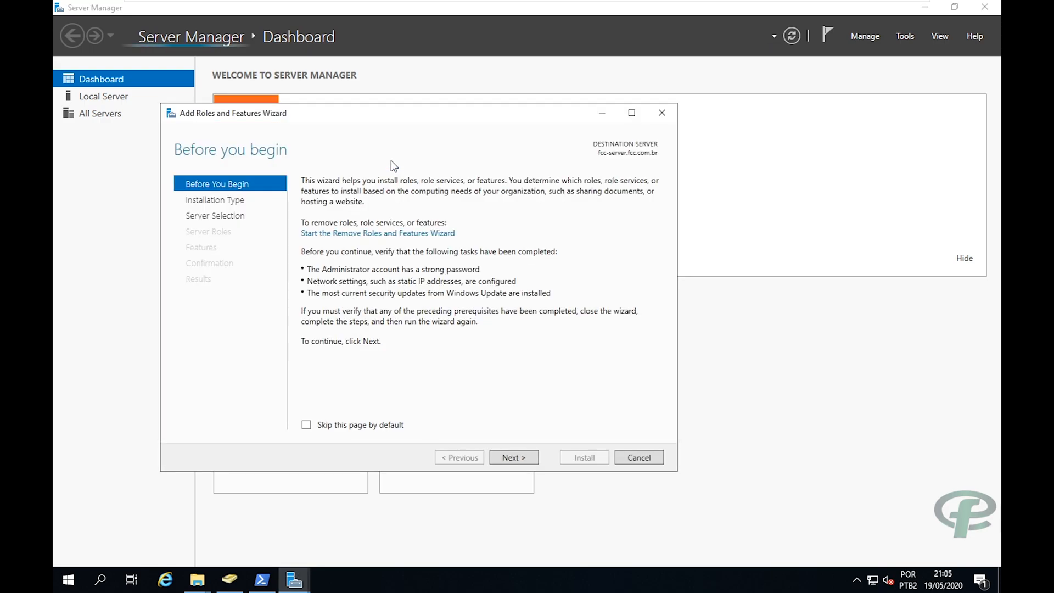
pyautogui.click(507, 457)
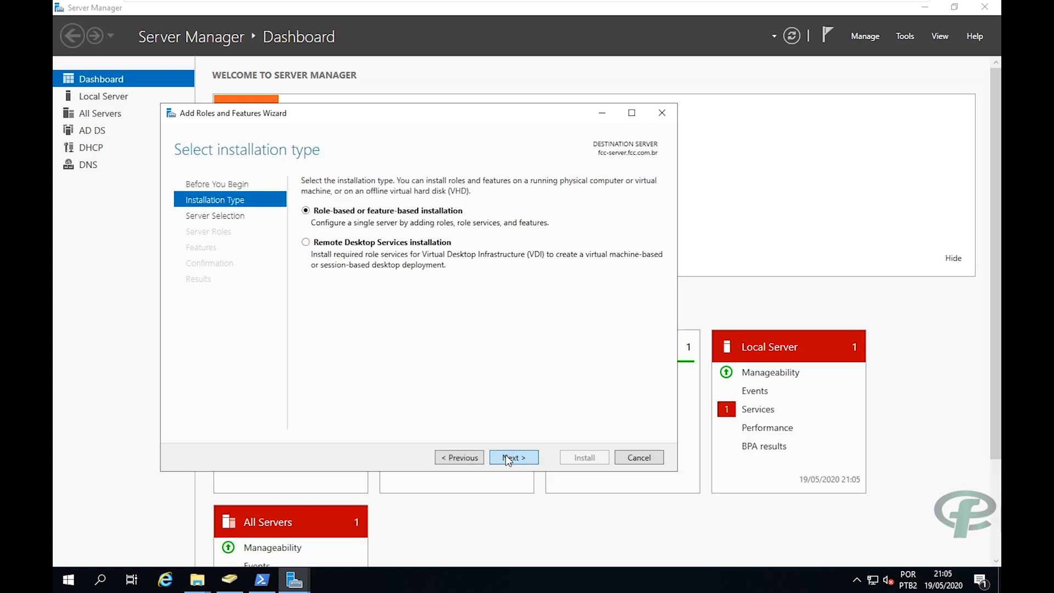
pyautogui.click(508, 458)
pyautogui.click(508, 458)
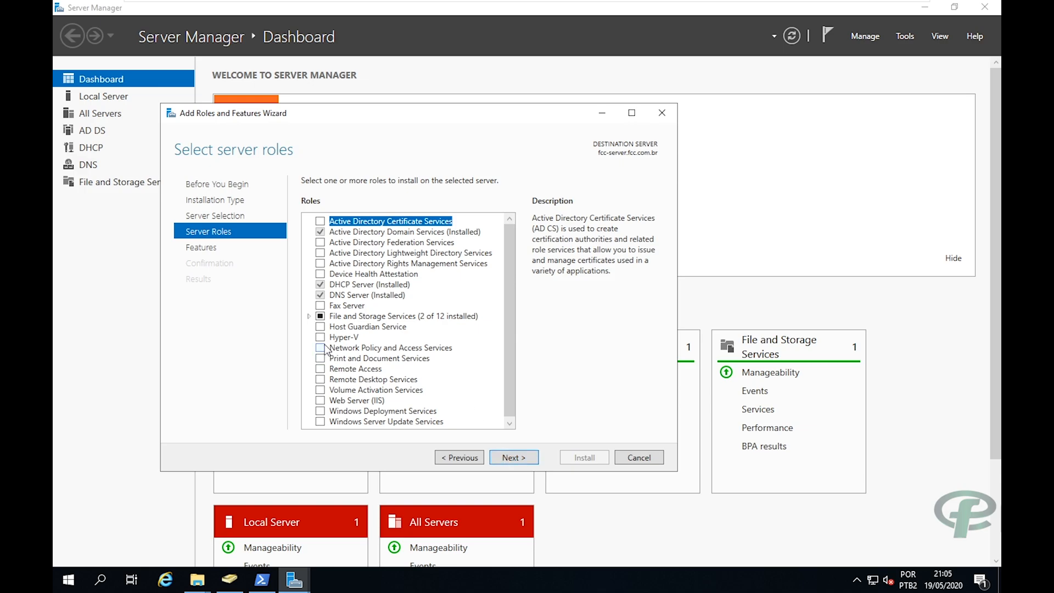
pyautogui.click(308, 317)
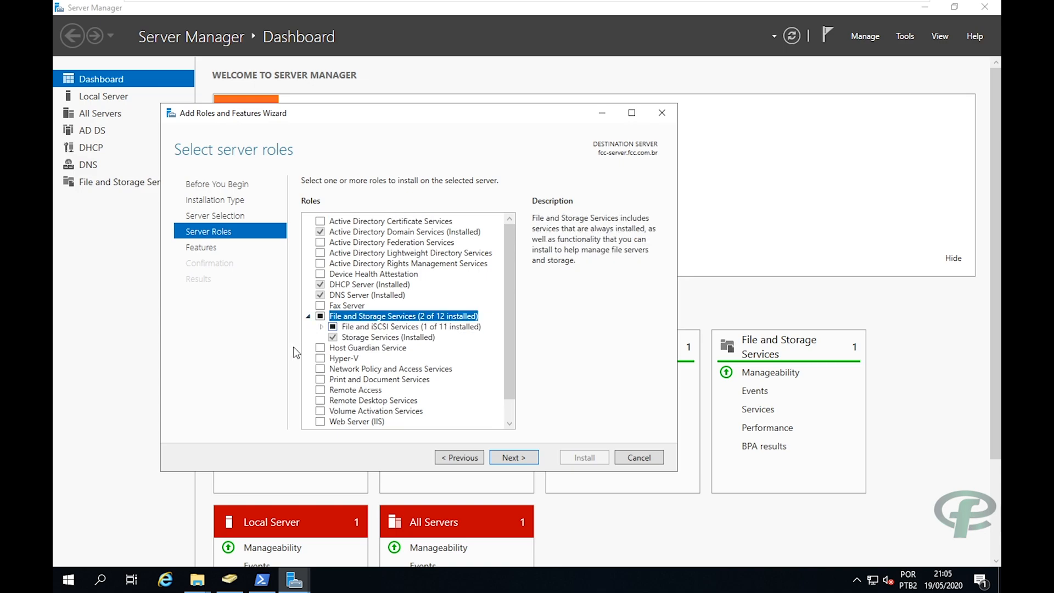
pyautogui.click(320, 327)
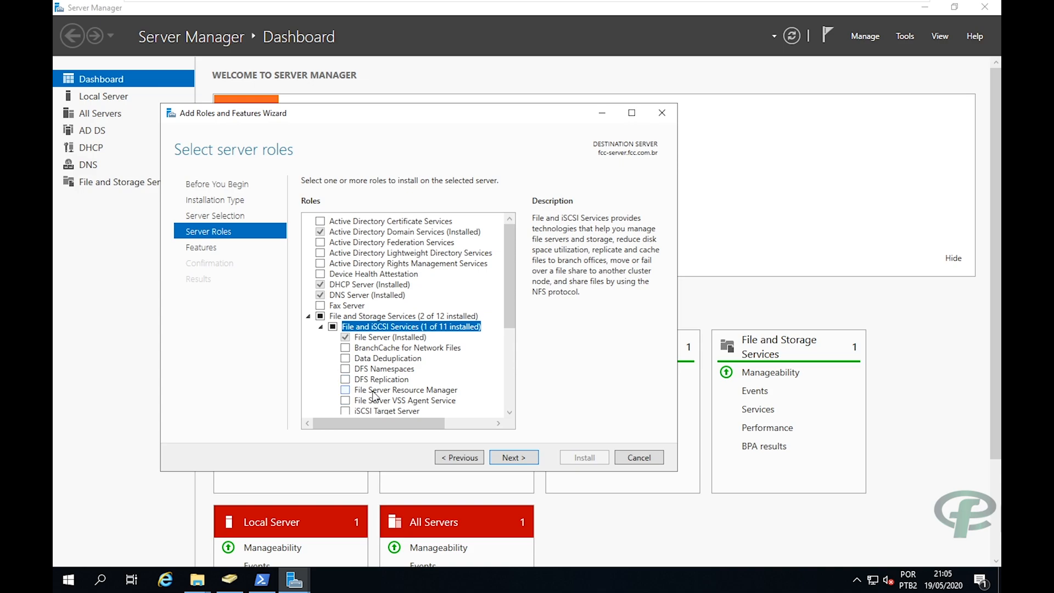
pyautogui.click(345, 390)
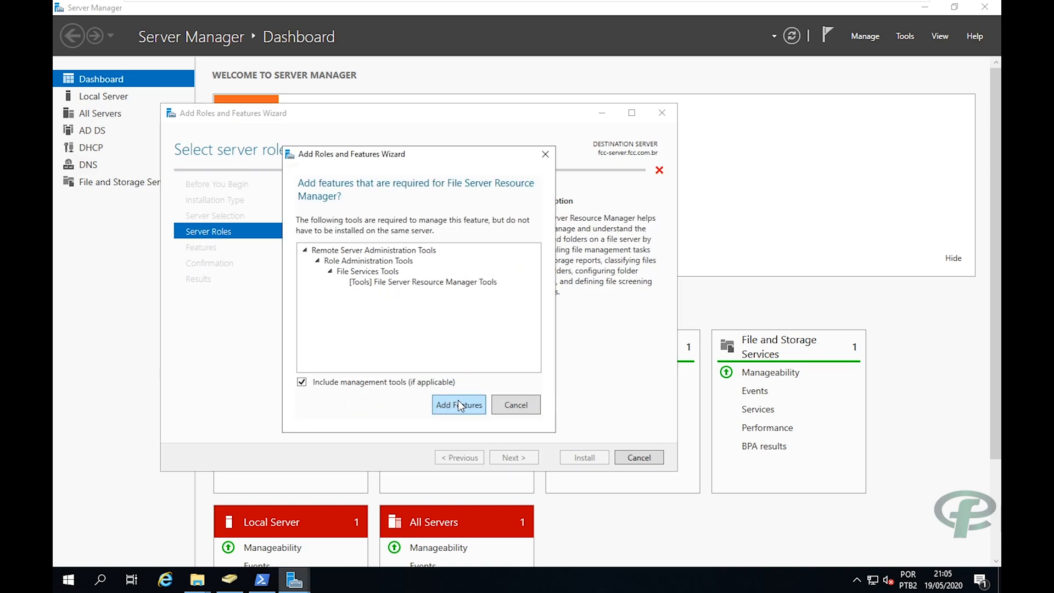
pyautogui.click(458, 405)
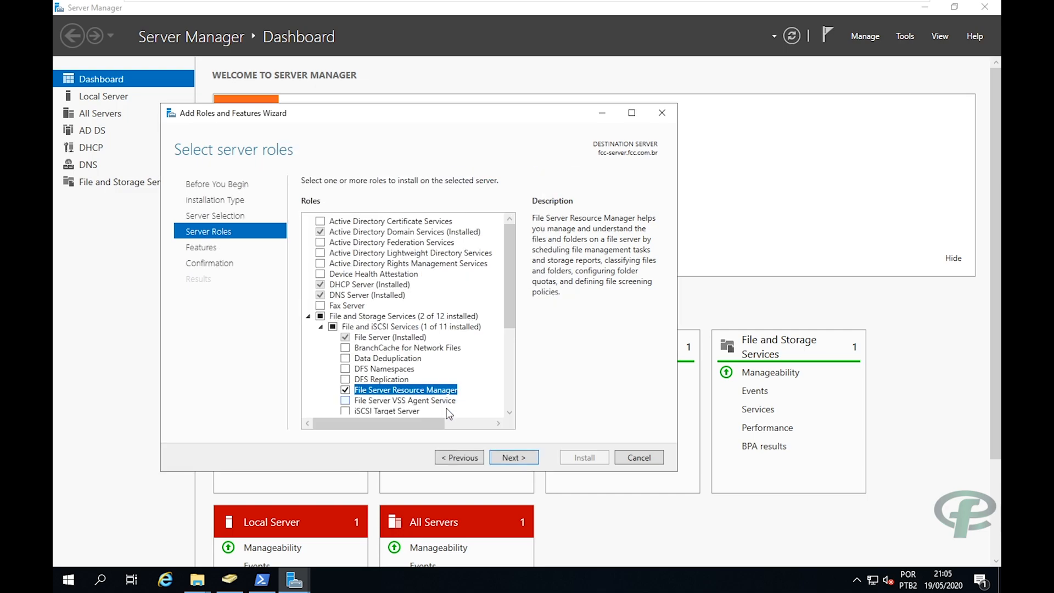
pyautogui.click(522, 456)
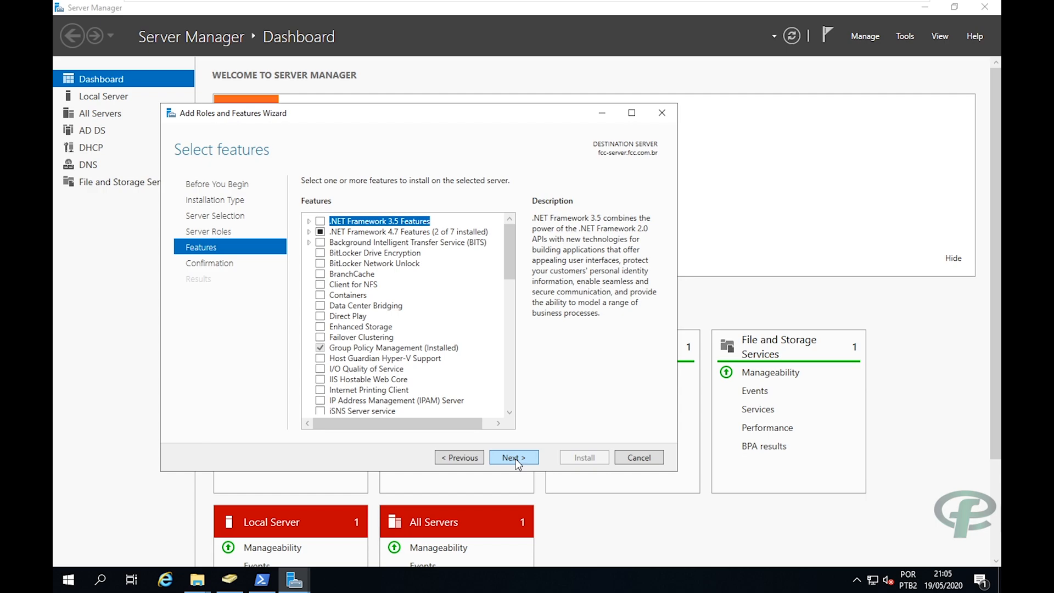
pyautogui.click(516, 461)
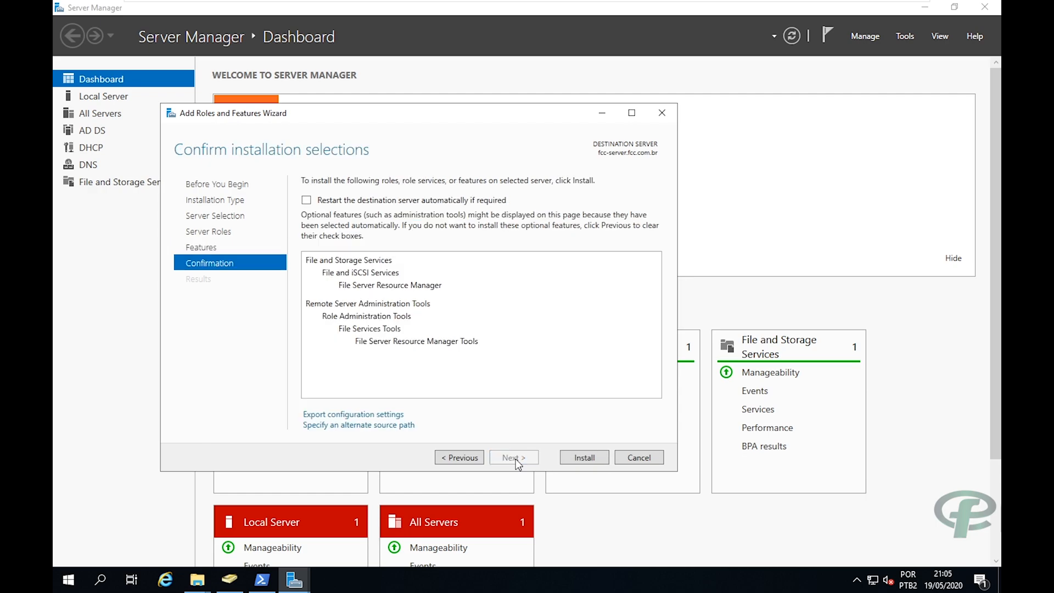
pyautogui.click(593, 459)
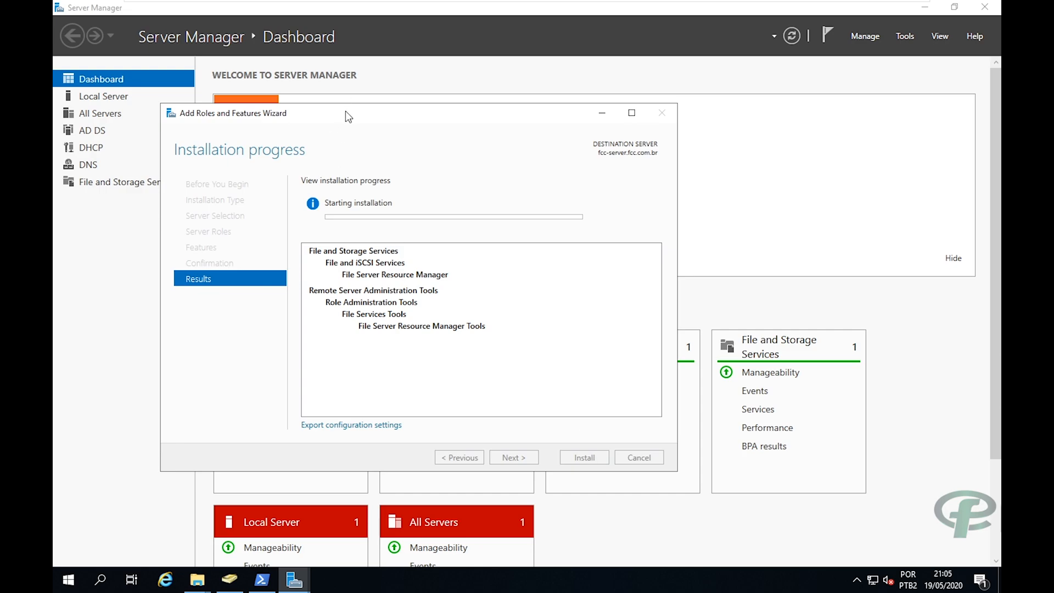
# Keep the wizard in view until File Server Resource Manager installs successfully on fcc-server.fcc.com.br.
pyautogui.moveTo(345, 111); pyautogui.dragTo(404, 113)
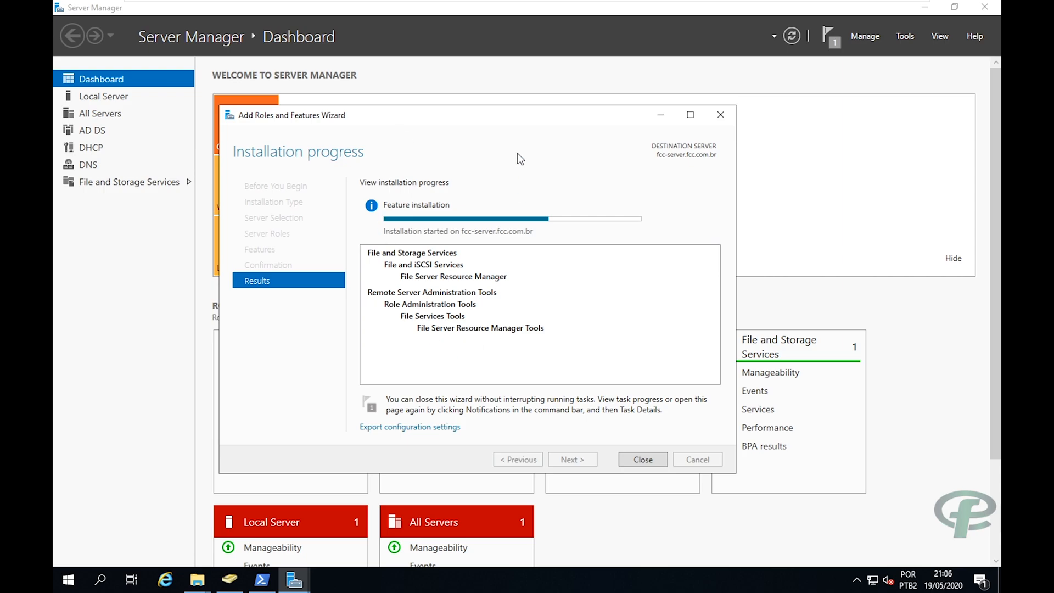
pyautogui.moveTo(508, 116)
pyautogui.mouseDown()
pyautogui.moveTo(526, 108)
pyautogui.moveTo(506, 117)
pyautogui.mouseUp()
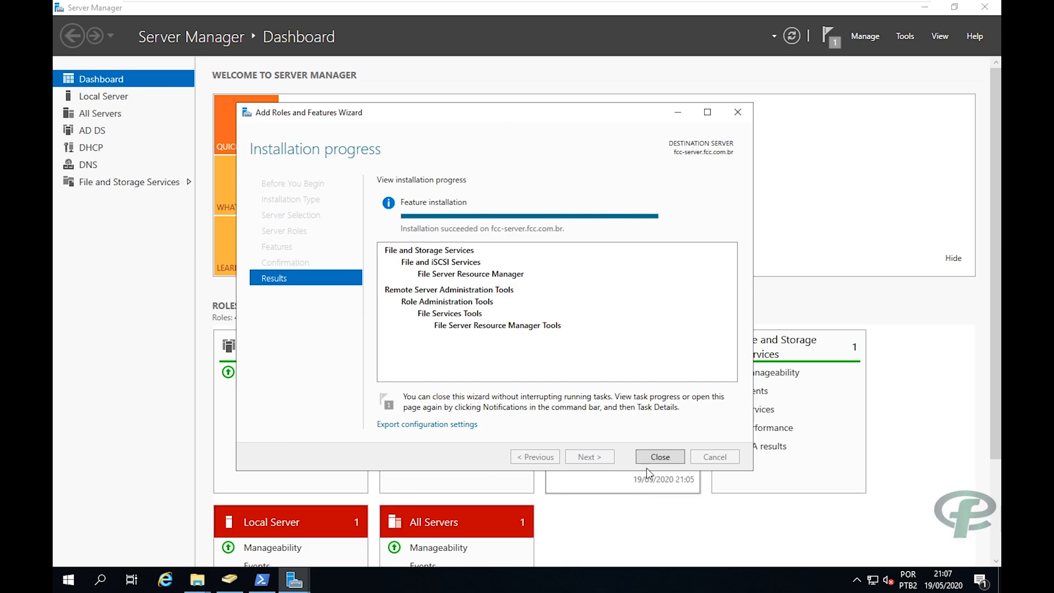
# Close the finished wizard and pin File Server Resource Manager to Start via a 'file' search.
pyautogui.click(660, 456)
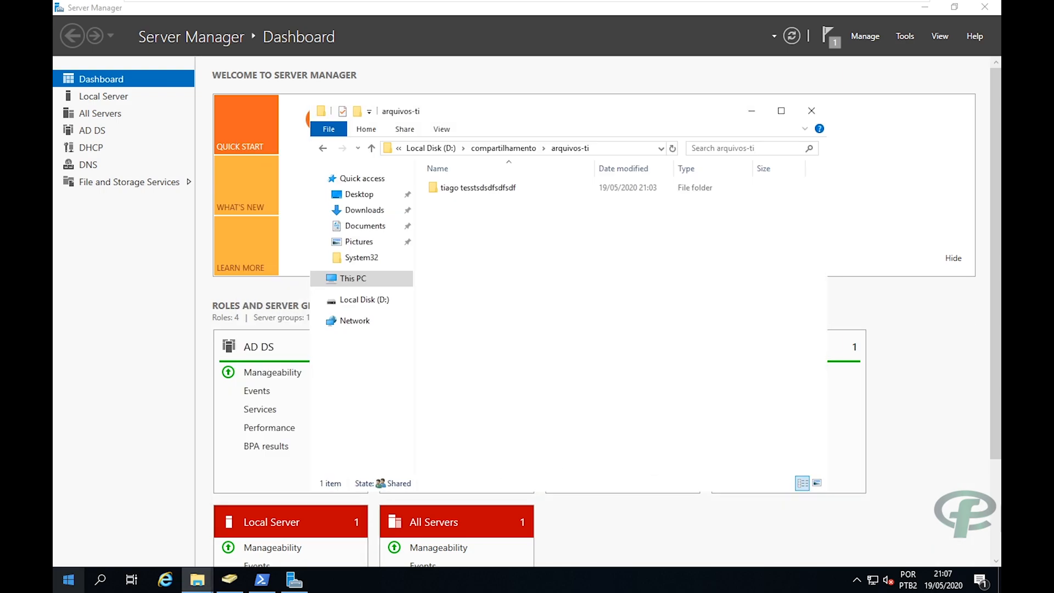
pyautogui.click(68, 580)
pyautogui.write('file')
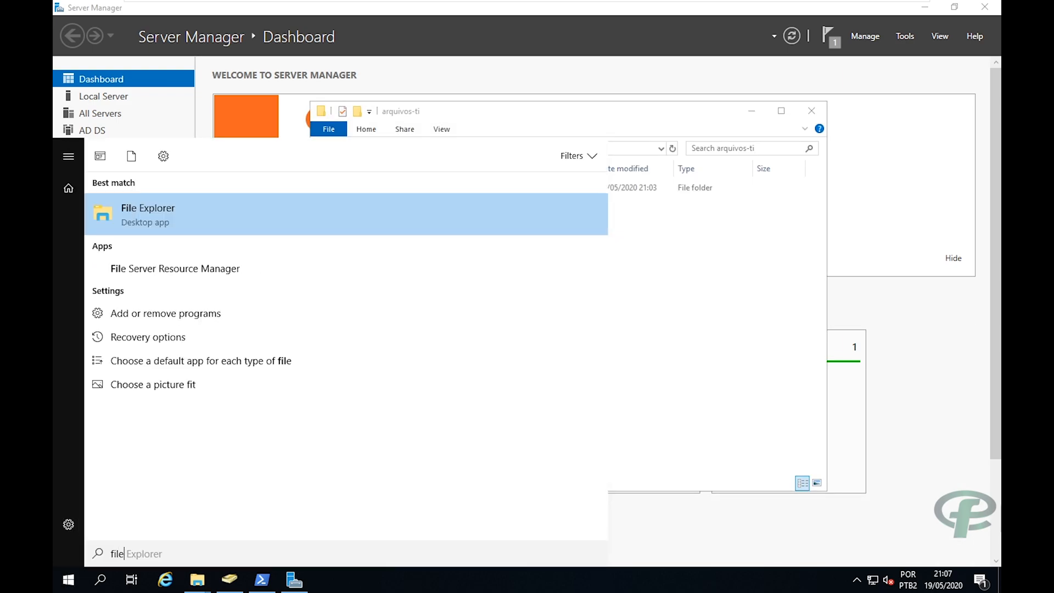
pyautogui.rightClick(229, 268)
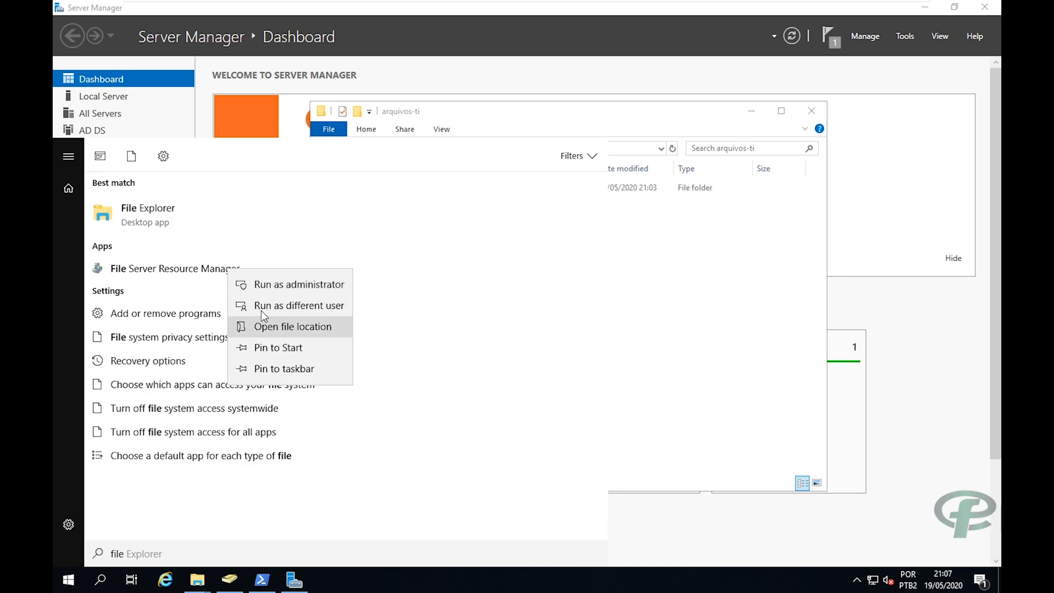
pyautogui.click(264, 347)
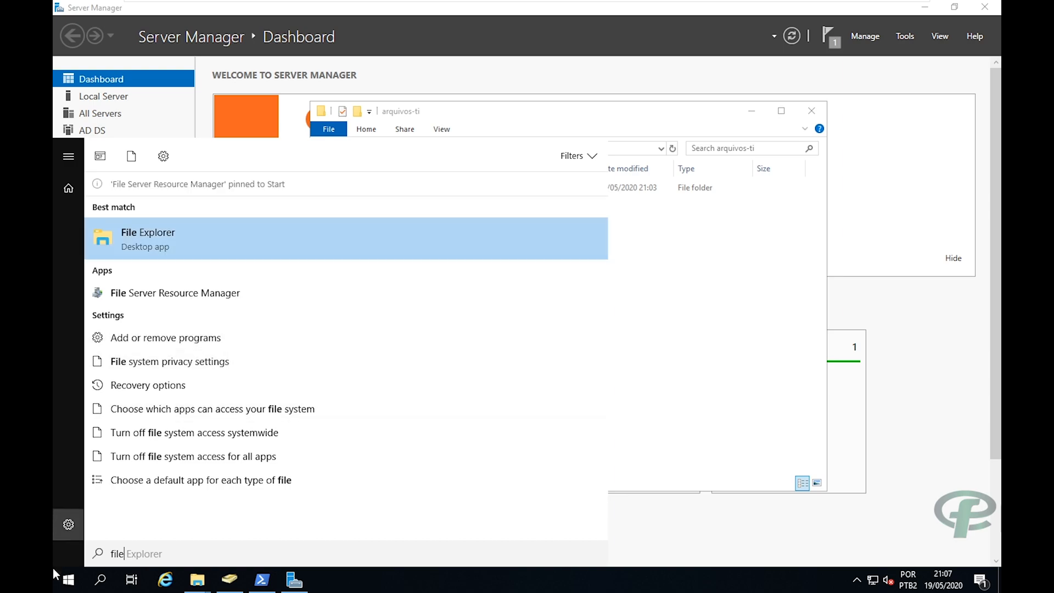
# Launch File Server Resource Manager from its Start tile and view Local Disk (D:) in This PC.
pyautogui.click(64, 577)
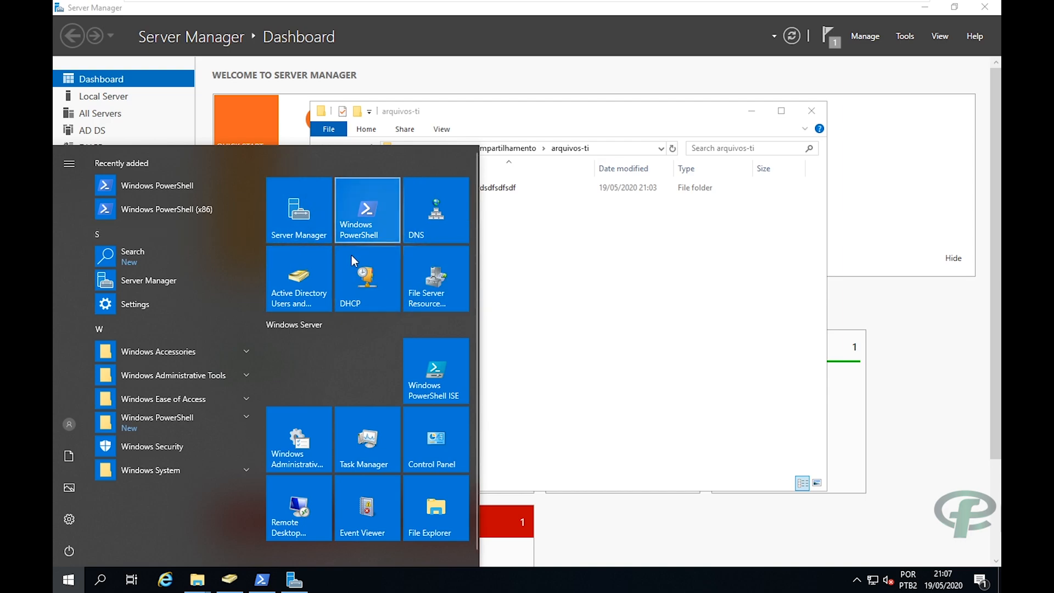
pyautogui.moveTo(306, 170)
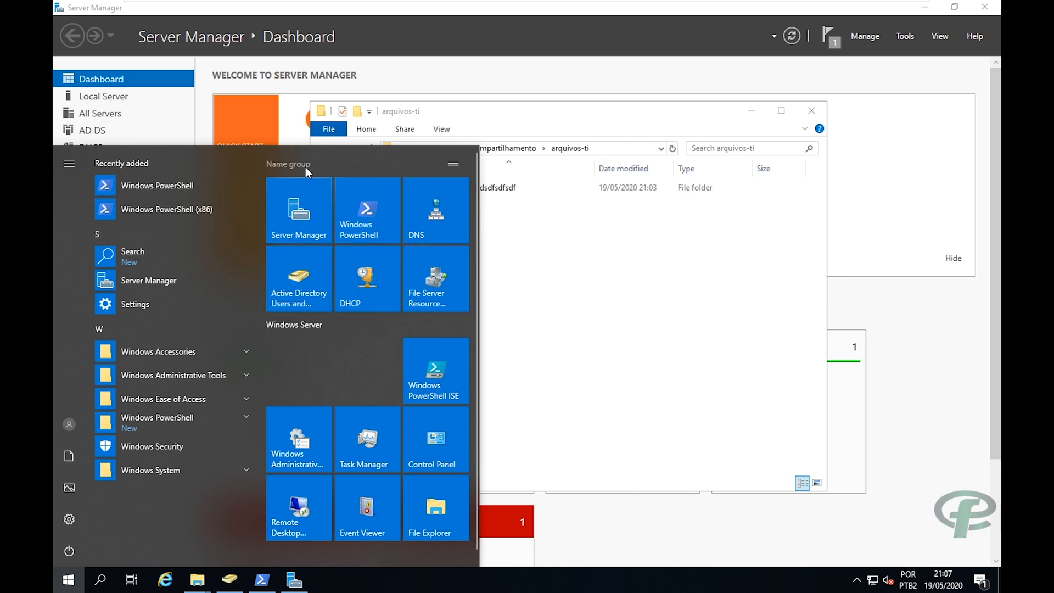
pyautogui.click(437, 289)
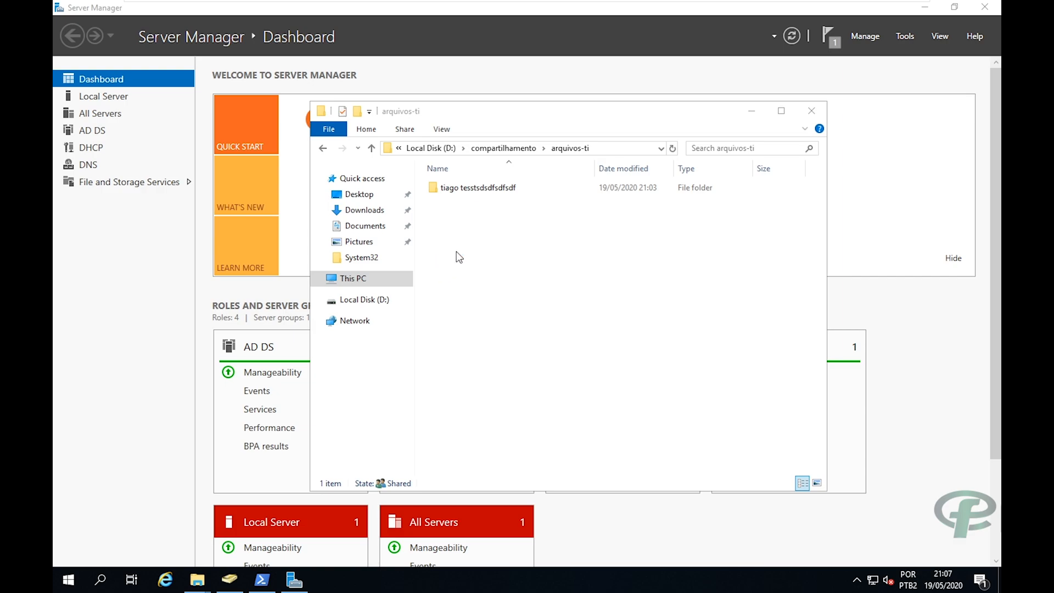
pyautogui.click(336, 281)
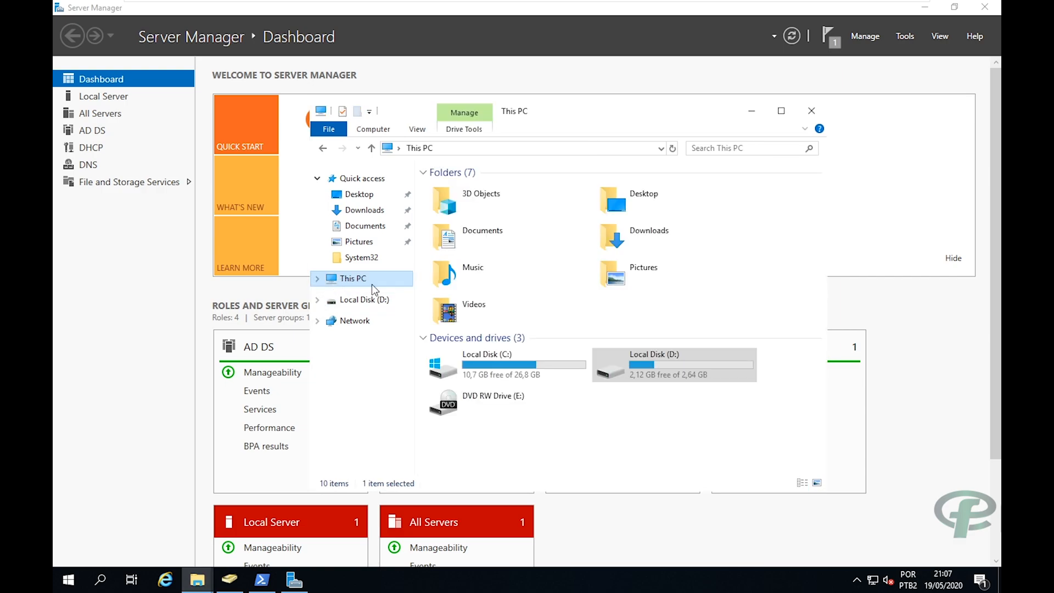
pyautogui.click(651, 373)
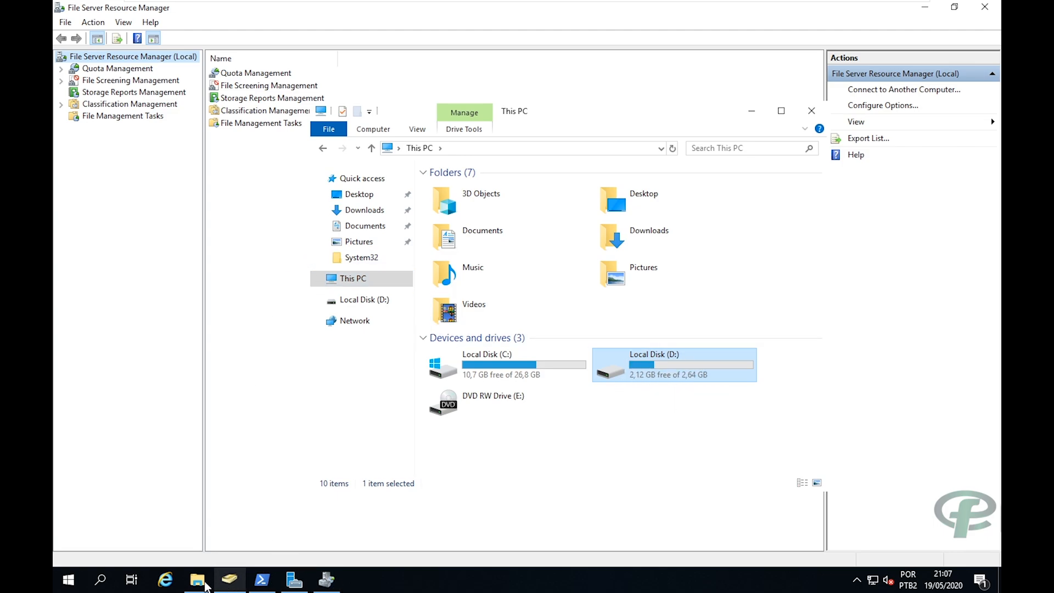
# In File Server Resource Manager, expand Quota Management and start a new quota under Quotas.
pyautogui.moveTo(327, 579)
pyautogui.click(330, 525)
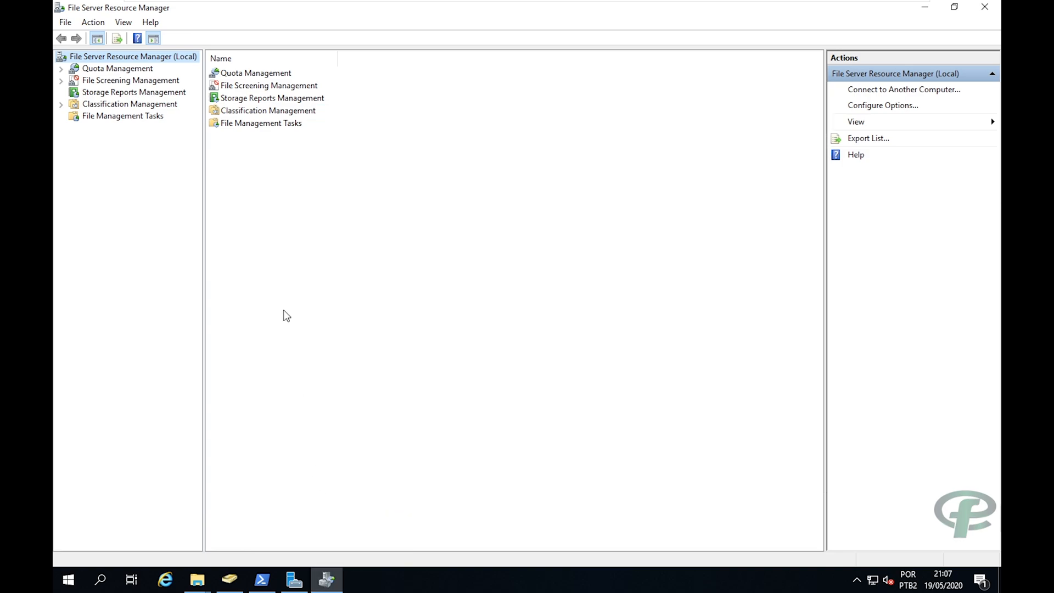
pyautogui.click(113, 70)
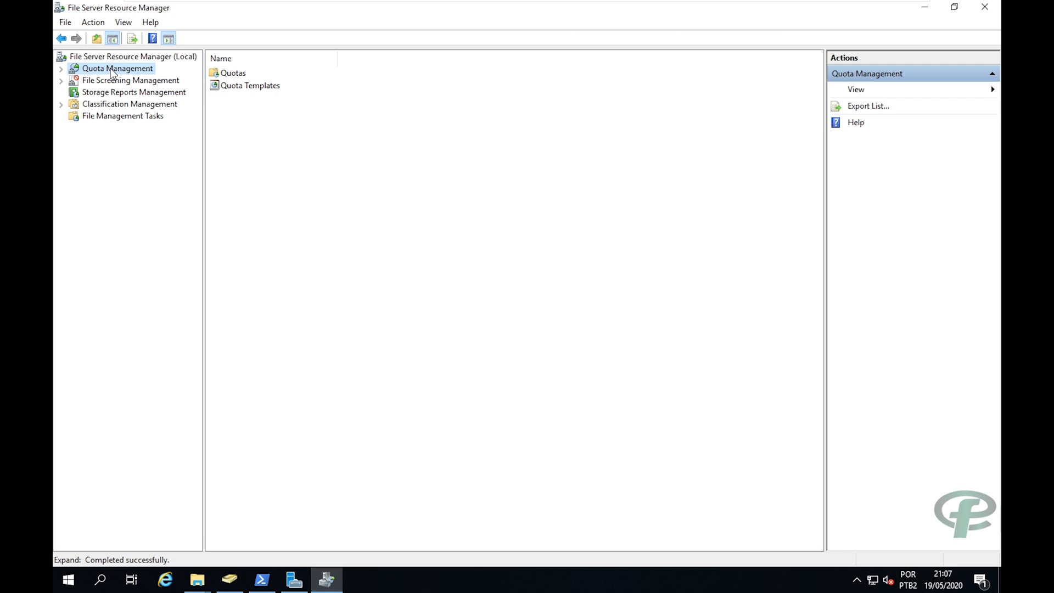
pyautogui.doubleClick(112, 70)
pyautogui.click(107, 80)
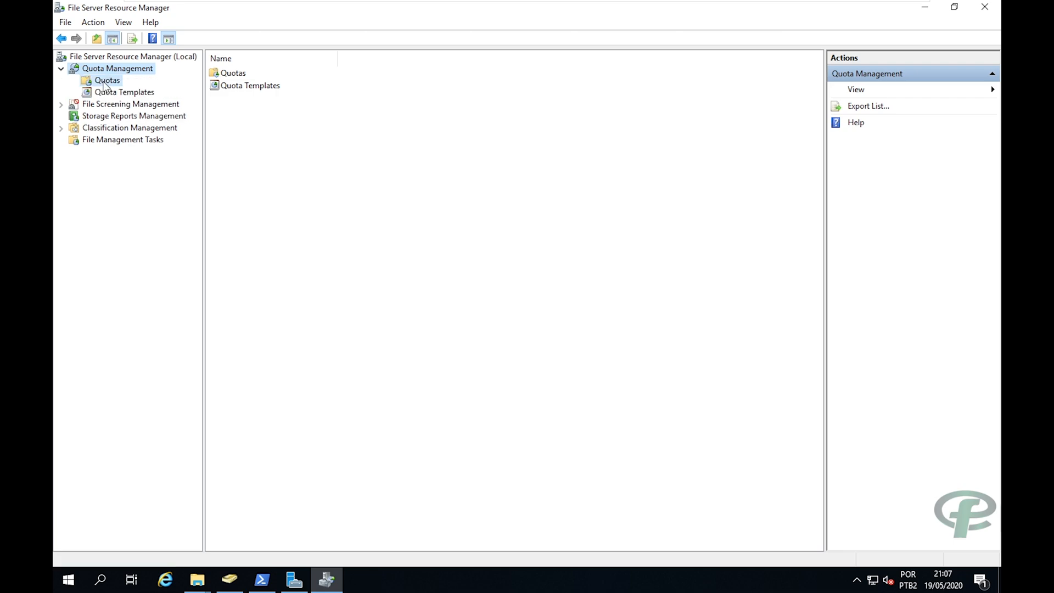
pyautogui.rightClick(105, 81)
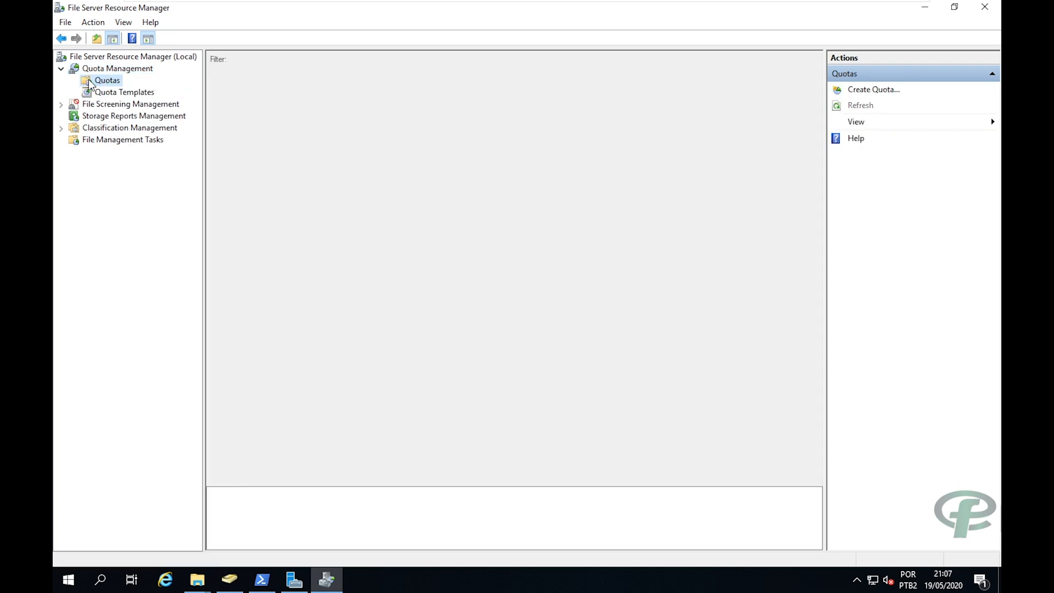
pyautogui.rightClick(90, 81)
pyautogui.click(106, 91)
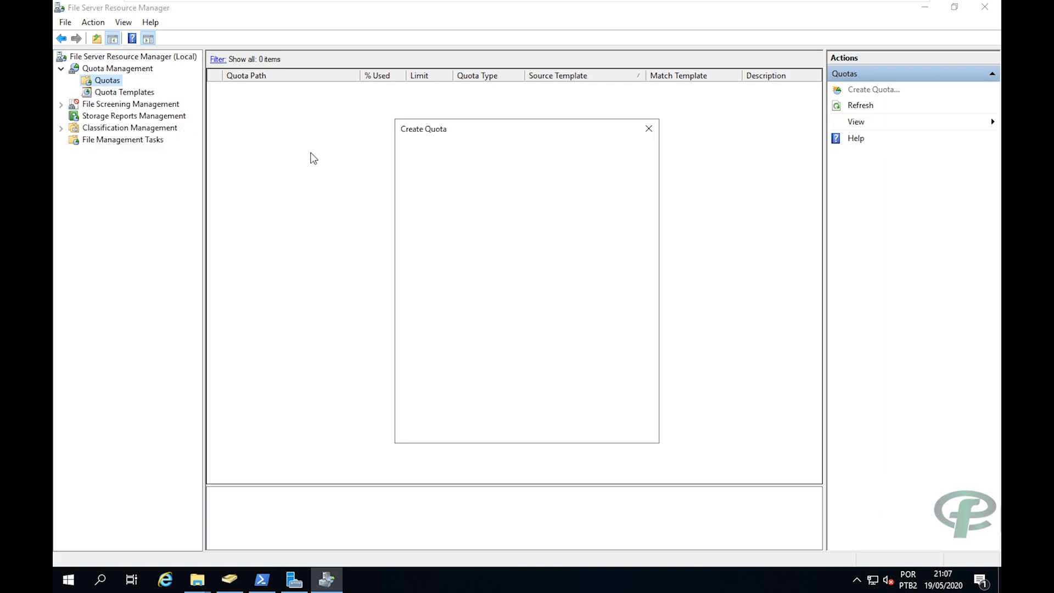
# Create the quota on D:\compartilhamento\arquivos-ti using the 100 MB Limit template.
pyautogui.click(619, 168)
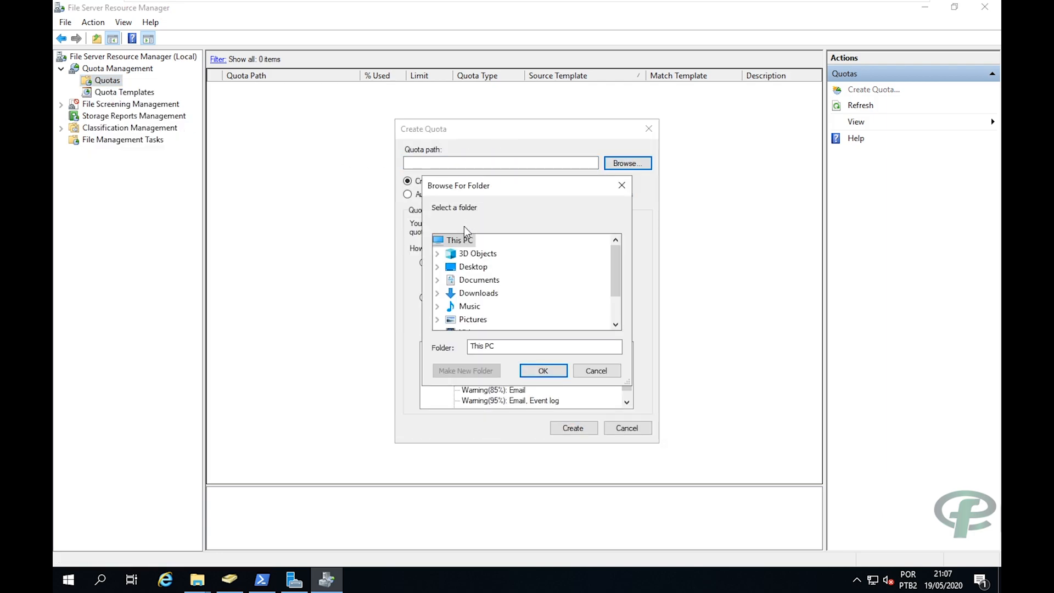
pyautogui.scroll(-1, 456, 247)
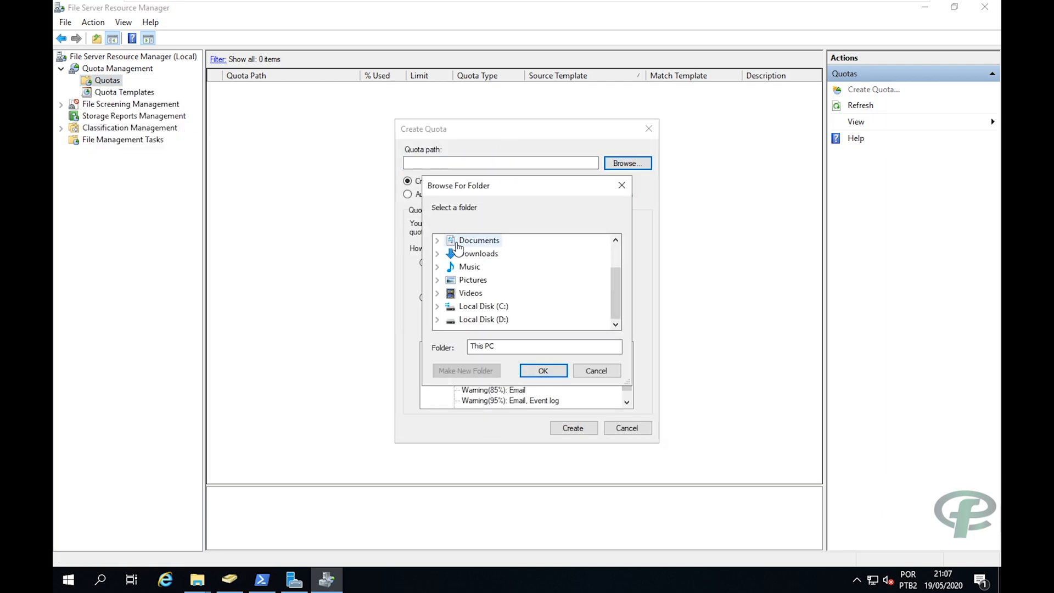
pyautogui.doubleClick(466, 320)
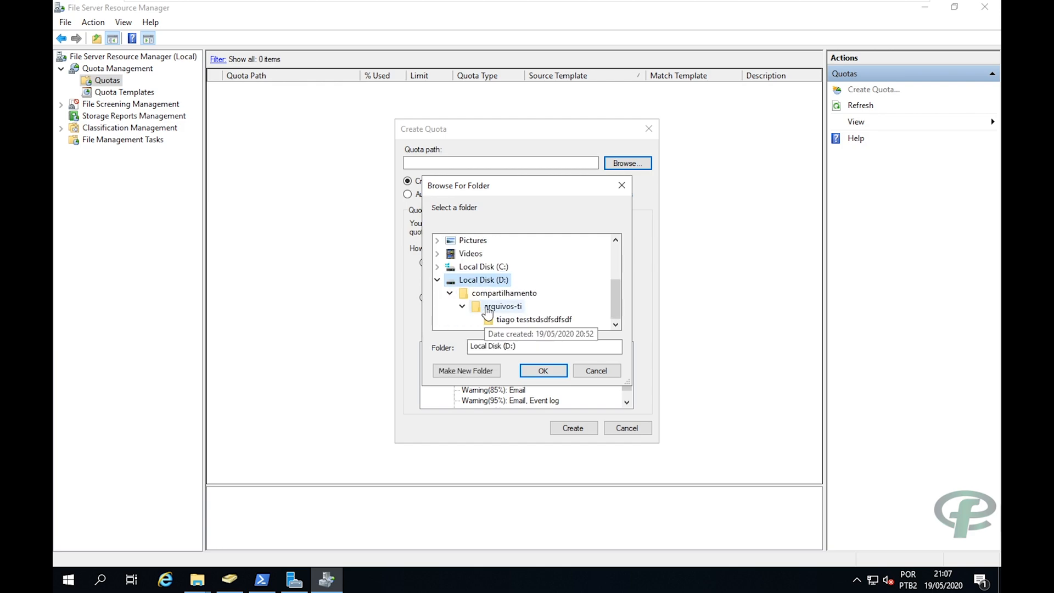
pyautogui.click(488, 311)
pyautogui.click(542, 371)
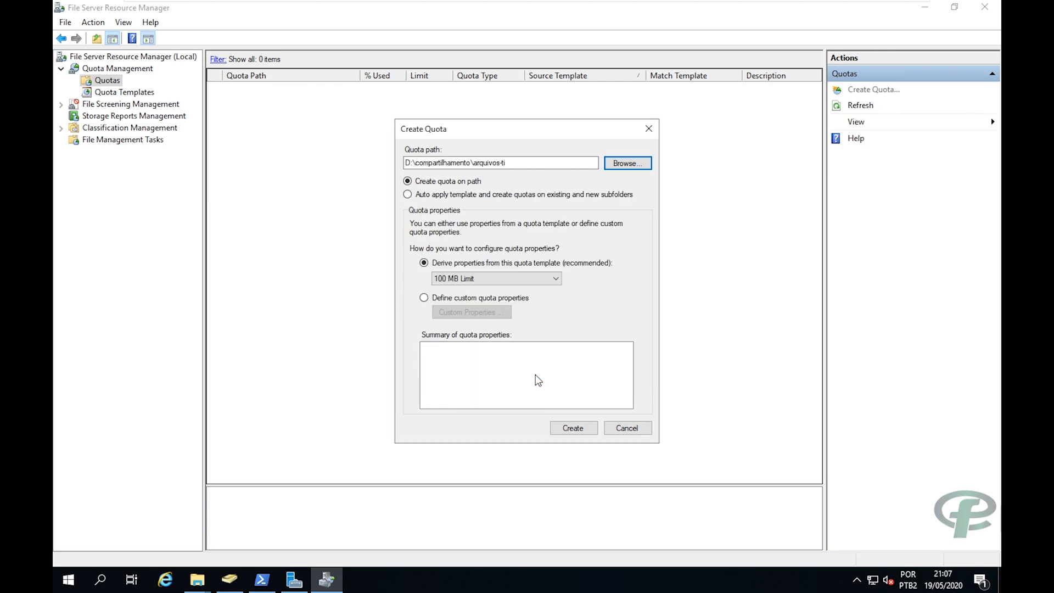
pyautogui.click(475, 281)
pyautogui.click(475, 288)
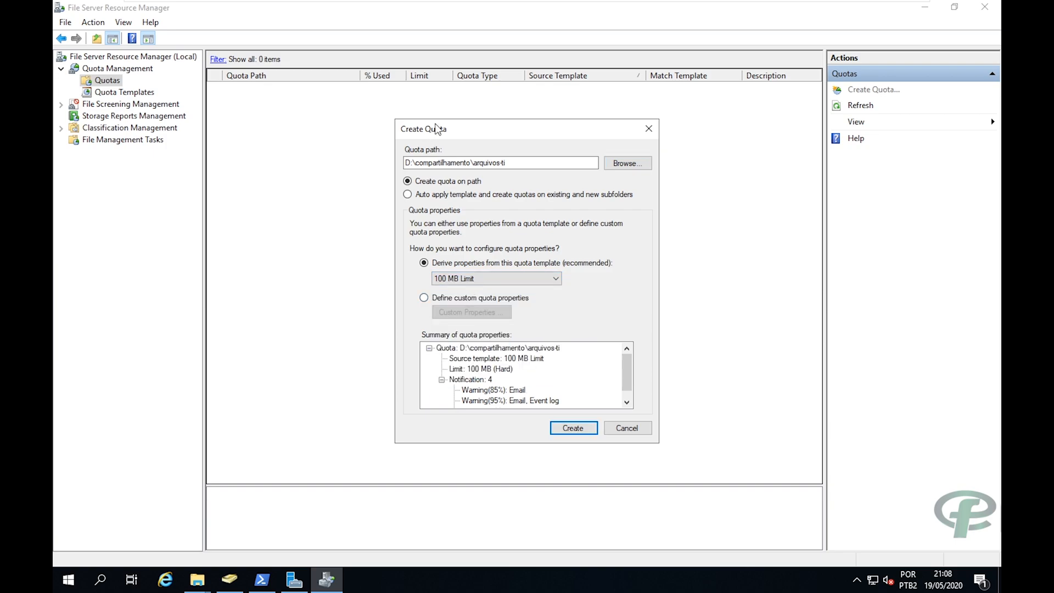
pyautogui.moveTo(438, 128); pyautogui.dragTo(439, 82)
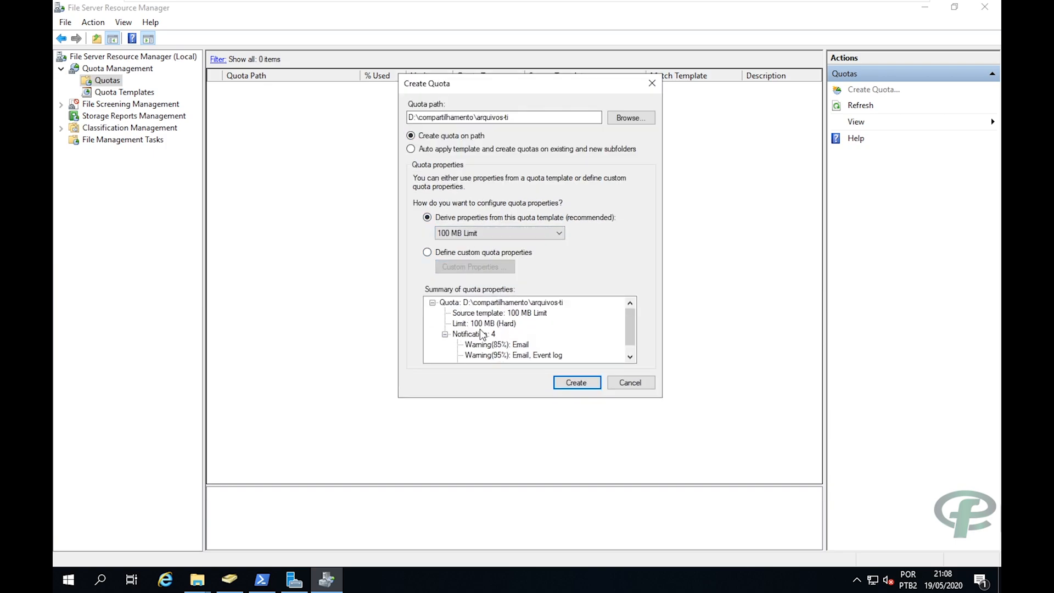
pyautogui.click(573, 392)
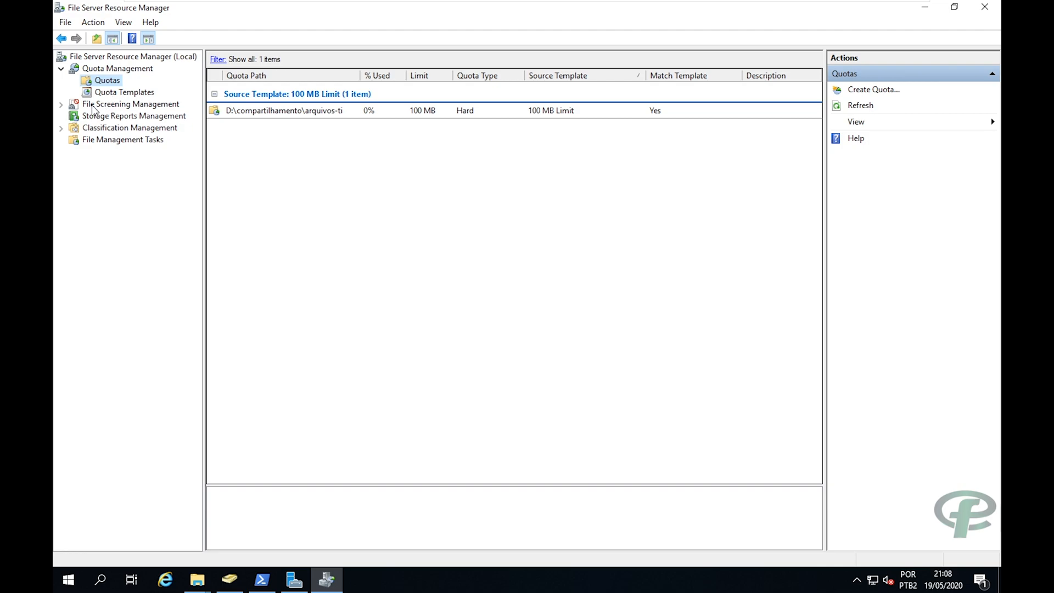
pyautogui.click(99, 104)
# Start a new file screen with its path set to D:\compartilhamento\arquivos-ti.
pyautogui.rightClick(97, 103)
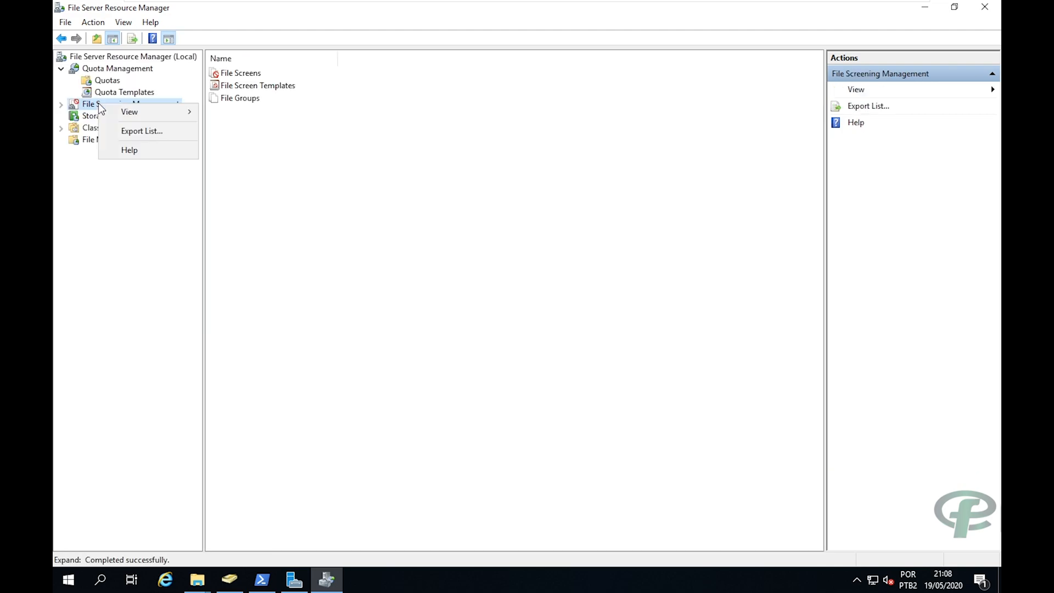
pyautogui.doubleClick(84, 108)
pyautogui.click(98, 118)
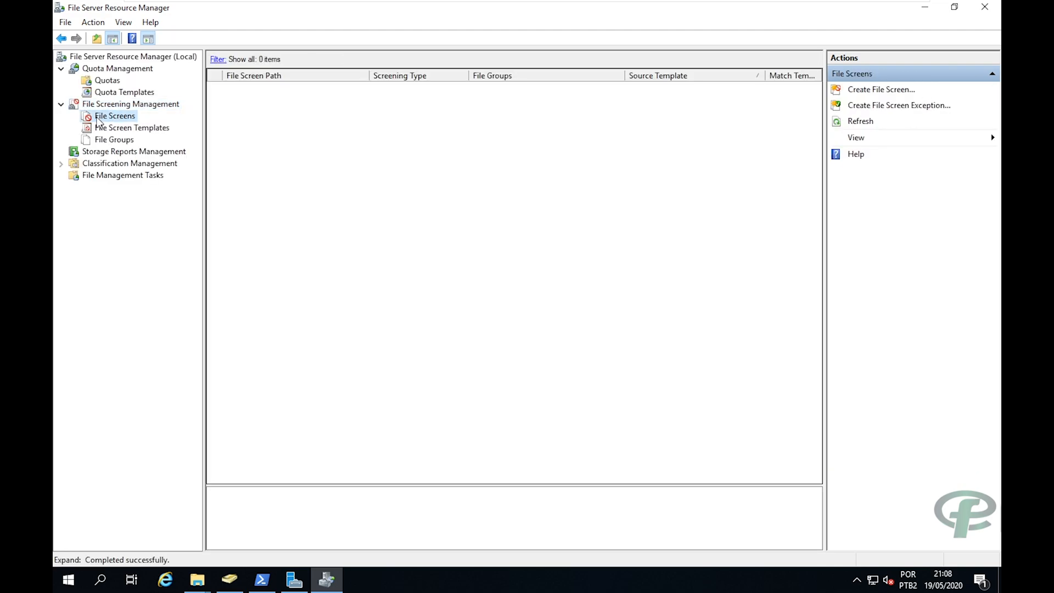
pyautogui.rightClick(98, 117)
pyautogui.click(115, 127)
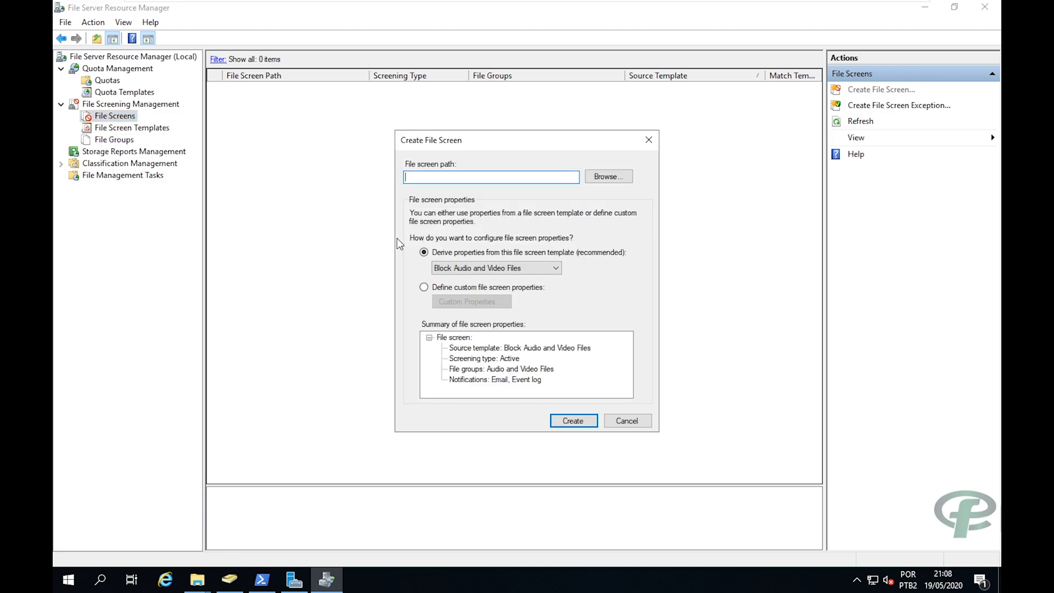
pyautogui.click(608, 176)
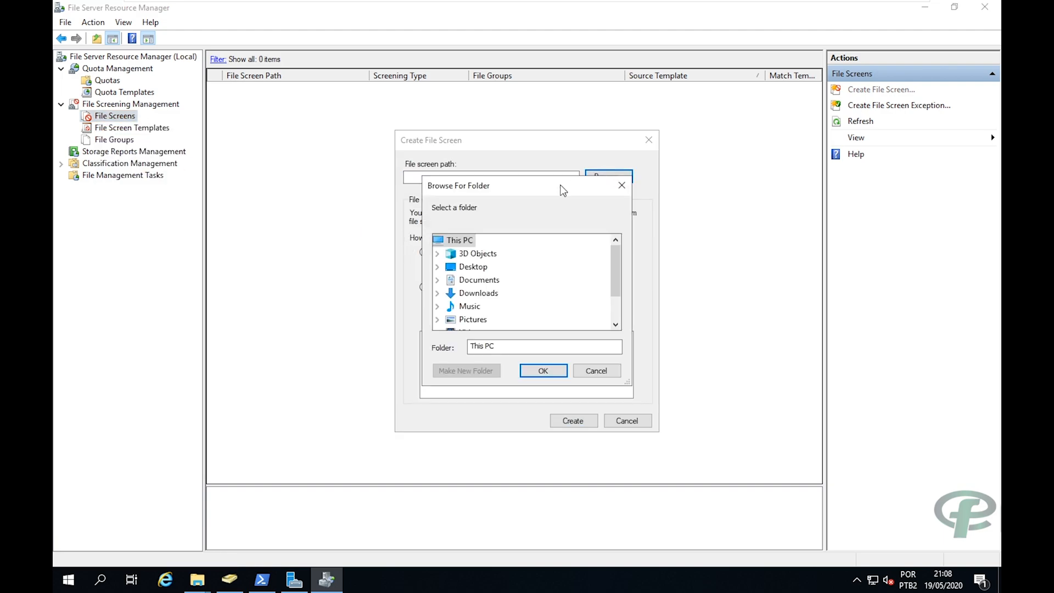
pyautogui.scroll(-1, 476, 283)
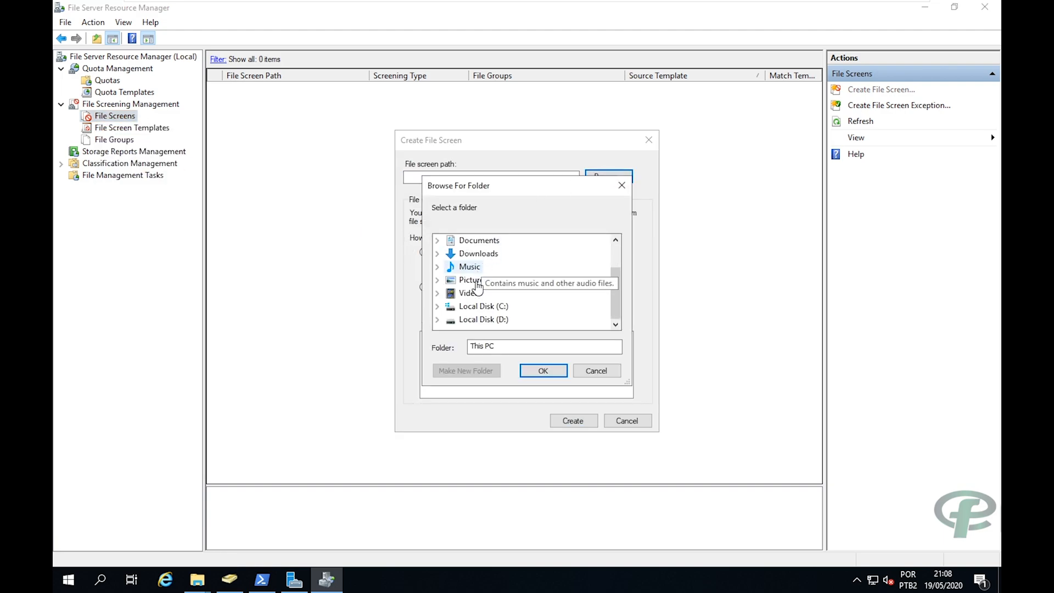
pyautogui.doubleClick(475, 320)
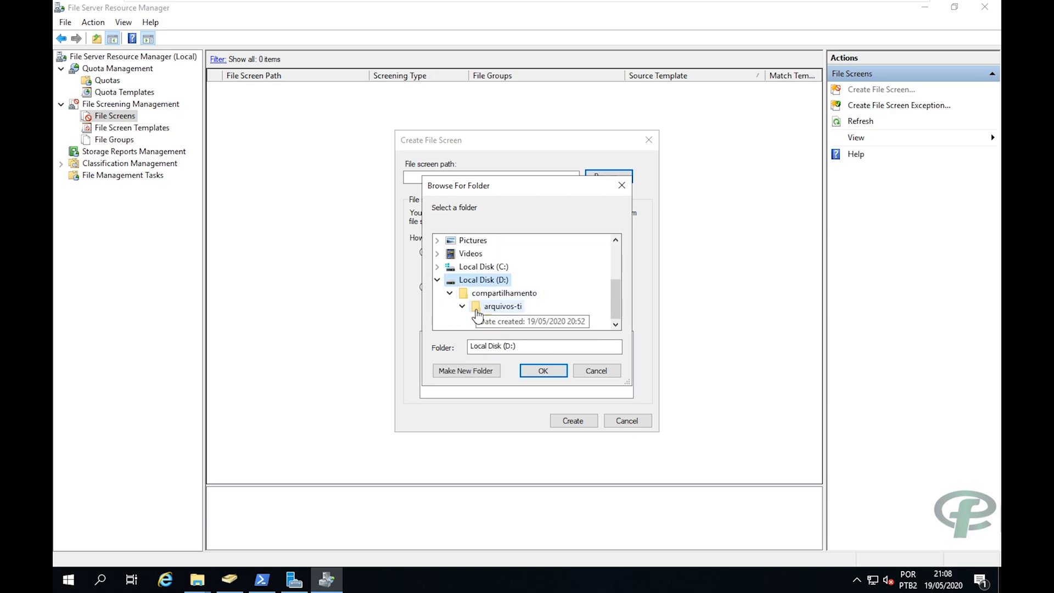
pyautogui.click(496, 306)
pyautogui.click(543, 370)
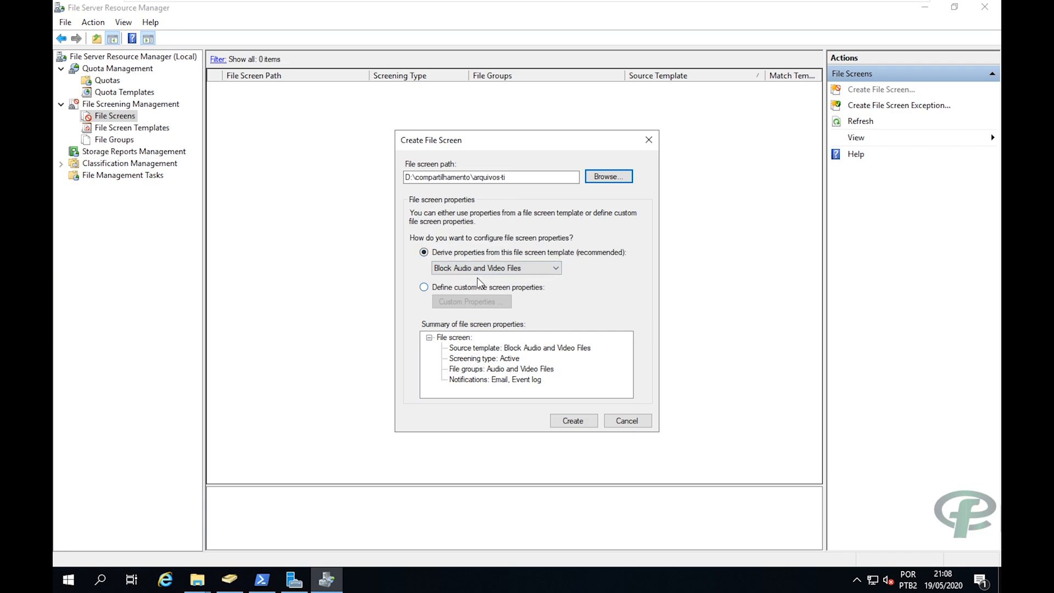
# Switch to custom screen properties, block Image Files, and view that group's file extensions.
pyautogui.click(446, 288)
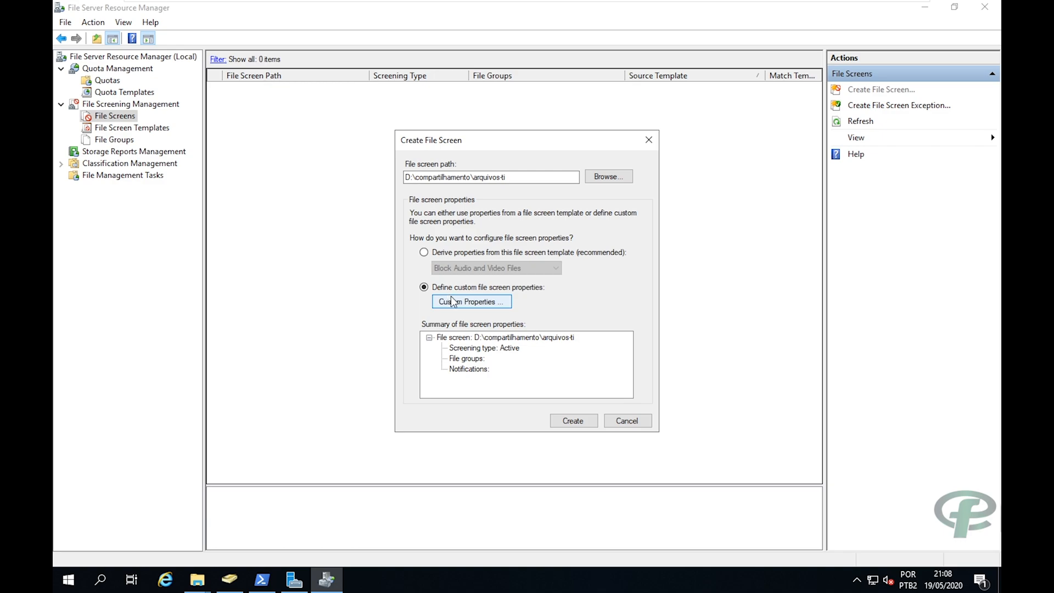
pyautogui.click(456, 301)
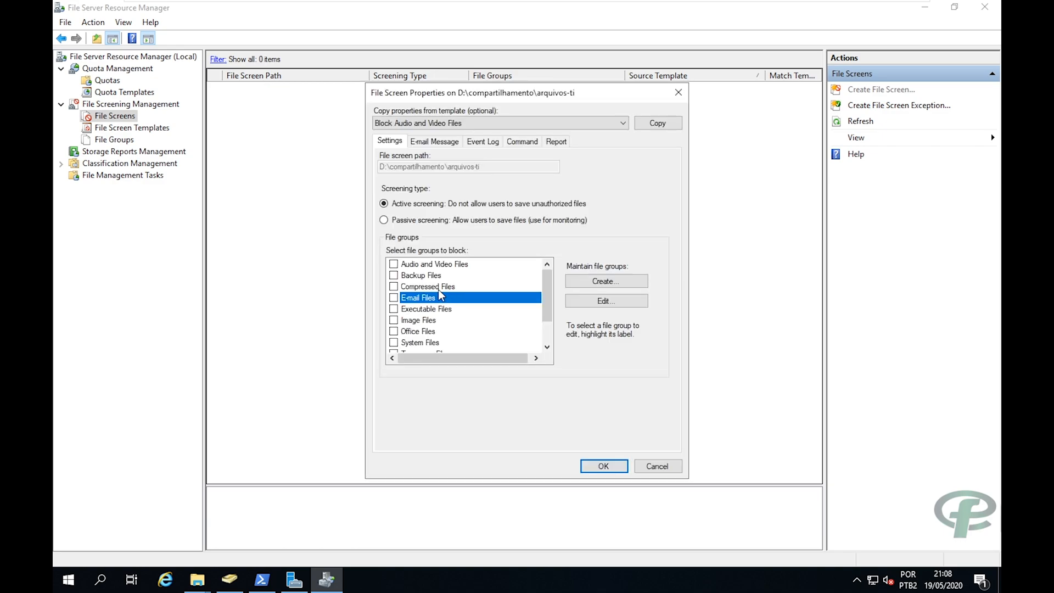
pyautogui.scroll(-1, 444, 294)
pyautogui.scroll(1, 482, 299)
pyautogui.click(393, 320)
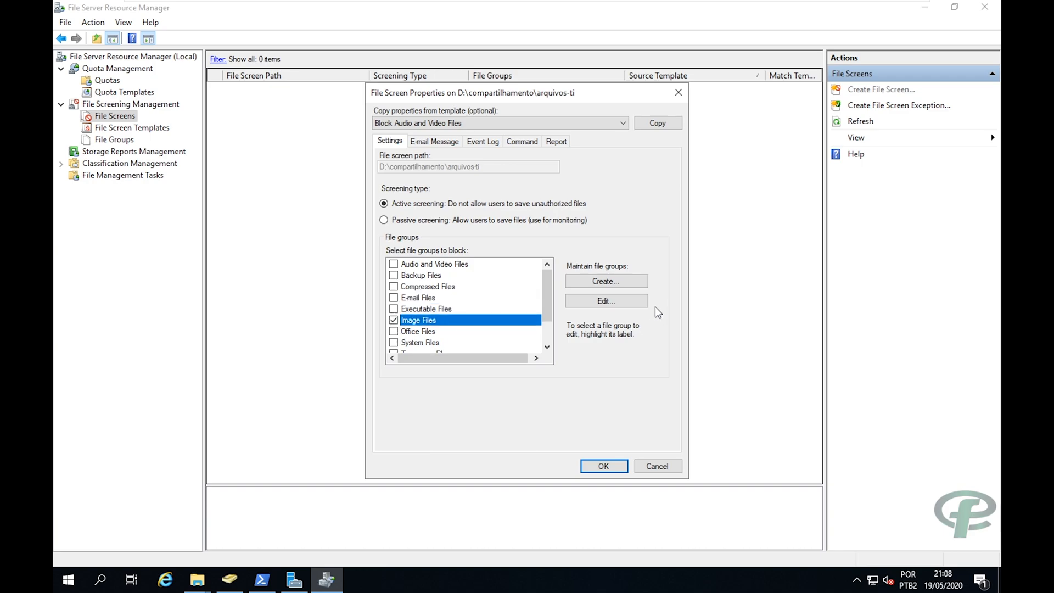
pyautogui.click(627, 302)
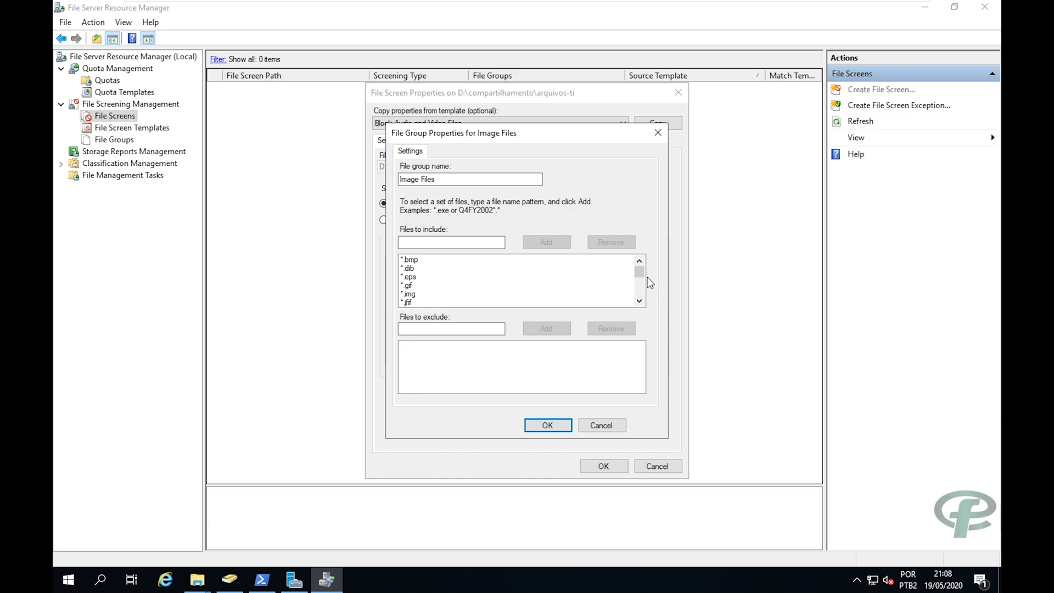
pyautogui.moveTo(641, 275); pyautogui.dragTo(631, 242)
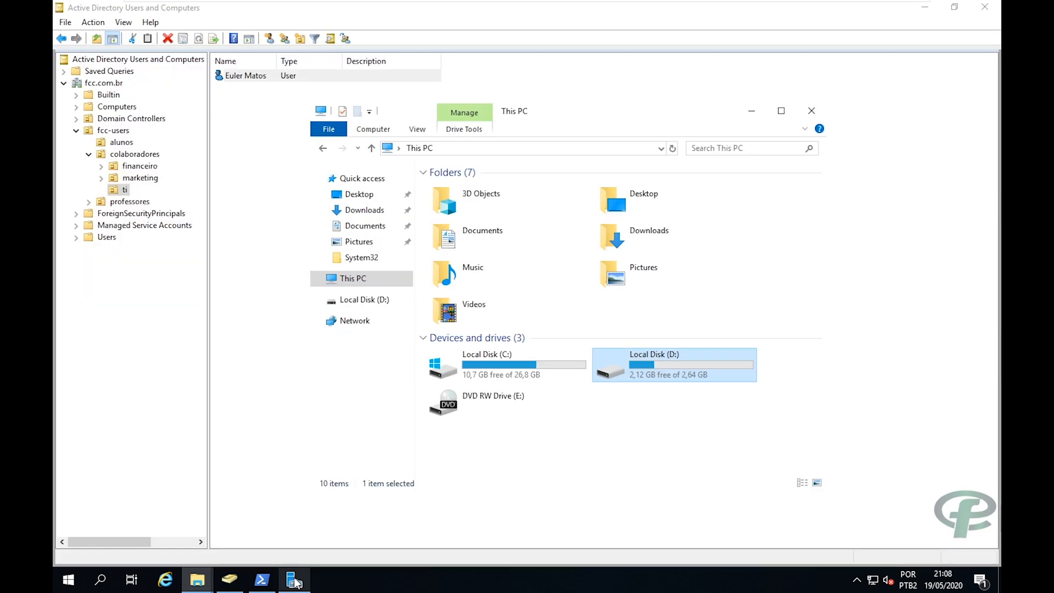
# Minimize Active Directory Users and Computers and relaunch File Server Resource Manager from Start.
pyautogui.moveTo(927, 3)
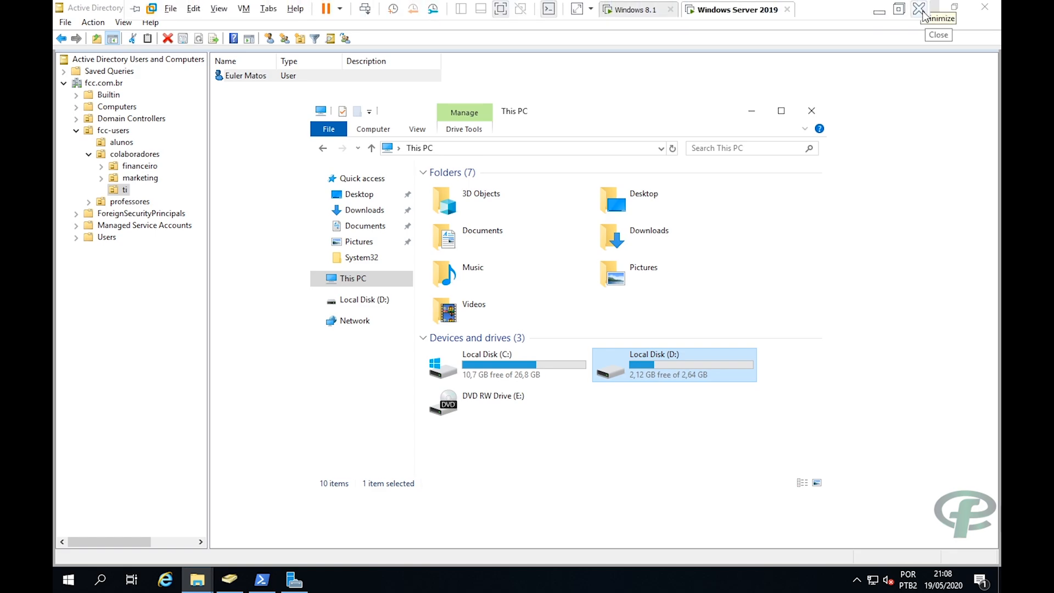
pyautogui.click(921, 70)
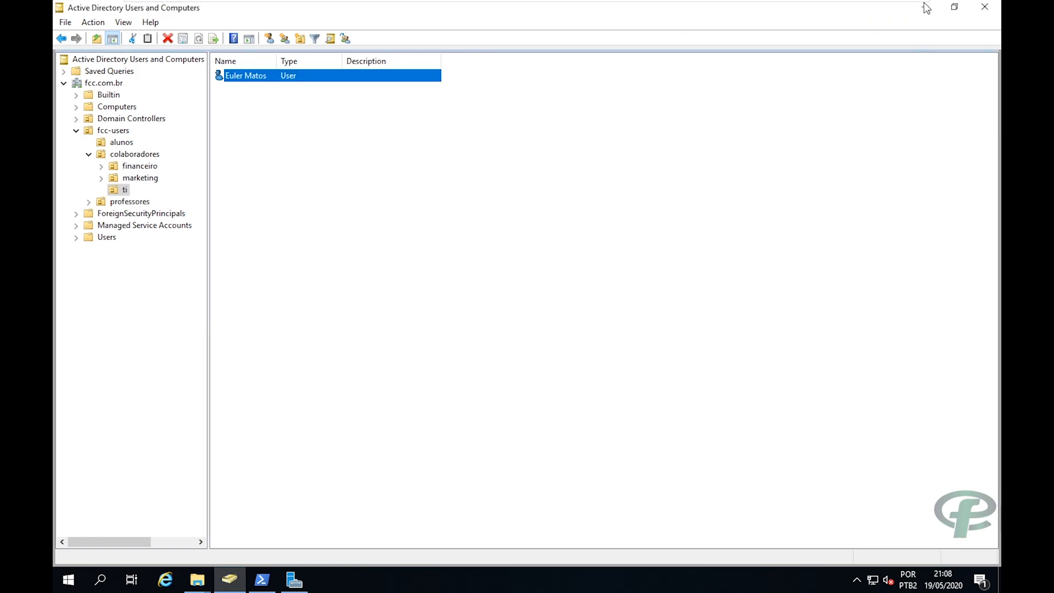
pyautogui.click(936, 14)
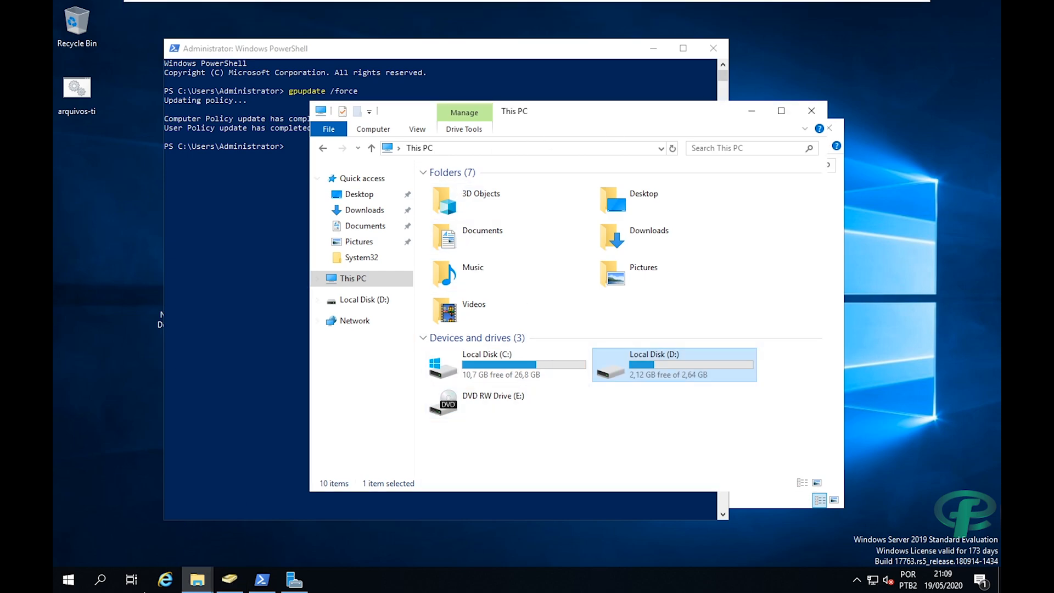
pyautogui.click(68, 579)
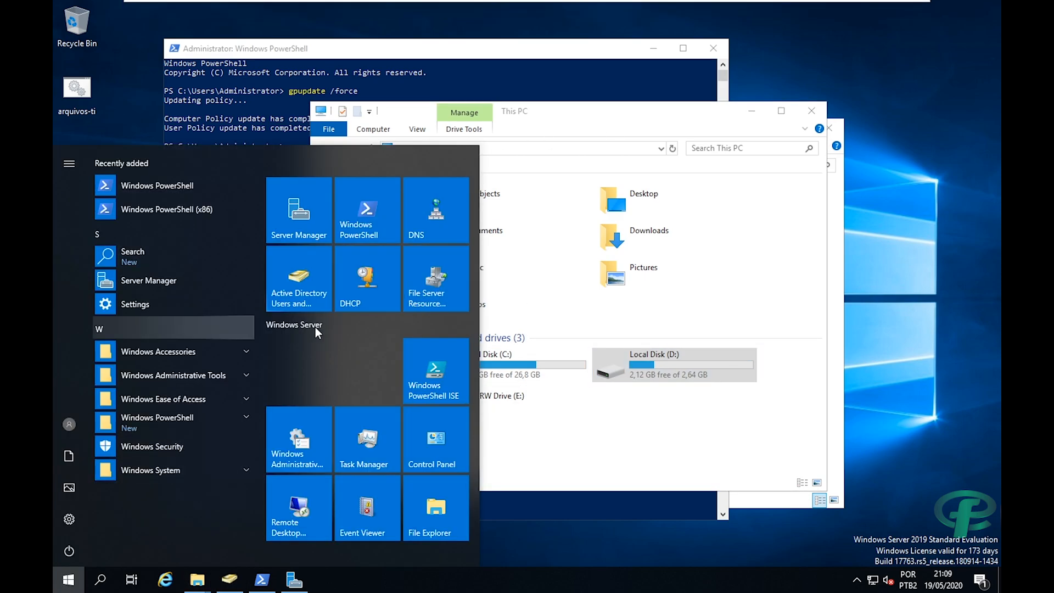
pyautogui.click(410, 293)
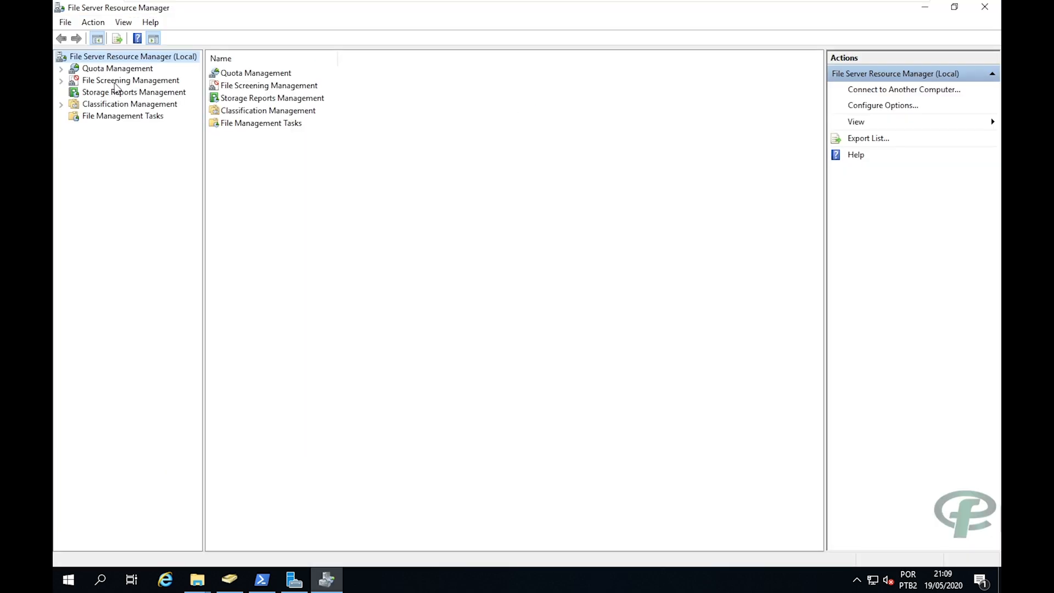
# Expand File Screening Management and start a new file screen under File Screens.
pyautogui.click(116, 81)
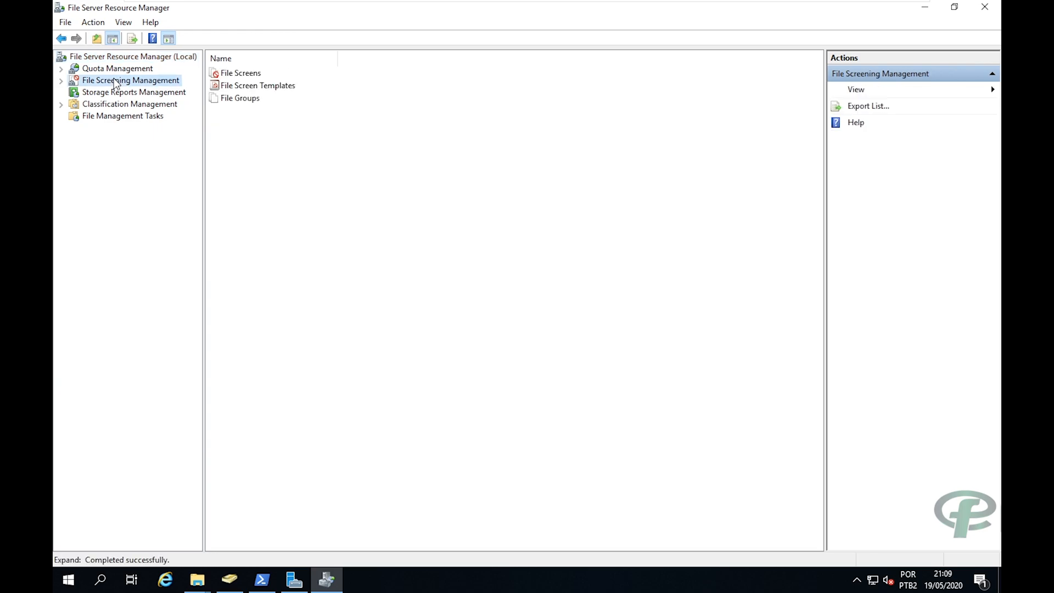
pyautogui.doubleClick(115, 81)
pyautogui.click(112, 93)
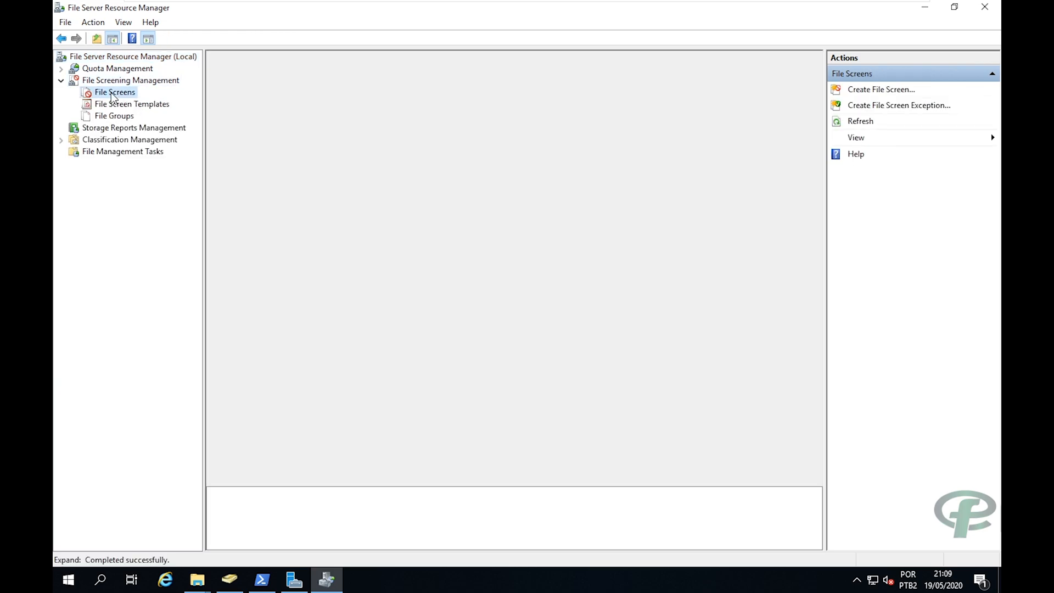
pyautogui.rightClick(112, 94)
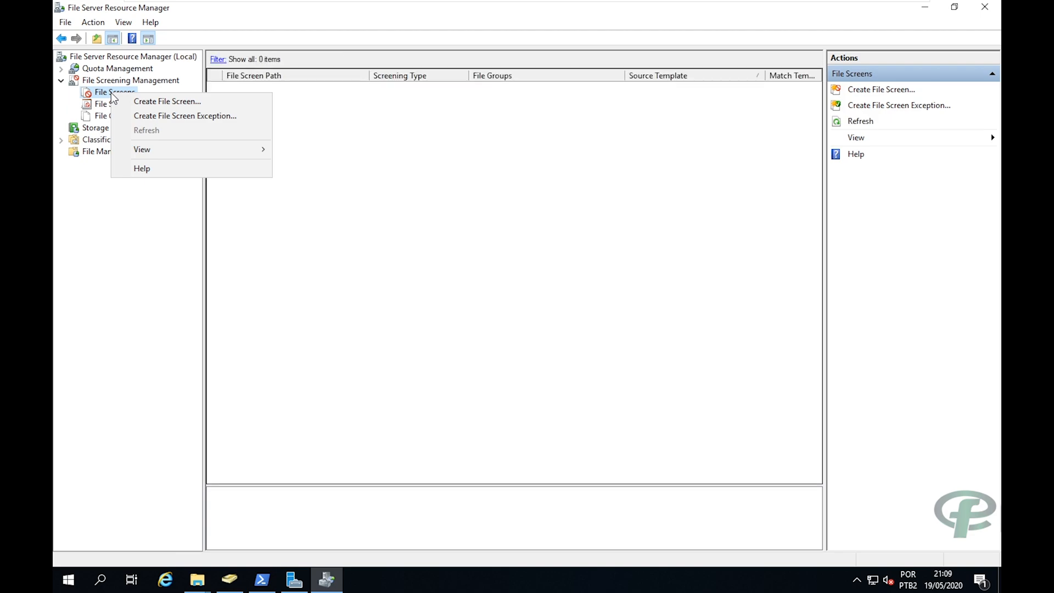
pyautogui.click(96, 209)
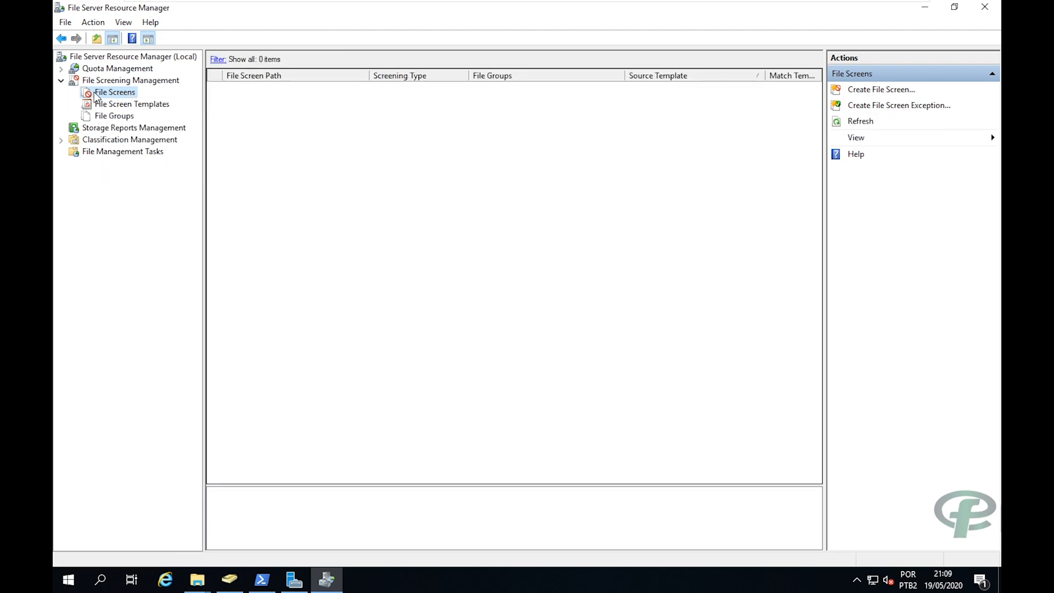
pyautogui.rightClick(96, 96)
pyautogui.click(124, 106)
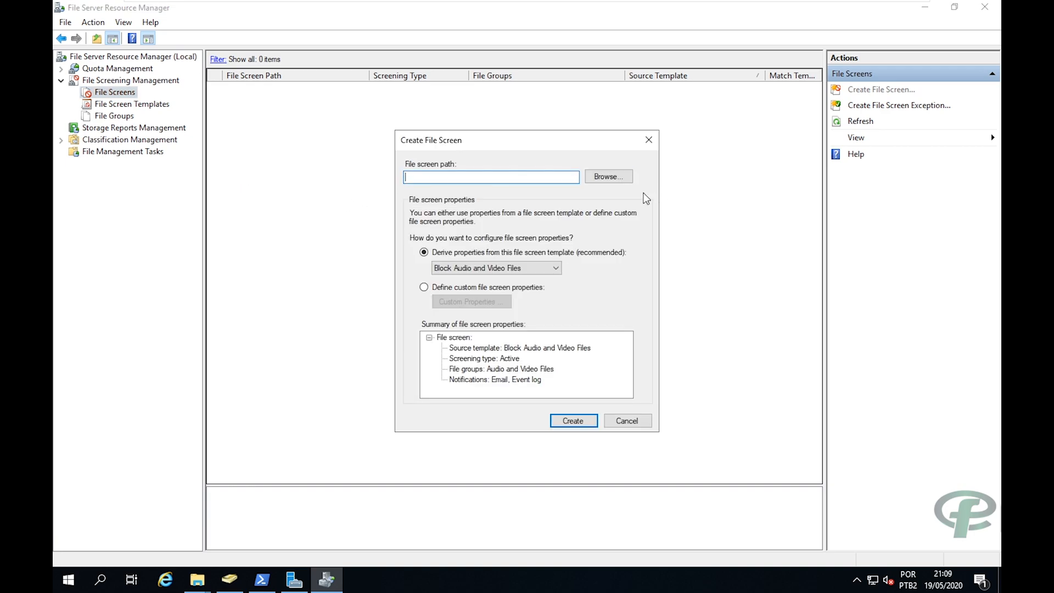
# Create the screen on D:\compartilhamento\arquivos-ti with the Block Audio and Video Files template.
pyautogui.click(607, 176)
pyautogui.scroll(-1, 505, 282)
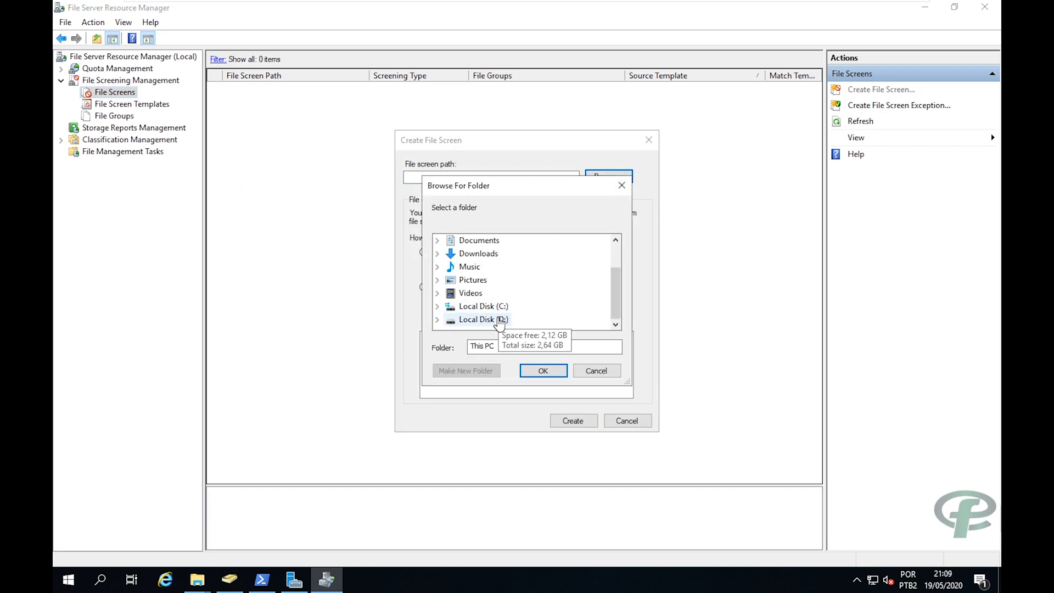
pyautogui.doubleClick(482, 319)
pyautogui.click(488, 307)
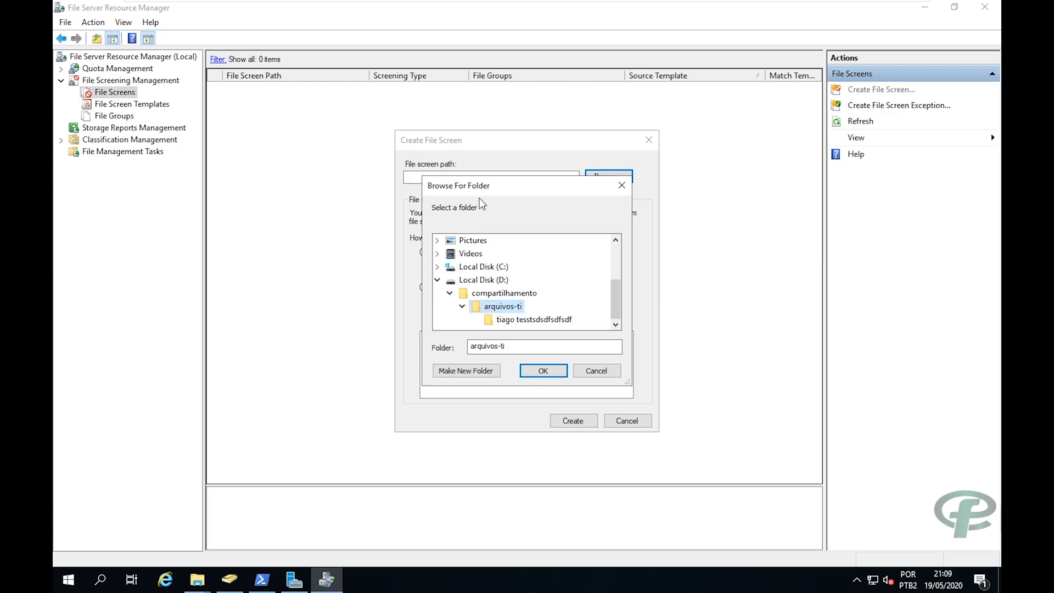
pyautogui.moveTo(479, 191); pyautogui.dragTo(468, 135)
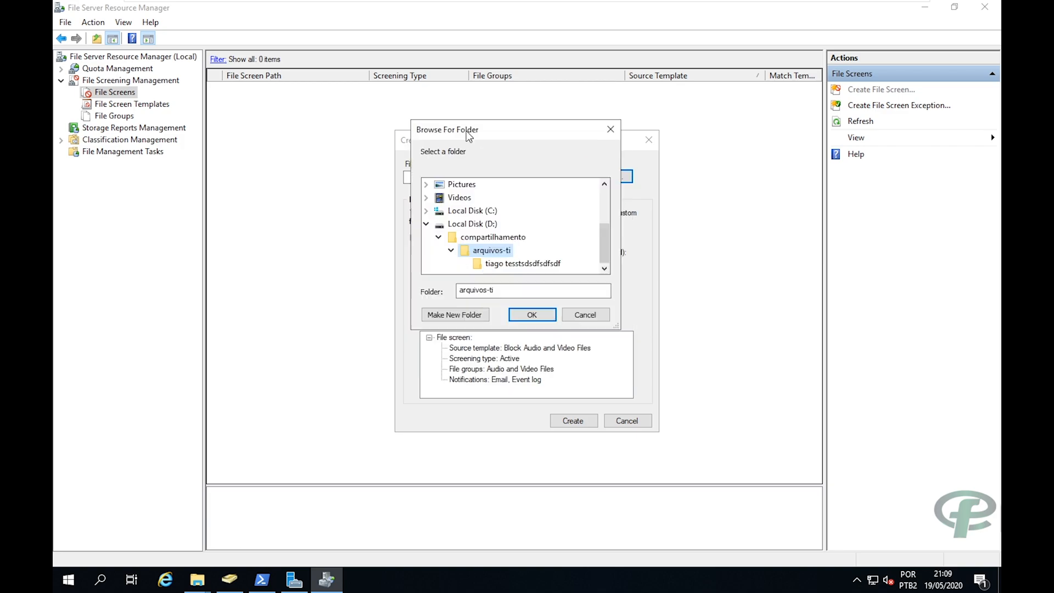
pyautogui.click(529, 315)
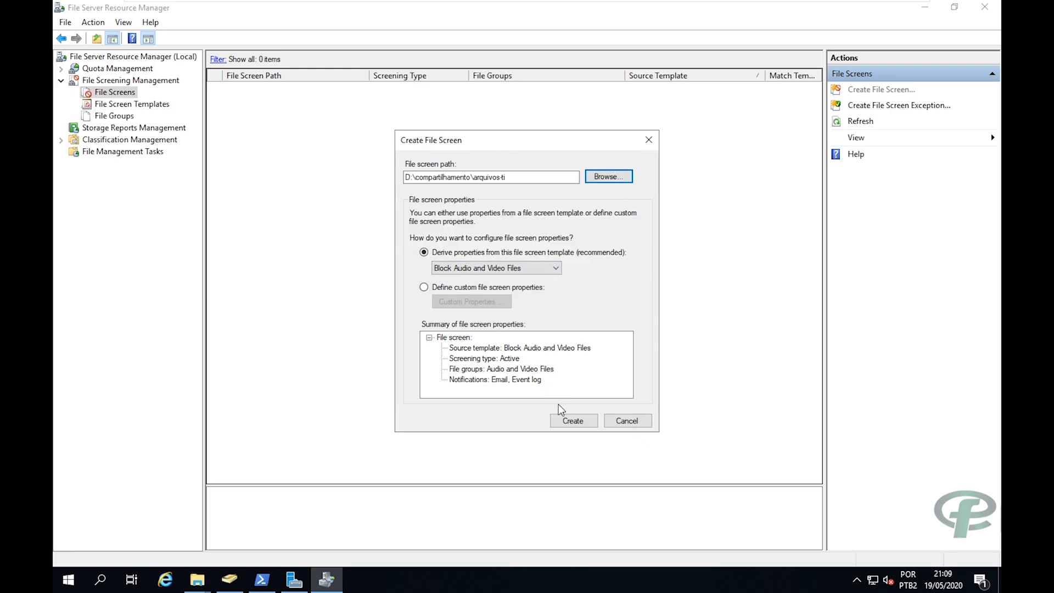
pyautogui.click(568, 423)
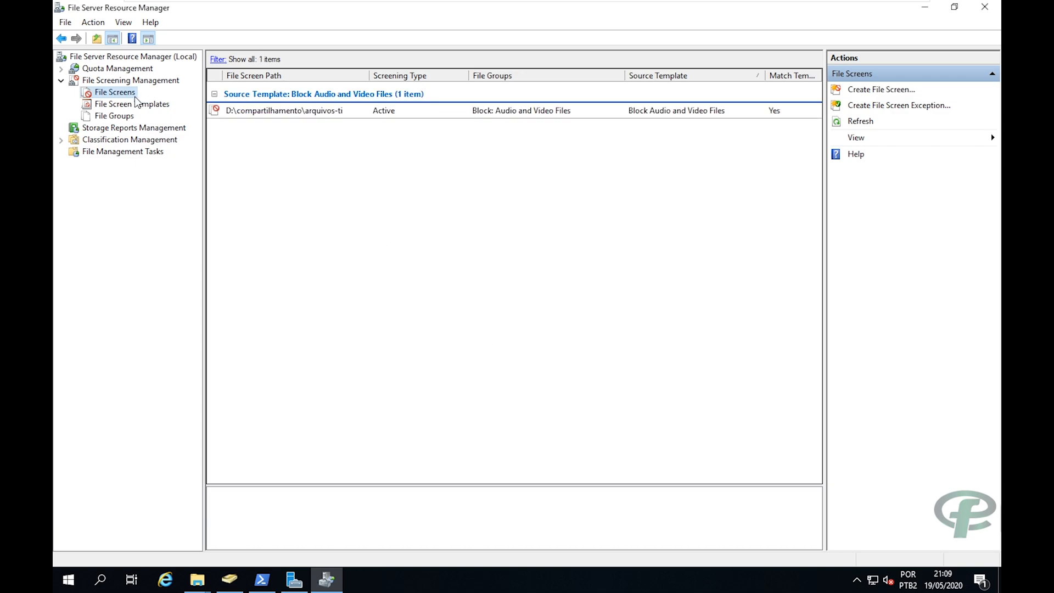
# On the Windows 8.1 VM, open C:\MIDIAS PARA TESTAR O SERVIDOR DE ARQUIVOS in a second Explorer window.
pyautogui.moveTo(700, 2)
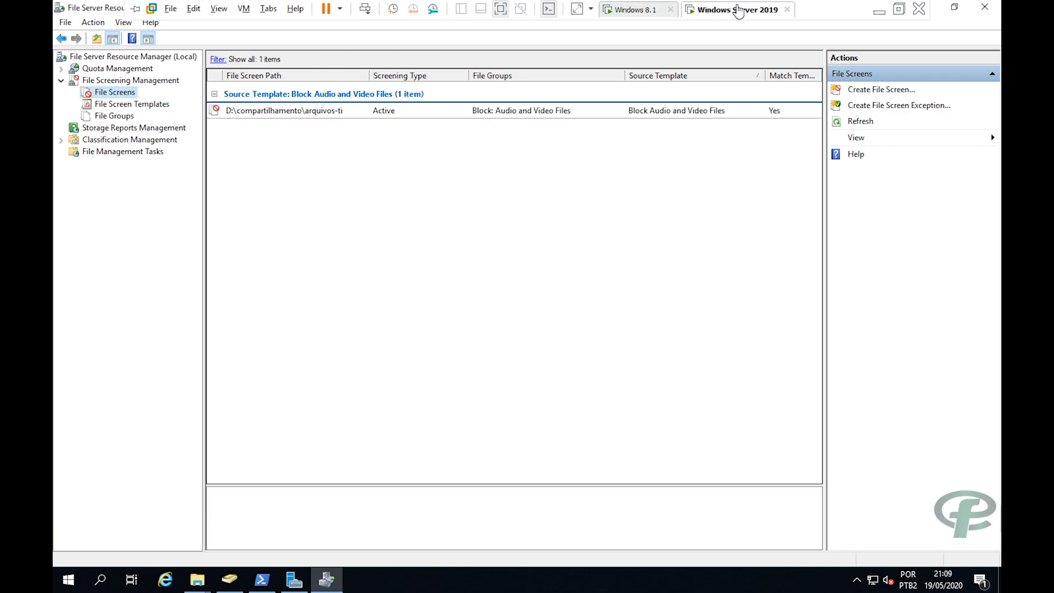
pyautogui.click(631, 9)
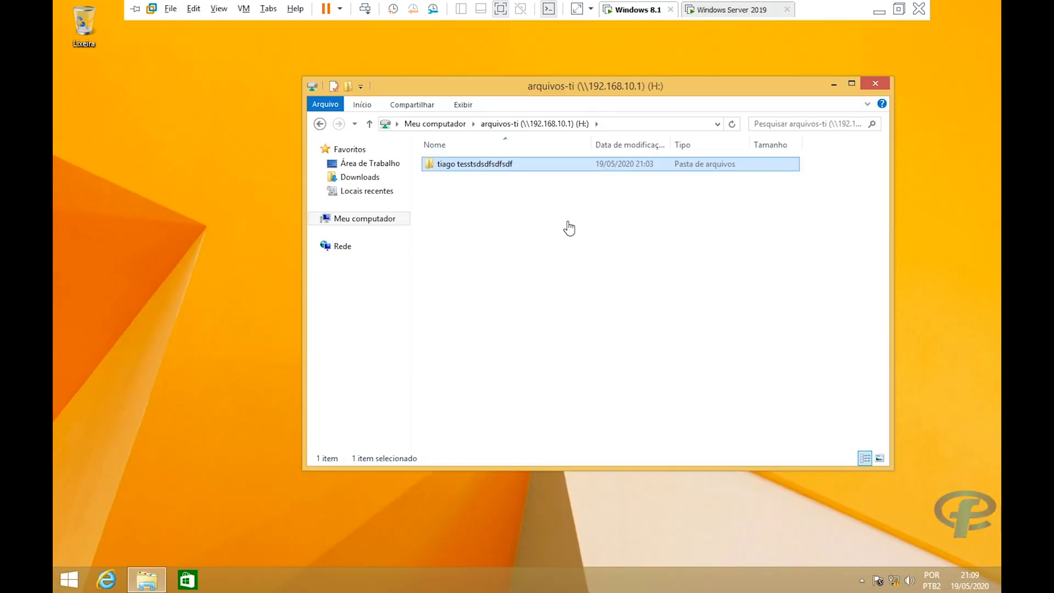
pyautogui.click(339, 218)
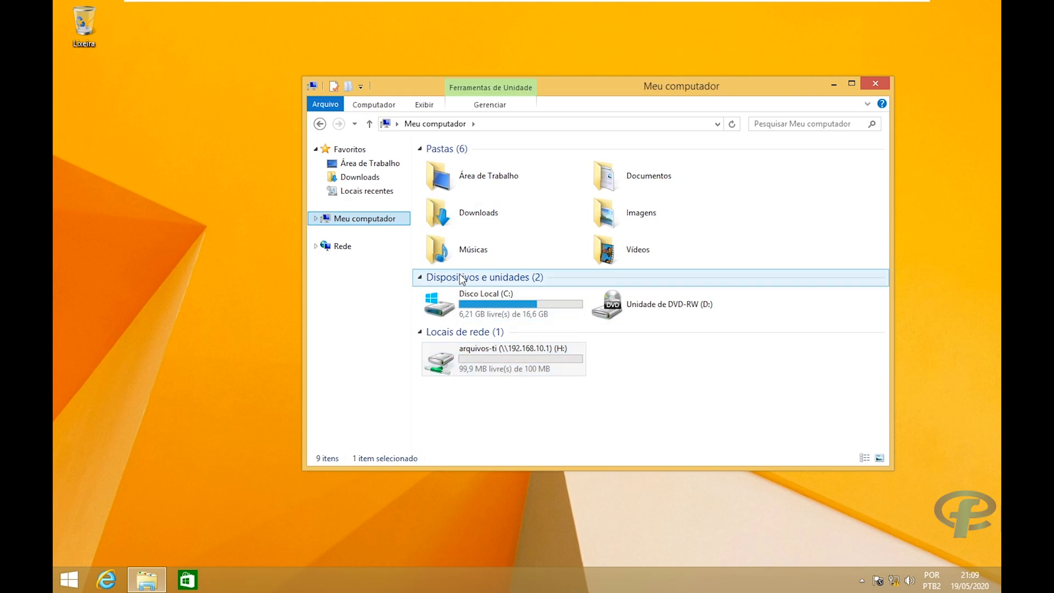
pyautogui.hotkey('ctrl', 'n')
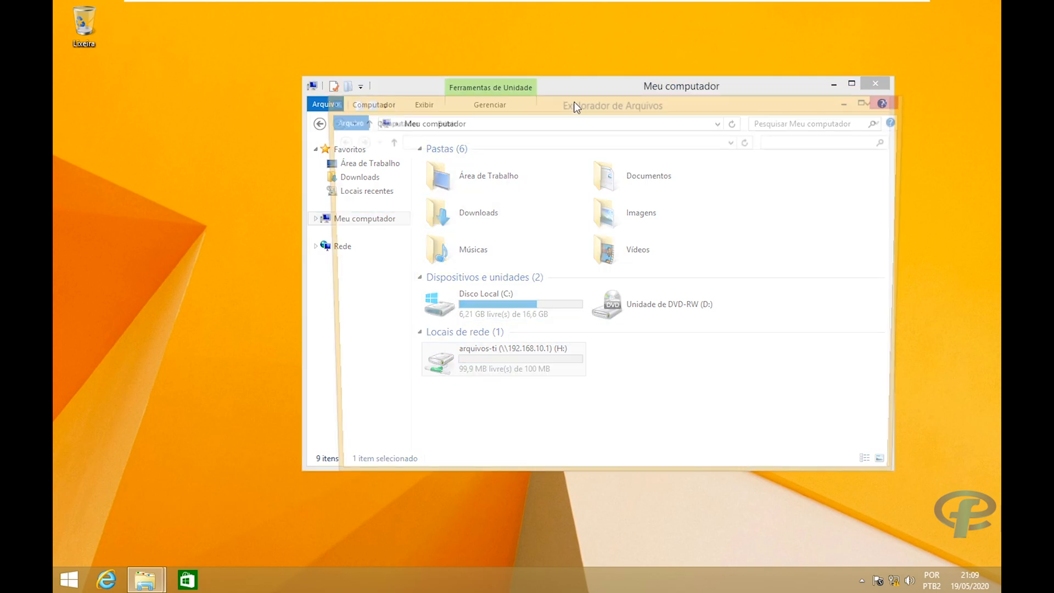
pyautogui.moveTo(567, 106); pyautogui.dragTo(289, 181)
pyautogui.click(263, 406)
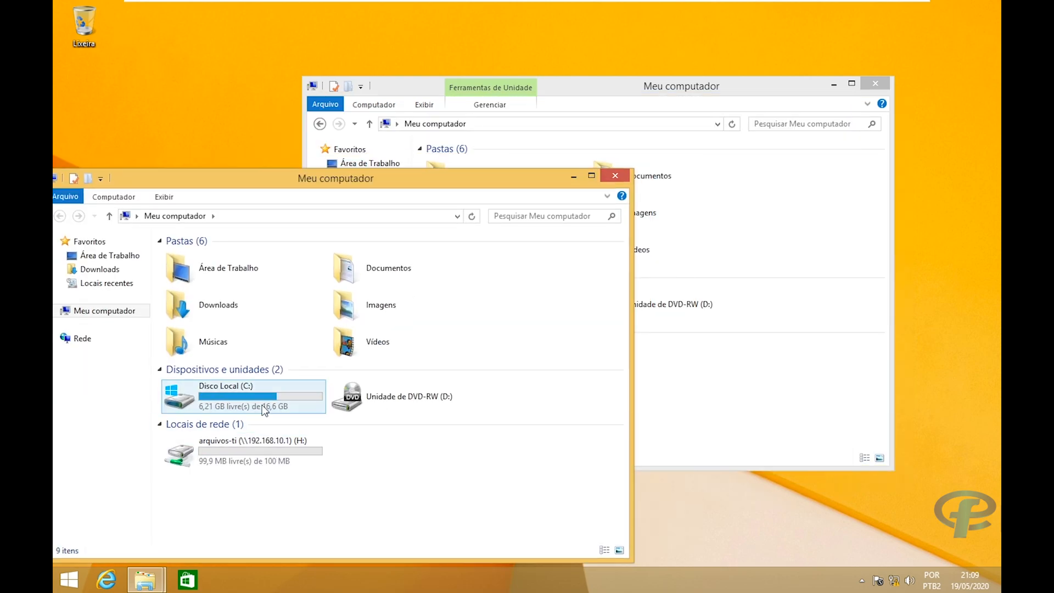
pyautogui.doubleClick(239, 383)
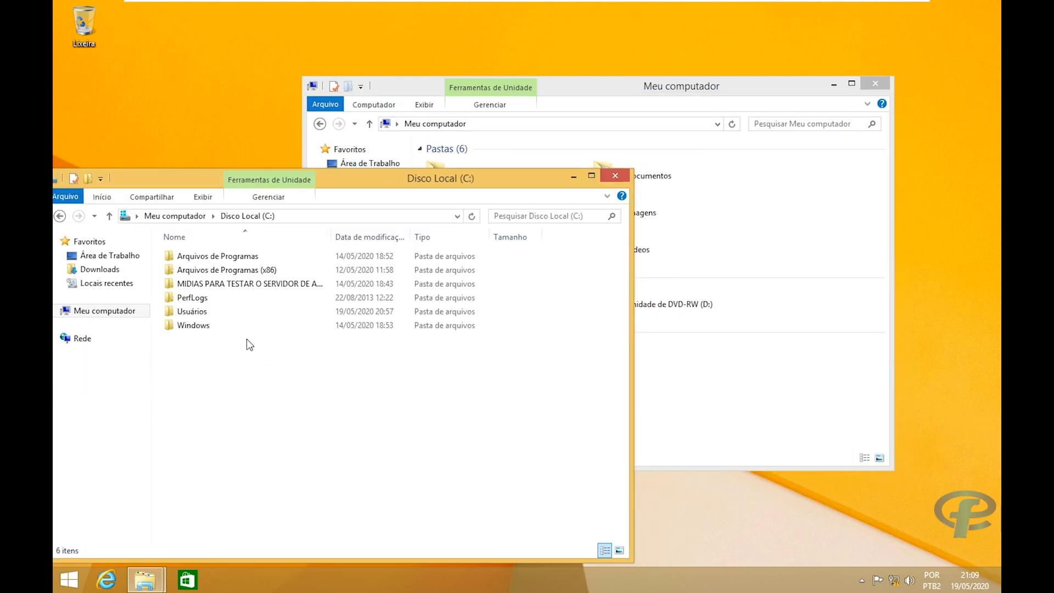
pyautogui.doubleClick(197, 292)
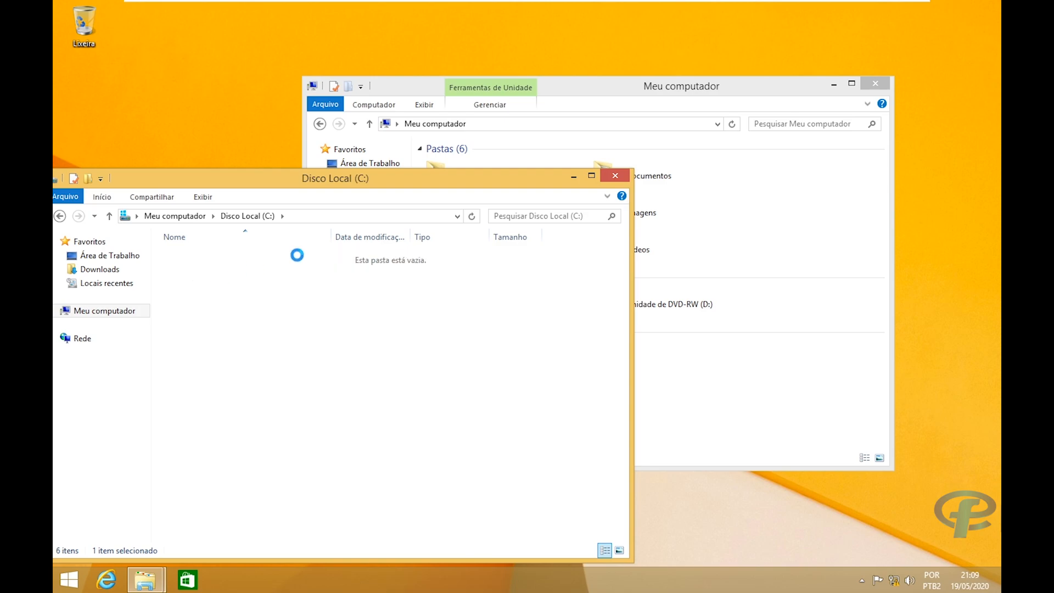
pyautogui.moveTo(640, 96); pyautogui.dragTo(794, 107)
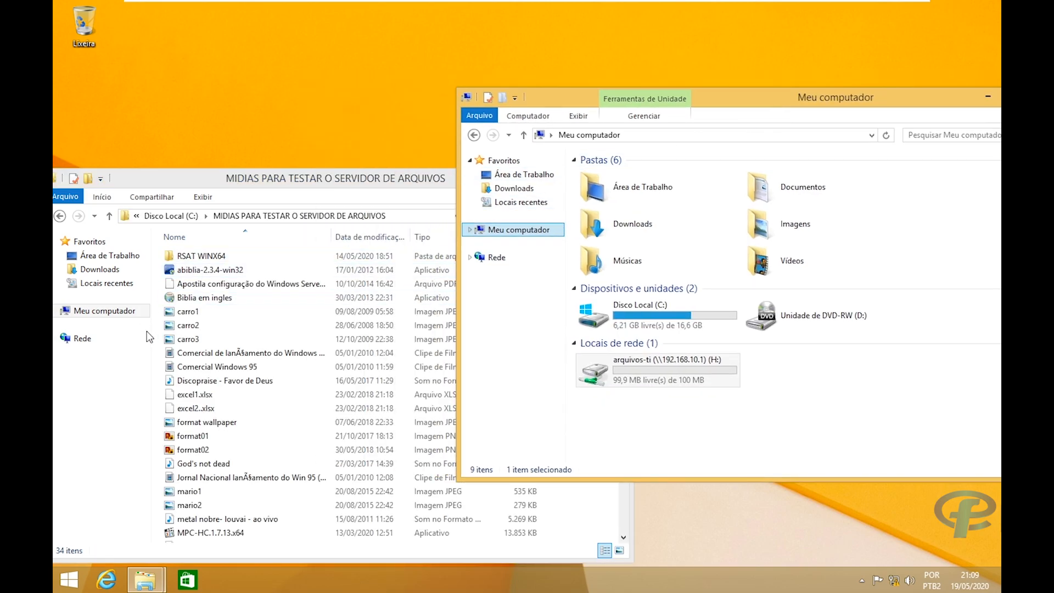
# Open the arquivos-ti (H:) drive and copy abiblia-2.3.4-win32 into it.
pyautogui.click(211, 272)
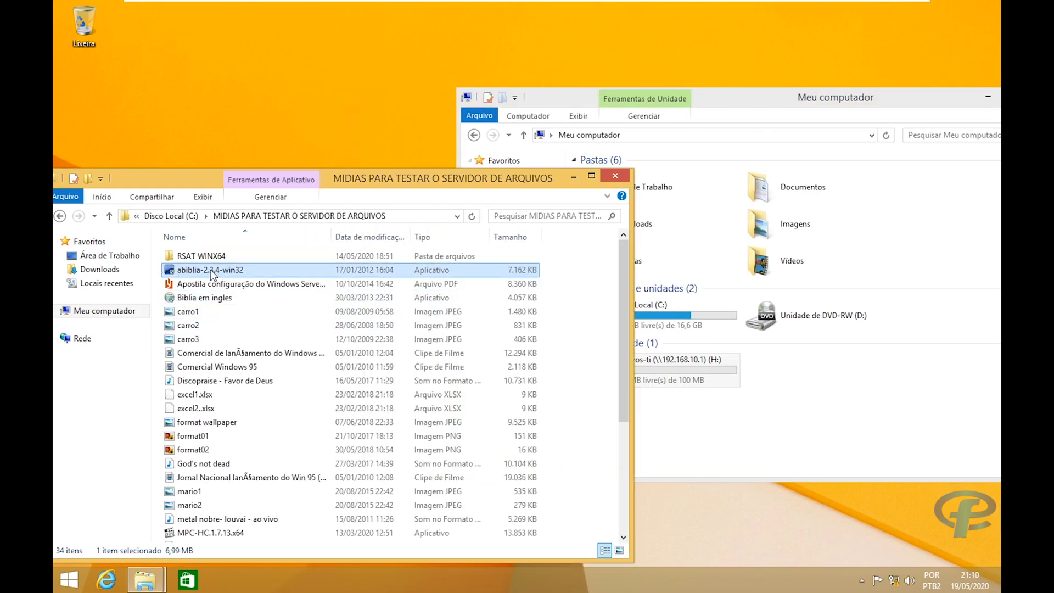
pyautogui.click(665, 372)
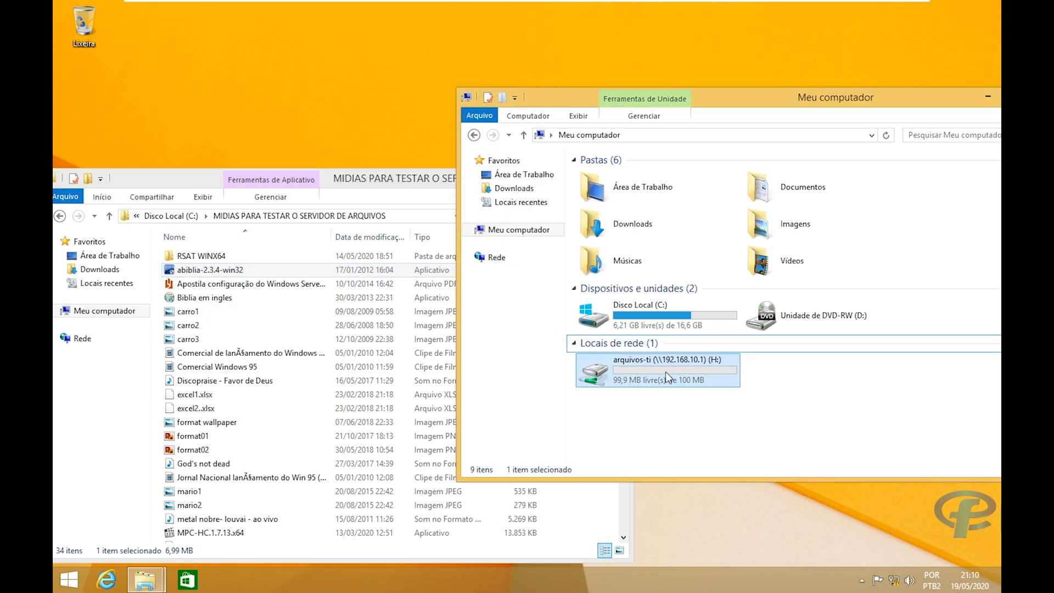
pyautogui.doubleClick(665, 371)
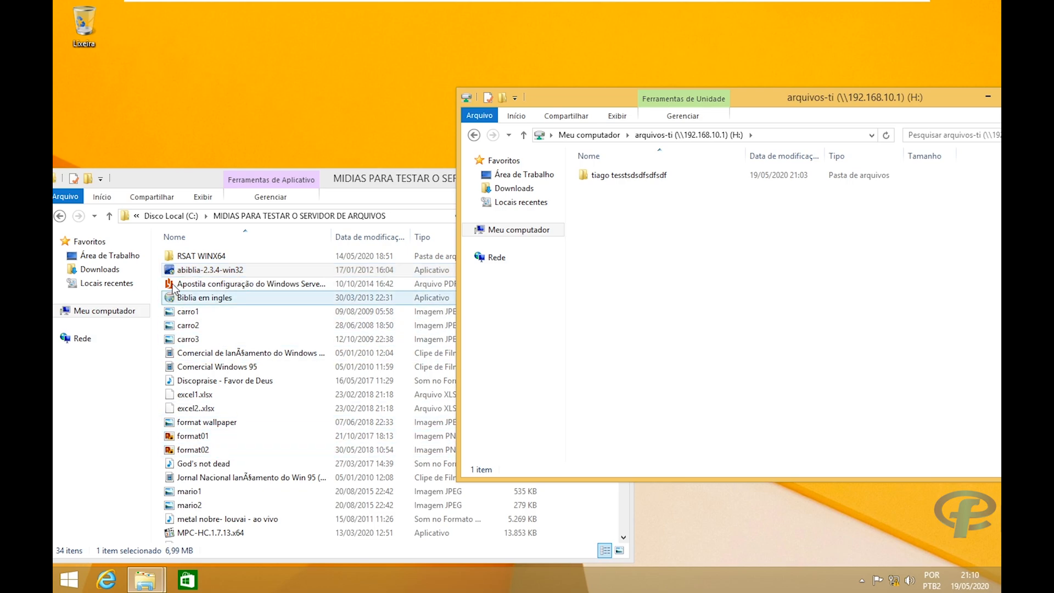
pyautogui.moveTo(646, 273); pyautogui.dragTo(649, 273)
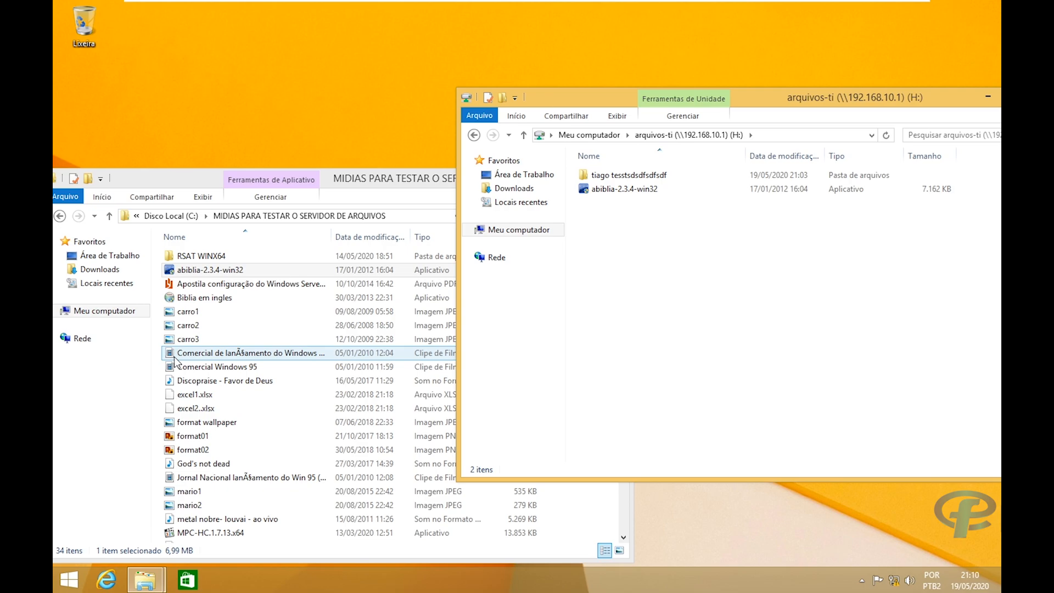
# Copy the carro2 image onto the arquivos-ti drive and close the carro2 picture.
pyautogui.click(176, 328)
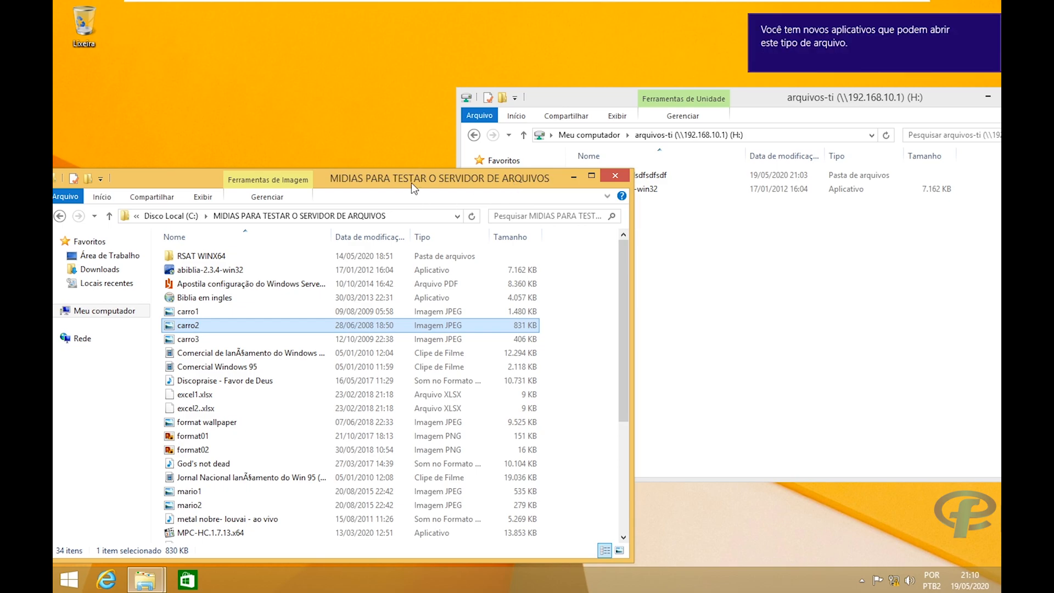
pyautogui.moveTo(425, 188); pyautogui.dragTo(443, 184)
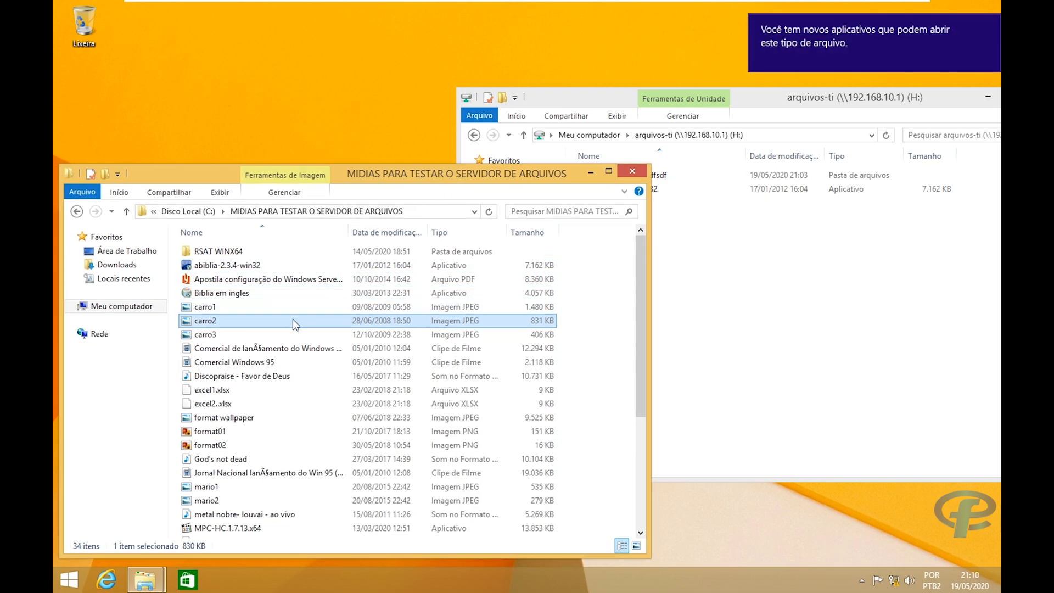
pyautogui.moveTo(295, 323); pyautogui.dragTo(676, 311)
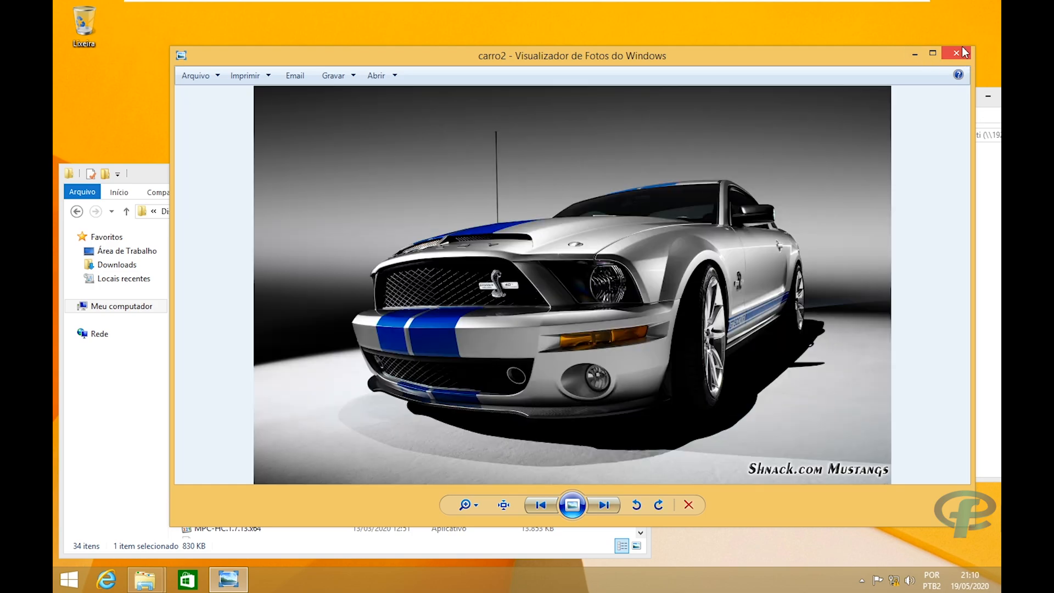
pyautogui.click(955, 54)
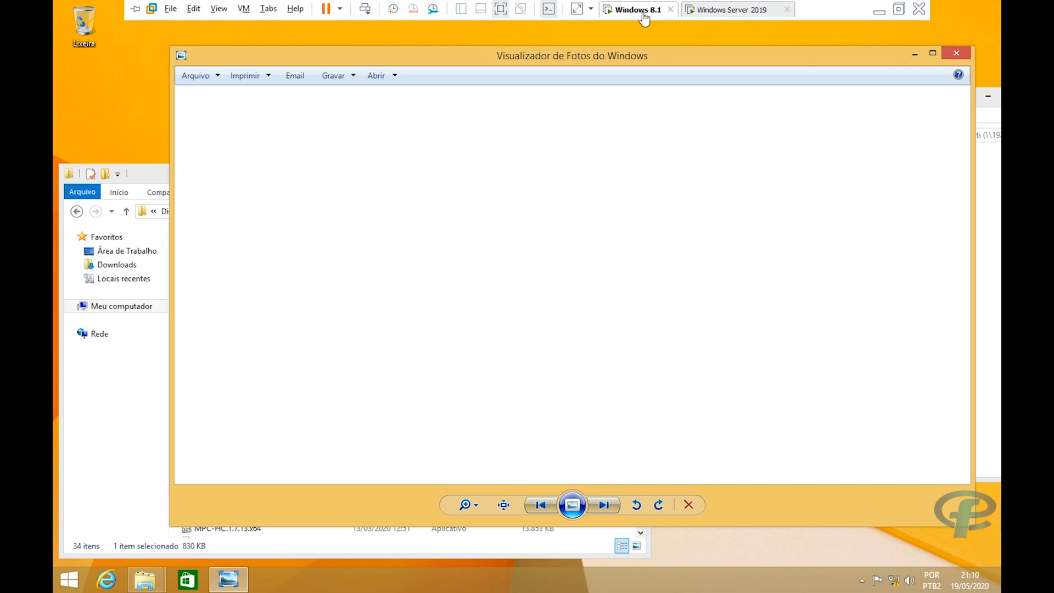
# On the Windows Server 2019 VM, reopen File Server Resource Manager and show the File Screens list.
pyautogui.click(728, 10)
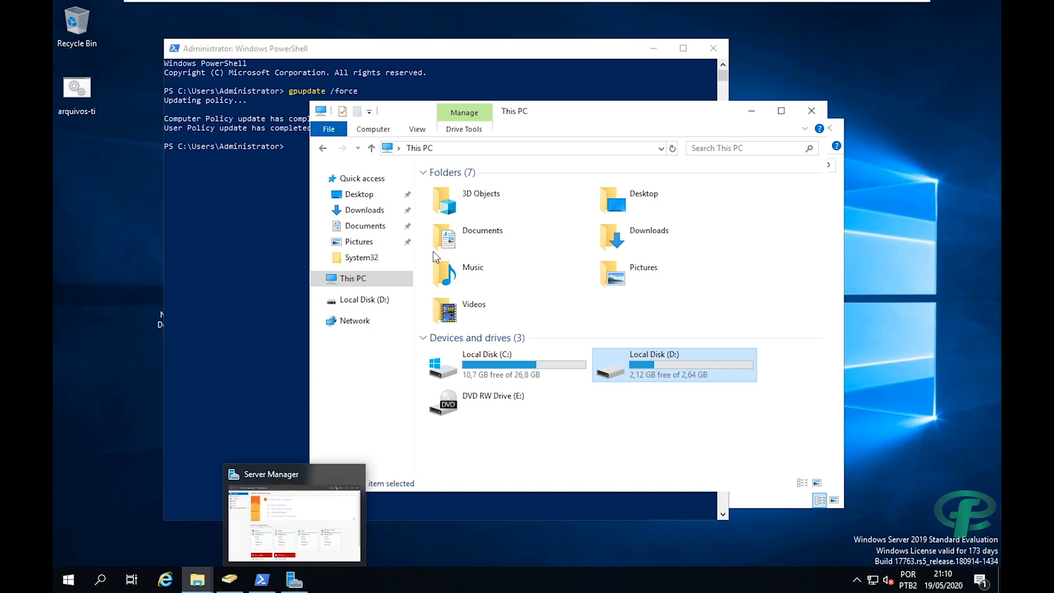
pyautogui.click(75, 578)
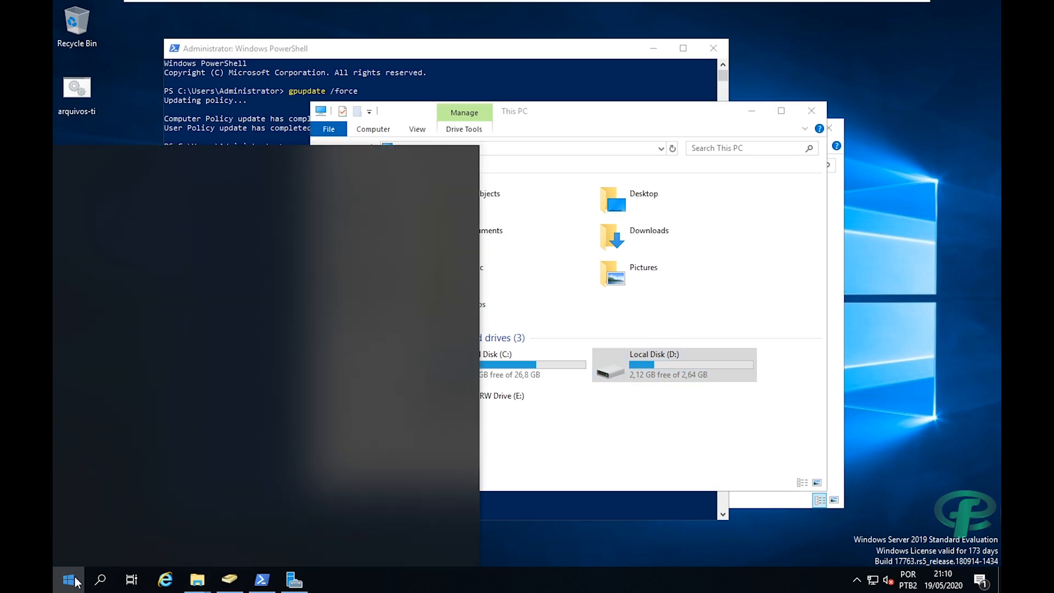
pyautogui.click(414, 295)
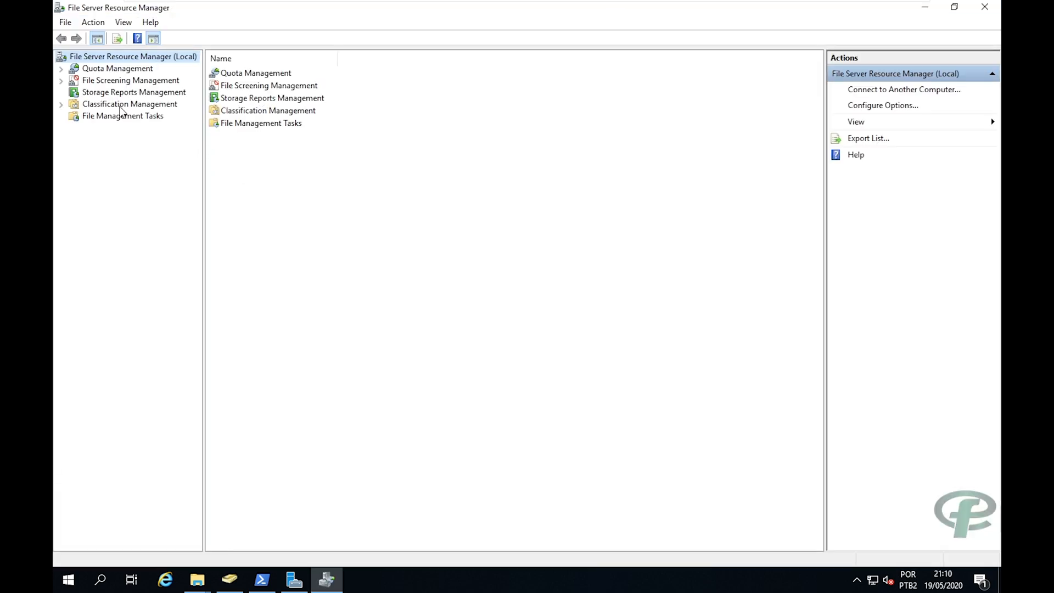
pyautogui.click(113, 83)
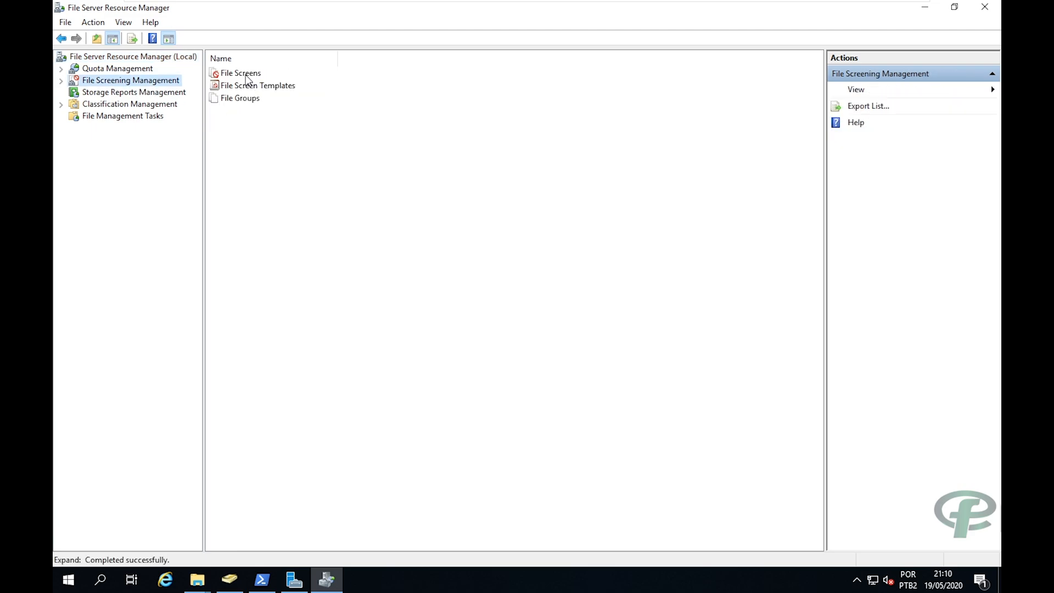
pyautogui.doubleClick(246, 74)
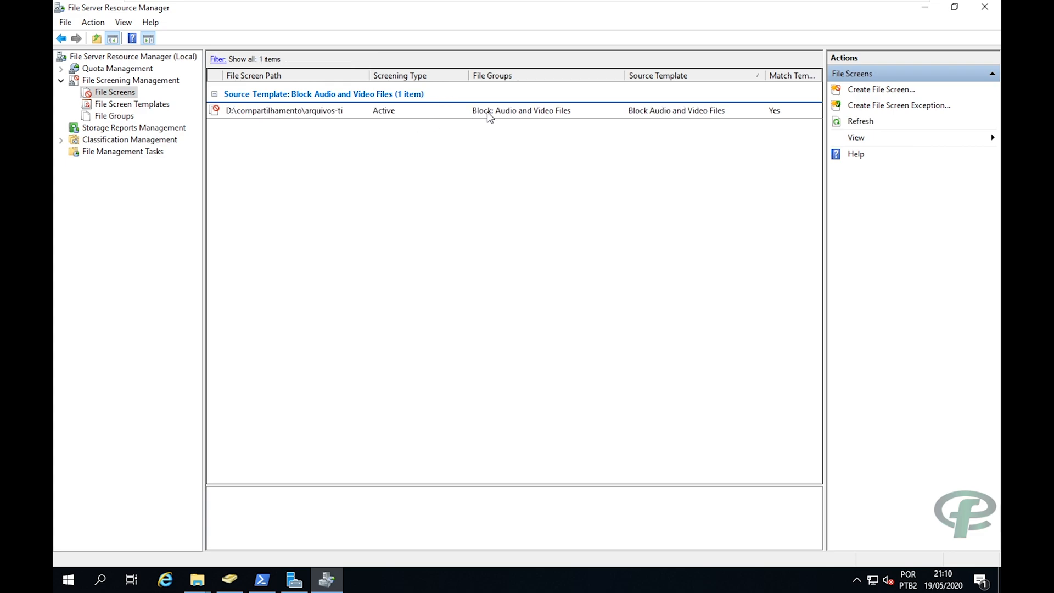
# On Windows 8.1, try copying the Comercial Windows 95 video to the share and dismiss the denial.
pyautogui.moveTo(782, 2)
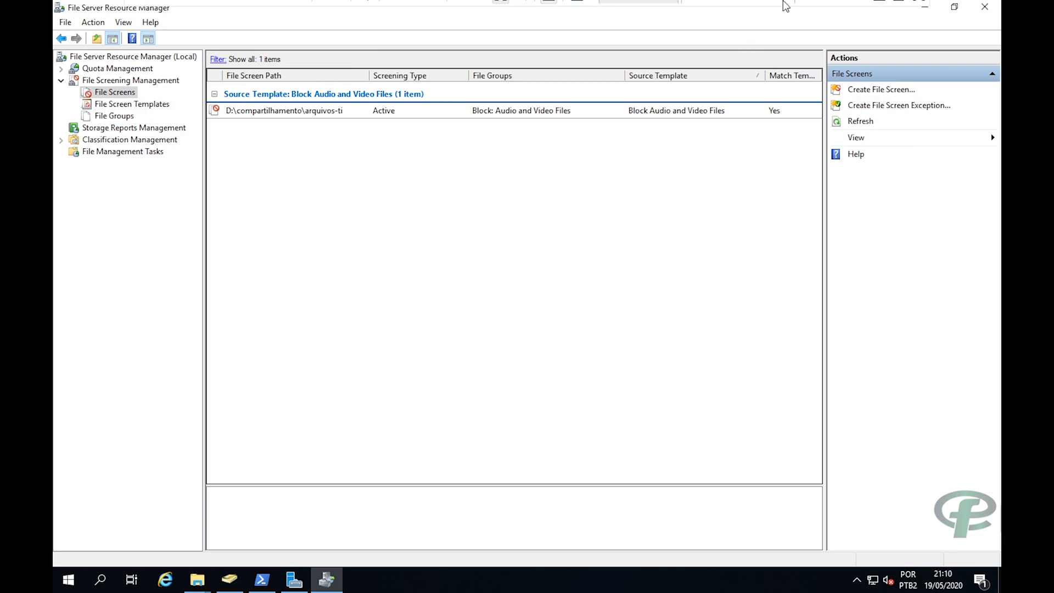
pyautogui.click(619, 12)
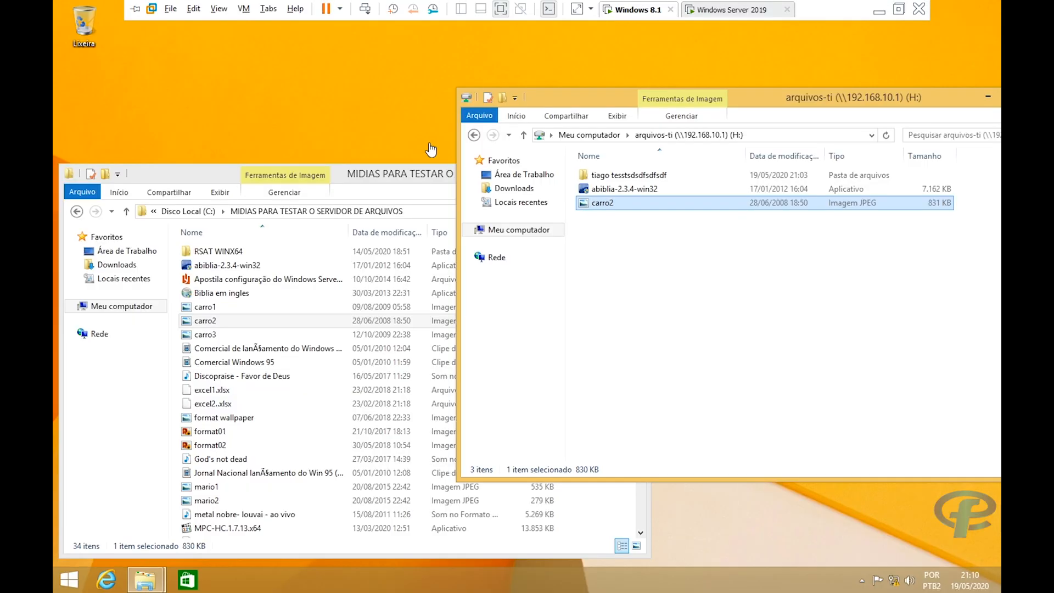
pyautogui.click(219, 362)
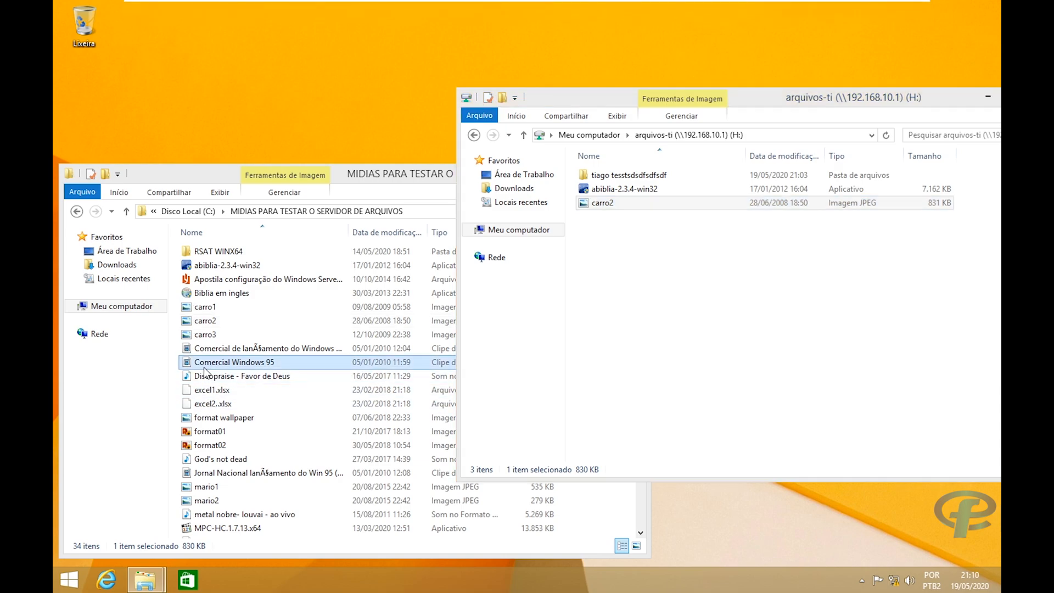
pyautogui.moveTo(230, 362); pyautogui.dragTo(770, 341)
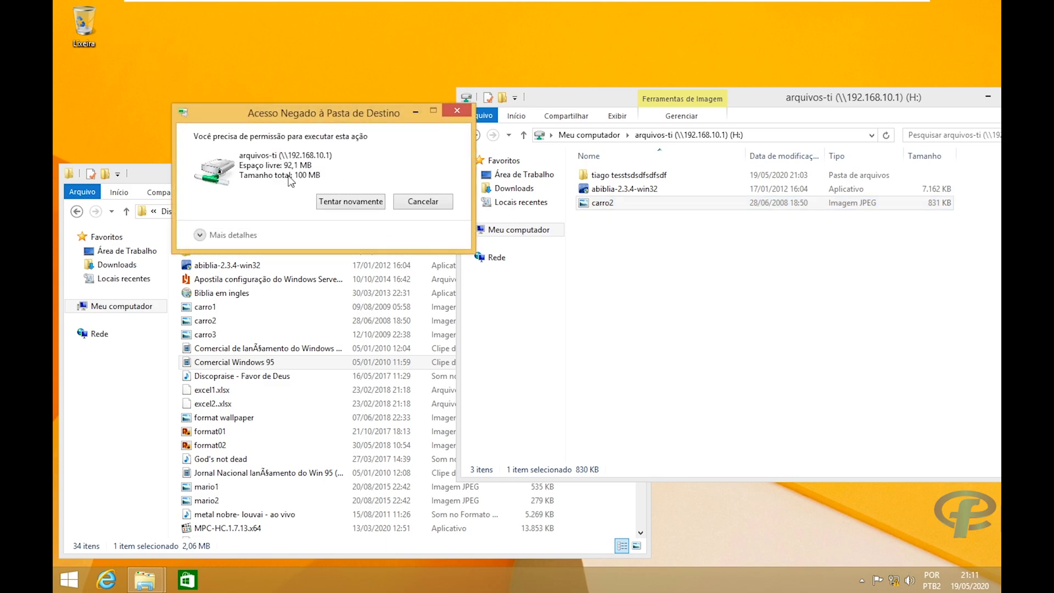
pyautogui.click(422, 201)
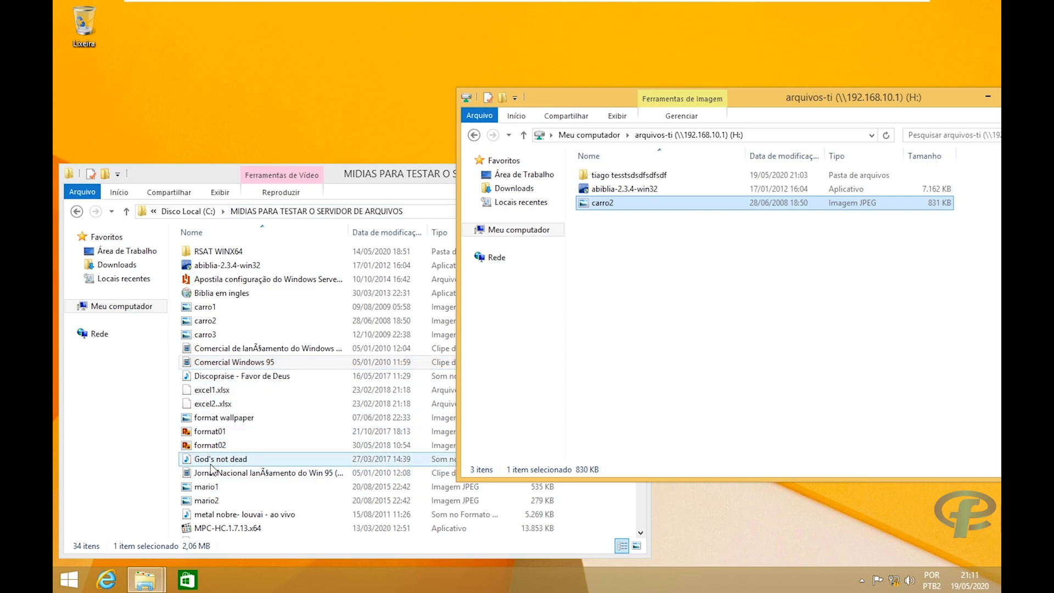
# Try copying the God's not dead song to the share, retry, then close the access-denied warning.
pyautogui.click(192, 460)
pyautogui.moveTo(192, 464); pyautogui.dragTo(772, 354)
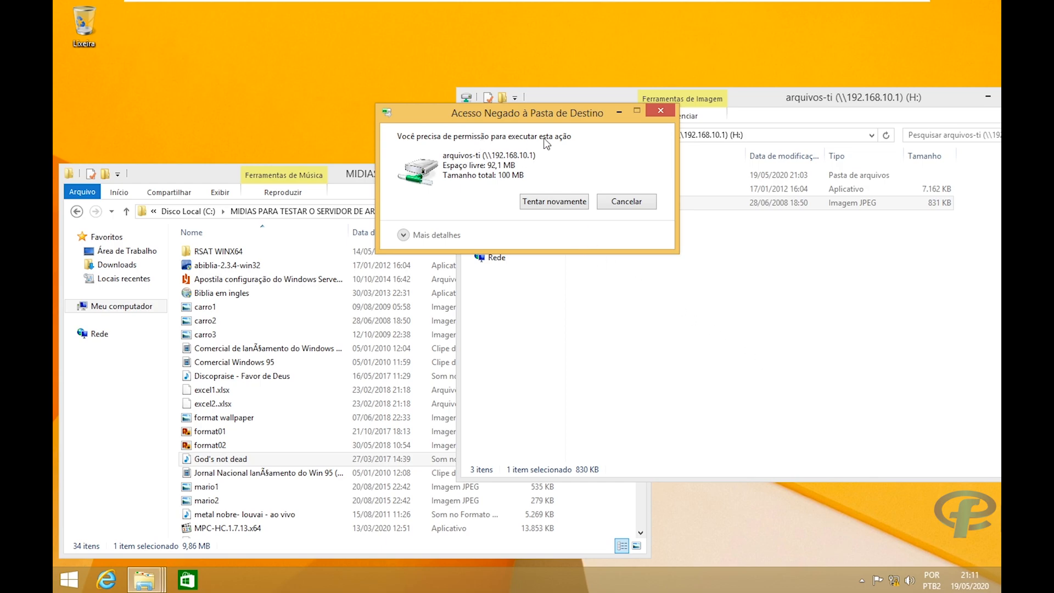
pyautogui.click(554, 202)
pyautogui.click(660, 111)
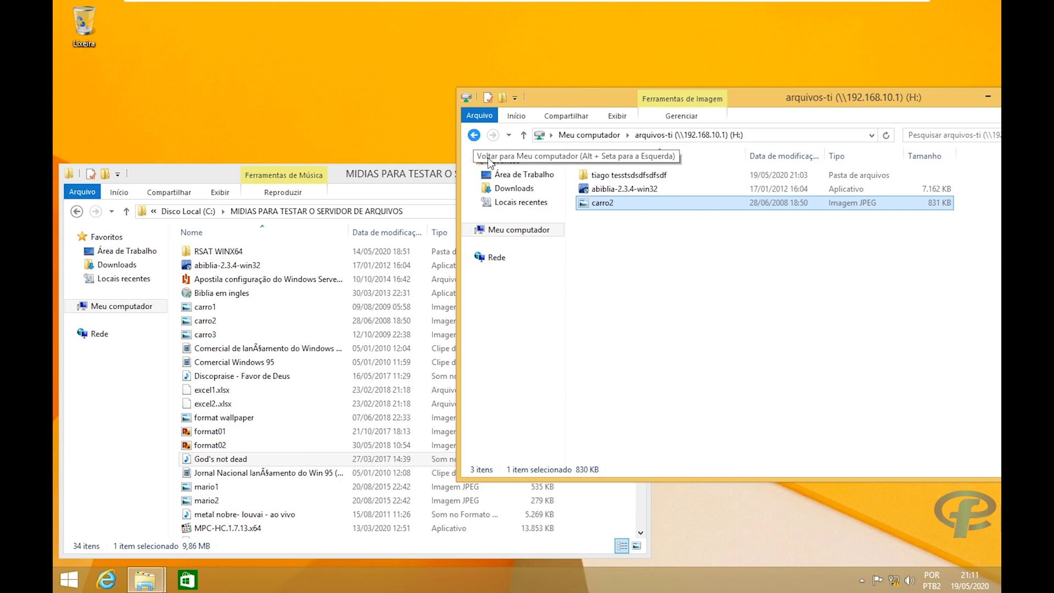
pyautogui.click(673, 306)
# Permanently delete all three files from the arquivos-ti share.
pyautogui.hotkey('ctrl', 'a')
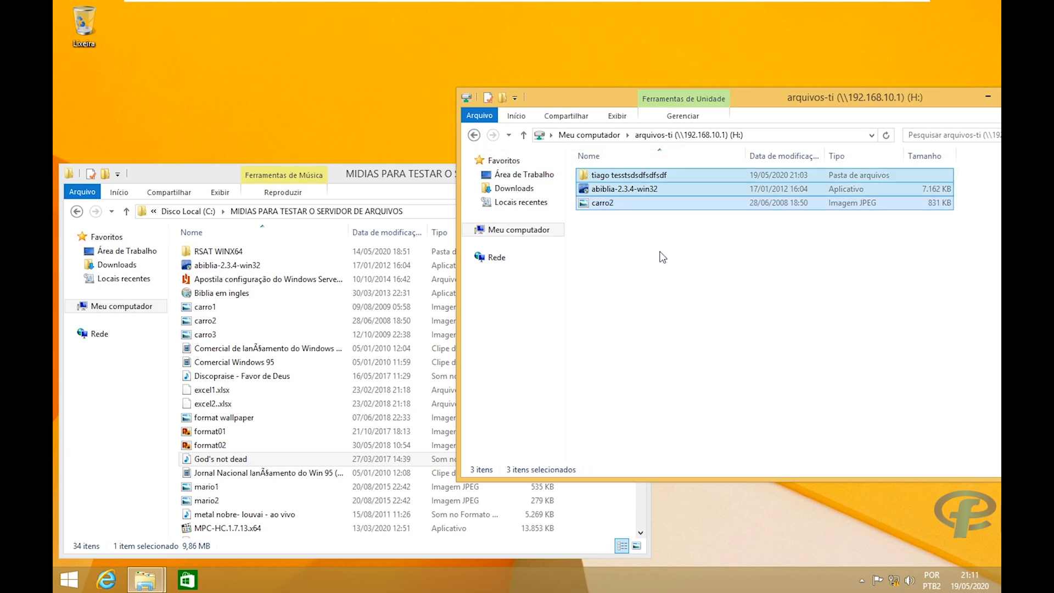
pyautogui.click(659, 252)
pyautogui.hotkey('ctrl', 'a')
pyautogui.hotkey('shift', 'Delete')
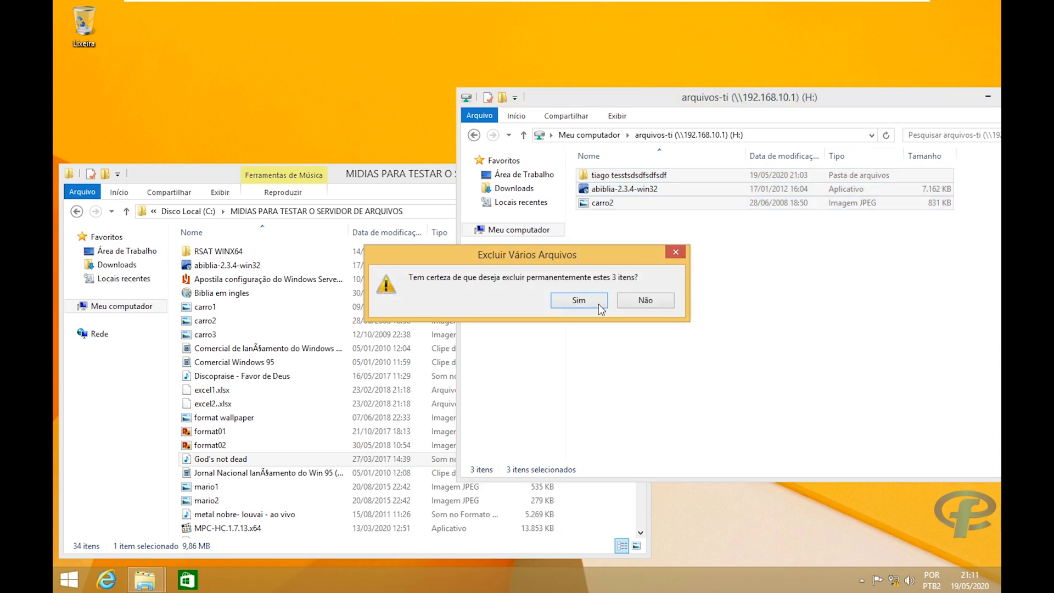
pyautogui.click(598, 303)
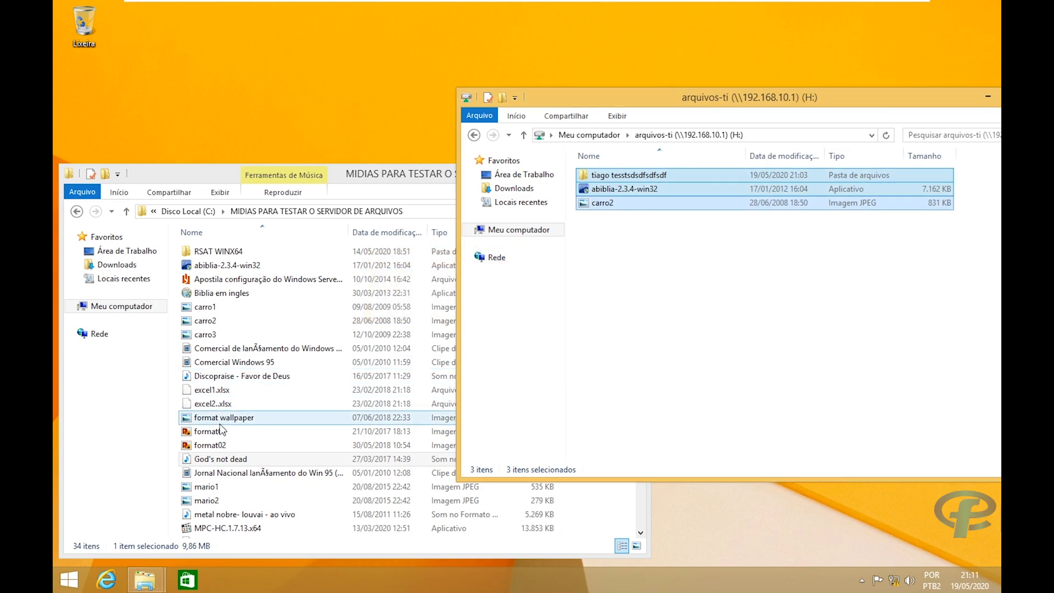
# Try copying the Discopraise song into the emptied share and dismiss the access-denied warning.
pyautogui.click(193, 377)
pyautogui.moveTo(193, 377); pyautogui.dragTo(719, 289)
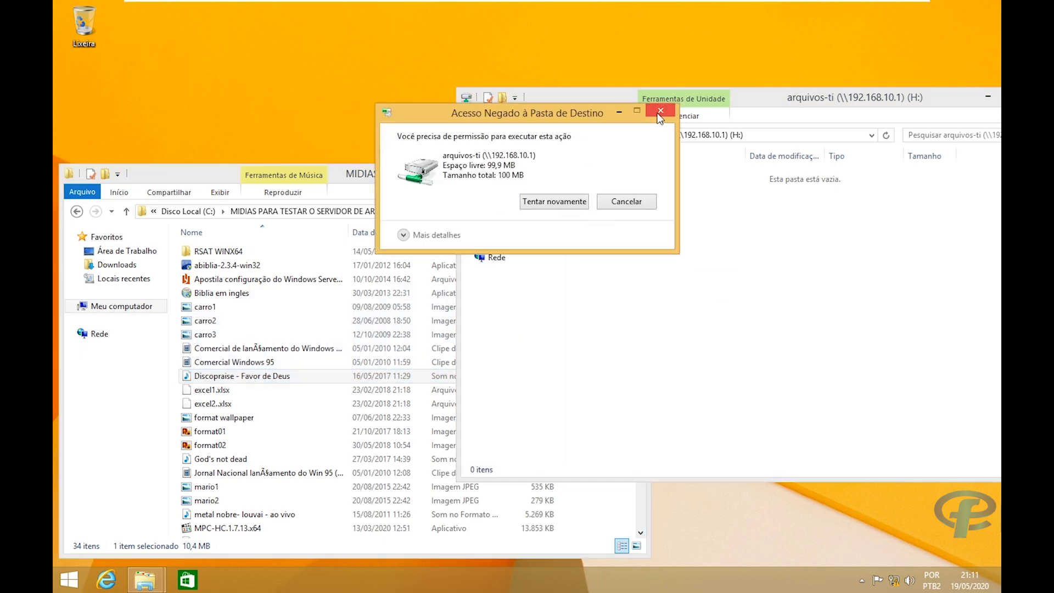
pyautogui.click(660, 112)
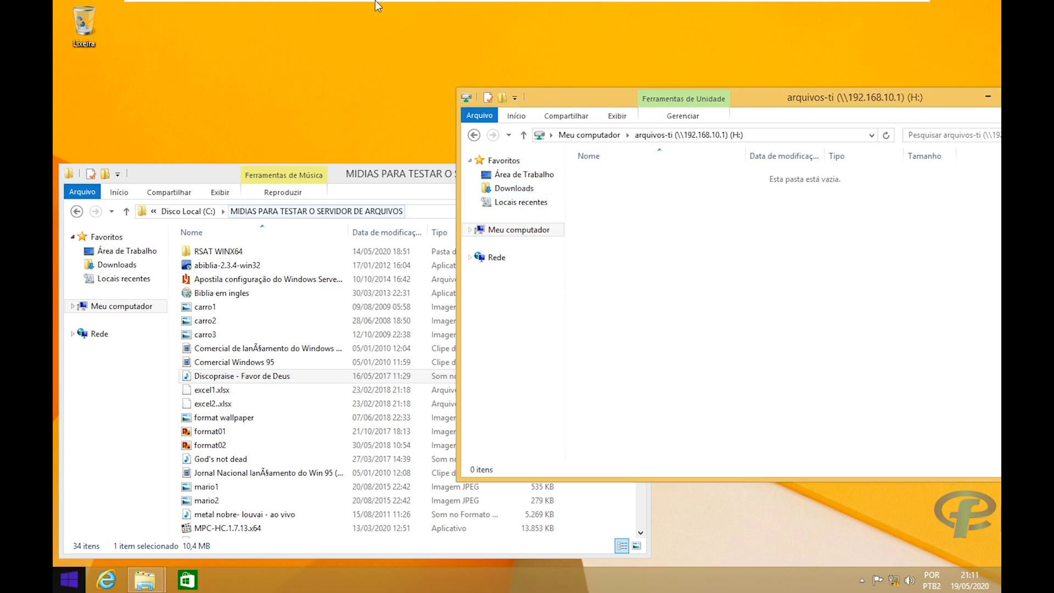
# On the Windows Server 2019 VM, close This PC, the scripts folder, the properties dialog and PowerShell.
pyautogui.moveTo(375, 4)
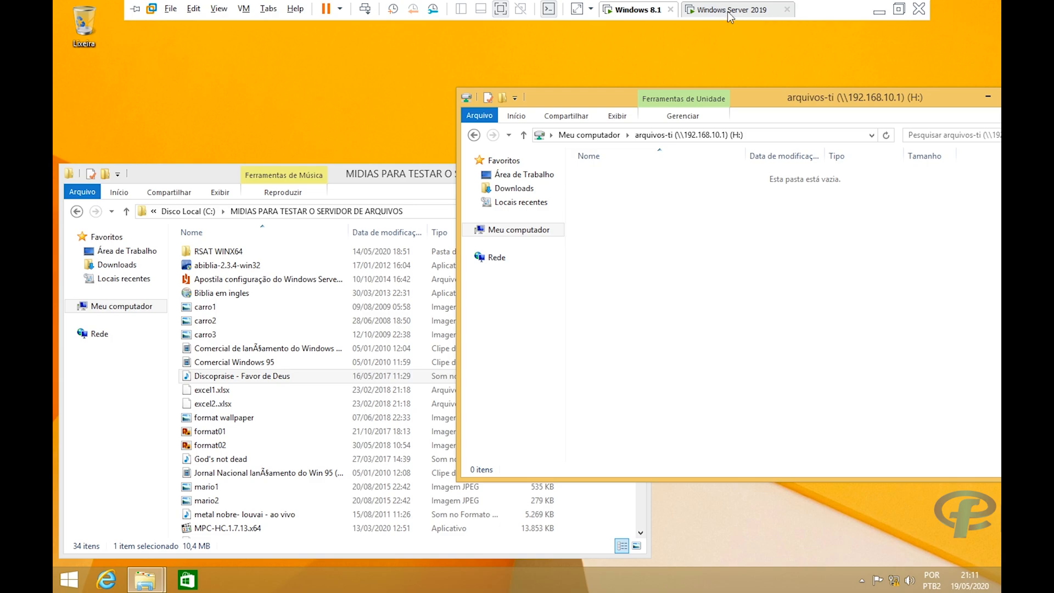
pyautogui.click(727, 12)
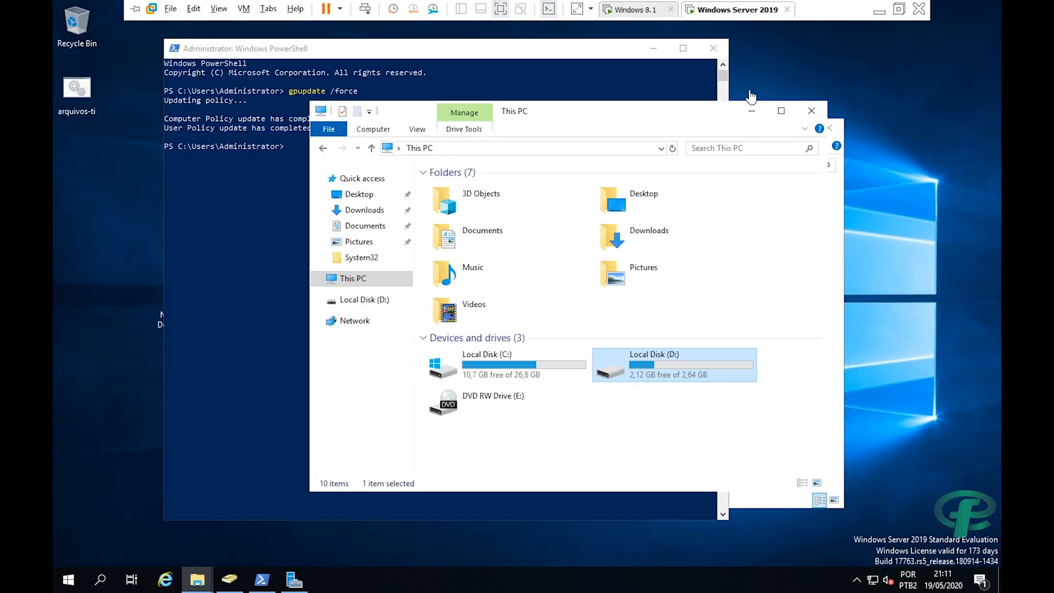
pyautogui.click(812, 111)
pyautogui.click(828, 127)
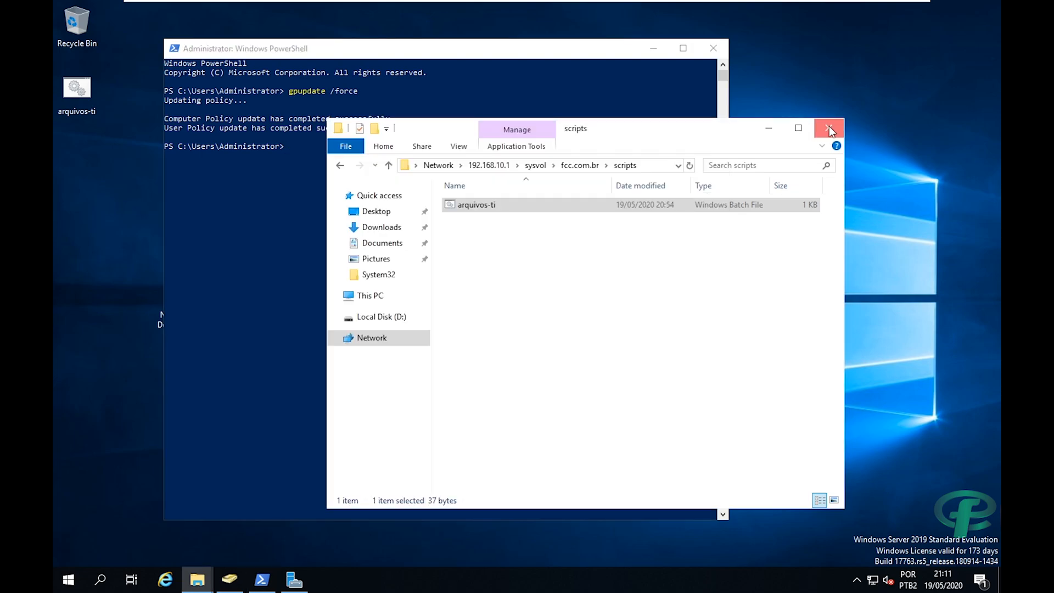
pyautogui.moveTo(610, 58); pyautogui.dragTo(567, 105)
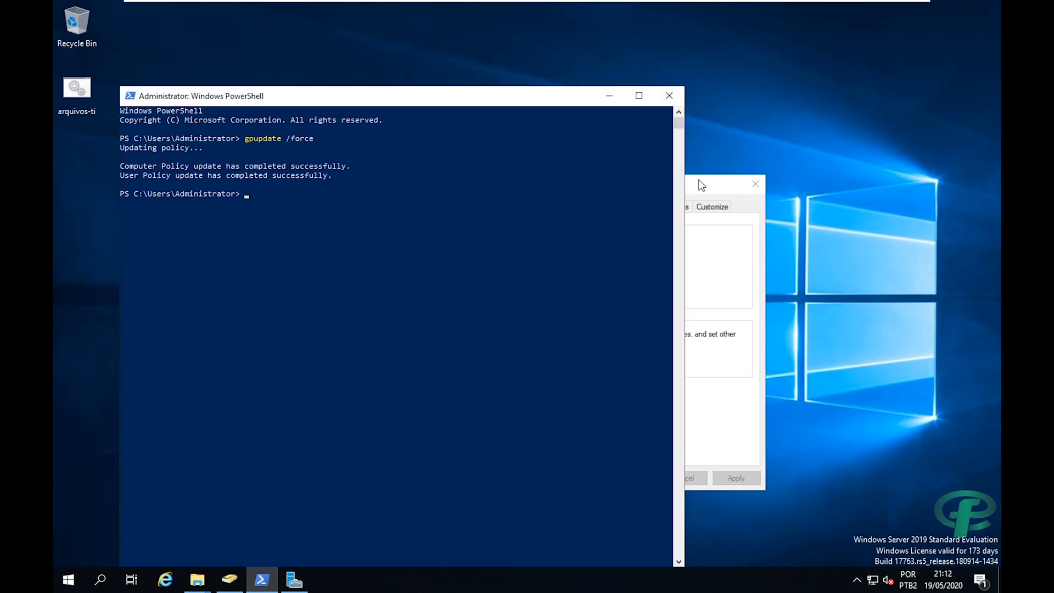
pyautogui.click(701, 185)
pyautogui.click(755, 184)
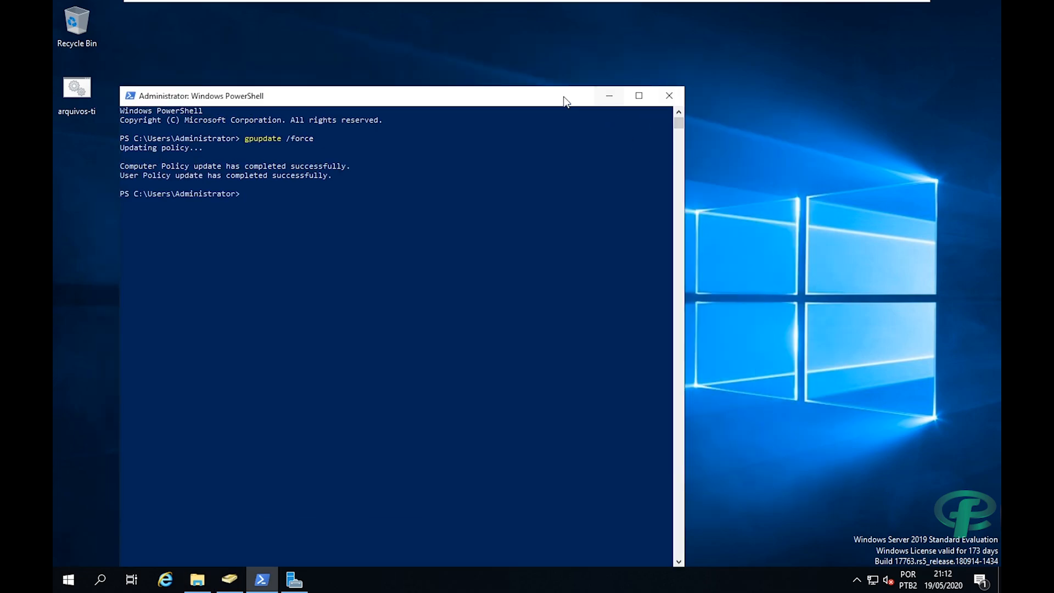
pyautogui.moveTo(565, 100); pyautogui.dragTo(623, 79)
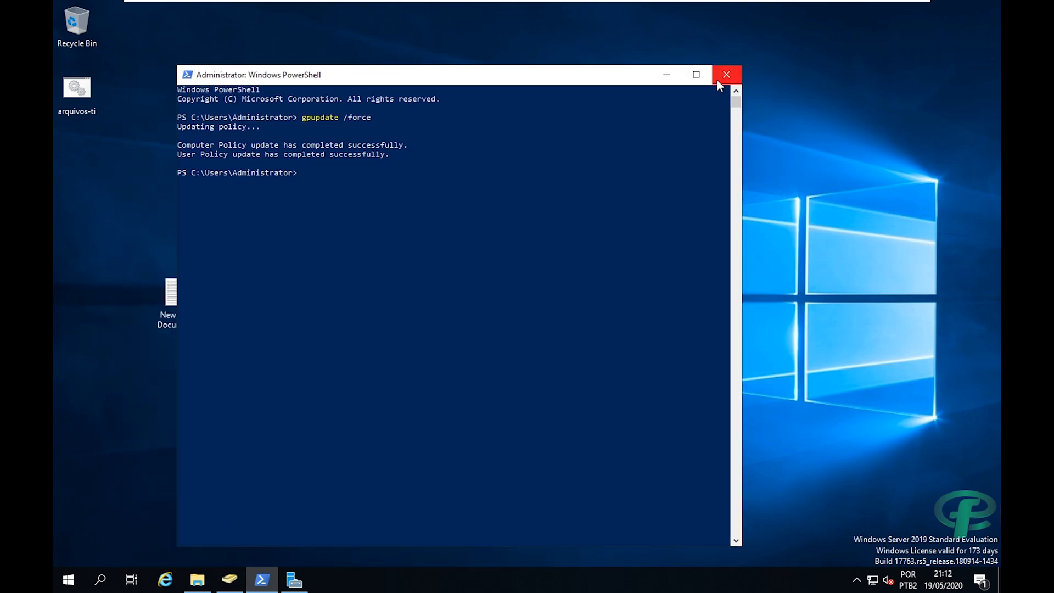
pyautogui.click(719, 81)
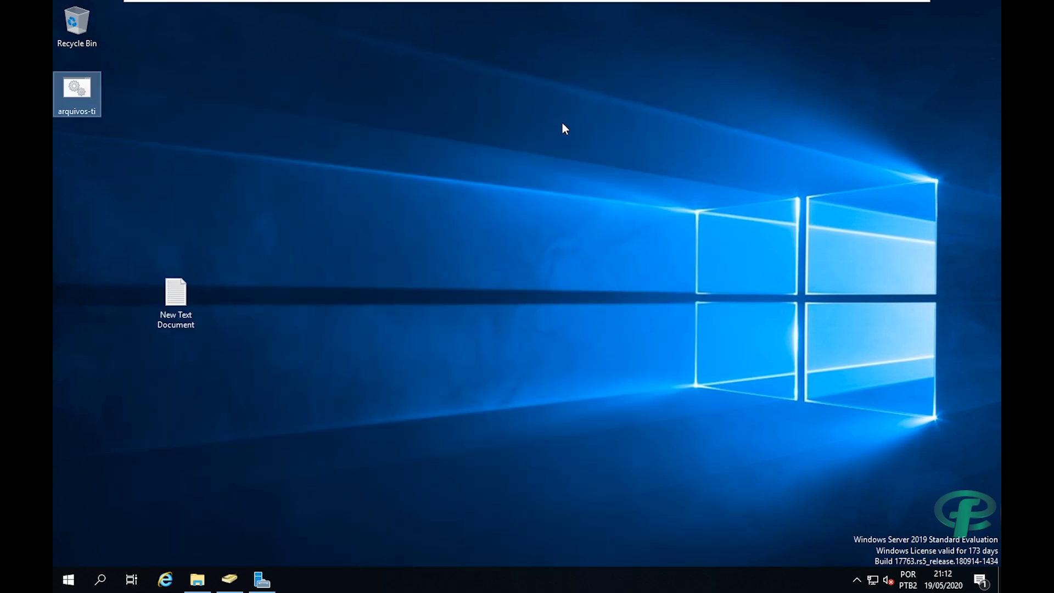
# Move the arquivos-ti desktop shortcut to the Recycle Bin and place New Text Document top-left.
pyautogui.click(163, 311)
pyautogui.moveTo(81, 87); pyautogui.dragTo(72, 12)
pyautogui.moveTo(159, 282); pyautogui.dragTo(78, 138)
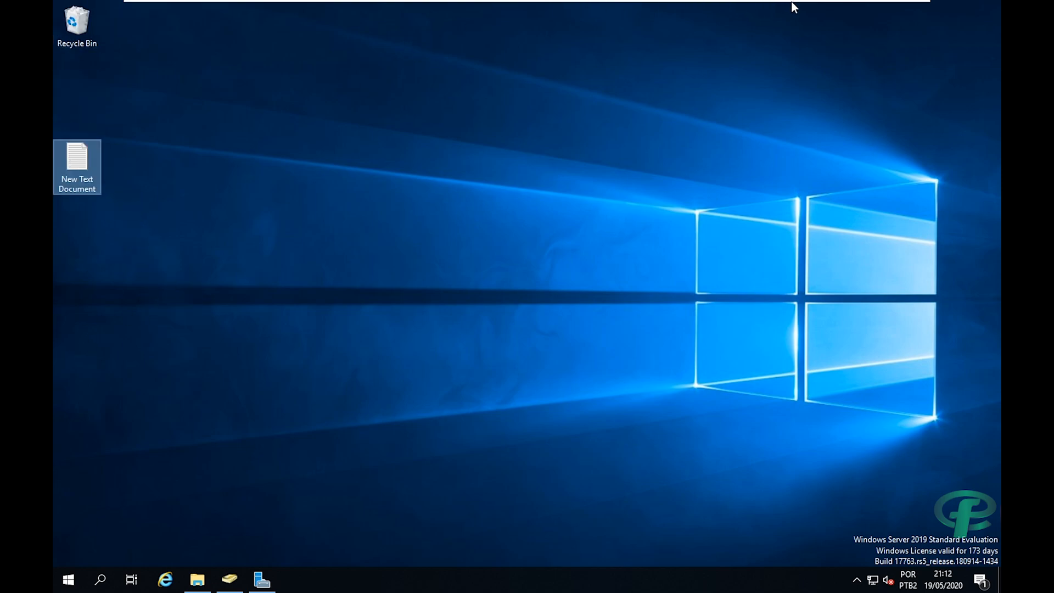
pyautogui.moveTo(793, 3)
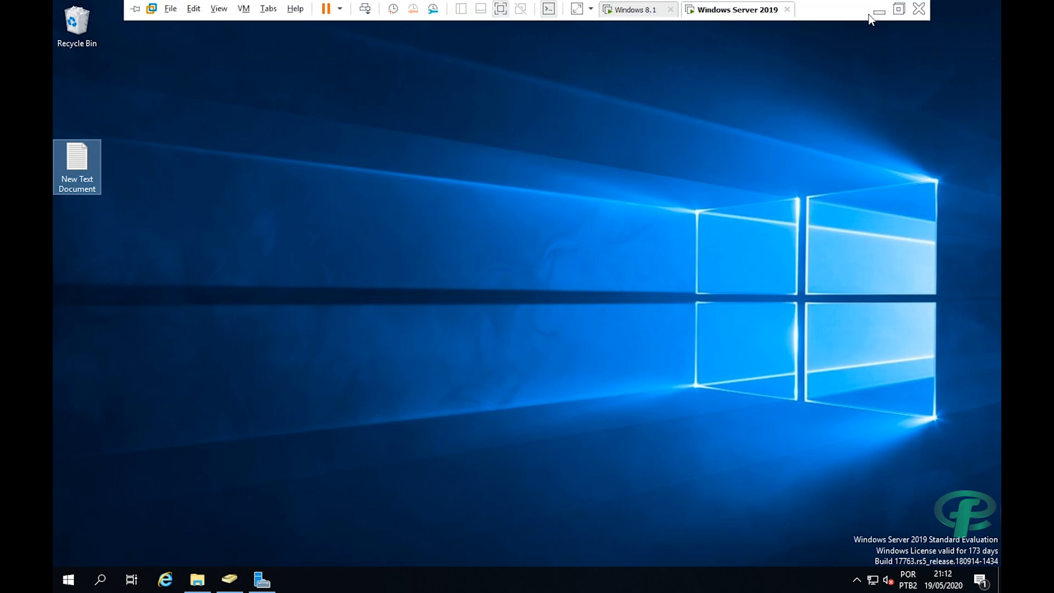
pyautogui.click(664, 11)
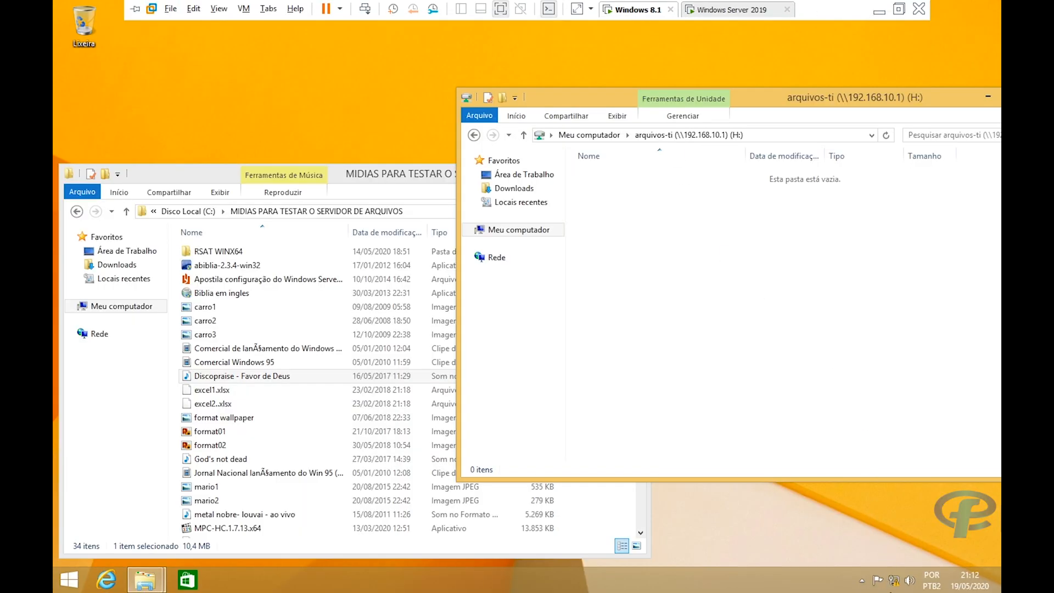
pyautogui.moveTo(638, 5)
pyautogui.click(742, 11)
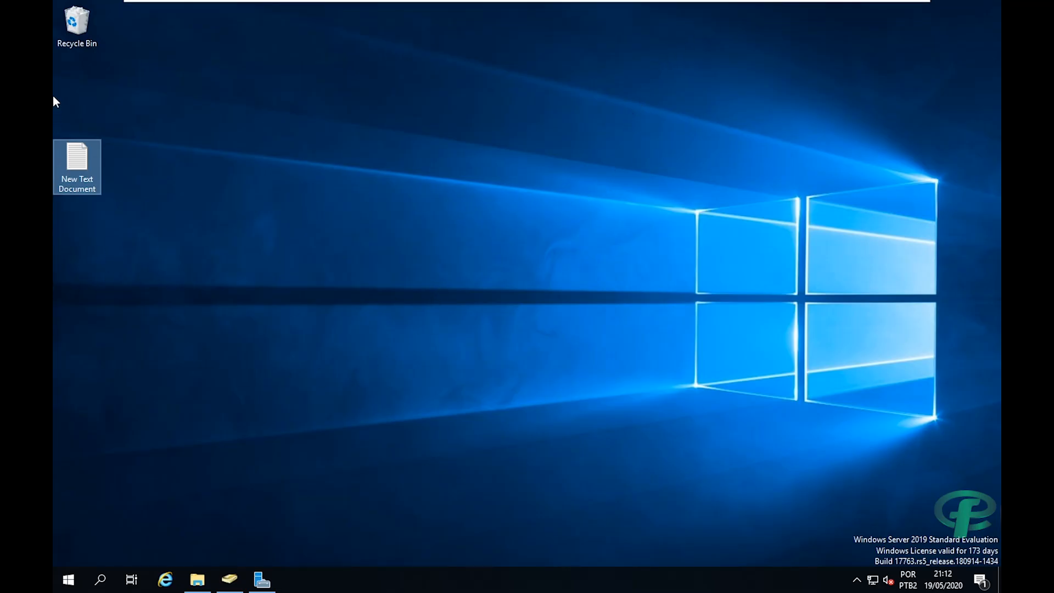
# Launch Server Manager's Add Roles and Features wizard and select the Remote Access role.
pyautogui.click(54, 590)
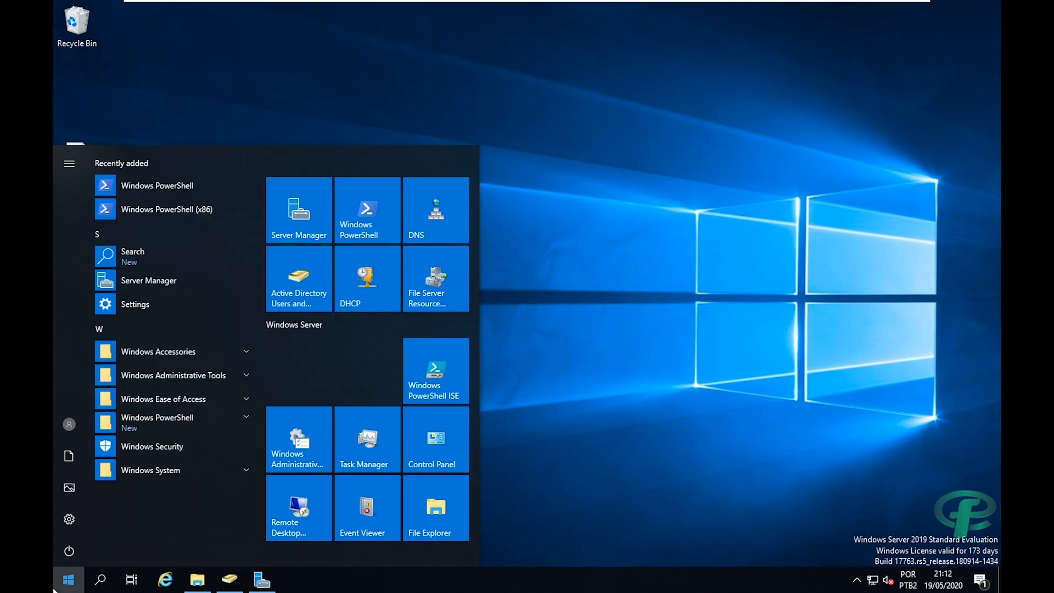
pyautogui.click(292, 219)
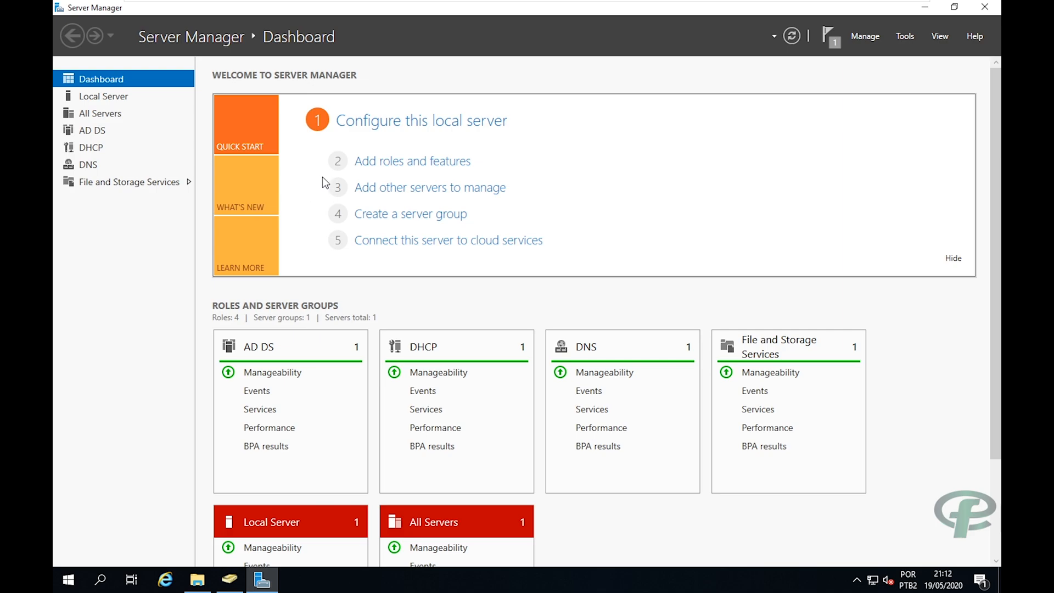
pyautogui.click(382, 165)
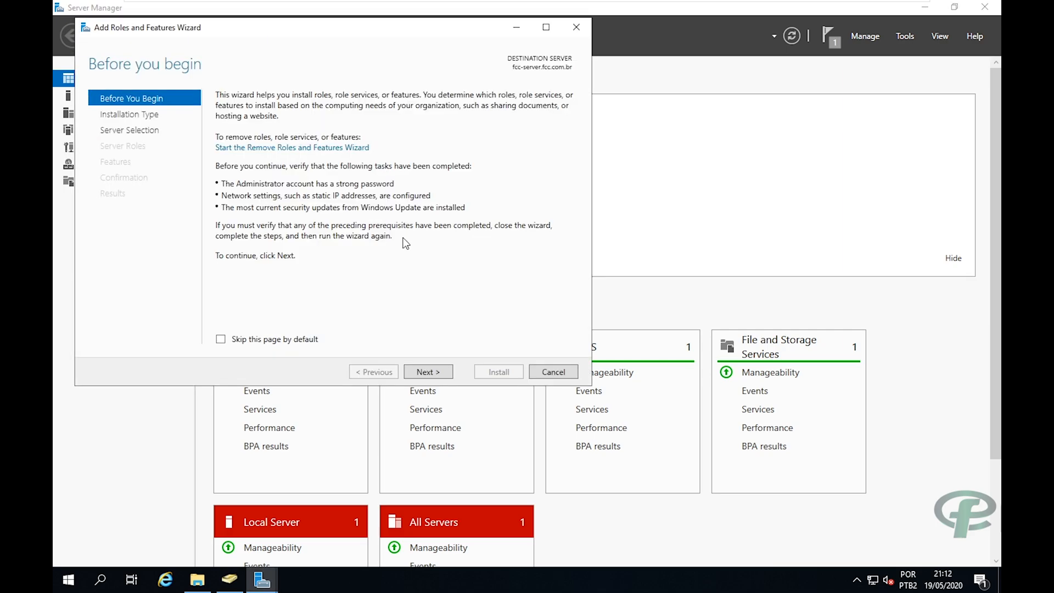
pyautogui.click(427, 372)
pyautogui.click(428, 372)
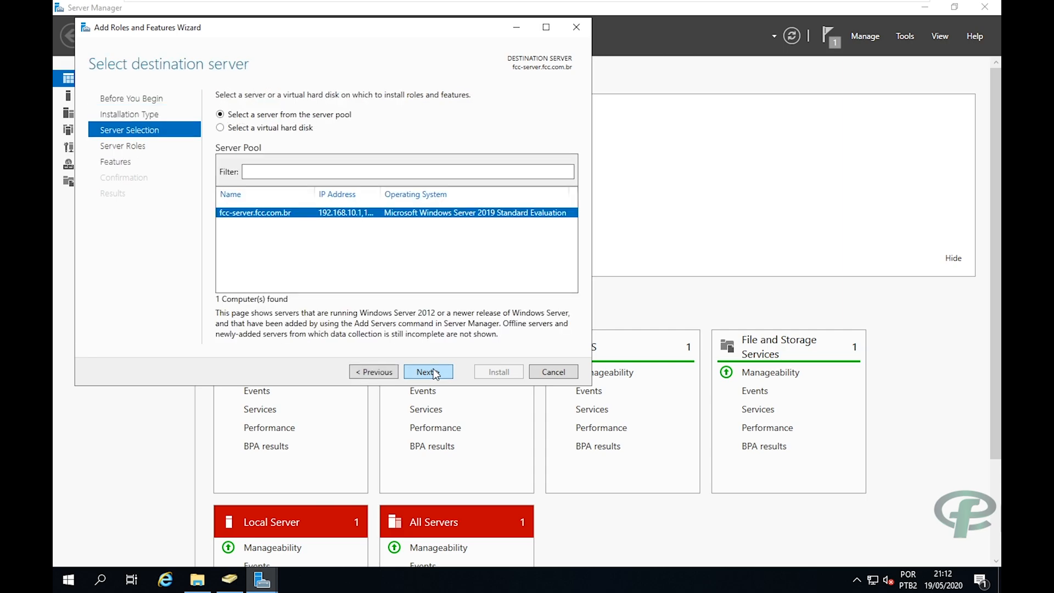
pyautogui.click(429, 372)
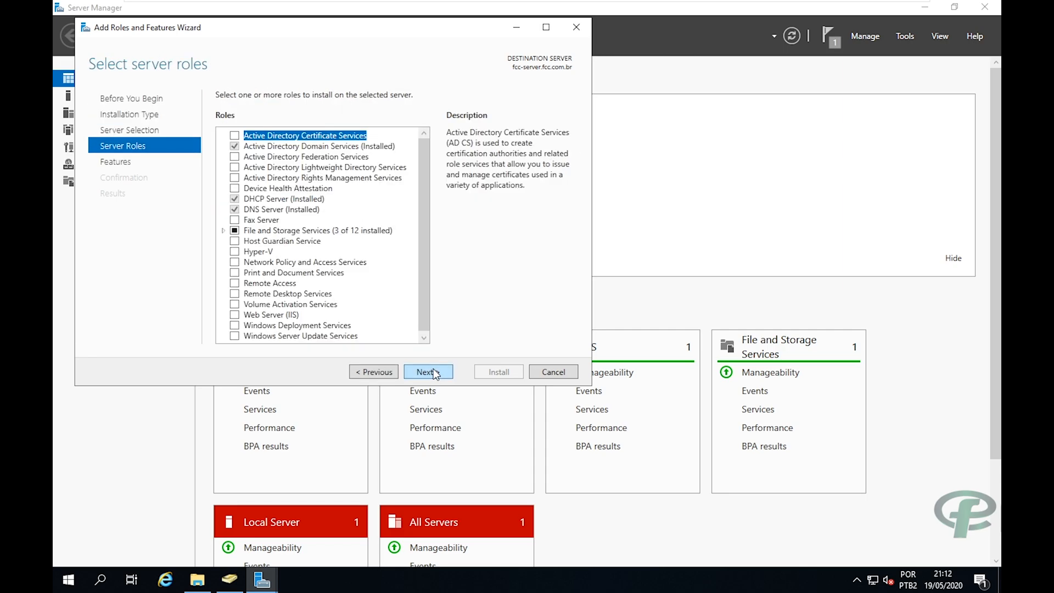
pyautogui.click(234, 284)
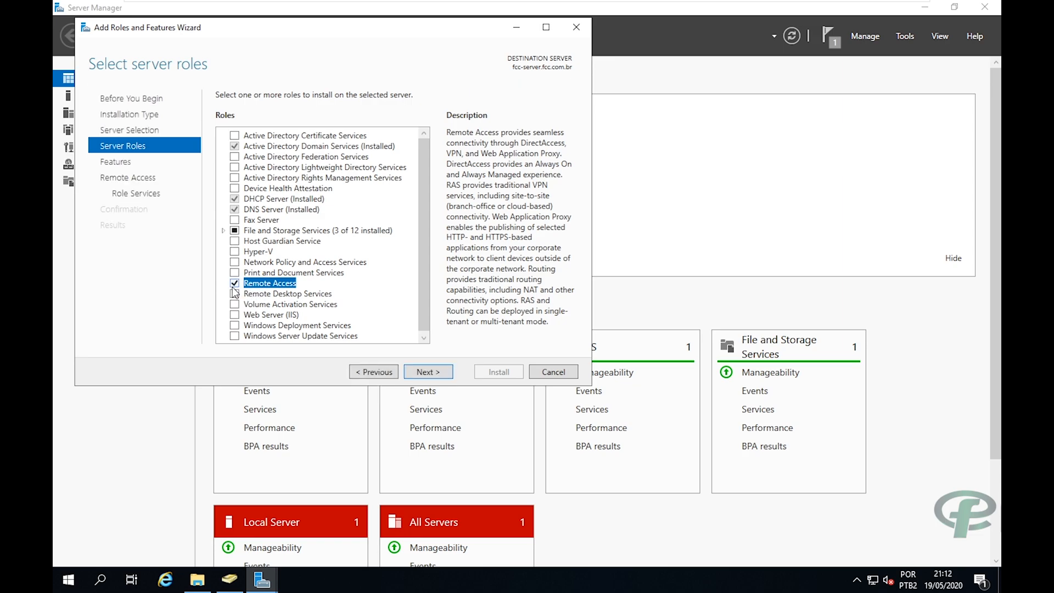
# Add the Routing role service with its required features, keep default IIS services, and install.
pyautogui.click(427, 372)
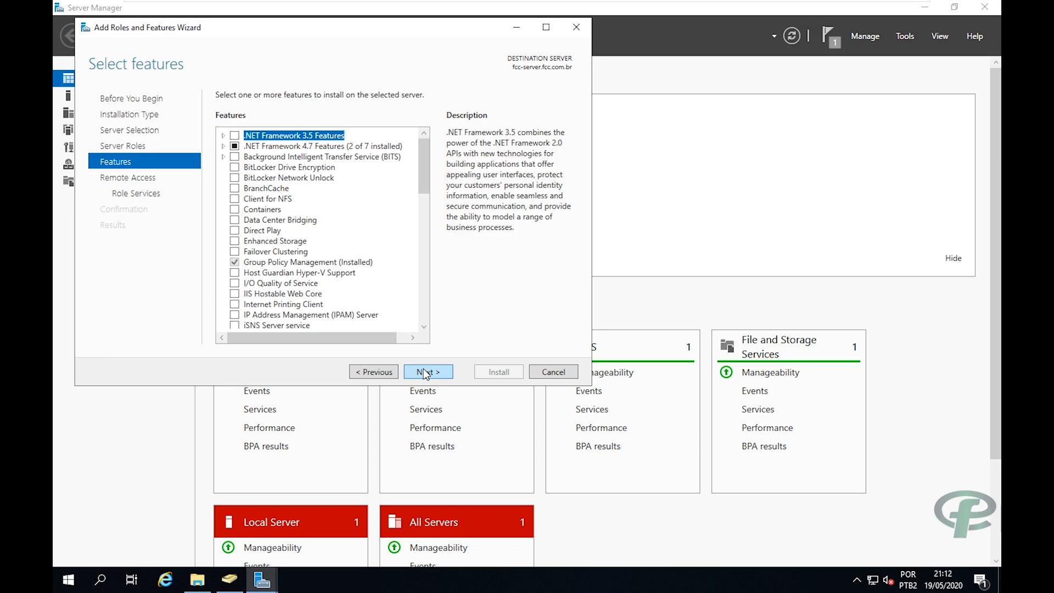
pyautogui.click(424, 370)
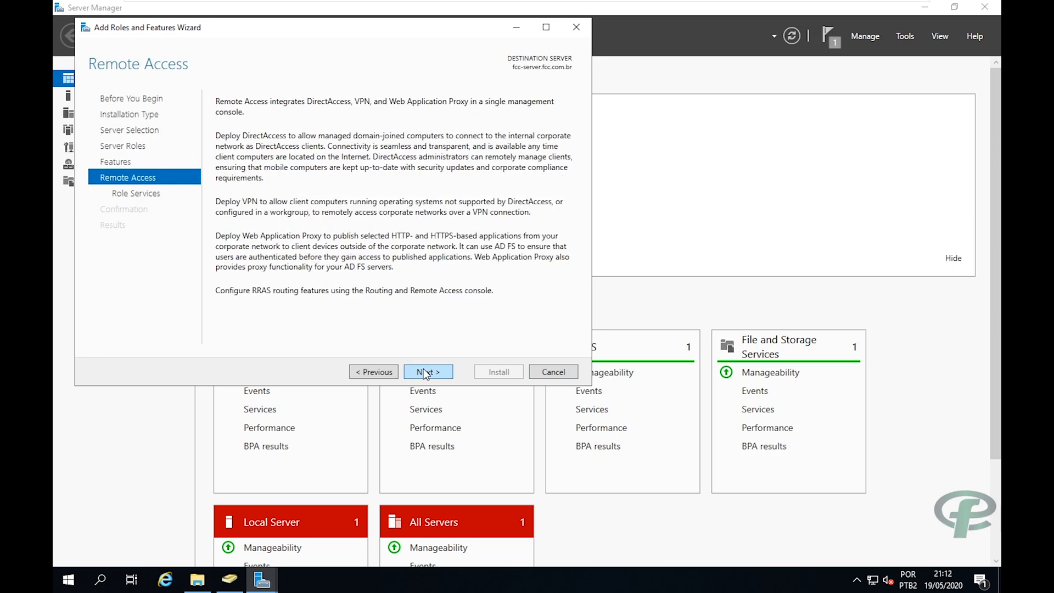
pyautogui.click(423, 371)
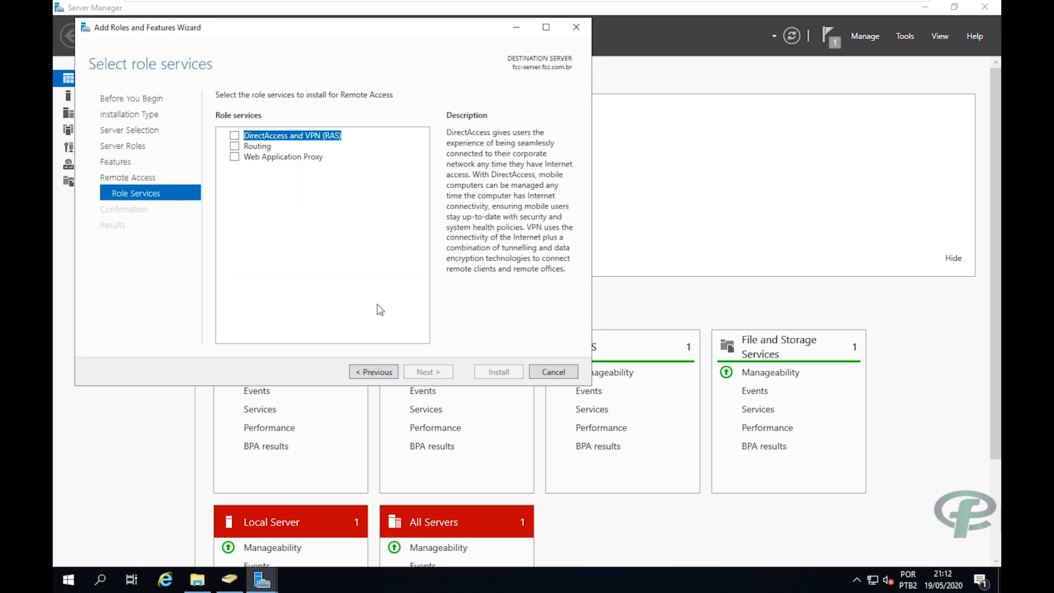
pyautogui.click(235, 147)
pyautogui.click(366, 310)
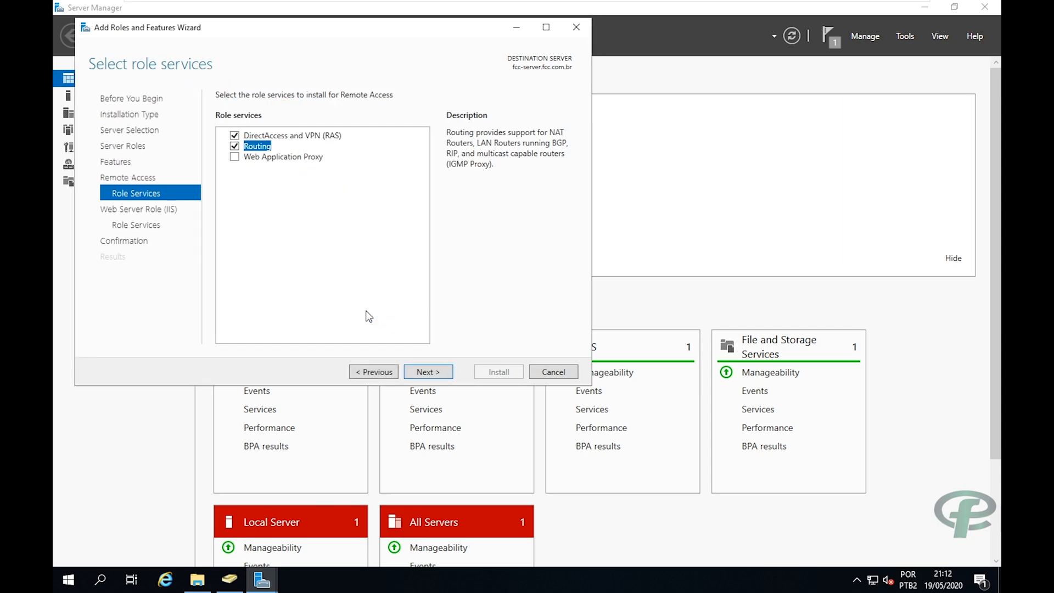
pyautogui.click(431, 373)
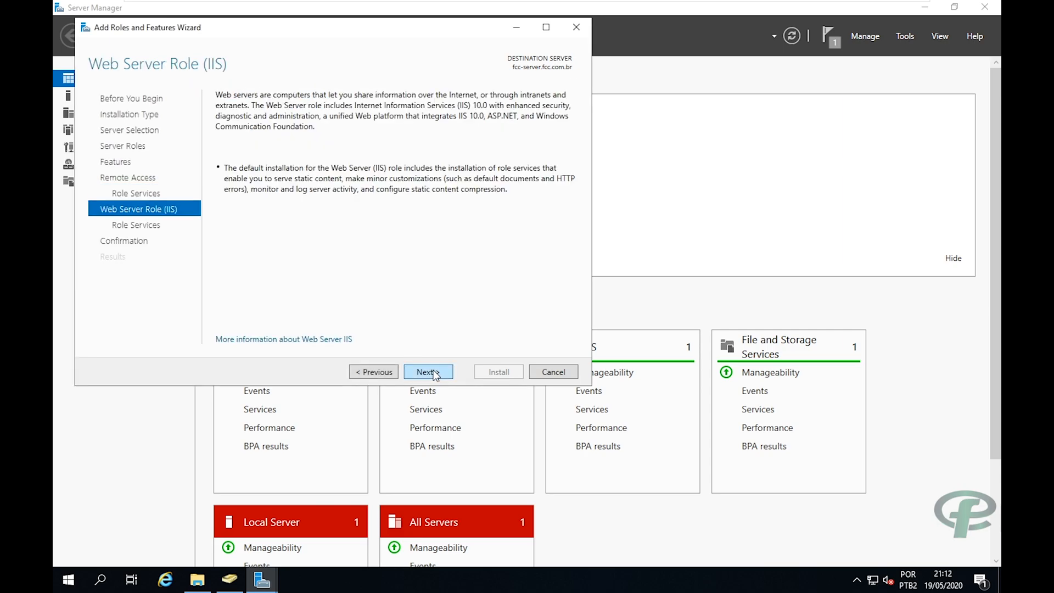
pyautogui.click(435, 374)
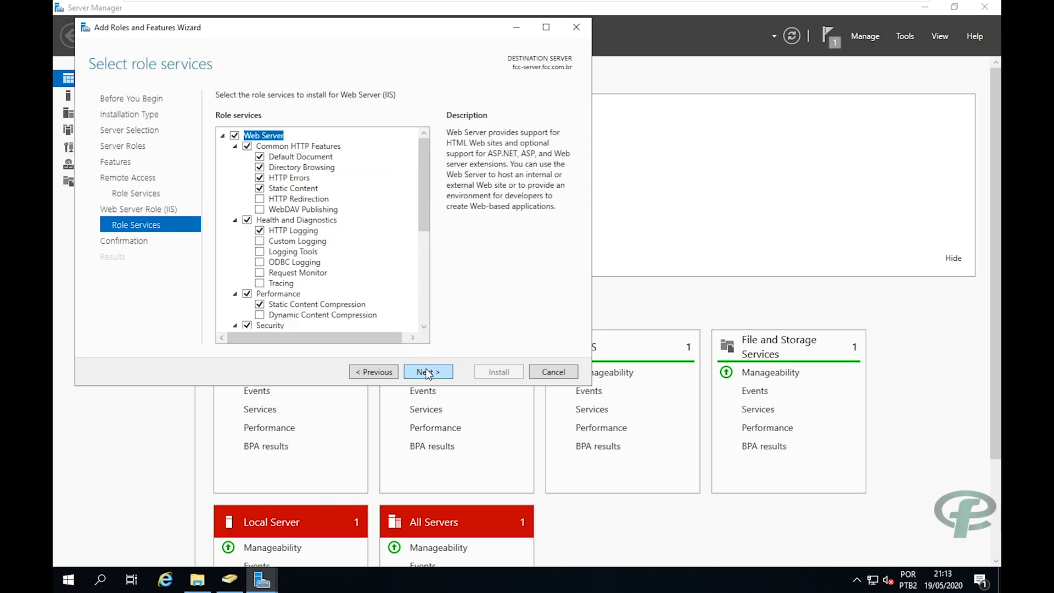
pyautogui.click(428, 373)
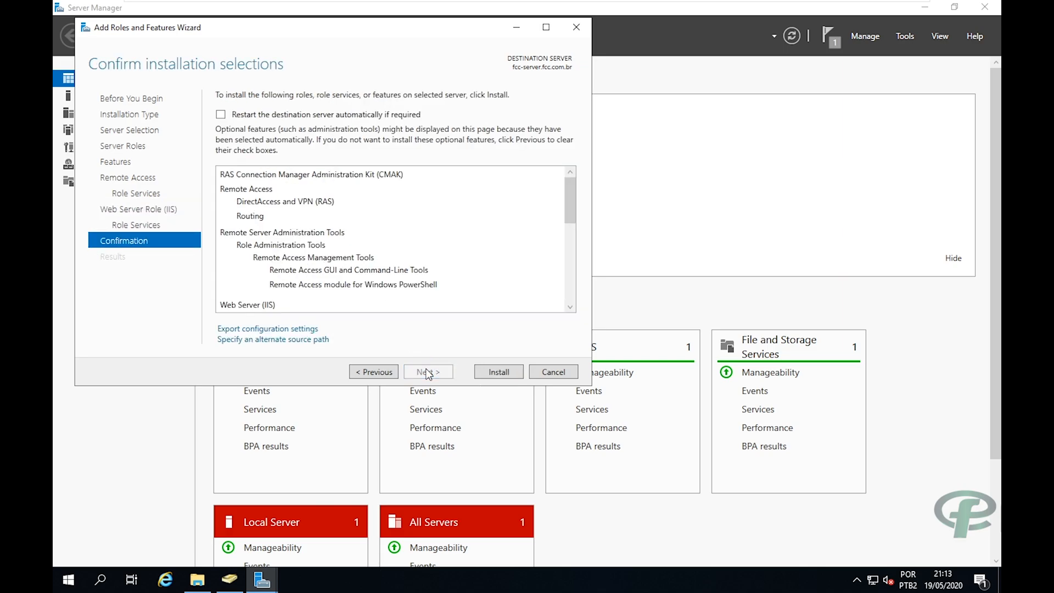
pyautogui.click(499, 373)
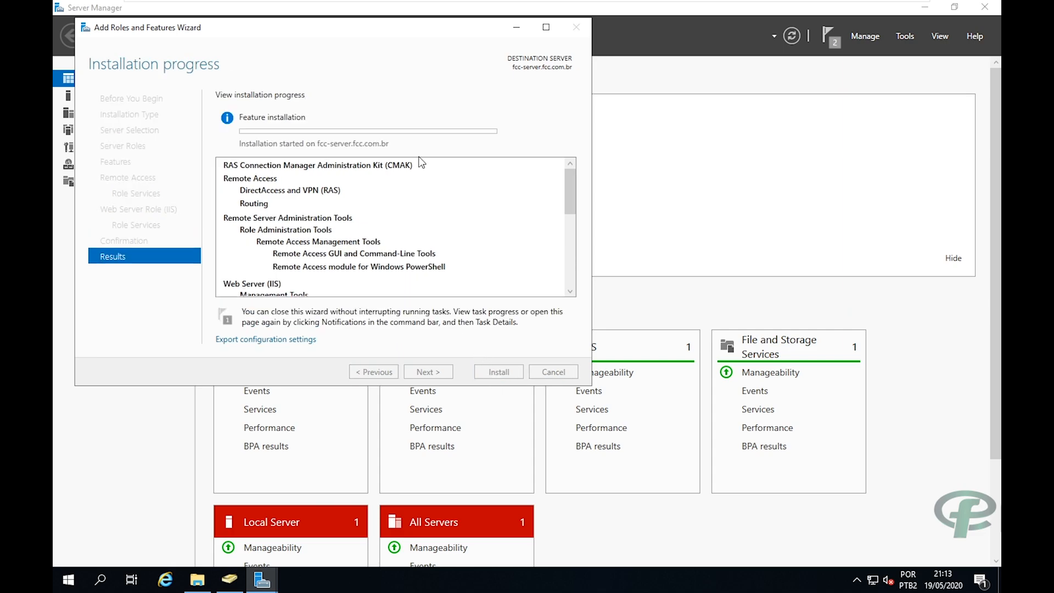
# Let the Remote Access and IIS installation finish, then close the Add Roles and Features wizard.
pyautogui.moveTo(361, 33); pyautogui.dragTo(444, 94)
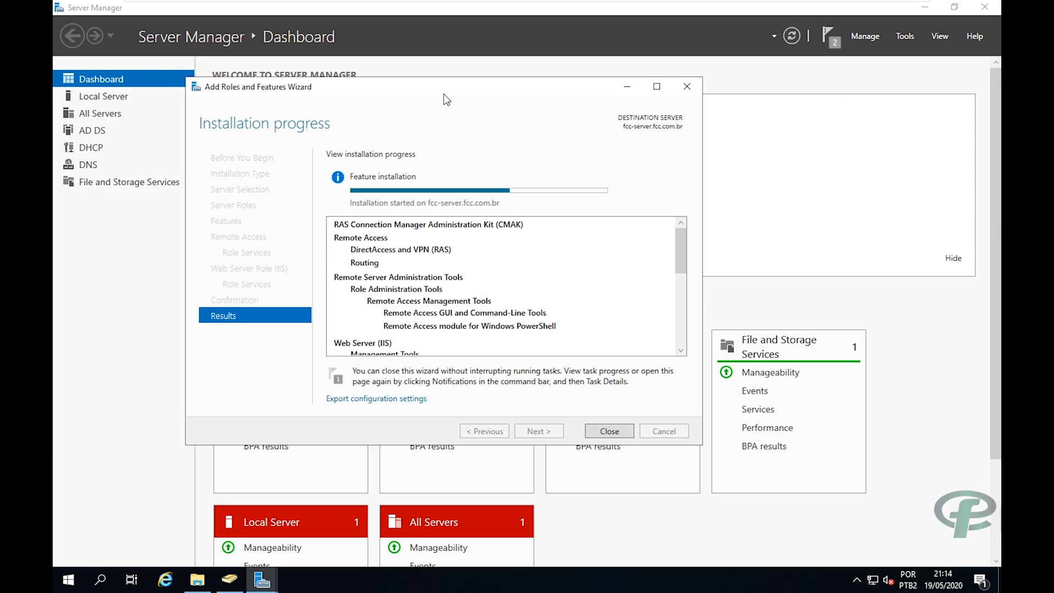
pyautogui.moveTo(558, 1)
pyautogui.moveTo(782, 7)
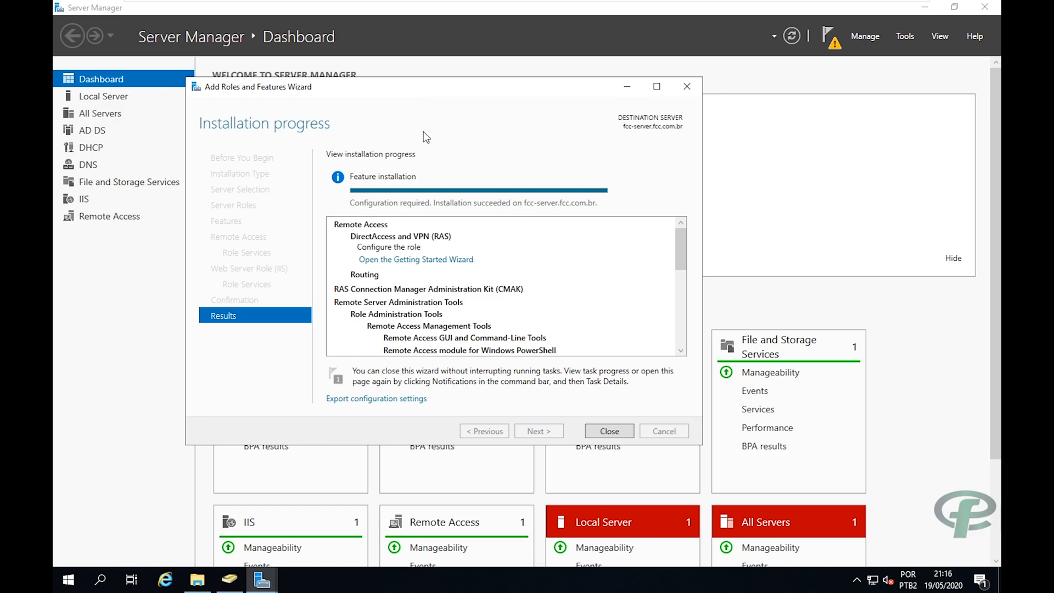
pyautogui.click(608, 432)
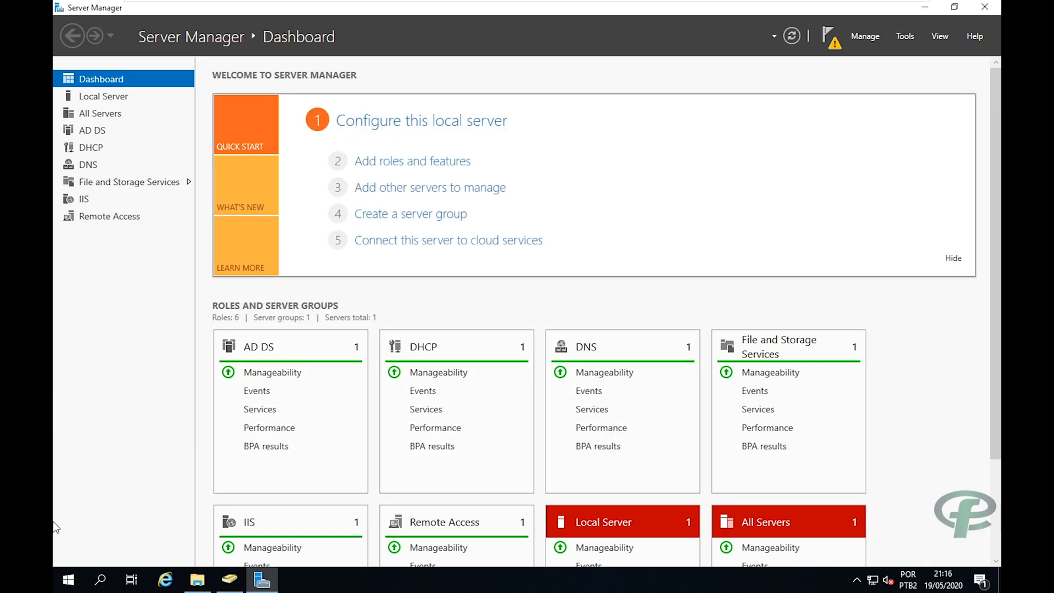
# Search 'rout', pin Routing and Remote Access to Start, and launch it from its tile.
pyautogui.click(66, 582)
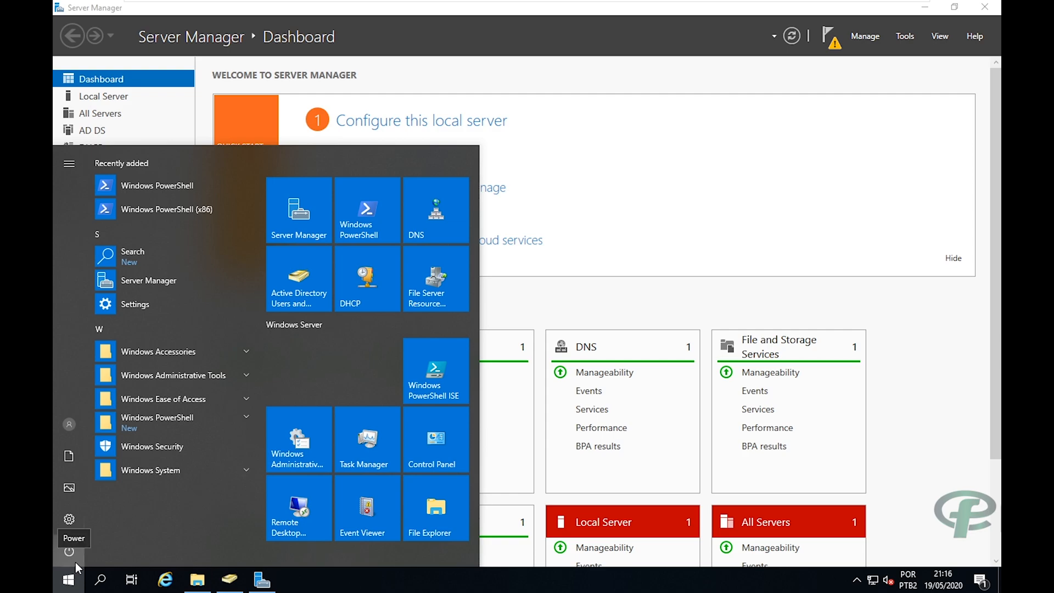
pyautogui.write('rout')
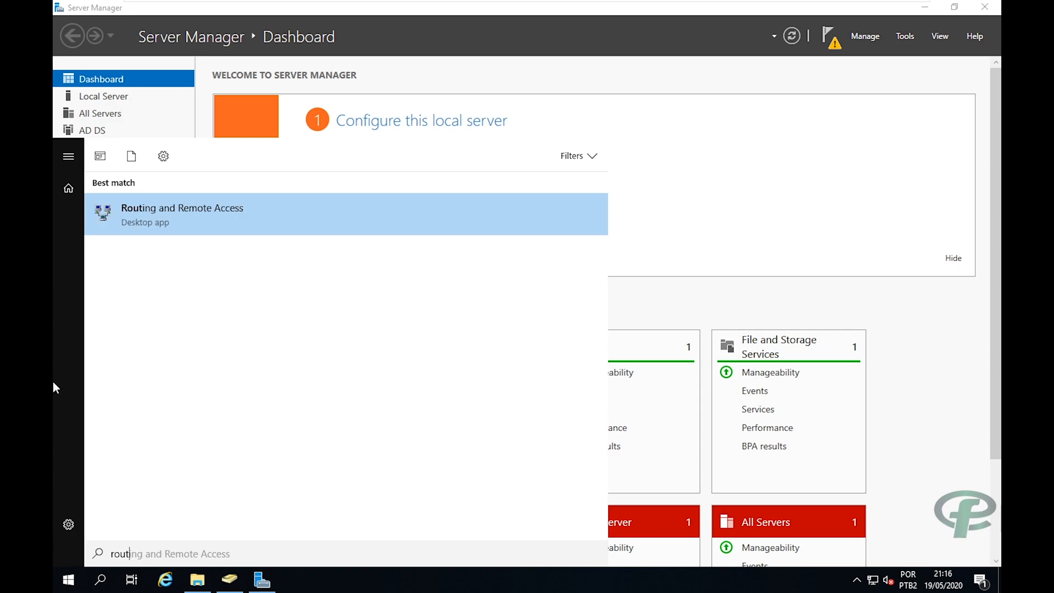
pyautogui.rightClick(161, 217)
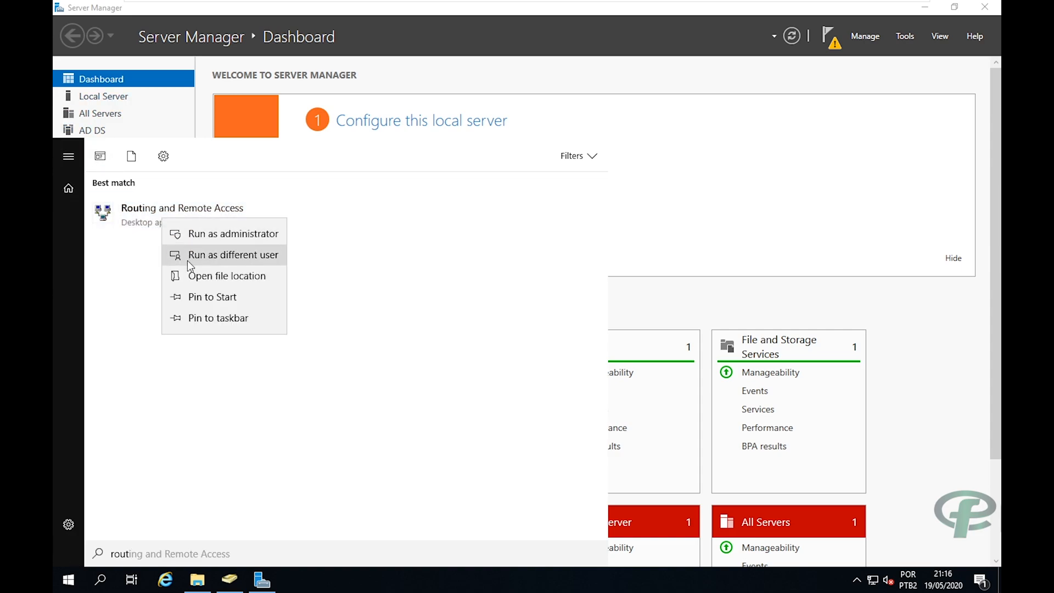
pyautogui.click(193, 298)
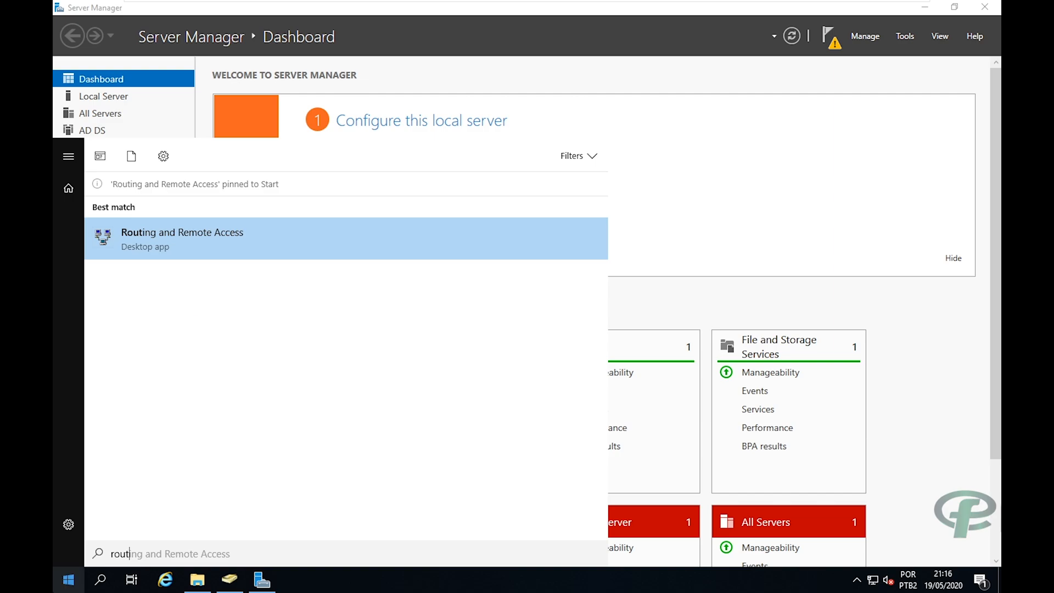
pyautogui.click(68, 580)
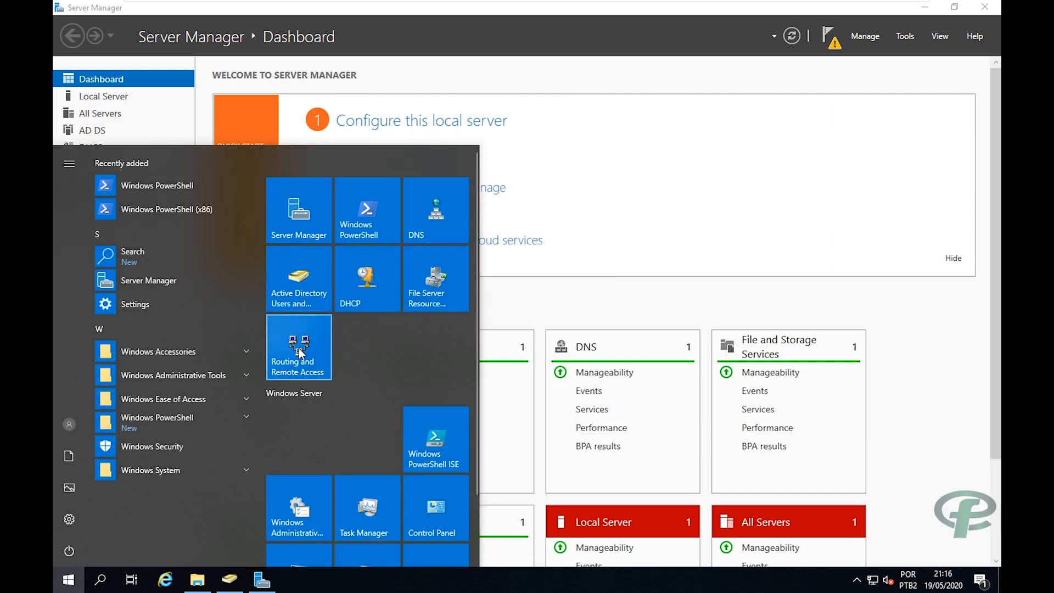
pyautogui.click(299, 348)
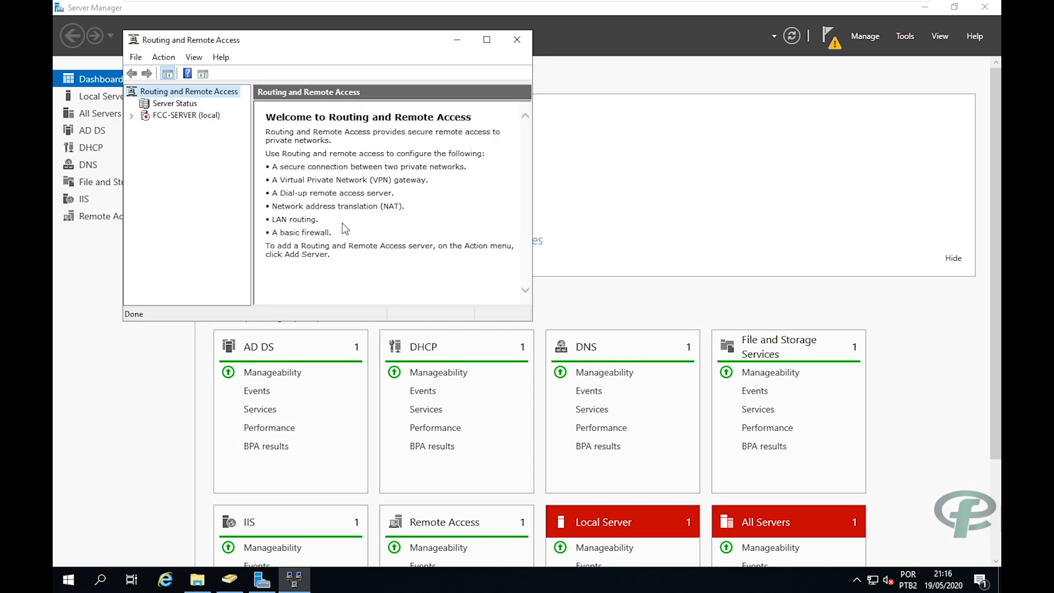
# Configure FCC-SERVER (local) with a Custom configuration enabling only NAT, then start the service.
pyautogui.click(486, 40)
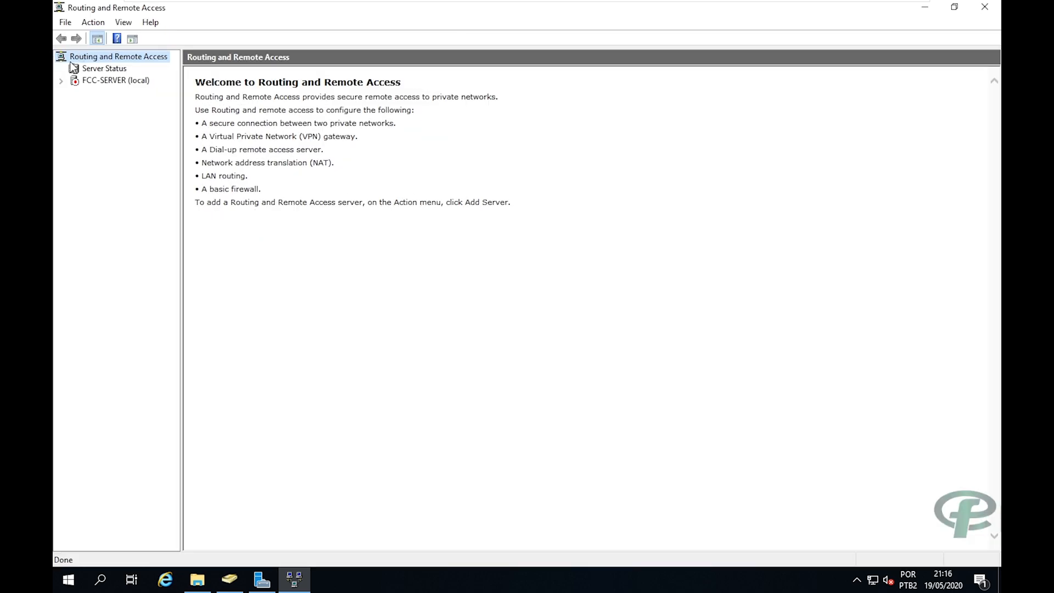
pyautogui.click(80, 84)
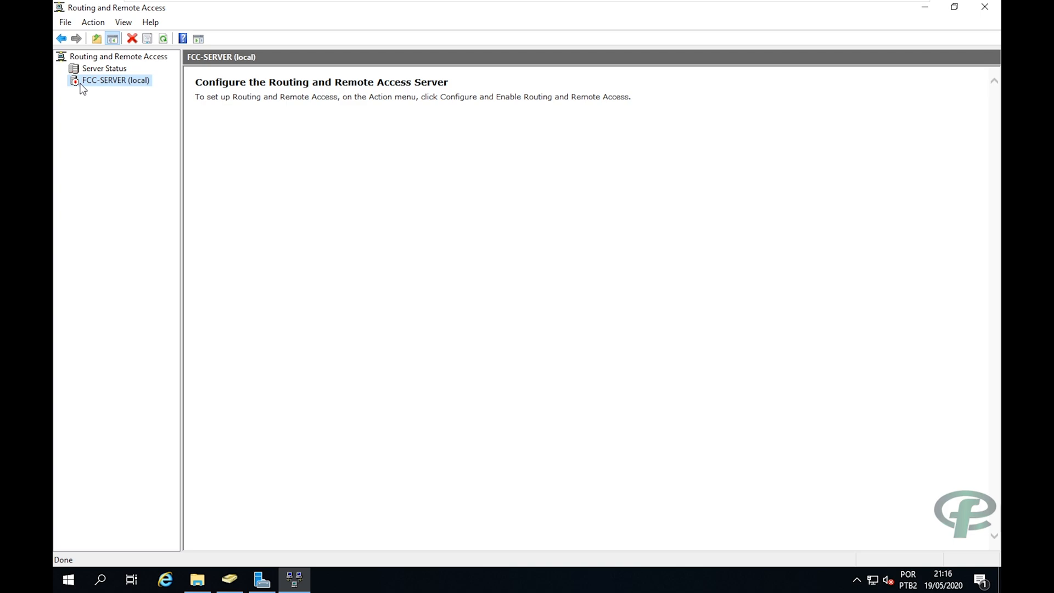
pyautogui.rightClick(80, 84)
pyautogui.click(102, 90)
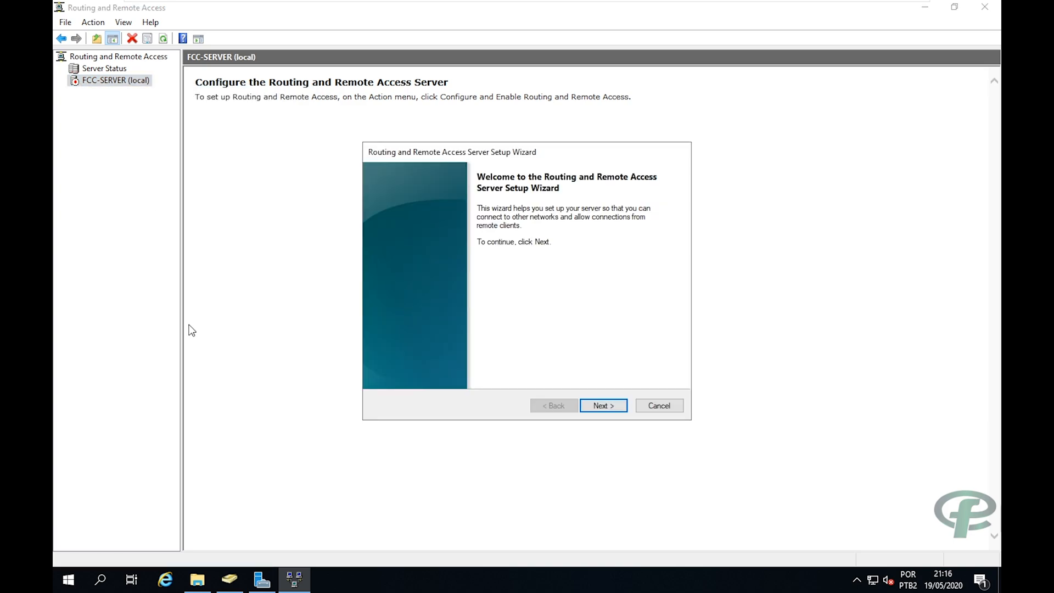
pyautogui.click(585, 405)
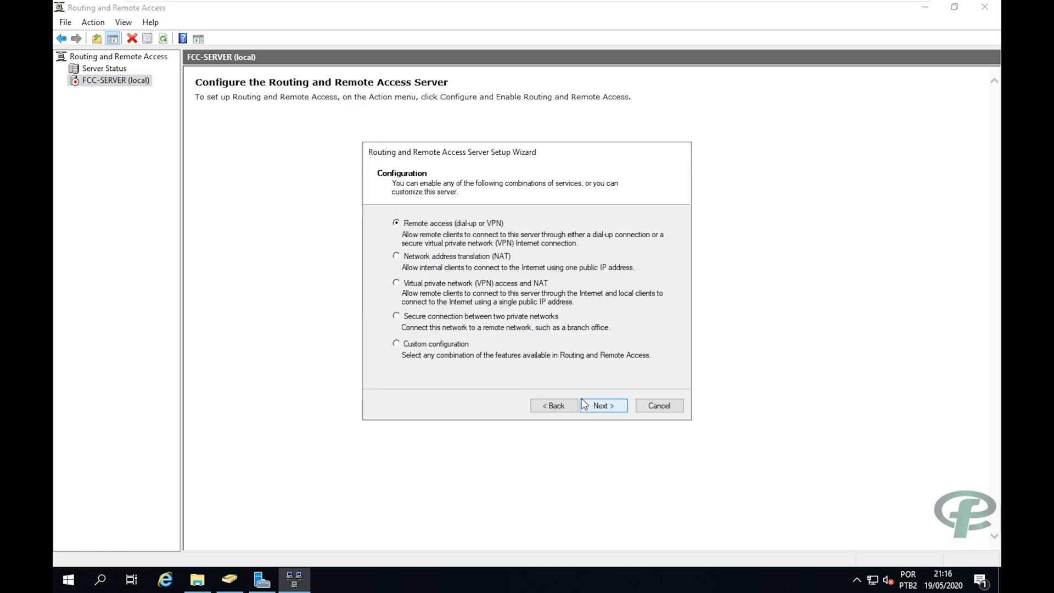
pyautogui.click(418, 345)
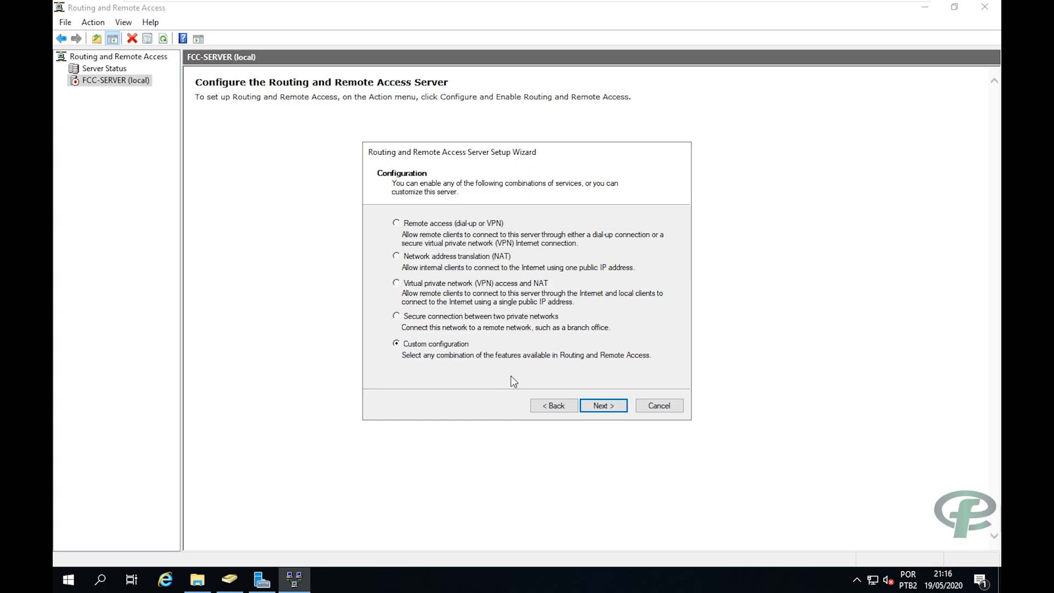
pyautogui.click(617, 407)
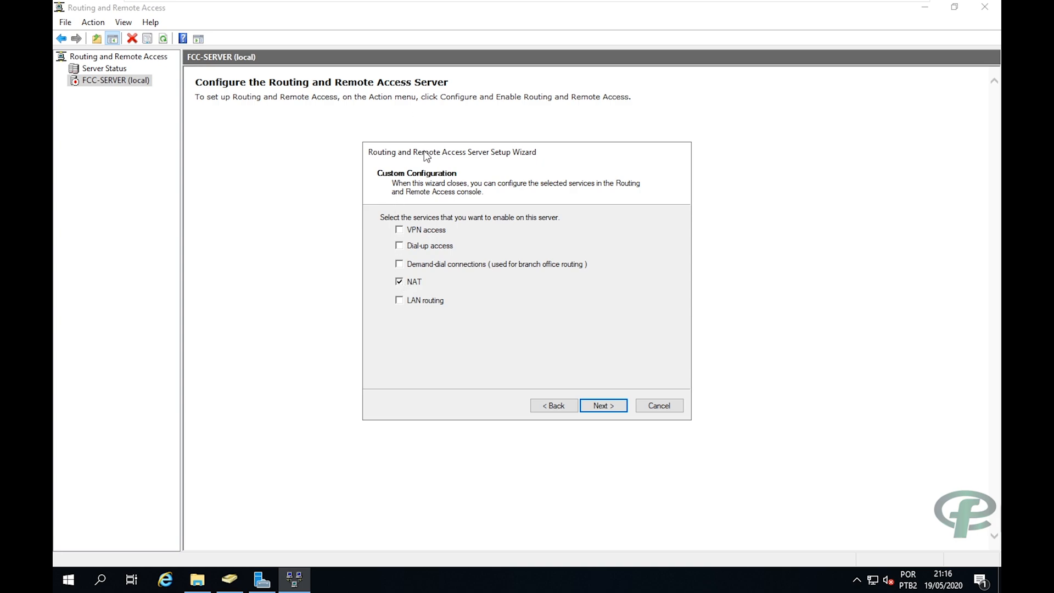
pyautogui.moveTo(424, 153); pyautogui.dragTo(367, 139)
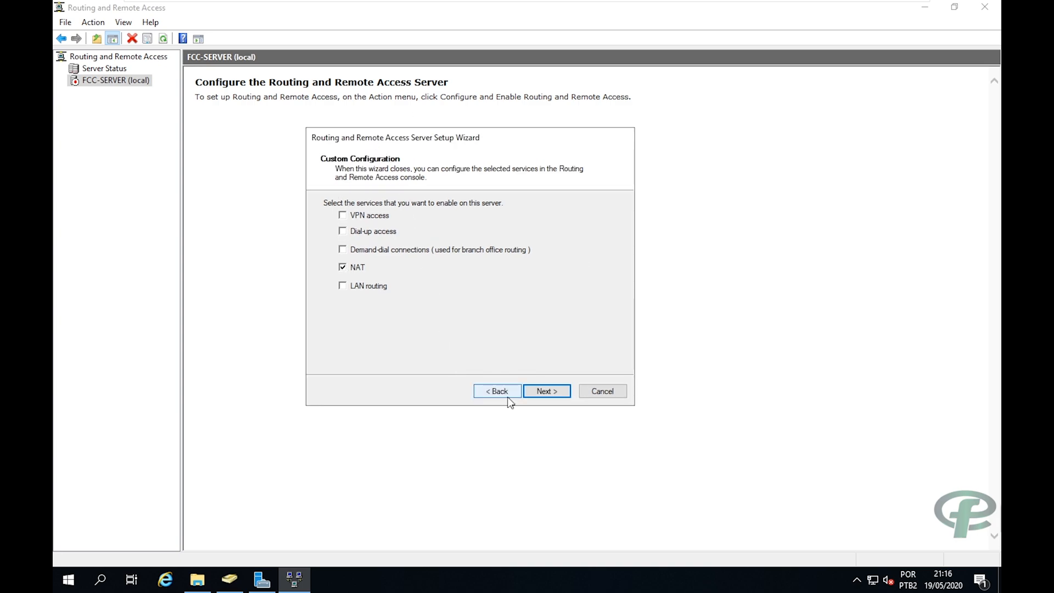
pyautogui.click(542, 392)
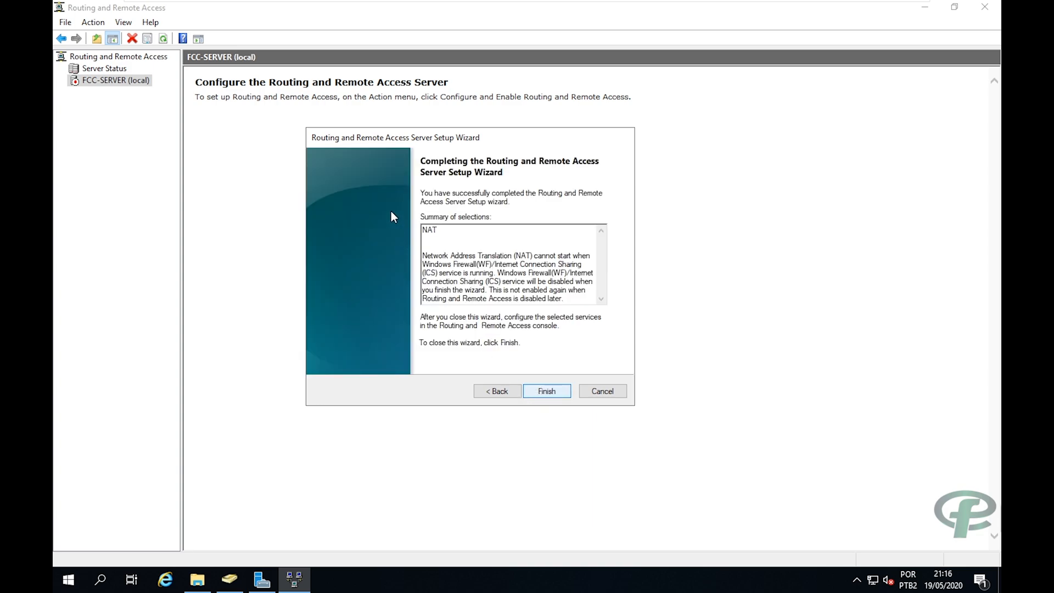
pyautogui.click(531, 391)
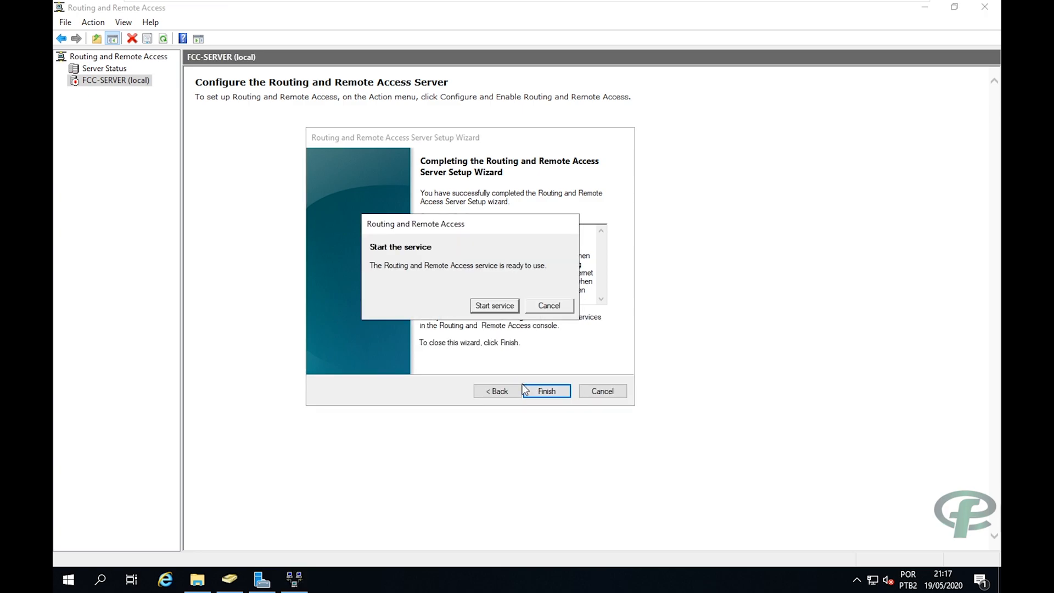
pyautogui.click(485, 308)
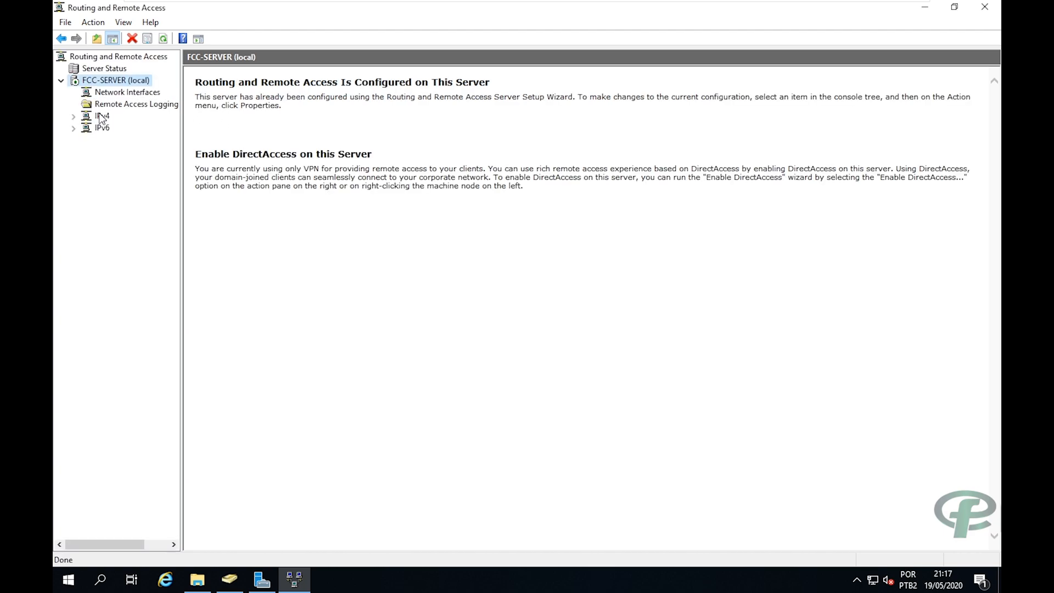
# Expand IPv4 and view the NAT node's Properties, closing them without changes.
pyautogui.doubleClick(101, 116)
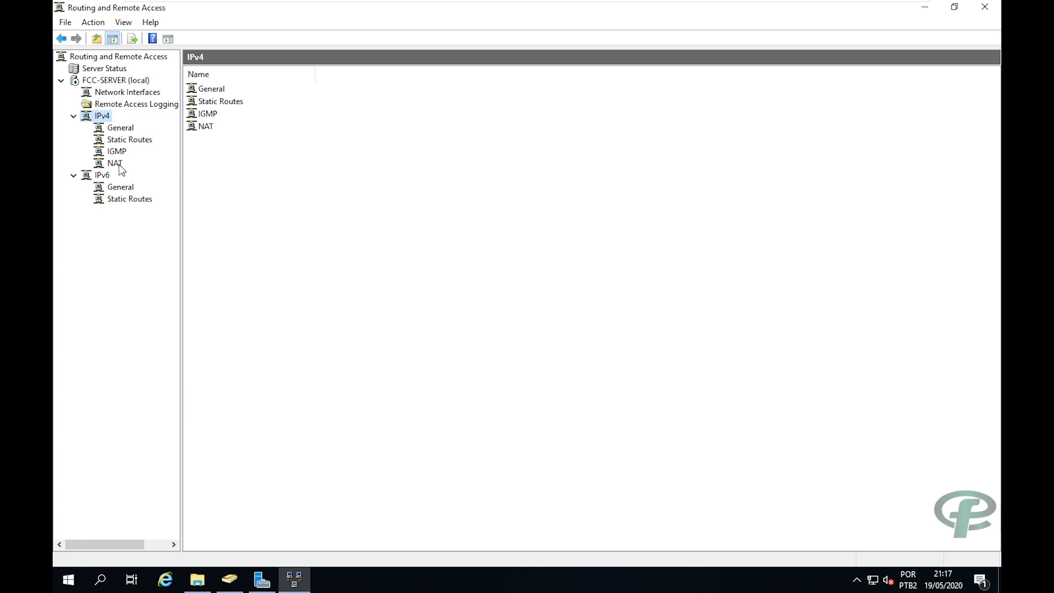
pyautogui.click(114, 164)
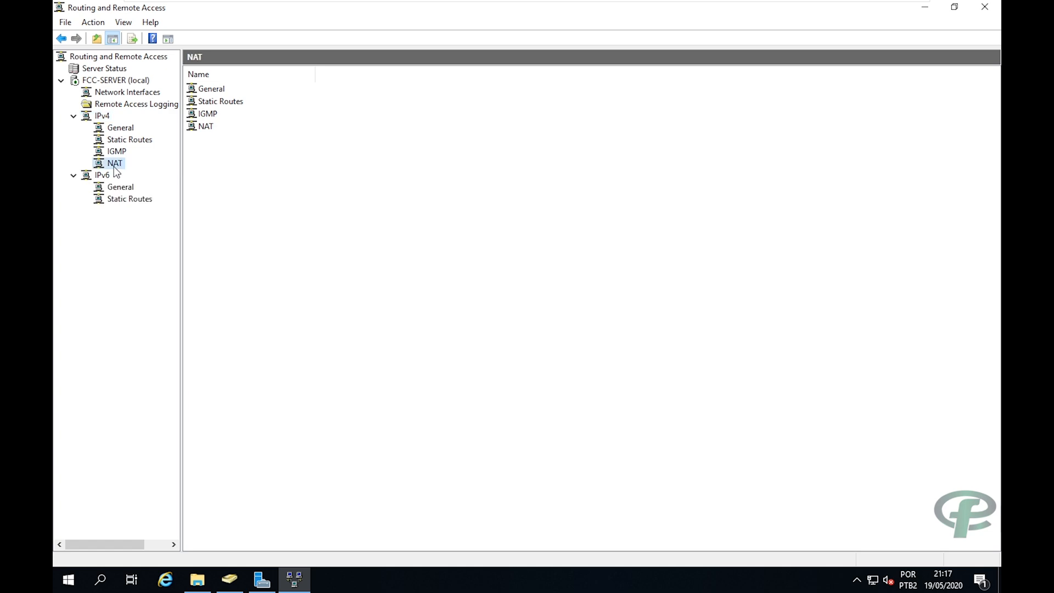
pyautogui.rightClick(115, 165)
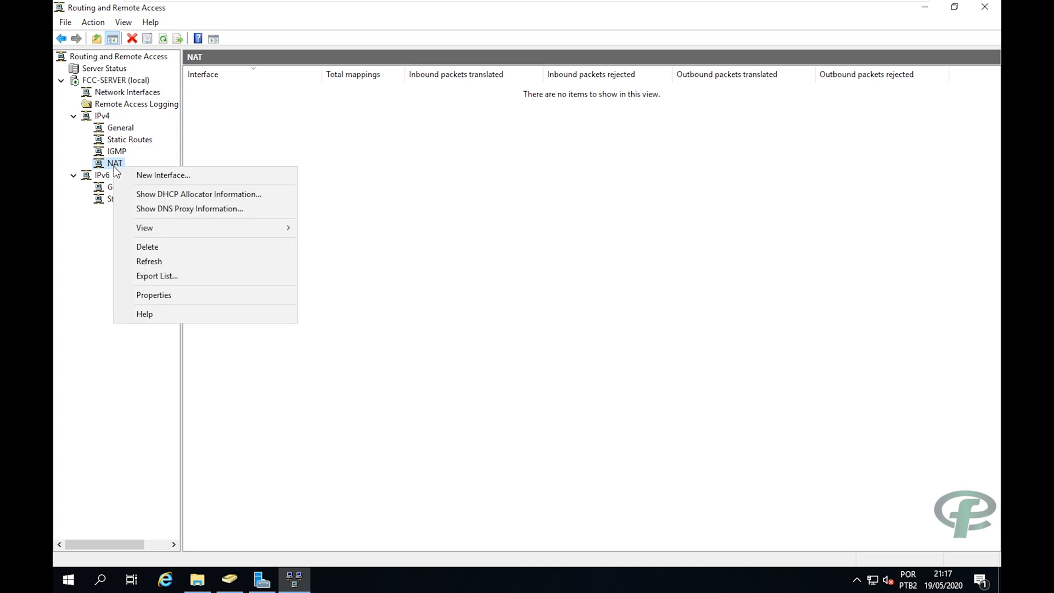
pyautogui.click(145, 296)
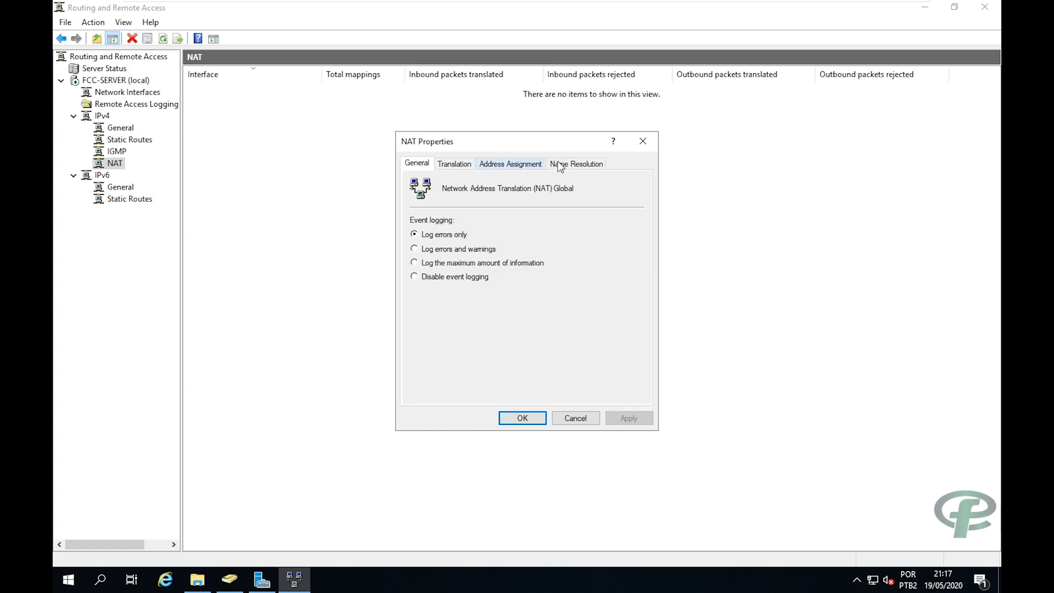
pyautogui.click(643, 141)
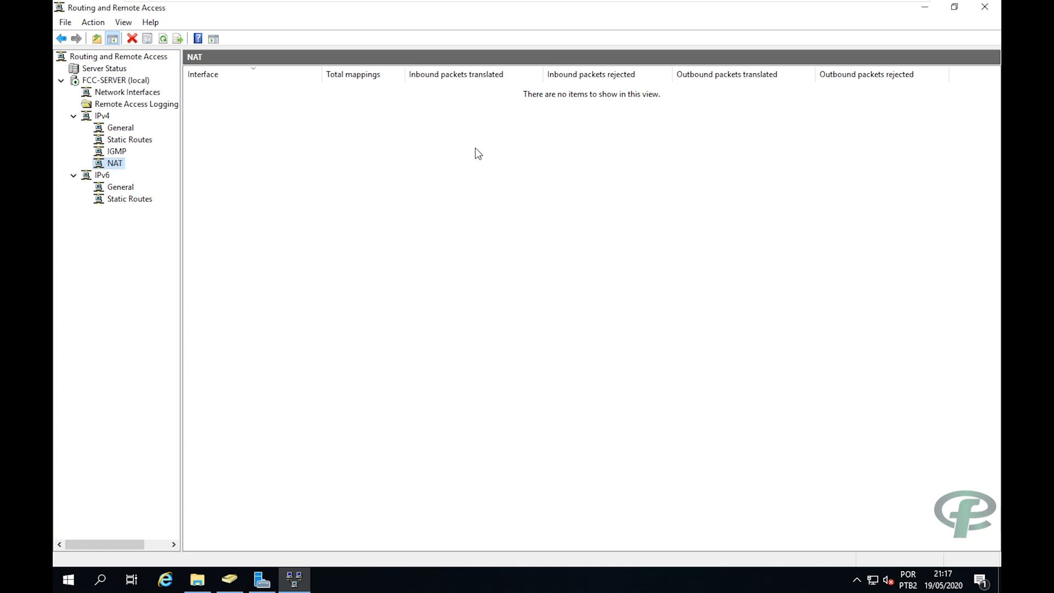
# Begin adding LAN as a NAT interface, then cancel its NAT properties.
pyautogui.rightClick(114, 164)
pyautogui.click(145, 174)
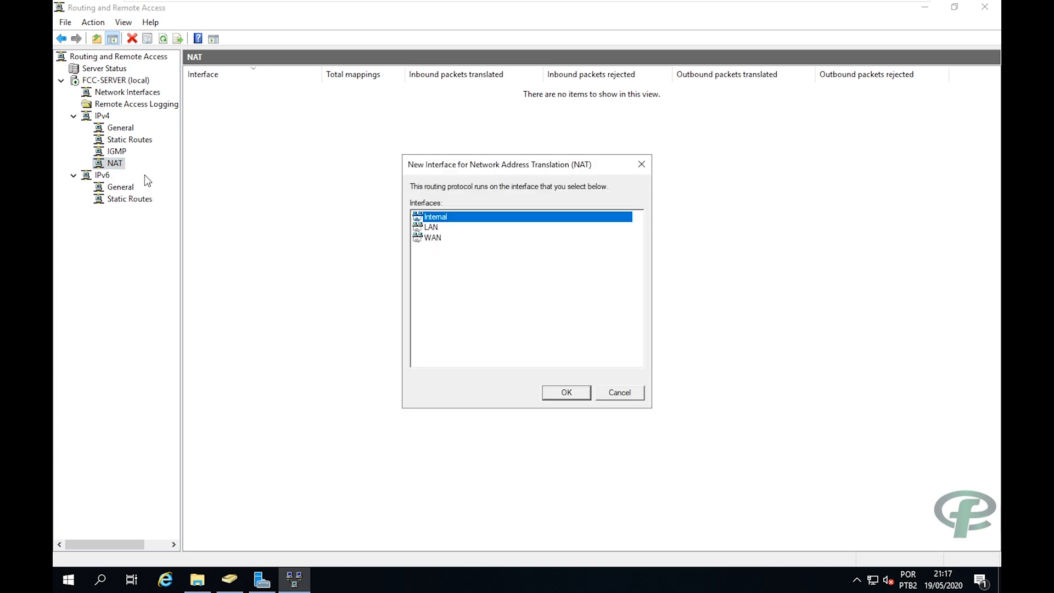
pyautogui.click(431, 227)
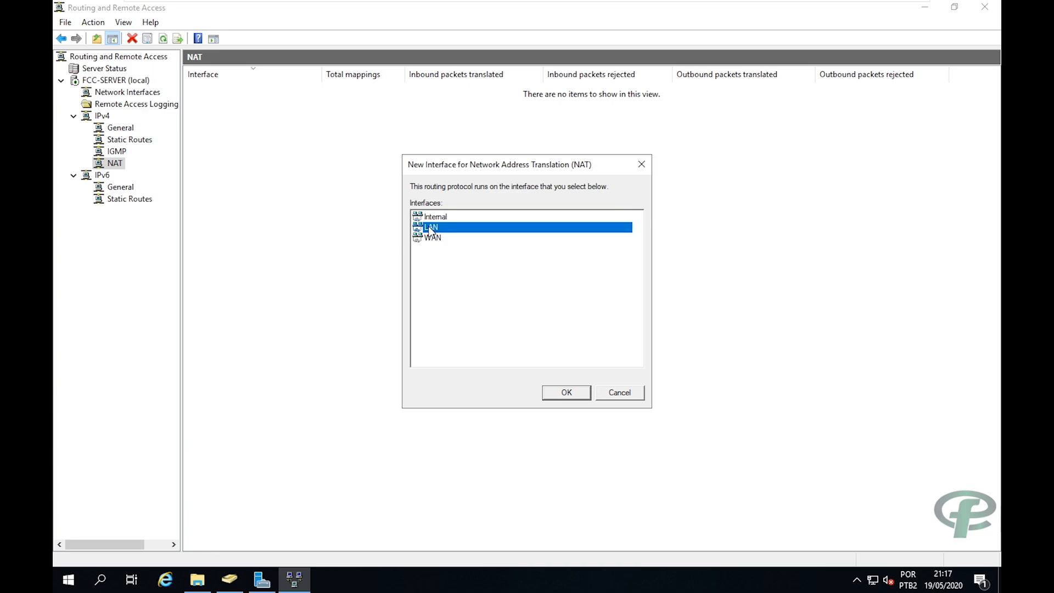
pyautogui.moveTo(453, 167); pyautogui.dragTo(470, 159)
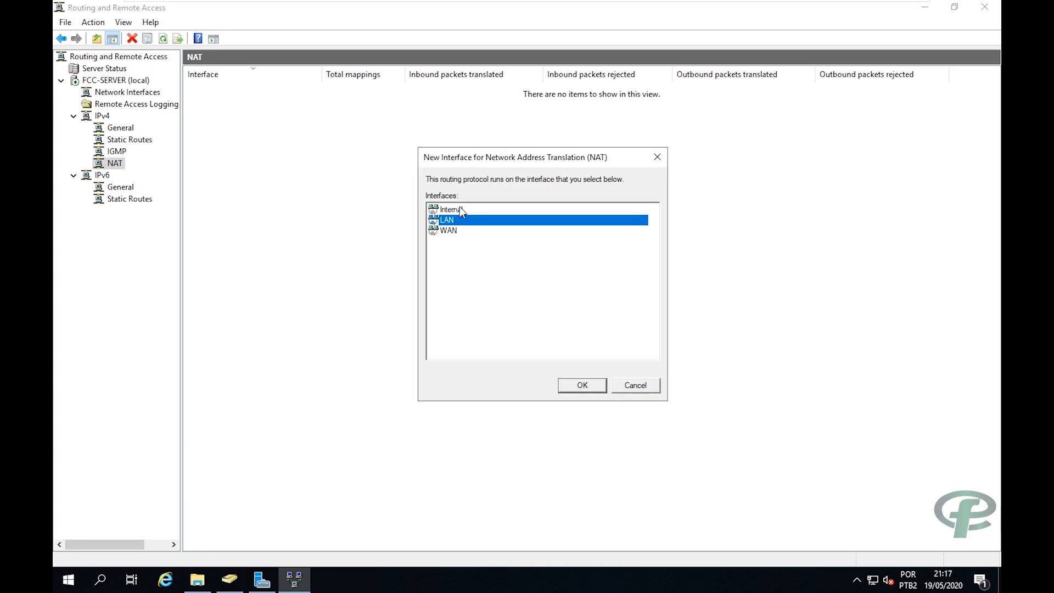
pyautogui.click(569, 384)
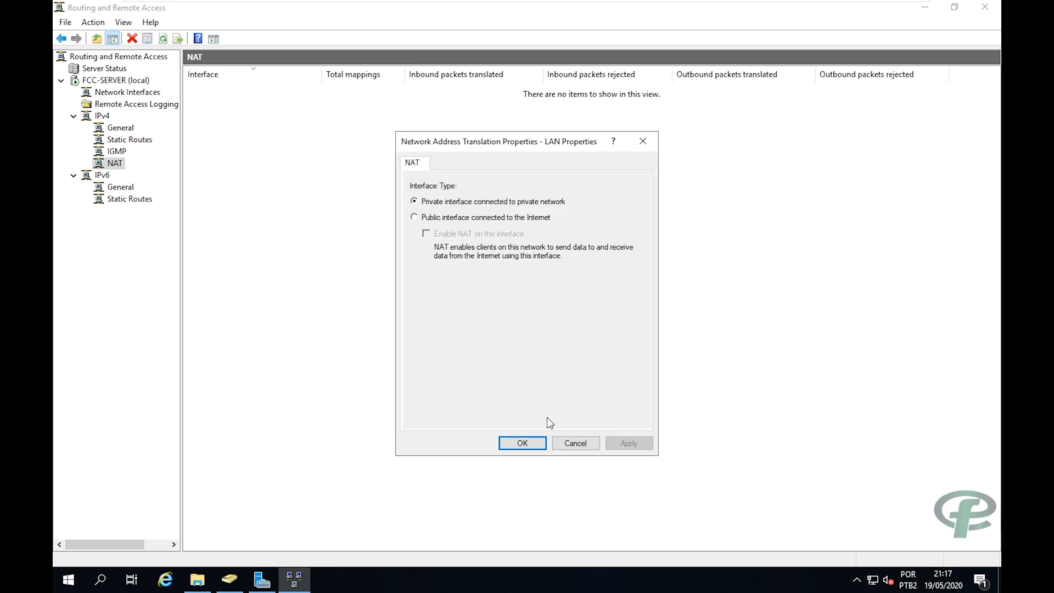
pyautogui.click(562, 443)
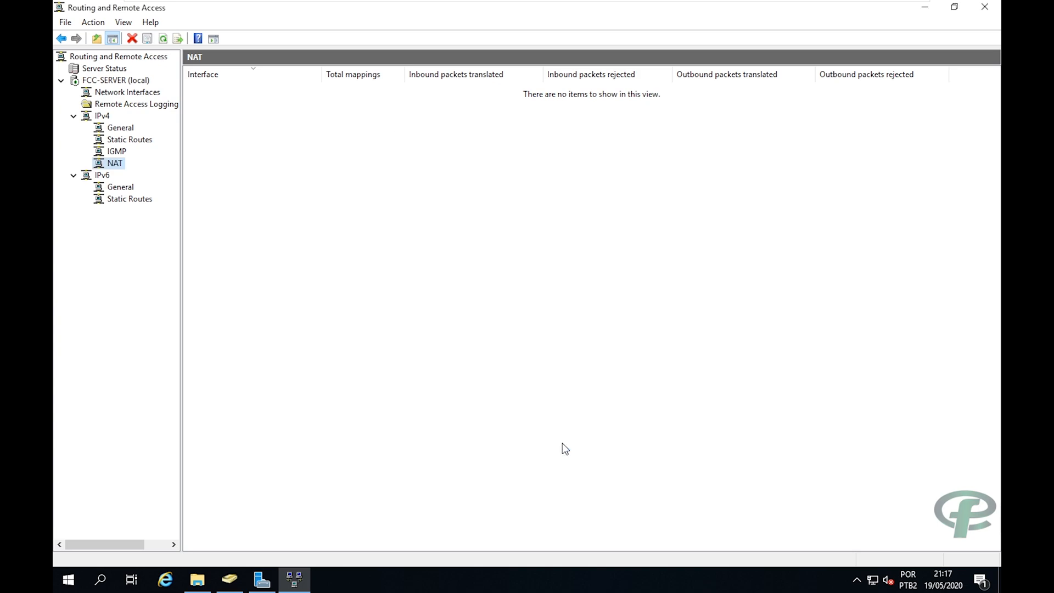
# Add WAN to NAT as the public internet-facing interface with NAT enabled.
pyautogui.rightClick(111, 164)
pyautogui.click(131, 170)
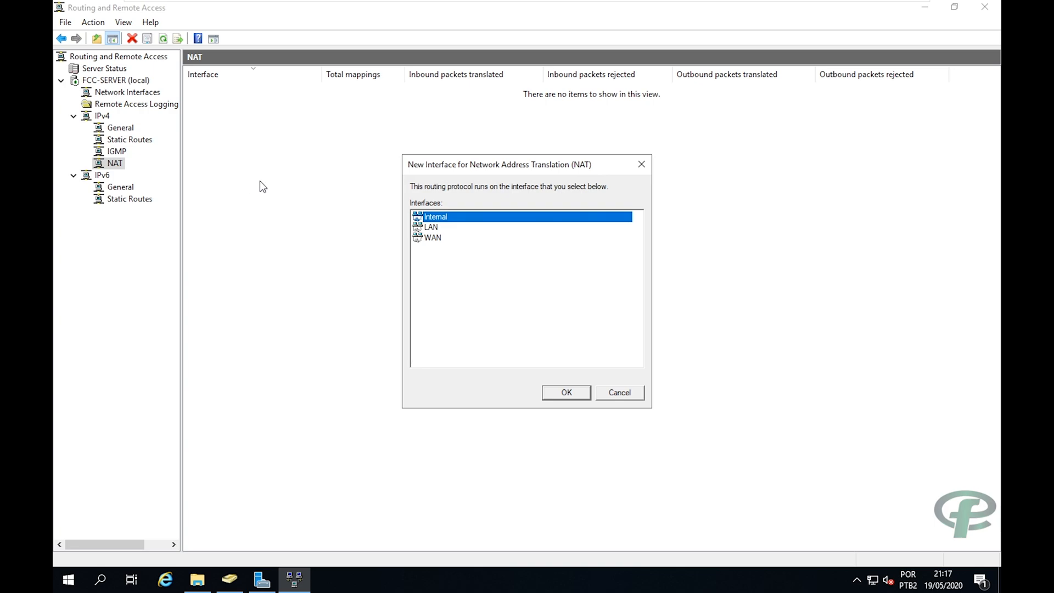
pyautogui.click(431, 238)
pyautogui.click(552, 392)
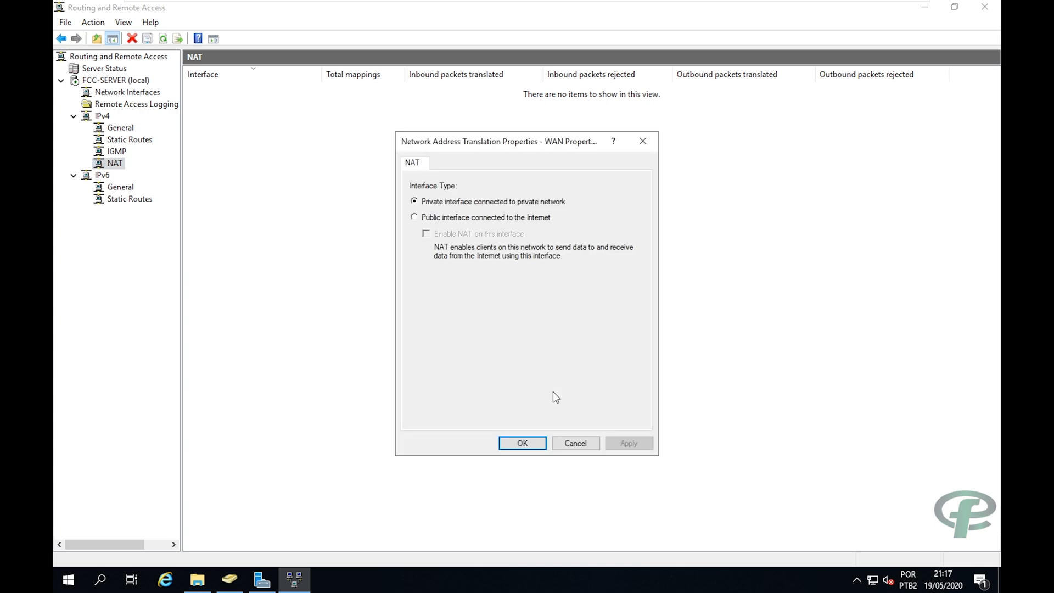
pyautogui.click(439, 217)
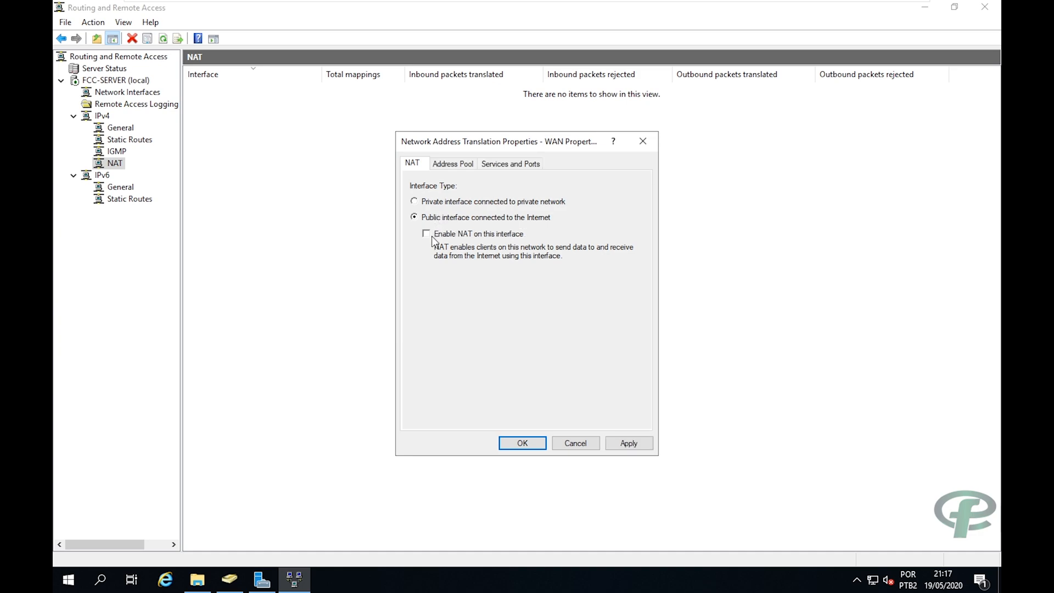
pyautogui.click(516, 443)
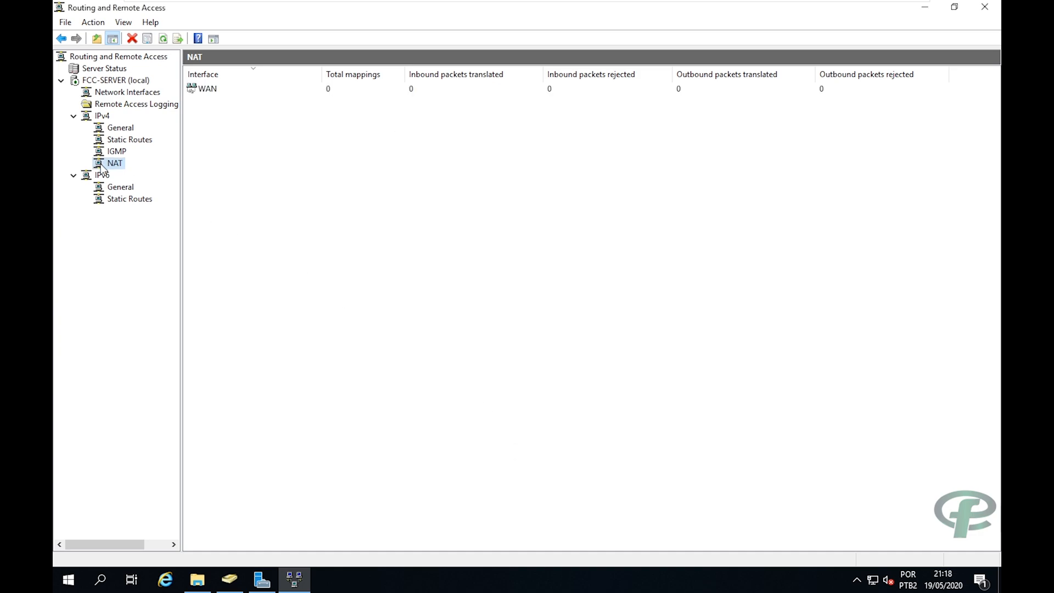
# Add LAN to NAT as a private network interface and check both interface rows.
pyautogui.rightClick(111, 166)
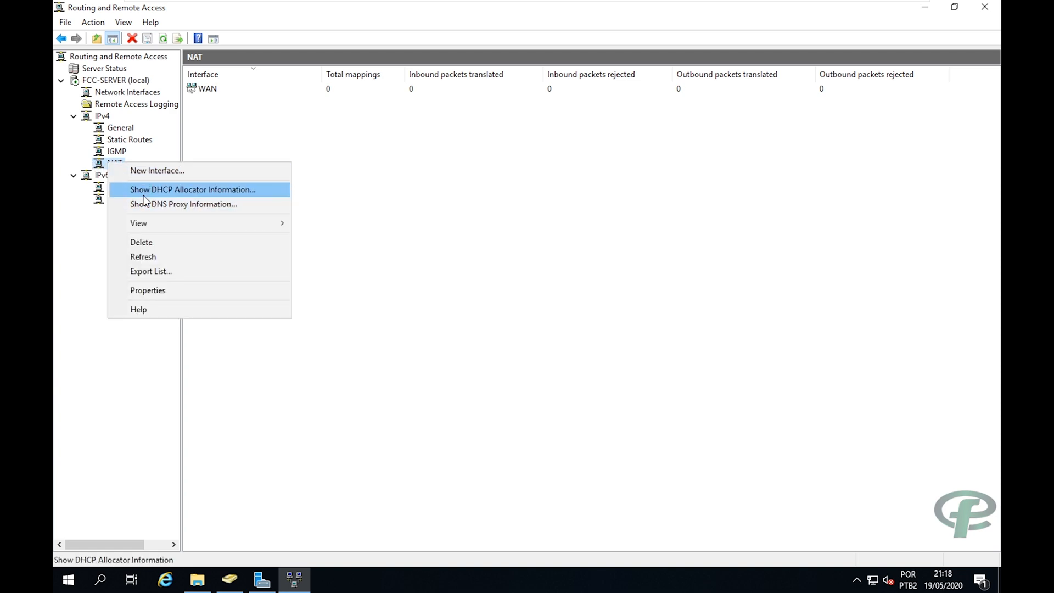
pyautogui.click(145, 177)
pyautogui.click(429, 229)
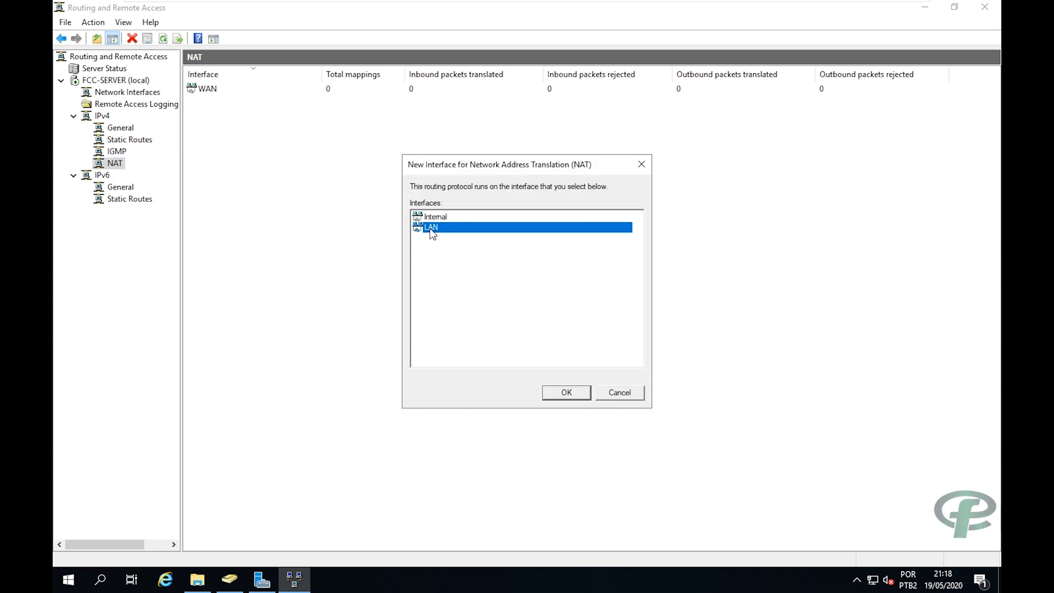
pyautogui.click(545, 394)
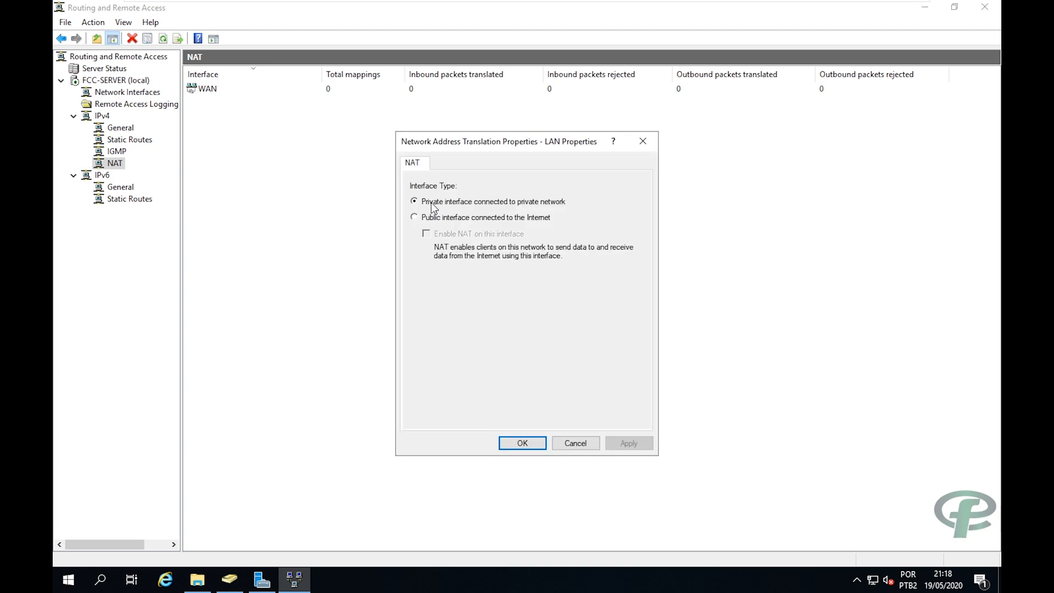
pyautogui.click(513, 444)
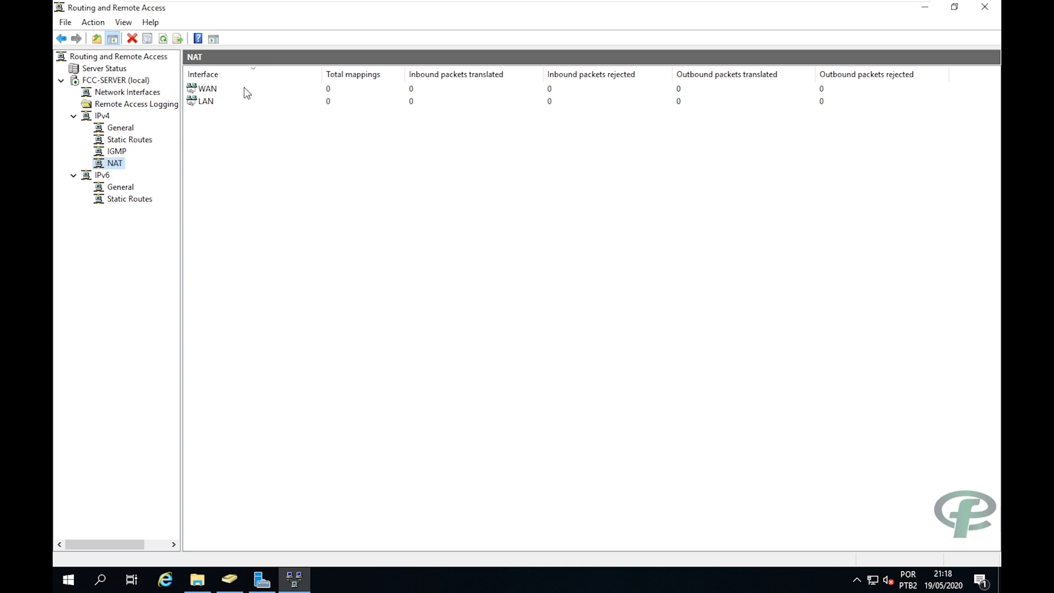
pyautogui.click(207, 89)
pyautogui.click(207, 102)
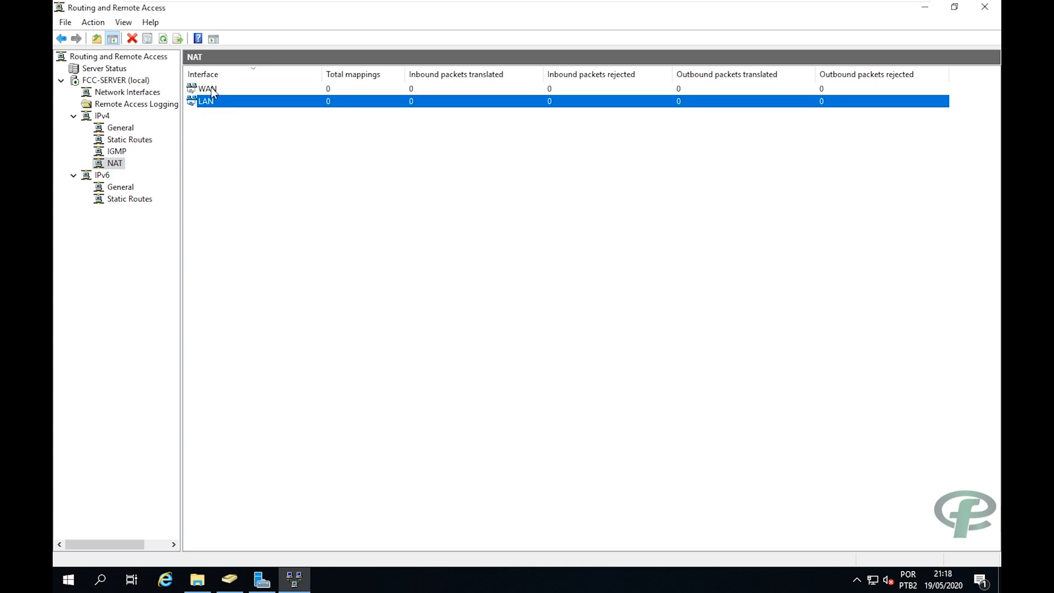
pyautogui.click(211, 89)
pyautogui.click(219, 109)
pyautogui.click(220, 102)
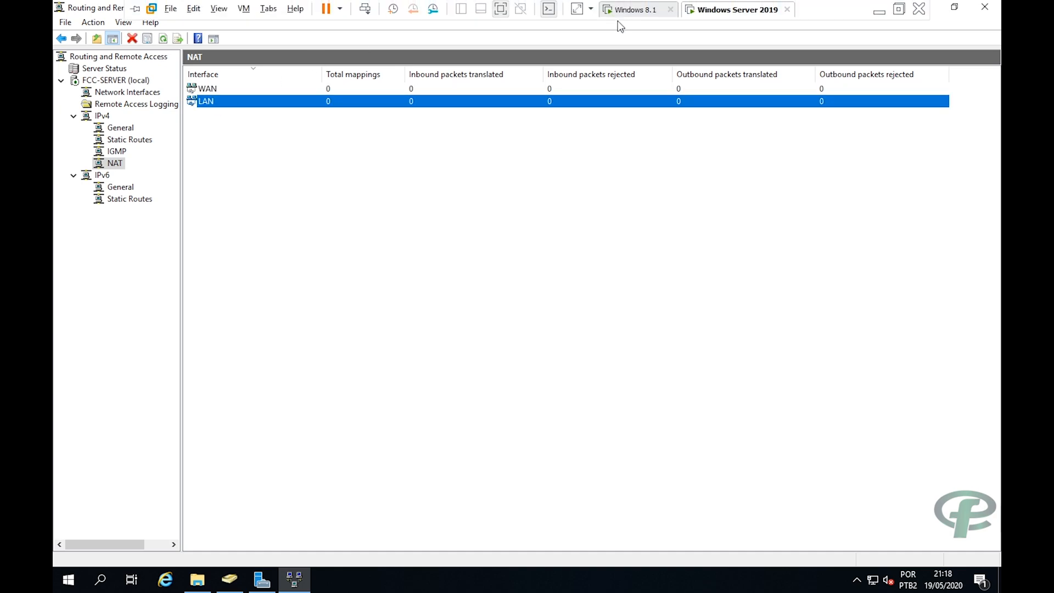
# Switch to the Windows 8.1 VM and launch Command Prompt from Start search.
pyautogui.click(602, 11)
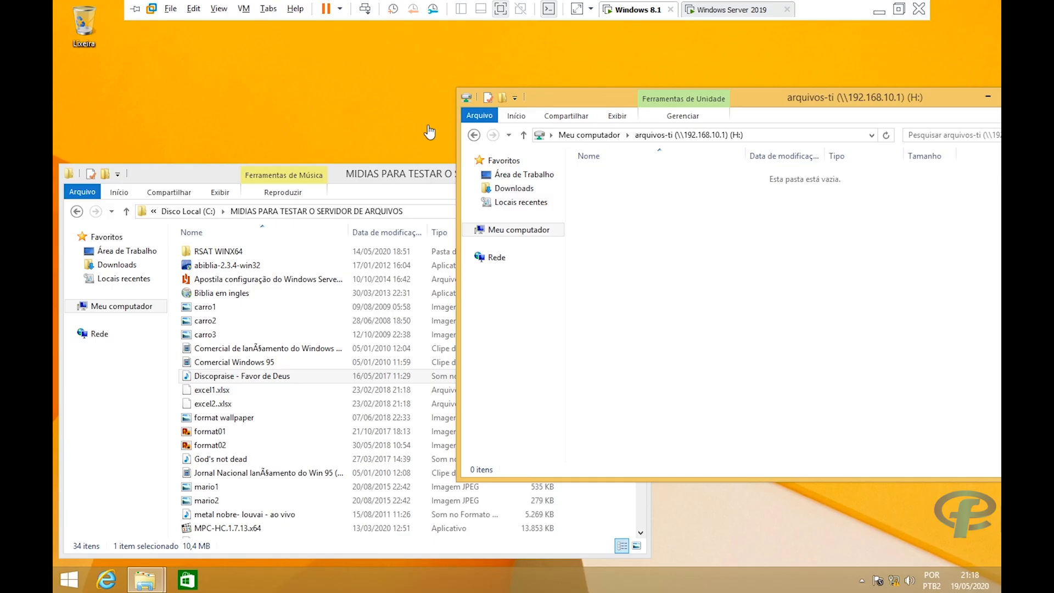
pyautogui.click(60, 590)
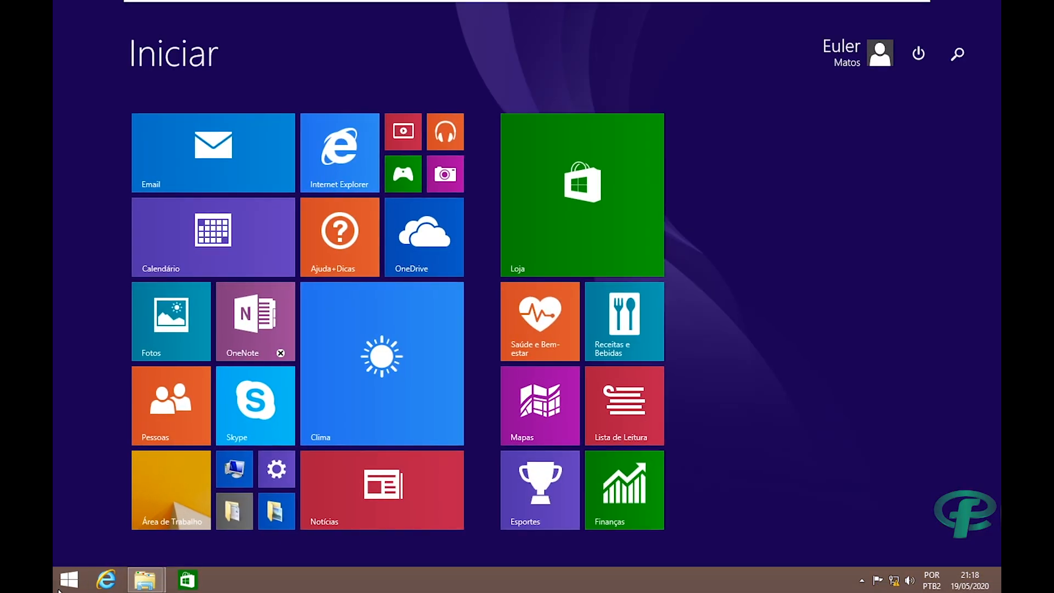
pyautogui.write('md')
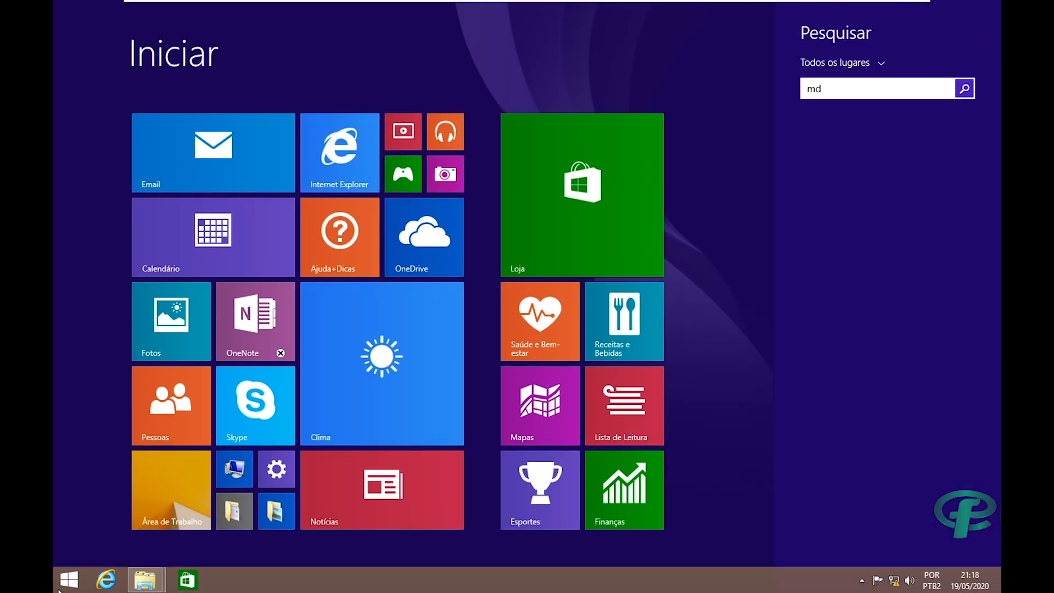
pyautogui.write('md')
pyautogui.press('Return')
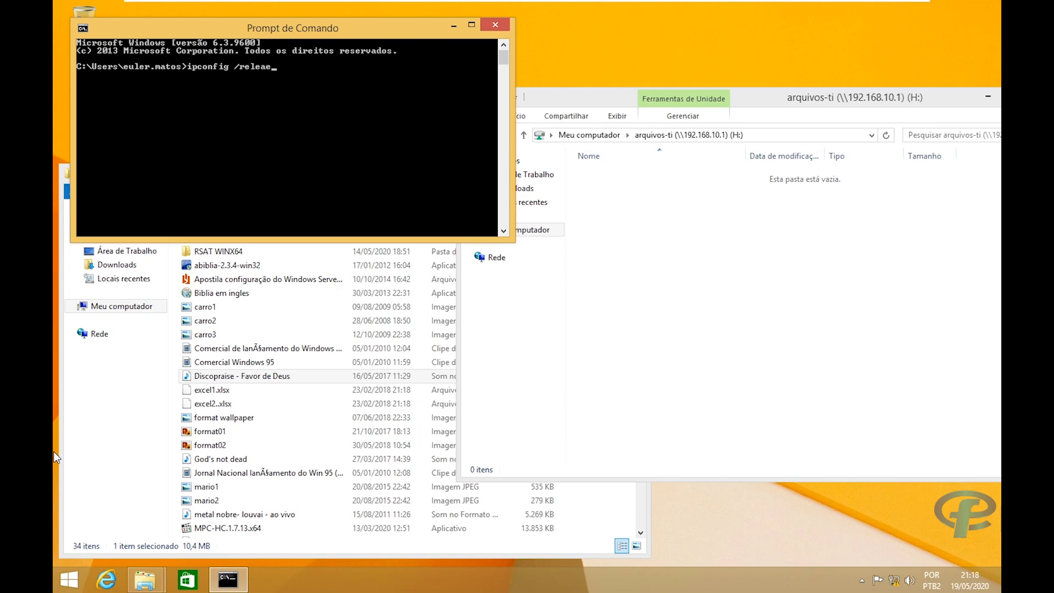
# Run ipconfig /release and ipconfig /renew to obtain 192.168.10.80 with gateway 192.168.10.1.
pyautogui.write('ipconfig /release')
pyautogui.press('Return')
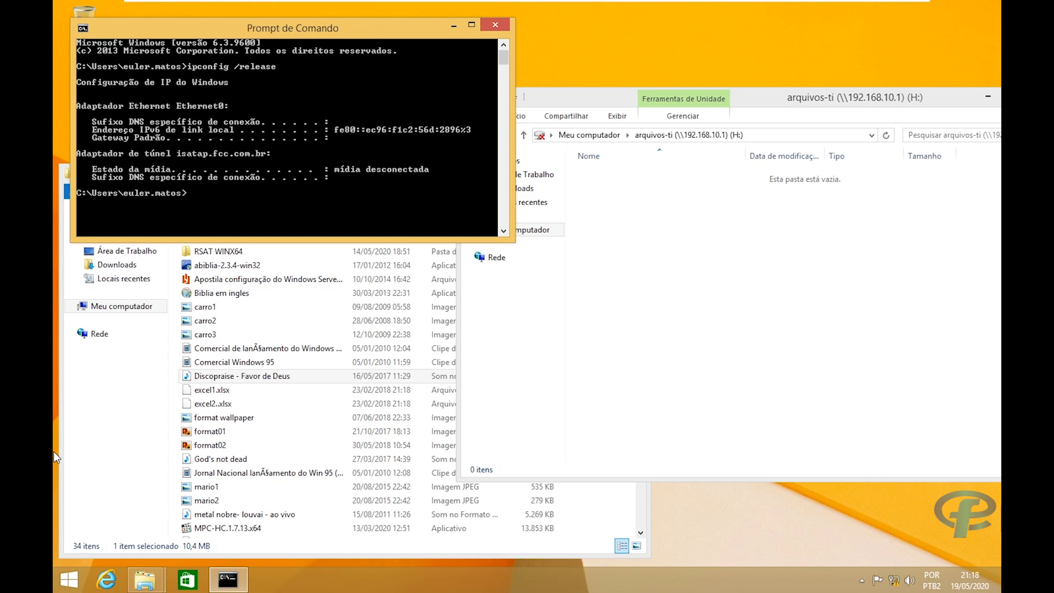
pyautogui.press('Up')
pyautogui.press('Return')
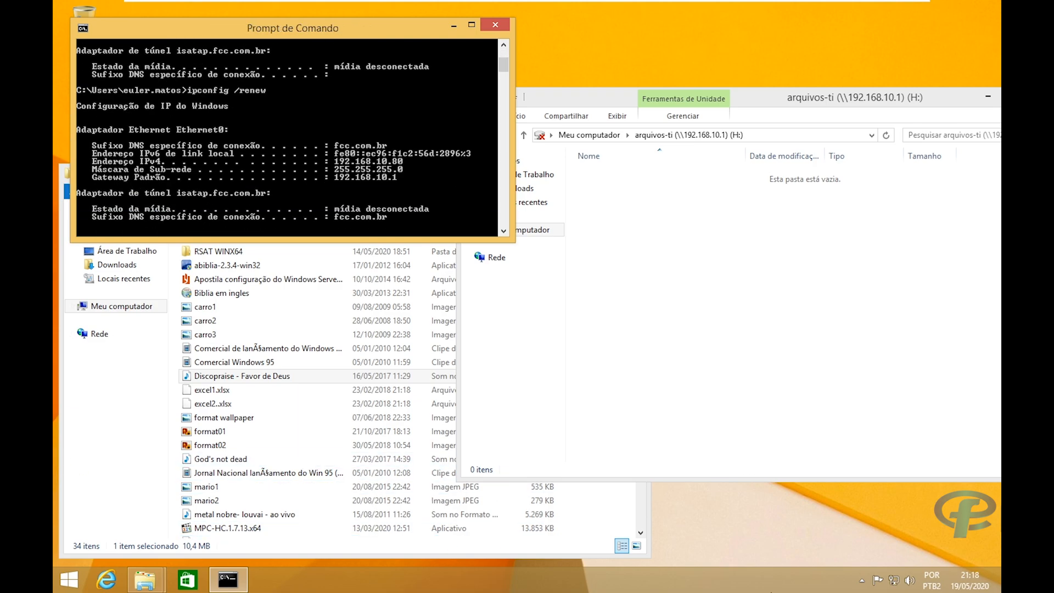
pyautogui.click(57, 582)
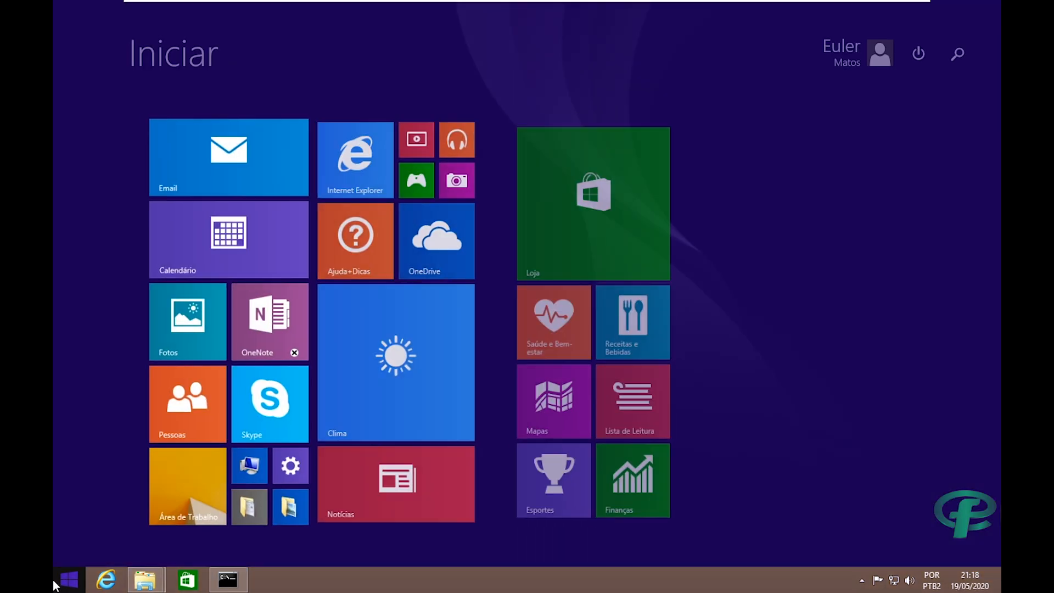
# Search the Start screen for 'firefo', then dismiss the search results.
pyautogui.write('fire')
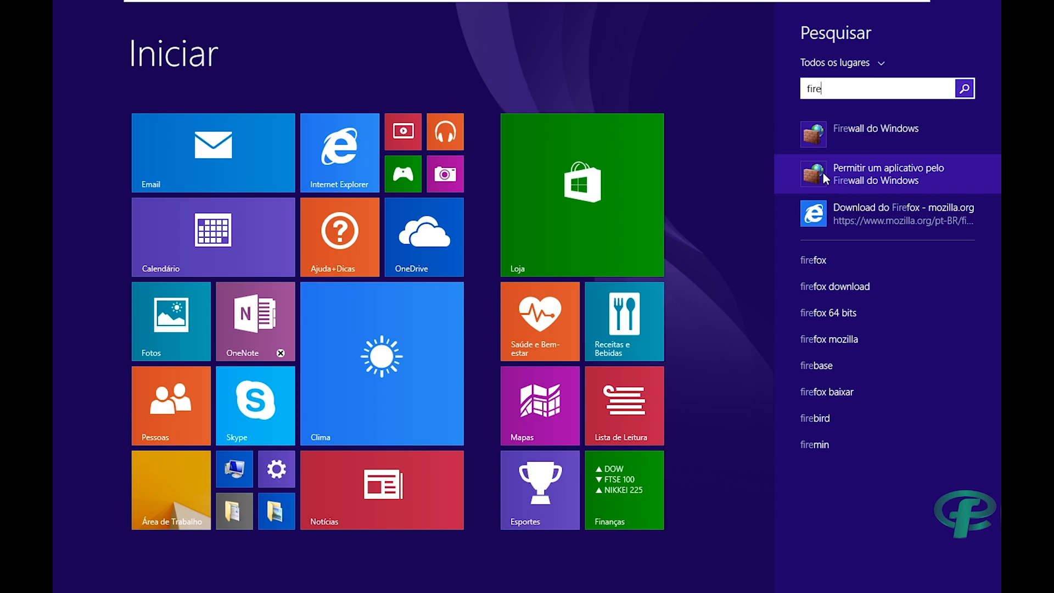
pyautogui.write('fox - mozilla.org')
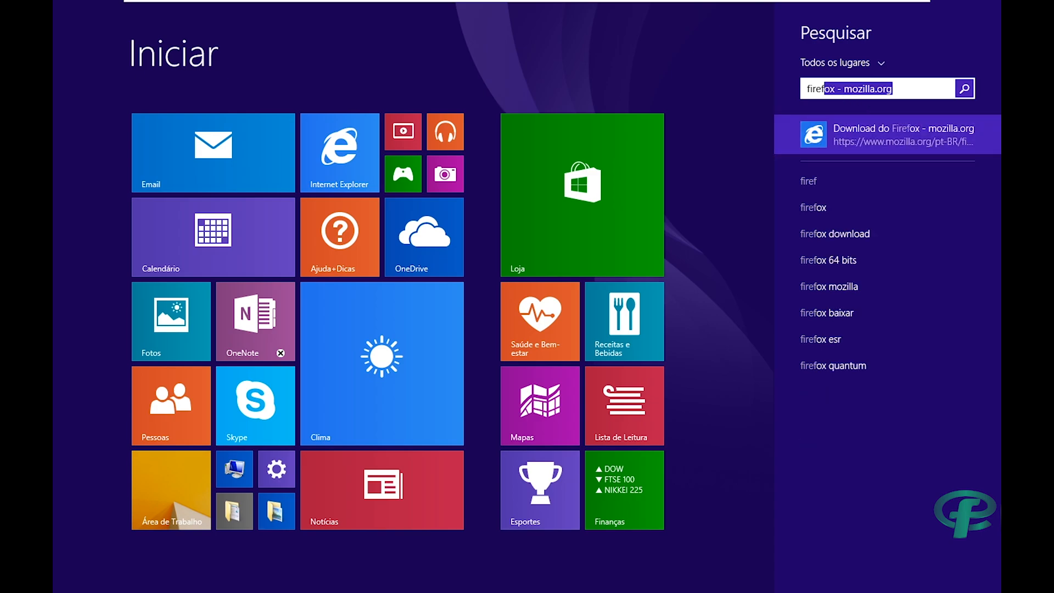
pyautogui.click(903, 90)
pyautogui.moveTo(902, 90); pyautogui.dragTo(768, 94)
pyautogui.write('fi')
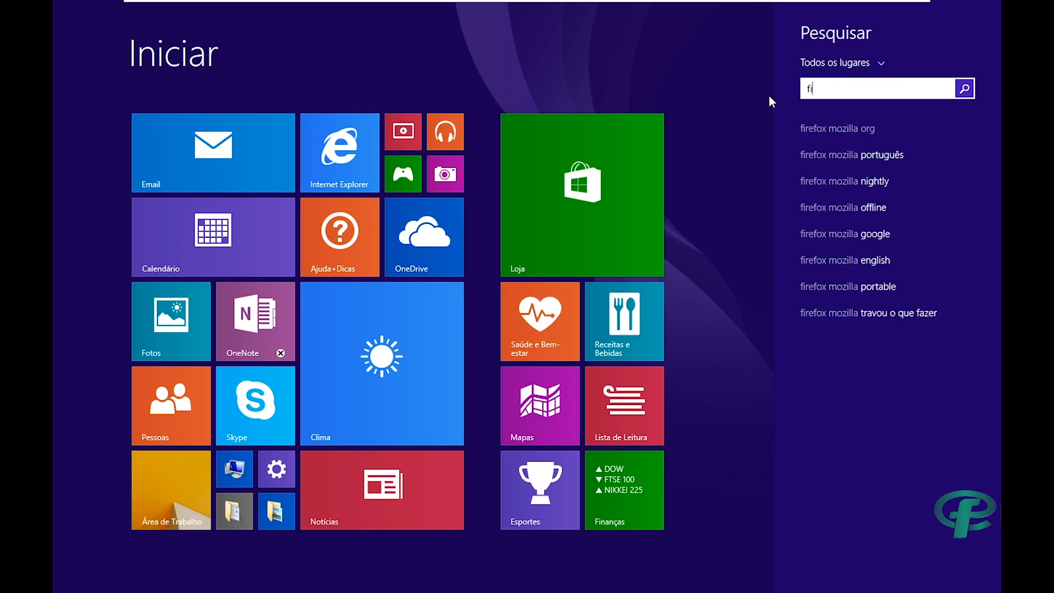
pyautogui.write('refo')
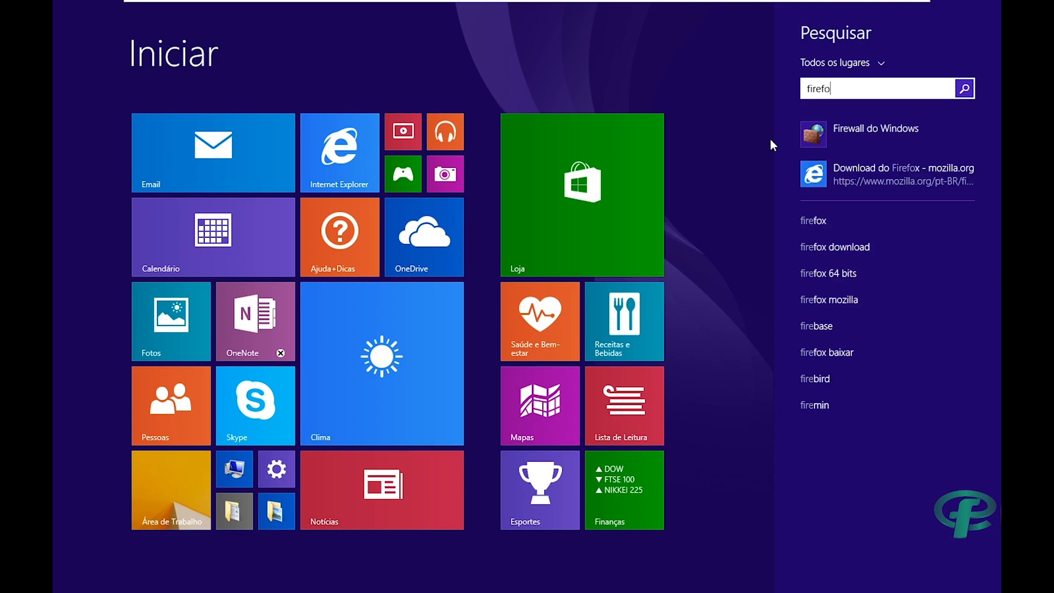
pyautogui.press('Escape')
pyautogui.click(157, 468)
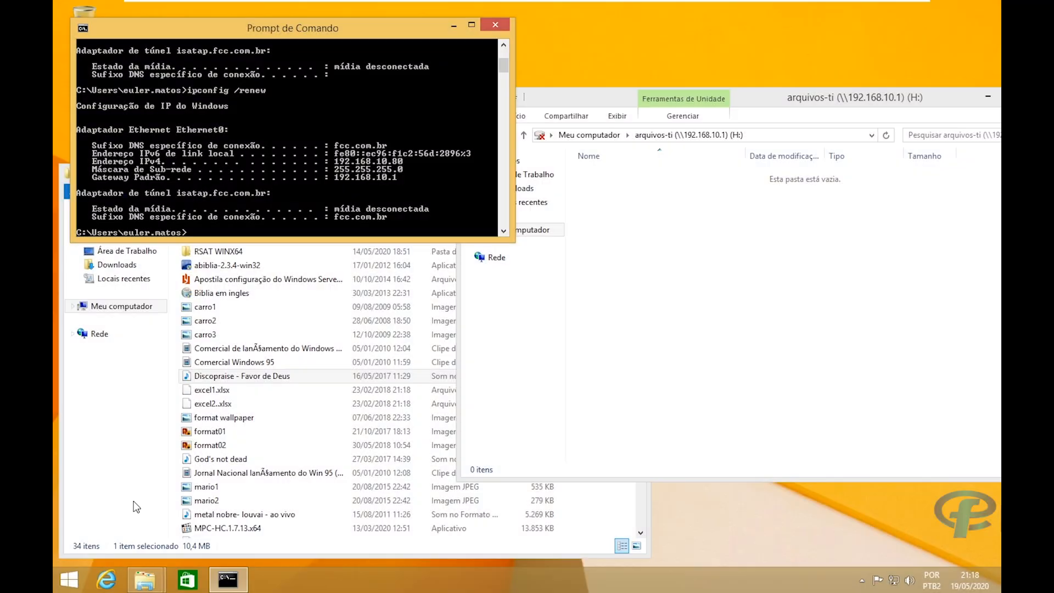
pyautogui.click(107, 579)
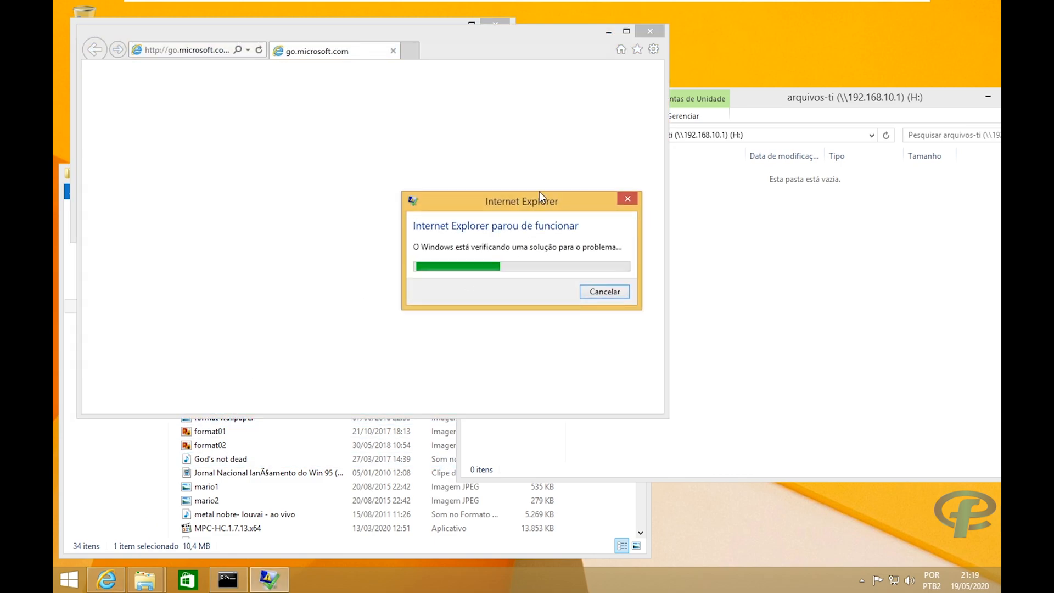
pyautogui.click(228, 580)
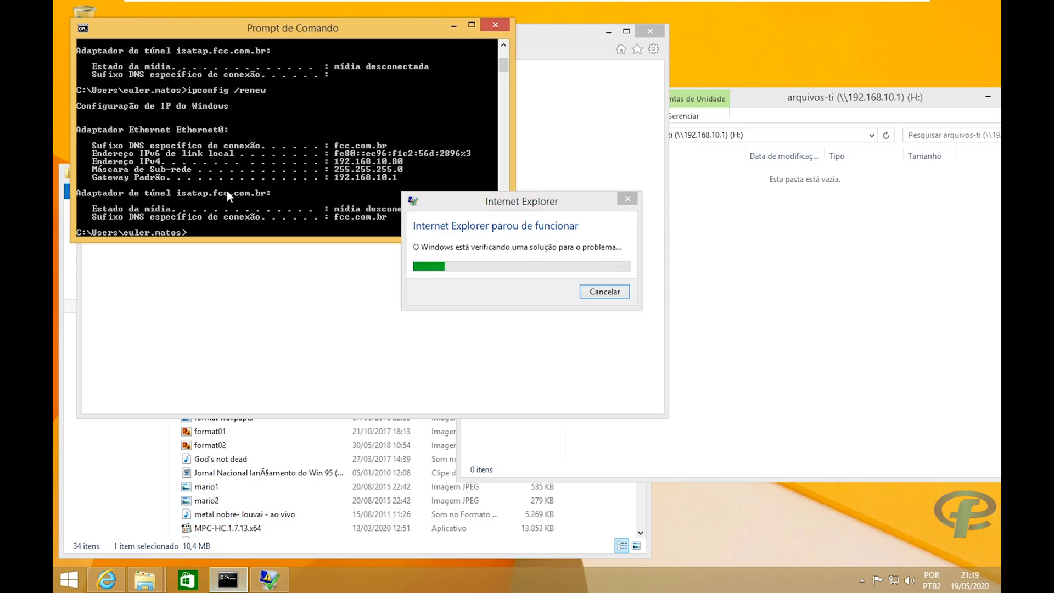
pyautogui.click(237, 193)
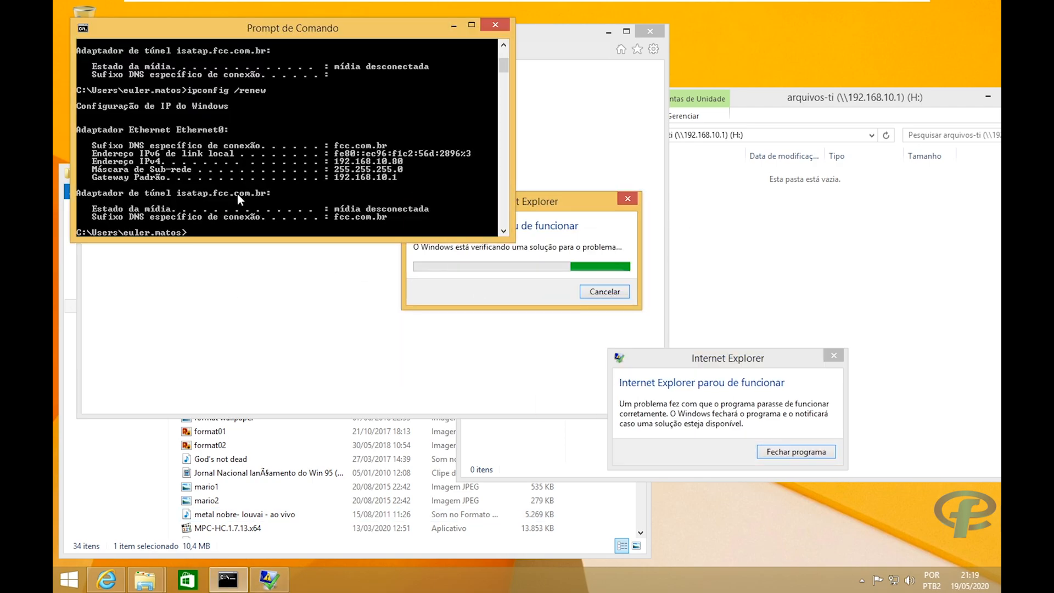
pyautogui.write('ping www.globo.com')
# Run the ping, getting four replies from 186.192.81.5 averaging 35 ms with no loss.
pyautogui.press('Return')
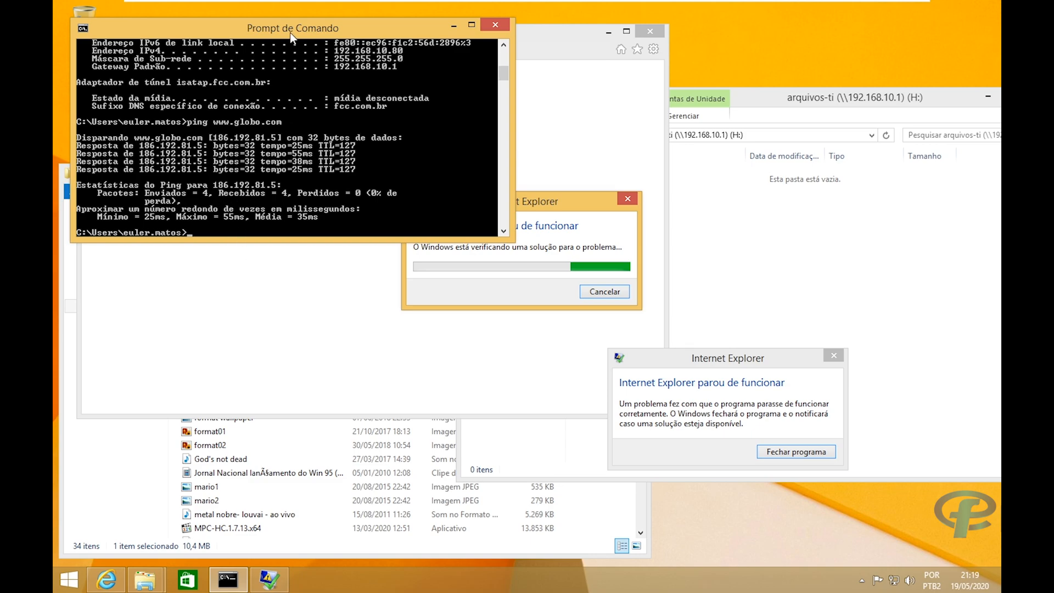
pyautogui.moveTo(290, 31); pyautogui.dragTo(338, 56)
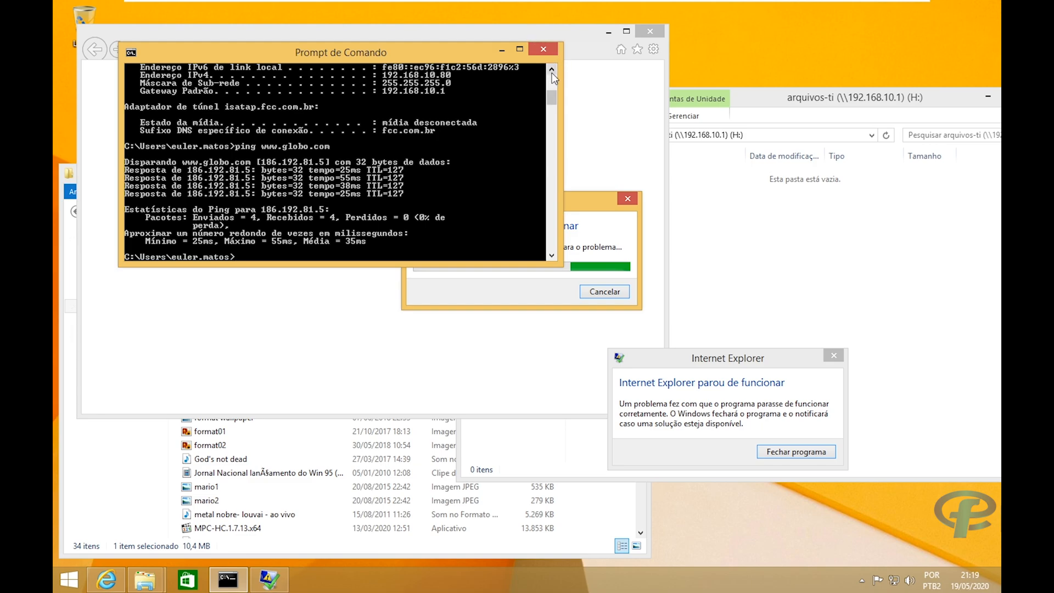
pyautogui.click(749, 368)
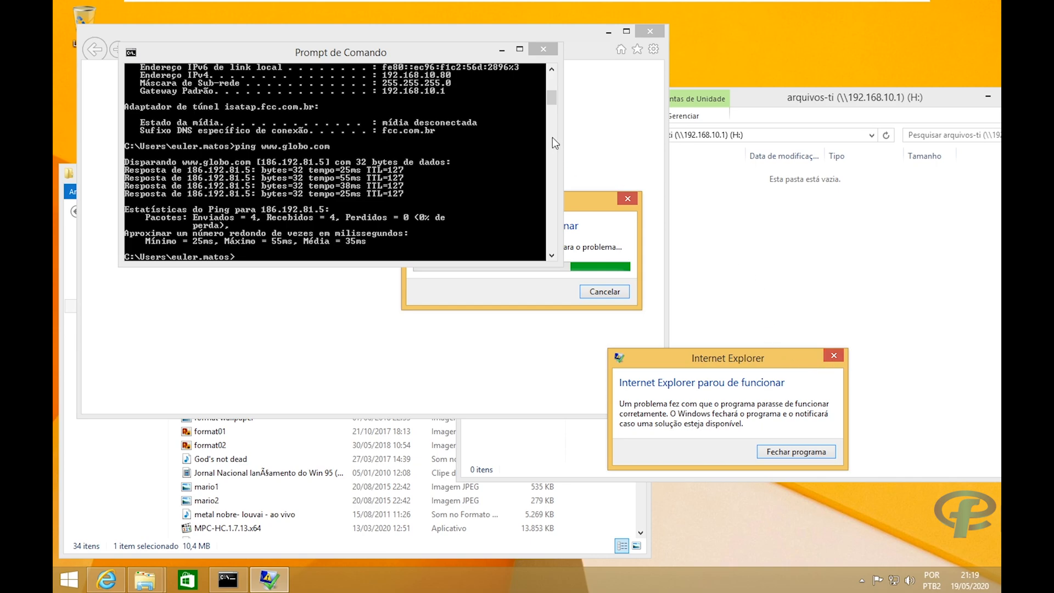
# Close the Command Prompt and dismiss the Internet Explorer crash notices.
pyautogui.click(538, 52)
pyautogui.click(540, 52)
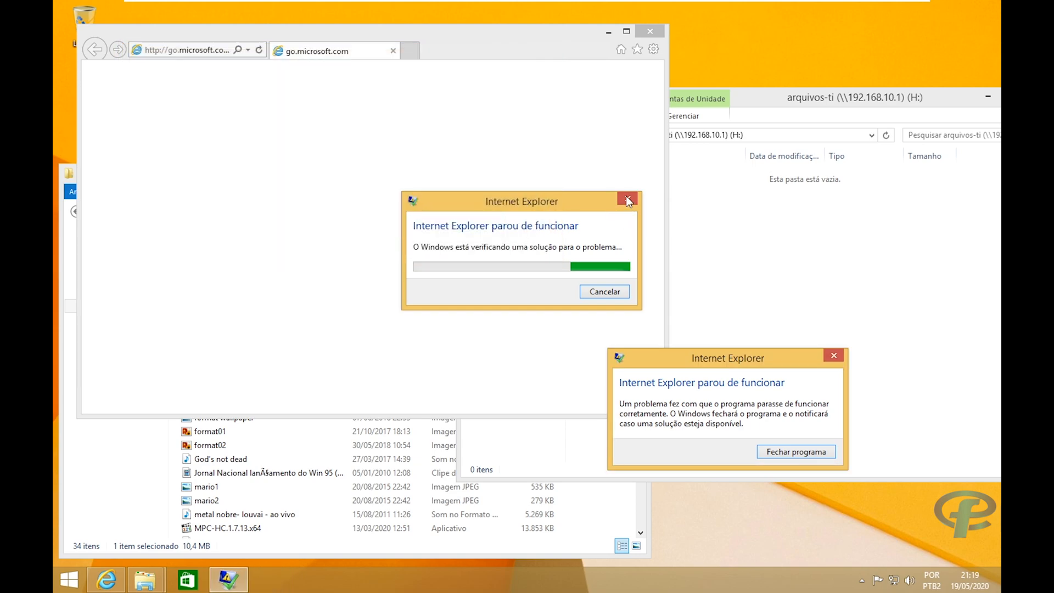
pyautogui.click(833, 356)
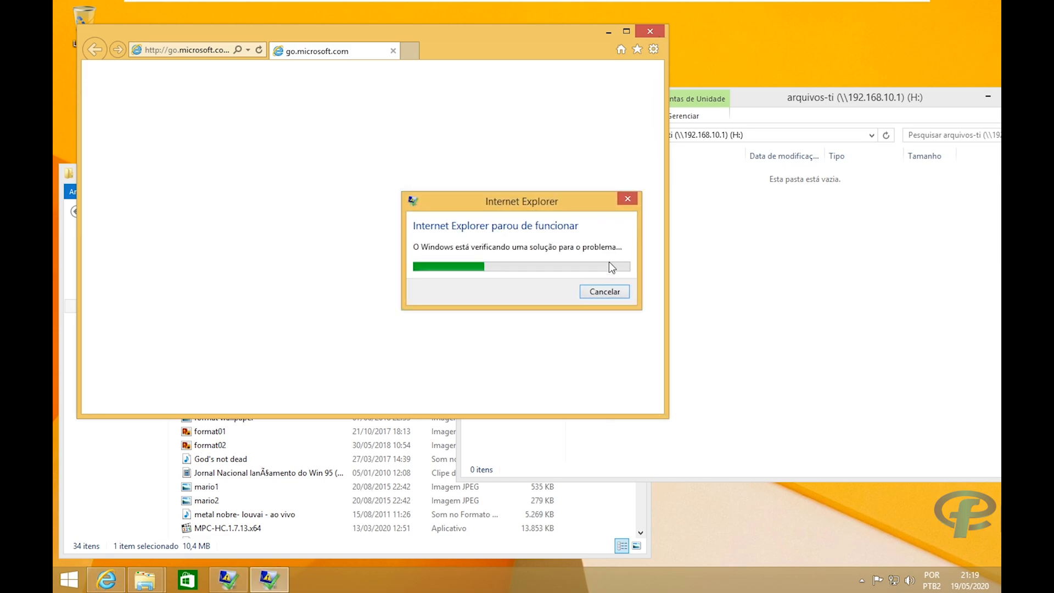
pyautogui.rightClick(757, 589)
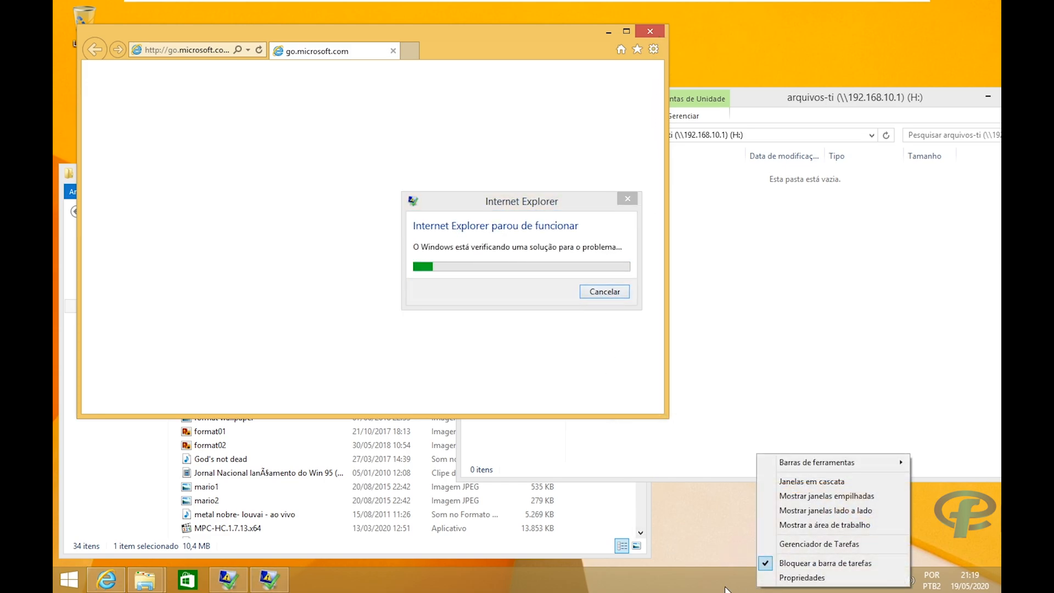
pyautogui.click(698, 538)
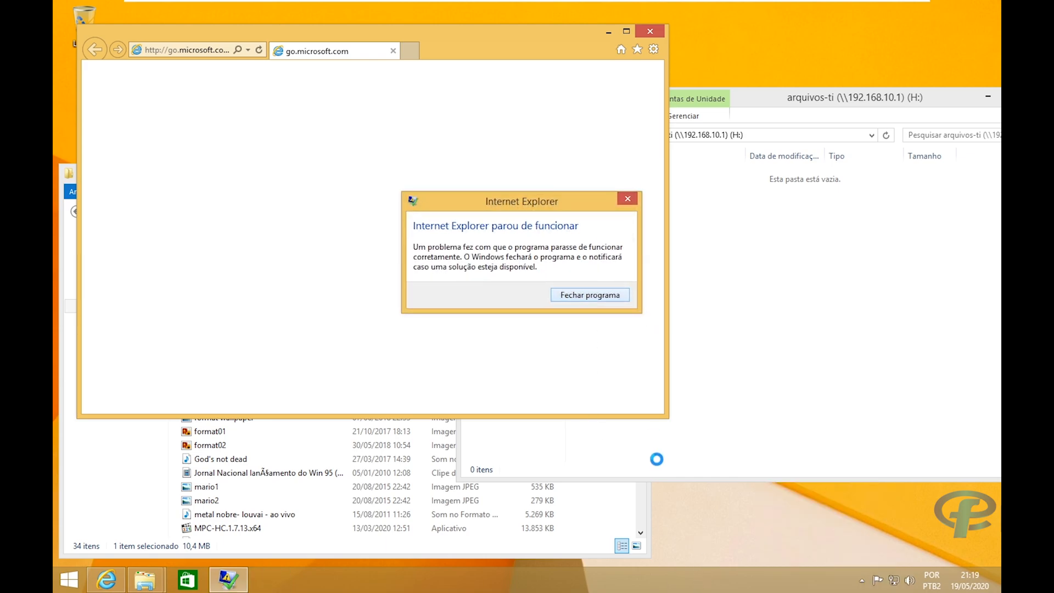
# In Task Manager's full details, end the Internet Explorer (32 bits) processes.
pyautogui.rightClick(469, 587)
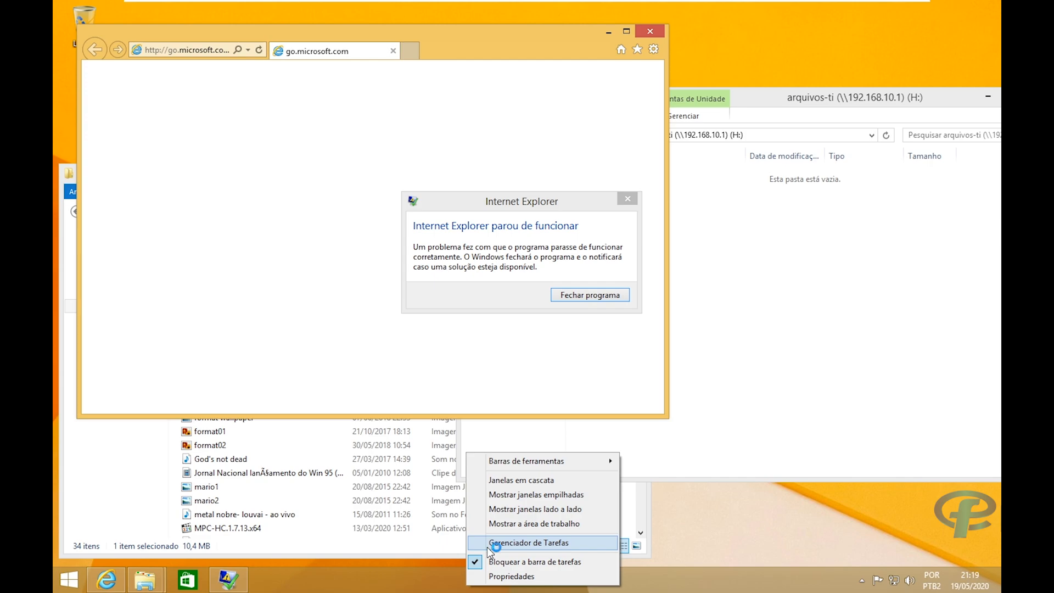
pyautogui.click(491, 544)
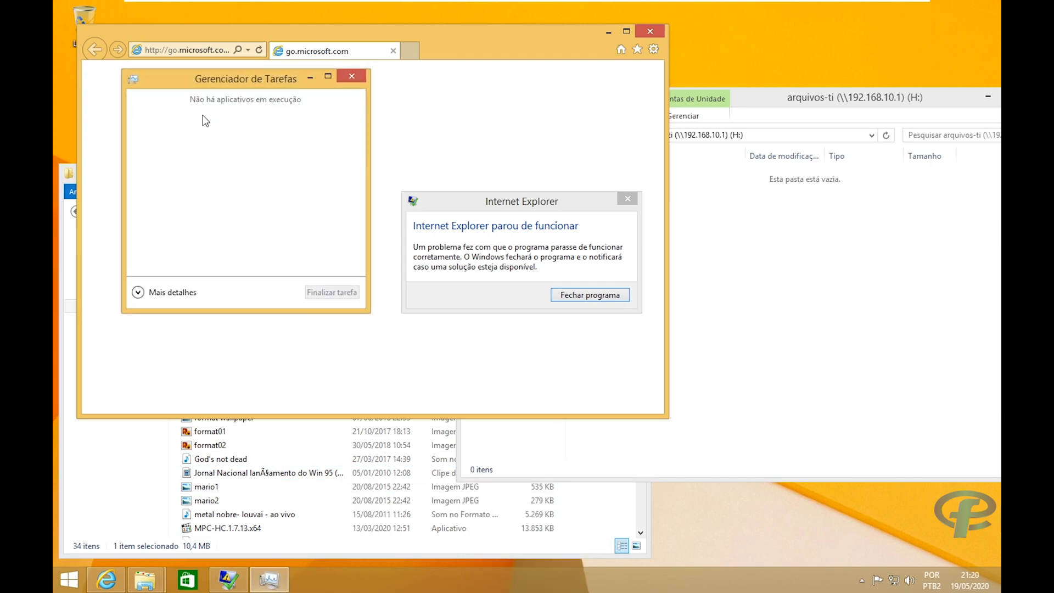
pyautogui.click(138, 291)
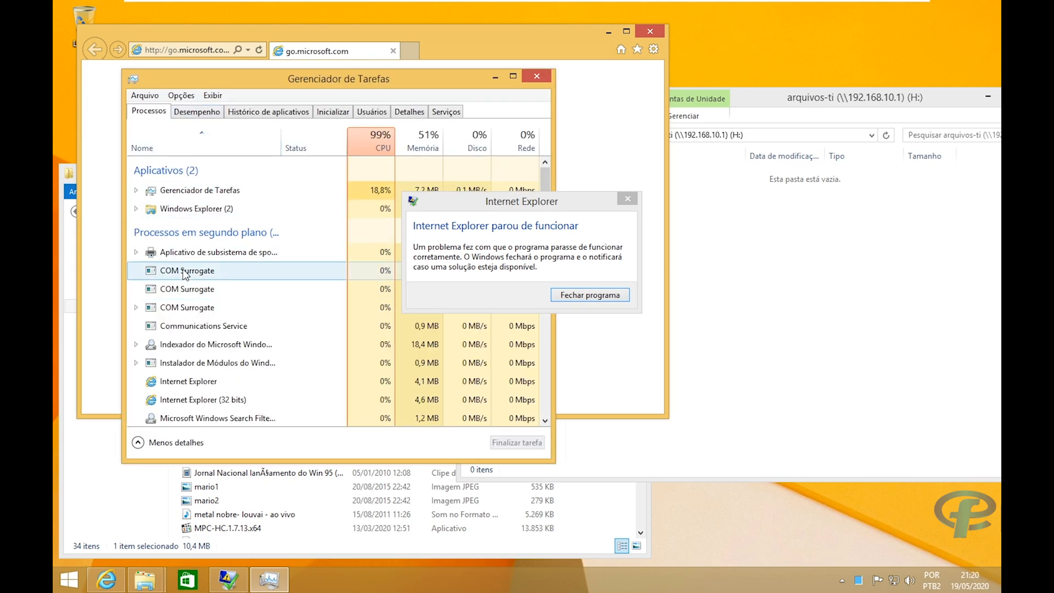
pyautogui.rightClick(180, 384)
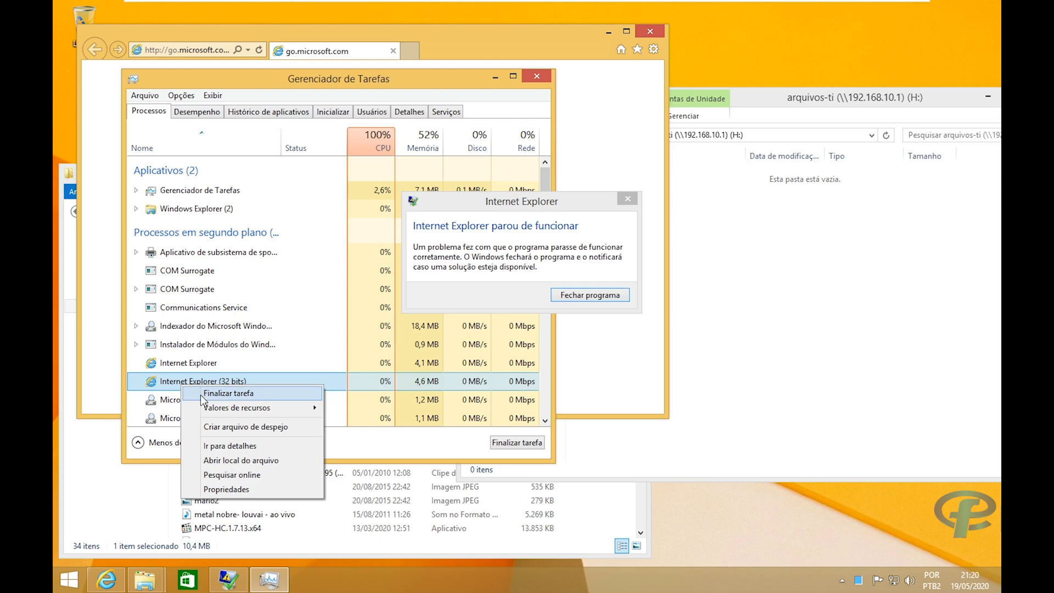
pyautogui.click(200, 394)
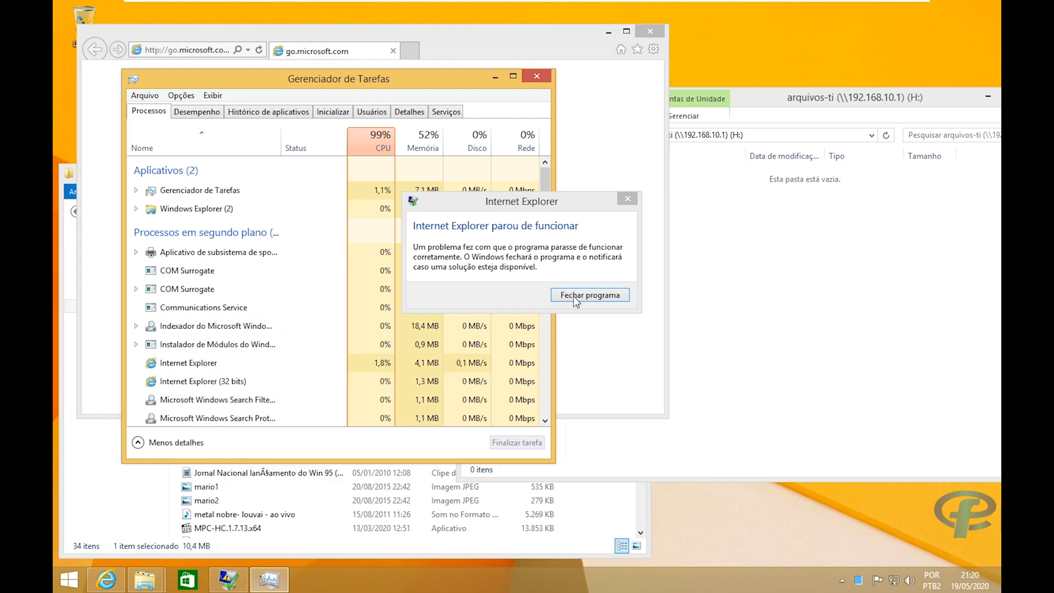
pyautogui.rightClick(222, 382)
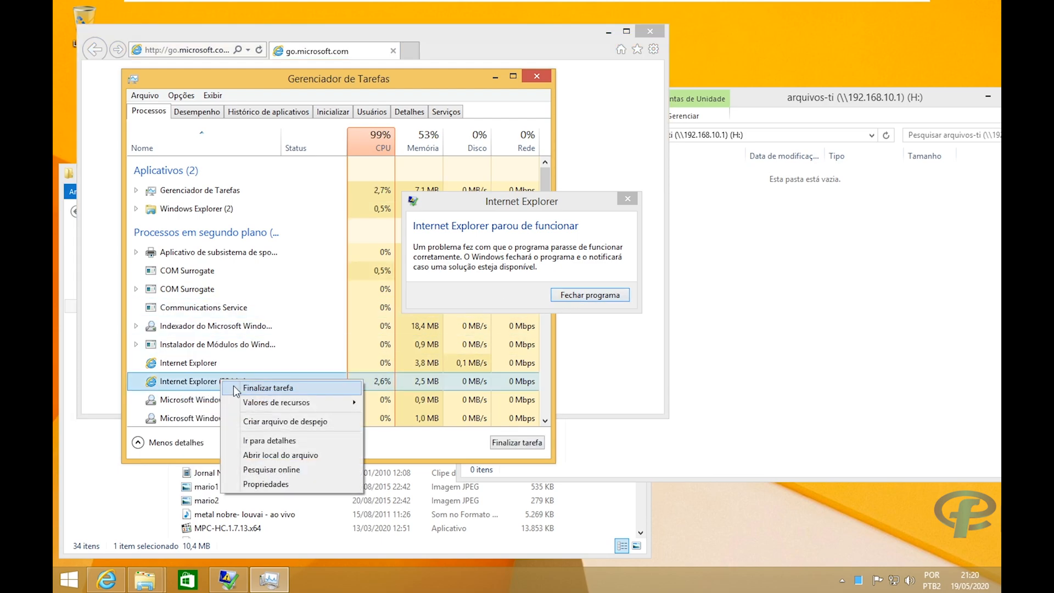
pyautogui.click(236, 388)
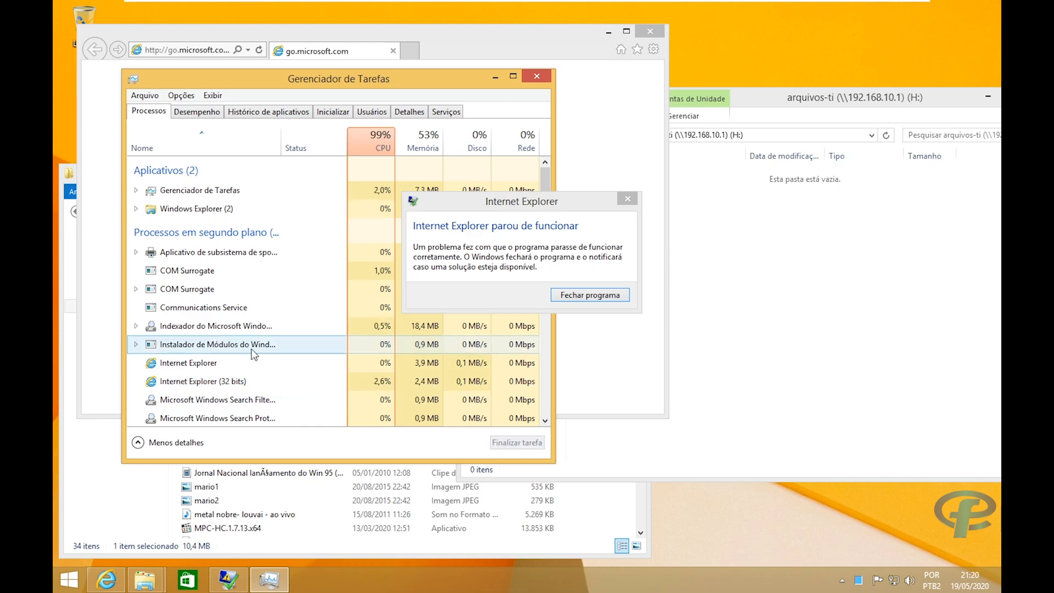
# Close the crashed Internet Explorer program and return to the Start screen.
pyautogui.click(580, 299)
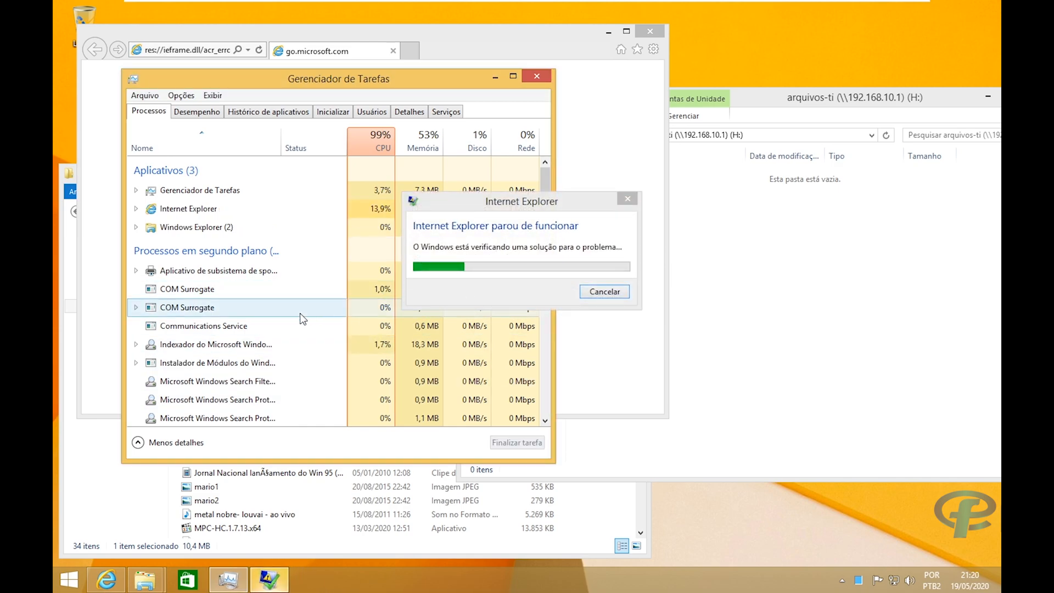
pyautogui.scroll(-4, 196, 274)
pyautogui.scroll(3, 199, 198)
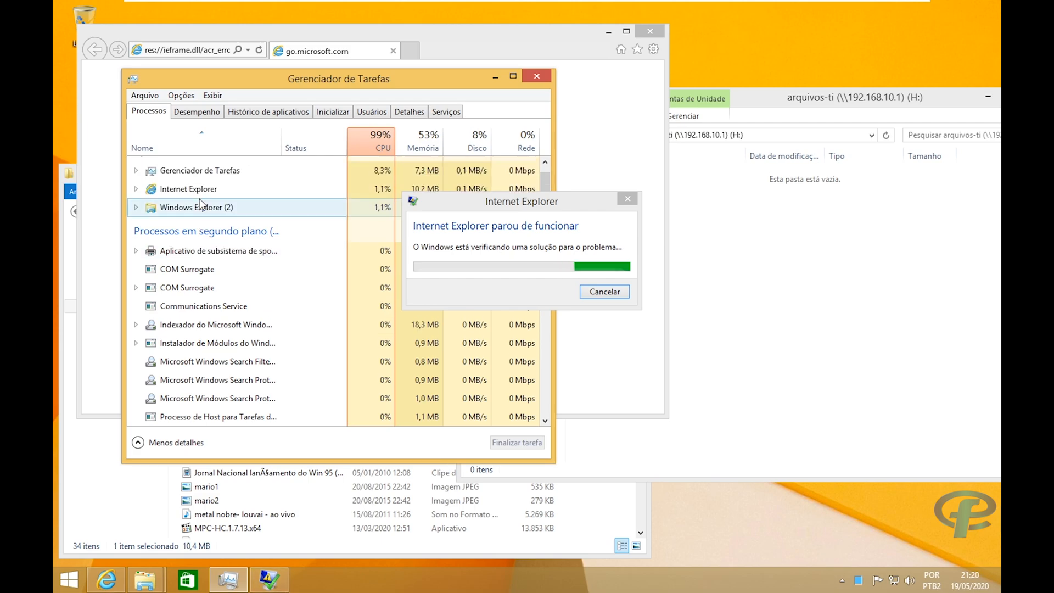
pyautogui.click(55, 589)
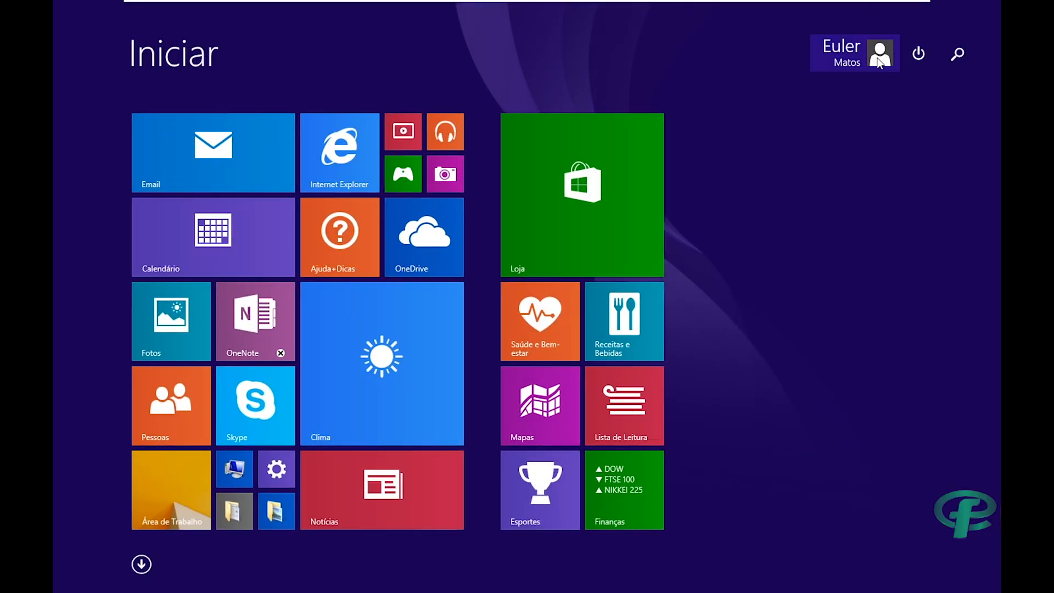
# Sign out of the Windows 8.1 session from the account menu.
pyautogui.click(879, 61)
pyautogui.click(784, 142)
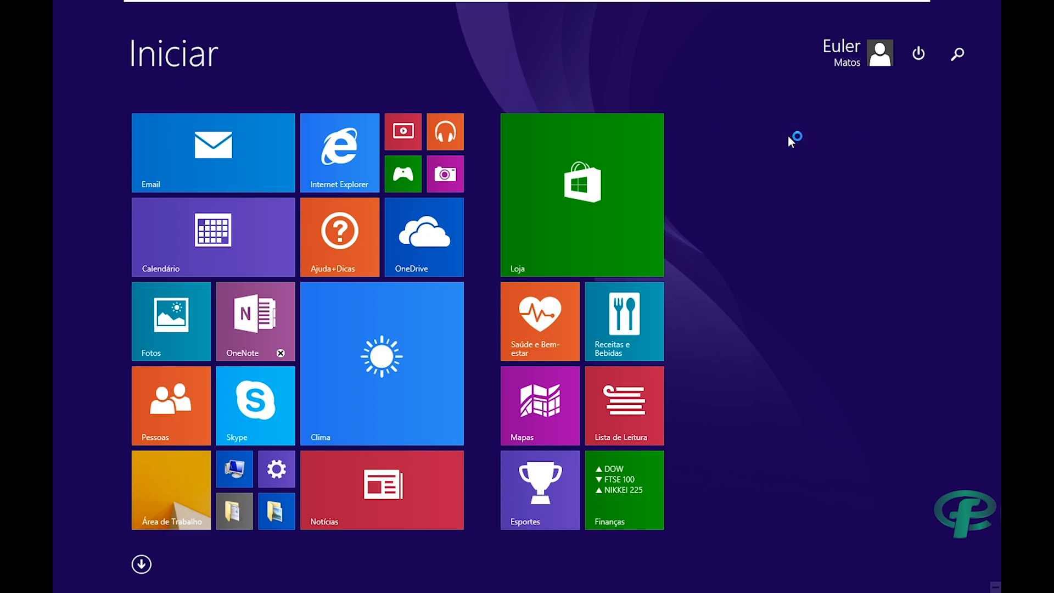
pyautogui.moveTo(746, 4)
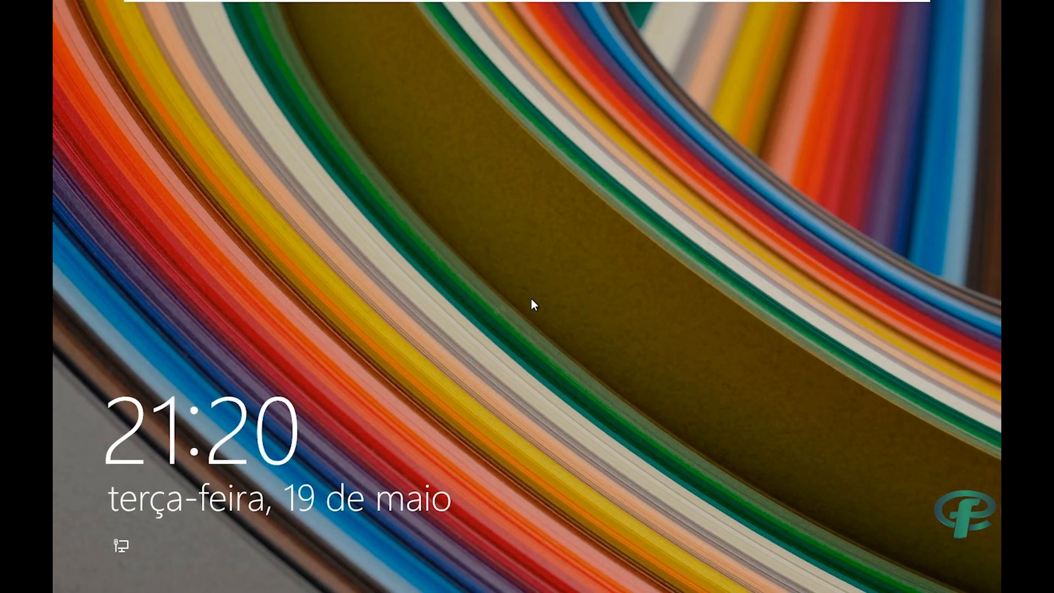
# Sign back in to the FCC domain account by entering the account password.
pyautogui.click(535, 299)
pyautogui.click(402, 266)
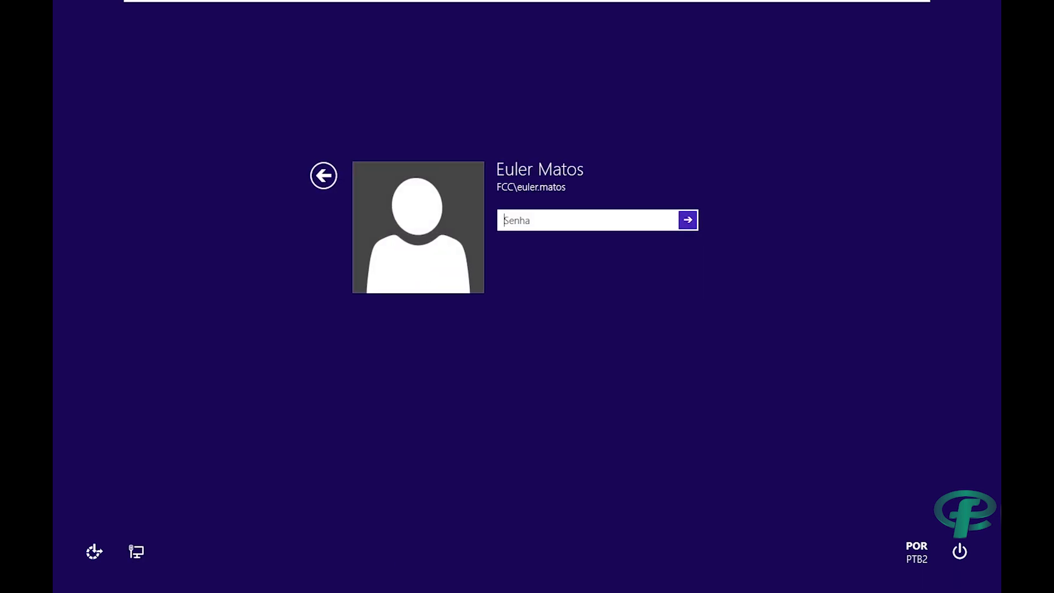
pyautogui.write('•••')
pyautogui.press('Return')
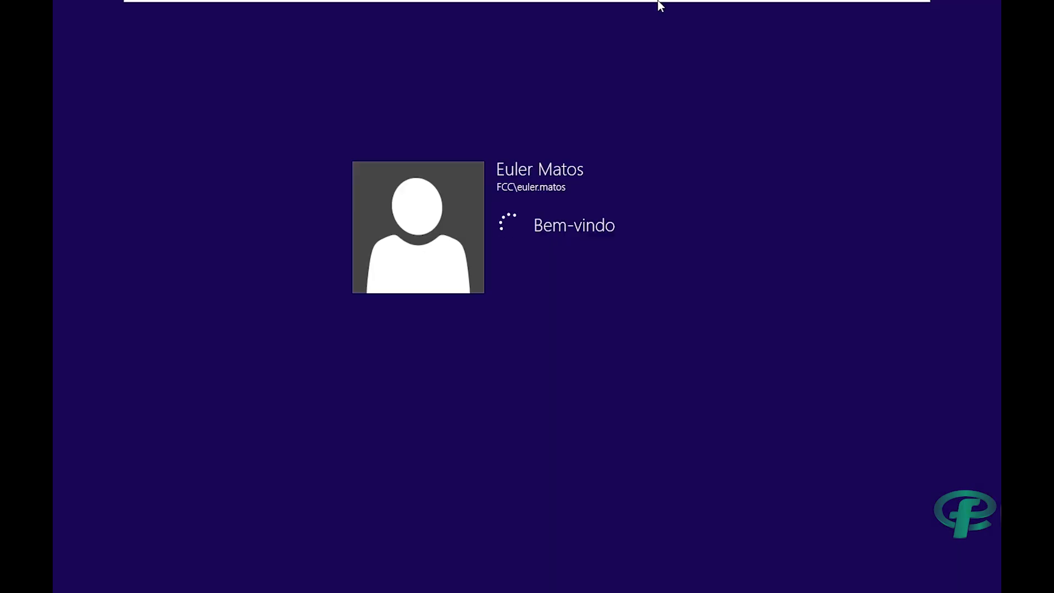
# Switch to the Windows Server 2019 VM and close the Routing and Remote Access and Server Manager consoles.
pyautogui.moveTo(690, 22)
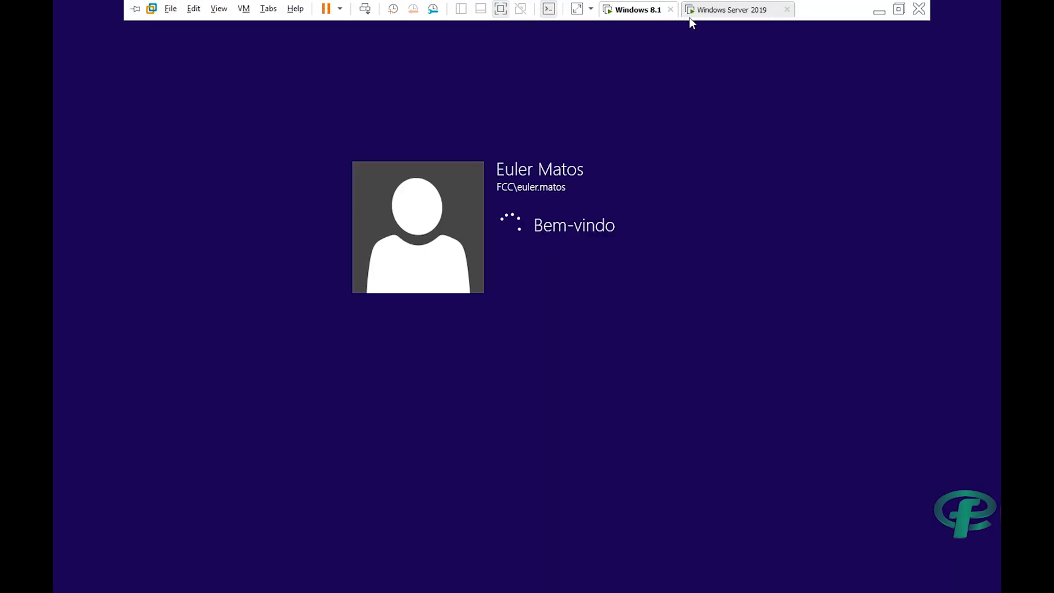
pyautogui.click(728, 10)
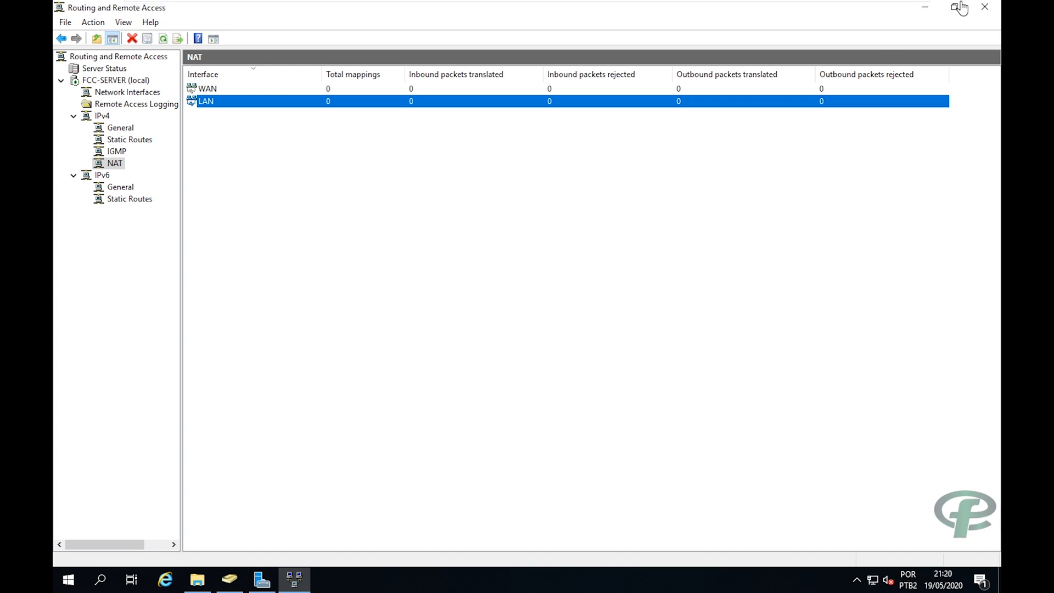
pyautogui.click(984, 6)
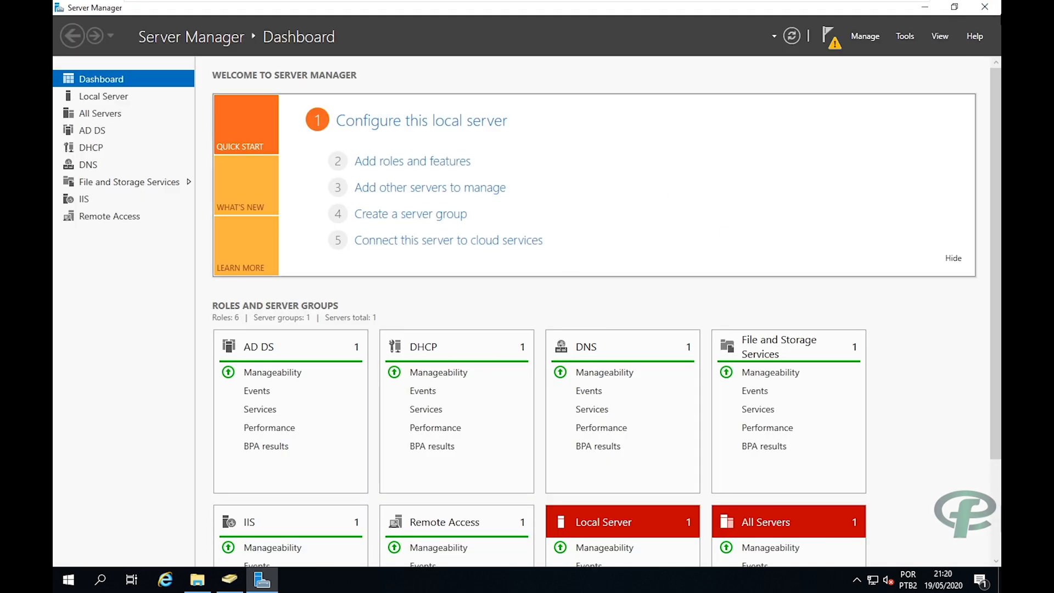
pyautogui.click(982, 7)
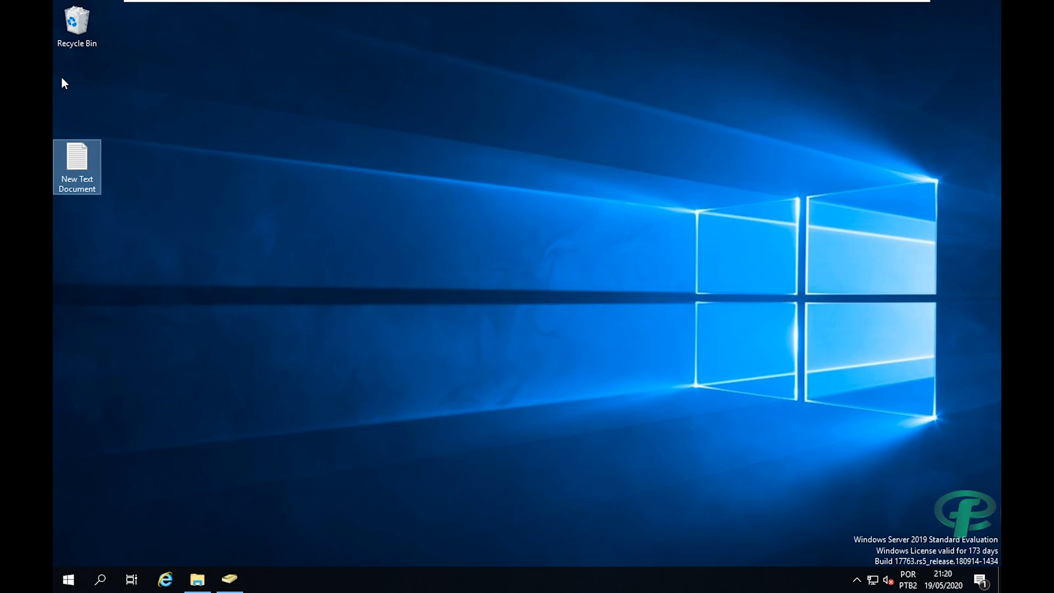
# Open the This PC Properties System page from File Explorer.
pyautogui.press('super+e')
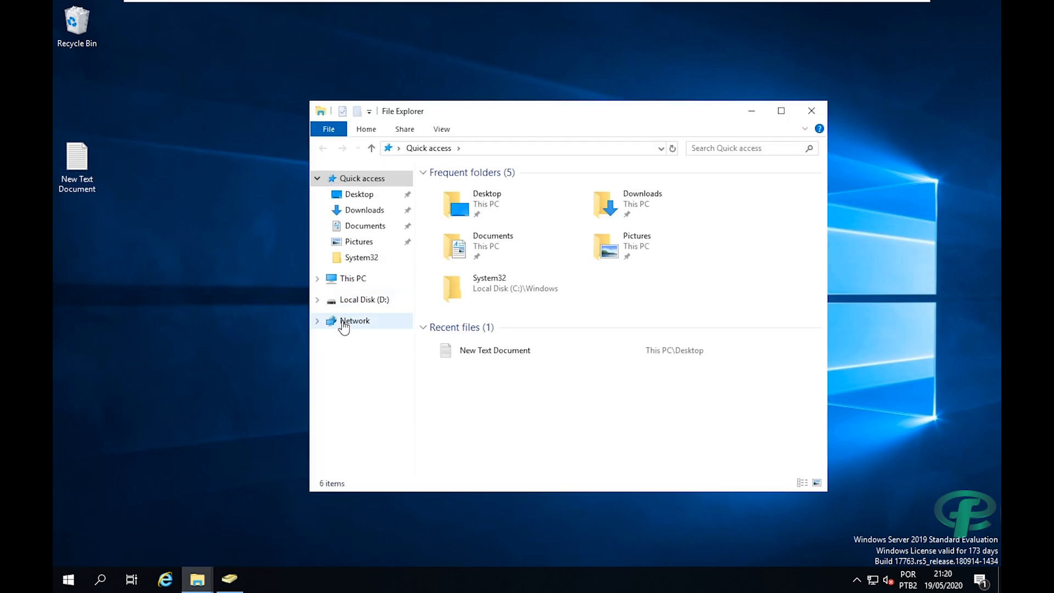
pyautogui.rightClick(348, 281)
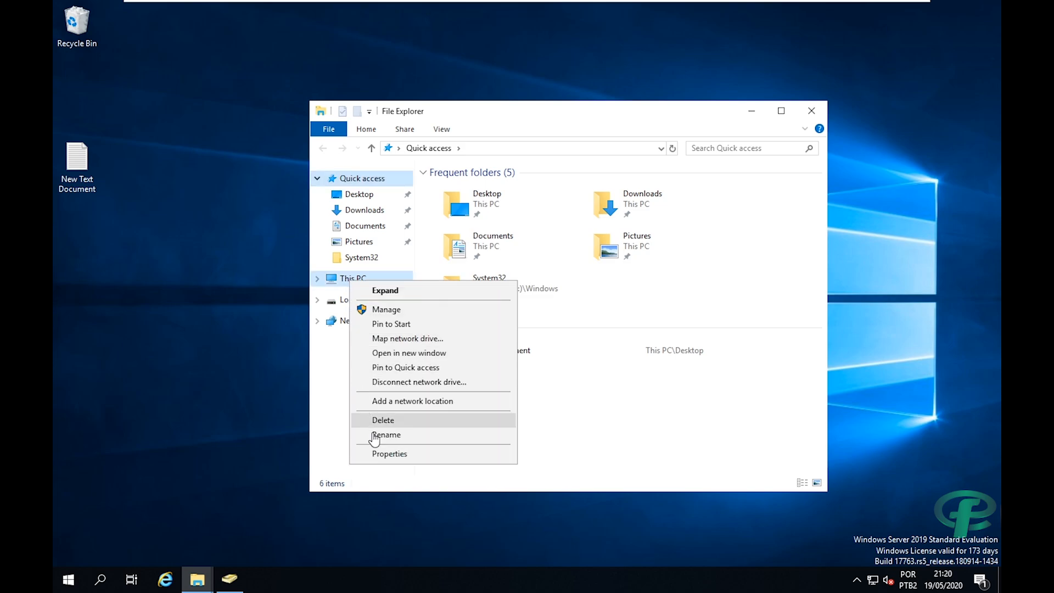
pyautogui.click(379, 459)
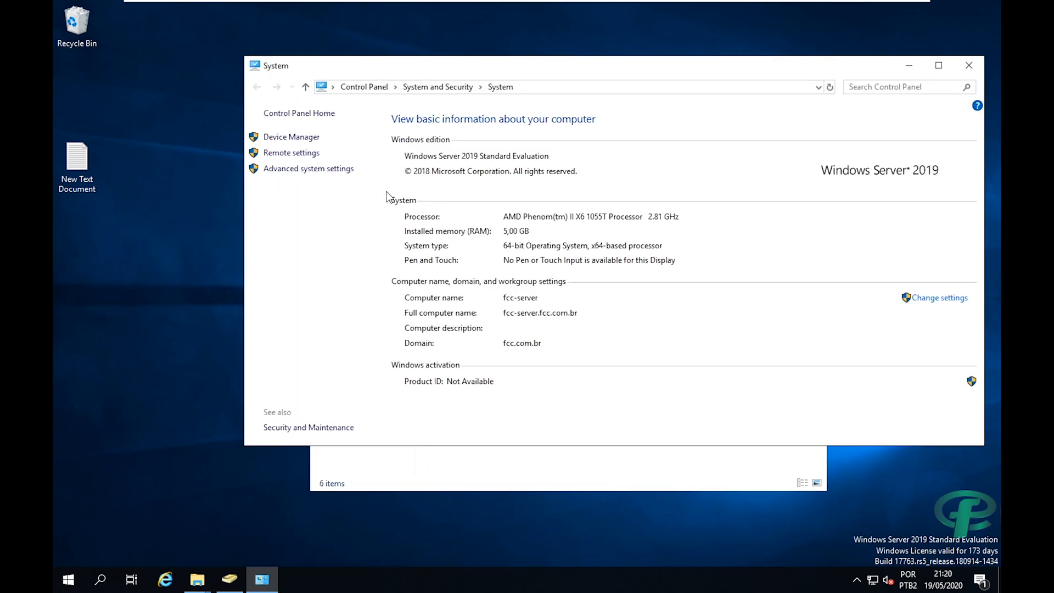
# Allow Remote Desktop connections, add the domain user to the Remote Desktop Users list, and confirm.
pyautogui.click(296, 153)
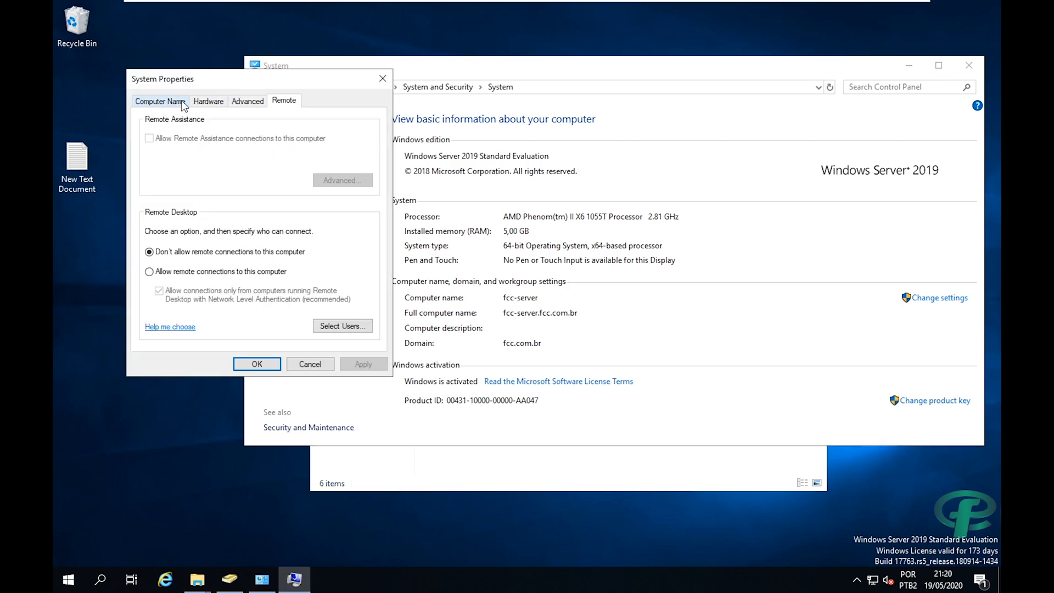
pyautogui.click(179, 274)
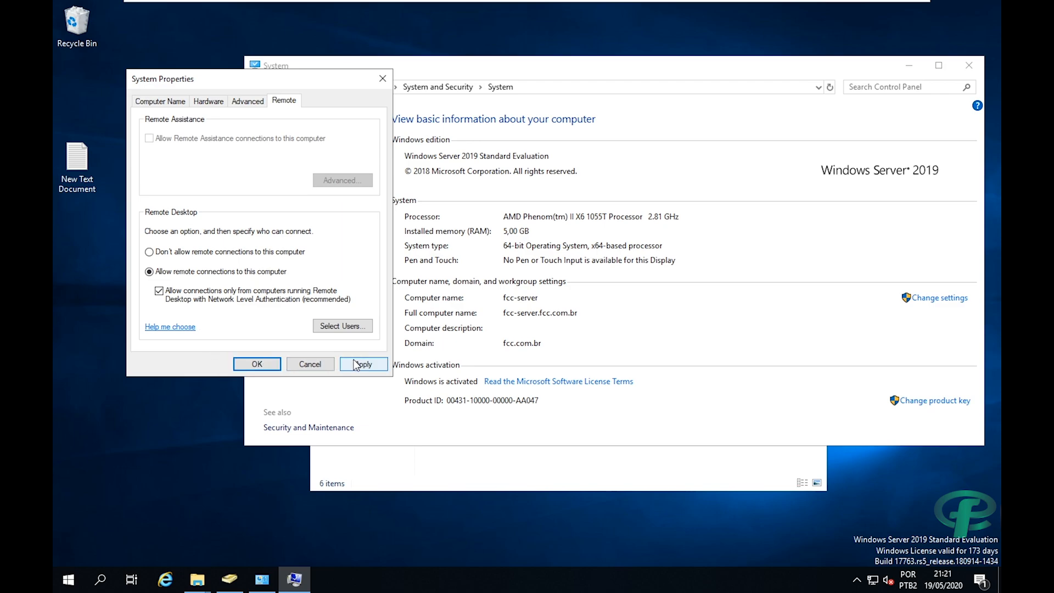
pyautogui.click(341, 326)
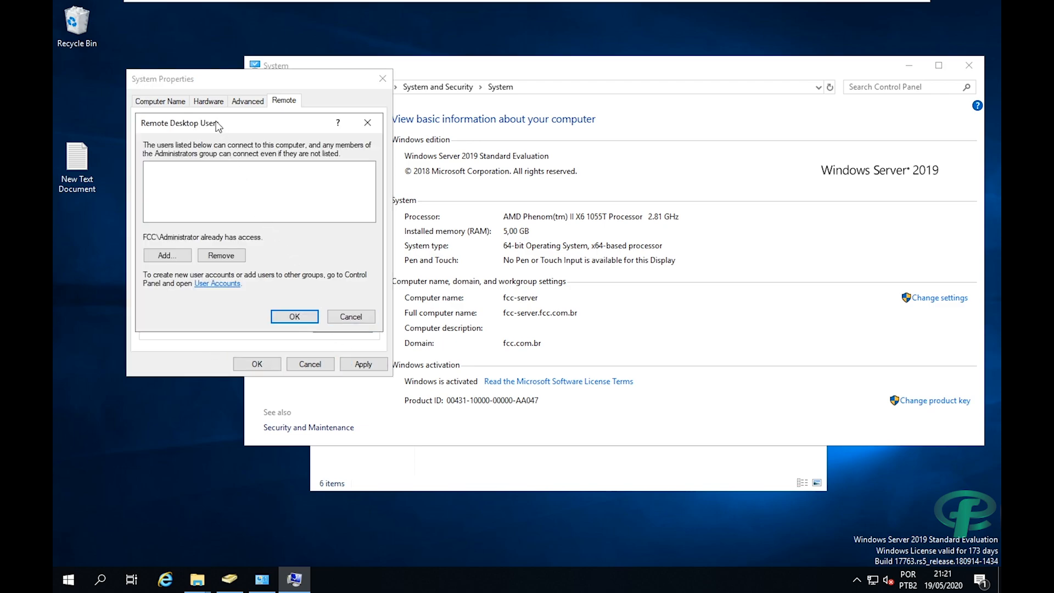
pyautogui.click(168, 255)
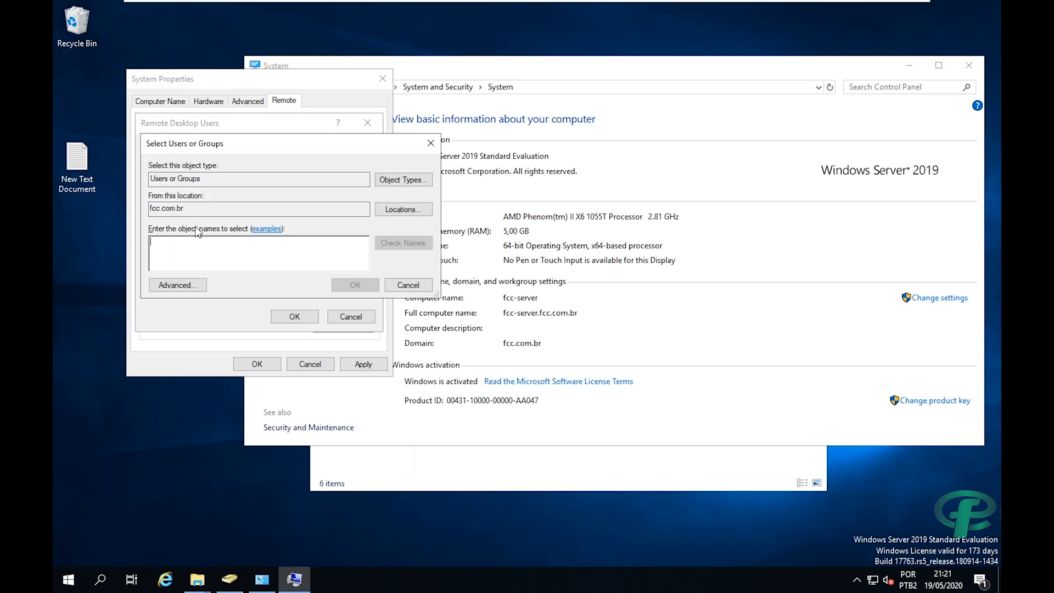
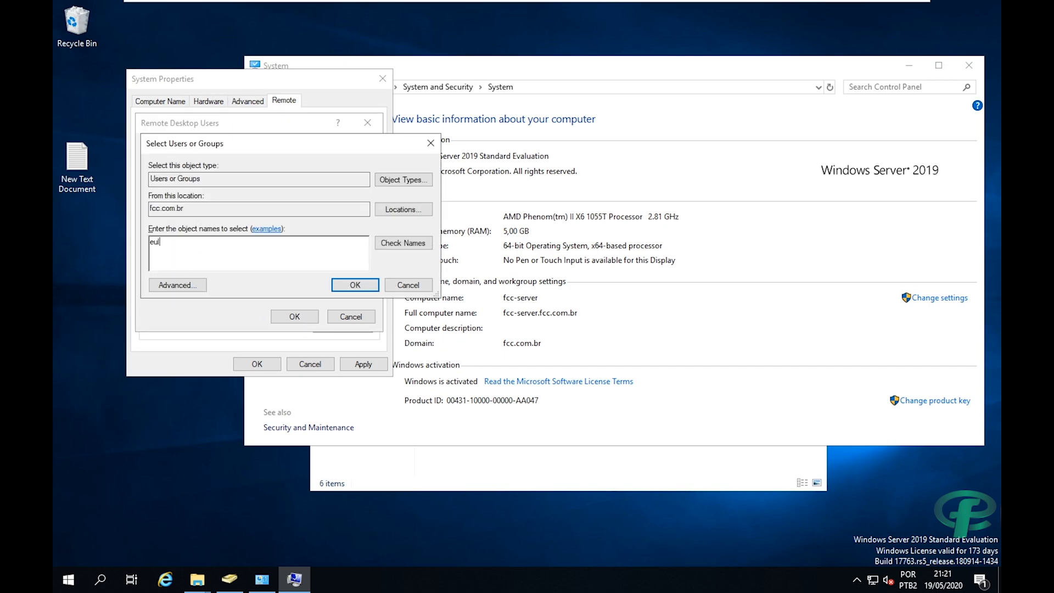
pyautogui.press('Return')
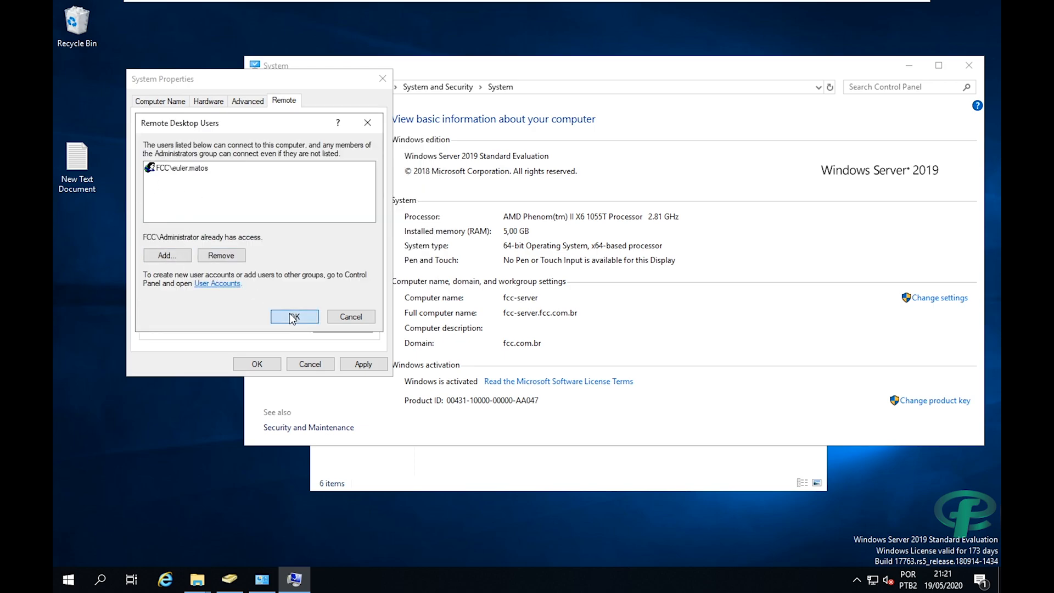
pyautogui.click(294, 317)
pyautogui.click(256, 364)
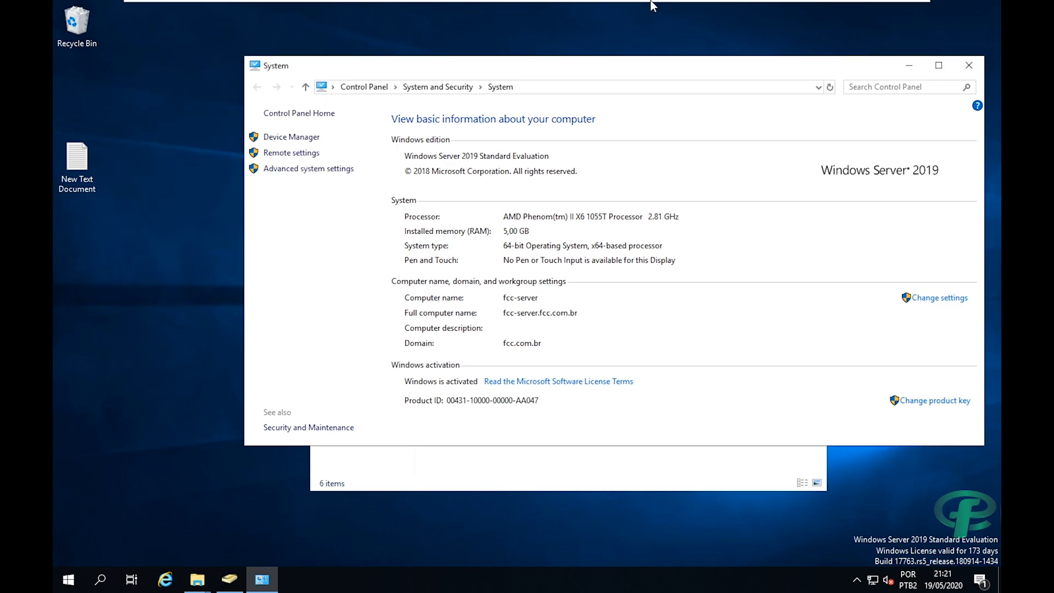
# On the Windows 8.1 VM, search 'remoto' on Start and launch Remote Desktop Connection.
pyautogui.moveTo(773, 7)
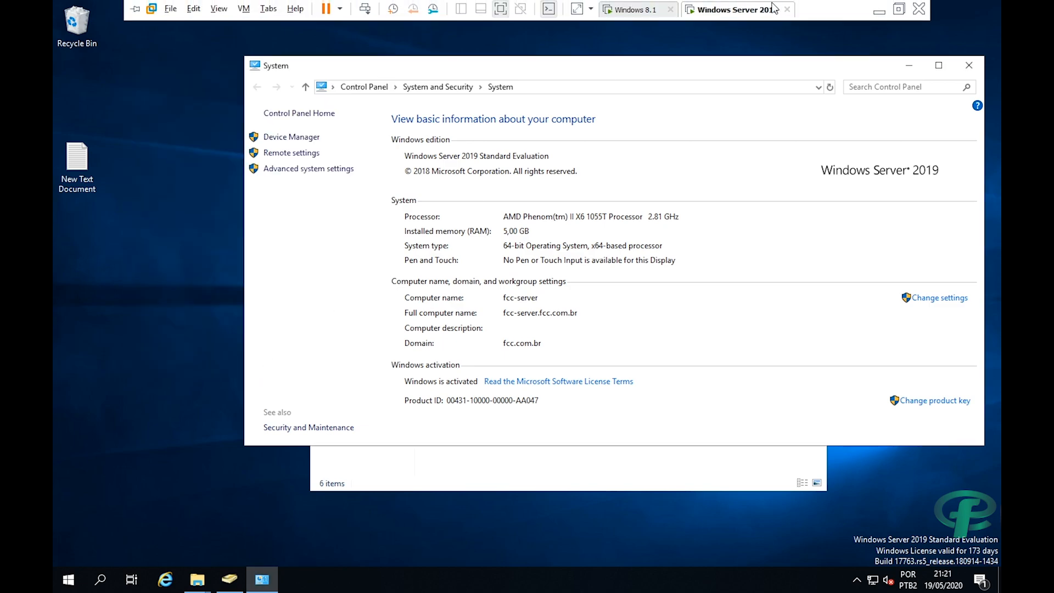
pyautogui.click(623, 10)
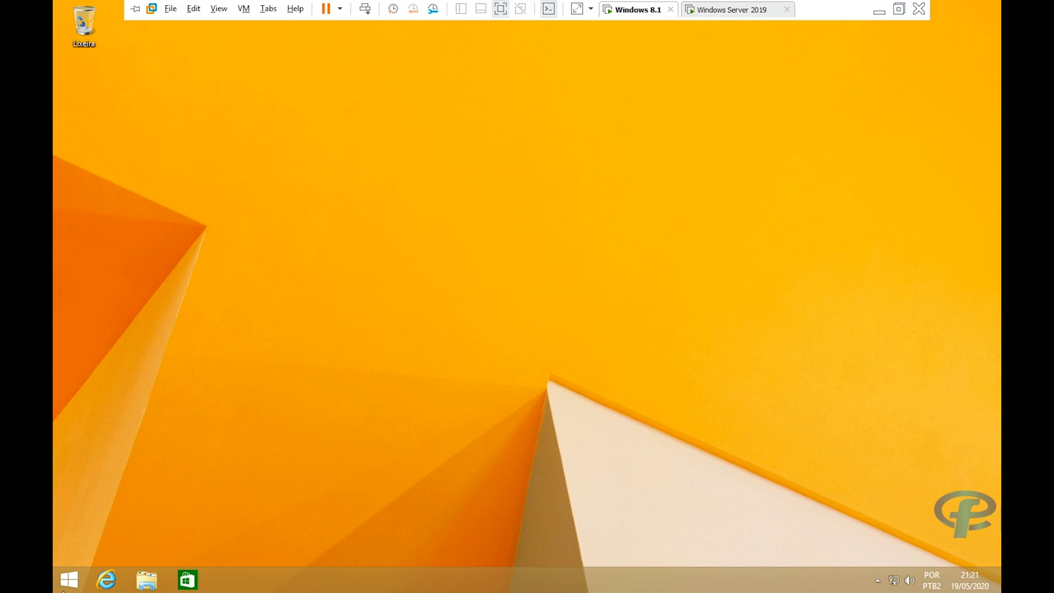
pyautogui.click(69, 580)
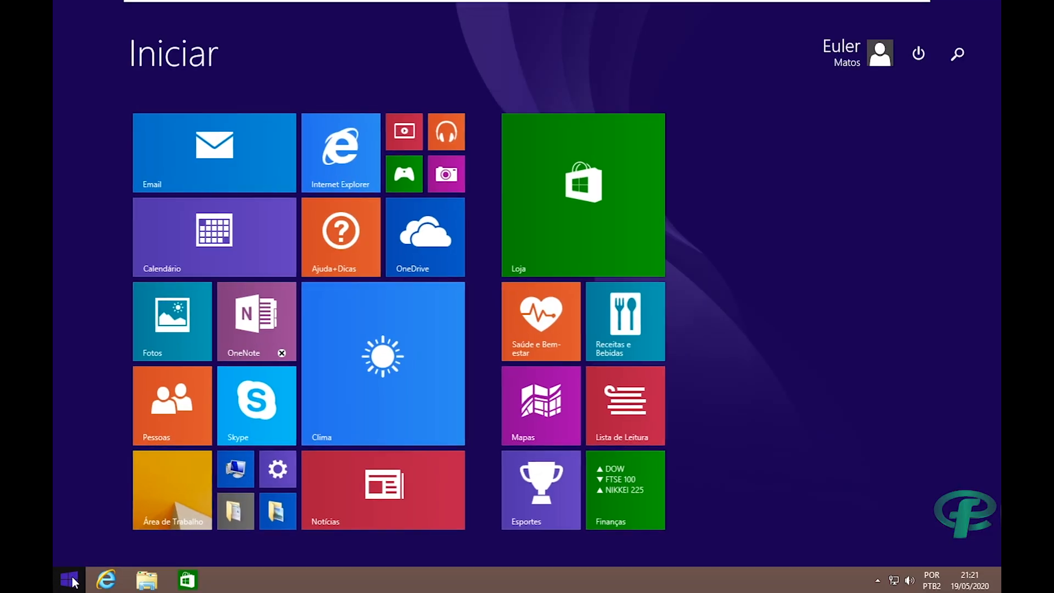
pyautogui.write('remoto')
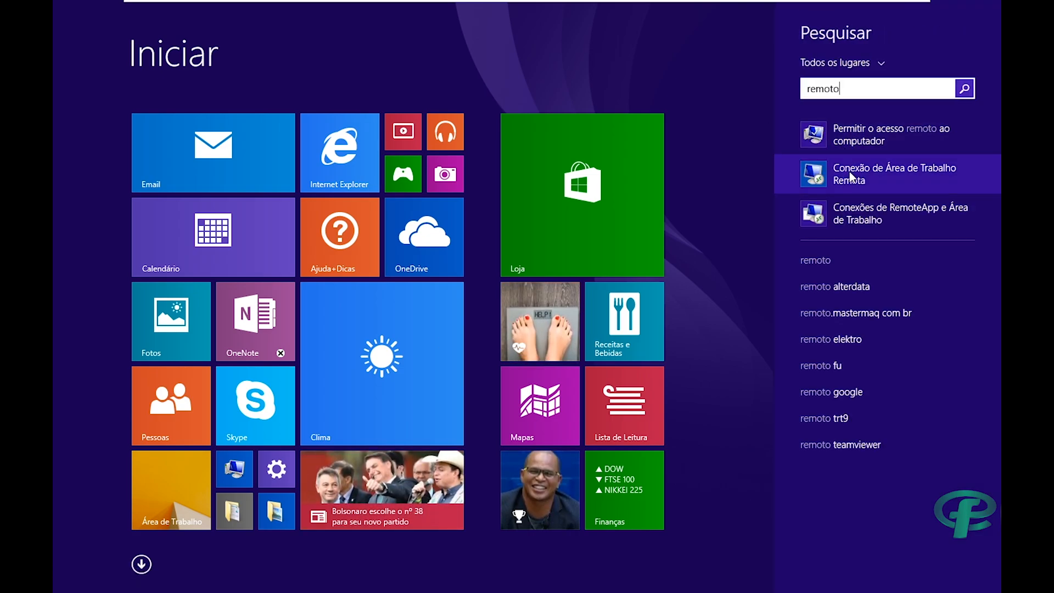
pyautogui.click(850, 177)
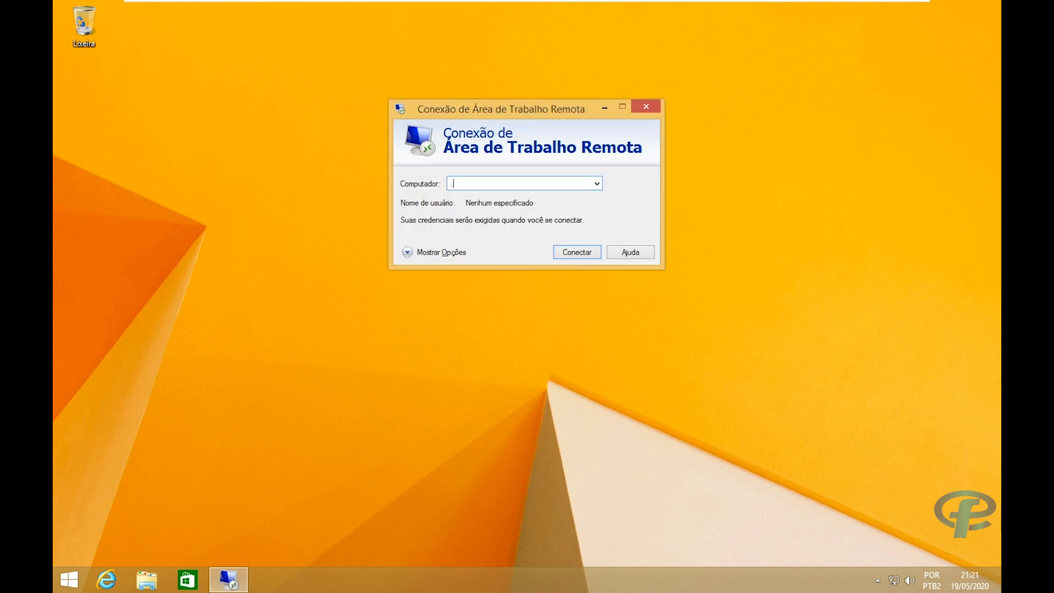
# Connect to 192.168.10.1 using another account with the administrator credentials.
pyautogui.press('BackSpace')
pyautogui.press('BackSpace')
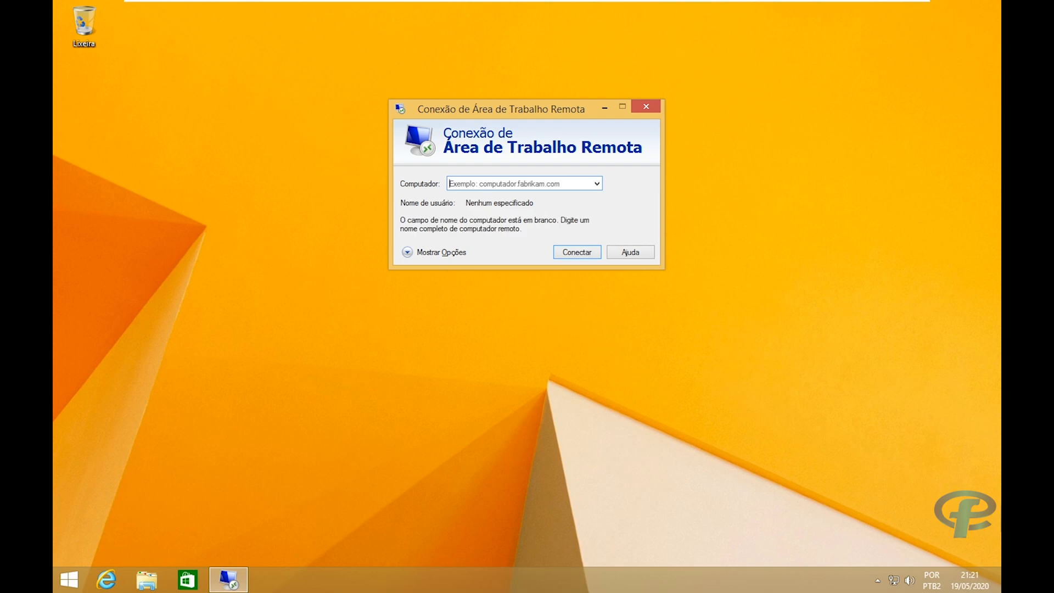
pyautogui.write('192.16')
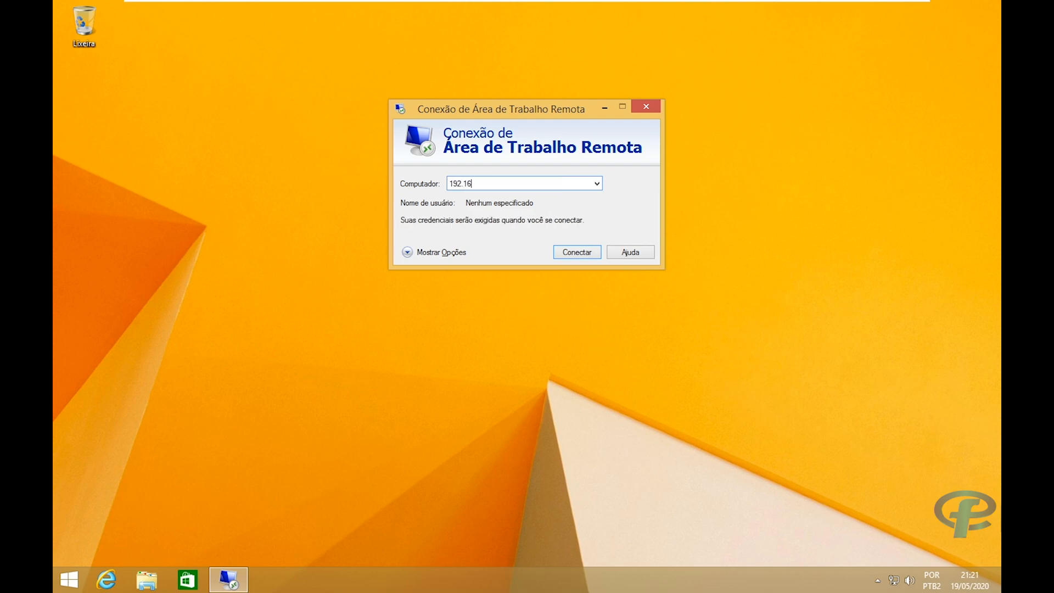
pyautogui.write('8.10.1')
pyautogui.press('Return')
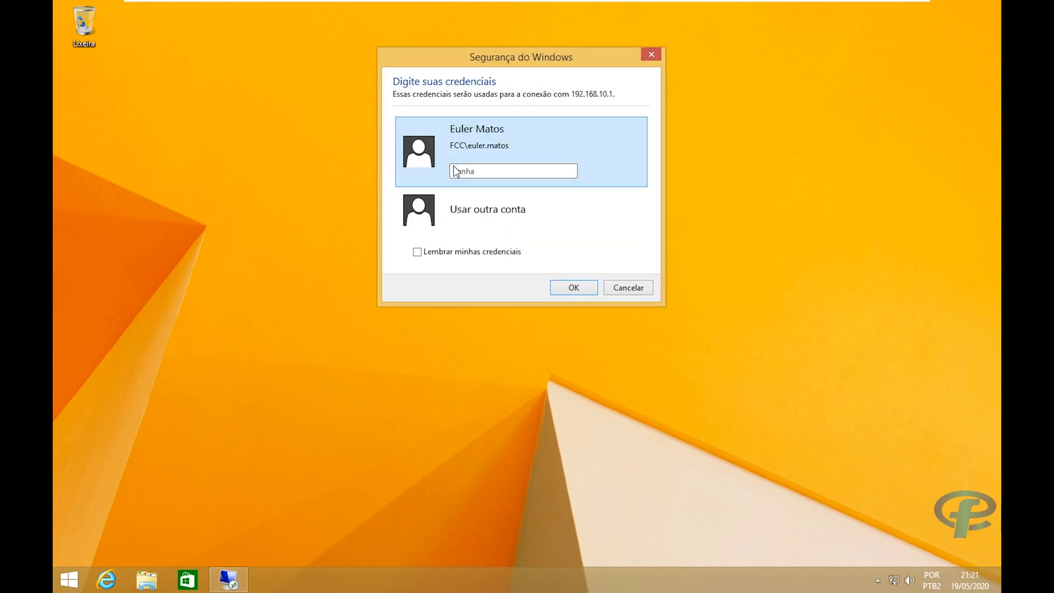
pyautogui.click(453, 216)
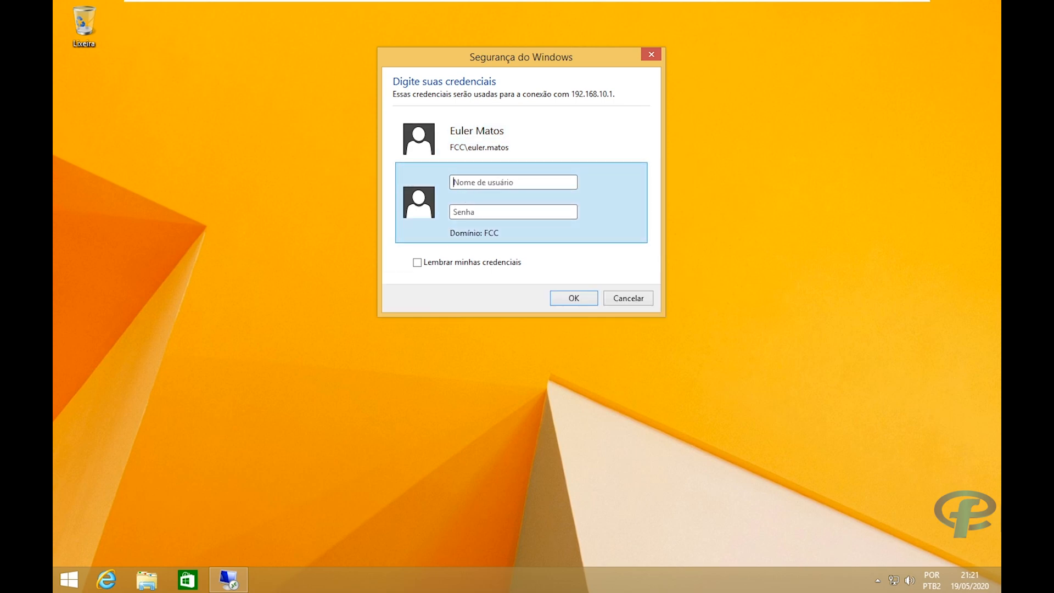
pyautogui.click(473, 183)
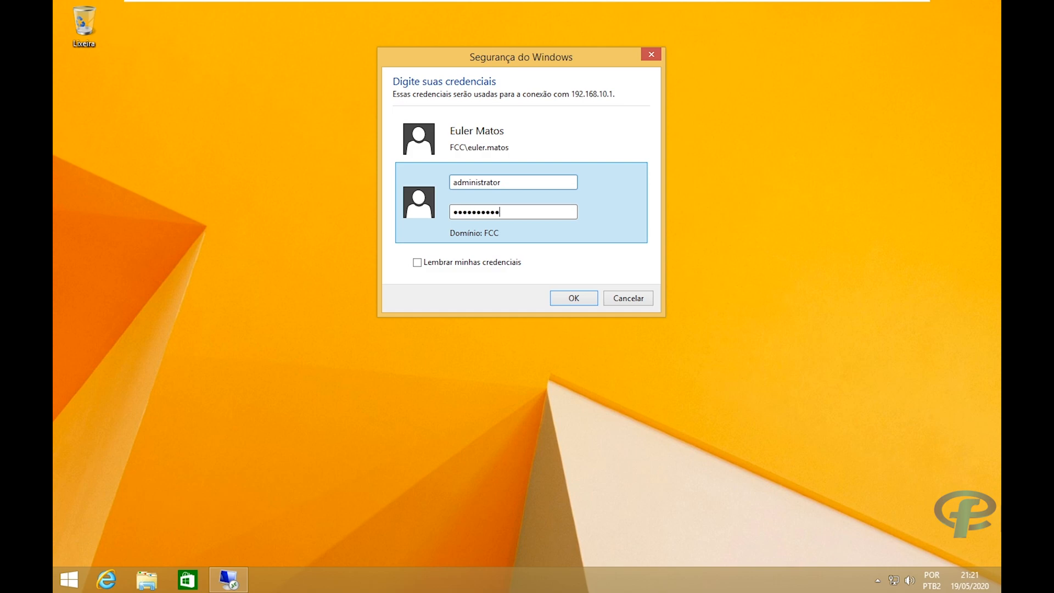
pyautogui.press('Return')
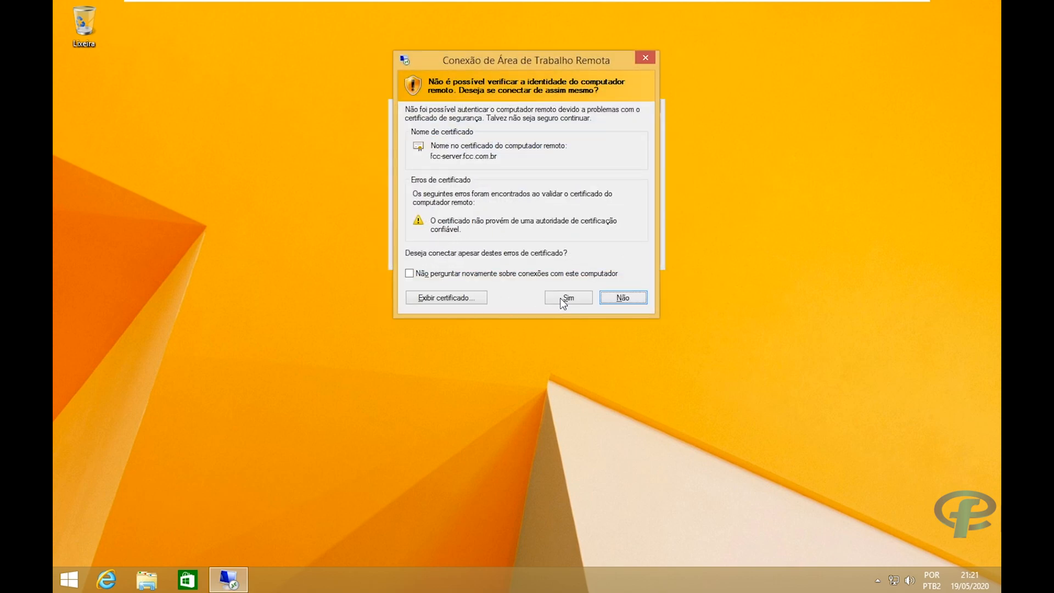
# Accept fcc-server's untrusted certificate, maximize the System window, and leave full-screen mode.
pyautogui.click(562, 297)
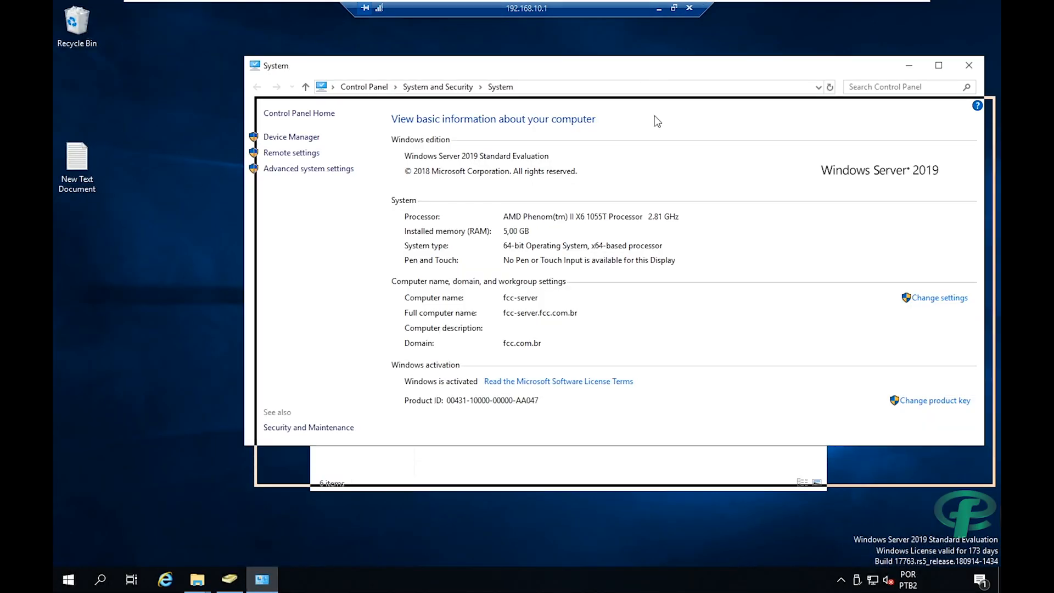
pyautogui.moveTo(654, 117); pyautogui.dragTo(638, 0)
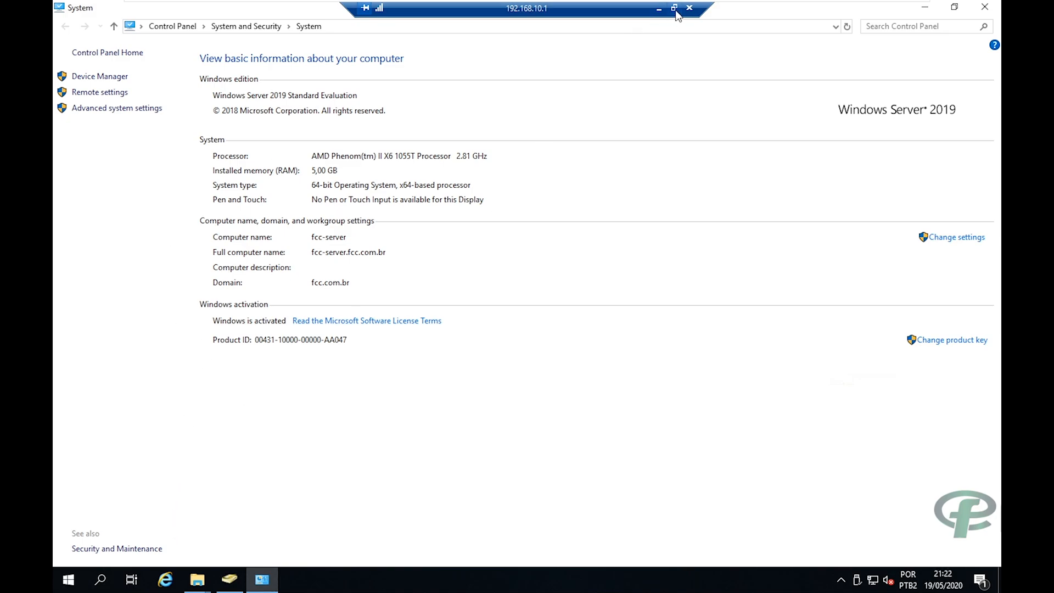
pyautogui.click(675, 10)
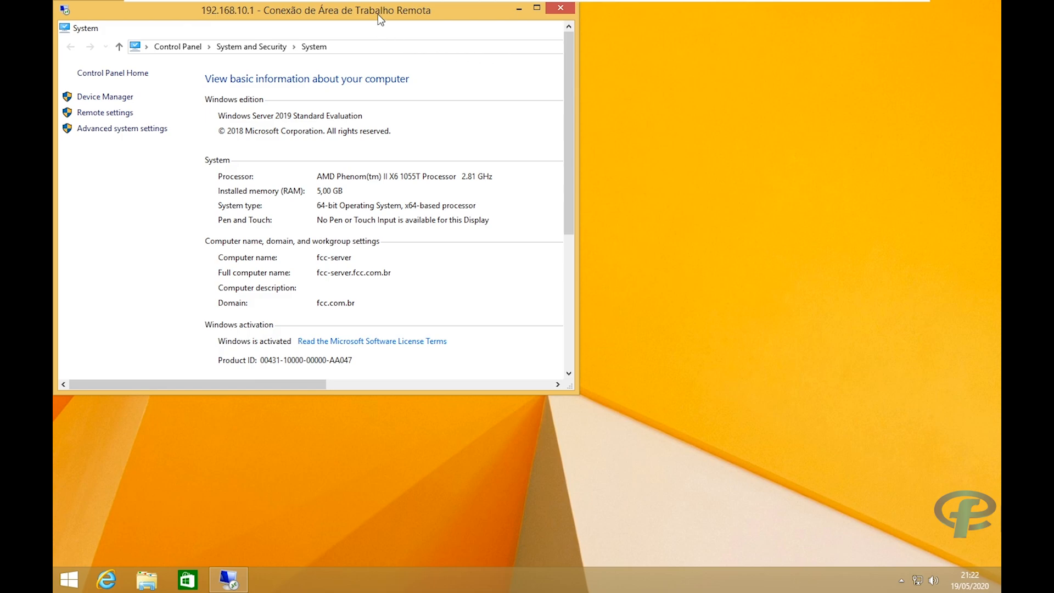
# Reposition the RDP window, check the remote Start menu, and return the session to full screen.
pyautogui.moveTo(377, 14); pyautogui.dragTo(554, 105)
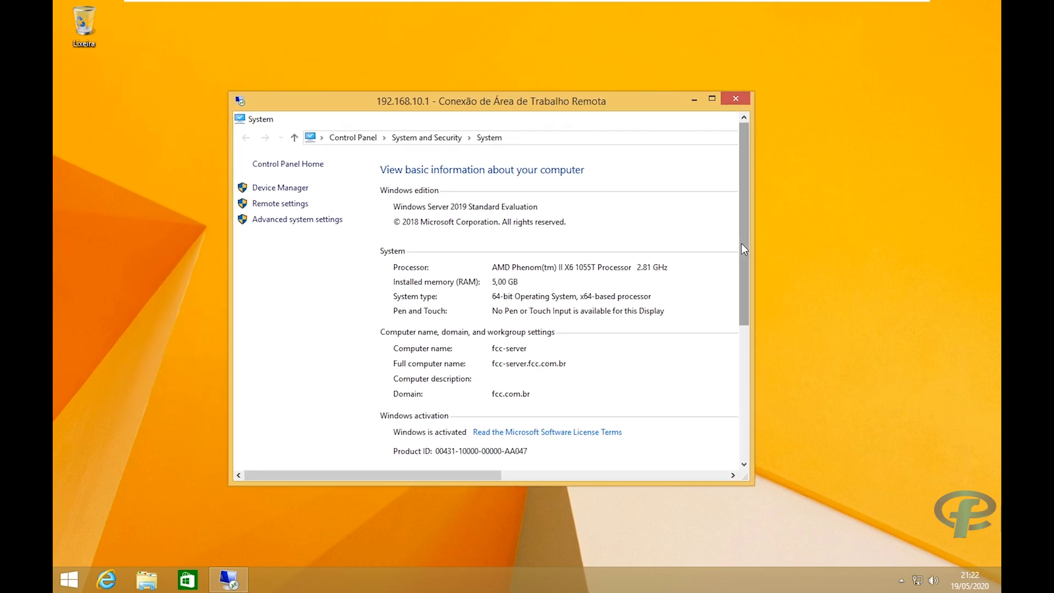
pyautogui.moveTo(740, 243); pyautogui.dragTo(710, 423)
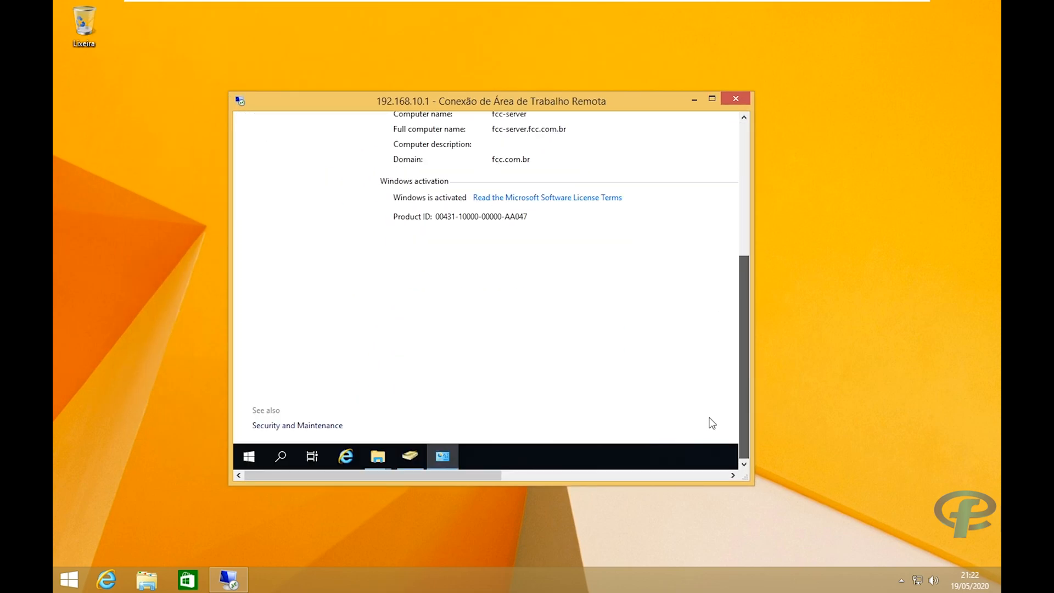
pyautogui.click(248, 457)
pyautogui.click(248, 457)
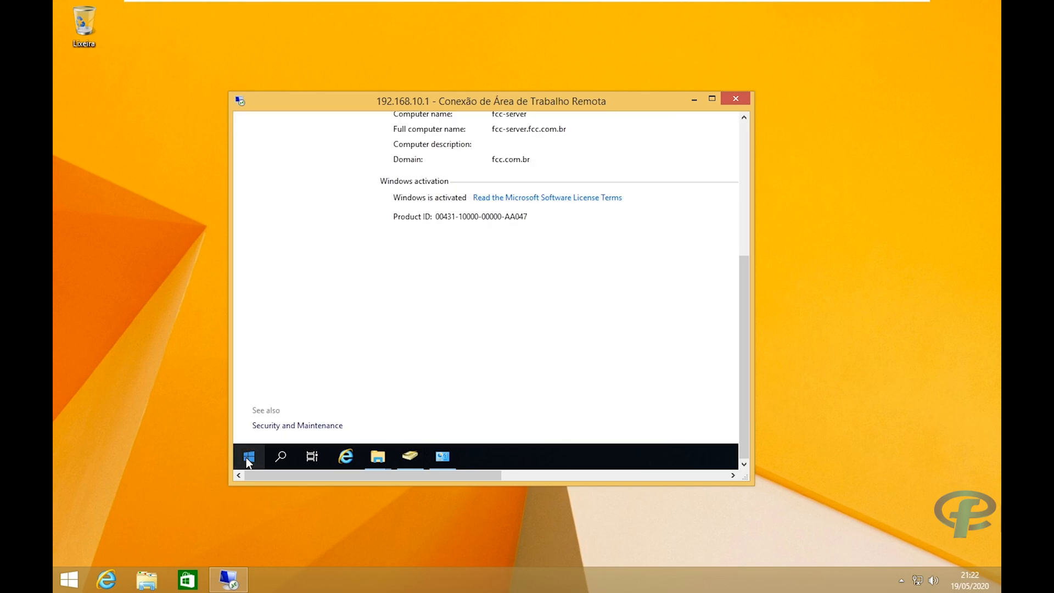
pyautogui.moveTo(744, 271); pyautogui.dragTo(751, 130)
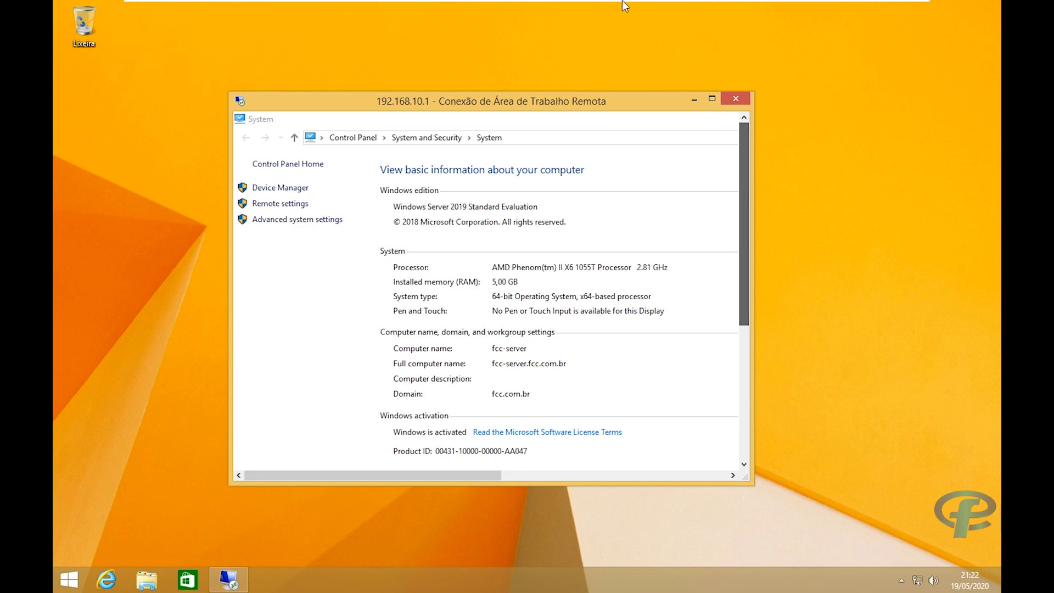
pyautogui.moveTo(621, 1)
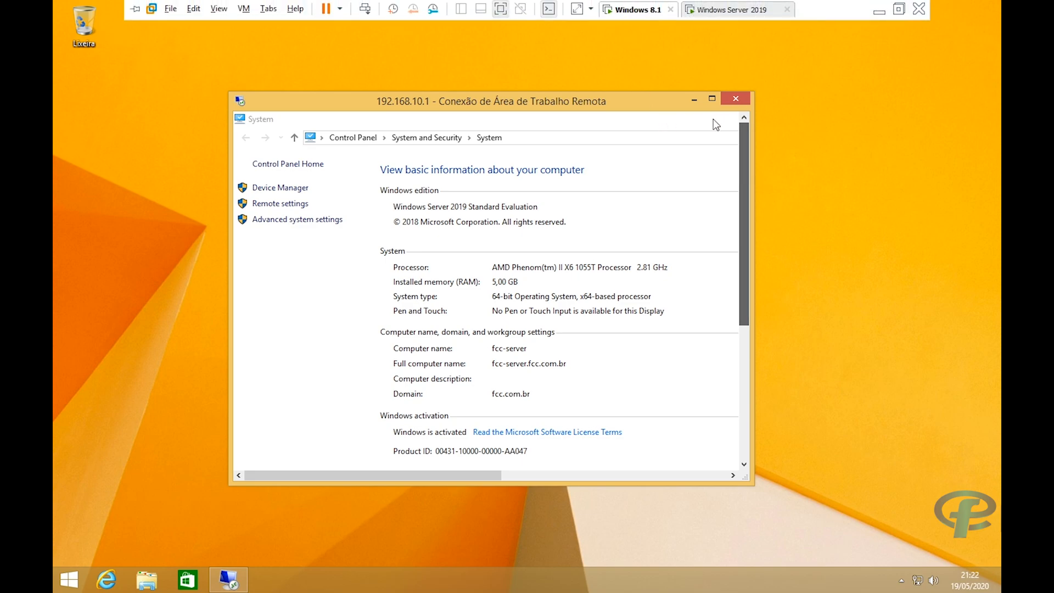
pyautogui.click(710, 102)
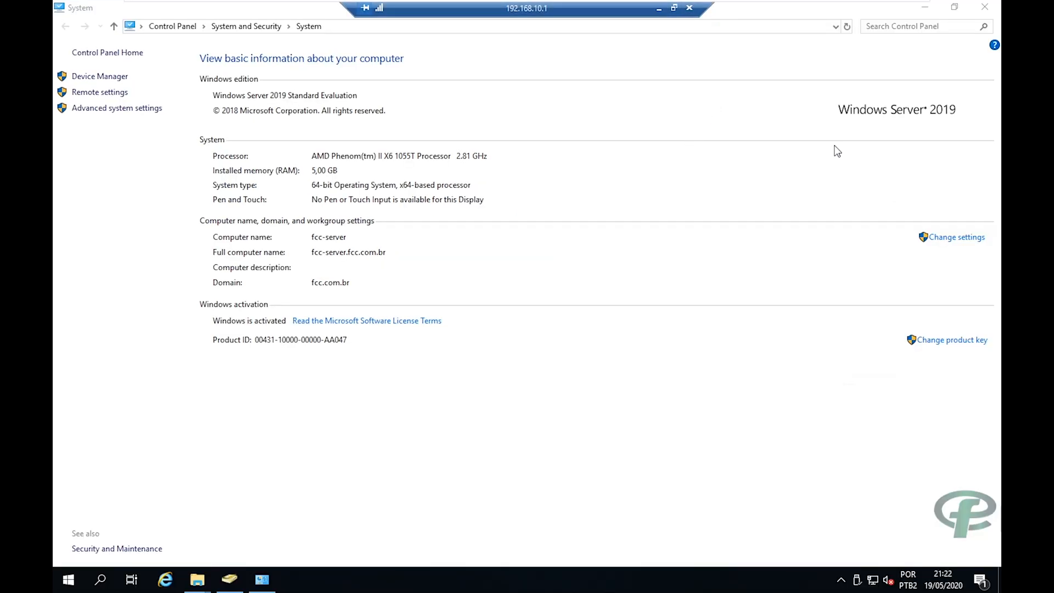
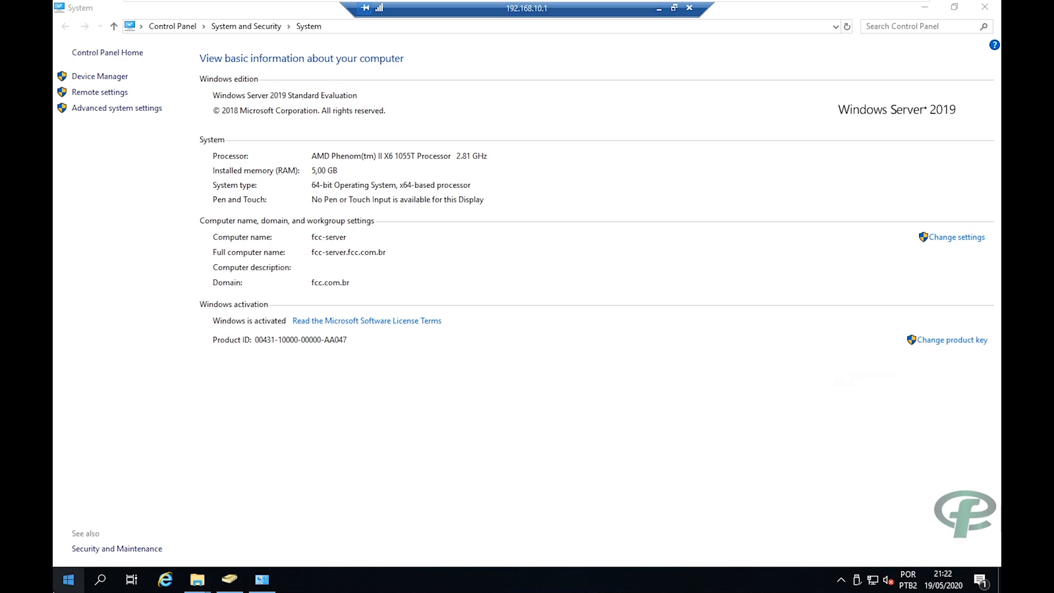
# Check the remote Start menu and take the session out of full screen and back.
pyautogui.click(68, 579)
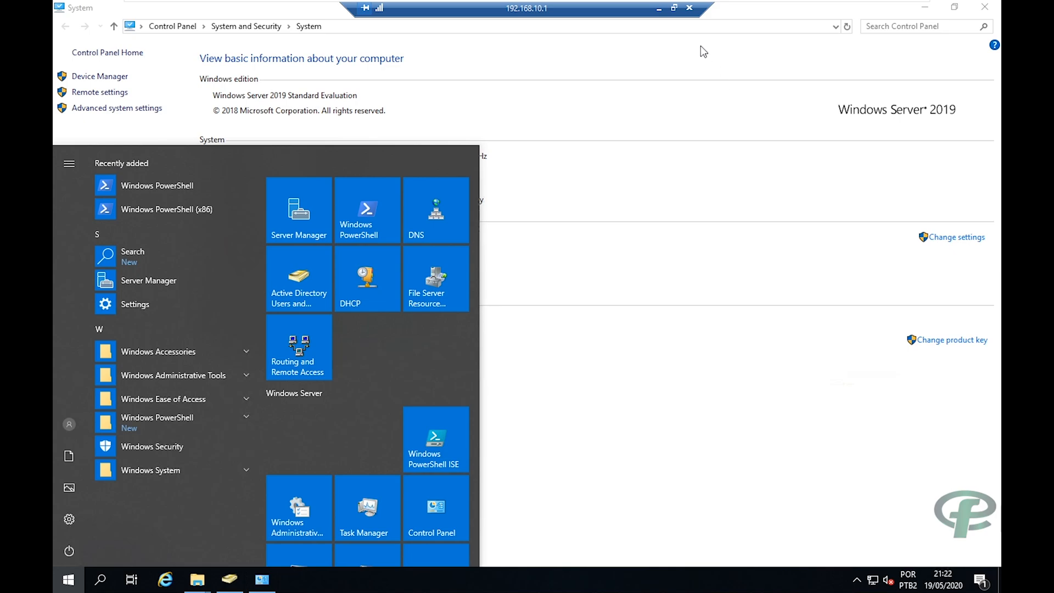
pyautogui.click(757, 451)
pyautogui.click(674, 8)
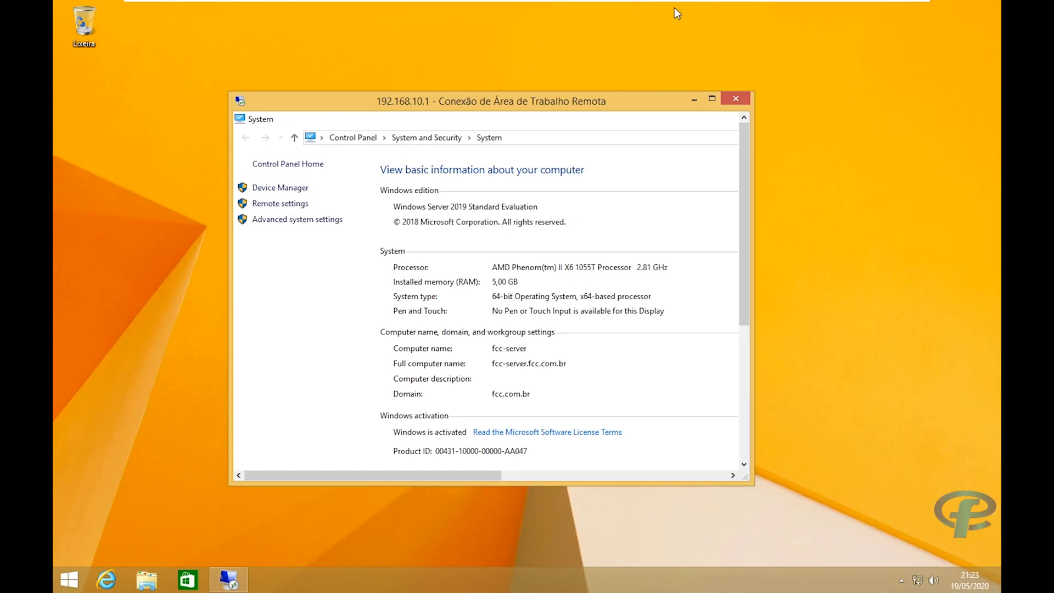
pyautogui.click(711, 100)
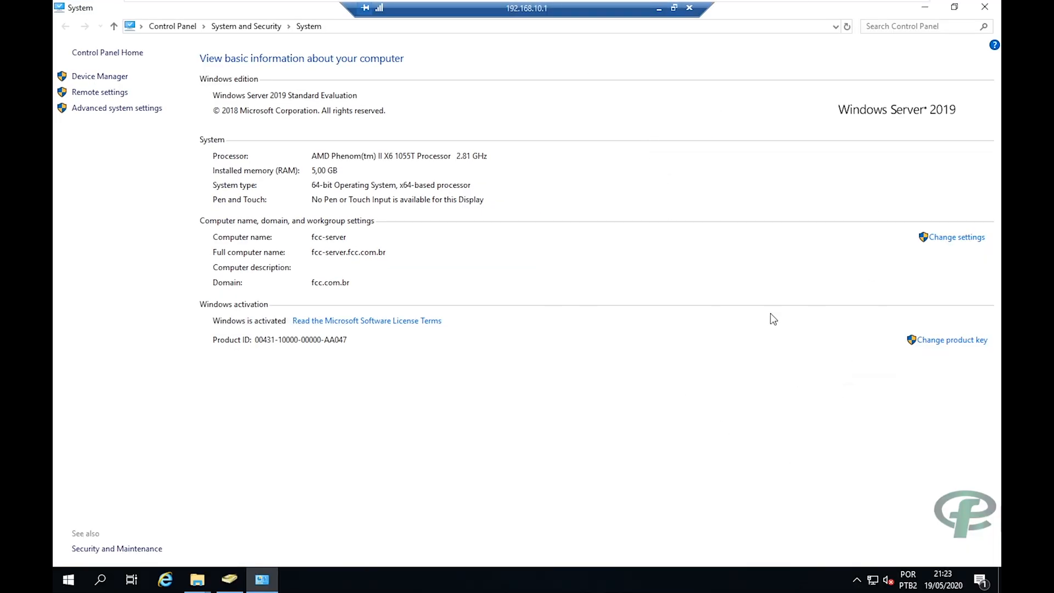
# Disconnect from the fcc-server session and open File Explorer on the local Windows 8.1 client.
pyautogui.click(689, 8)
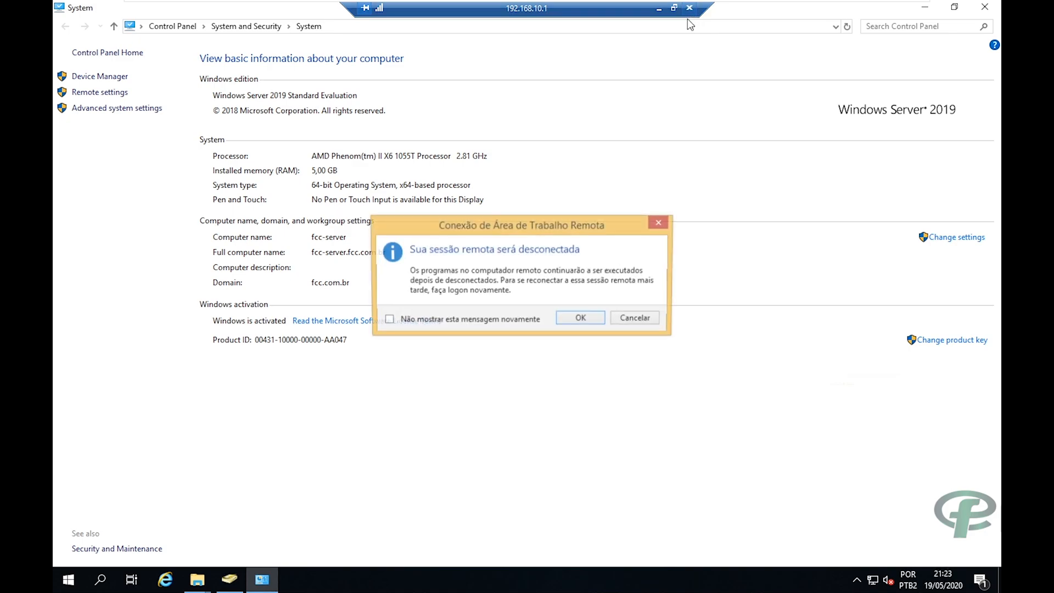
pyautogui.click(599, 320)
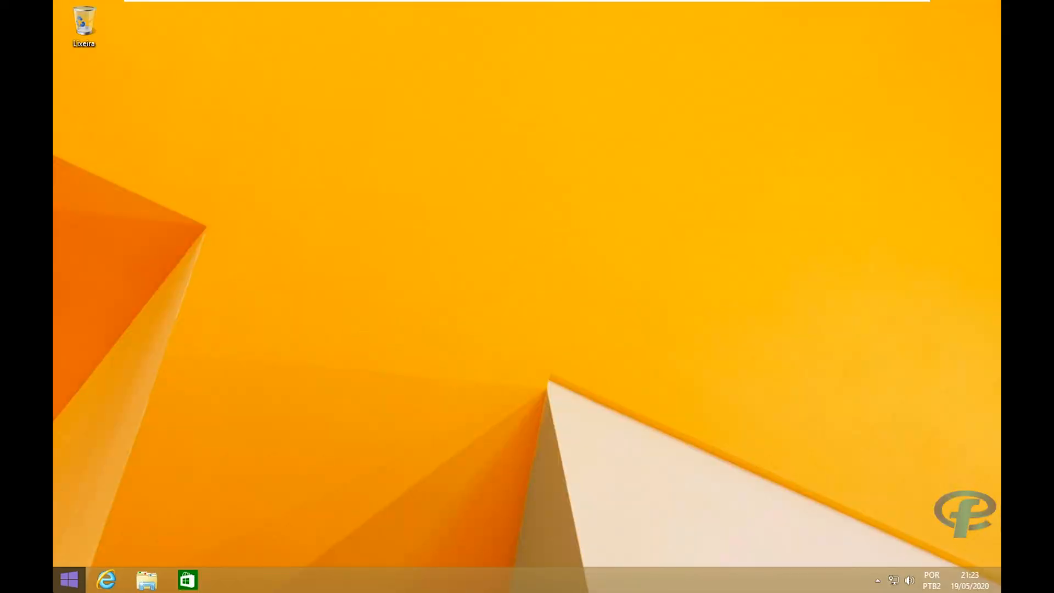
pyautogui.rightClick(71, 580)
pyautogui.press('super+e')
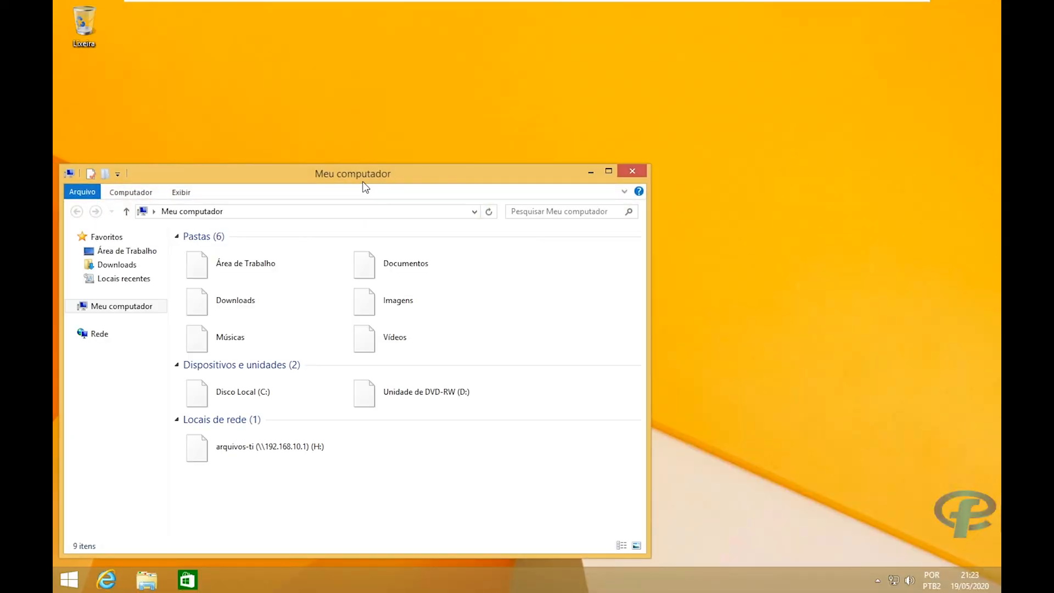
# Browse to C:\MIDIAS PARA TESTAR O SERVIDOR DE ARQUIVOS\RSAT WINX64 and locate the Windows8.1-KB2693643-x64 package.
pyautogui.moveTo(367, 177); pyautogui.dragTo(553, 51)
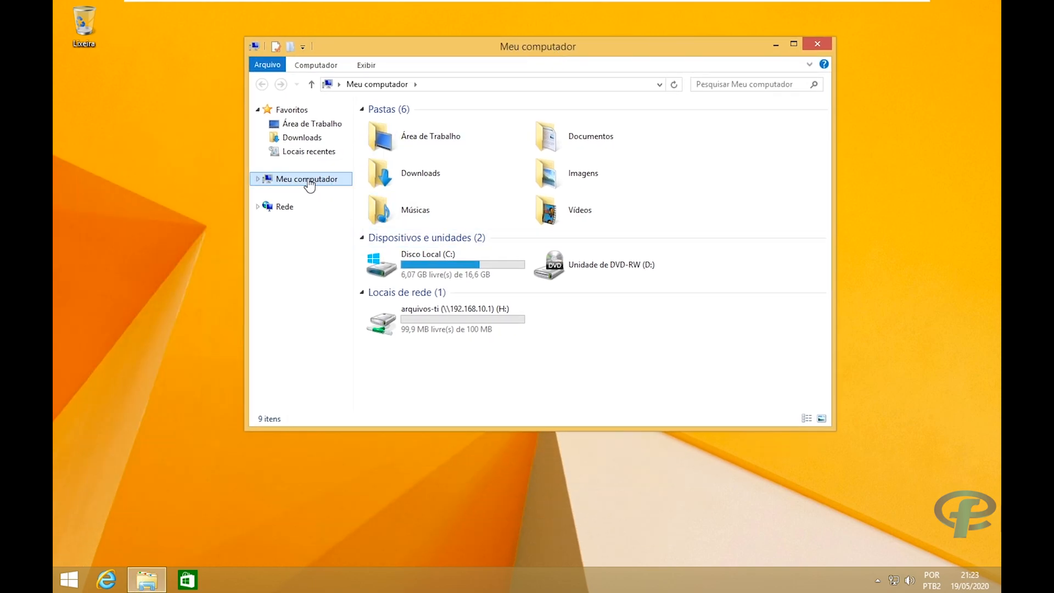
pyautogui.click(424, 269)
pyautogui.doubleClick(424, 269)
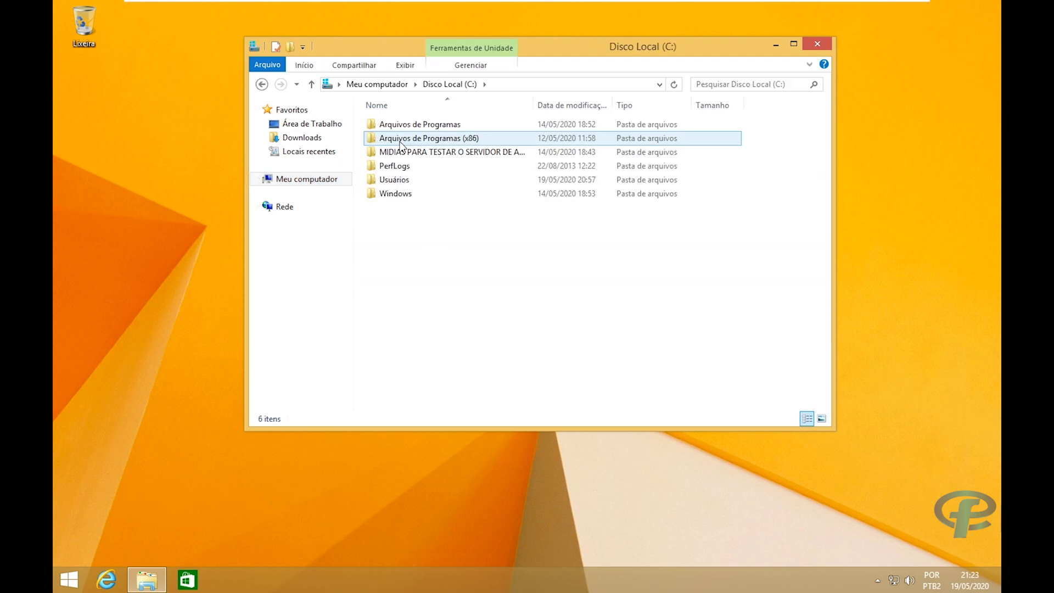
pyautogui.click(415, 156)
pyautogui.doubleClick(415, 156)
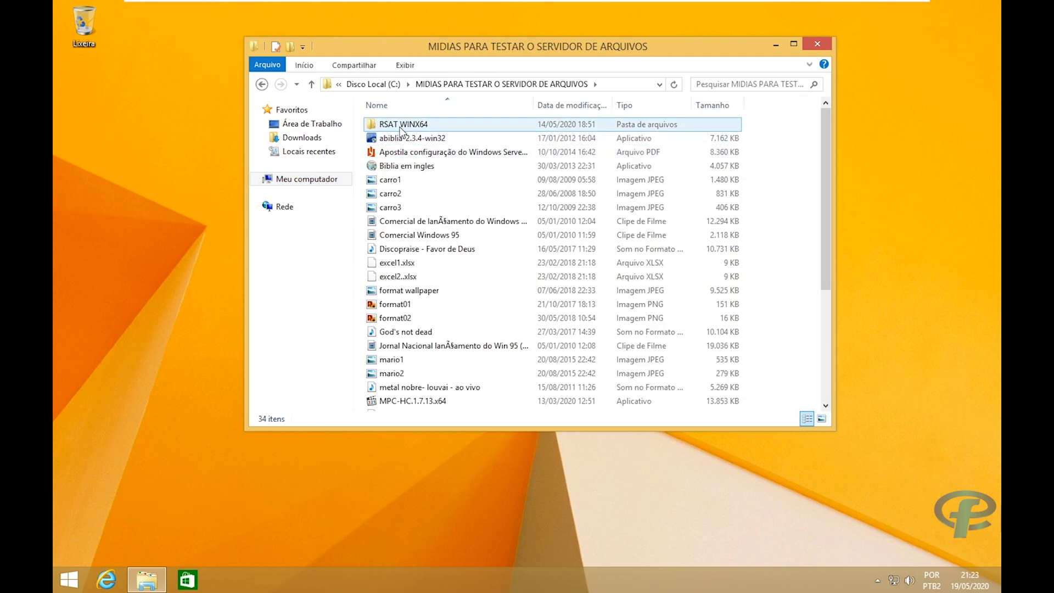
pyautogui.doubleClick(413, 123)
pyautogui.click(437, 126)
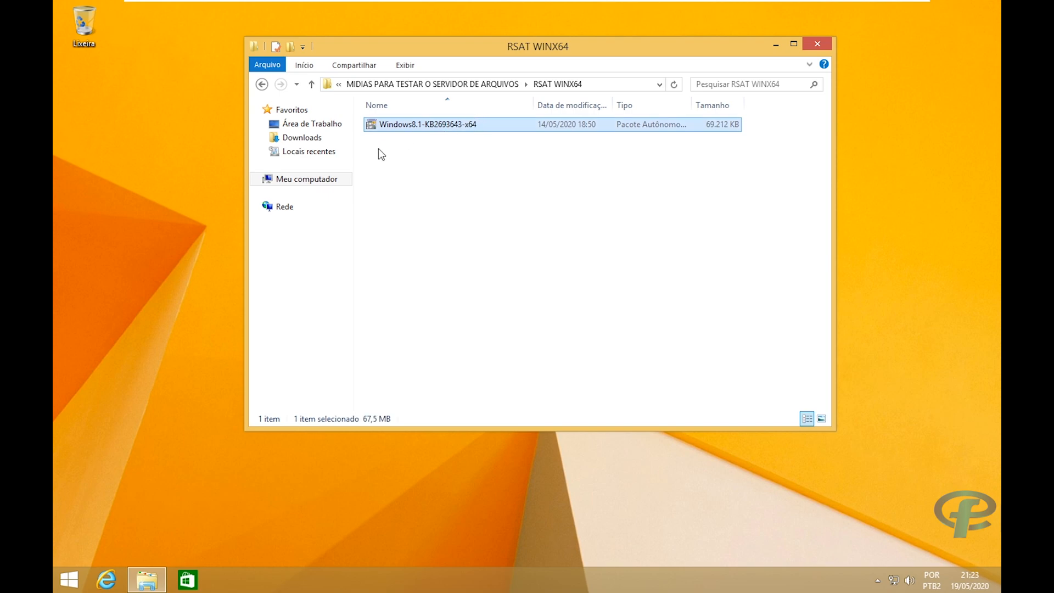
pyautogui.click(485, 205)
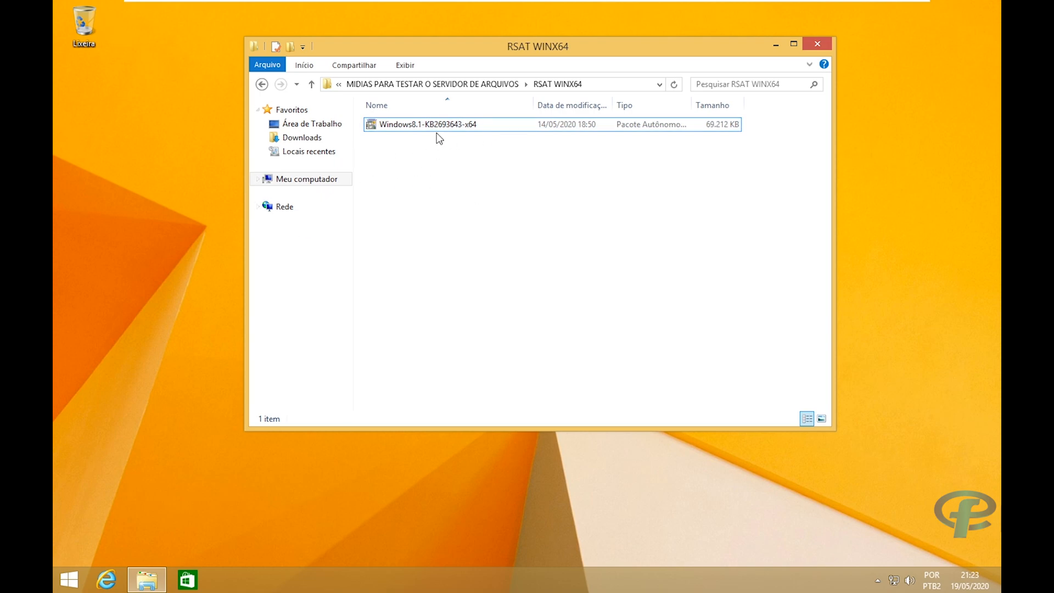
# Search 'gere' on the Start screen and launch Gerenciador de Servidores.
pyautogui.press('super')
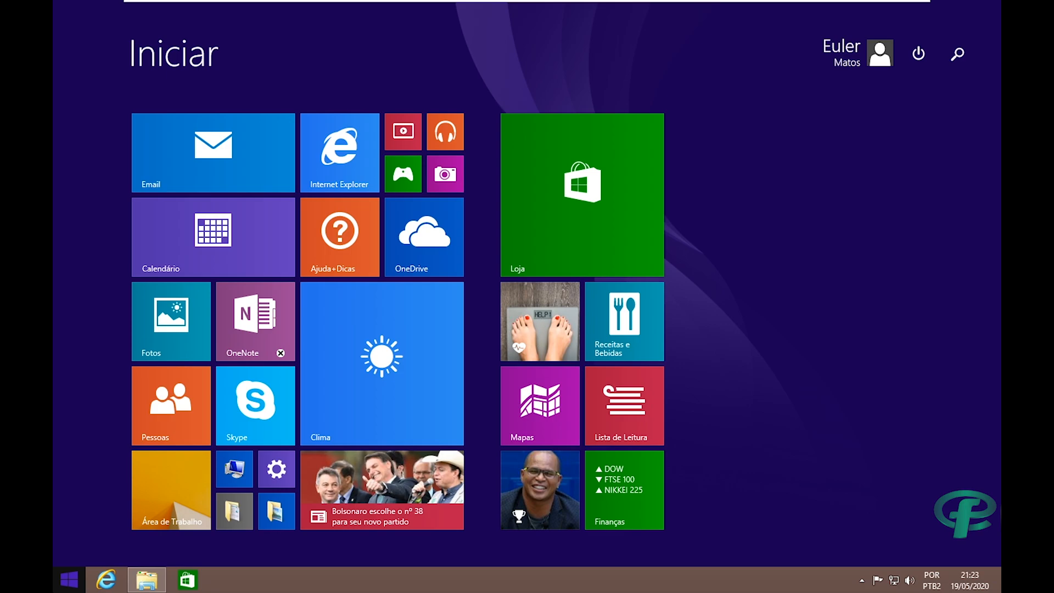
pyautogui.write('gerenciador de Tarefas')
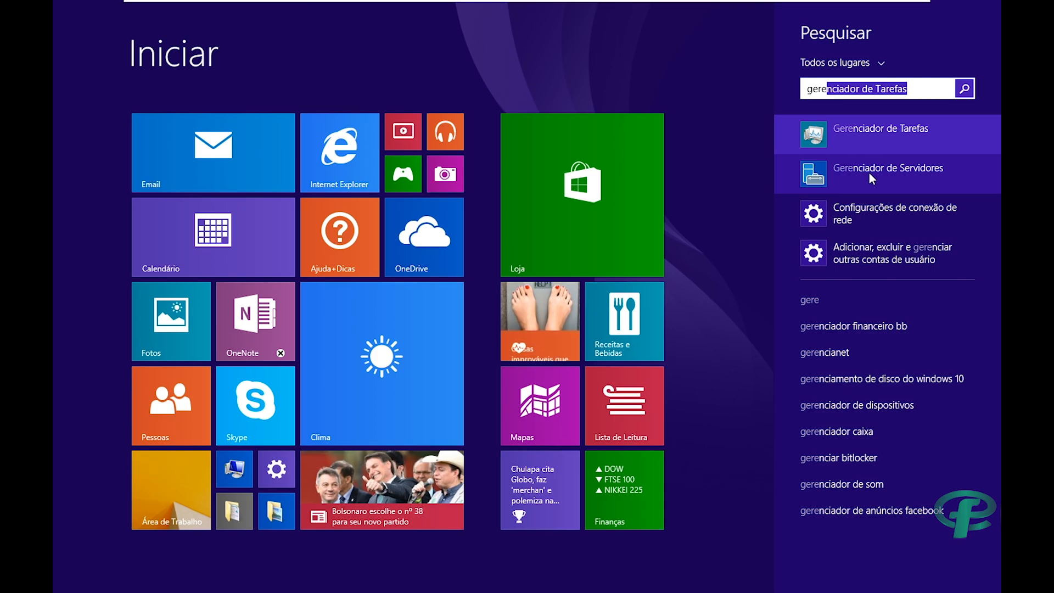
pyautogui.click(868, 172)
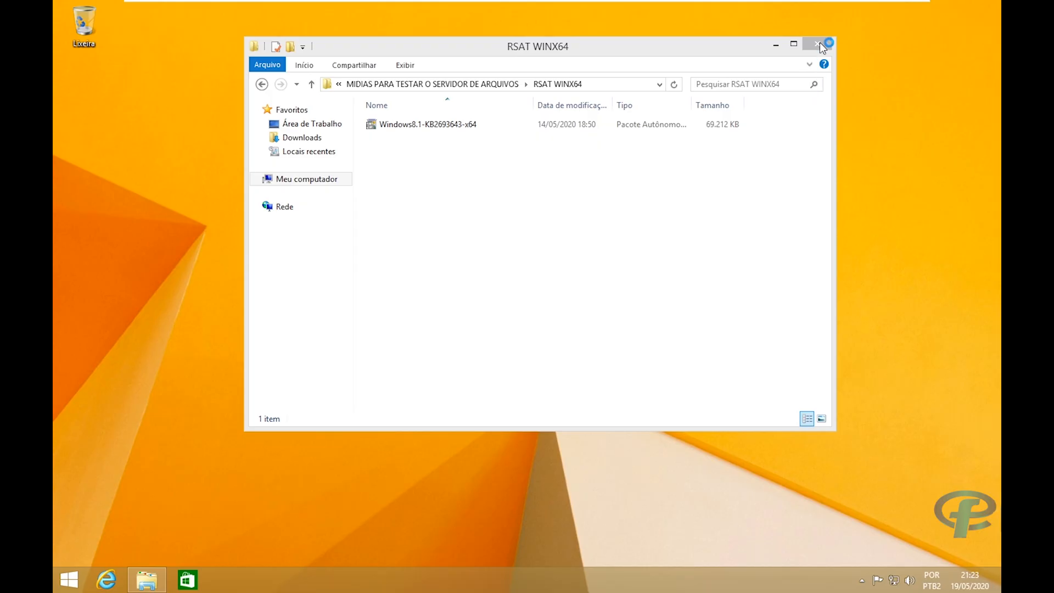
# Find fcc-server with a domain search and add it to Server Manager's managed servers.
pyautogui.click(774, 43)
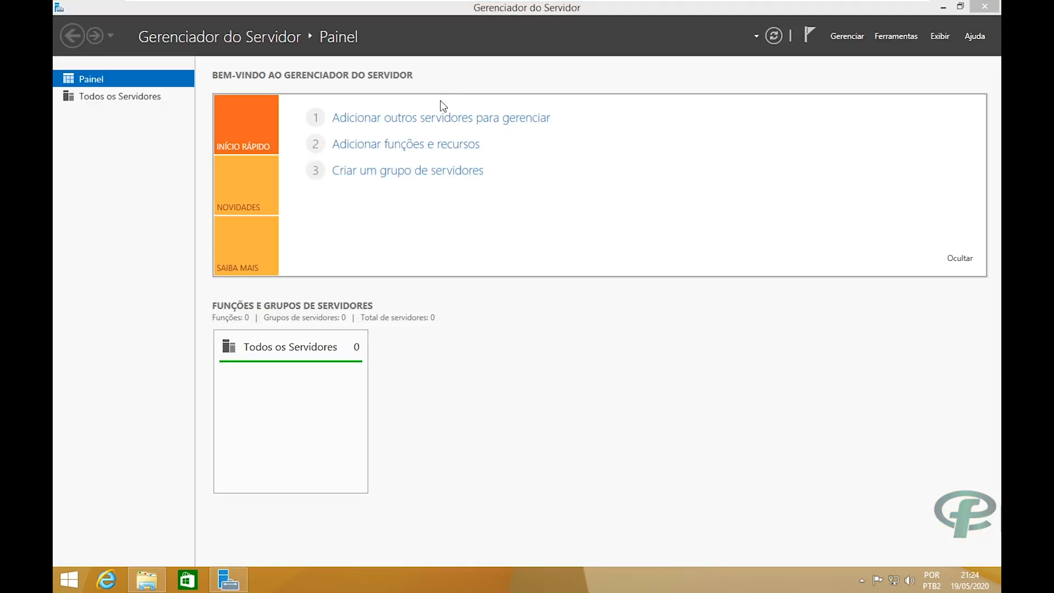
pyautogui.click(420, 124)
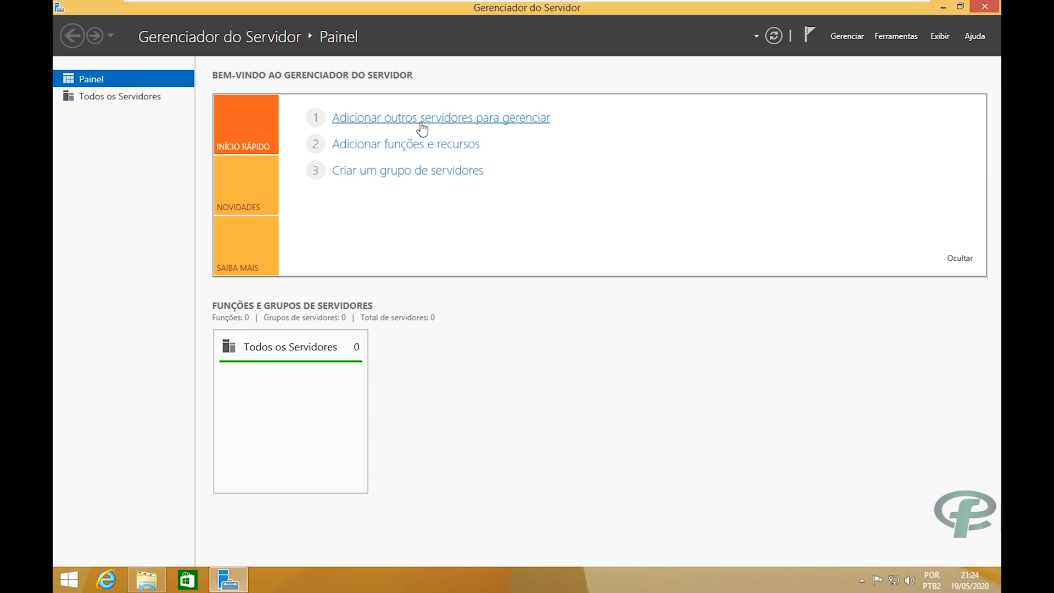
pyautogui.click(422, 125)
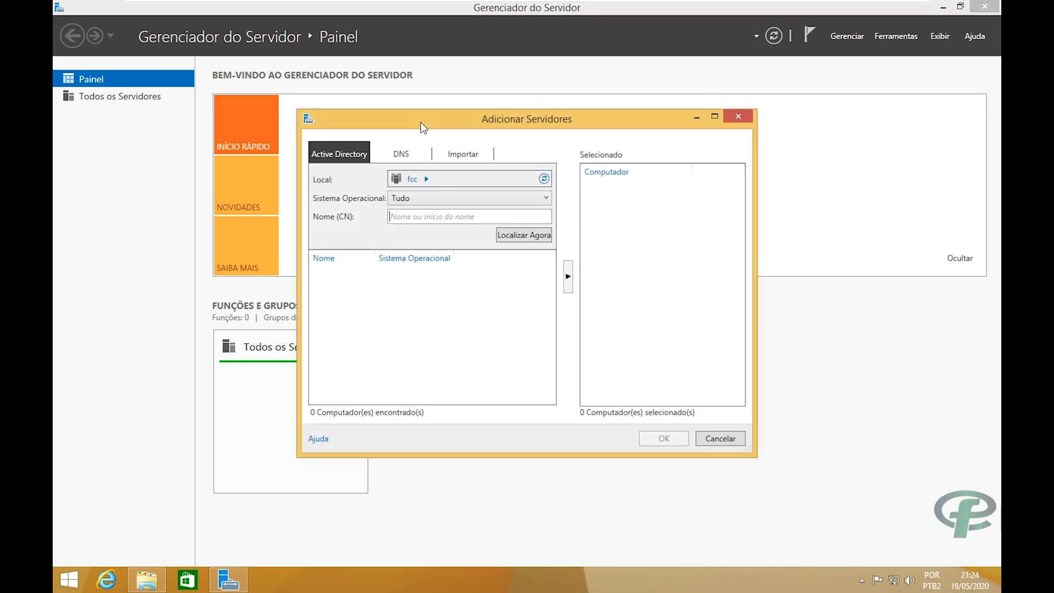
pyautogui.click(520, 235)
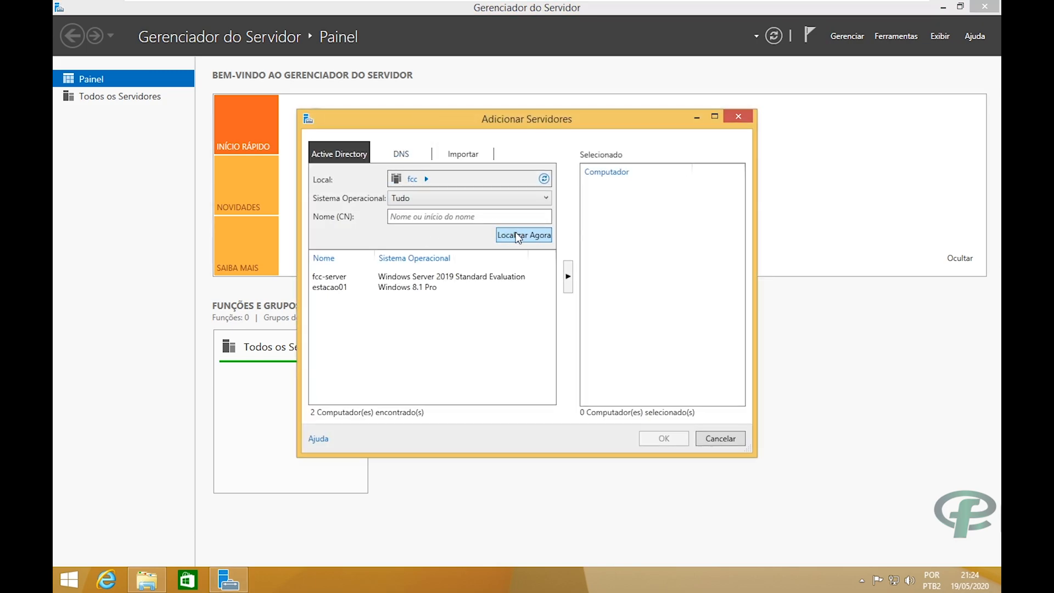
pyautogui.click(337, 278)
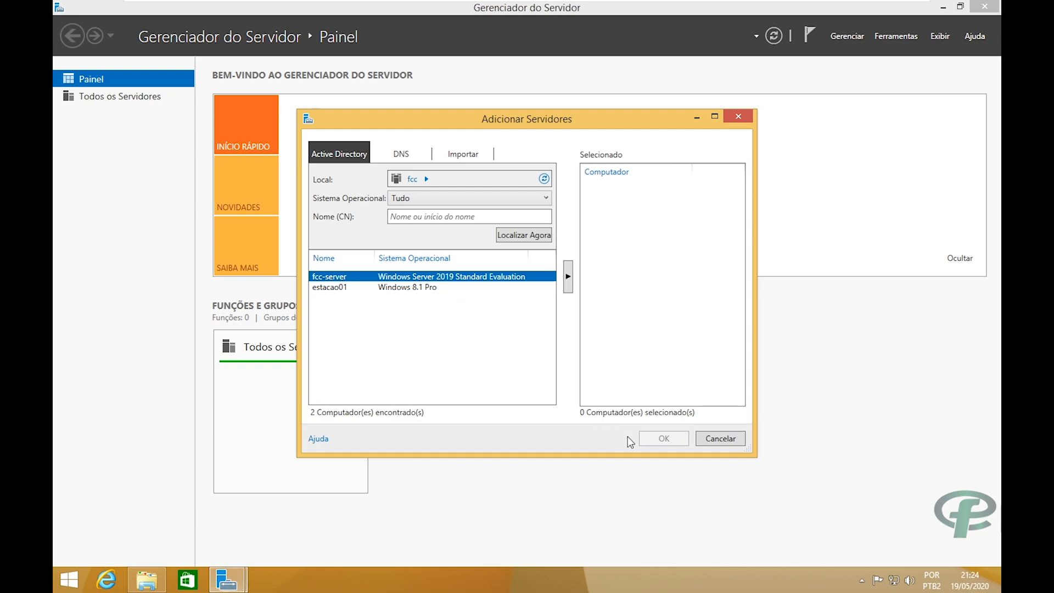
pyautogui.click(568, 277)
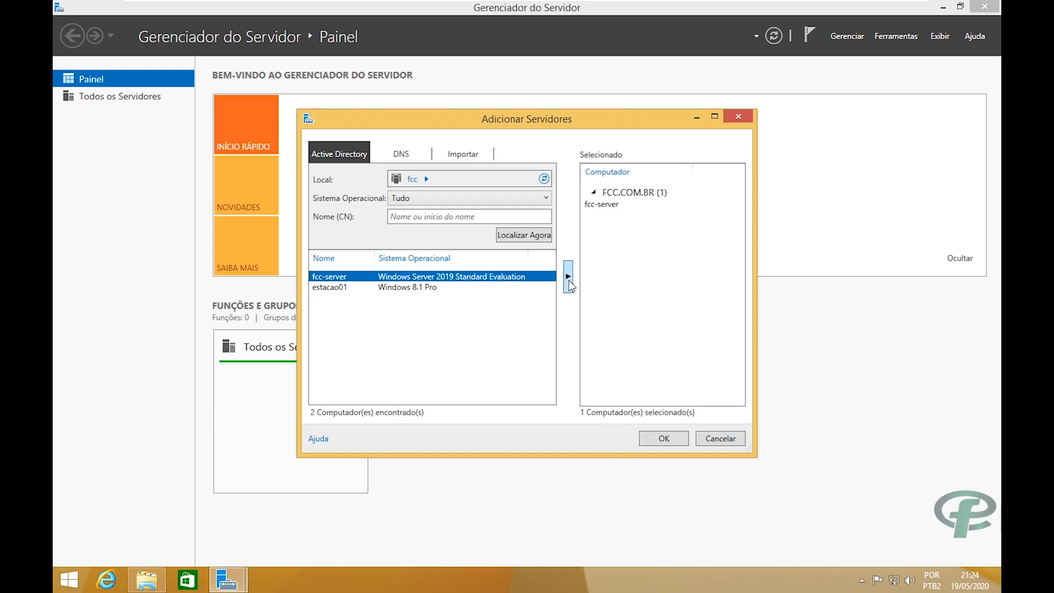
pyautogui.click(651, 441)
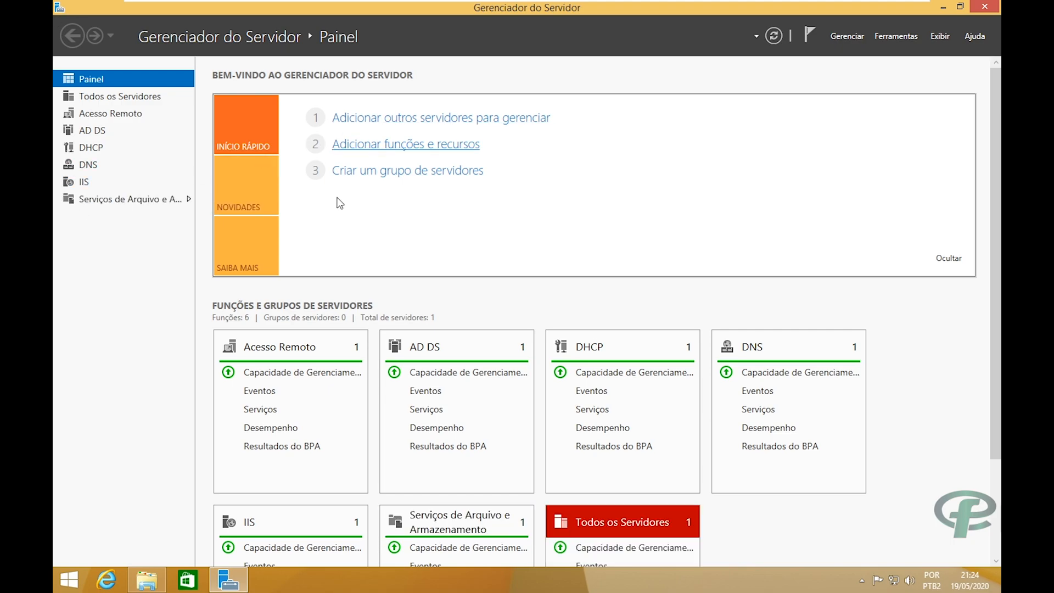
# Open the Add Roles and Features wizard, advance to destination server selection, then cancel it.
pyautogui.click(352, 157)
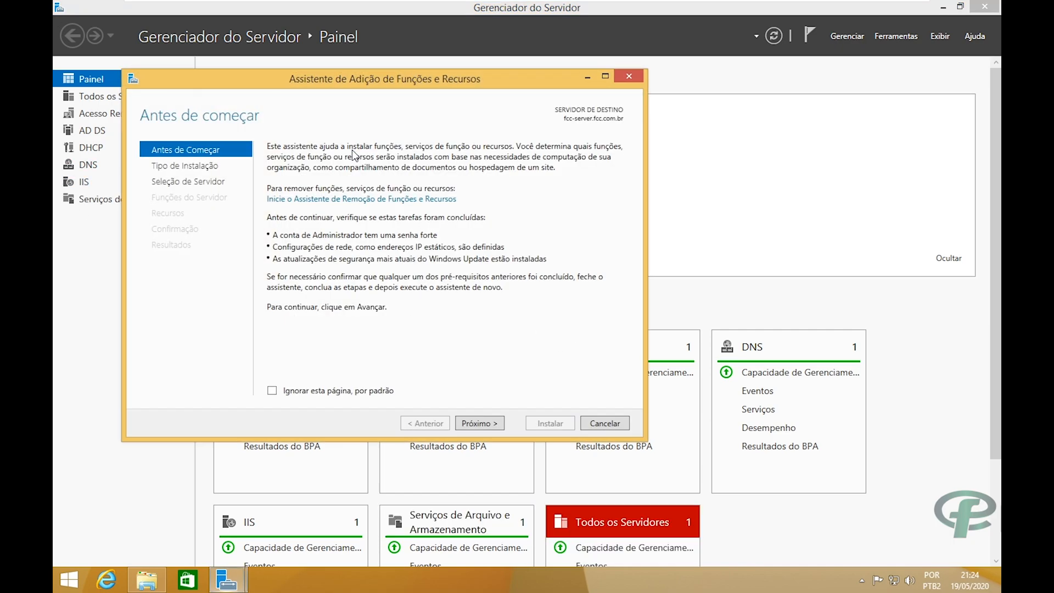
pyautogui.click(625, 76)
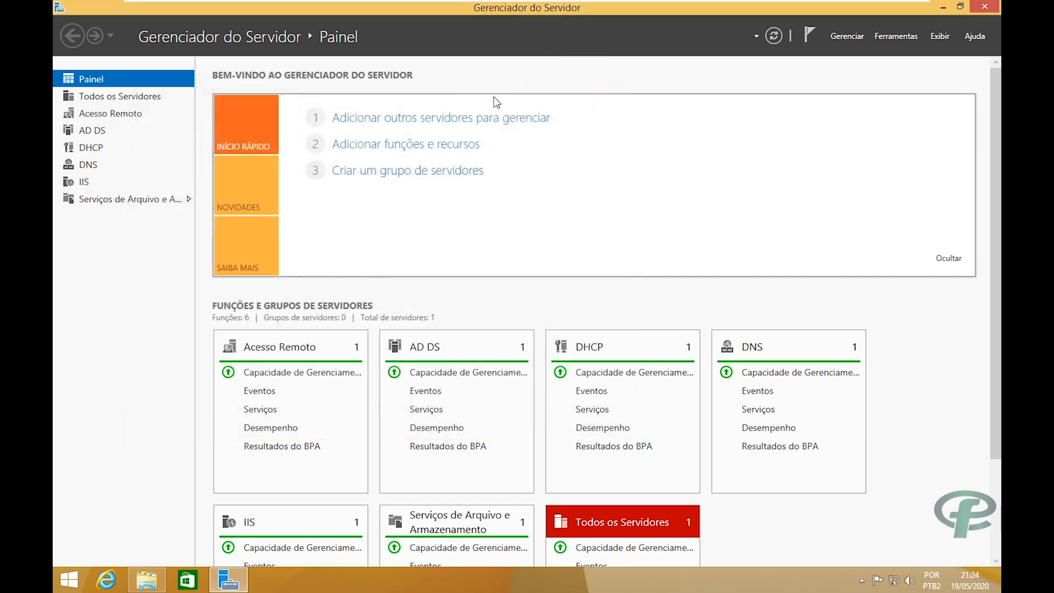
pyautogui.click(404, 144)
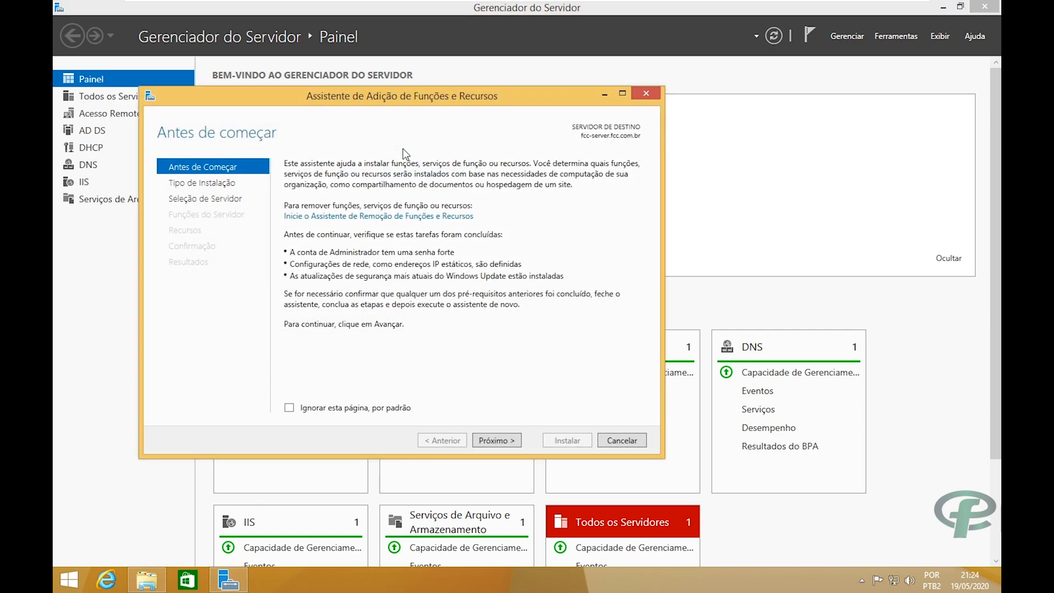
pyautogui.click(491, 441)
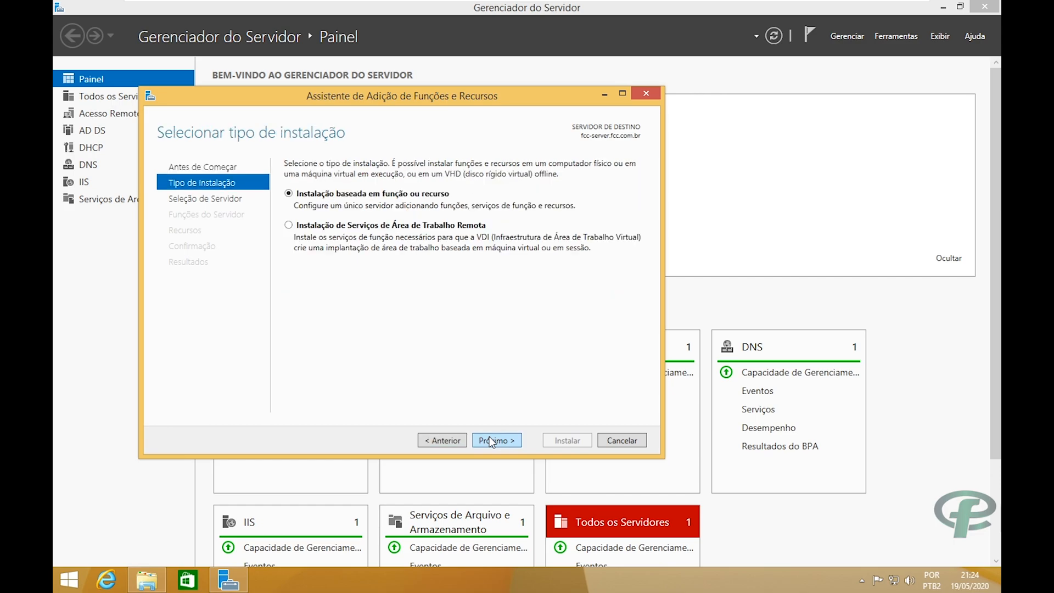
pyautogui.click(492, 441)
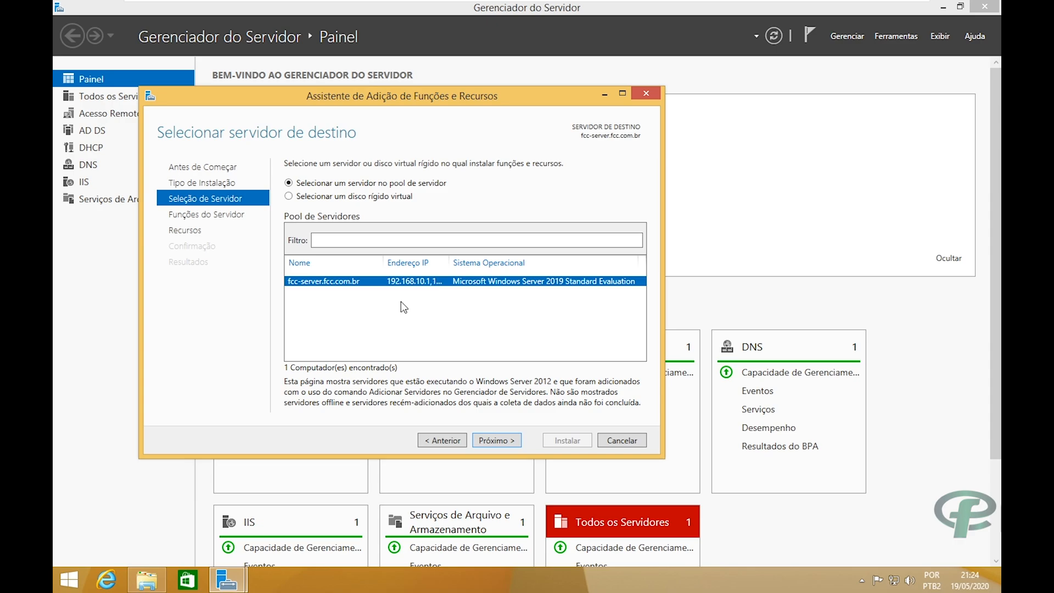
pyautogui.click(645, 94)
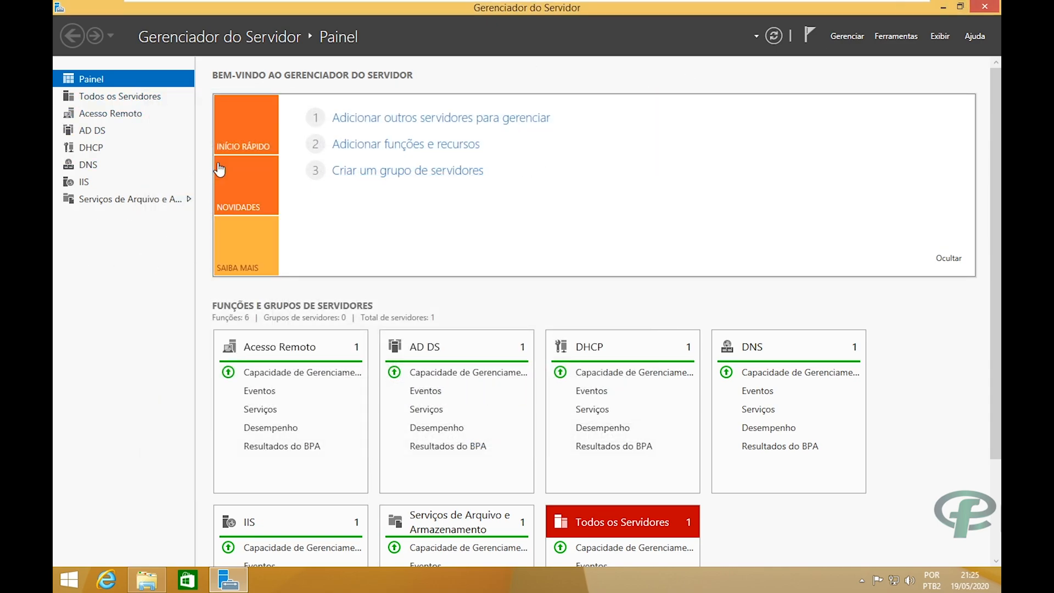
# Search 'ferra' and launch DHCP from Ferramentas Administrativas.
pyautogui.click(55, 581)
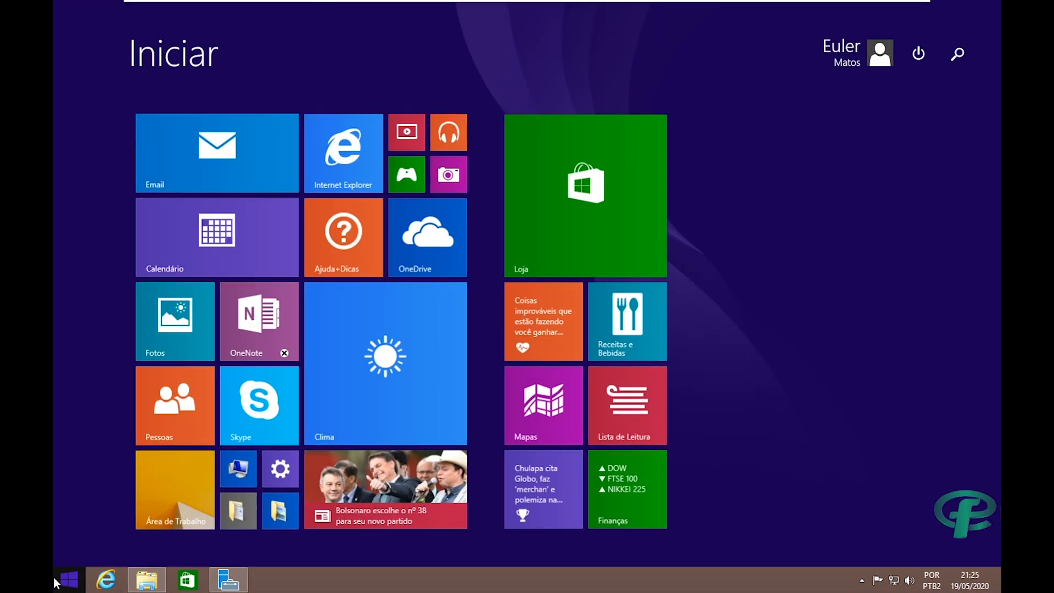
pyautogui.write('ferramenta de Captura')
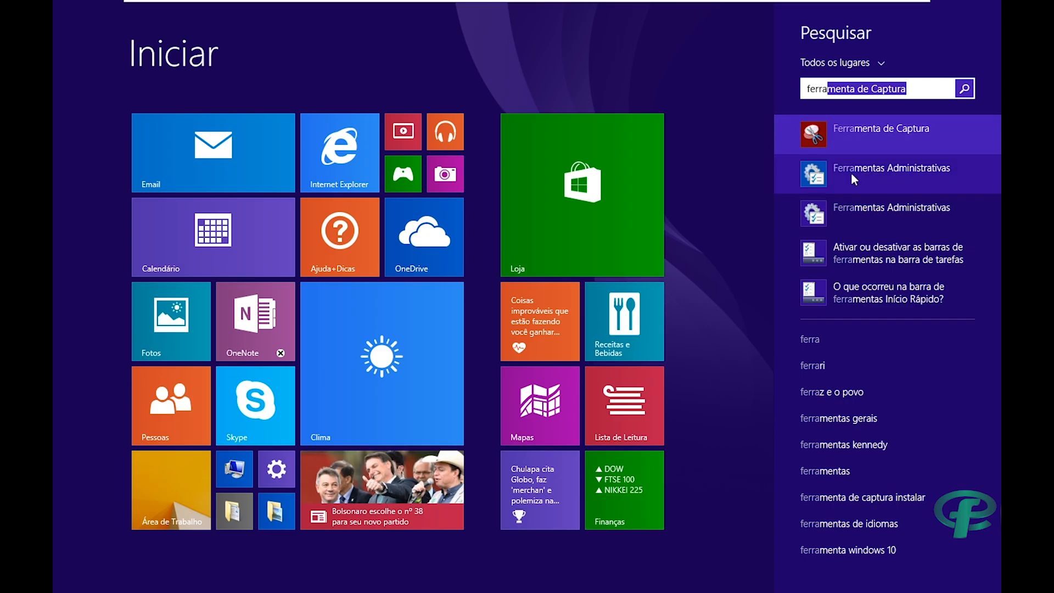
pyautogui.click(874, 164)
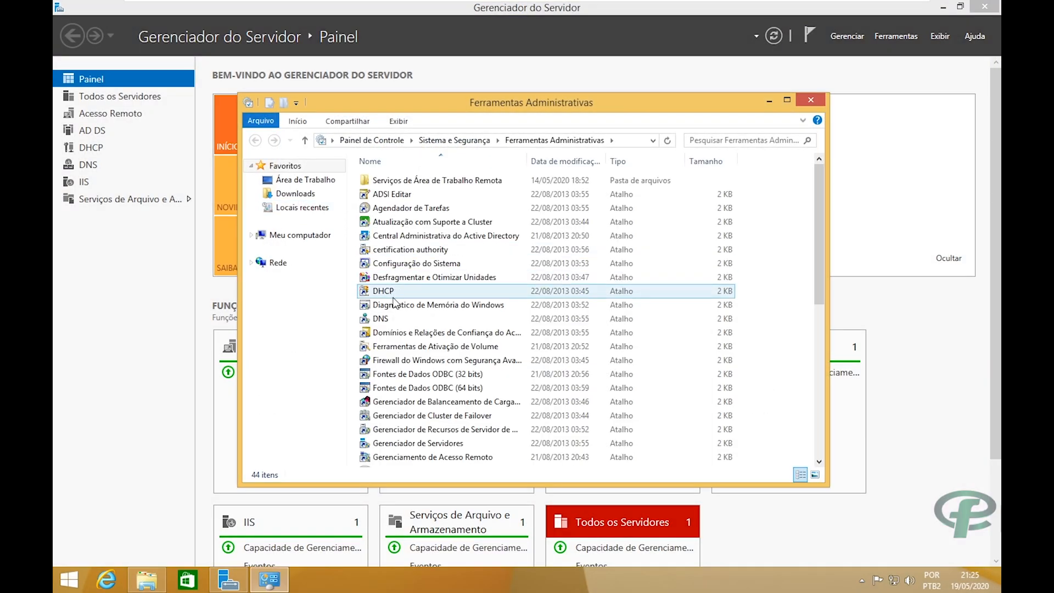
pyautogui.click(393, 295)
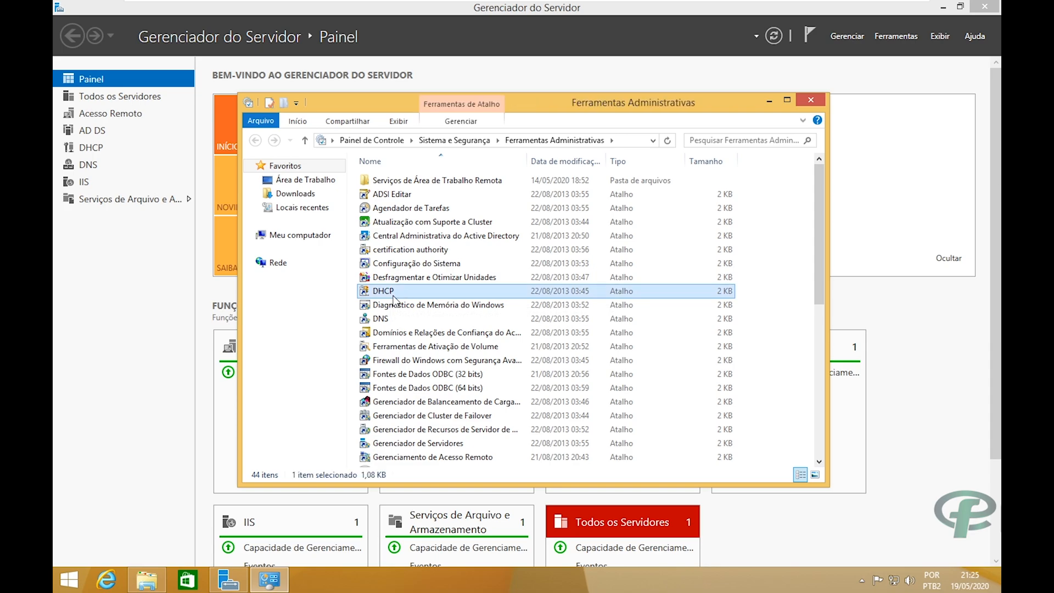
pyautogui.doubleClick(392, 294)
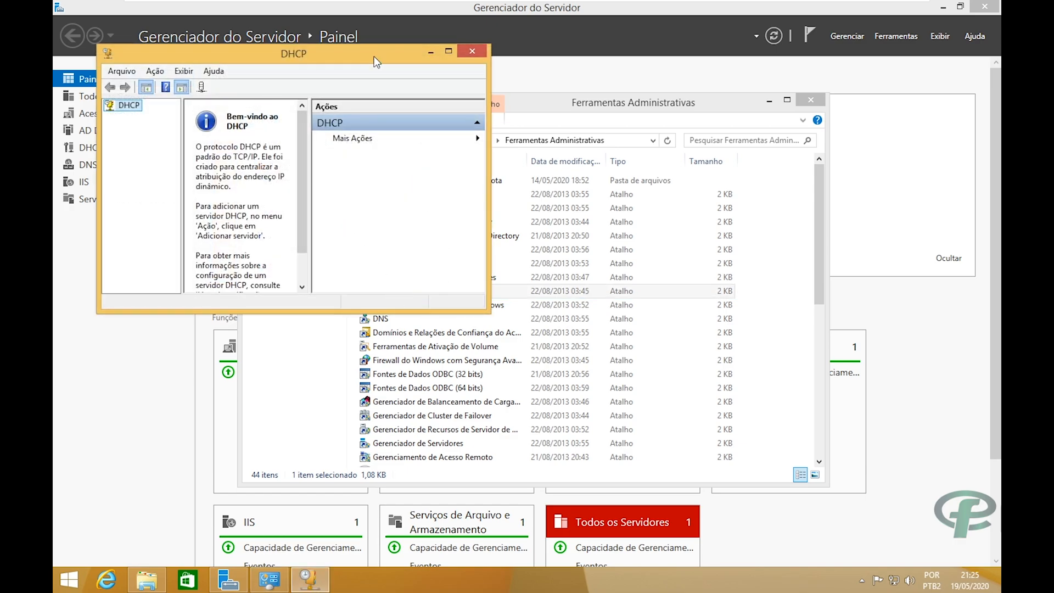
# Briefly check the Windows Server 2019 VM, then maximize the DHCP console on Windows 8.1.
pyautogui.moveTo(374, 56); pyautogui.dragTo(423, 56)
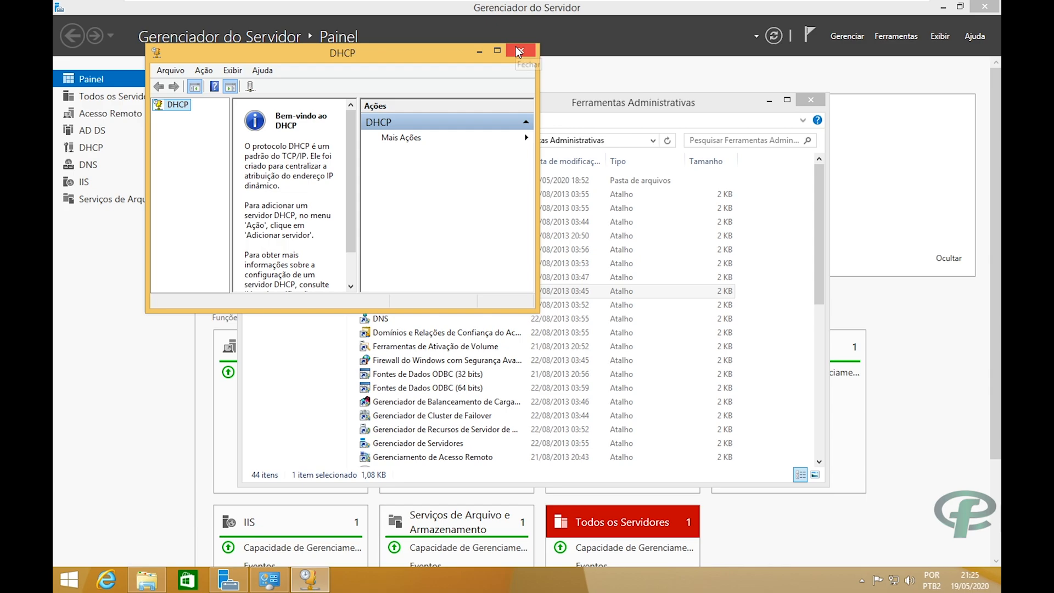
pyautogui.moveTo(784, 2)
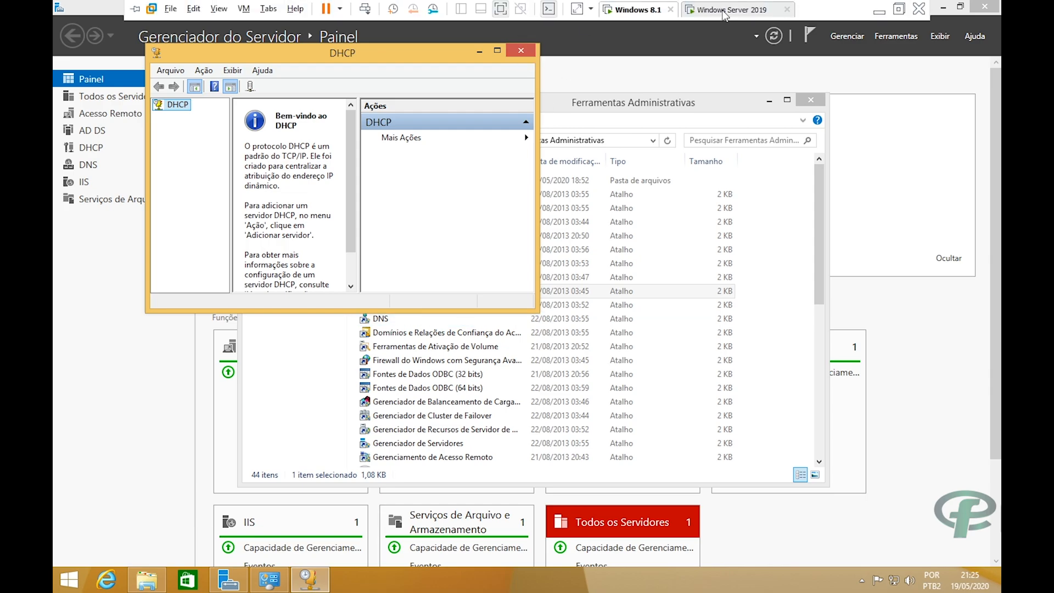
pyautogui.click(708, 11)
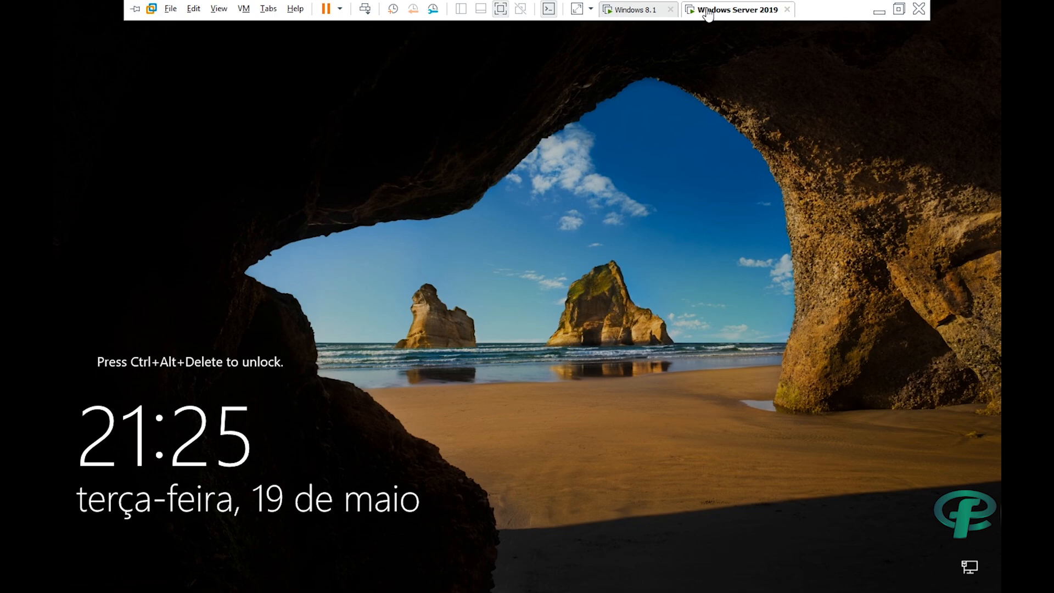
pyautogui.click(656, 13)
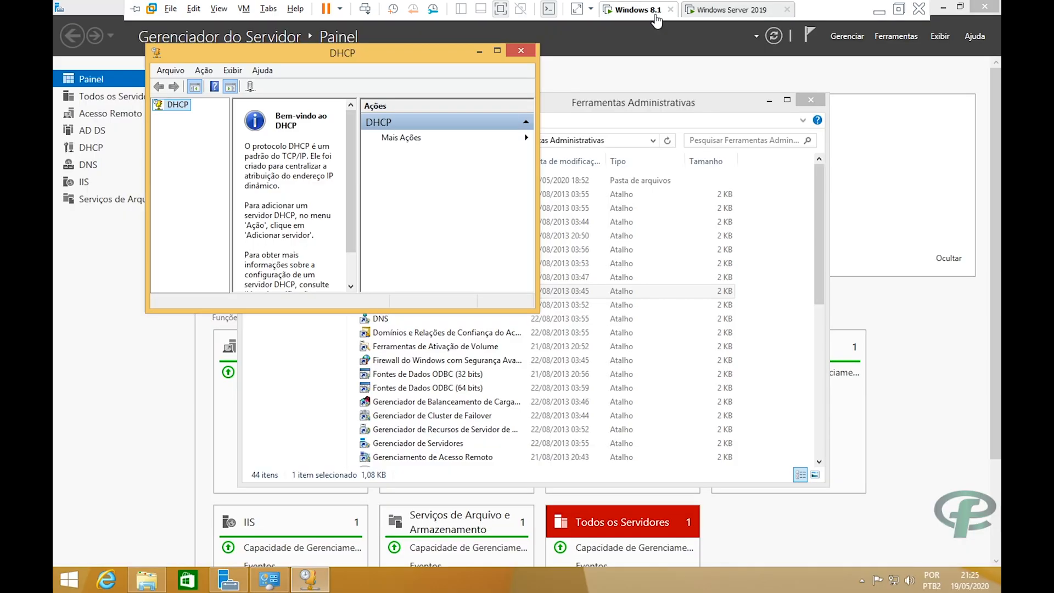
pyautogui.click(497, 51)
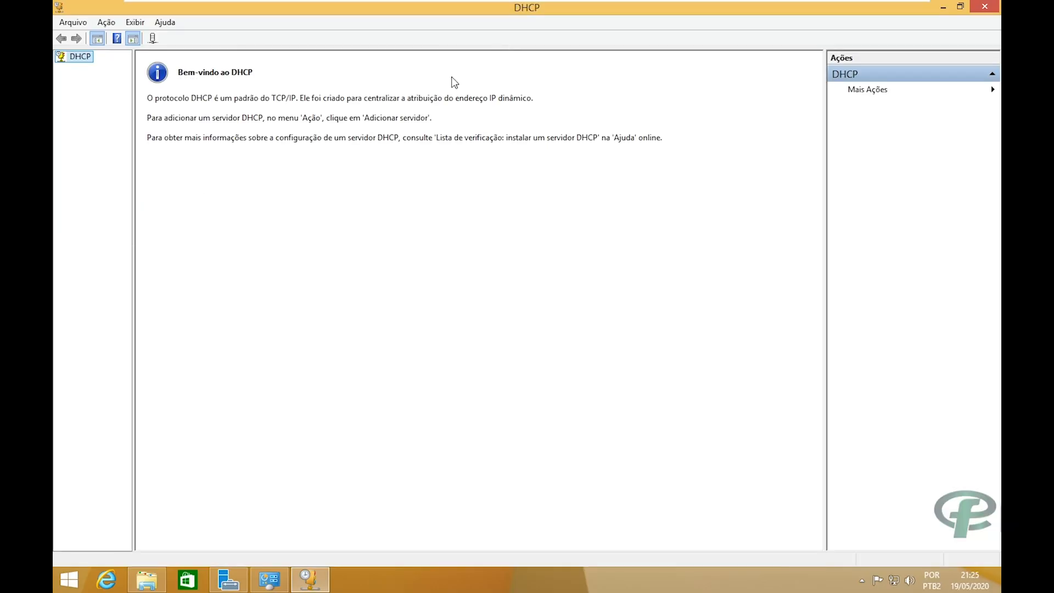
# Widen the tree pane and open DHCP's Adicionar servidor dialog, browsing then cancelling computer selection.
pyautogui.moveTo(134, 176); pyautogui.dragTo(282, 176)
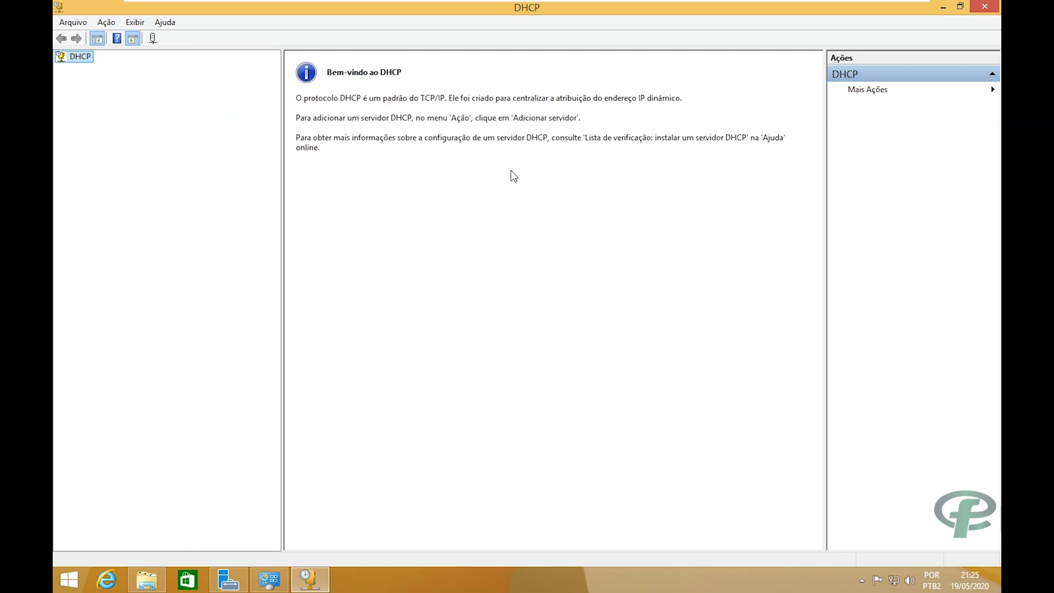
pyautogui.rightClick(72, 57)
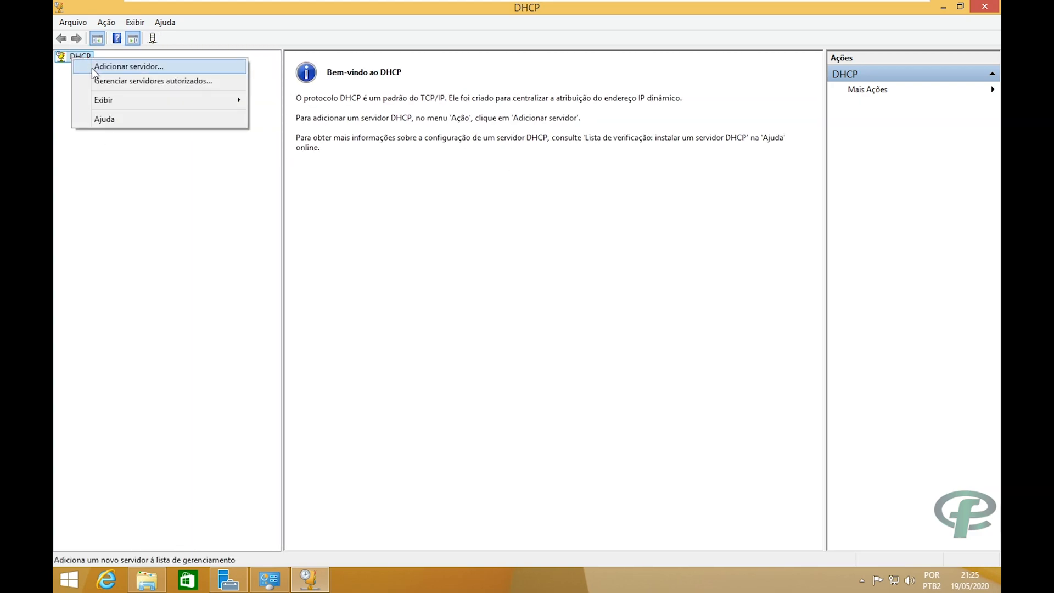
pyautogui.click(107, 70)
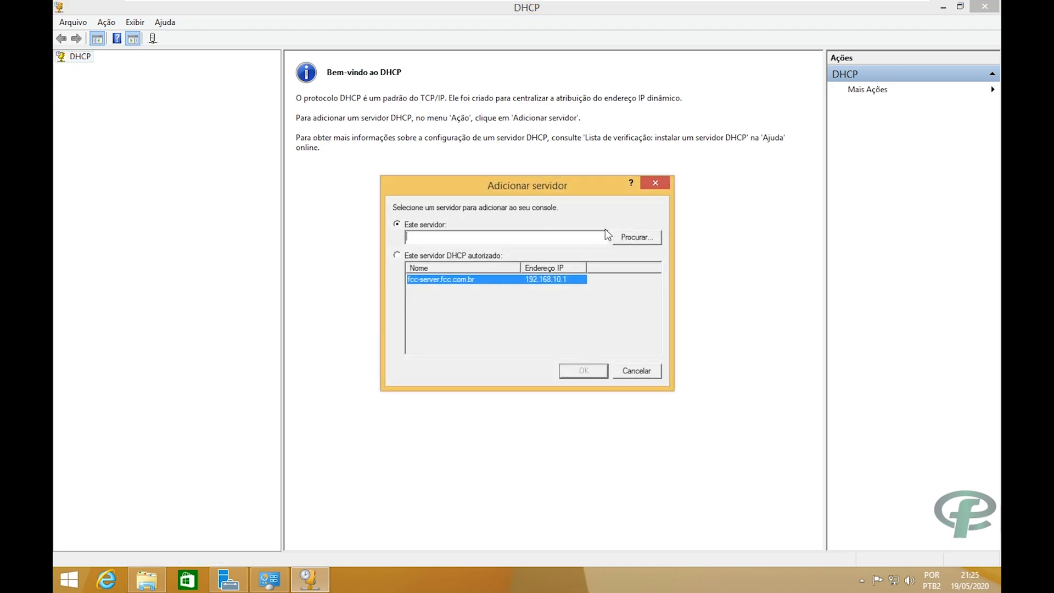
pyautogui.click(627, 239)
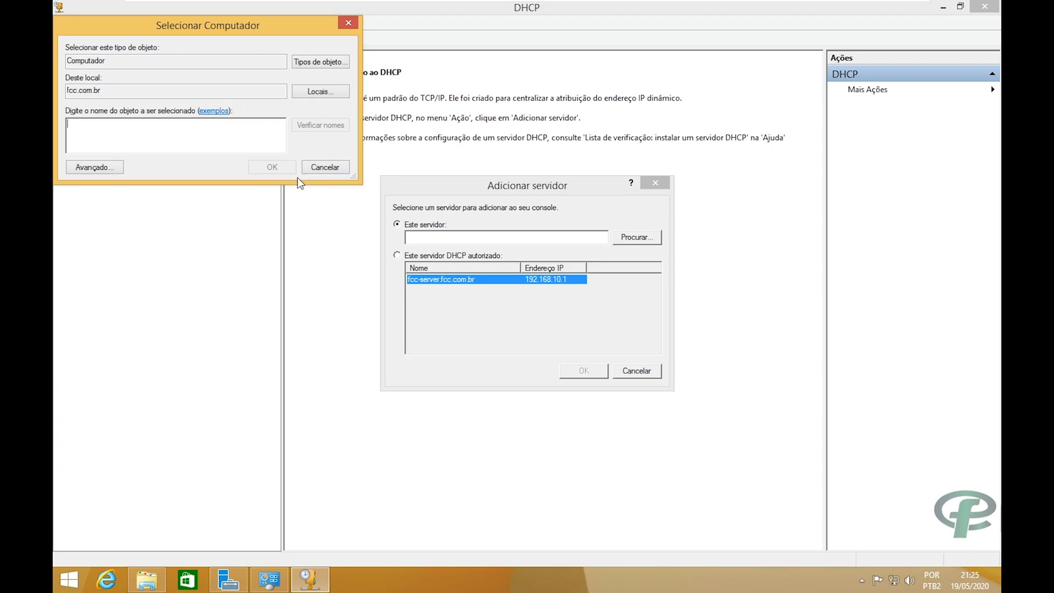
pyautogui.click(324, 167)
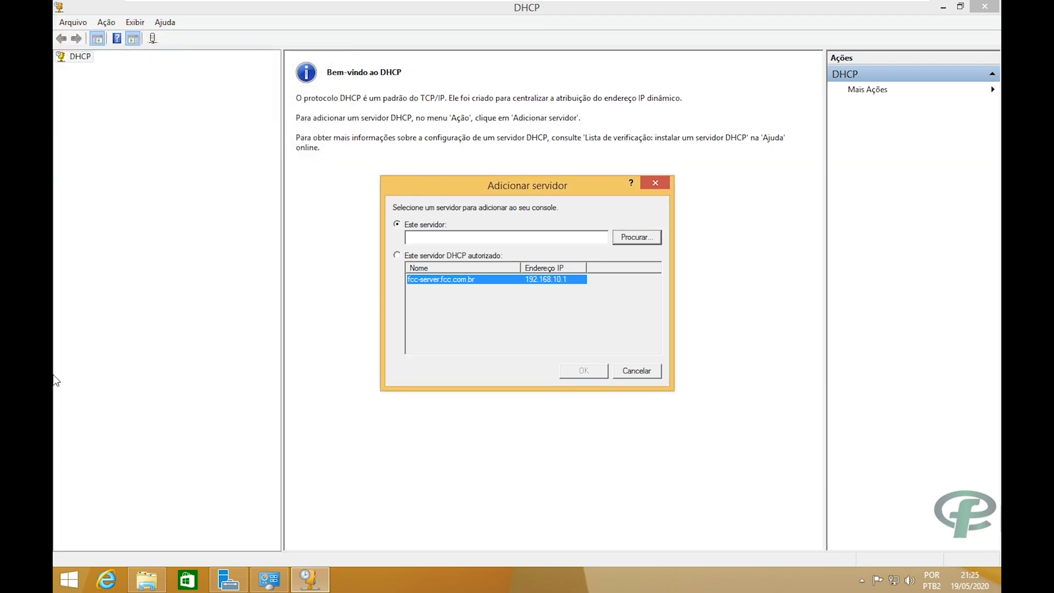
# Search the Start screen for 'dns', then select the search text to replace it.
pyautogui.click(67, 580)
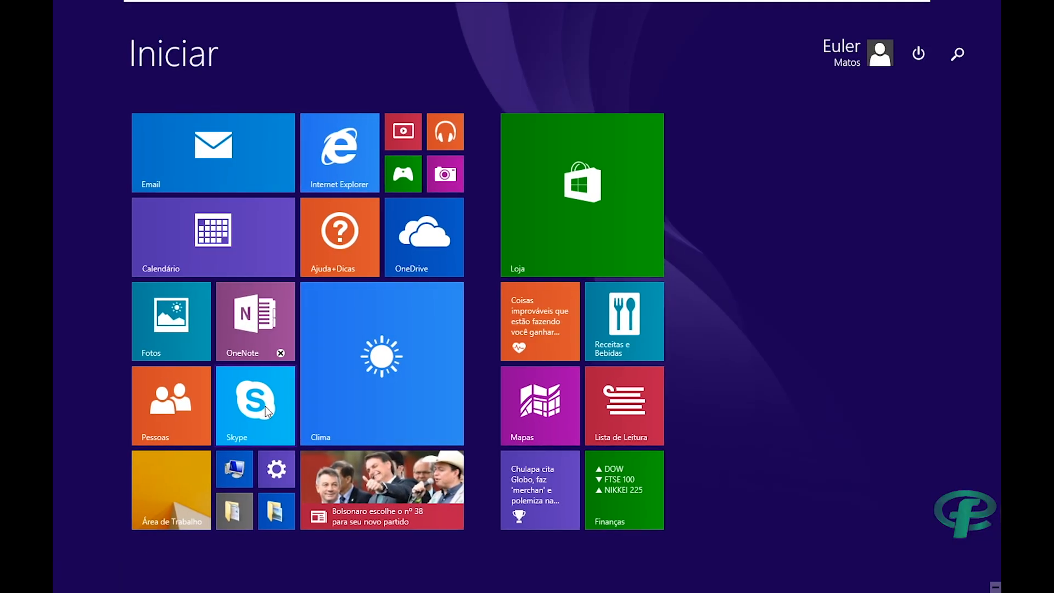
pyautogui.write('dns')
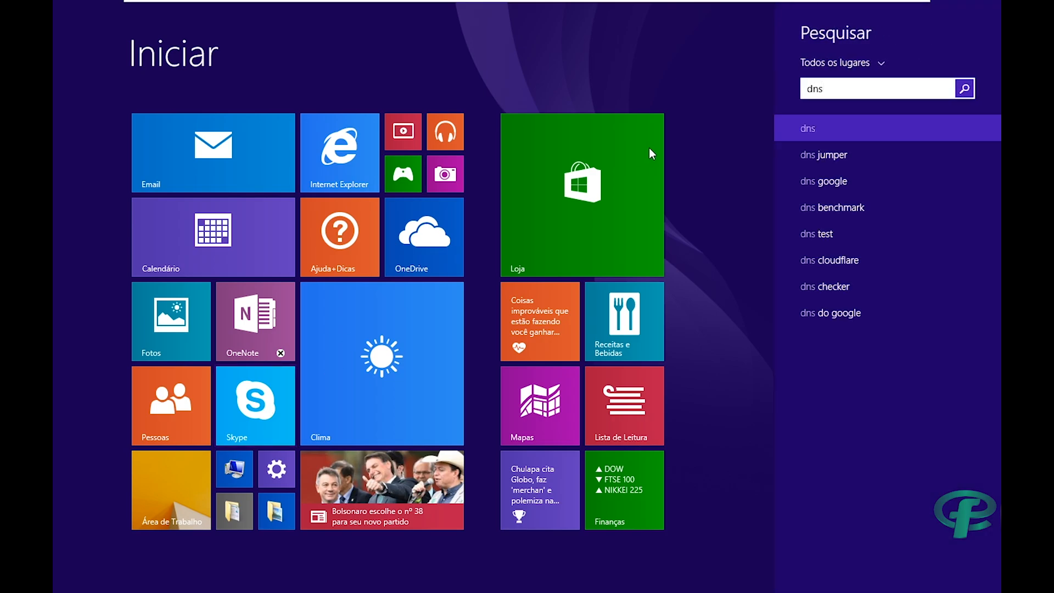
pyautogui.hotkey('ctrl', 'a')
# Launch the DNS console from Ferramentas Administrativas and move its connect-to-server prompt aside.
pyautogui.write('ferra')
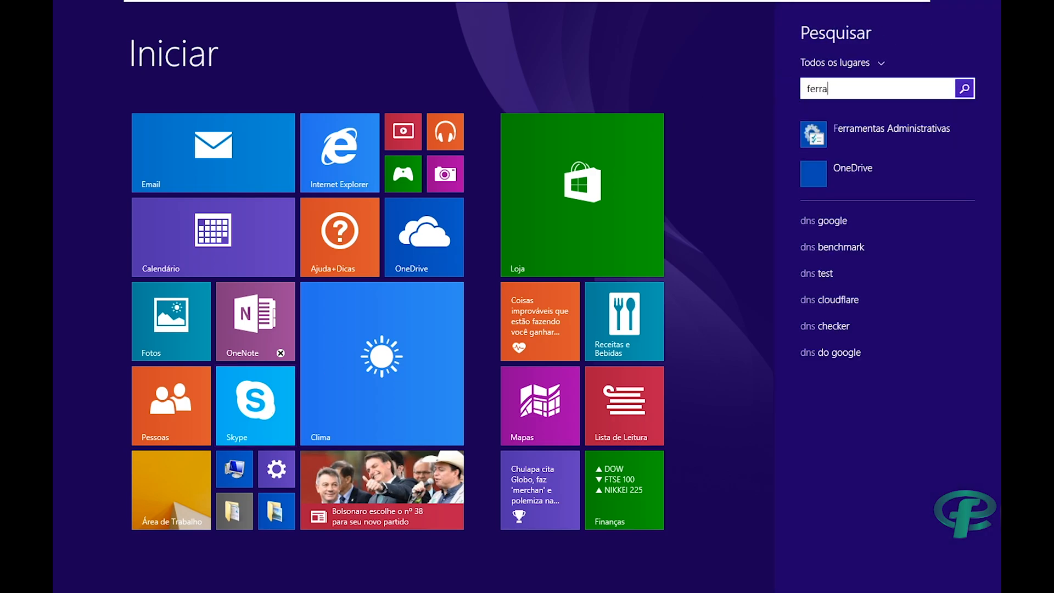
pyautogui.click(838, 140)
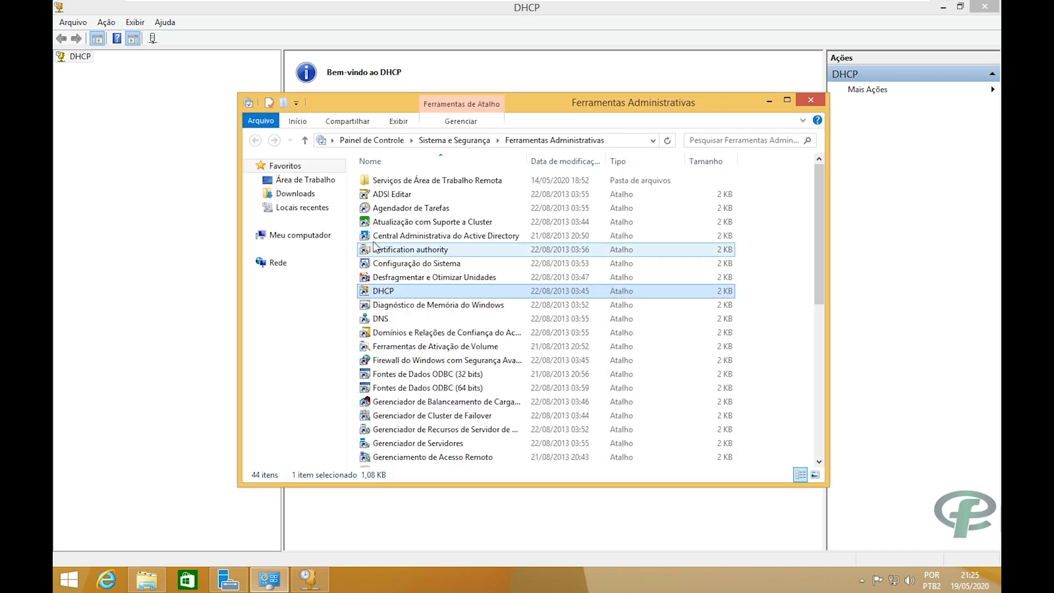
pyautogui.doubleClick(384, 320)
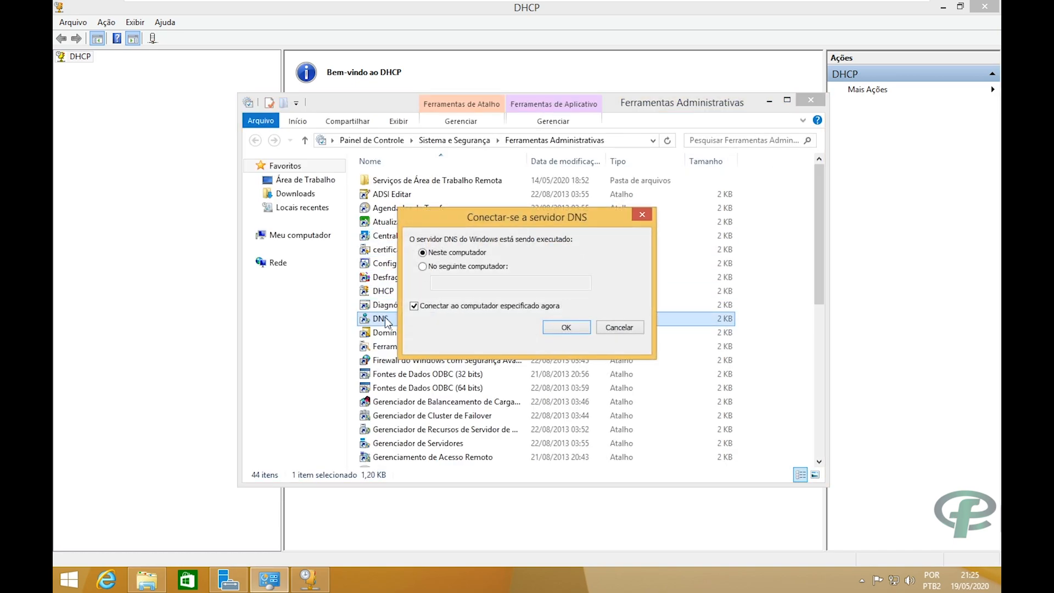
pyautogui.moveTo(516, 218); pyautogui.dragTo(565, 142)
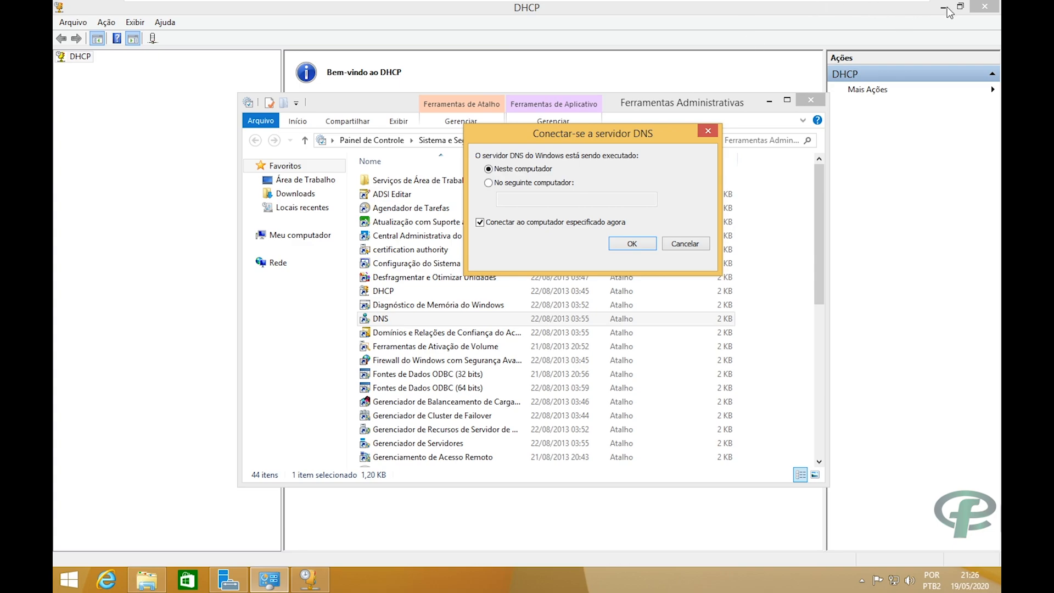
# Dismiss the DHCP add-server dialog and close the DHCP console.
pyautogui.click(750, 14)
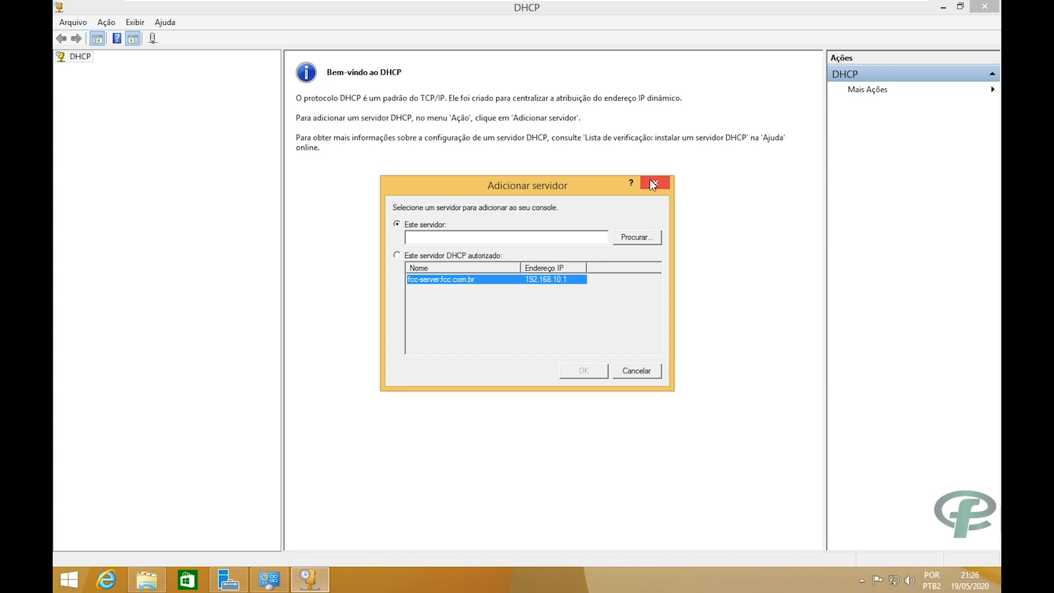
pyautogui.click(654, 181)
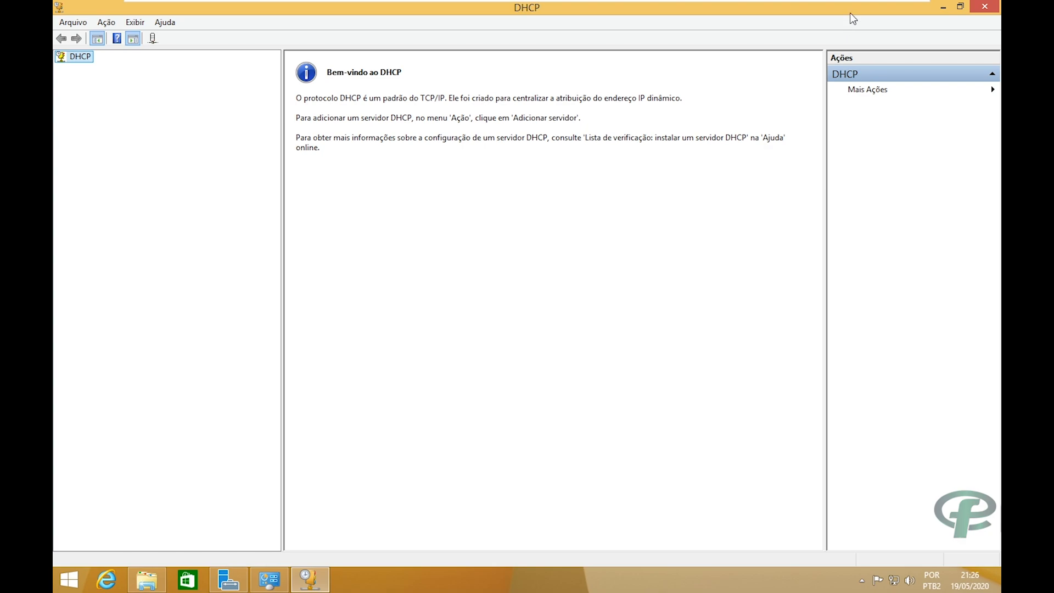
pyautogui.click(985, 8)
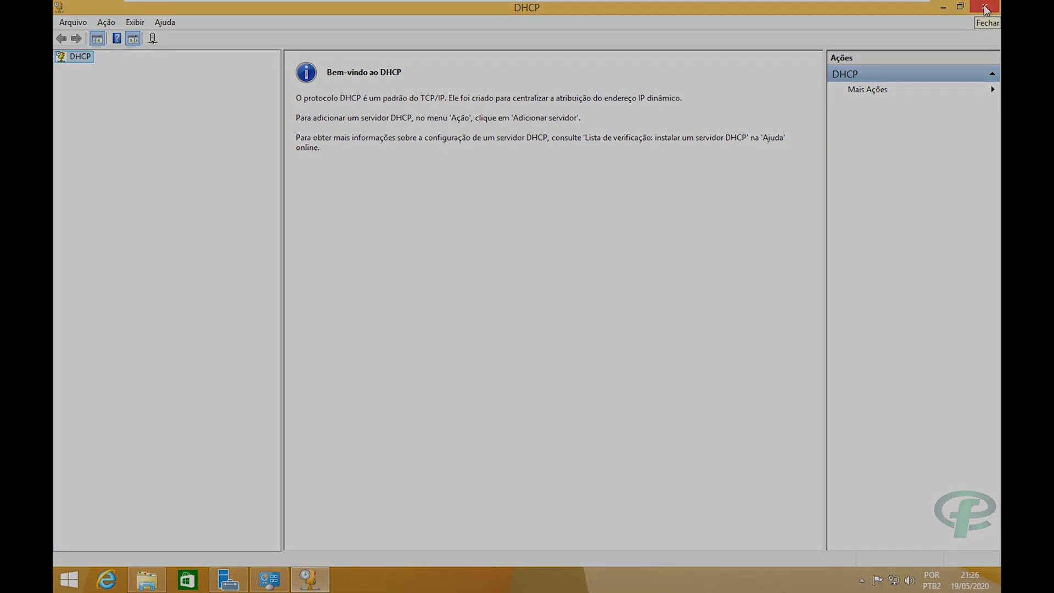